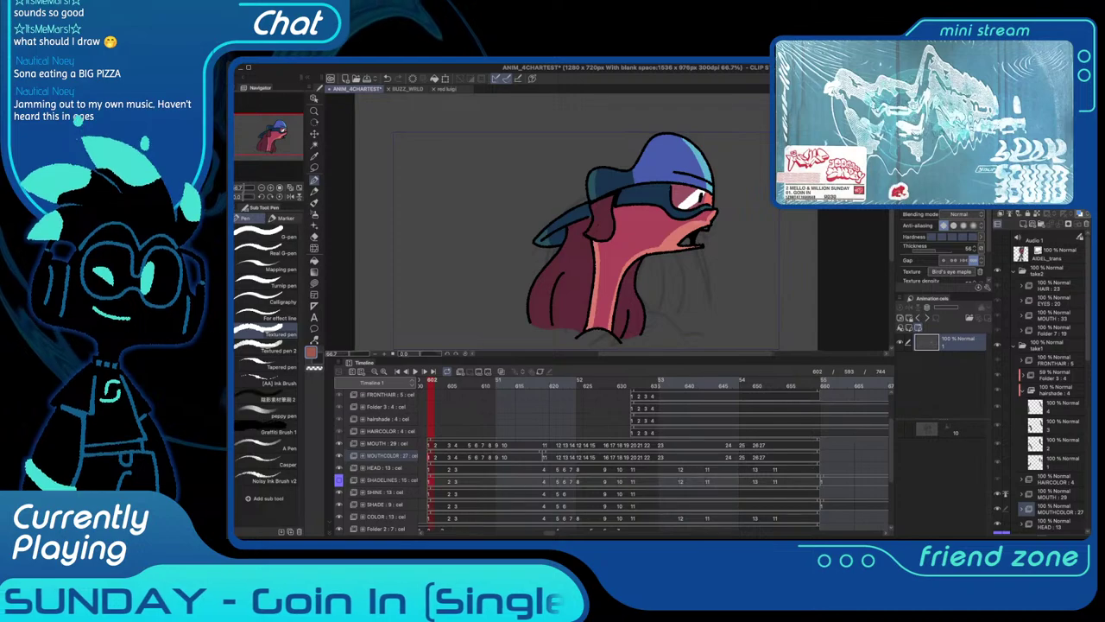
Touch up the pink skin colour around the open mouth and lower jaw on frame 602 of MOUTHCOLOR
drag(696, 228, 717, 214)
scroll(717, 214, up, 2)
drag(706, 269, 677, 268)
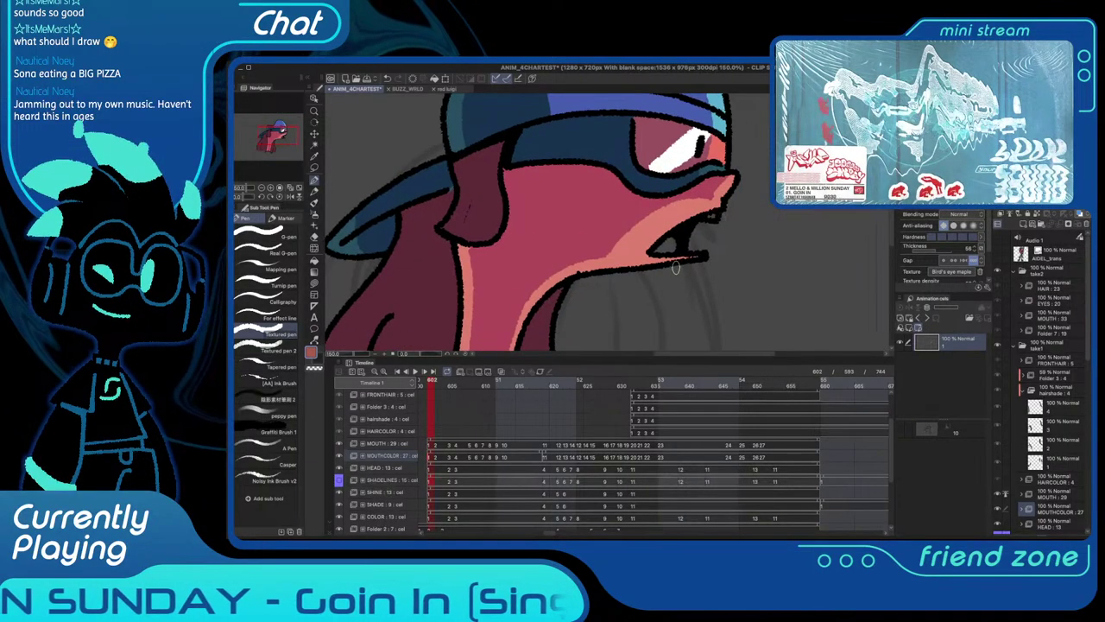
Play back the take from around frame 602 several times to review the mouth animation
key(super+0)
scroll(446, 380, left, 3)
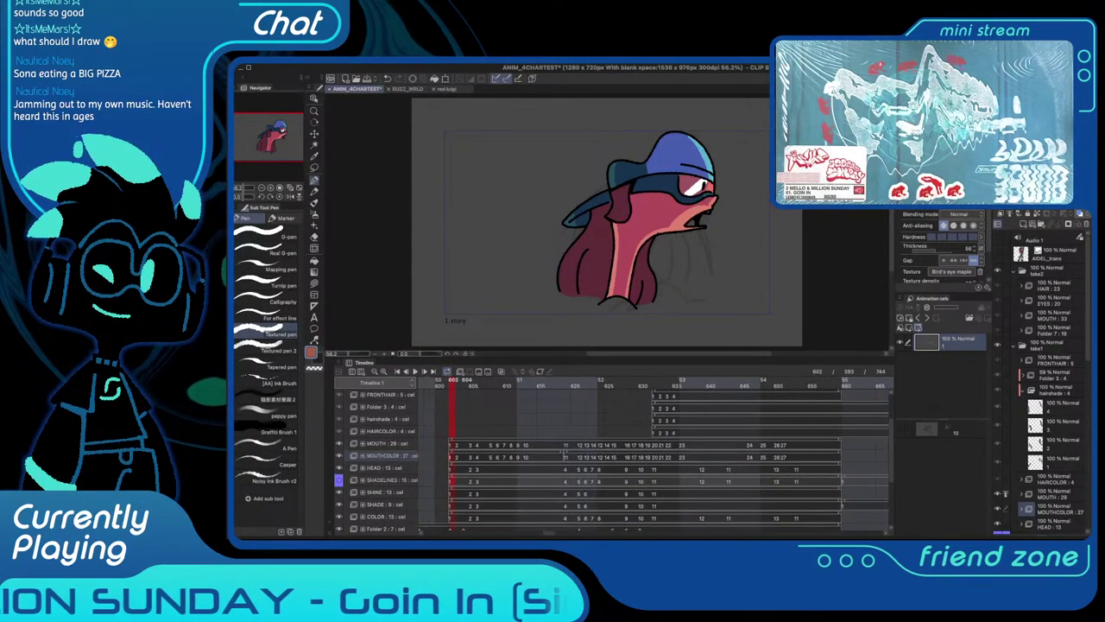
click(486, 381)
key(space)
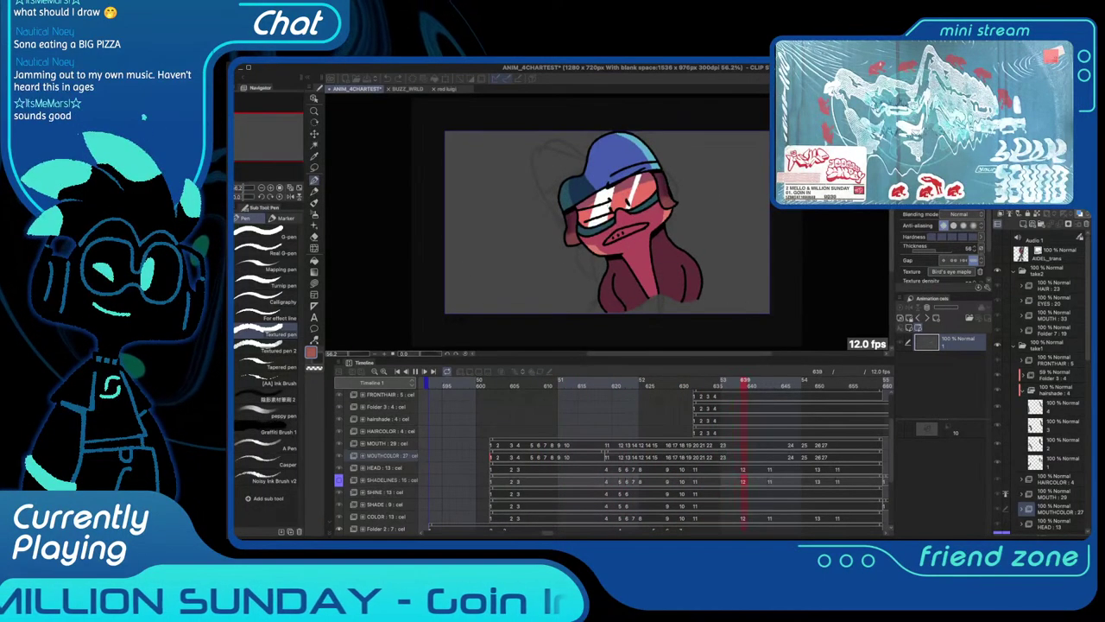
key(space)
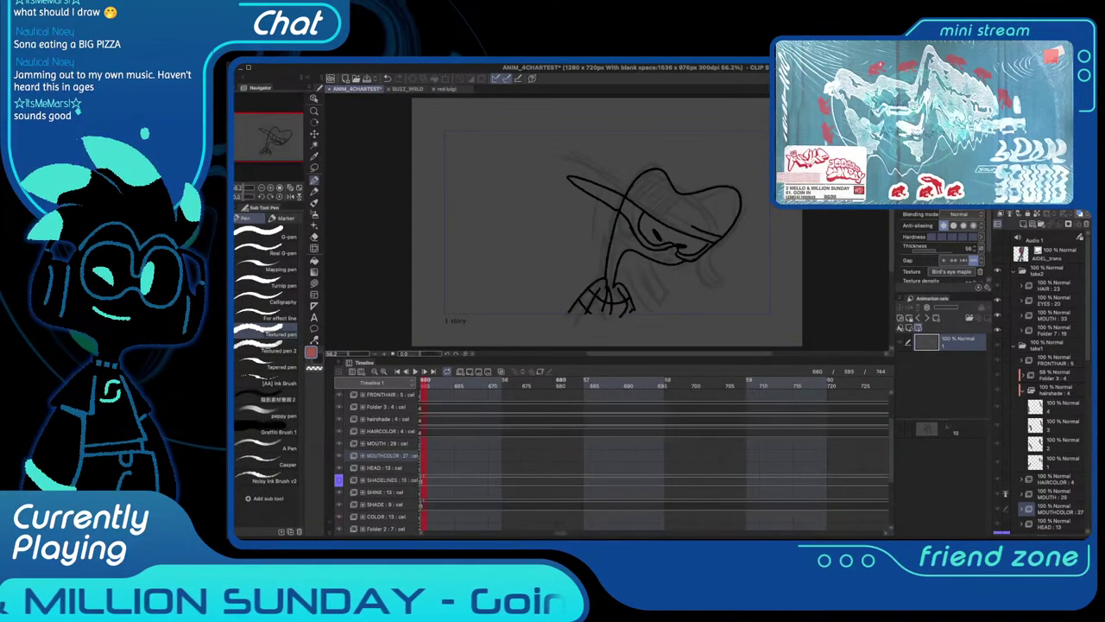
click(540, 381)
mouse_move(521, 381)
mouse_down()
mouse_move(421, 381)
mouse_move(462, 380)
mouse_up()
key(space)
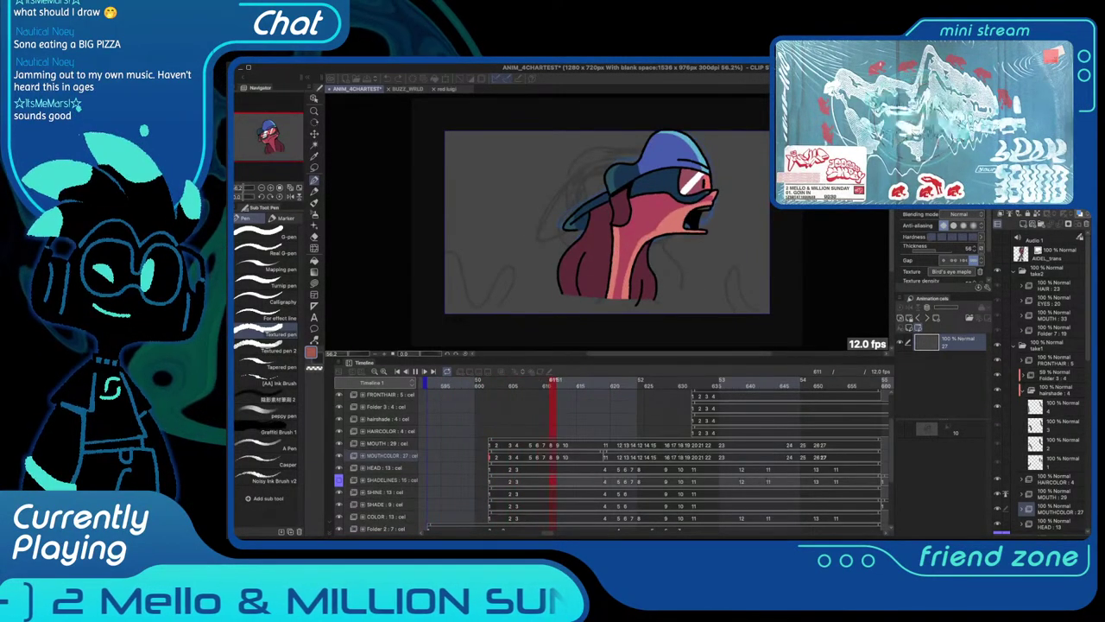
key(space)
key(space)
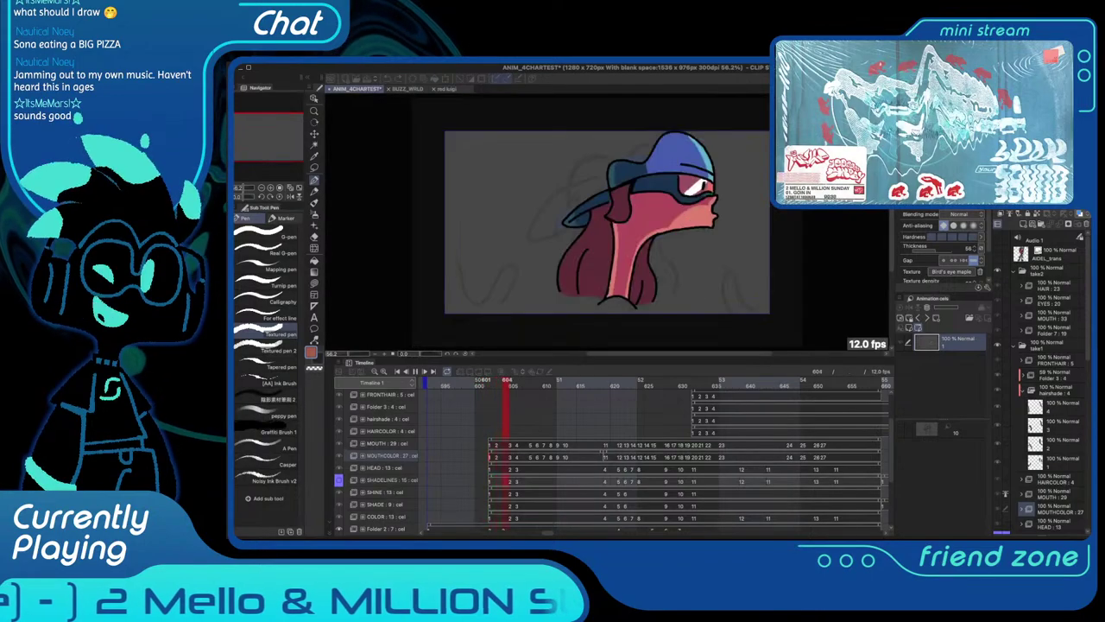
key(space)
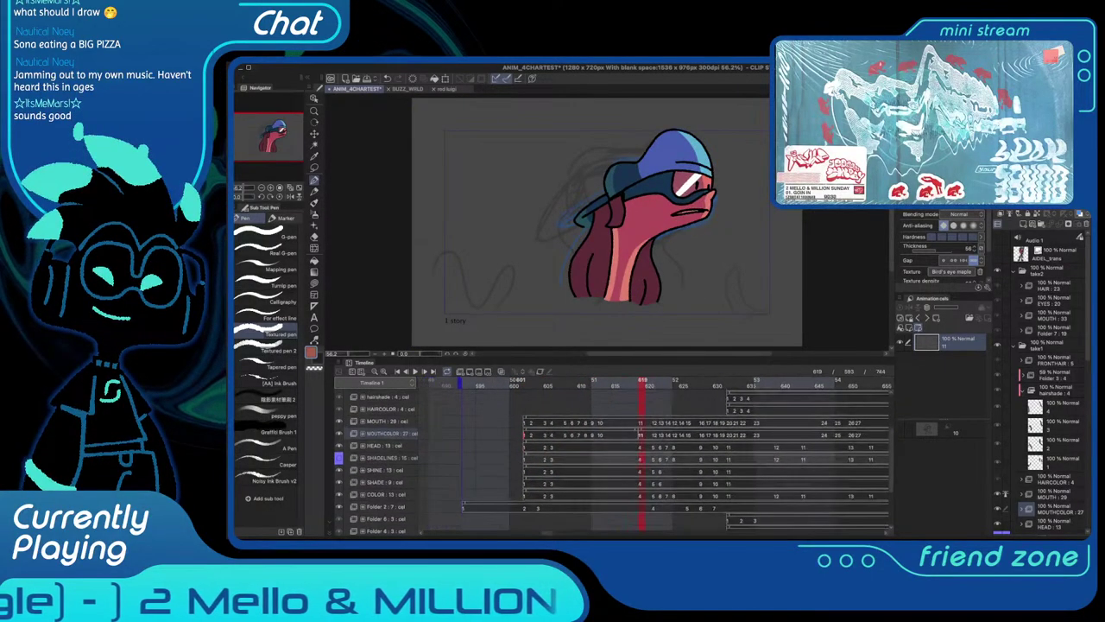
key(space)
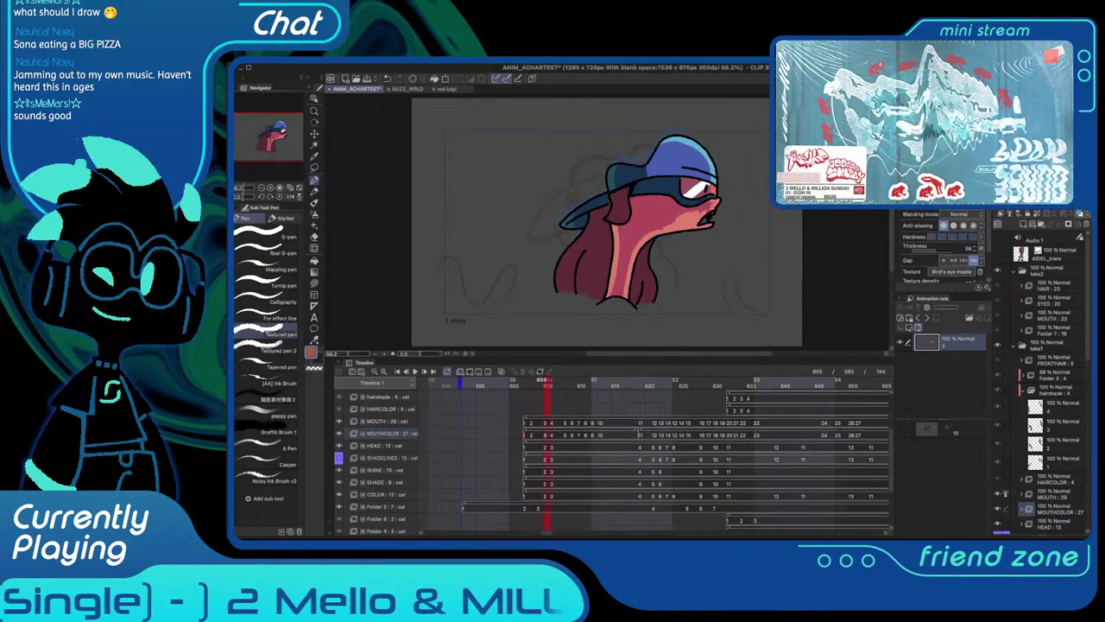
key(space)
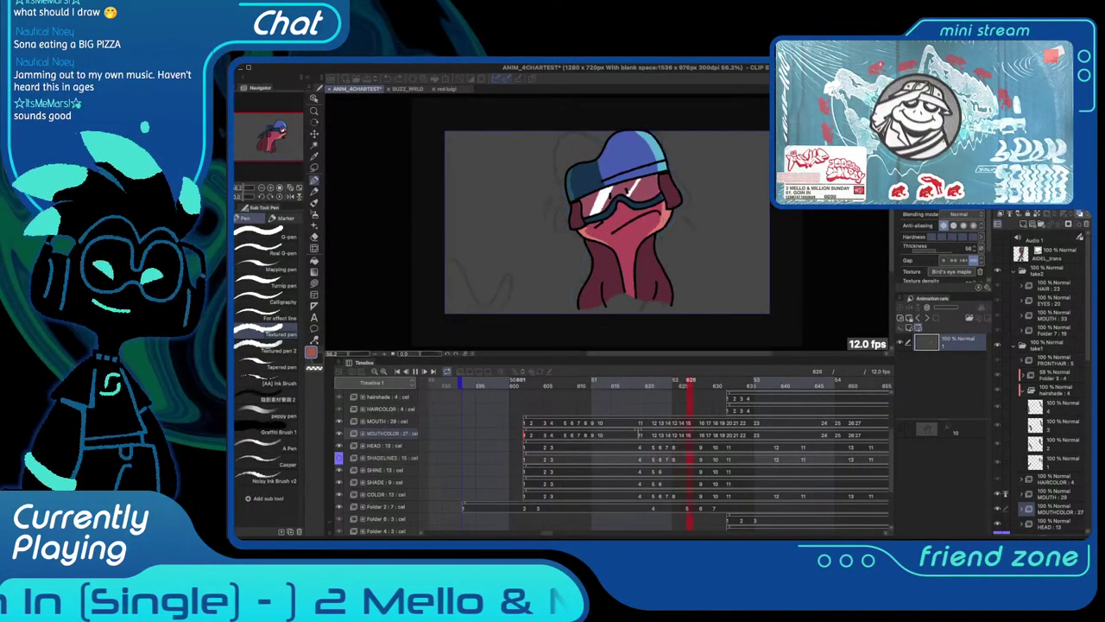
key(space)
Paint white upper teeth in the open mouth on frame 602 and enlarge the canvas area above the timeline
click(528, 380)
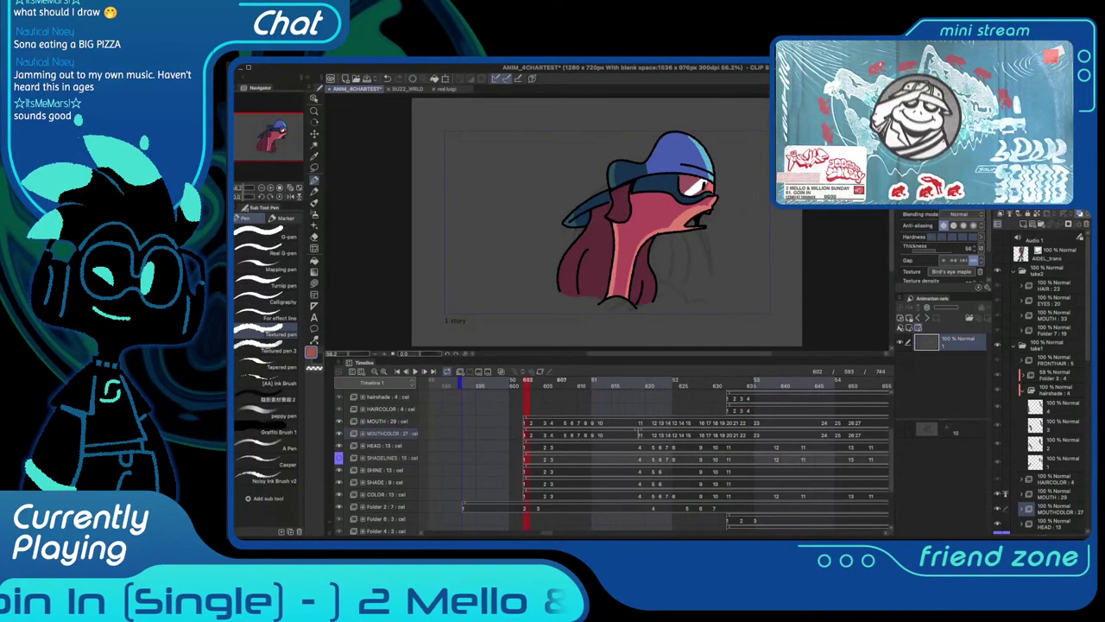
scroll(690, 199, up, 5)
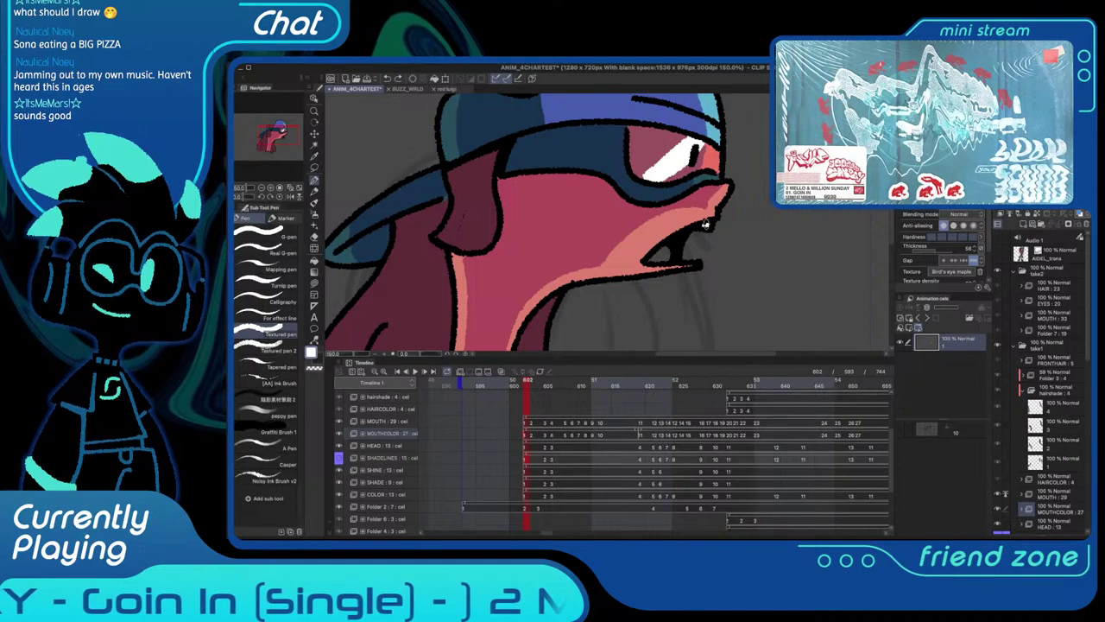
scroll(629, 458, up, 1)
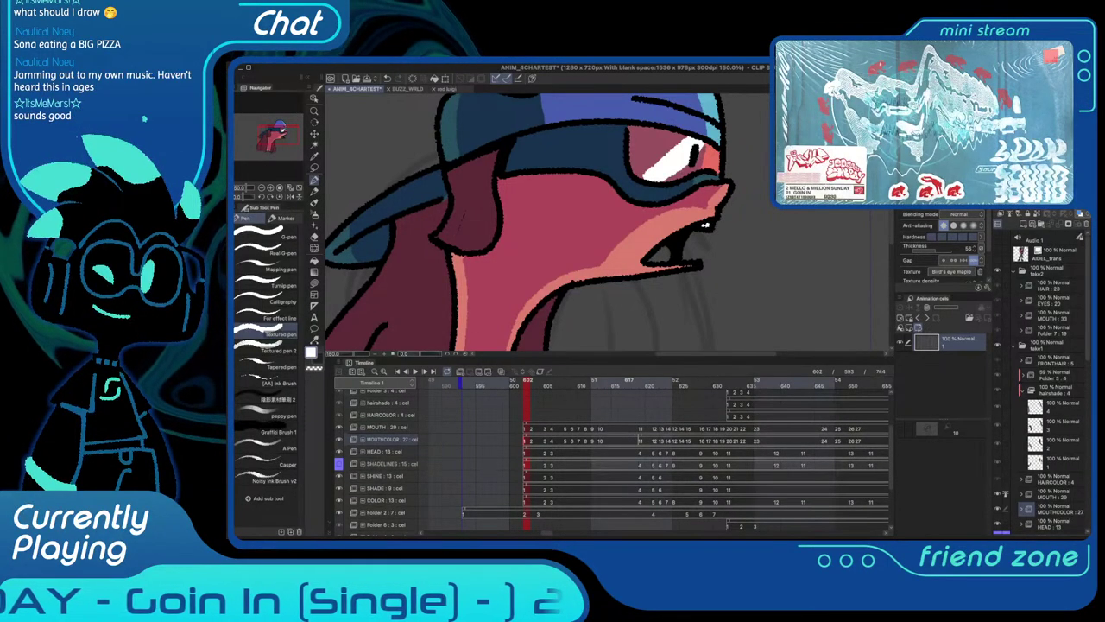
drag(610, 358, 616, 444)
scroll(627, 475, down, 1)
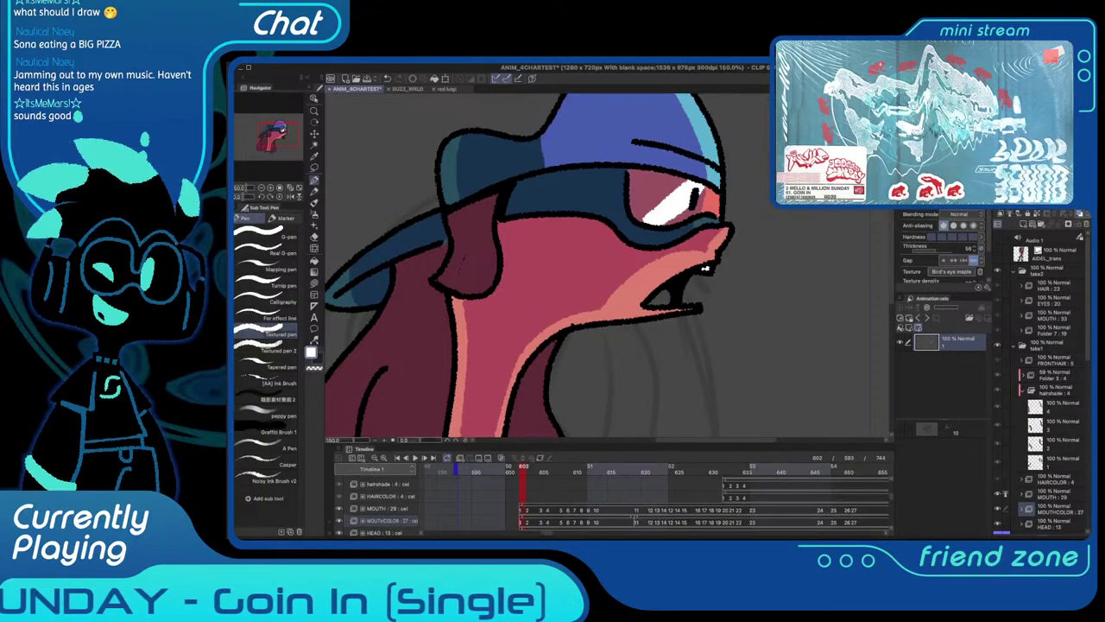
scroll(604, 501, down, 2)
Paint a small white tooth under the upper lip on frame 605 of MOUTHCOLOR
key(Right)
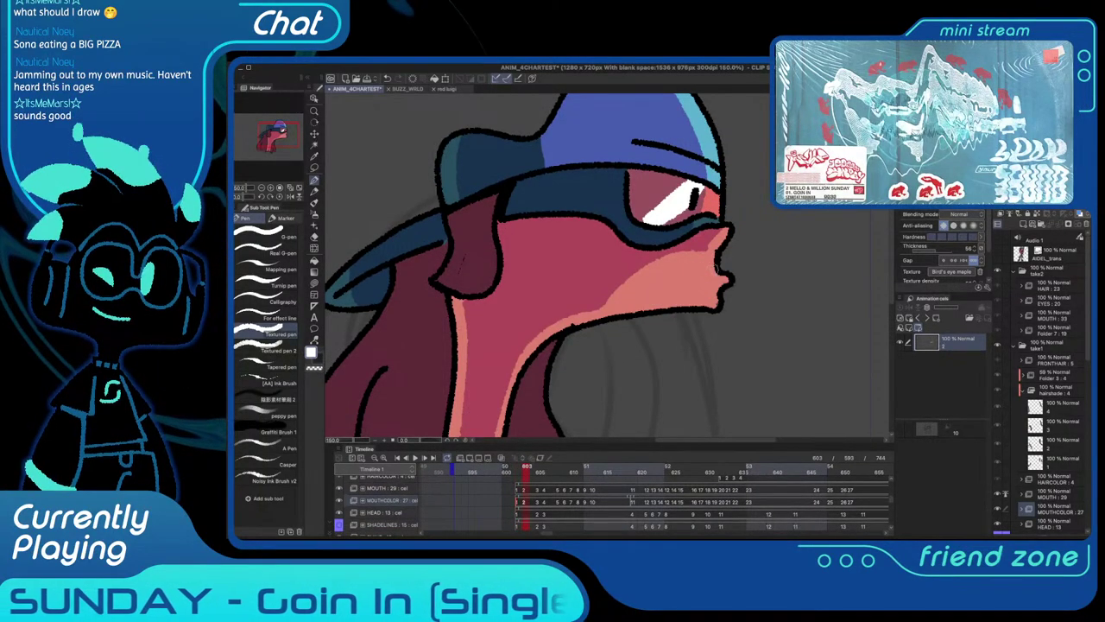
key(Right)
key(Right)
drag(720, 269, 716, 271)
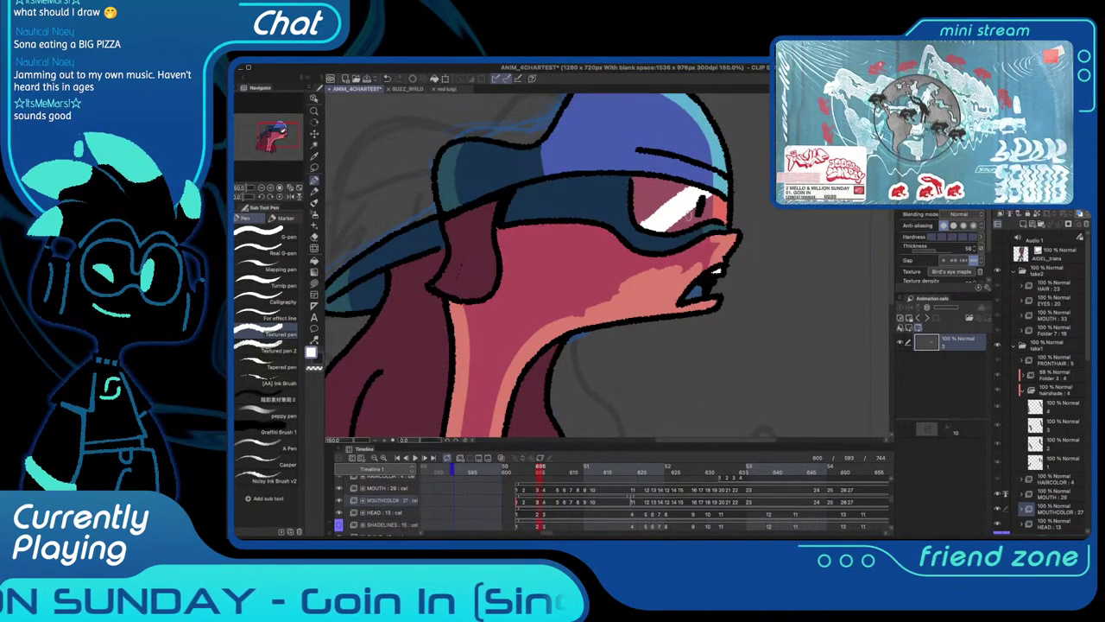
Paint the white upper teeth in the open side-view mouth on frames 610 and 611
key(Right)
key(Right)
key(Right)
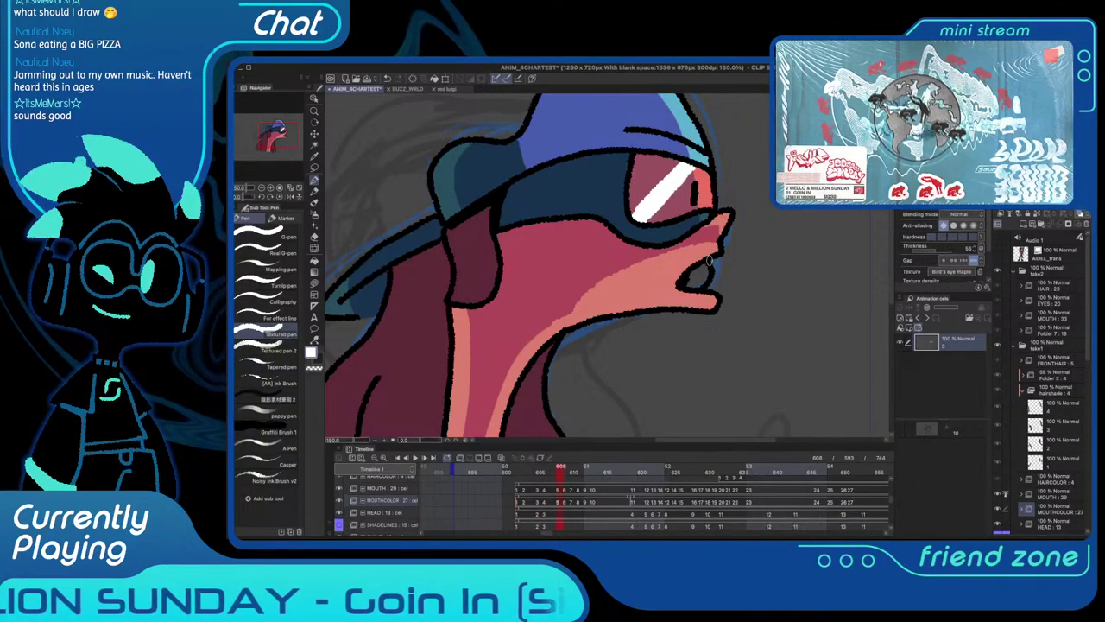
key(Right)
mouse_move(701, 263)
mouse_down()
mouse_move(678, 269)
mouse_move(701, 278)
mouse_move(663, 277)
mouse_up()
key(Right)
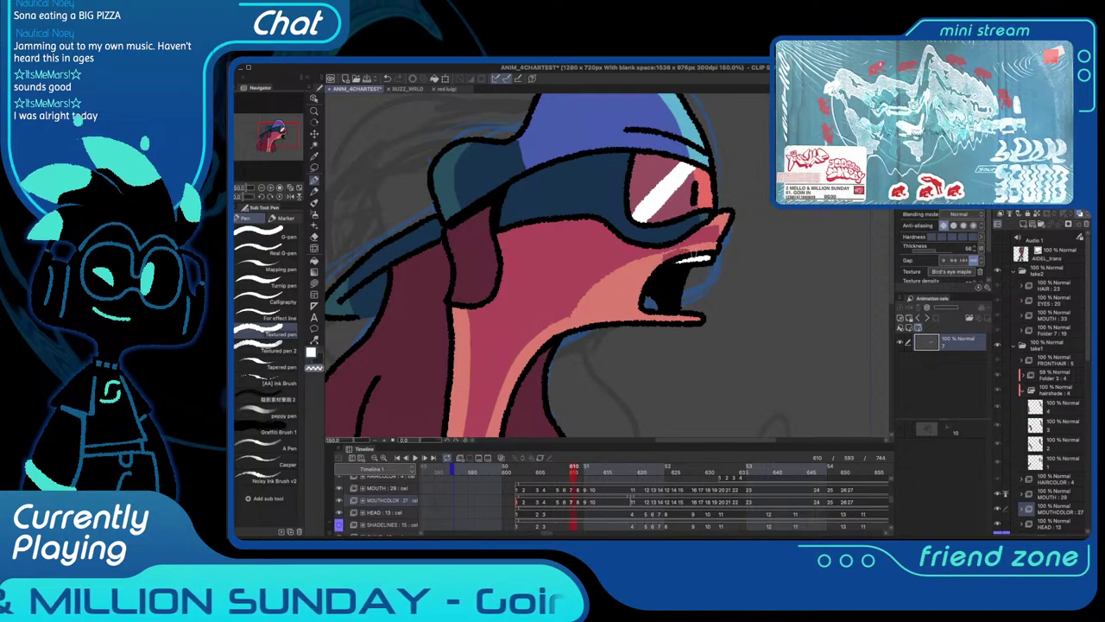
alt+click(673, 257)
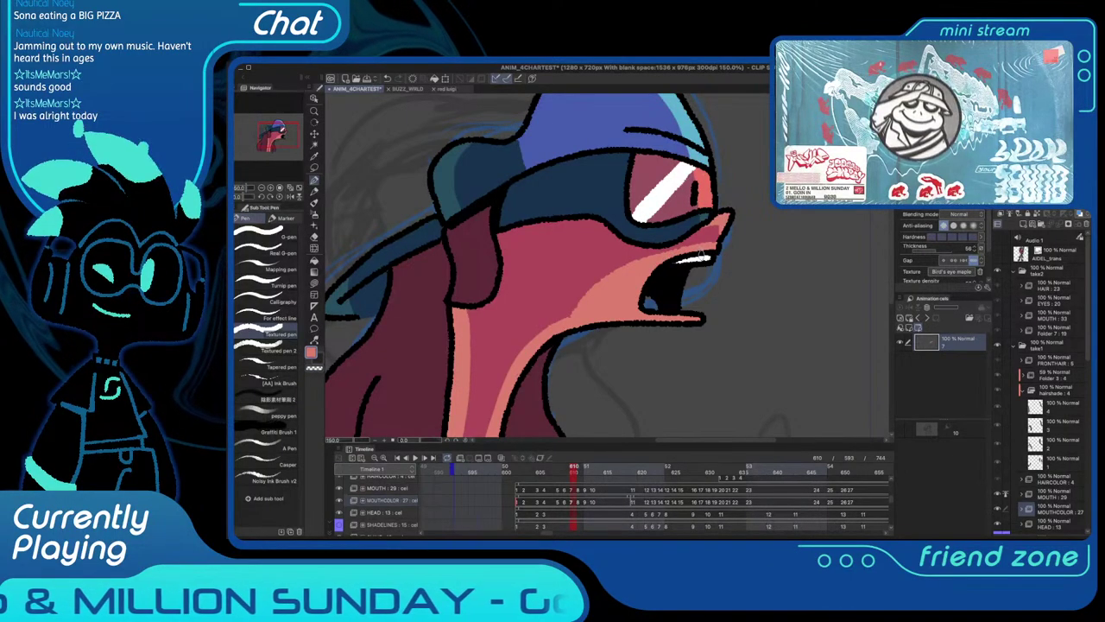
alt+click(701, 257)
key(Right)
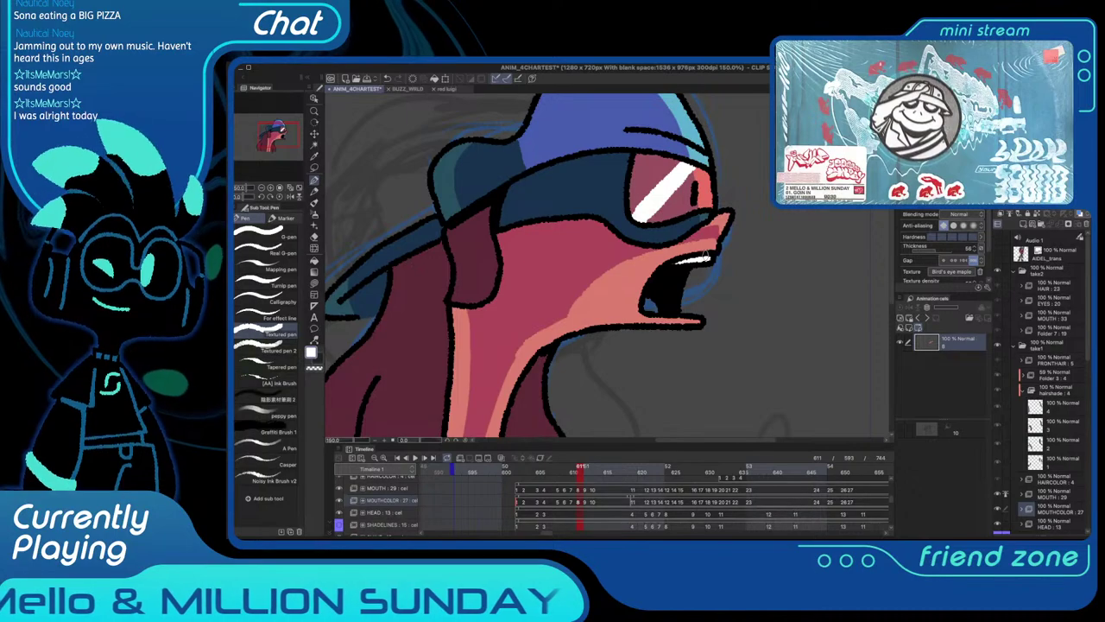
Paint a thin white strip of teeth between the lips on frame 619 and sample the adjacent red skin colour
key(Right)
key(Right)
key(Right)
key(Right)
key(Right)
key(Right)
key(Right)
key(Right)
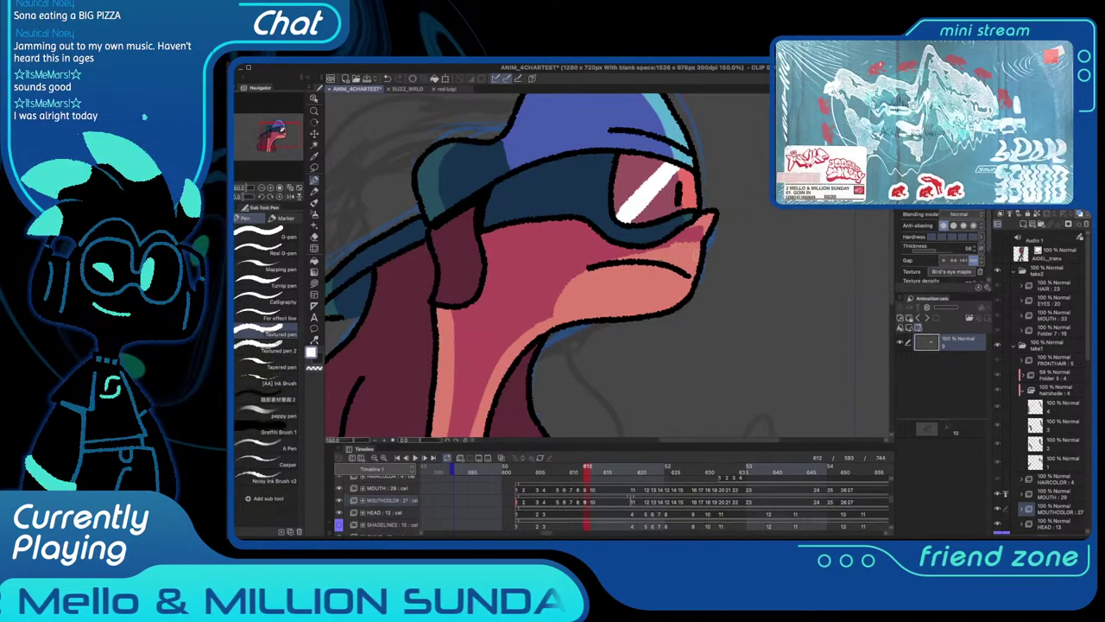
mouse_move(667, 267)
mouse_down()
mouse_move(612, 275)
mouse_move(672, 273)
mouse_up()
alt+click(656, 278)
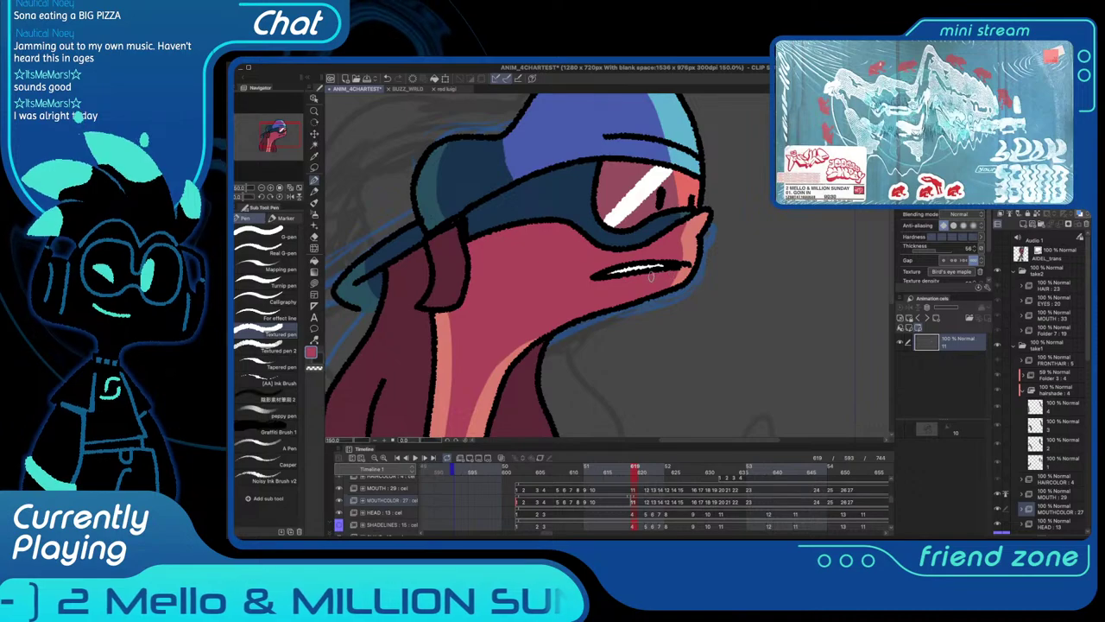
Go to the front-view closed mouth on frame 621, sample white from the goggles, and activate the MOUTHCOLOR folder
key(Right)
key(Right)
scroll(602, 236, left, 5)
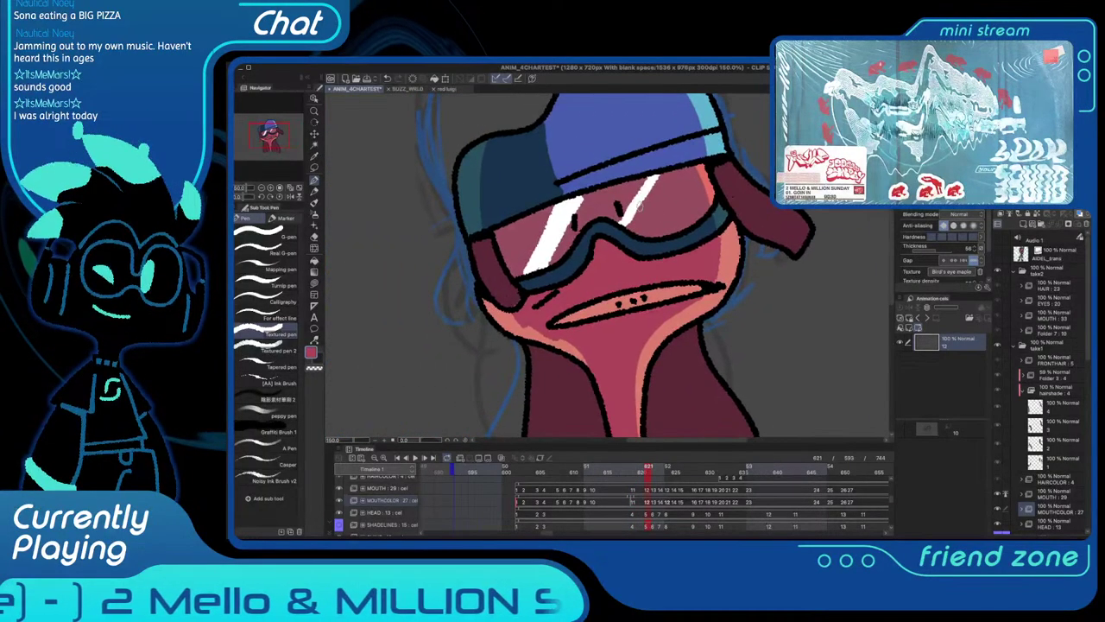
alt+click(640, 206)
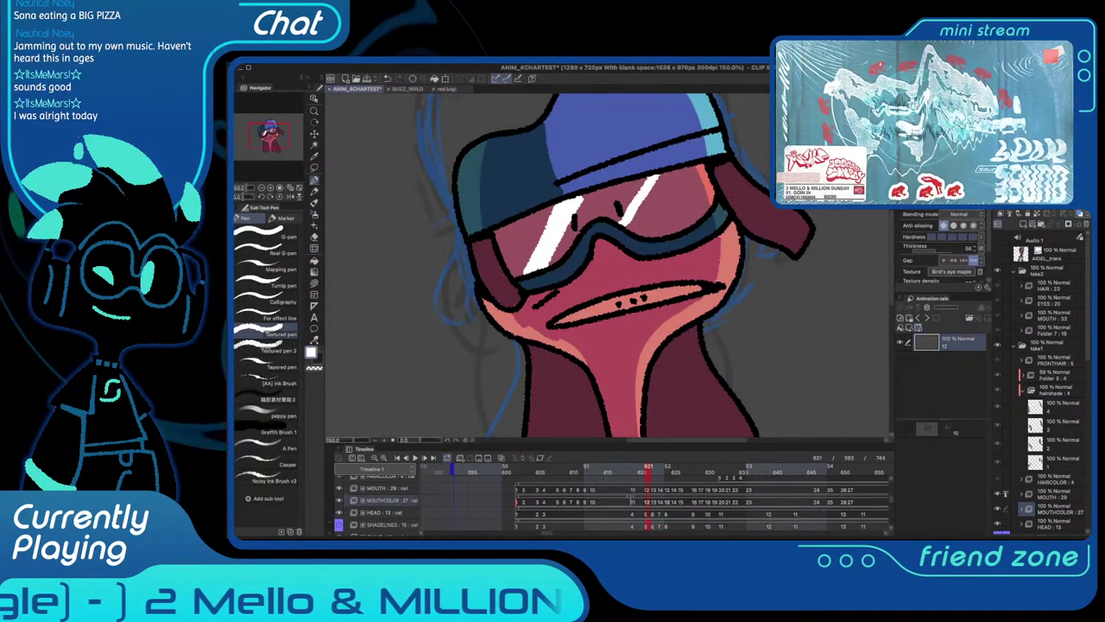
scroll(1001, 467, down, 3)
click(1055, 424)
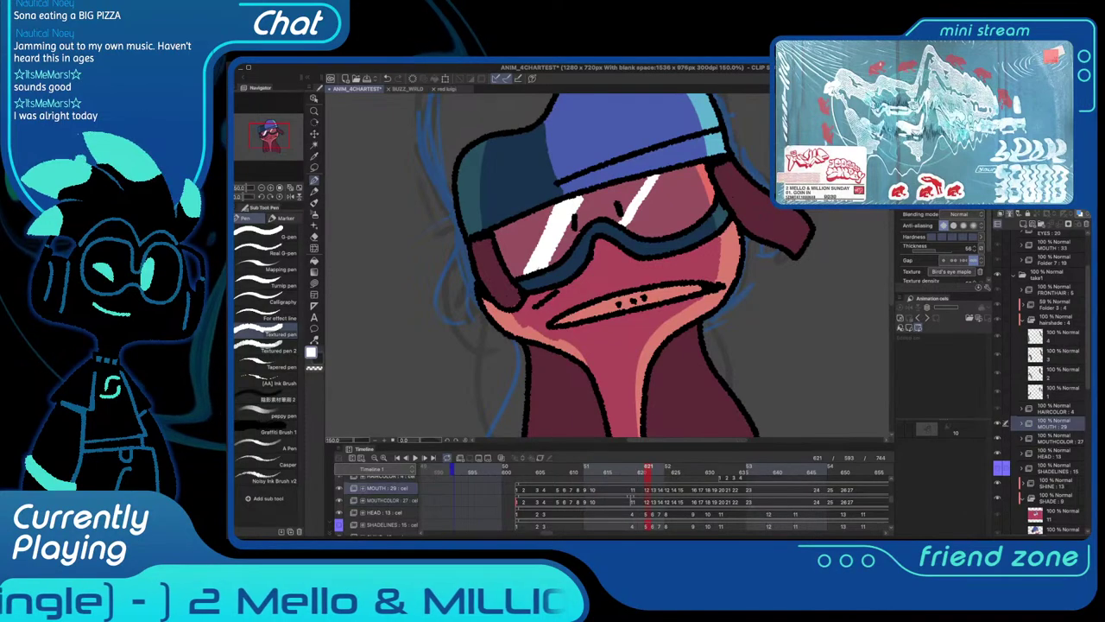
click(1055, 439)
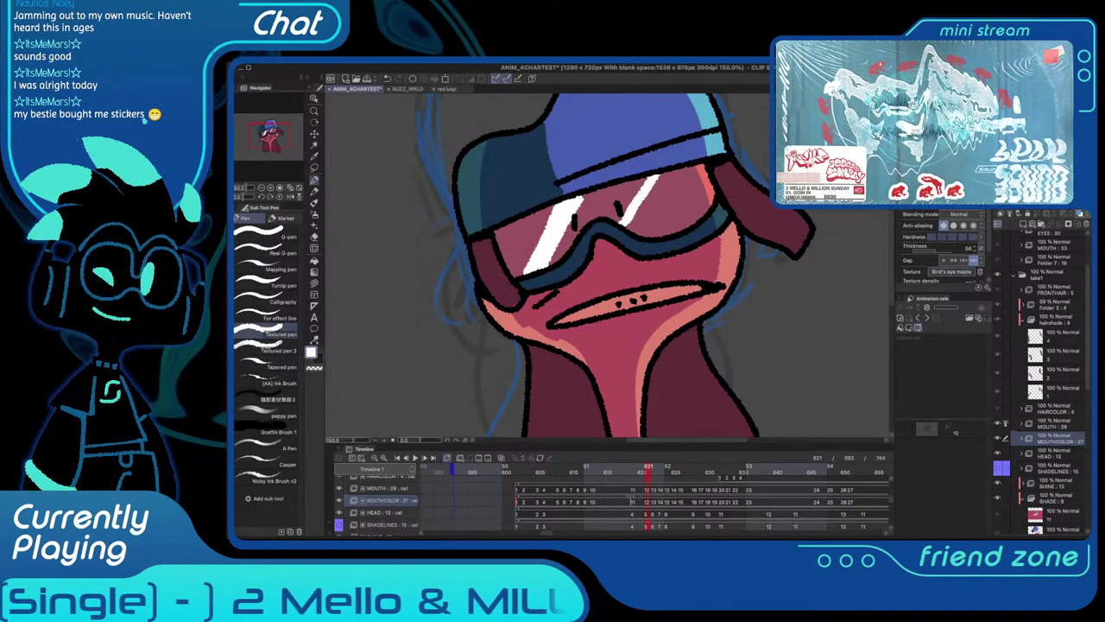
ctrl+shift+click(689, 284)
key(c)
key(c)
key(Delete)
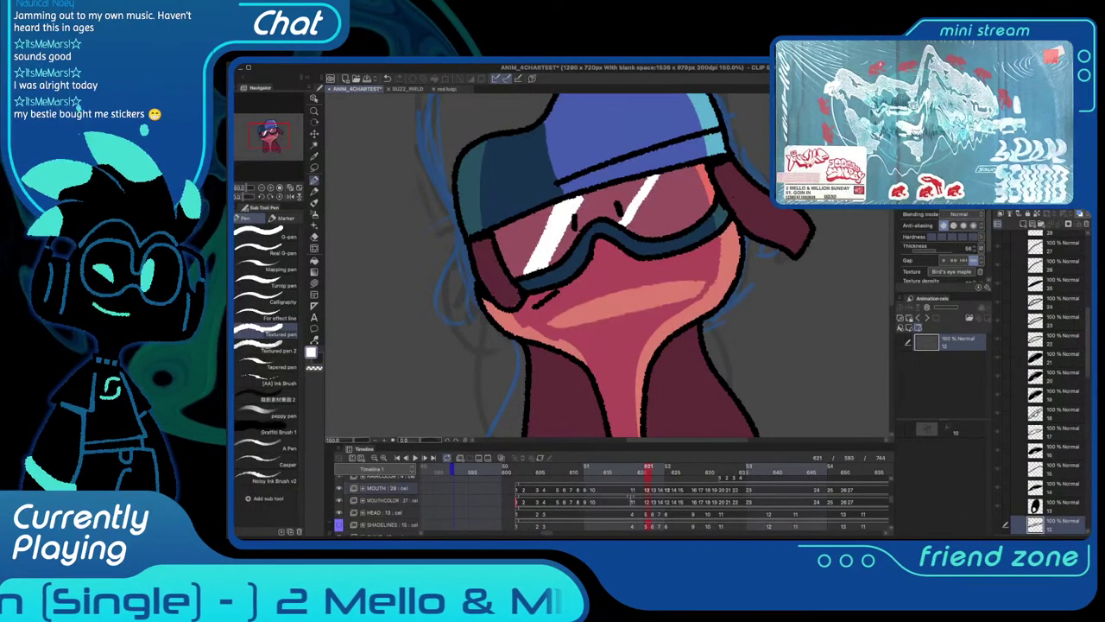
key(ctrl+z)
Step through the neighbouring frames up to frame 626 to examine the mouth drawings
key(Left)
key(Left)
key(Left)
key(Right)
key(Right)
key(Right)
key(Right)
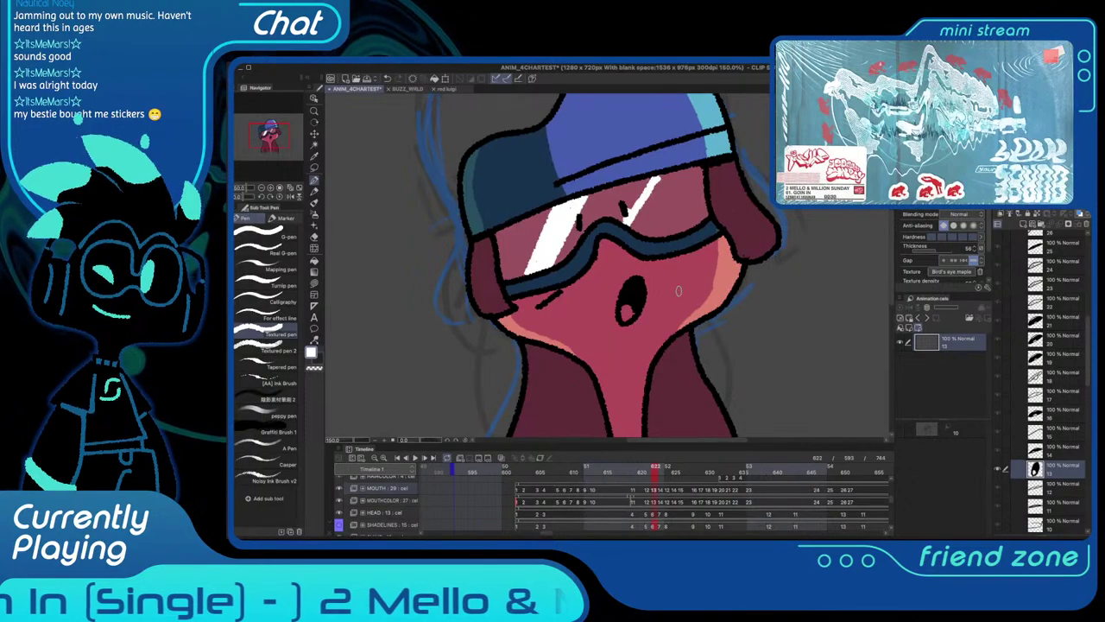
key(Right)
key(Right)
key(Right)
key(Right)
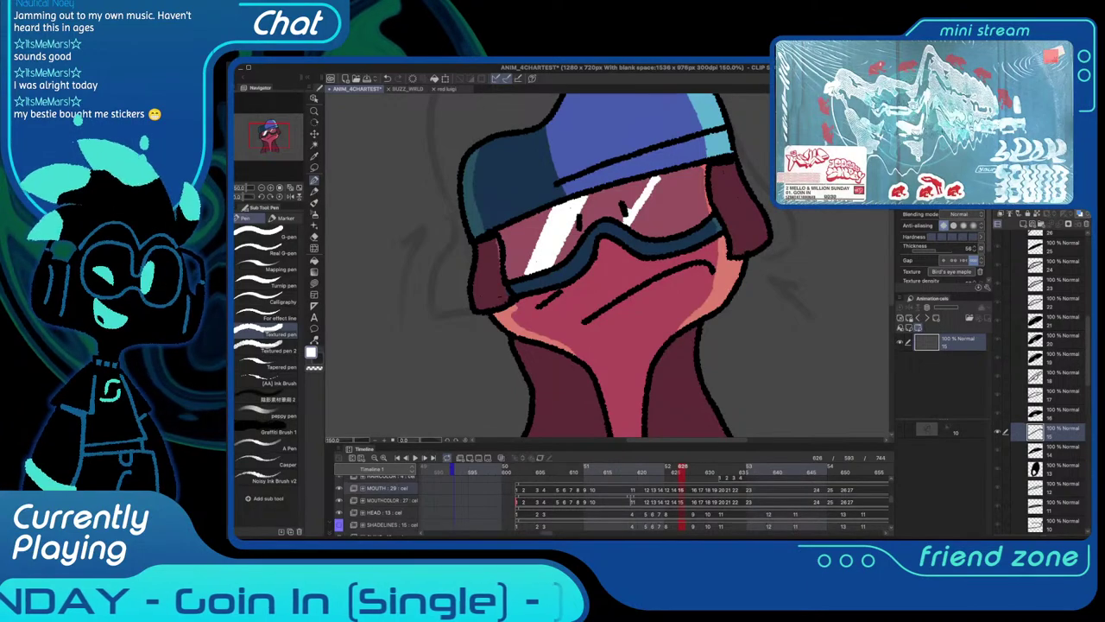
Fill the teeth area between the lips with white on MOUTHCOLOR cel 12 at frame 621, including the gaps around the dots
click(654, 502)
click(648, 501)
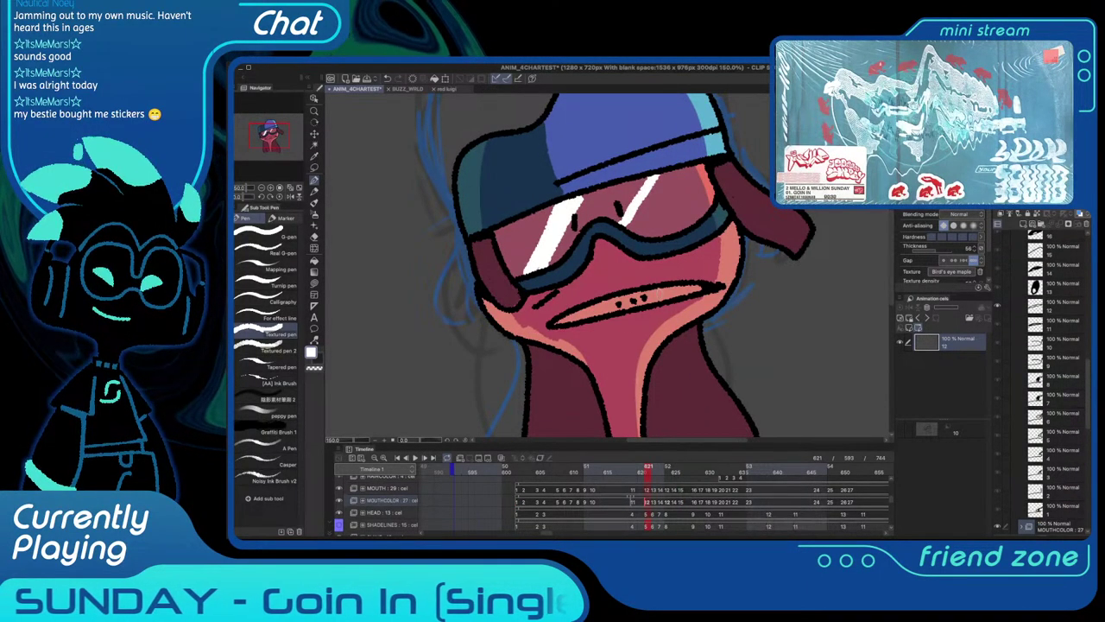
key(g)
click(659, 295)
key(ctrl+z)
drag(659, 294, 602, 309)
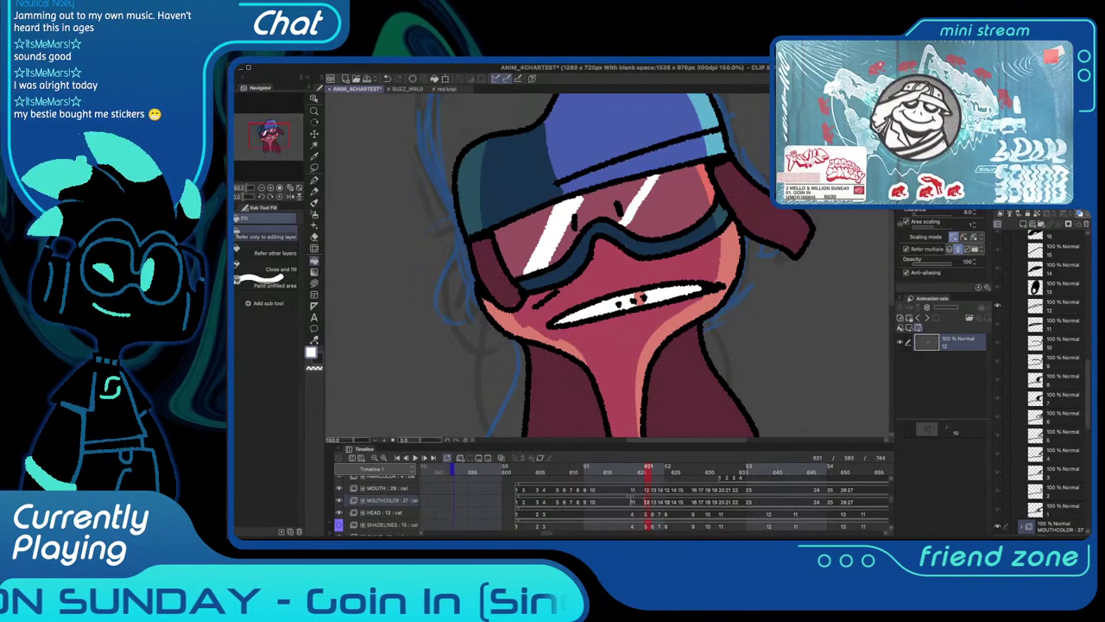
click(639, 298)
key(p)
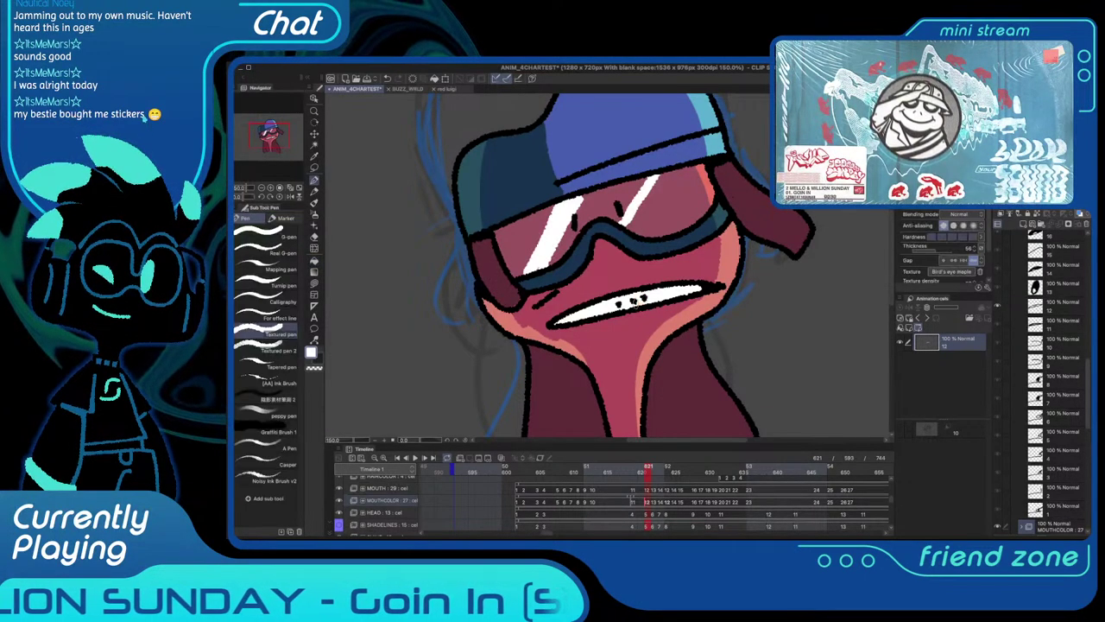
Step through the frames around 621 to check the mouth fills, ending on the open mouth at frame 623
key(g)
key(Left)
key(Left)
key(Right)
key(Right)
key(Right)
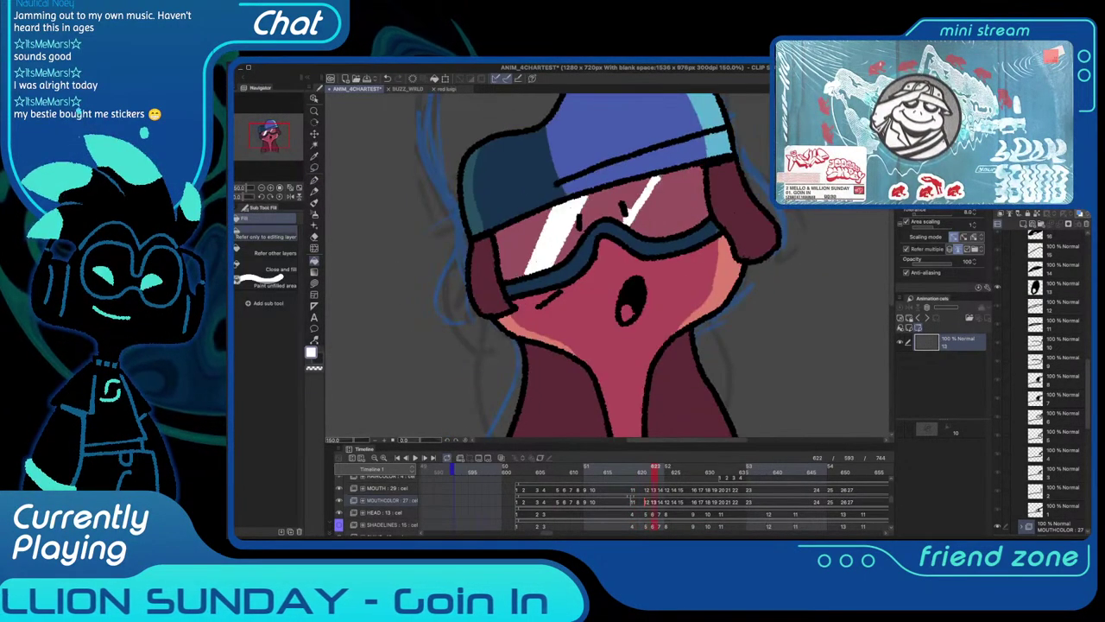
key(Right)
key(Right)
key(Left)
Try a white Textured pen stroke for the upper teeth in the open mouth on frame 623
key(p)
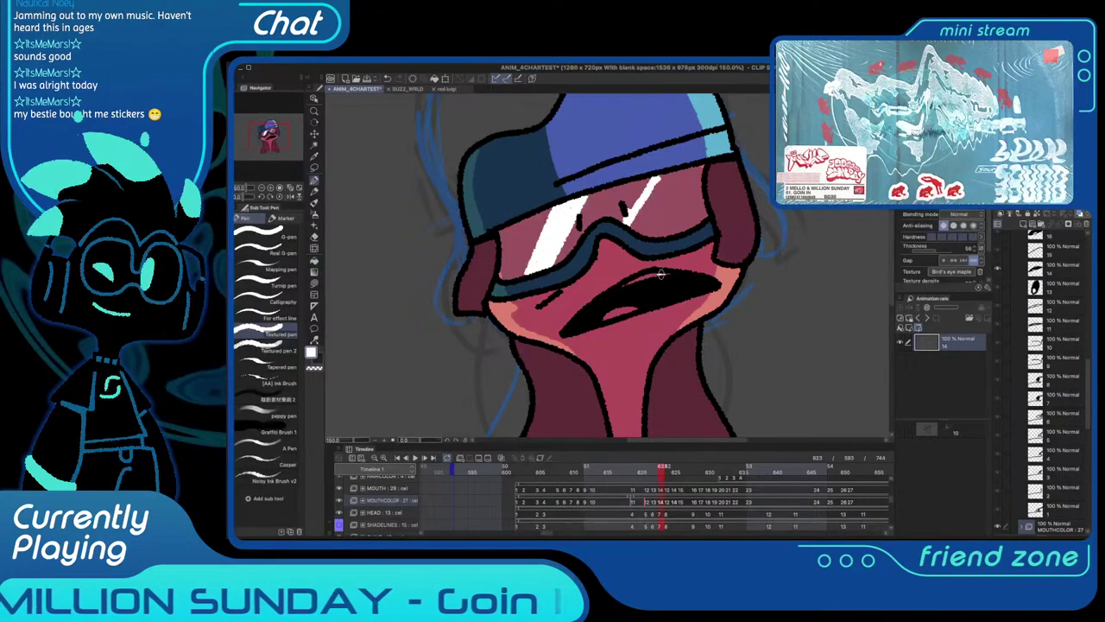
drag(662, 274, 626, 287)
key(ctrl+z)
Paint white upper teeth with the Textured pen in the open mouth on MOUTHCOLOR cel 16 at frame 628
key(Right)
key(Right)
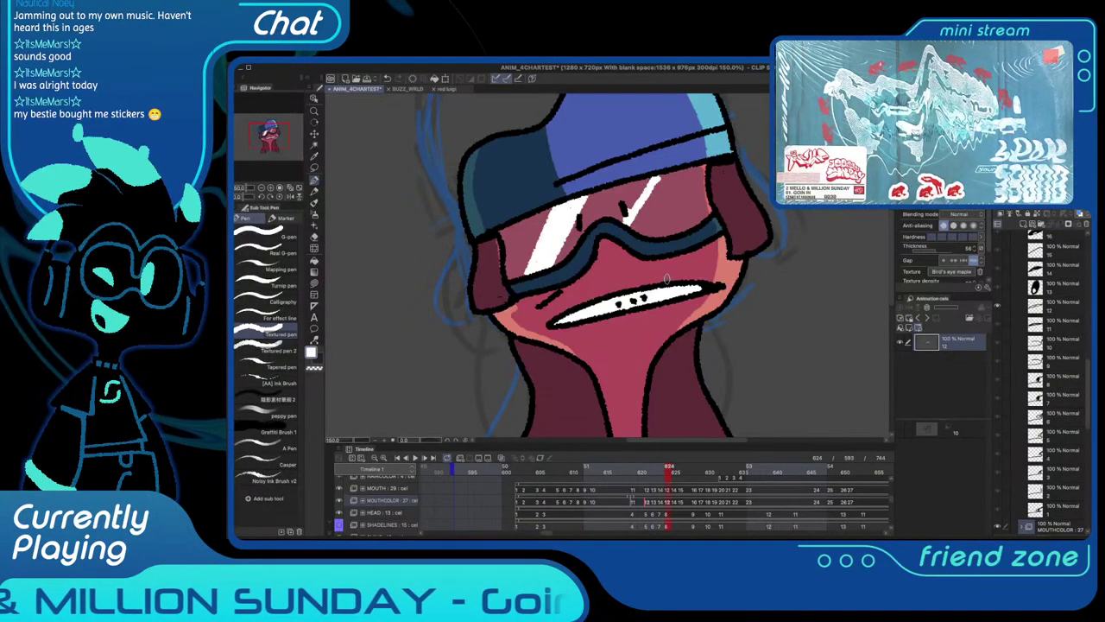
key(Right)
key(Right)
key(Right)
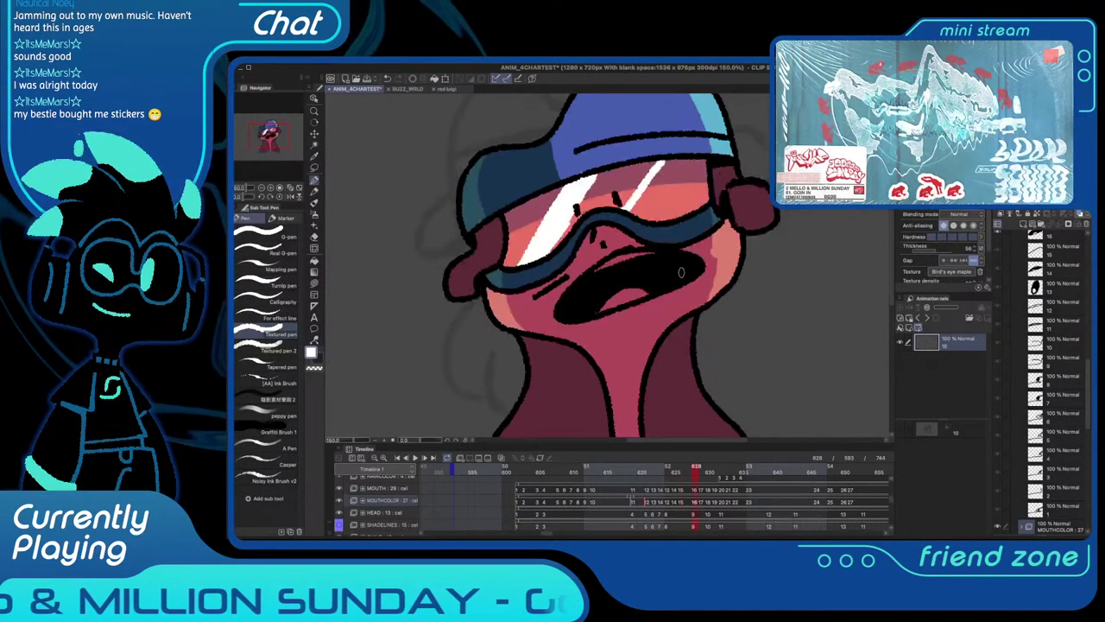
drag(658, 261, 602, 259)
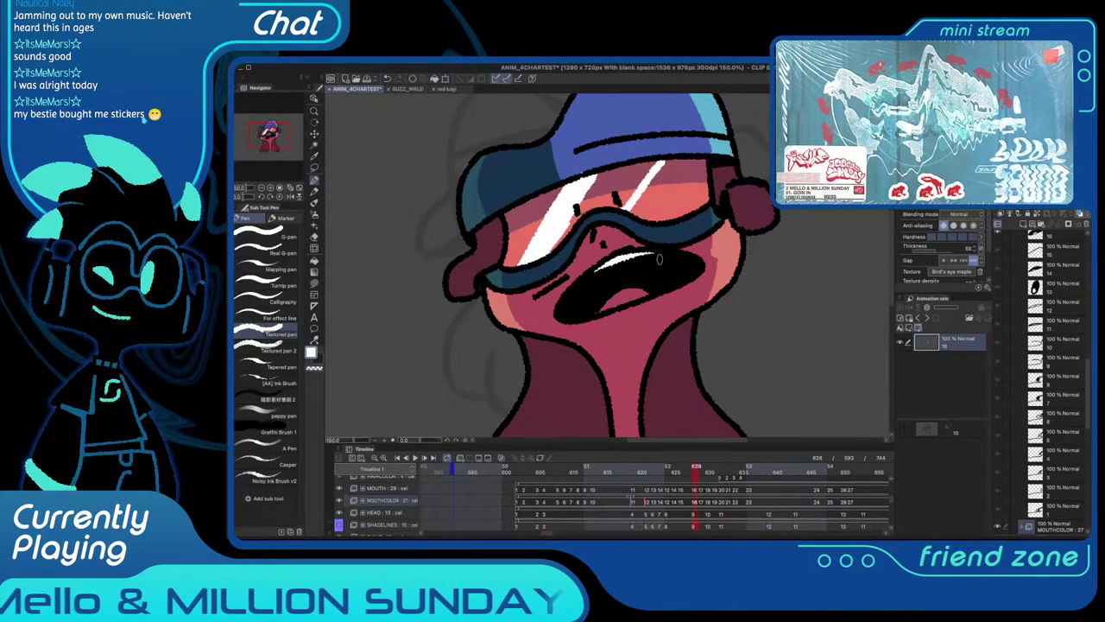
Fill the teeth areas between the lips with white on MOUTHCOLOR cels 17 and 18 at frames 629 and 630
key(Right)
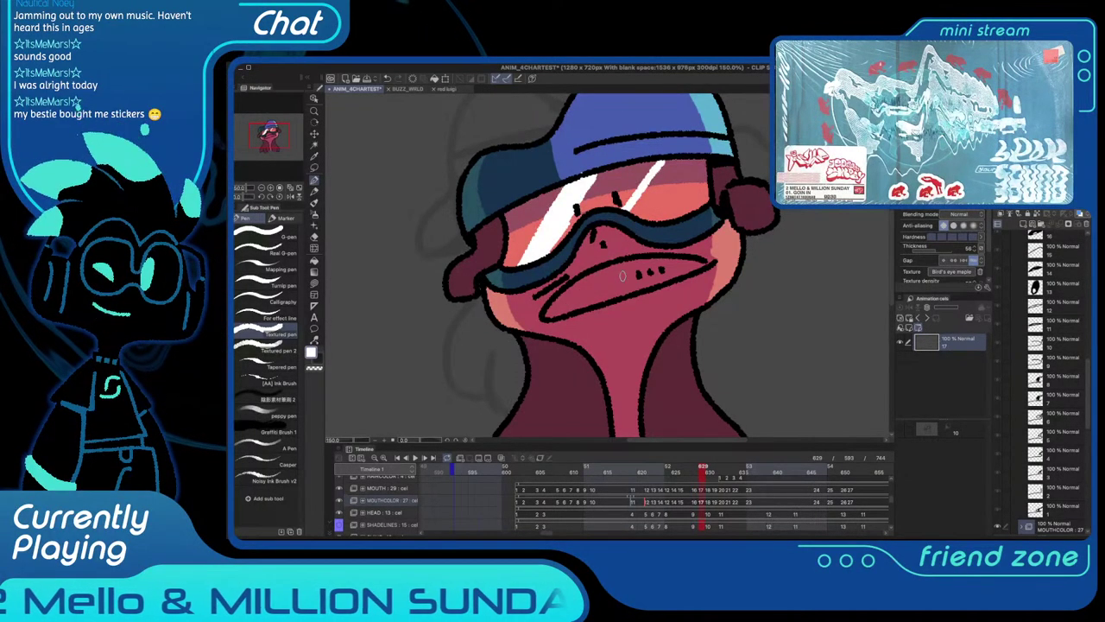
key(g)
click(622, 275)
key(Right)
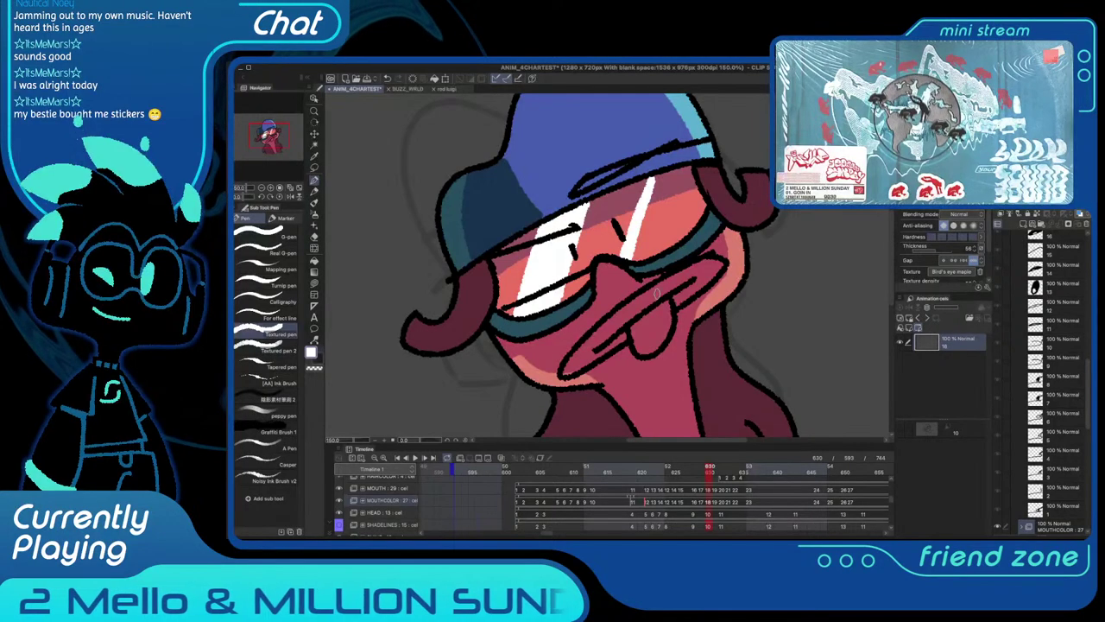
click(658, 293)
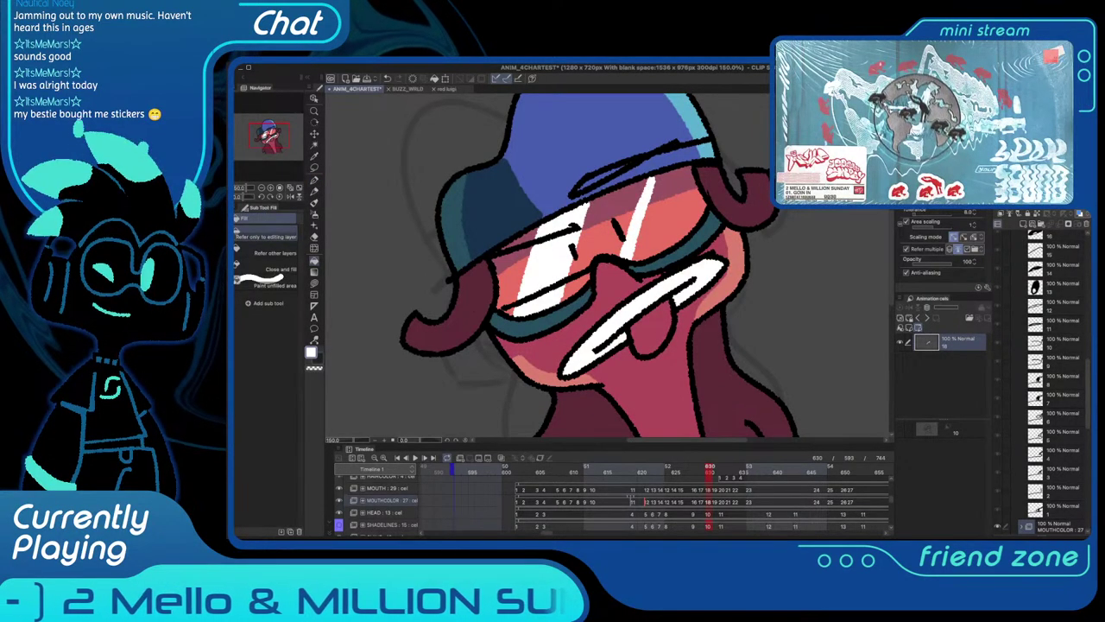
Paint white upper teeth with the Textured pen in the open mouths on MOUTHCOLOR cels 19, 20 and 21 at frames 631 to 633
key(p)
key(Left)
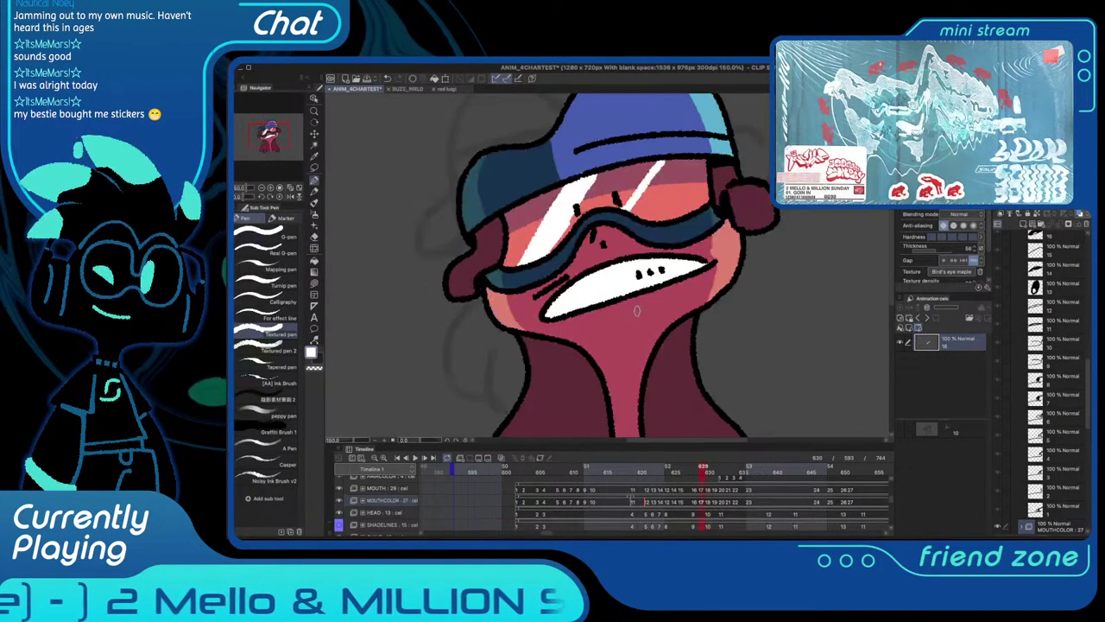
key(Right)
key(Right)
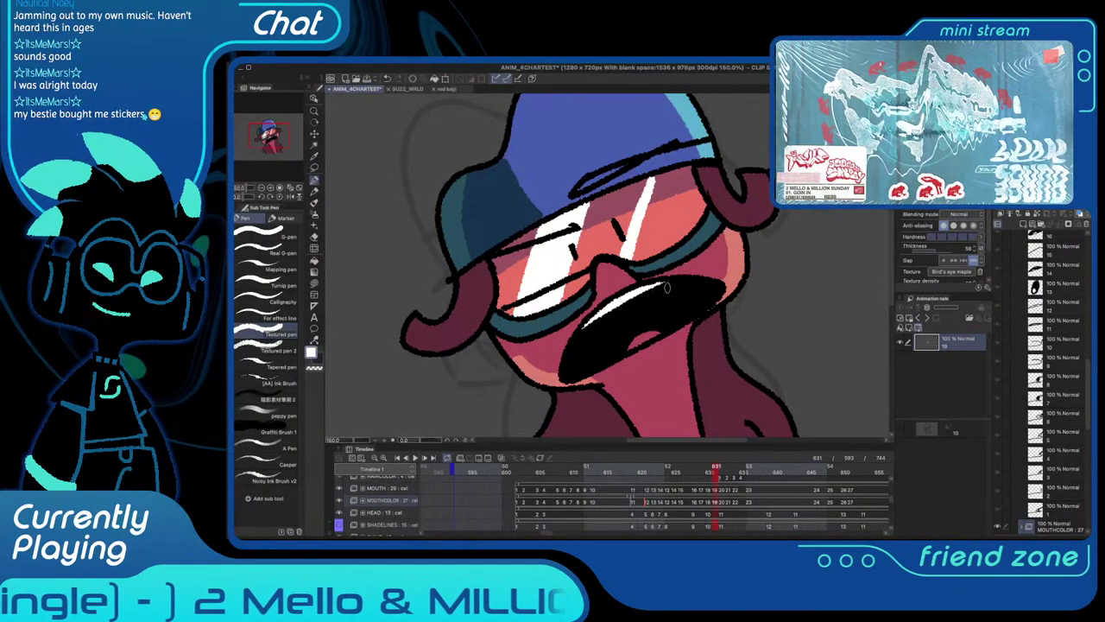
key(Left)
key(Right)
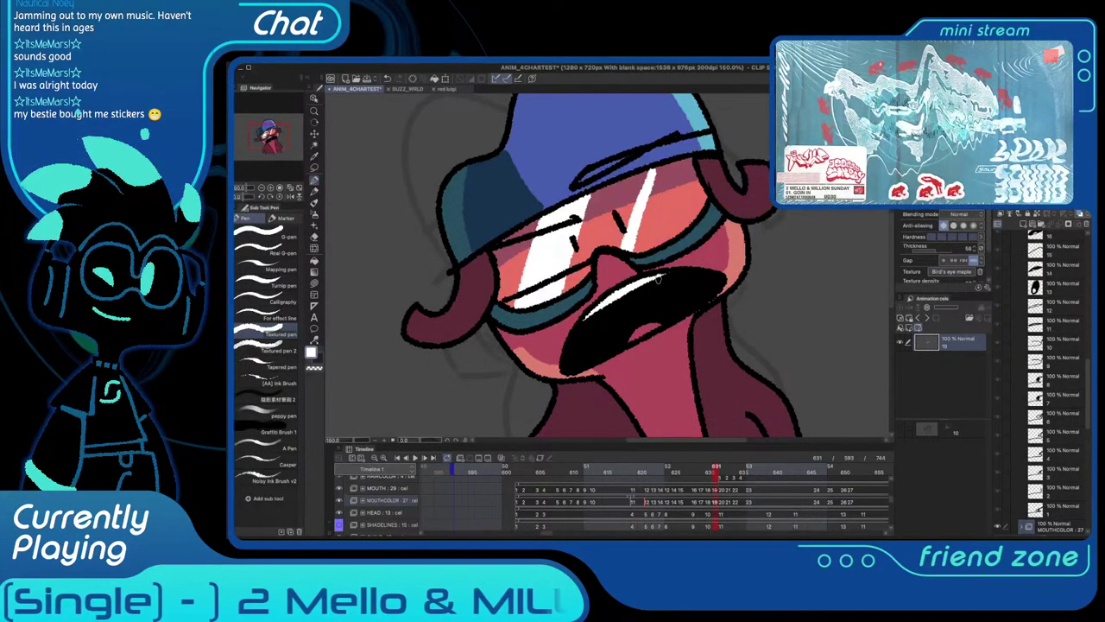
key(Right)
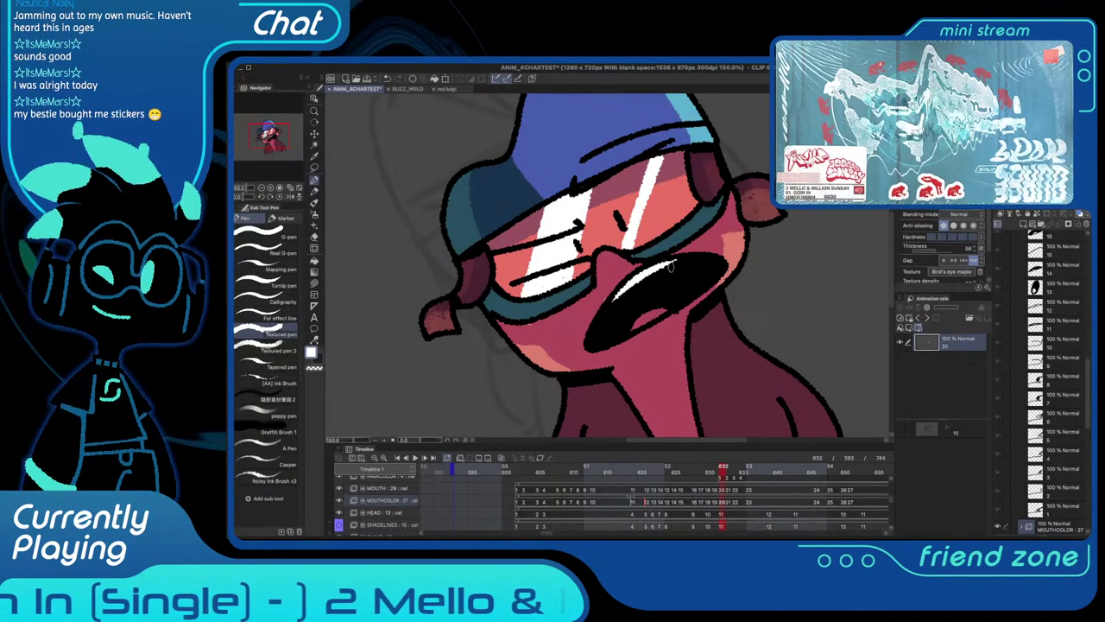
key(Right)
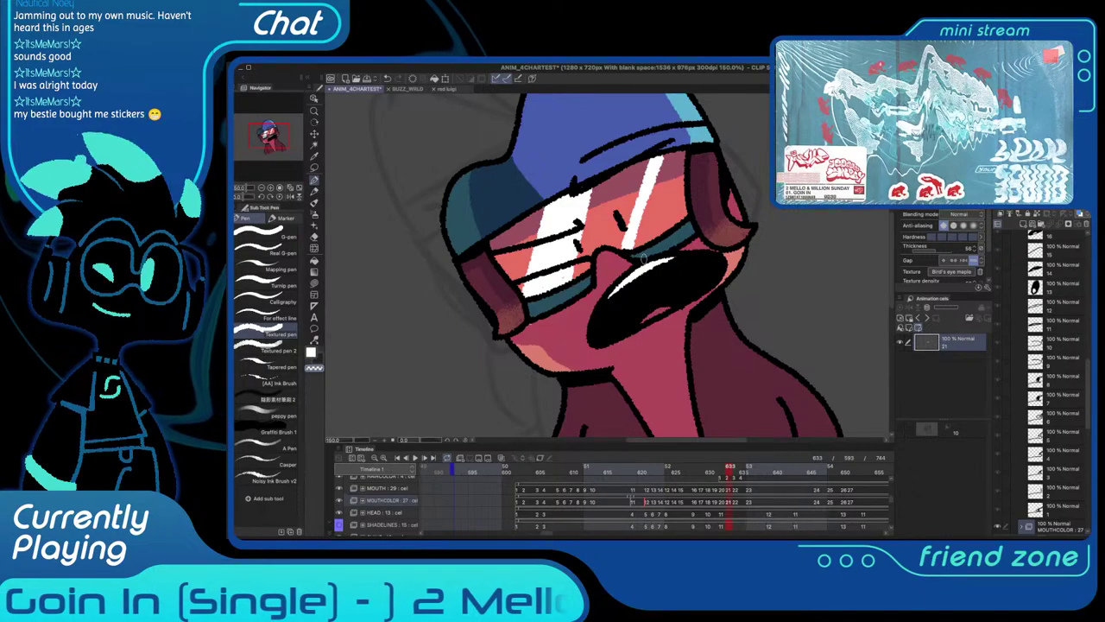
Fill the clenched teeth with white on MOUTHCOLOR cels 22 and 23 at frames 634 and 636
key(Right)
key(g)
click(655, 293)
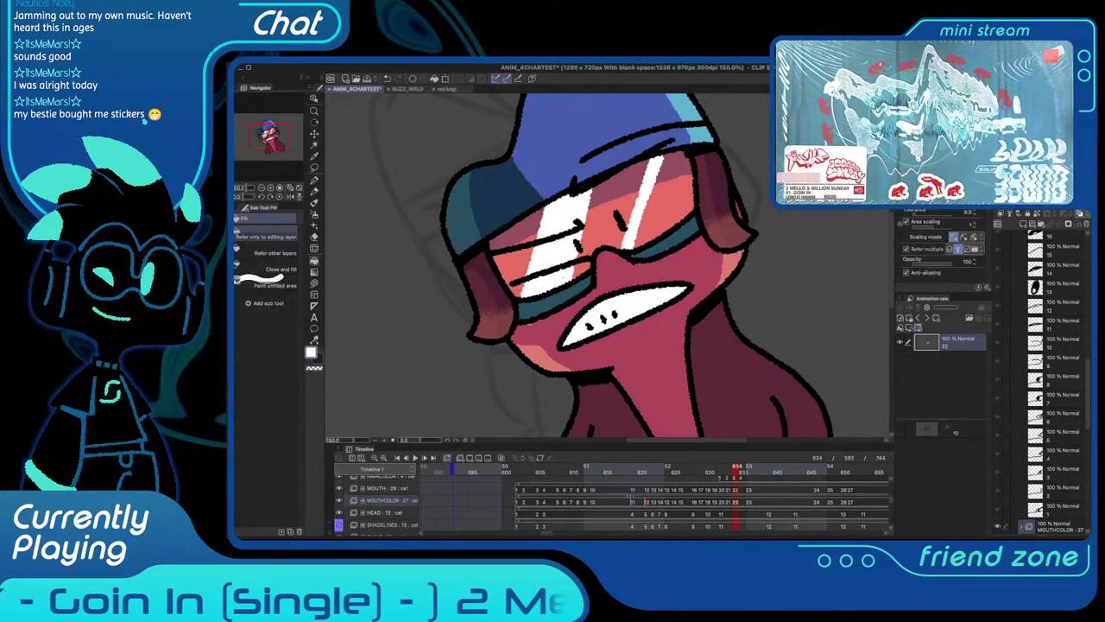
key(Right)
click(653, 297)
key(Right)
key(Left)
key(p)
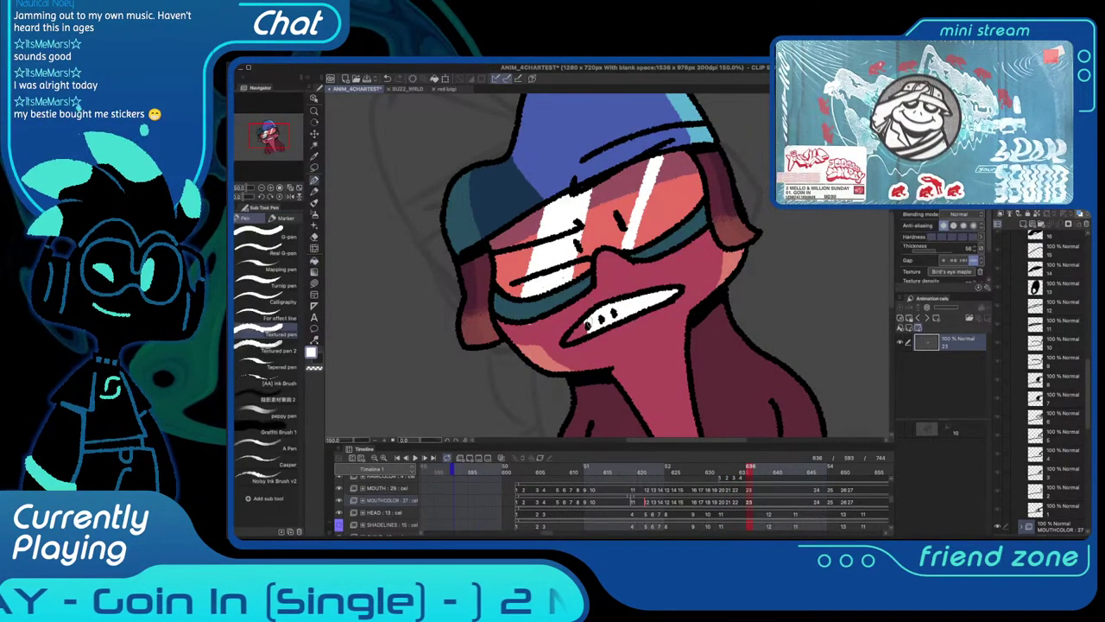
Fill the teeth with white on MOUTHCOLOR cel 24 at frame 646 and touch up the gaps around the dots with the Textured pen
key(Right)
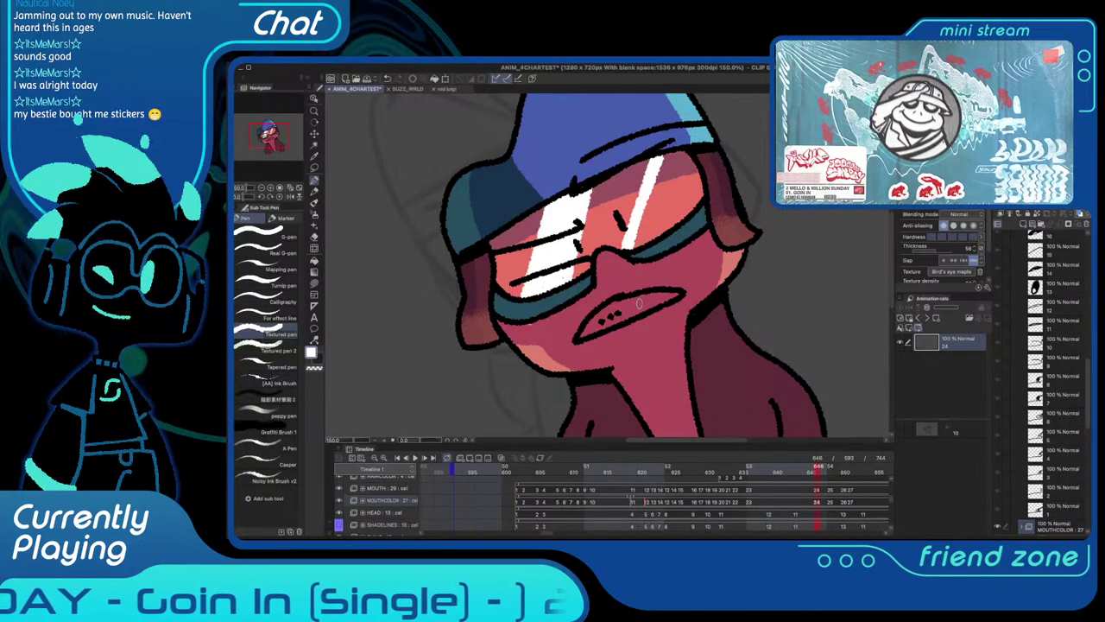
key(g)
click(640, 303)
key(Right)
key(Left)
key(p)
drag(615, 317, 603, 322)
Step between frames 648 and 650 to examine the nearly closed mouth drawings
key(Right)
key(Right)
key(Left)
key(Right)
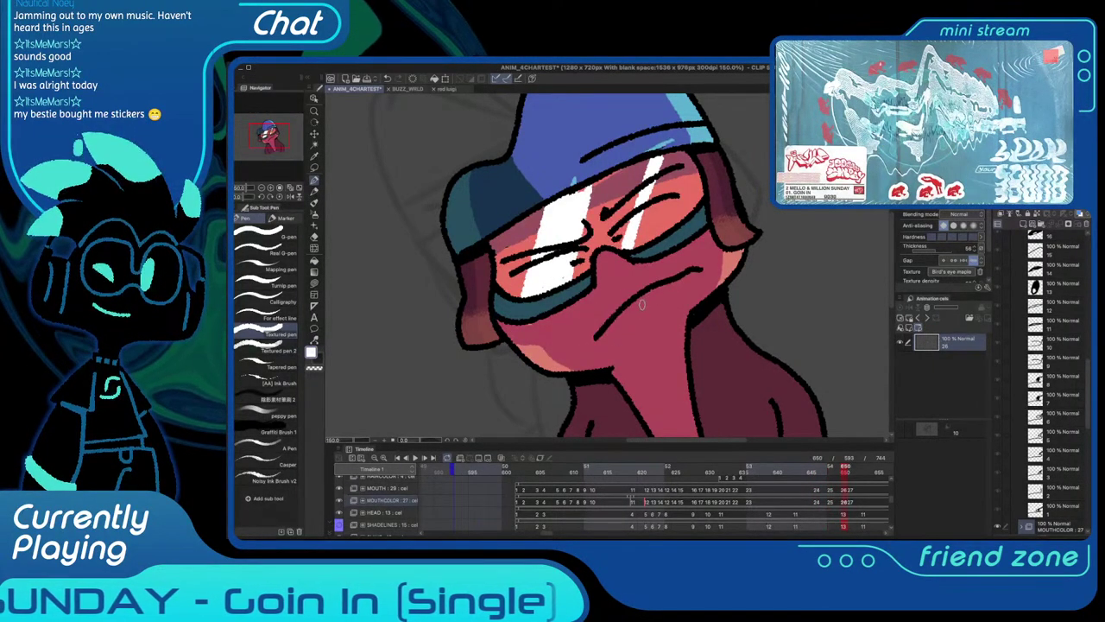
key(Left)
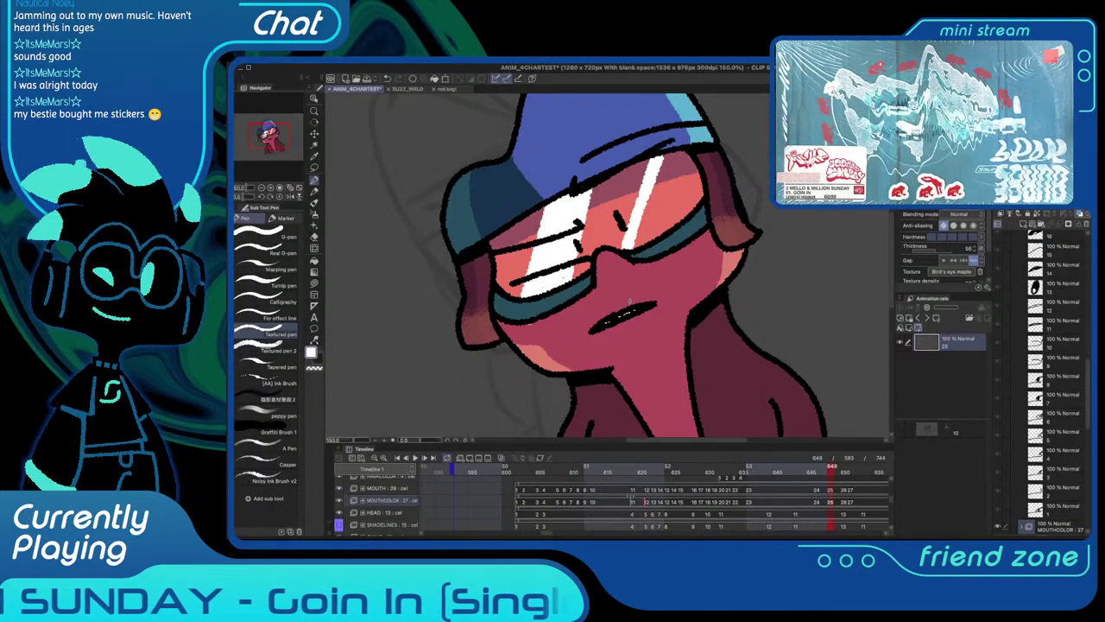
Go to frame 602, switch to the pink colour and fill the tongue inside the open mouth on MOUTHCOLOR cel 1
key(Right)
key(Right)
key(Right)
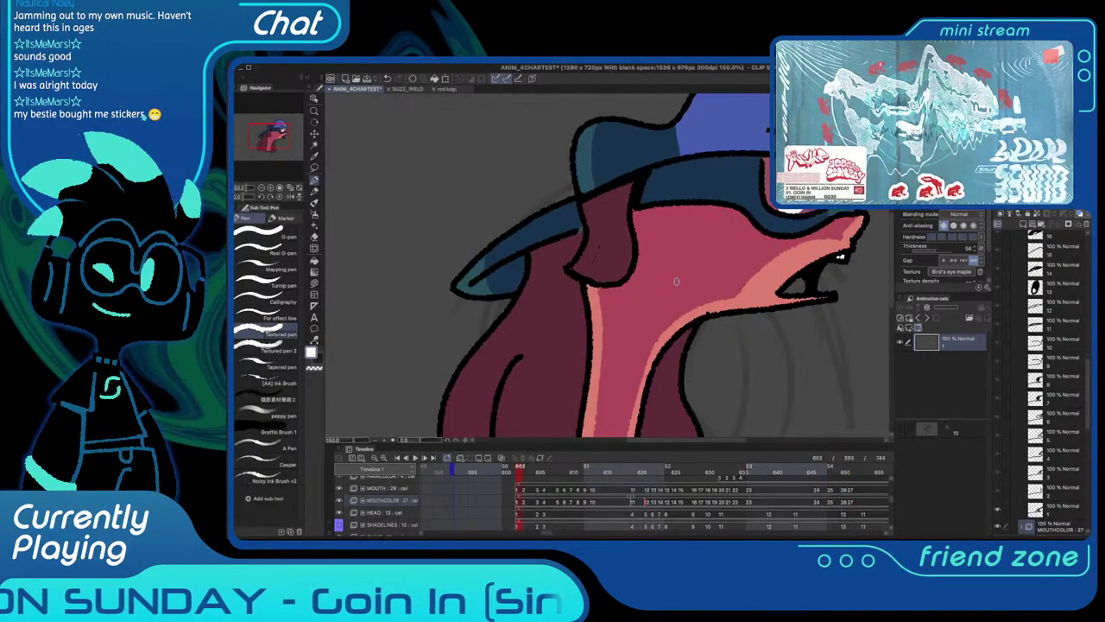
scroll(726, 249, down, 5)
scroll(736, 259, up, 5)
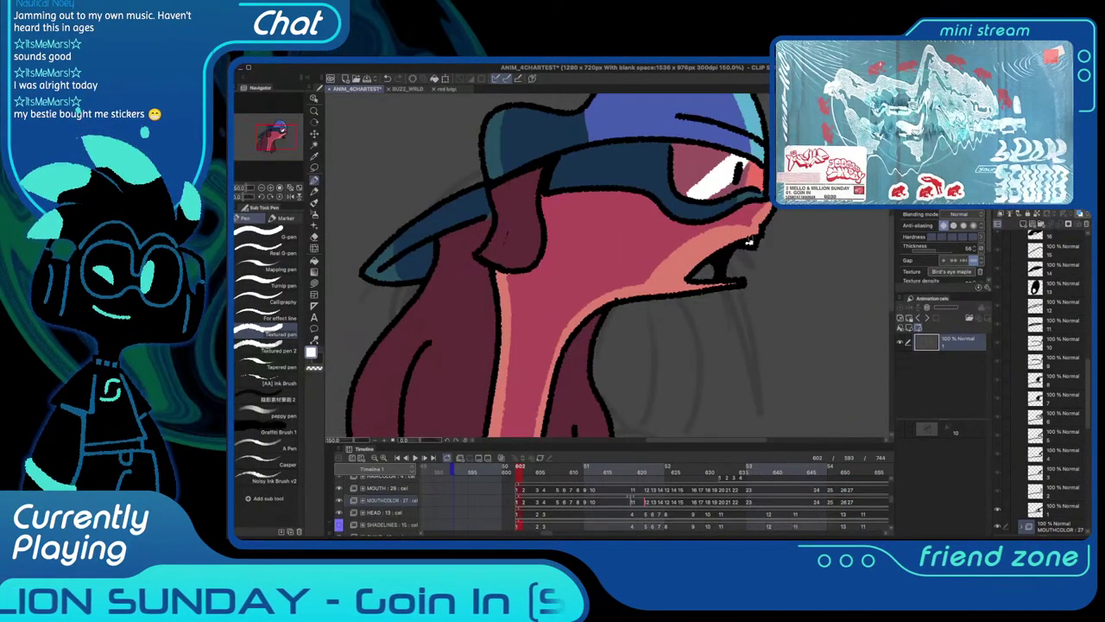
key(x)
drag(722, 257, 655, 246)
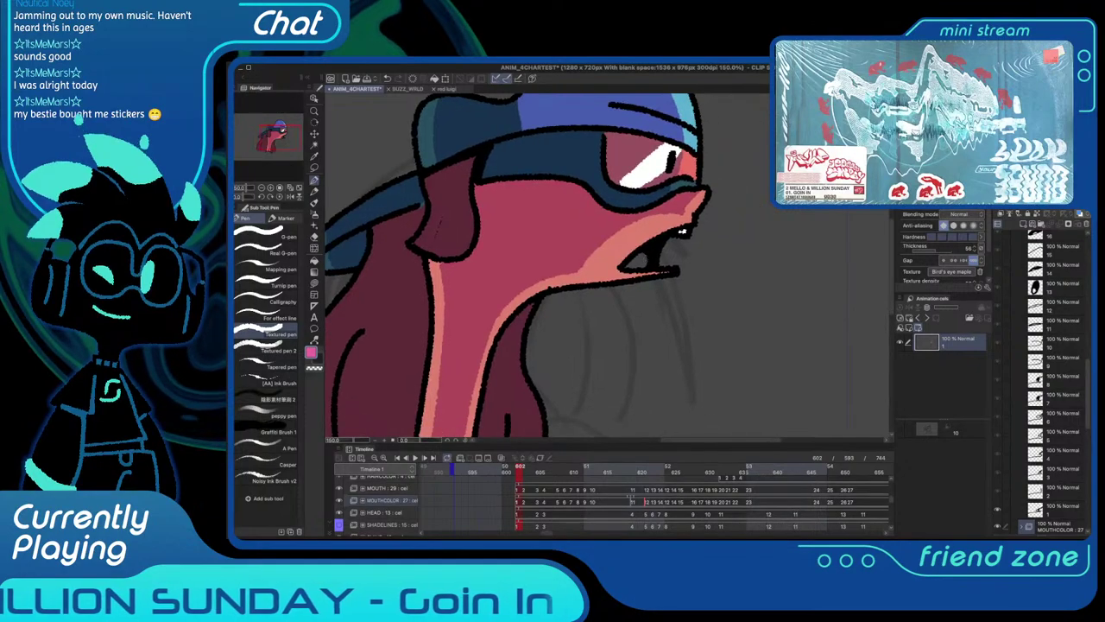
key(g)
click(639, 261)
Advance to frame 611 and fill the tongue at the back of the open mouth with pink on MOUTHCOLOR cel 8
key(Right)
key(Right)
key(Right)
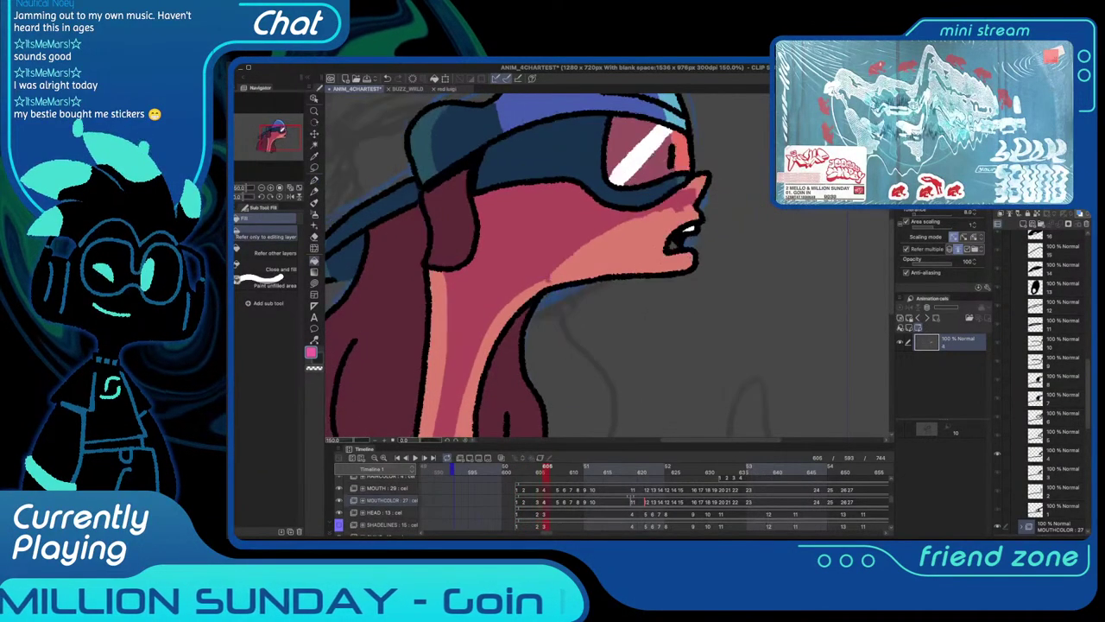
key(Right)
key(Right)
key(Right)
key(Right)
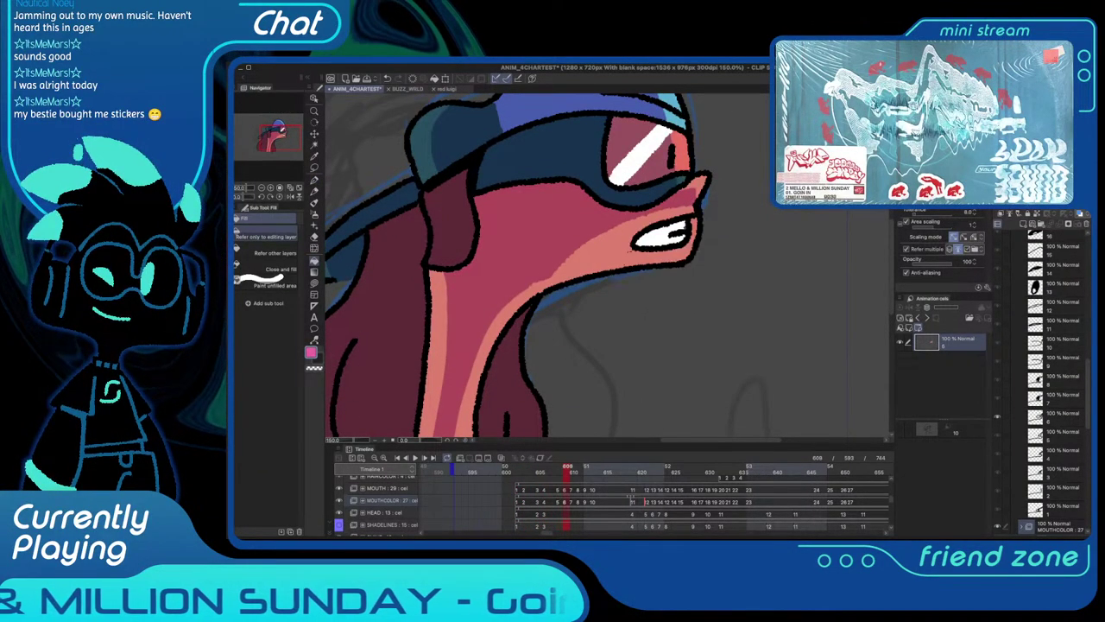
key(Right)
key(Right)
key(Right)
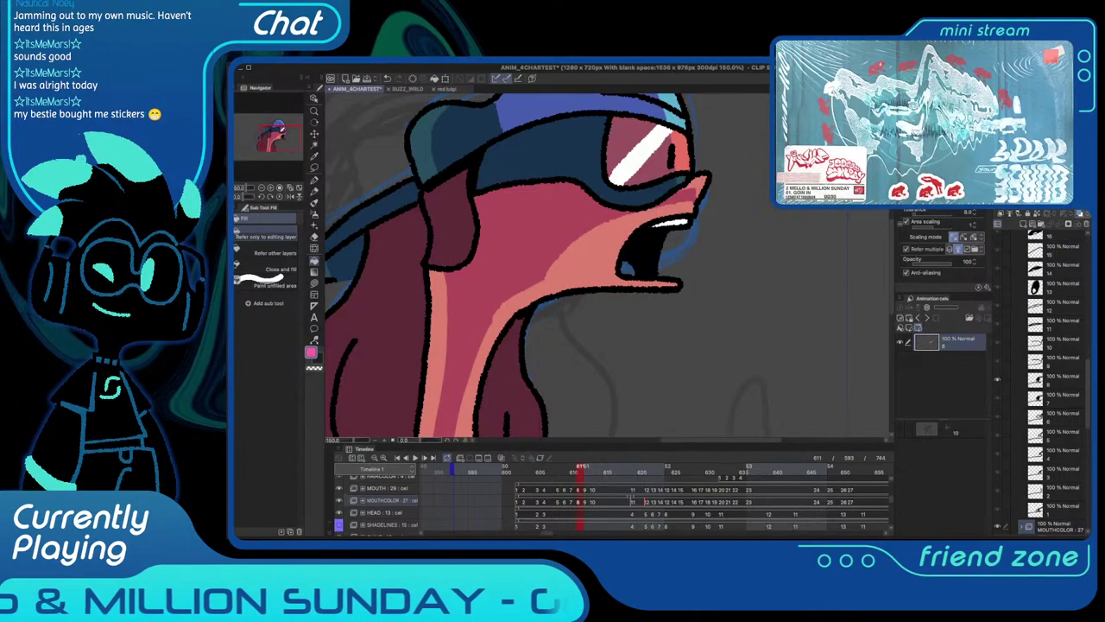
Sample white from the teeth on MOUTHCOLOR cel 11 at frame 619 for the Textured pen
key(Right)
key(Right)
key(Right)
key(Right)
key(Right)
key(Right)
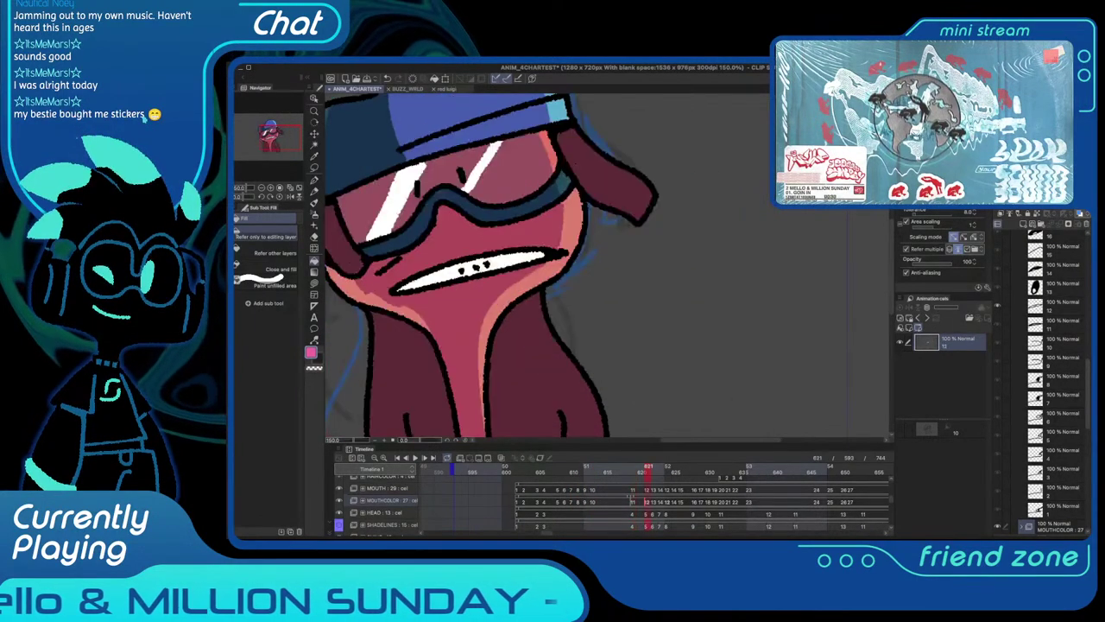
key(p)
alt+click(605, 233)
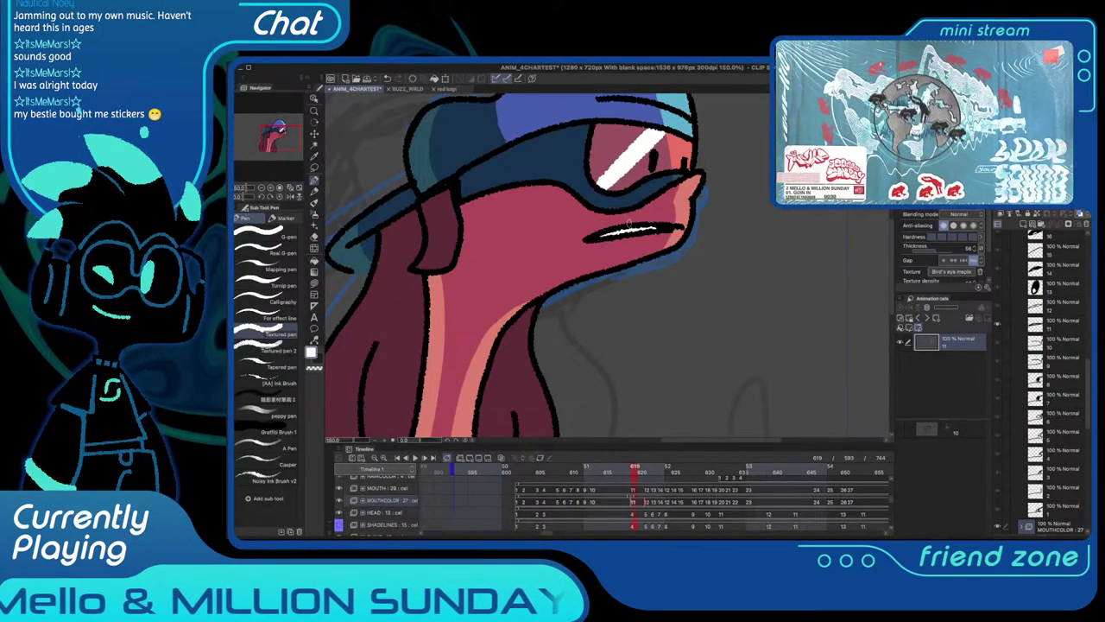
Return to frame 611 and sample the tongue's pink as the drawing colour
key(Left)
key(Left)
key(Left)
key(Left)
key(Left)
key(Left)
key(Left)
key(Left)
alt+click(633, 264)
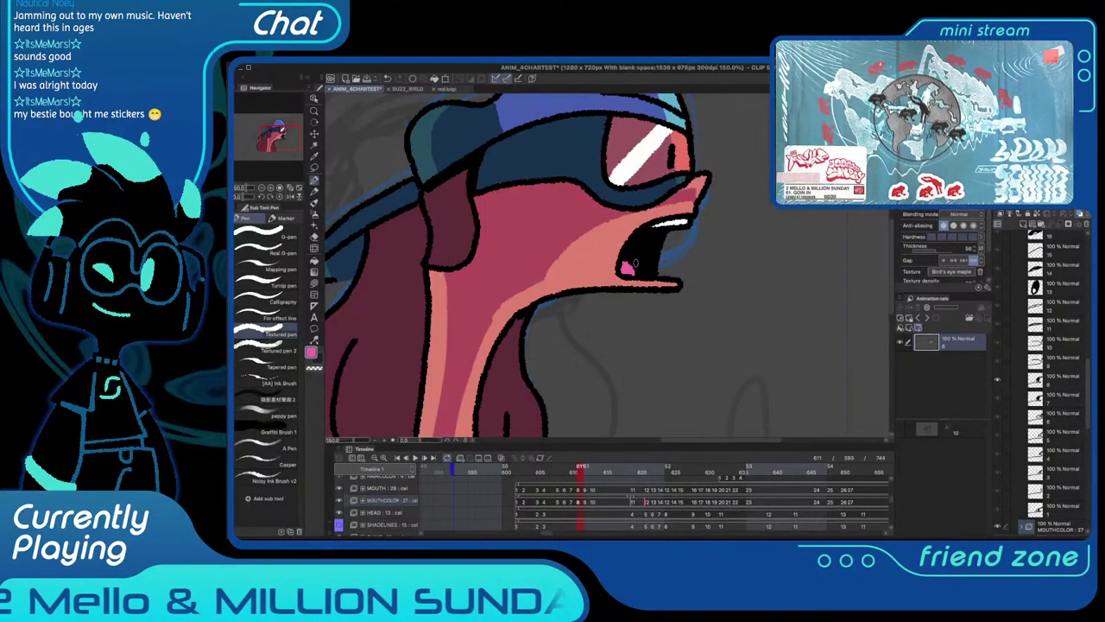
Fill the tongues with pink in the open mouths on MOUTHCOLOR cels 13 and 14 at frames 622 and 623
key(Right)
key(Right)
key(Right)
key(Right)
key(Right)
key(Right)
key(Right)
key(Right)
key(Right)
key(Right)
key(Right)
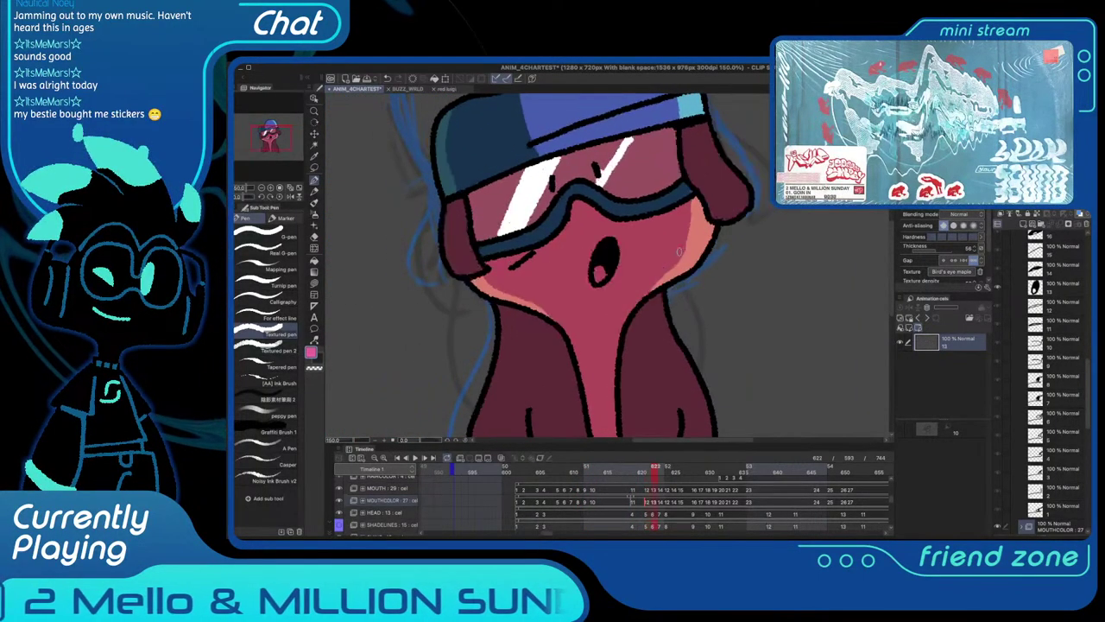
key(g)
key(Right)
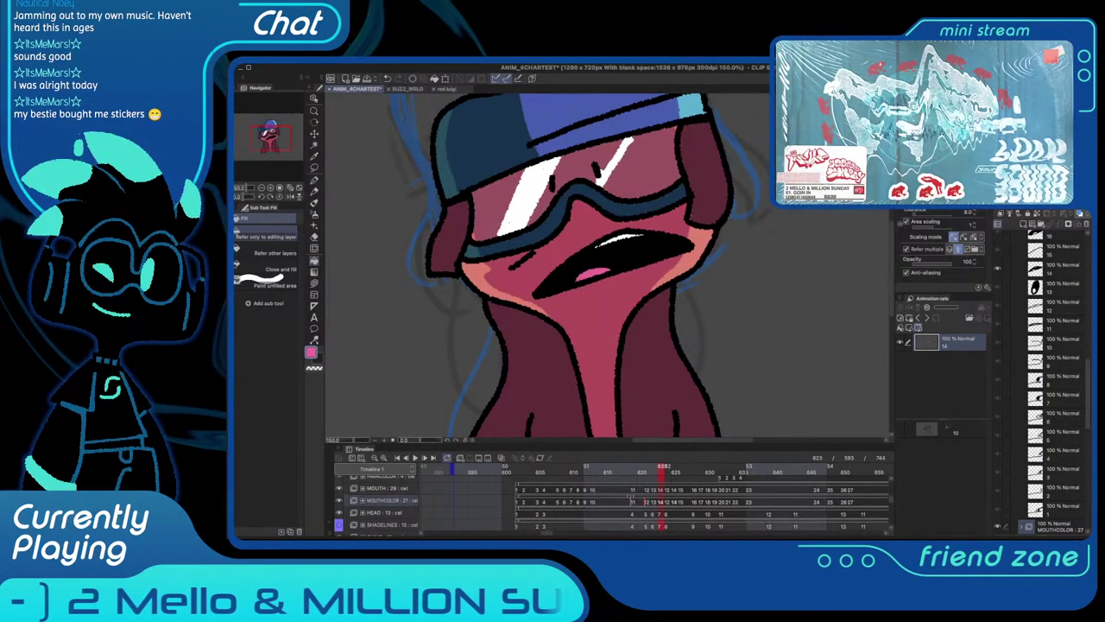
Colour the tongue pink in the open mouth on MOUTHCOLOR cel 16 at frame 628
key(Right)
key(Right)
key(Right)
key(Right)
key(Right)
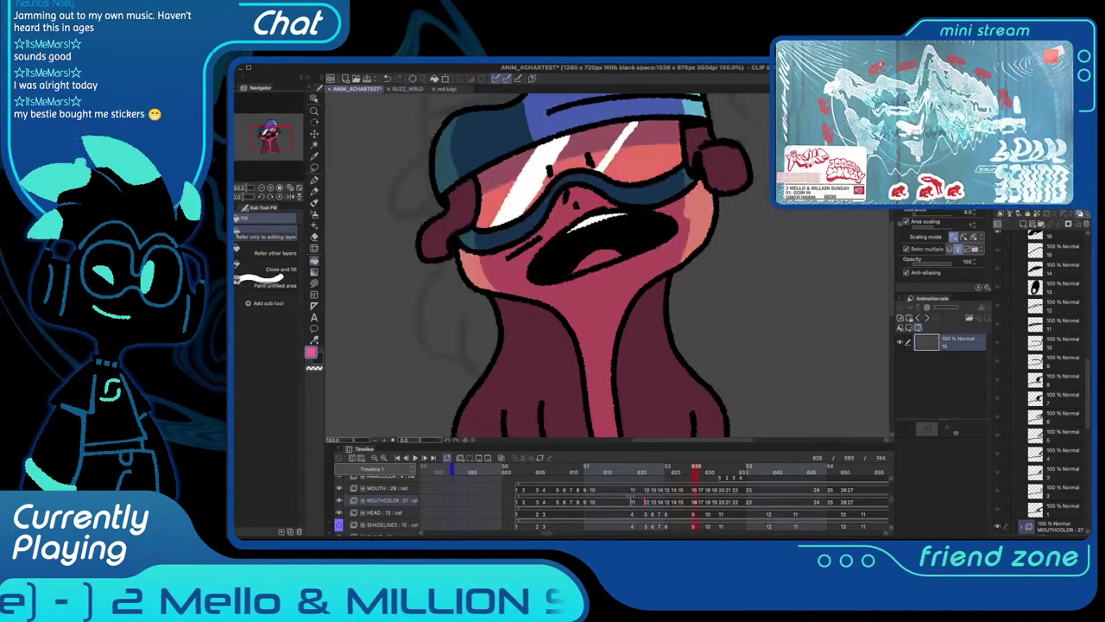
key(p)
key(Right)
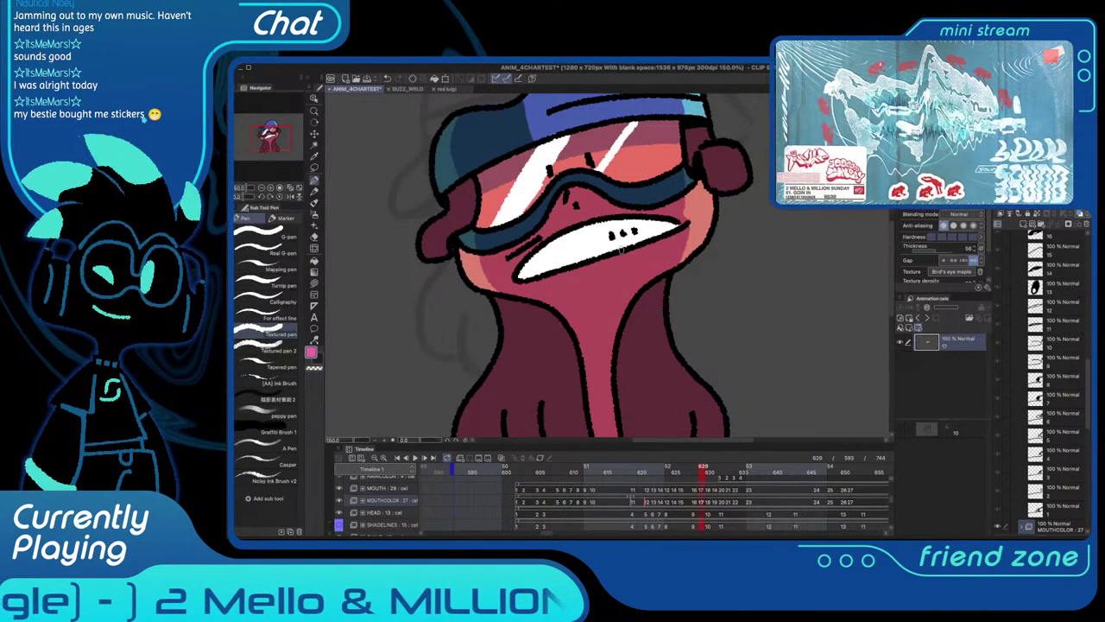
Colour the tongues pink in the mouths on the MOUTHCOLOR cels at frames 630 to 633
key(Right)
key(g)
key(Right)
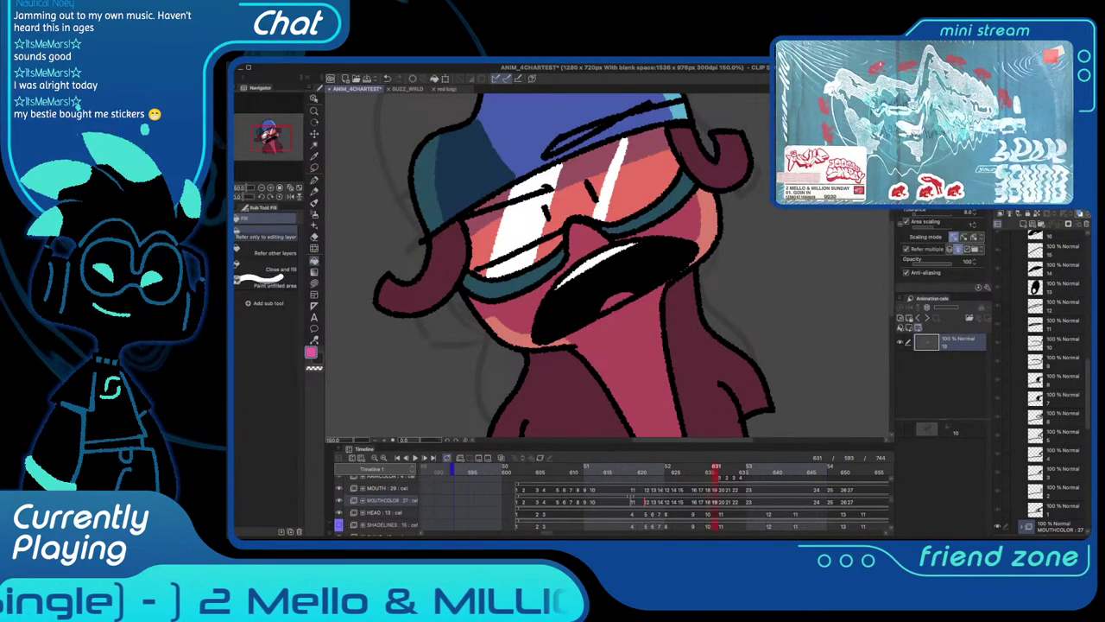
key(Right)
key(Right)
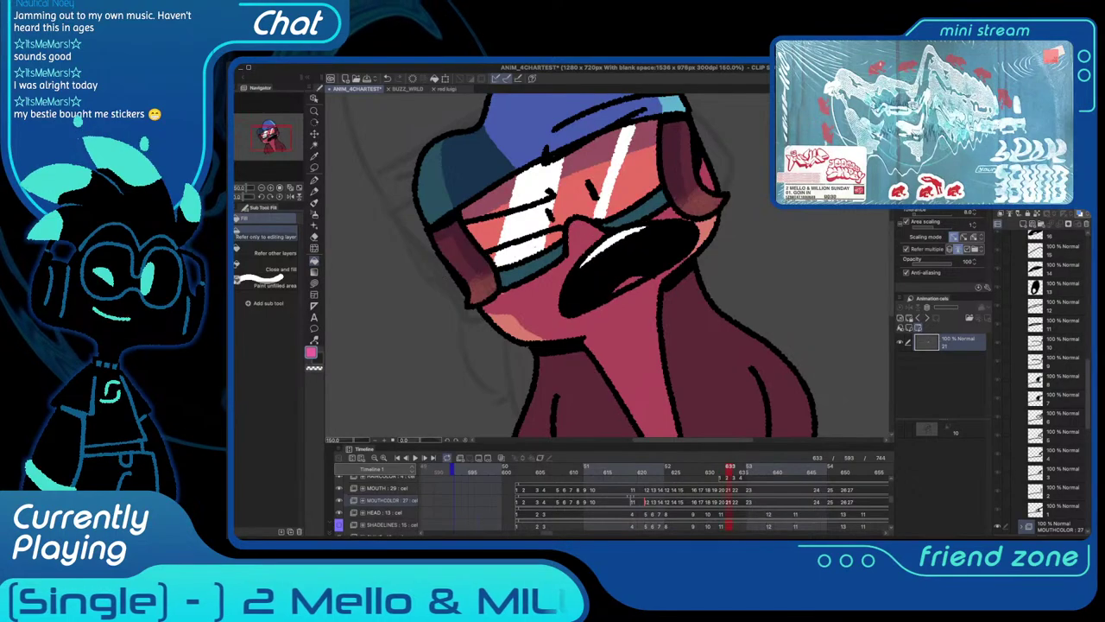
key(Right)
Fit the whole canvas in view and play the animation from frame 602 to check the coloured mouths
key(super+0)
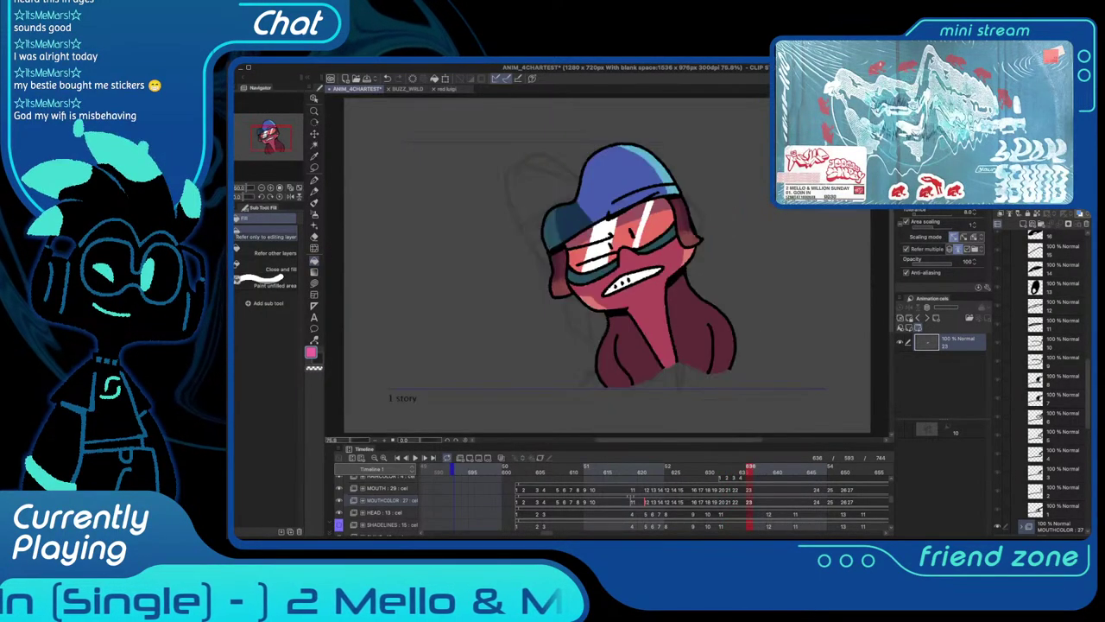
drag(624, 467, 520, 468)
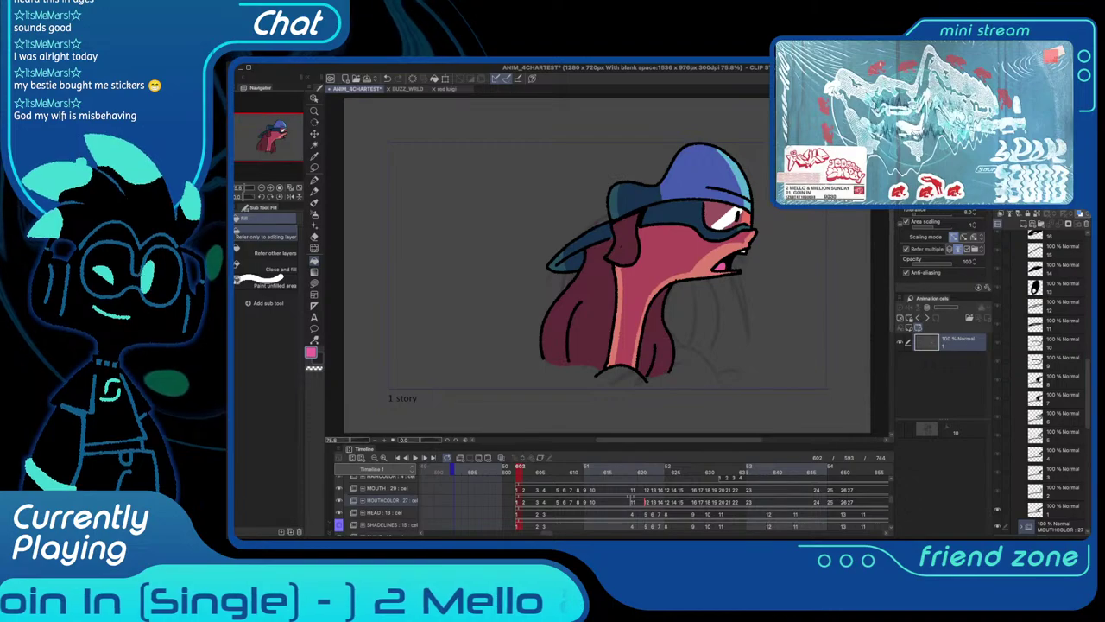
key(Return)
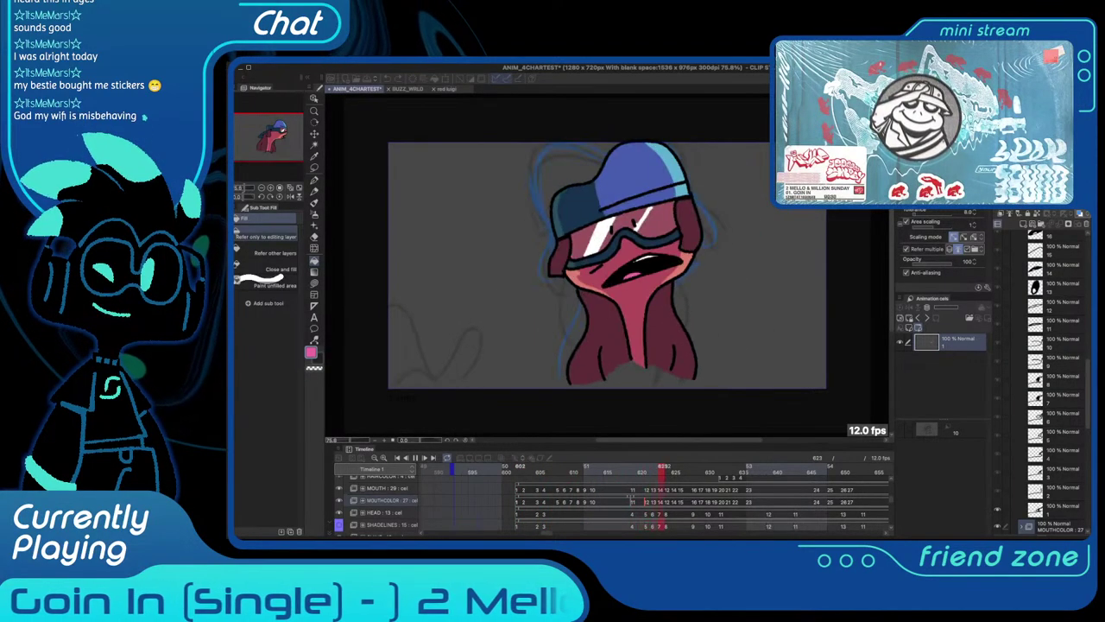
key(Return)
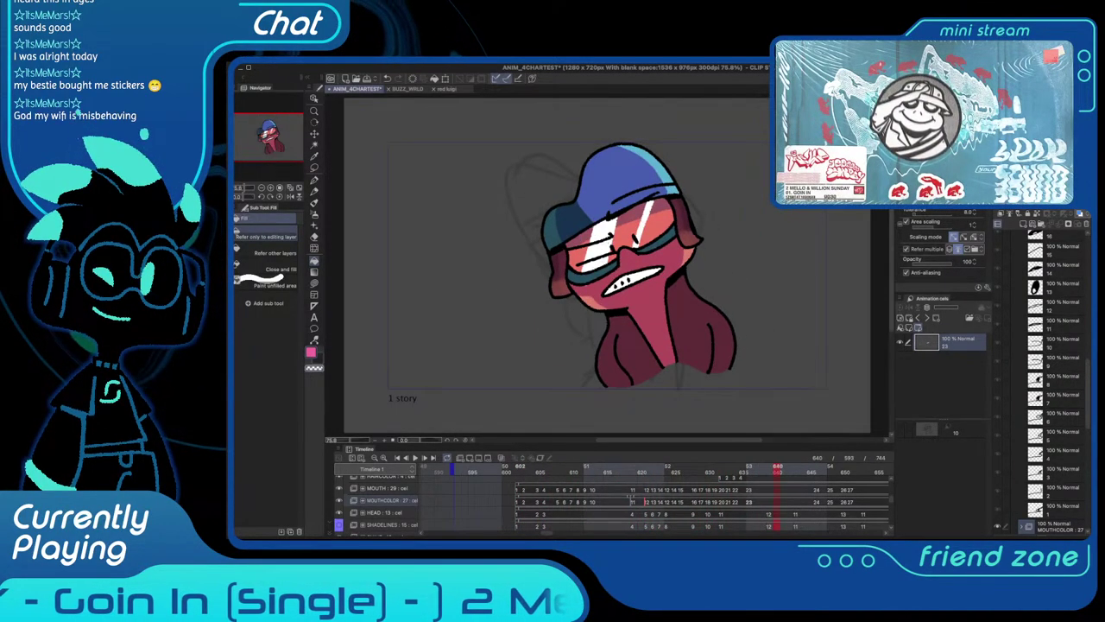
Create an animation folder above MOUTHCOLOR at frame 602 and give its track cels 1 to 10 with the matching timing
click(519, 468)
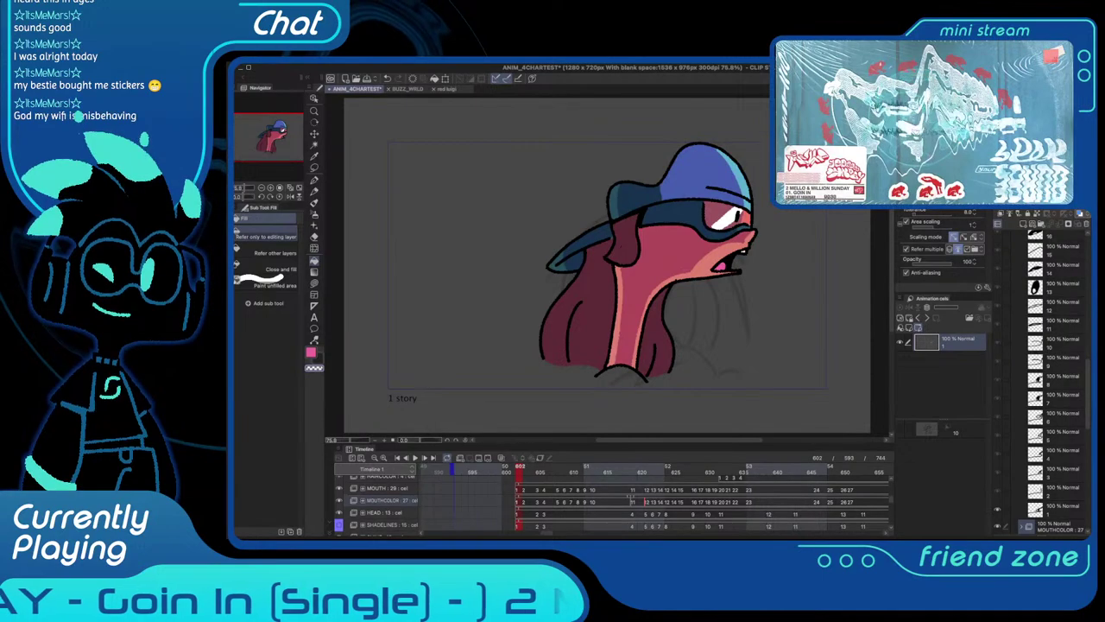
scroll(726, 259, up, 5)
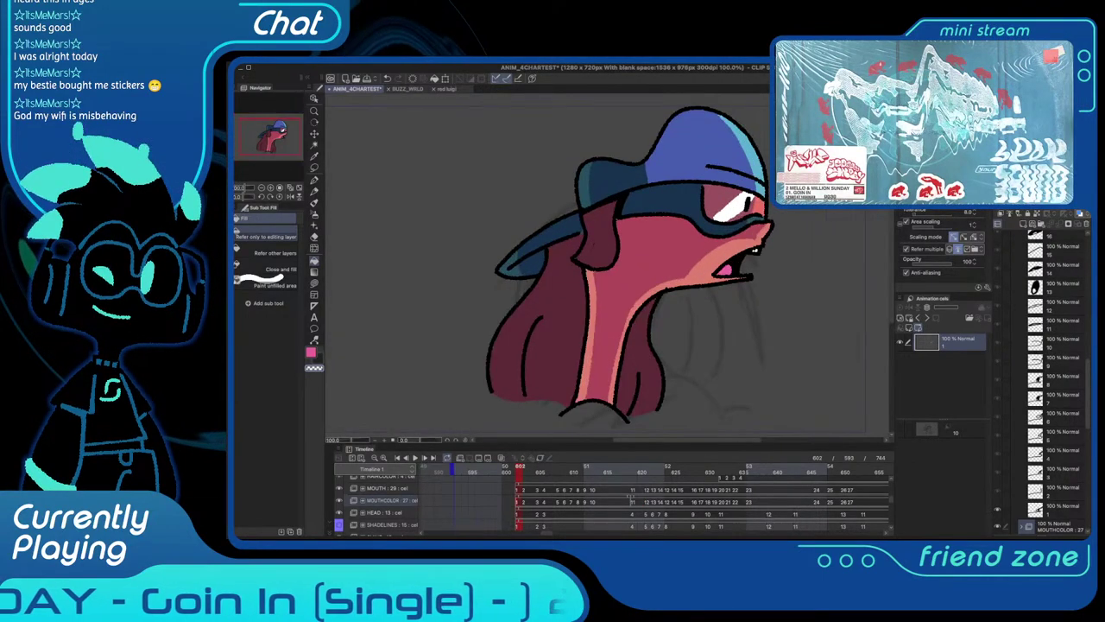
key(p)
drag(787, 250, 761, 236)
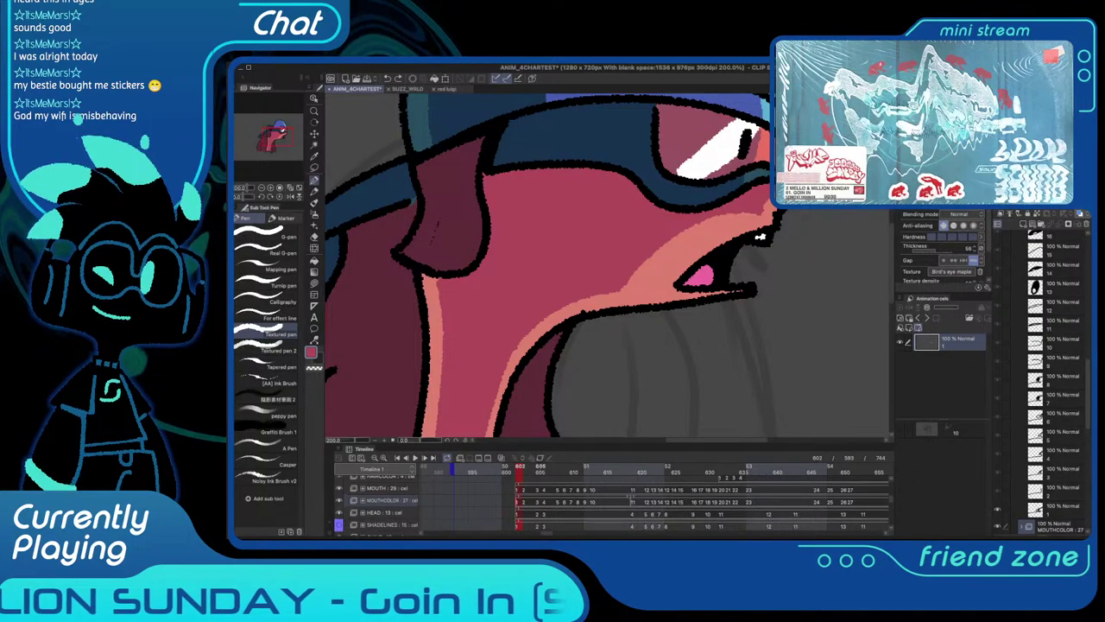
click(537, 501)
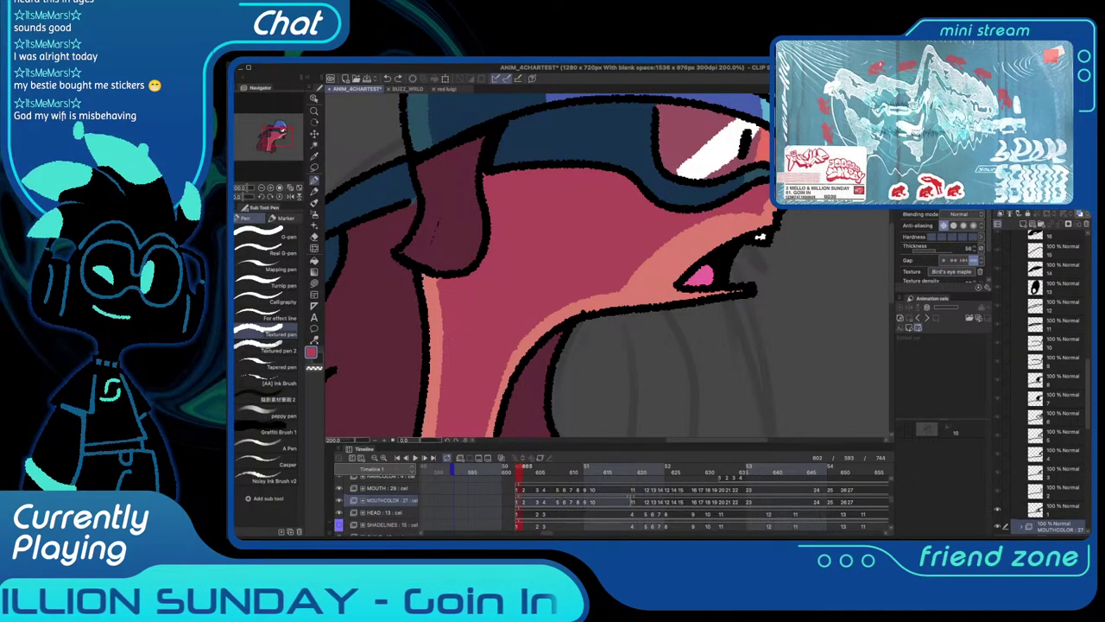
key(super+shift+n)
click(533, 502)
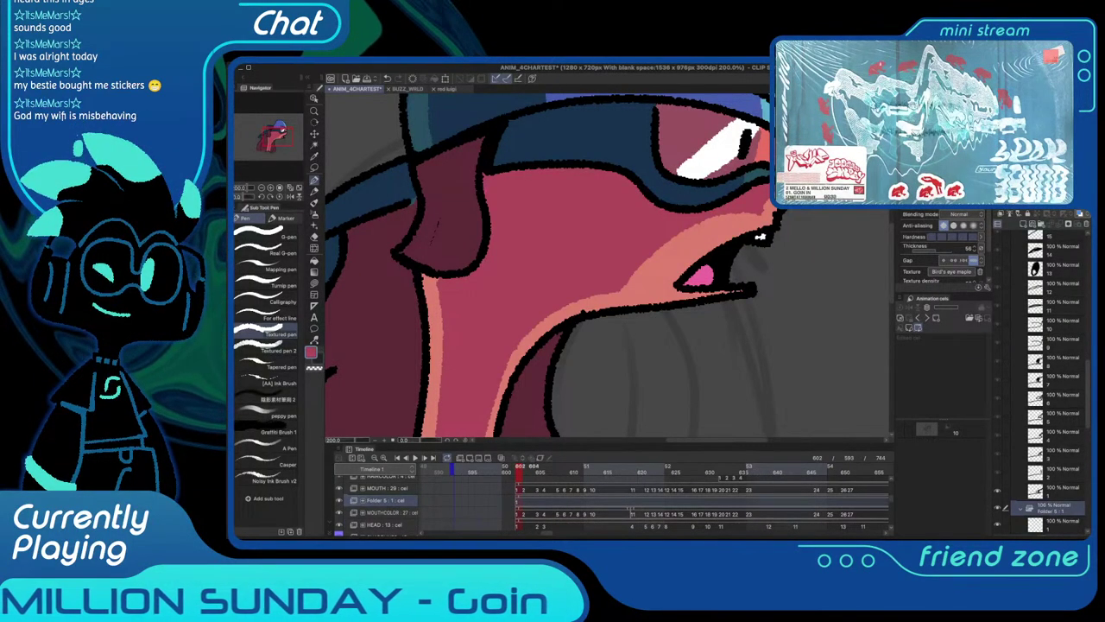
key(super+v)
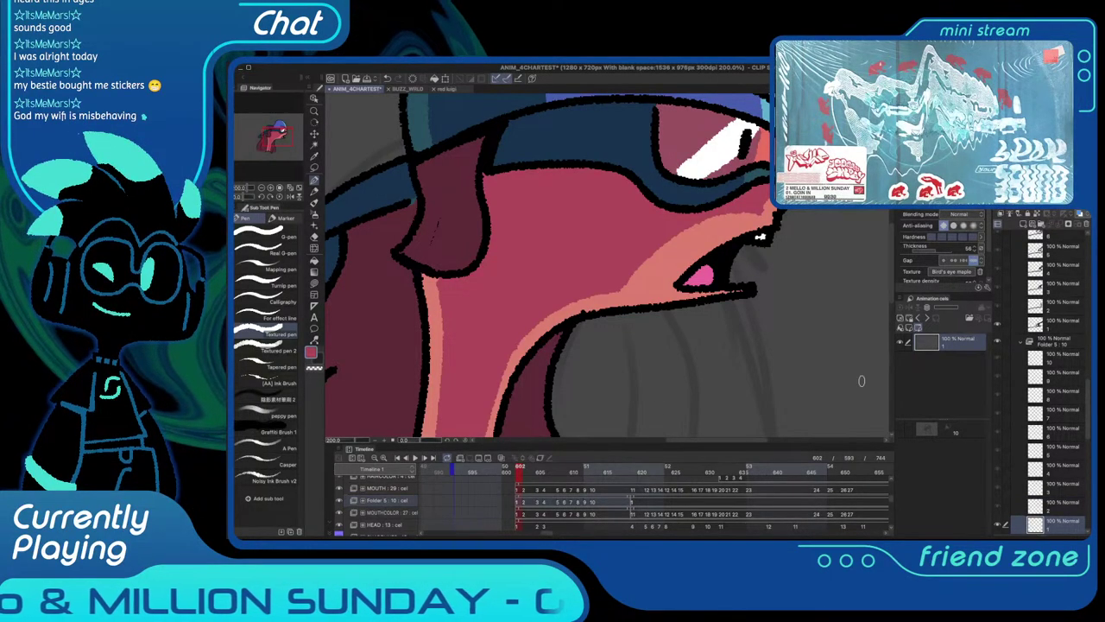
Delete the cel assignments from the Folder 5 track
click(639, 512)
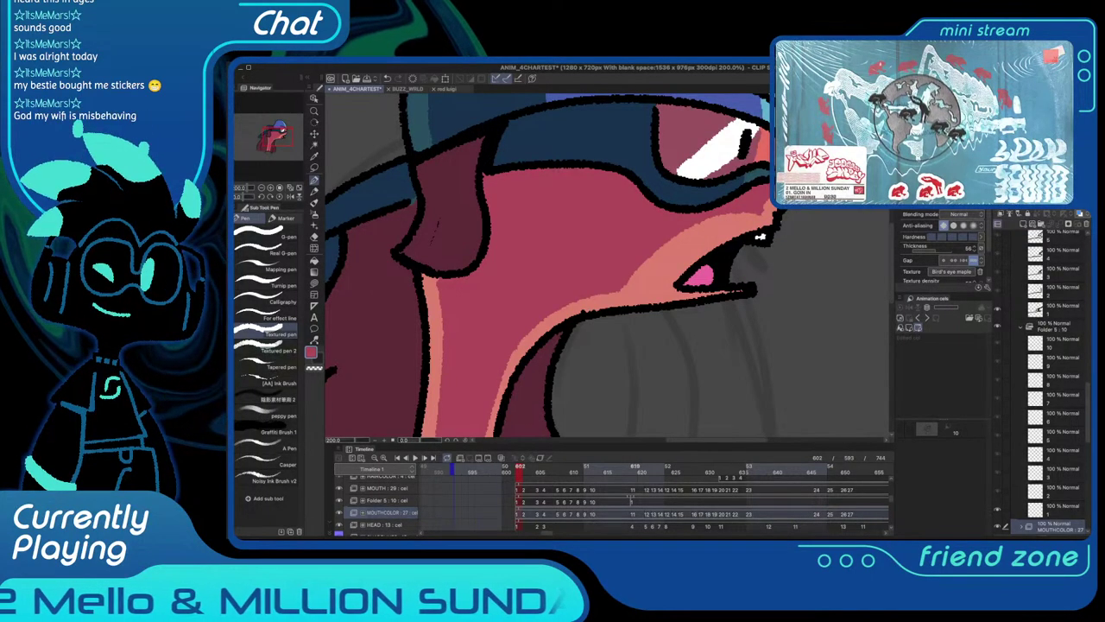
click(642, 502)
key(Delete)
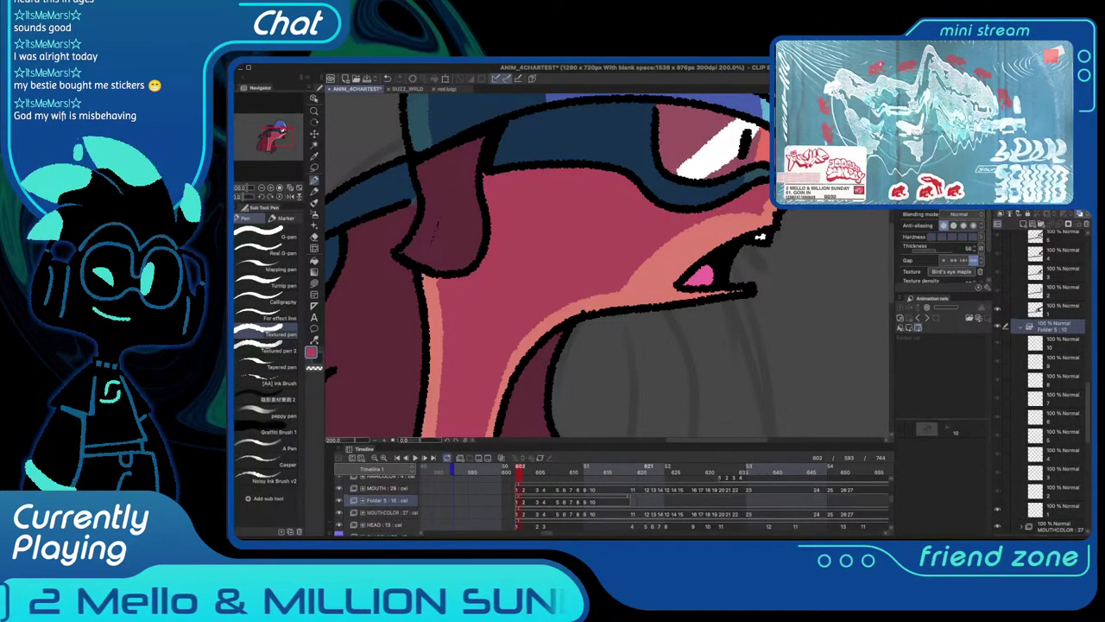
click(629, 502)
key(Delete)
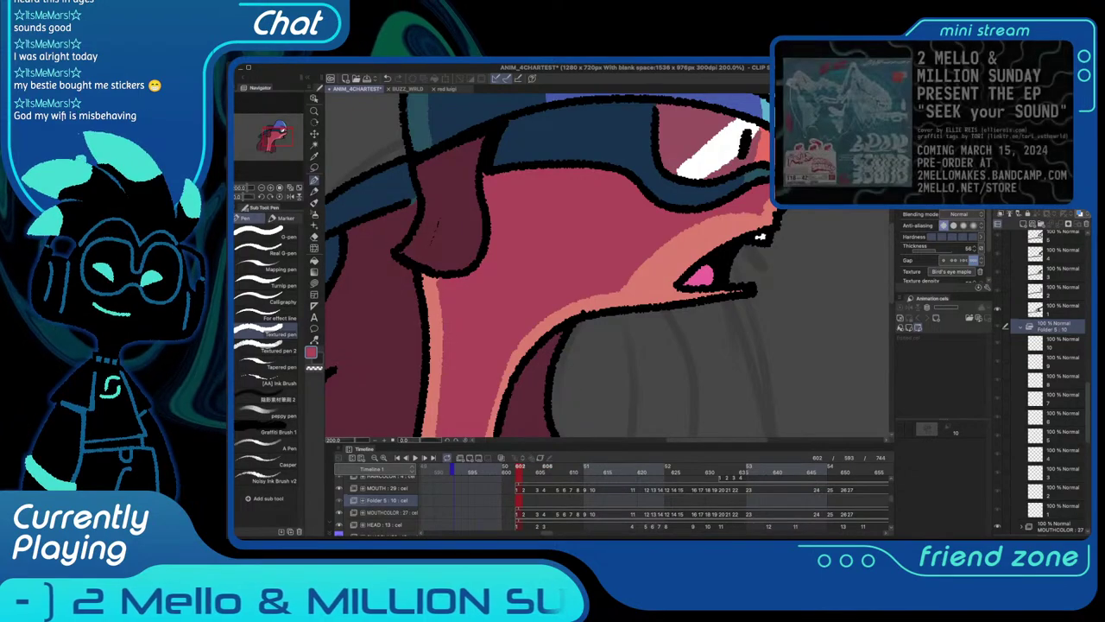
Add another cel to Folder 5 and paste the complete MOUTHCOLOR cel timing onto its track
click(470, 457)
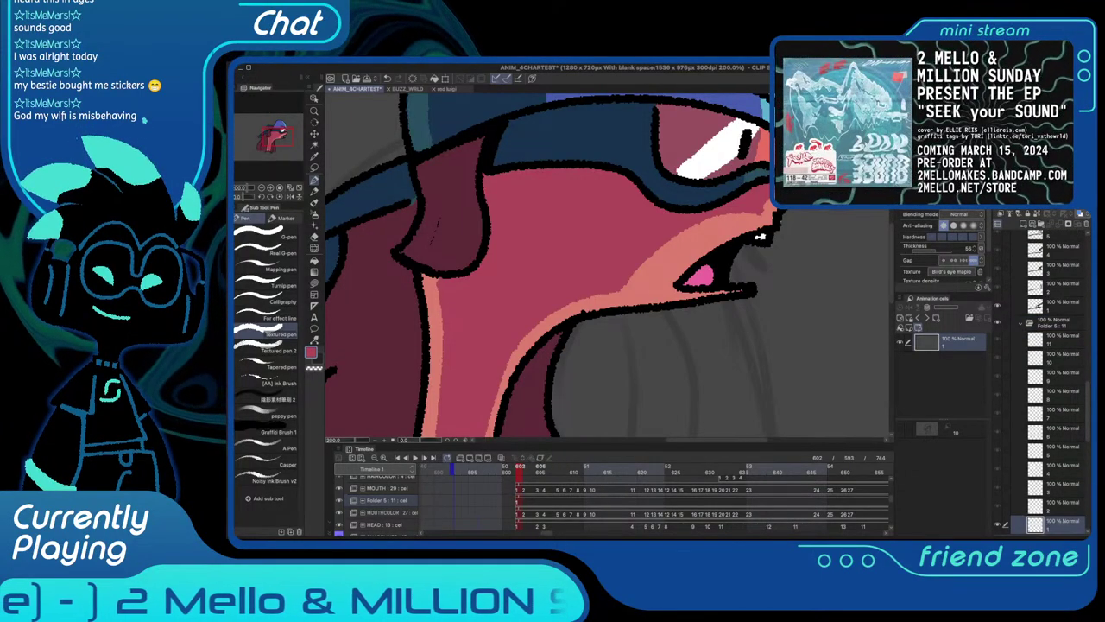
click(391, 513)
click(635, 501)
key(super+v)
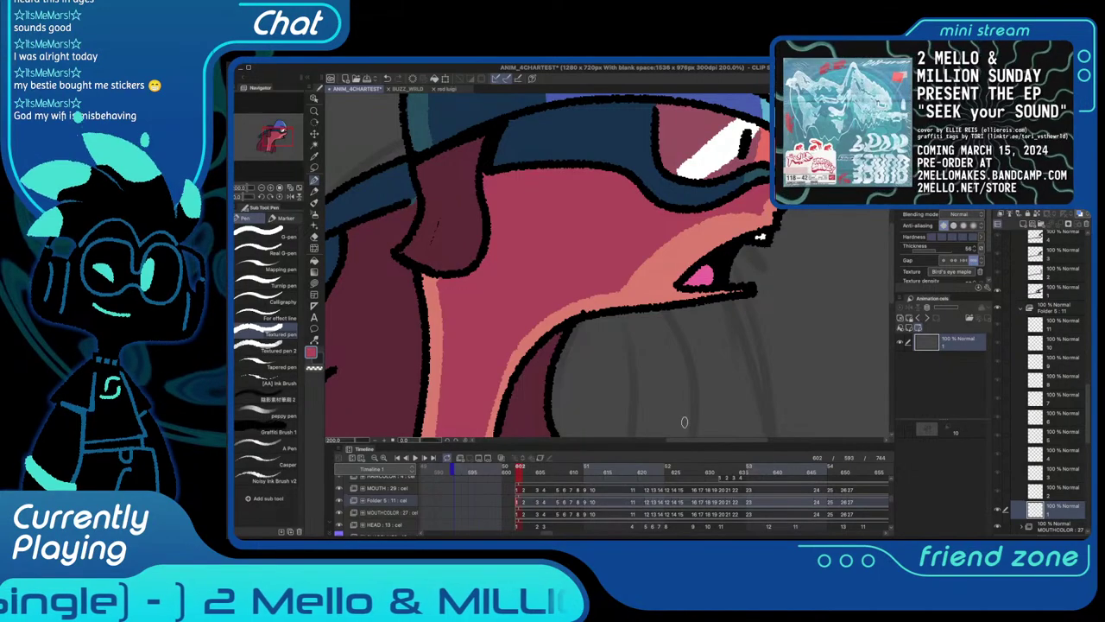
Clip Folder 5 to the layer below, rename it SHADING, and select its cel at frame 602
scroll(1054, 318, up, 1)
click(1053, 316)
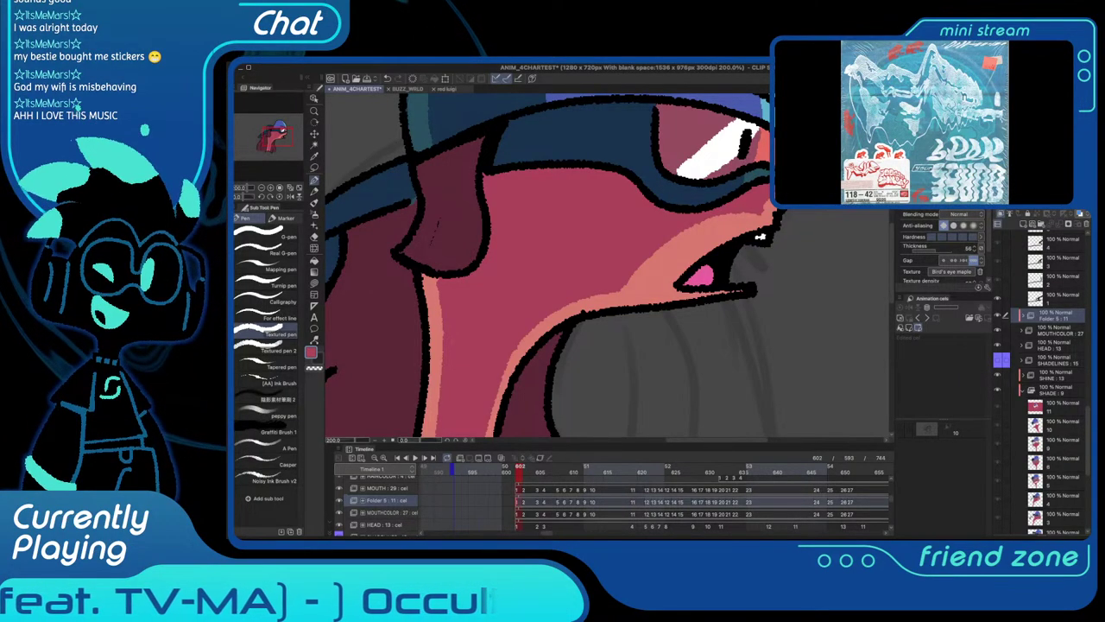
scroll(553, 266, down, 1)
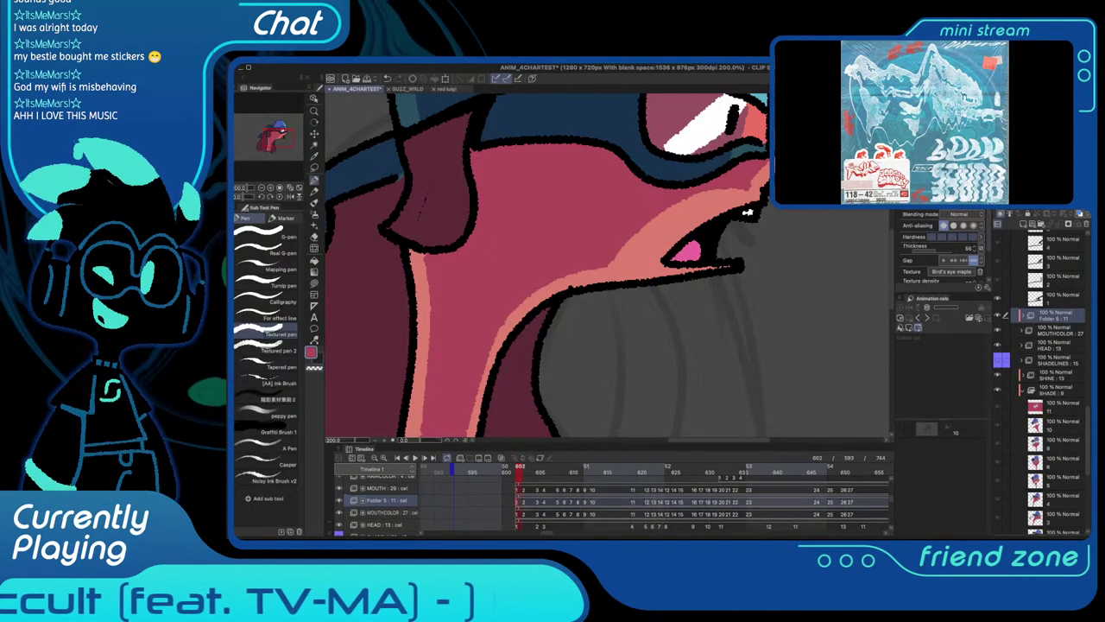
drag(748, 211, 767, 207)
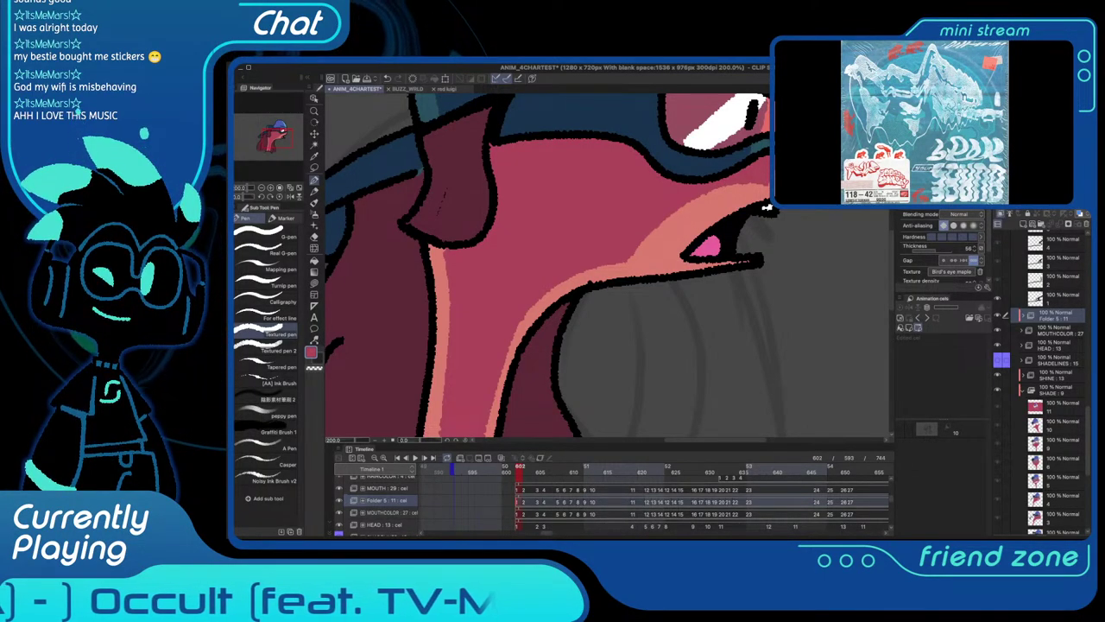
key(Return)
click(520, 501)
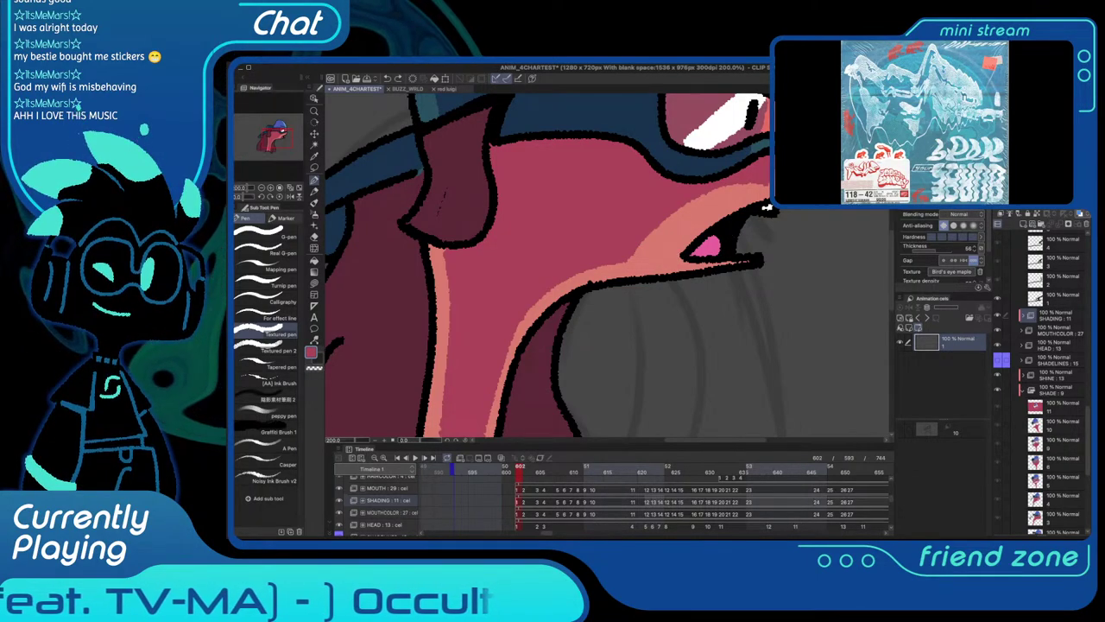
Lower the opacity of the HEAD, SHINE, SHADE, COLOR and Folder 2 folders to 44%
click(1023, 391)
click(1055, 346)
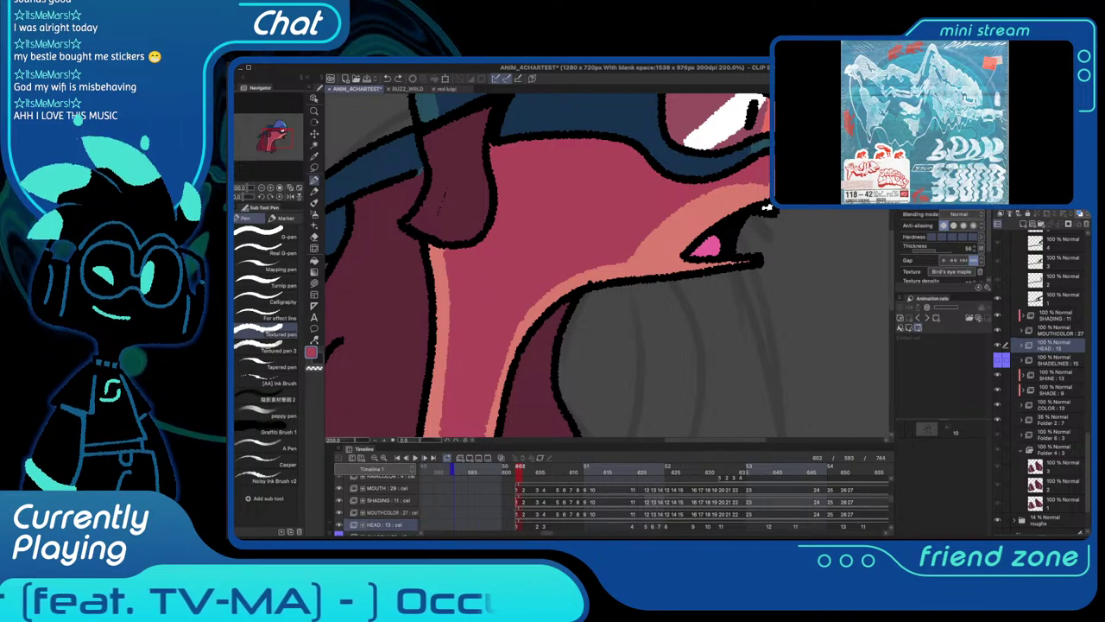
shift+click(1055, 405)
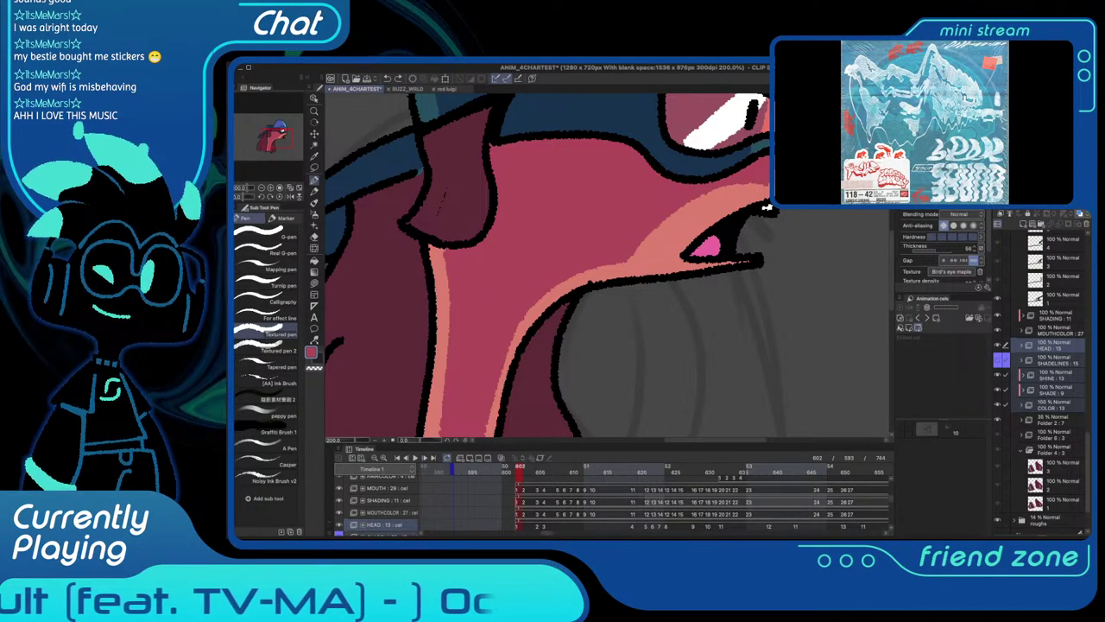
ctrl+shift+click(767, 208)
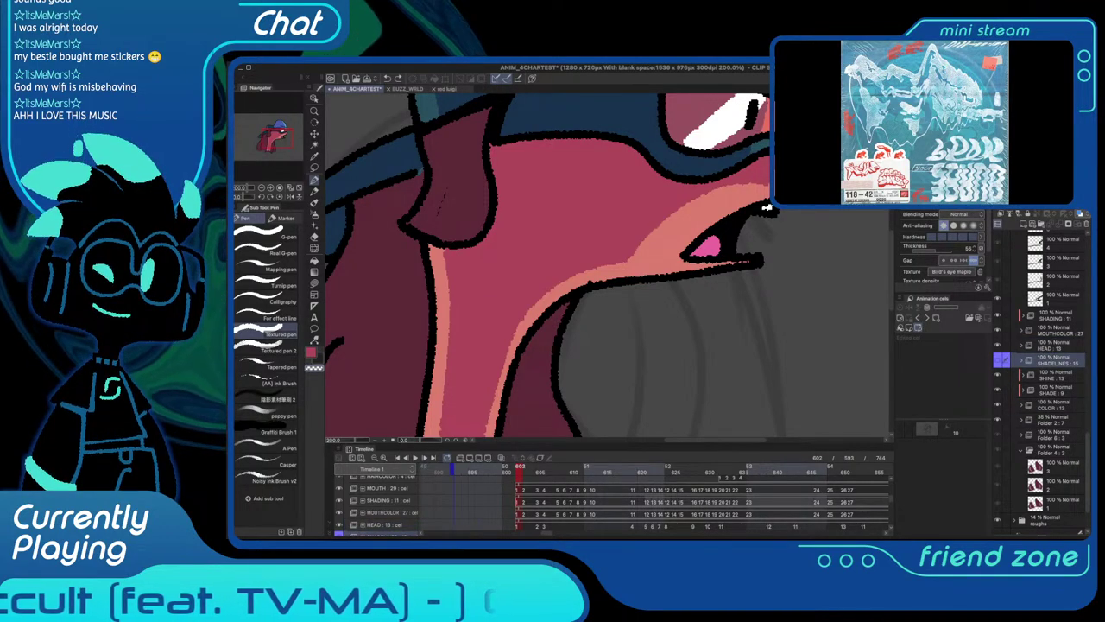
ctrl+shift+click(767, 207)
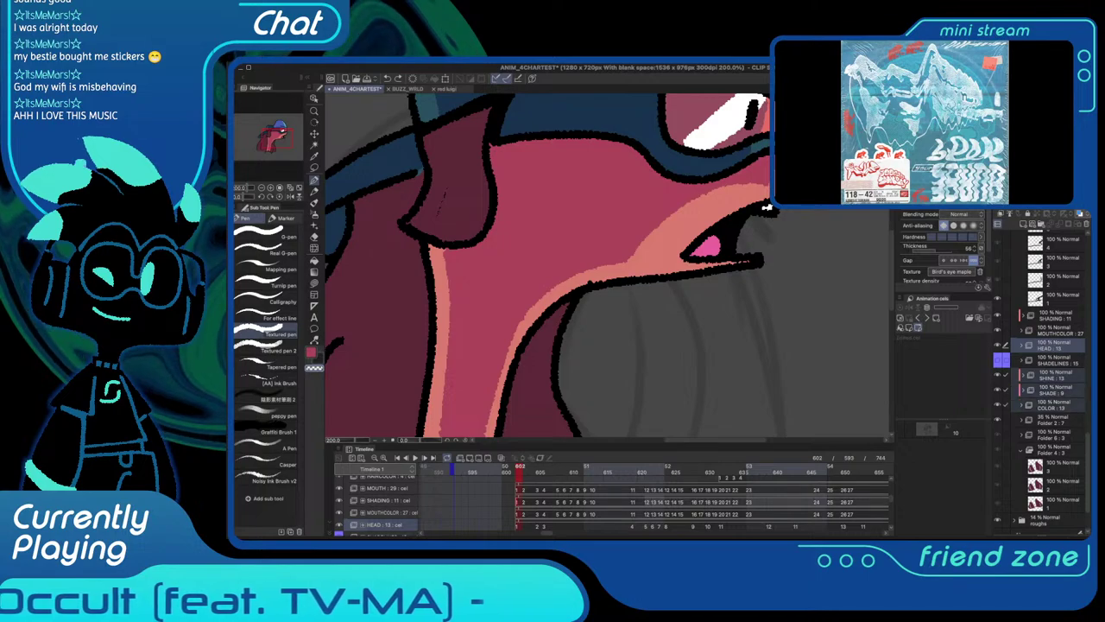
click(1051, 204)
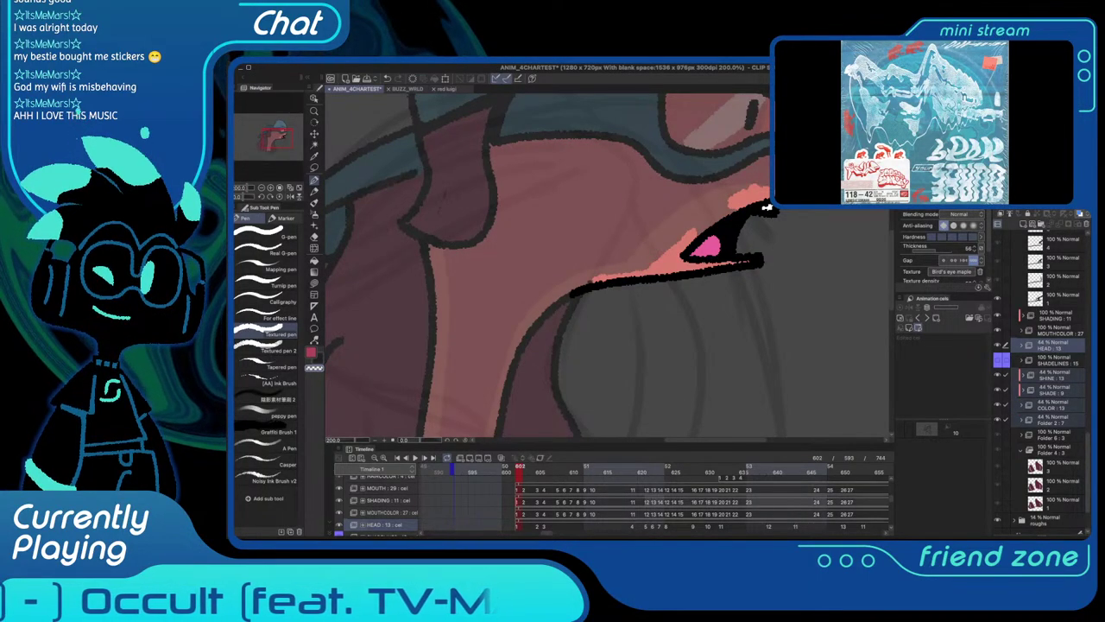
Paint salmon skin colour along the upper edge of the mouth on MOUTHCOLOR cel 1
ctrl+shift+click(766, 208)
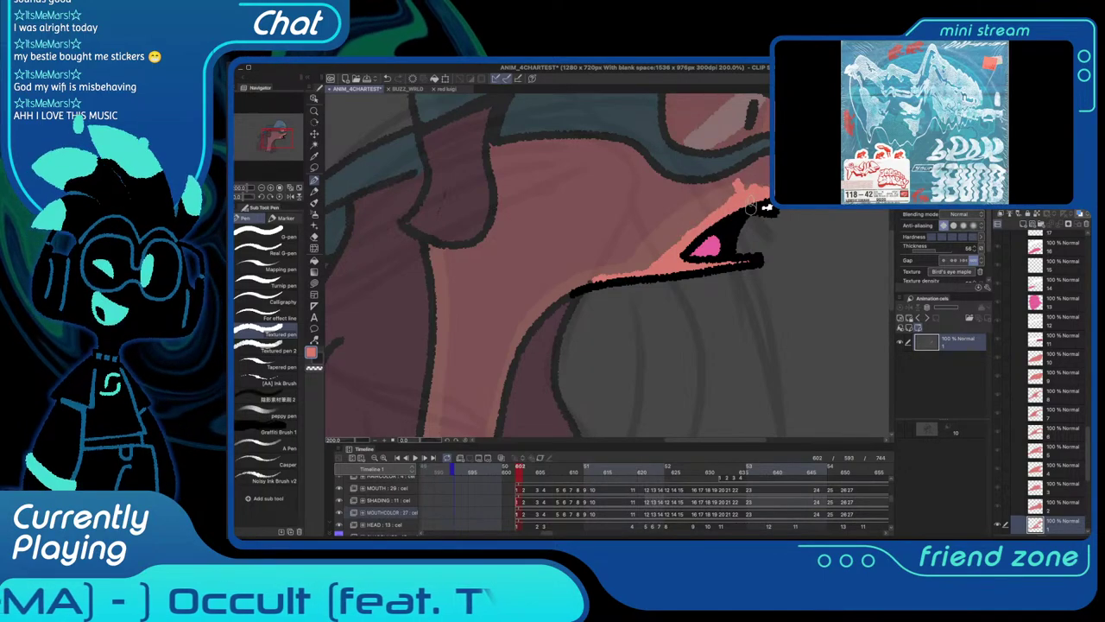
scroll(763, 204, down, 2)
drag(761, 202, 739, 235)
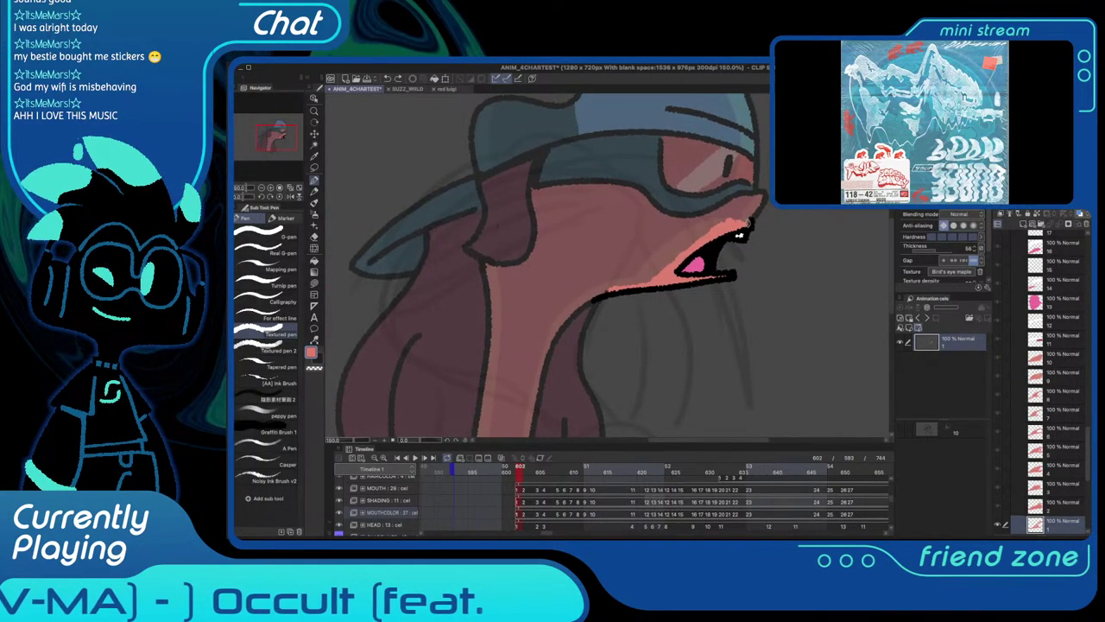
Collapse the MOUTHCOLOR and MOUTH folders in the layer list
scroll(1041, 380, down, 3)
scroll(1042, 380, up, 6)
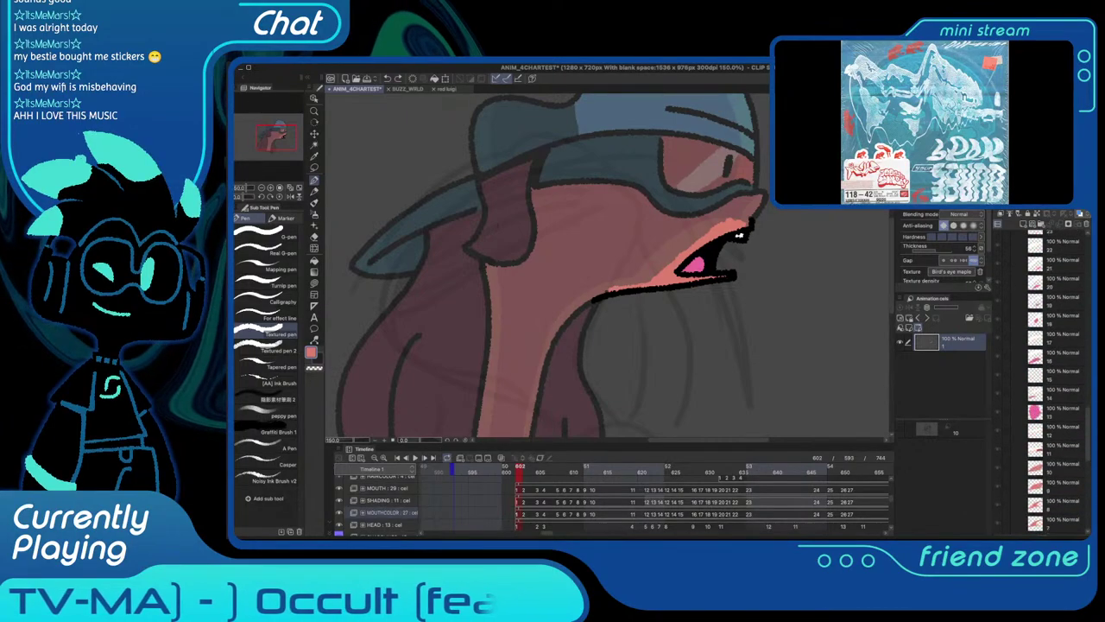
scroll(1042, 380, up, 5)
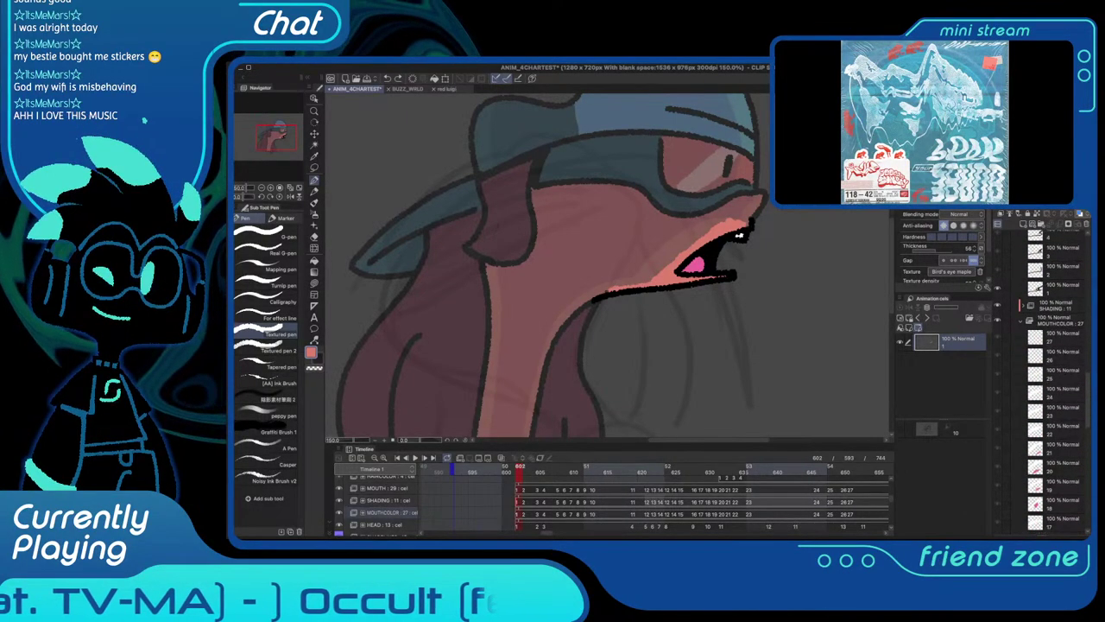
click(1021, 320)
click(1055, 309)
scroll(1042, 380, up, 10)
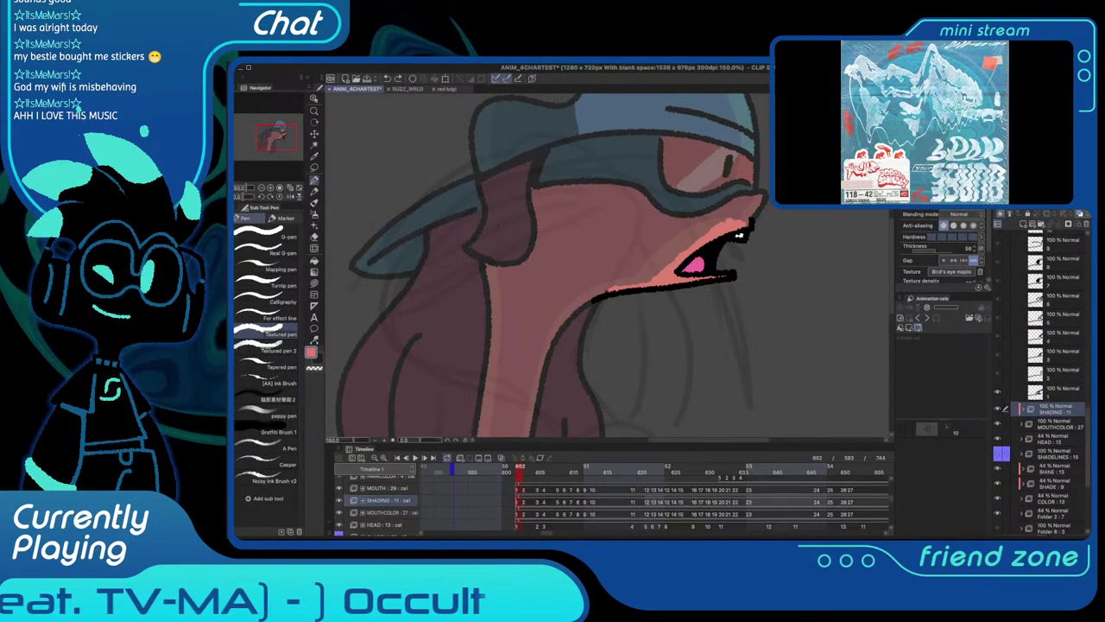
scroll(1041, 380, up, 3)
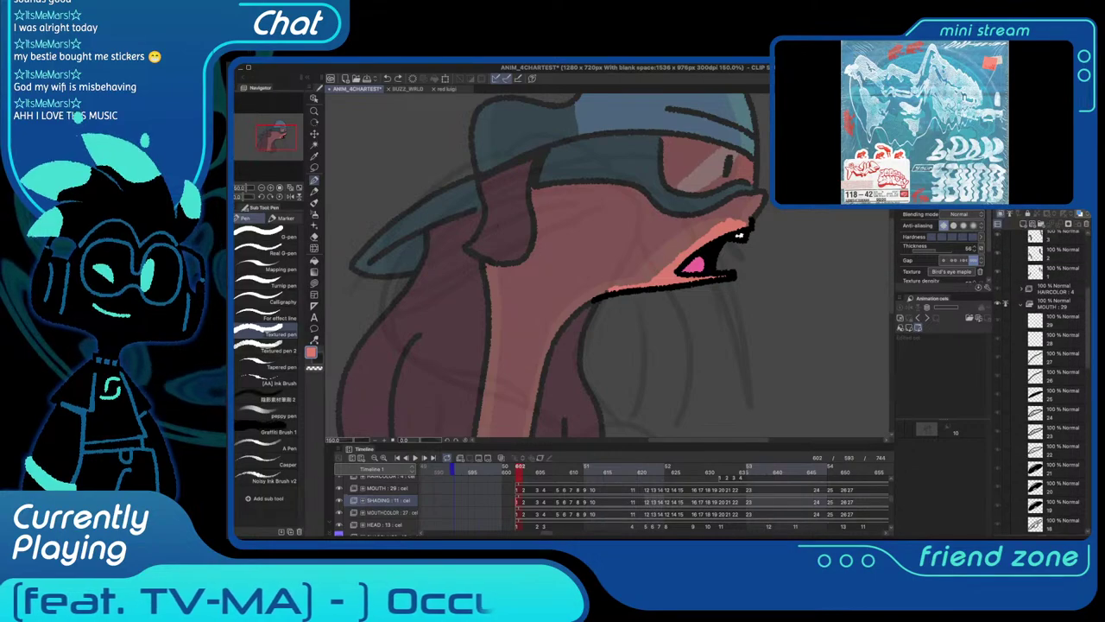
click(1021, 304)
Hide the MOUTH, SHADING and MOUTHCOLOR folders
click(1053, 305)
shift+click(1055, 335)
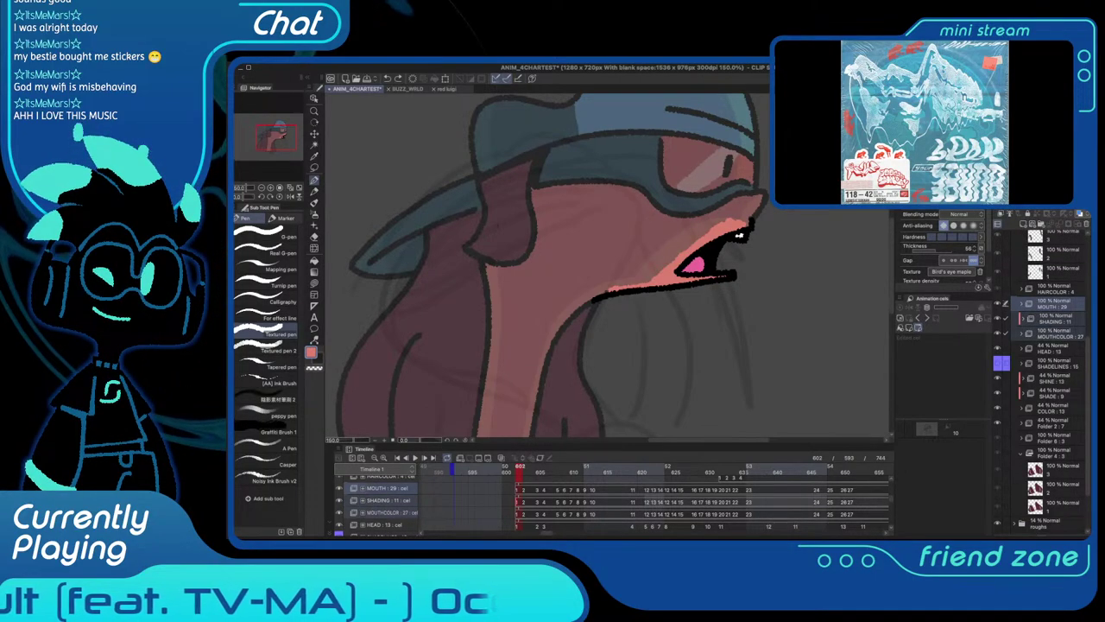
key(c)
click(997, 334)
scroll(736, 265, down, 1)
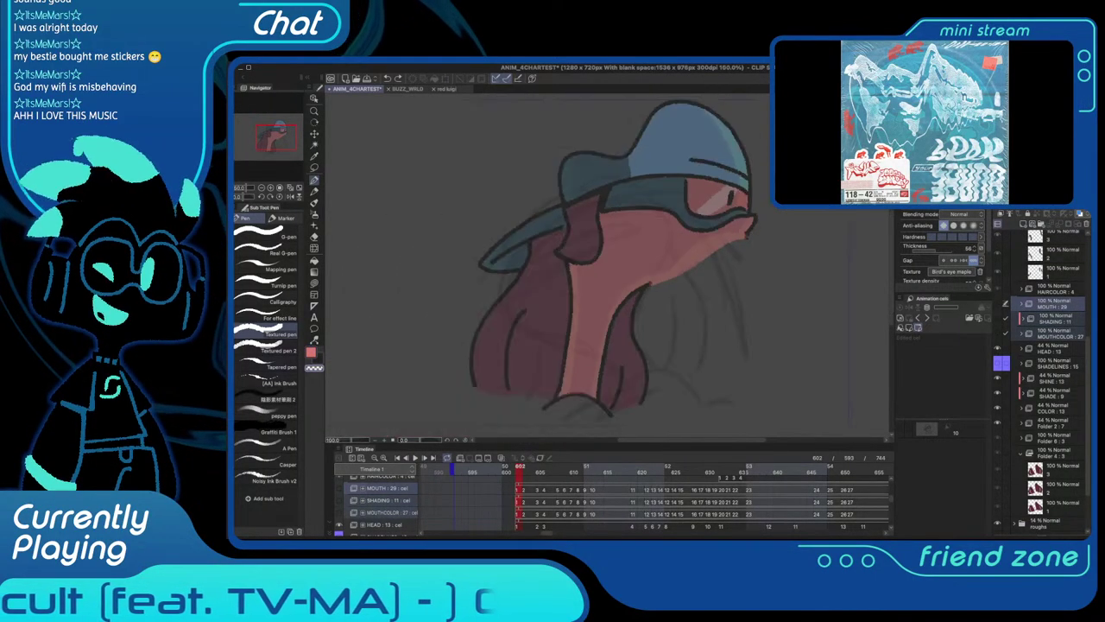
Move to frame 619 and hide the roughs folder
drag(534, 466, 635, 466)
scroll(1042, 380, down, 3)
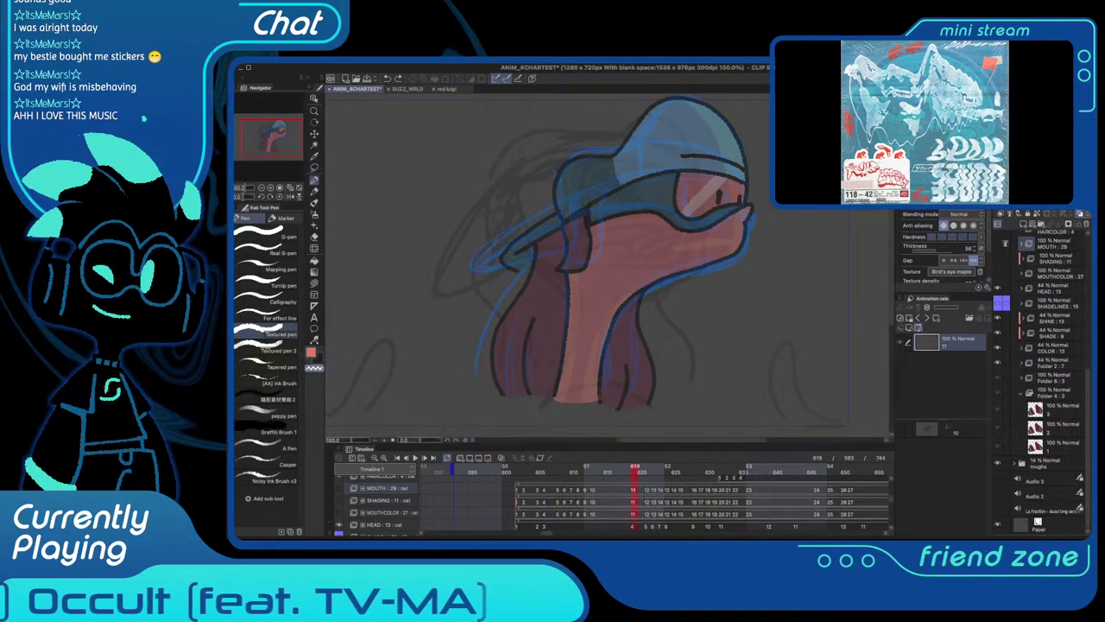
click(1046, 463)
click(997, 464)
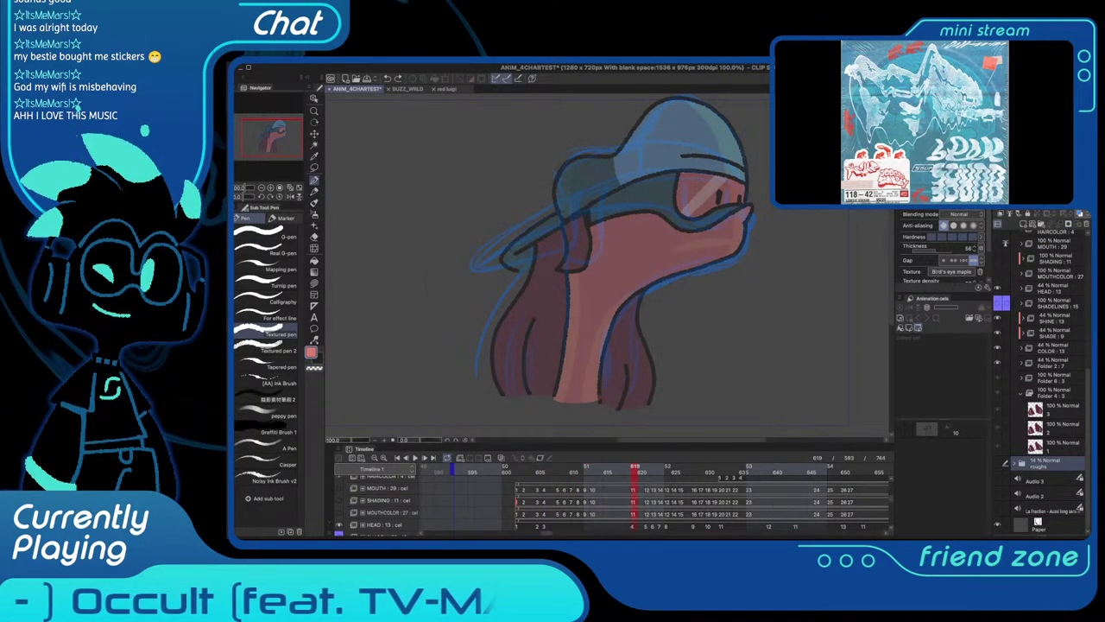
Hide the blue sketch lines in Folder 2 and play the animation up to frame 635
scroll(1042, 369, up, 1)
click(1050, 370)
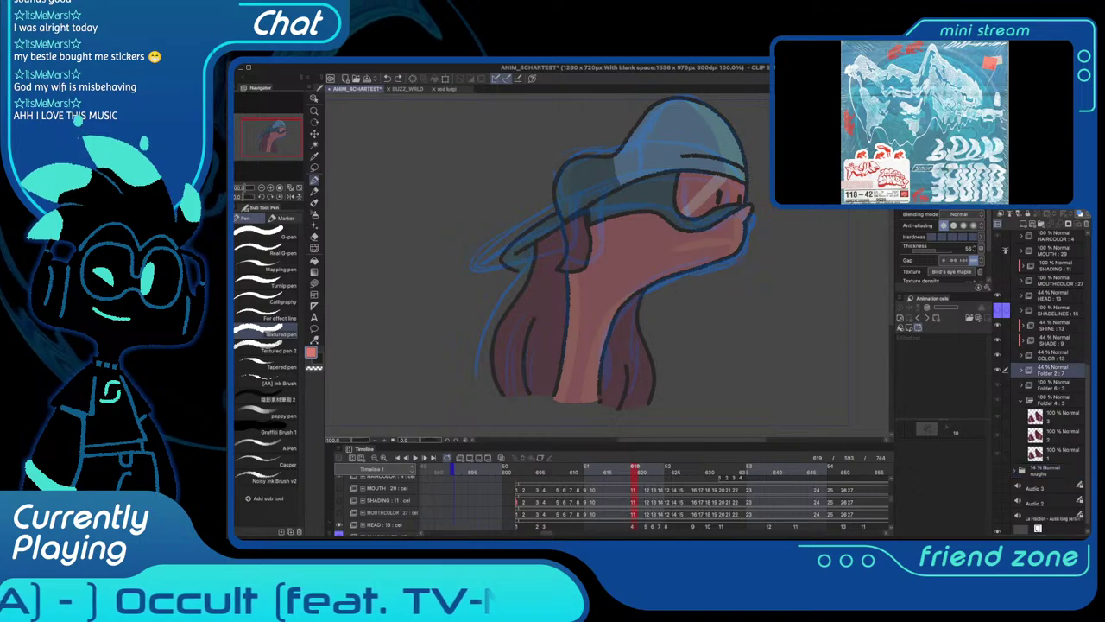
key(c)
click(997, 369)
key(space)
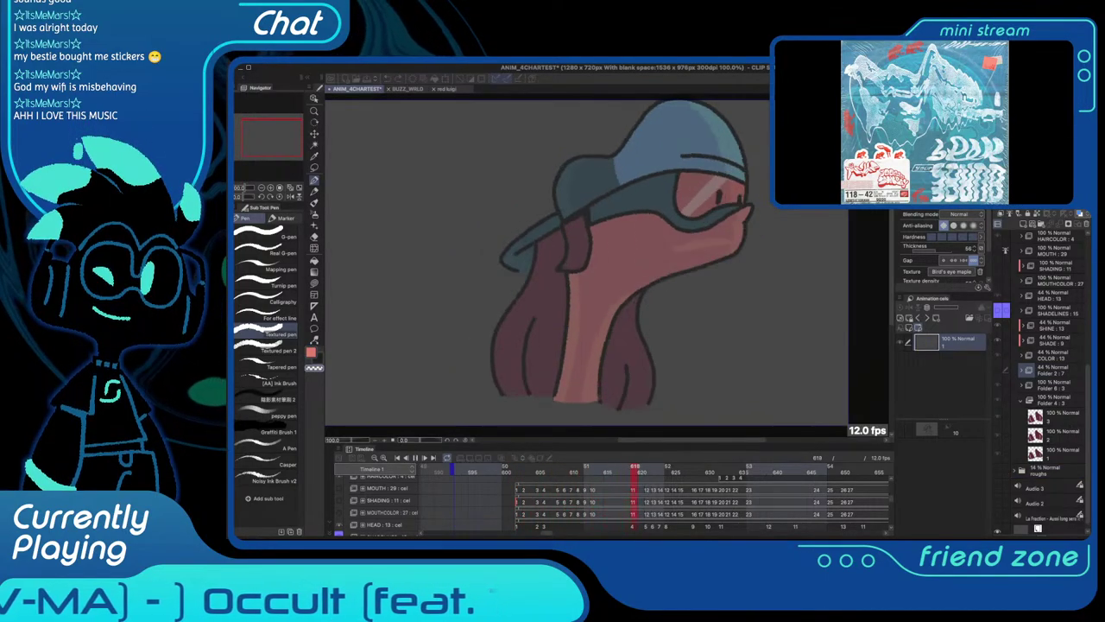
key(space)
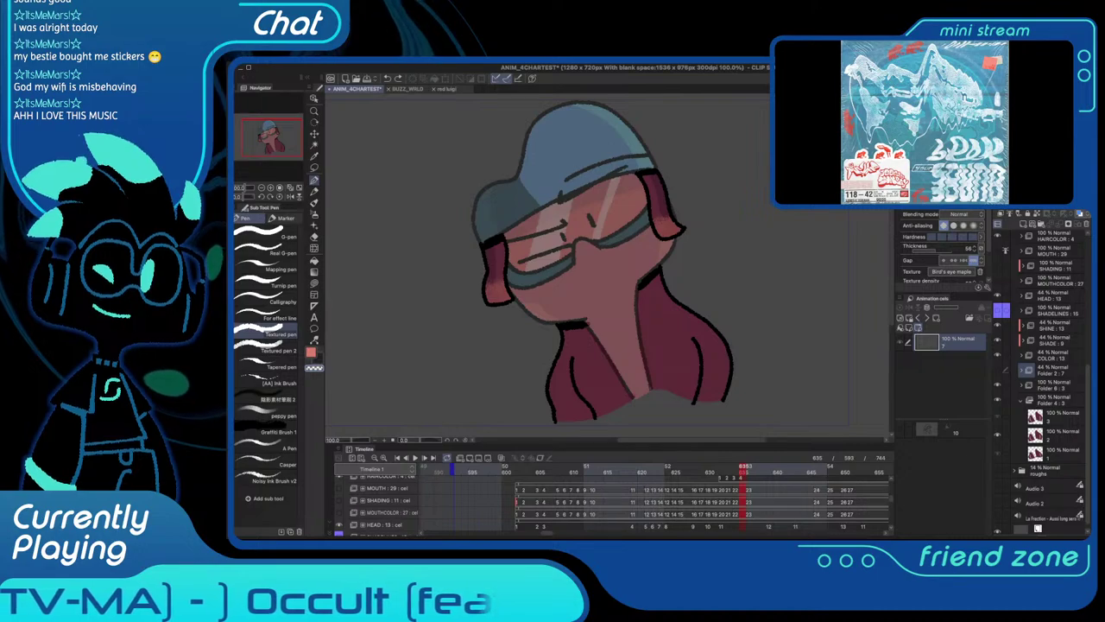
Show the MOUTH, SHADING and MOUTHCOLOR folders again and select MOUTHCOLOR
click(1055, 295)
shift+click(1055, 264)
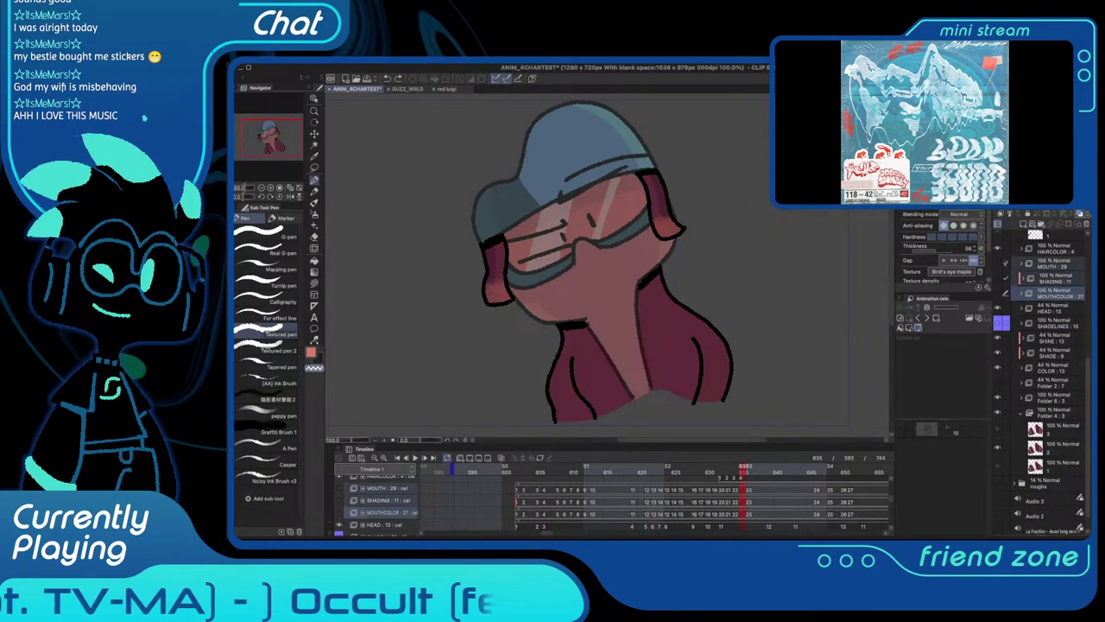
click(998, 264)
click(1055, 294)
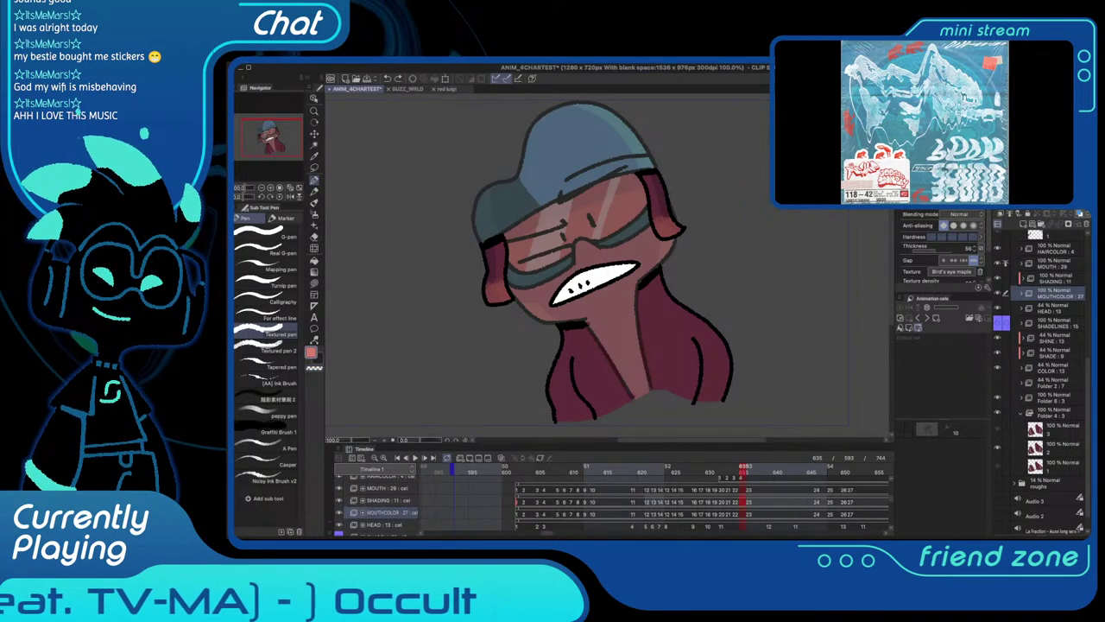
Go to frame 603 and paint the salmon MOUTHCOLOR along the muzzle and jaw
drag(613, 202, 627, 178)
click(528, 467)
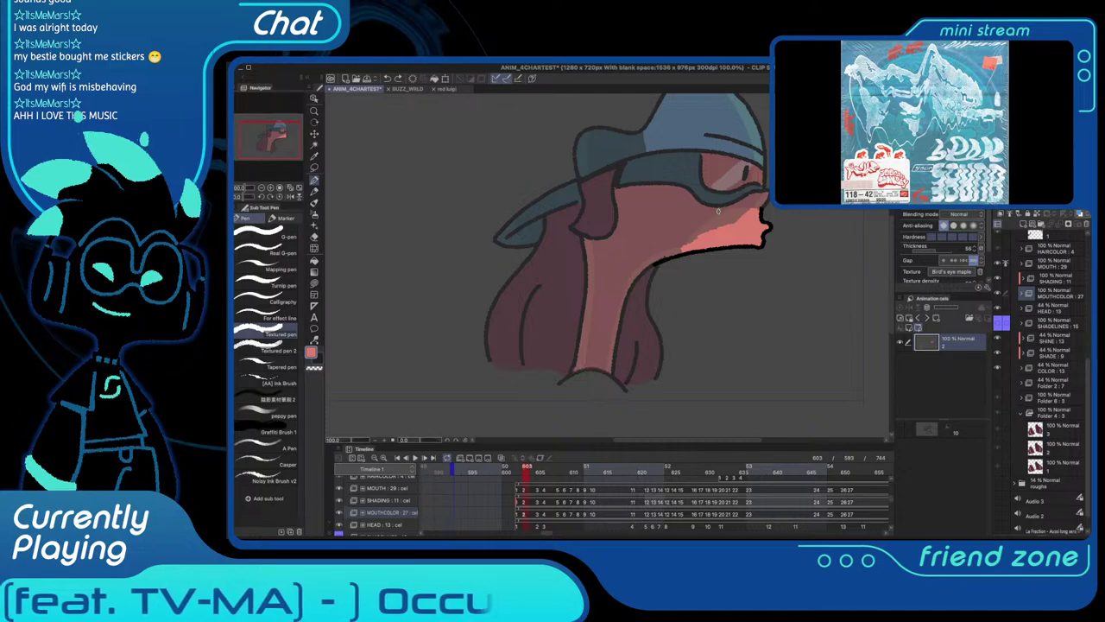
scroll(717, 211, up, 1)
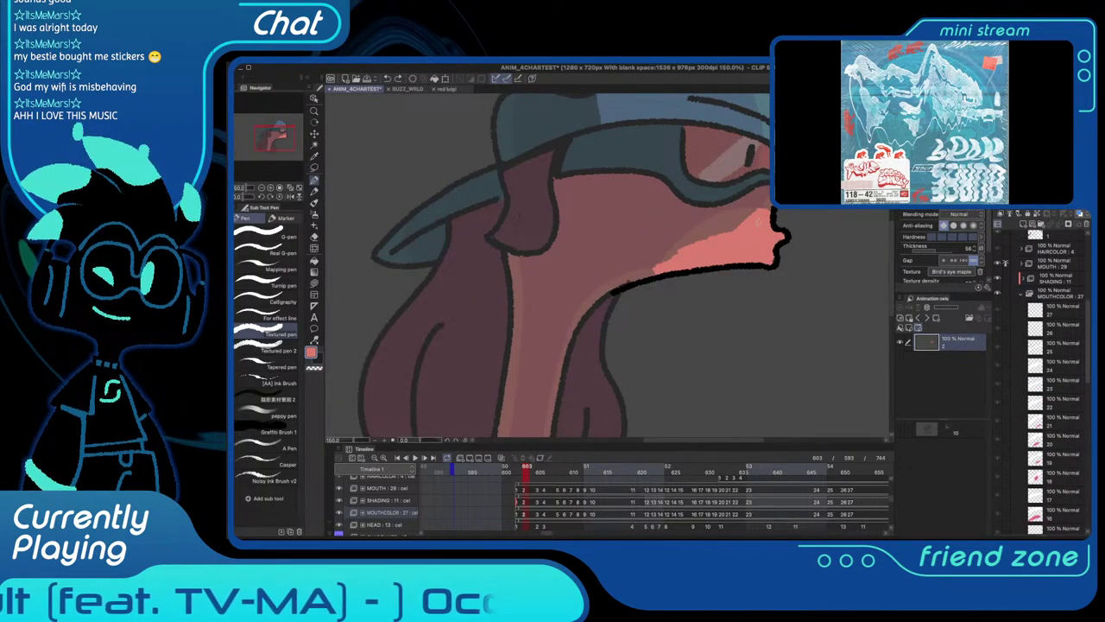
mouse_move(751, 214)
mouse_down()
mouse_move(710, 219)
mouse_move(734, 215)
mouse_move(672, 250)
mouse_move(756, 219)
mouse_move(725, 216)
mouse_move(658, 264)
mouse_up()
Touch up the salmon mouth colour where the jaw meets the neck, frame by frame from 605 to 610
key(Right)
key(Right)
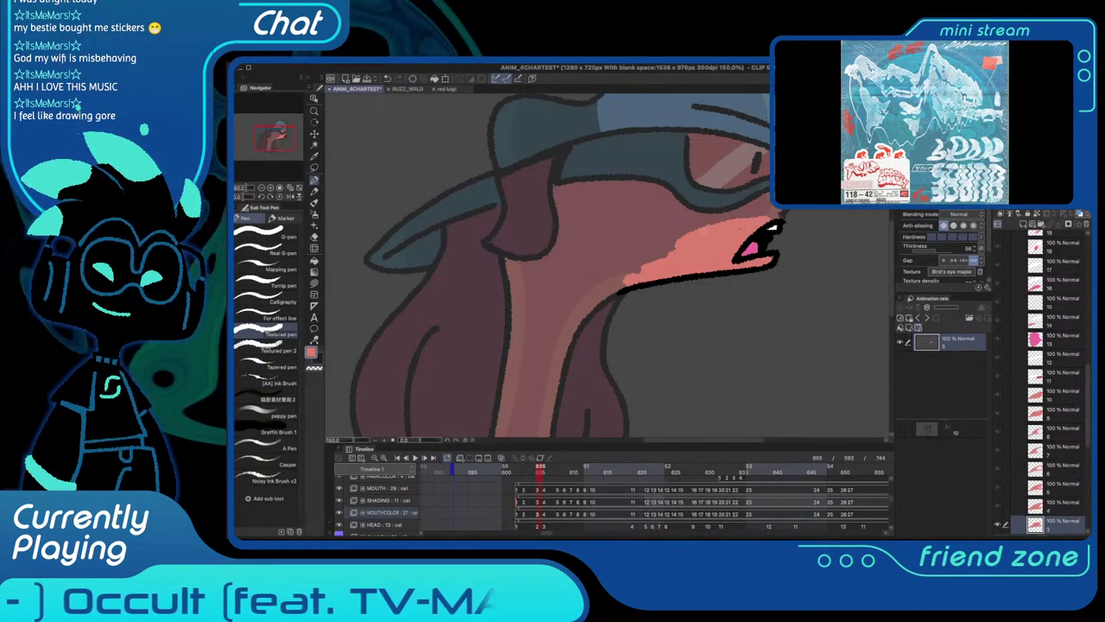
key(period)
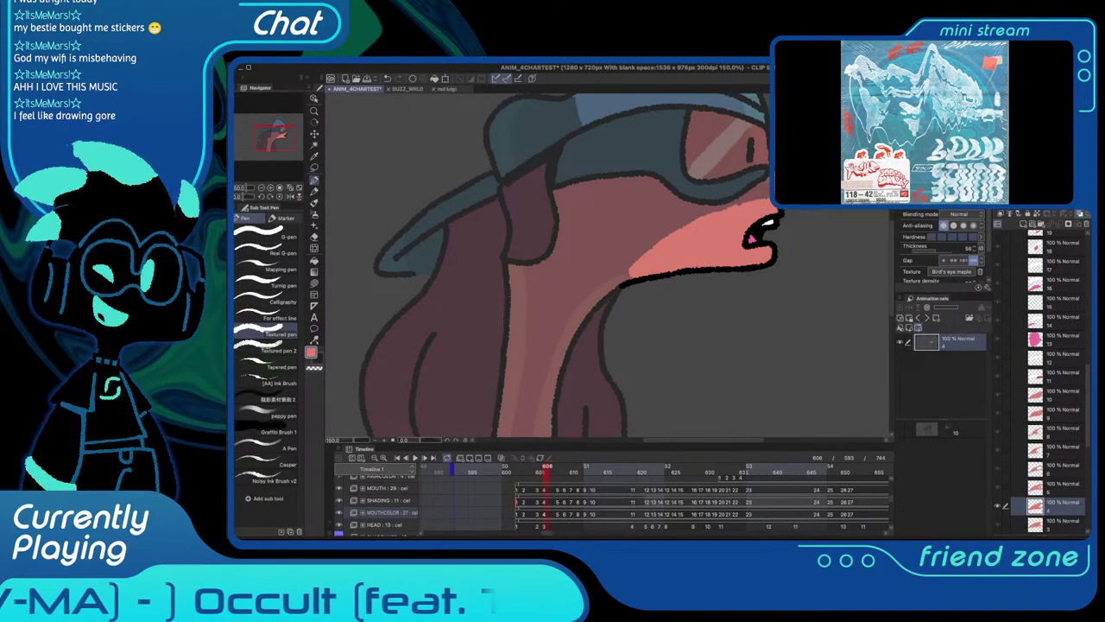
key(period)
key(period)
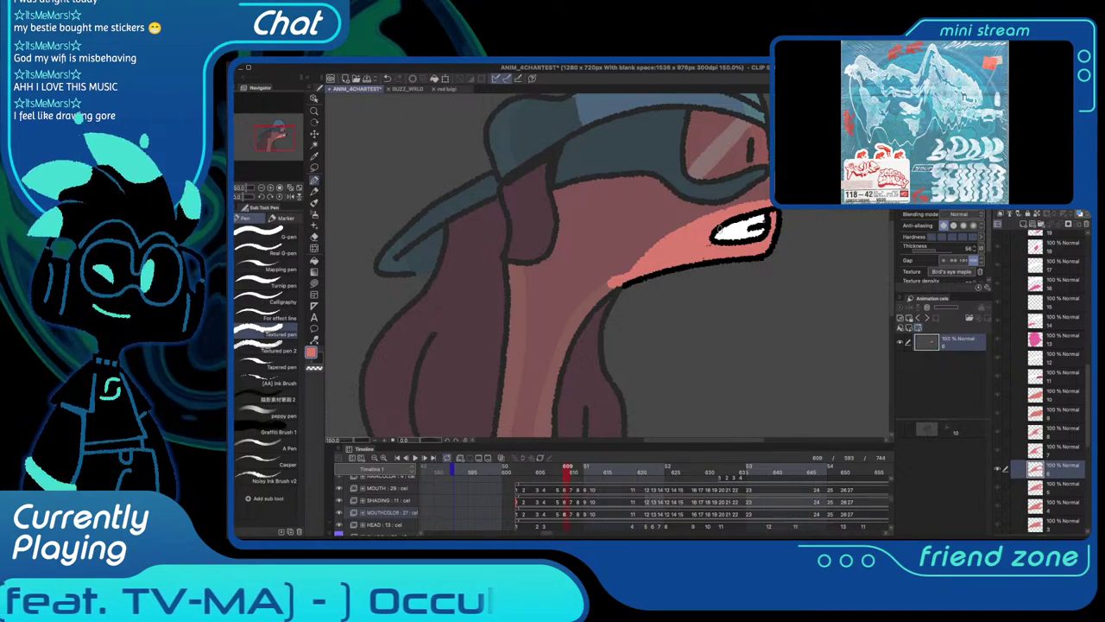
key(period)
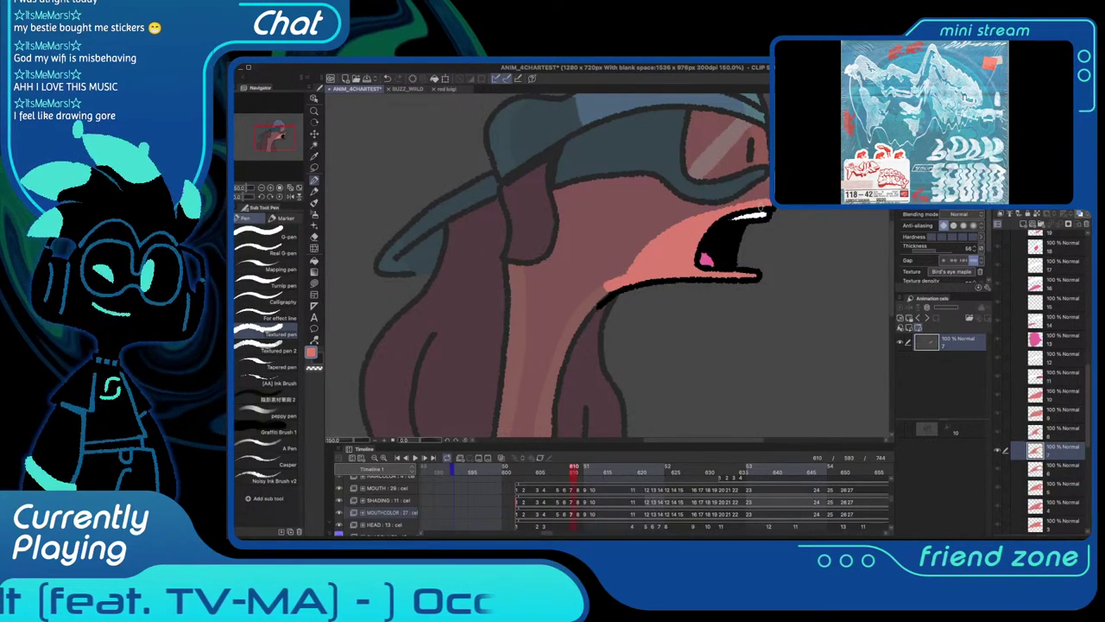
key(period)
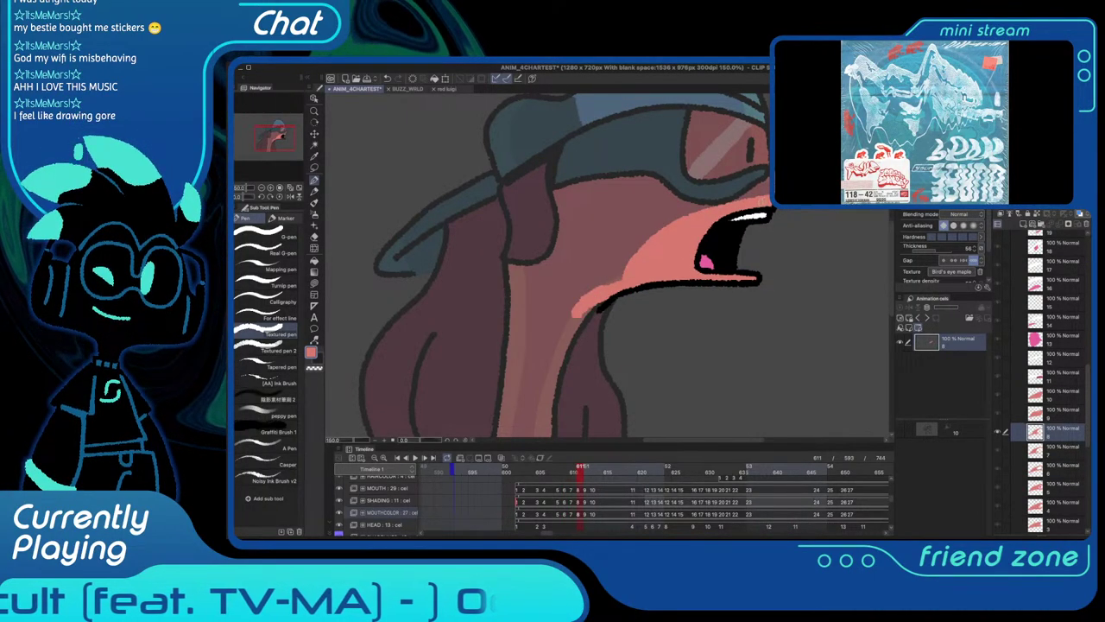
Advance to frame 619 and erase the stray pink beneath the lips on MOUTHCOLOR cel 11
key(period)
key(period)
key(comma)
key(period)
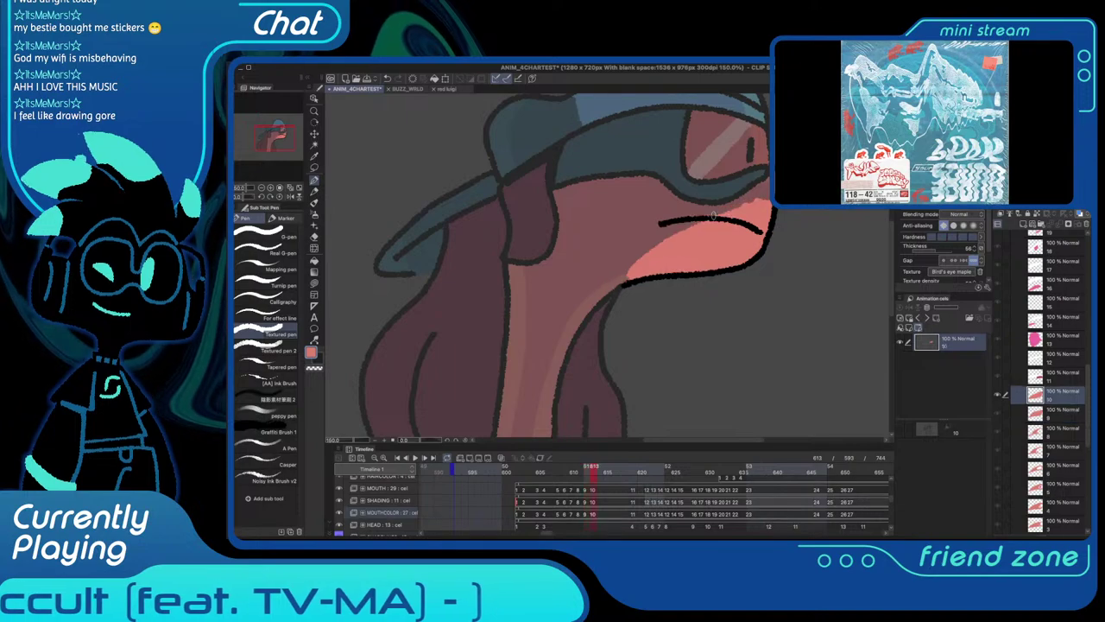
key(period)
key(c)
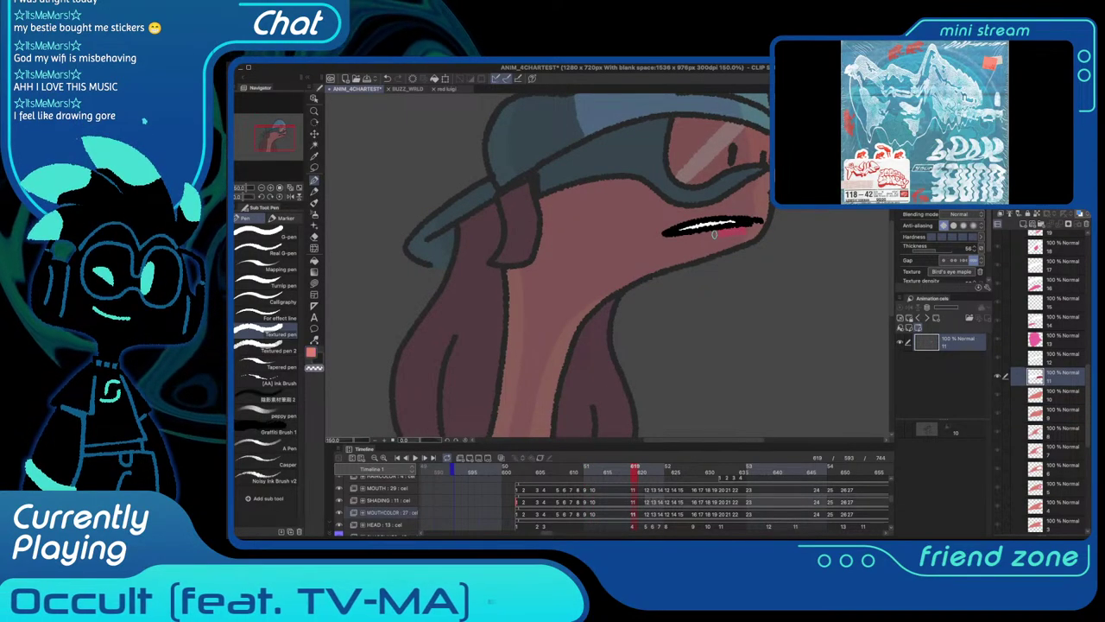
drag(715, 235, 755, 229)
Return to frame 611, collapse the MOUTHCOLOR folder and select the SHADING folder
key(comma)
key(comma)
key(comma)
key(comma)
key(comma)
key(comma)
key(comma)
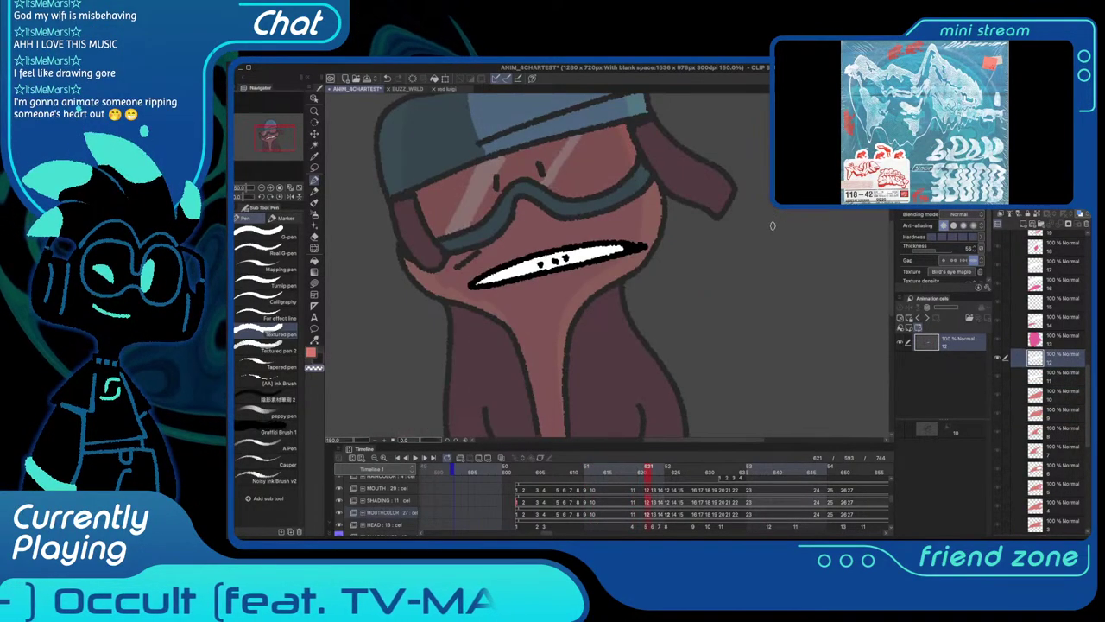
key(comma)
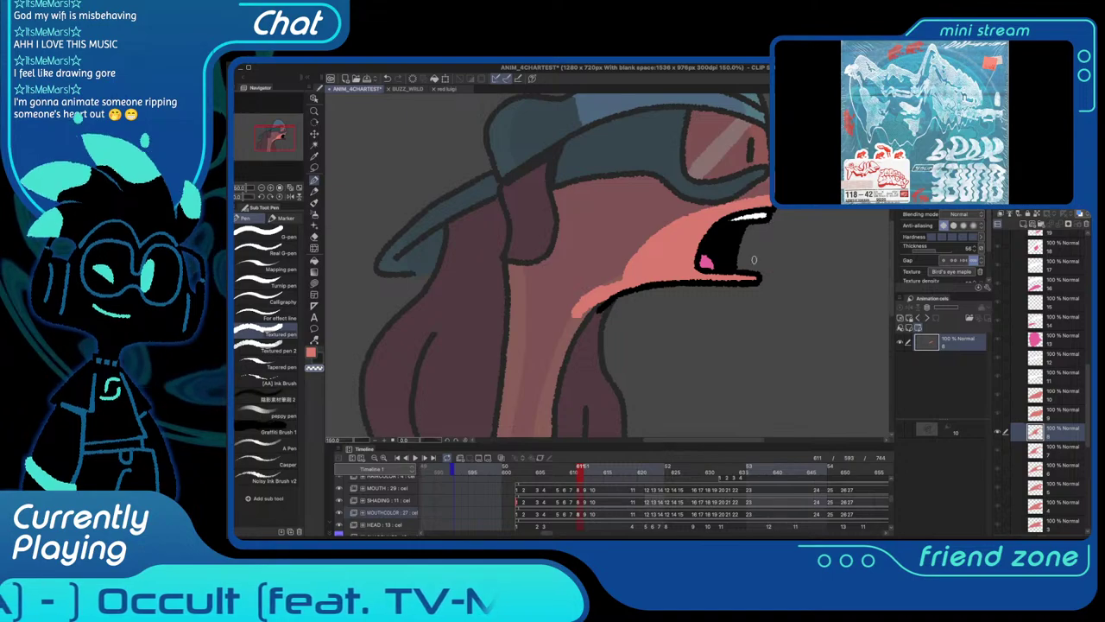
scroll(1042, 382, up, 5)
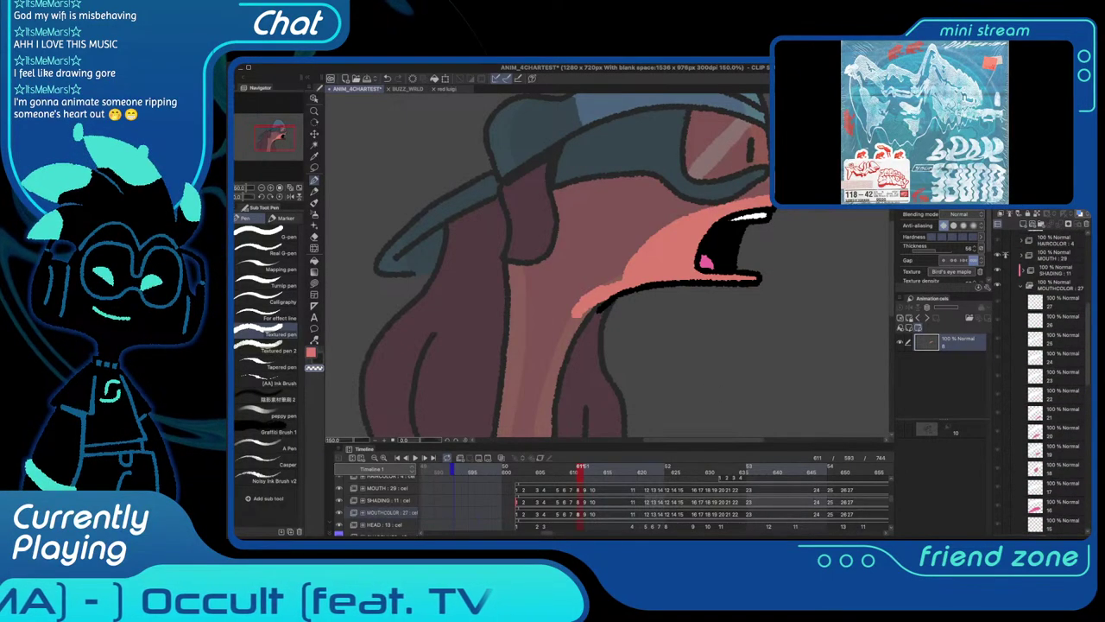
click(1022, 297)
click(1055, 282)
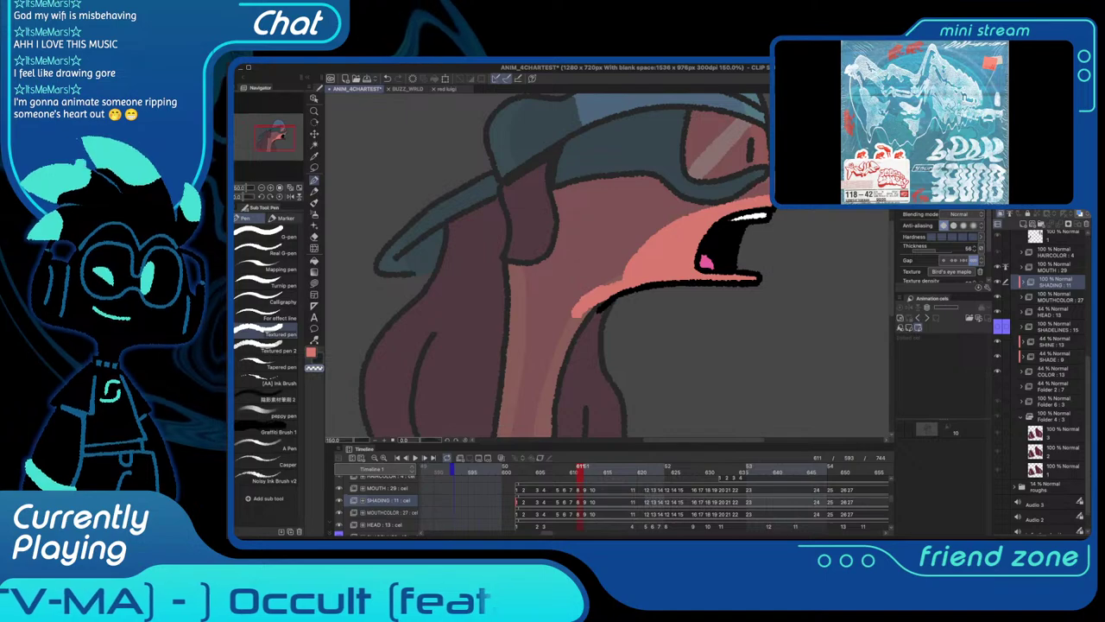
Raise the opacity of the HEAD, SHINE, SHADE and COLOR folders together to 100%
click(1054, 312)
super+click(1053, 342)
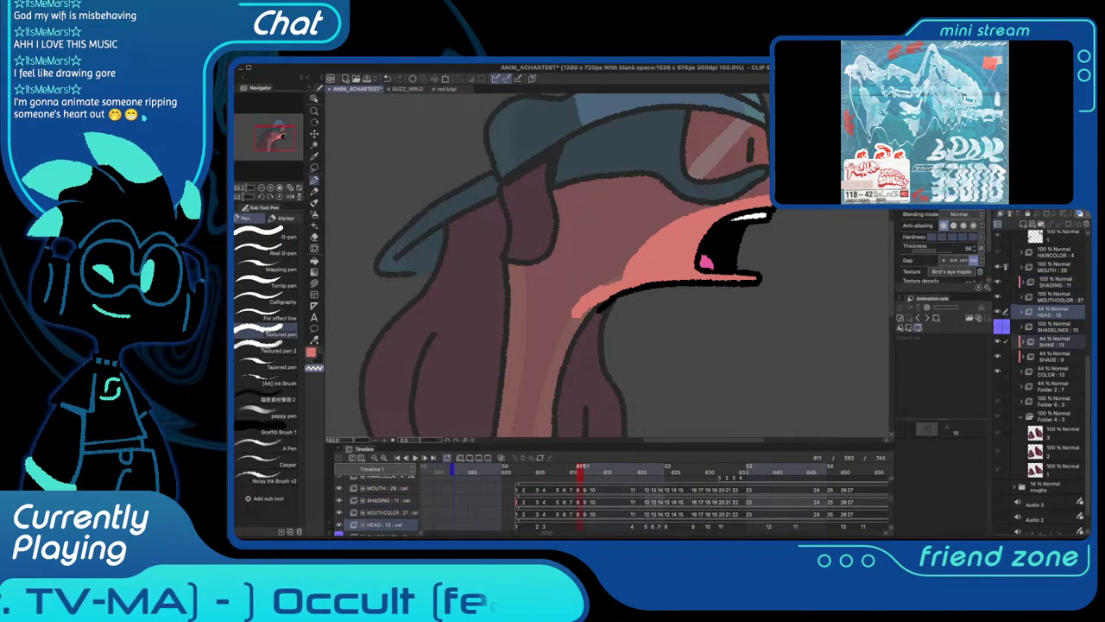
super+click(1054, 357)
super+click(1053, 371)
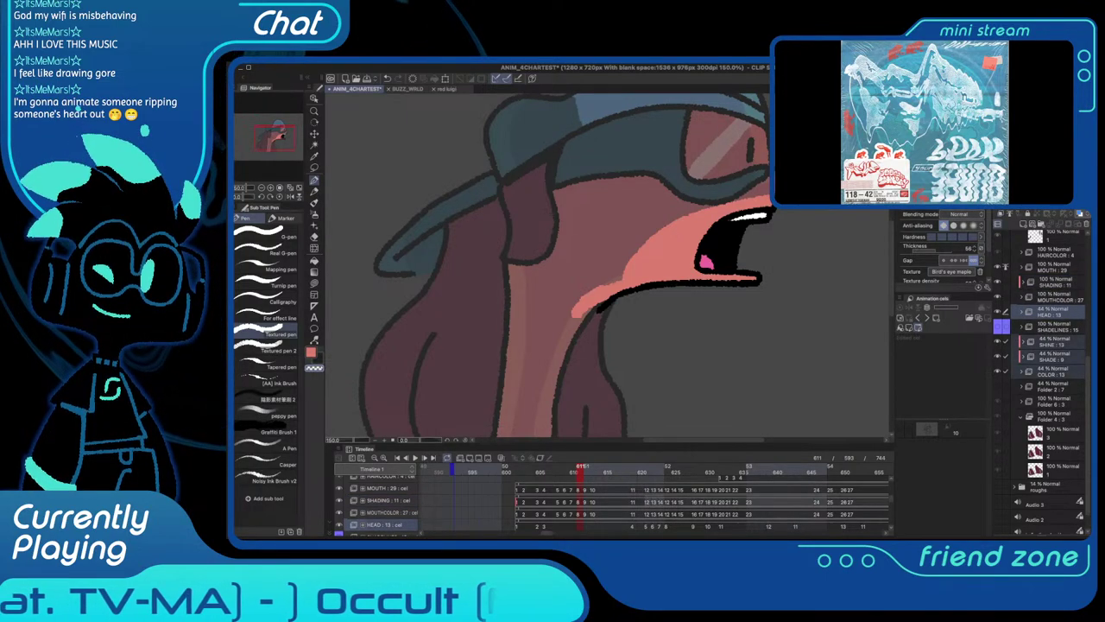
click(1069, 203)
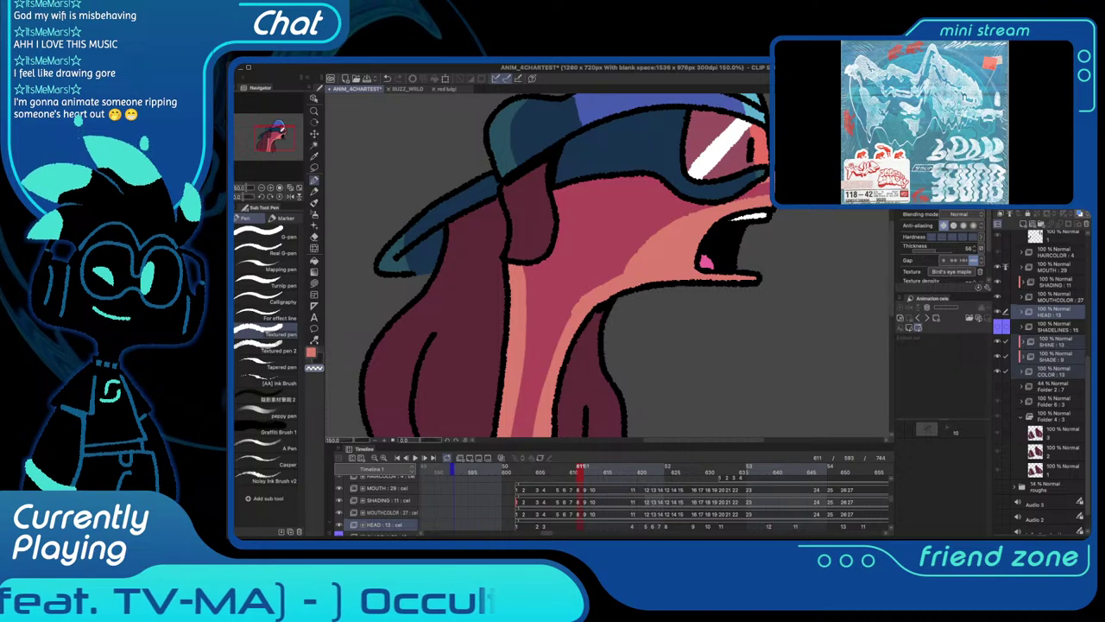
Sample the dark pink face shadow and shade the muzzle with it on SHADING cel 1 at frame 602
alt+click(580, 250)
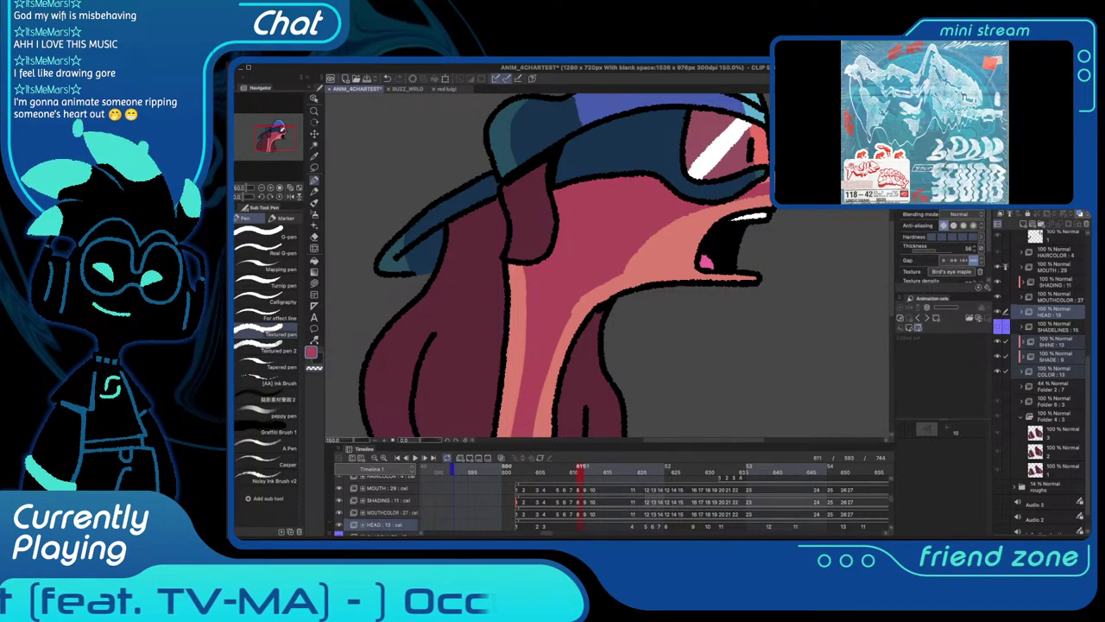
click(519, 502)
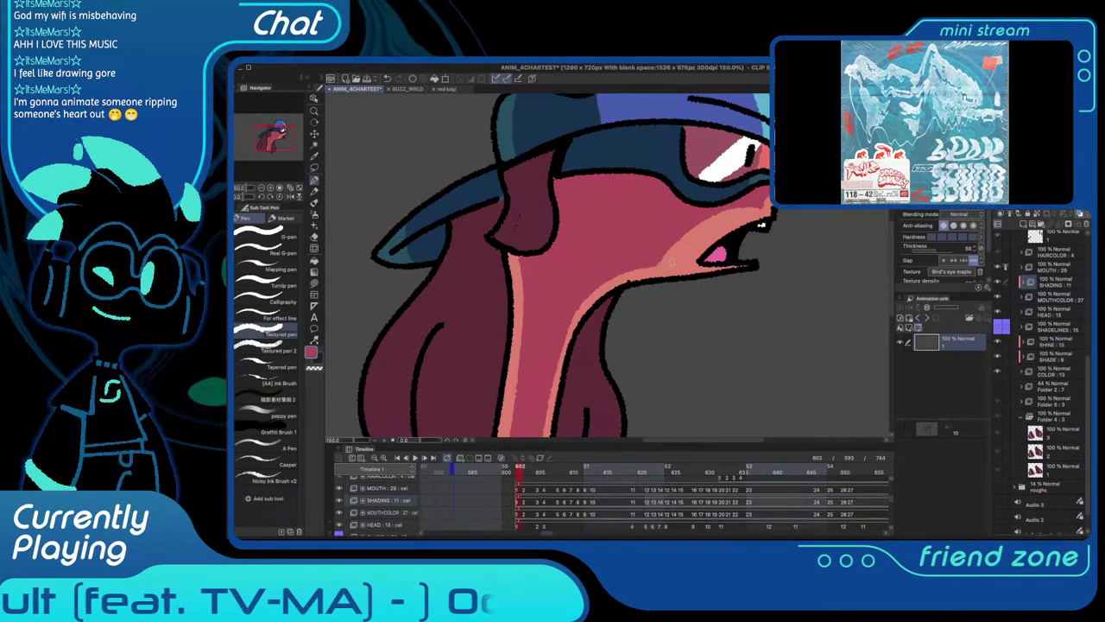
key(c)
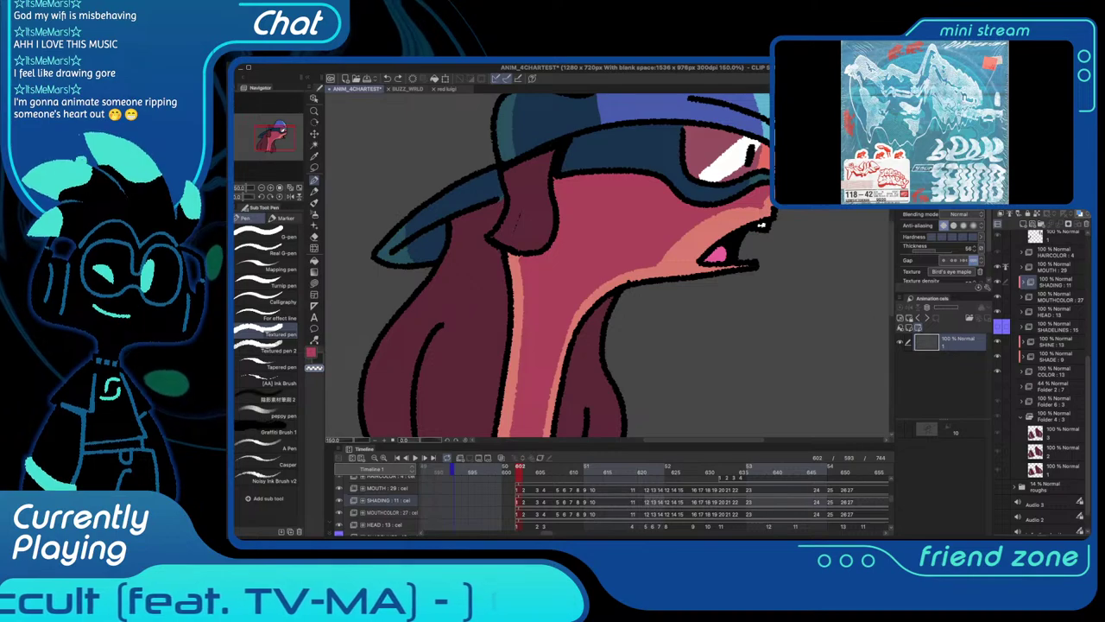
click(1023, 282)
scroll(1040, 380, down, 3)
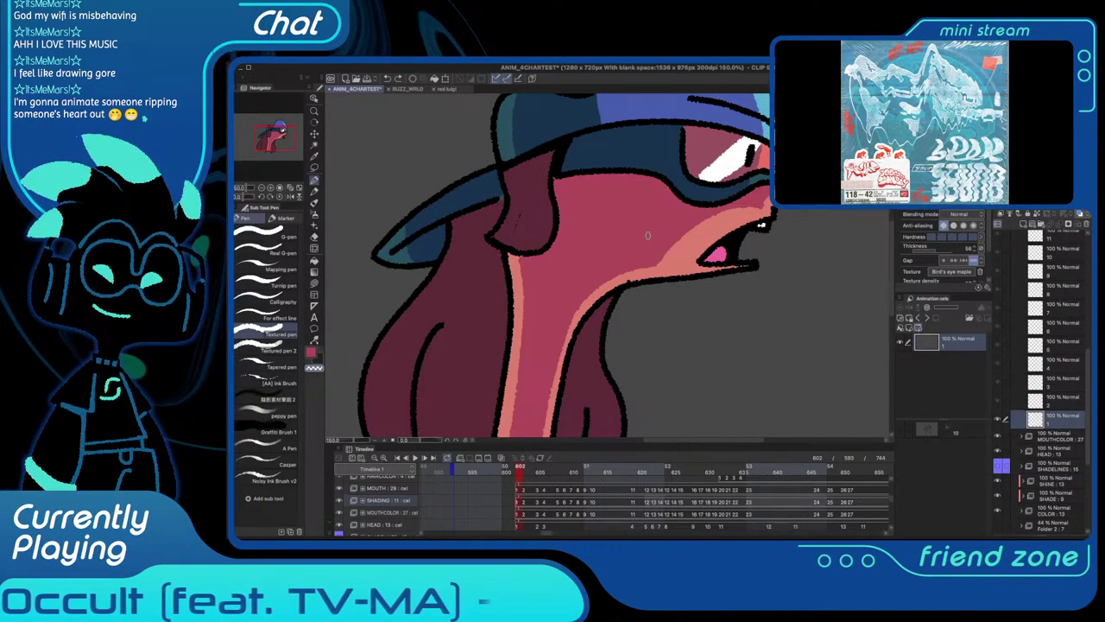
key(c)
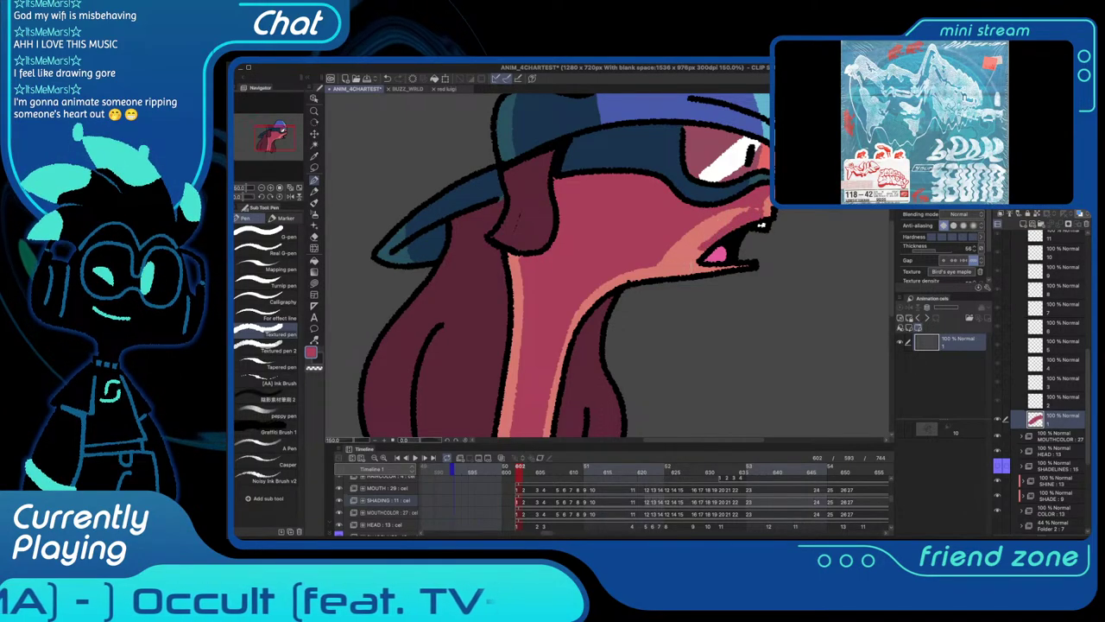
Sample the salmon skin tone and paint it over the muzzle around the mouth on MOUTHCOLOR cel 1
ctrl+shift+click(687, 267)
alt+click(689, 267)
mouse_move(659, 262)
mouse_down()
mouse_move(681, 232)
mouse_move(742, 214)
mouse_up()
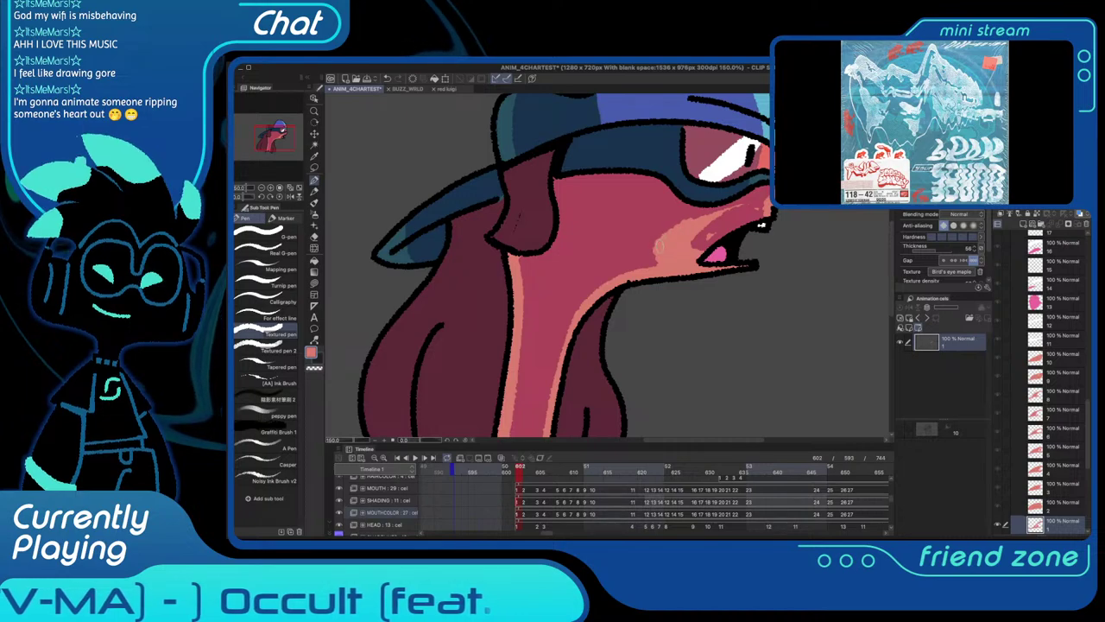
Cover the muzzle with dark pink on SHADING cel 1, leaving a salmon strip along the lower jaw
key(alt+bracketright)
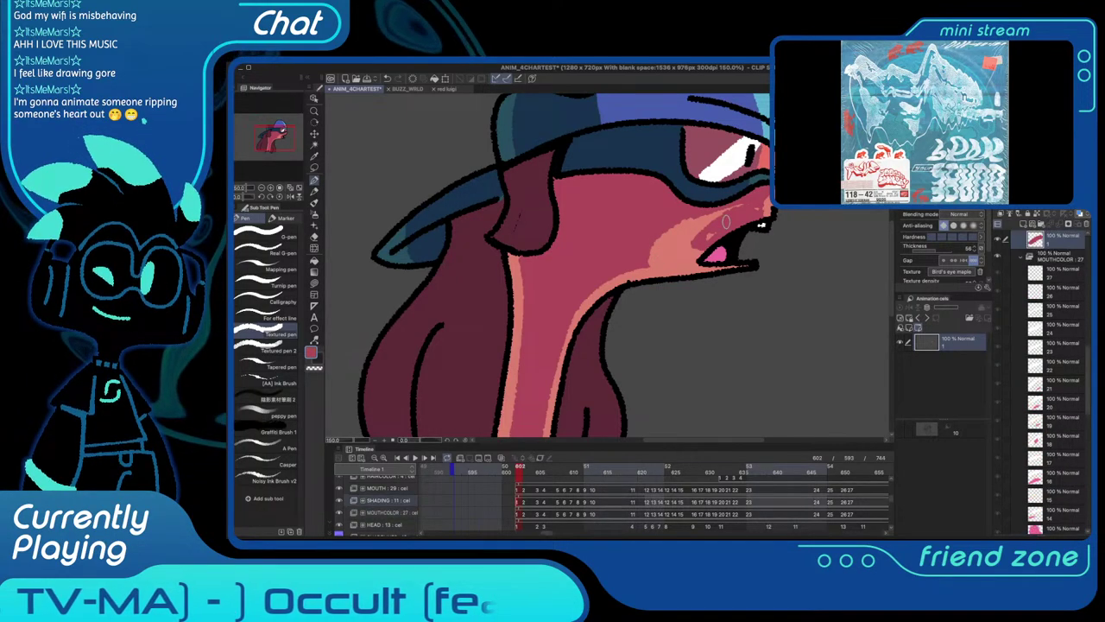
mouse_move(726, 223)
mouse_down()
mouse_move(699, 246)
mouse_move(664, 244)
mouse_move(662, 259)
mouse_move(691, 255)
mouse_move(652, 260)
mouse_move(704, 246)
mouse_move(706, 227)
mouse_move(673, 228)
mouse_up()
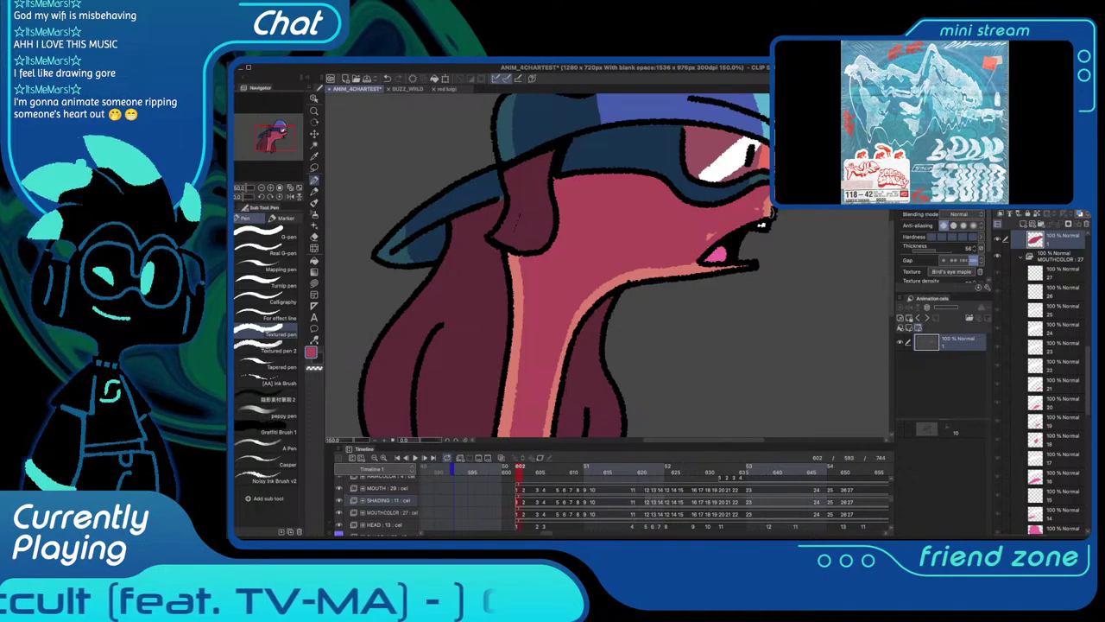
shift+super+click(696, 269)
alt+click(696, 268)
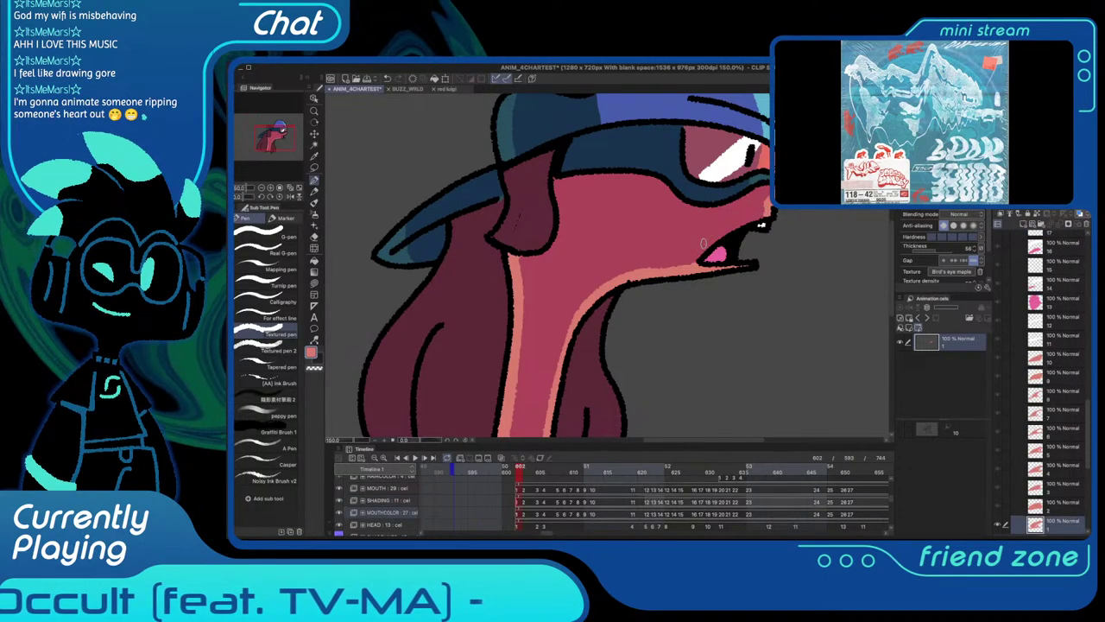
alt+click(696, 247)
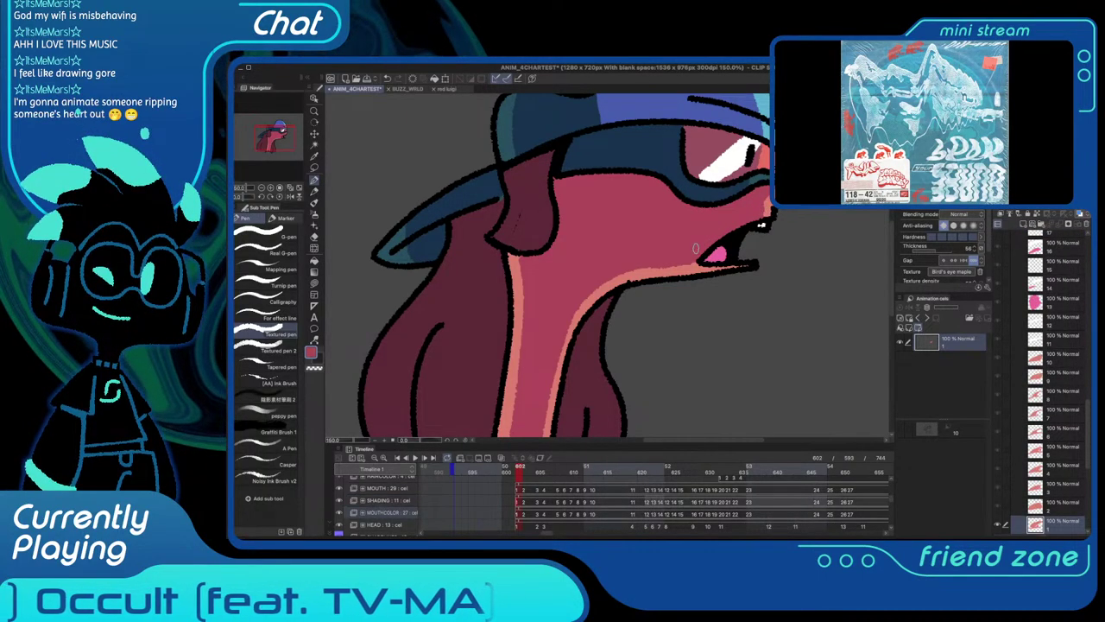
Shade the closed-mouth muzzle in dark pink on SHADING cel 2 at frame 603, keeping the lower jaw edge salmon
key(Right)
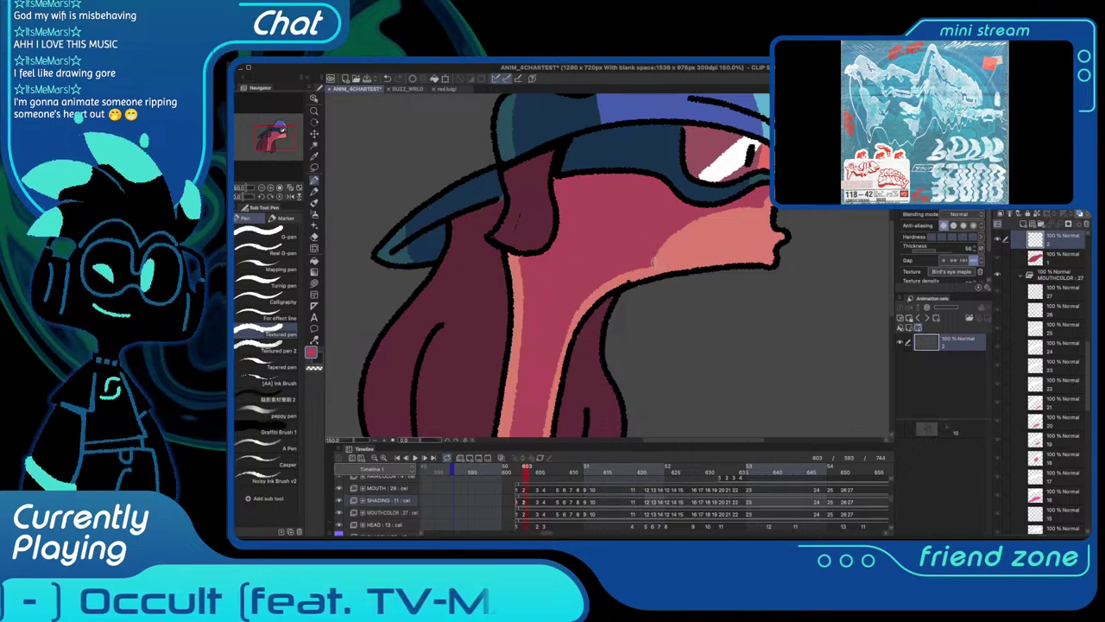
drag(654, 261, 746, 248)
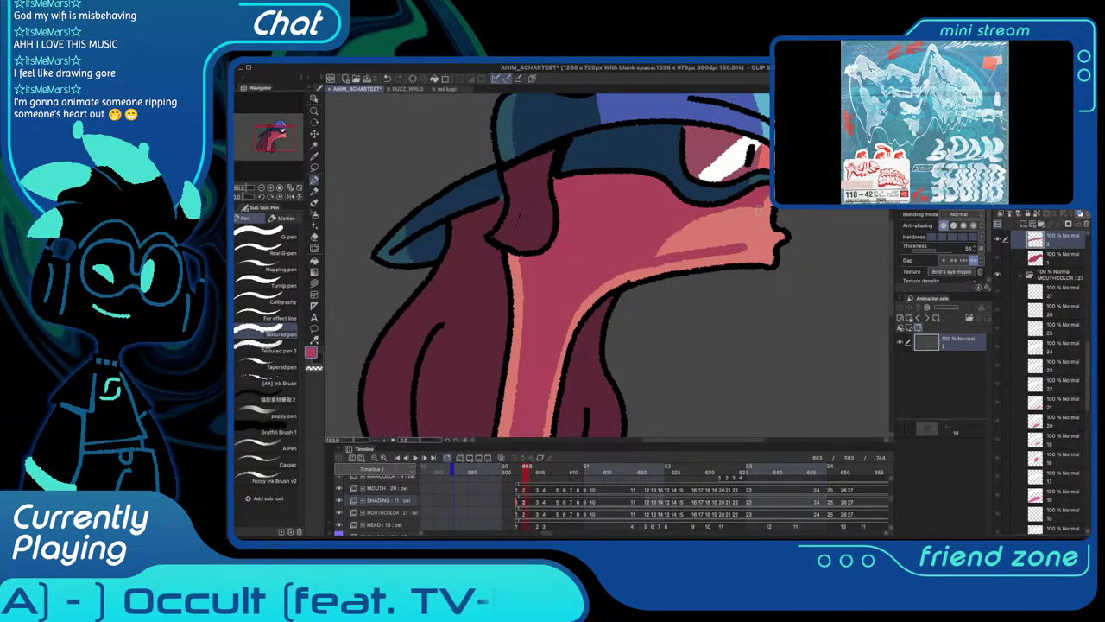
mouse_move(758, 209)
mouse_down()
mouse_move(755, 245)
mouse_move(751, 223)
mouse_move(736, 230)
mouse_move(750, 212)
mouse_move(672, 231)
mouse_move(695, 238)
mouse_move(680, 247)
mouse_move(724, 230)
mouse_move(730, 210)
mouse_up()
key(c)
click(998, 239)
click(998, 239)
key(ctrl+z)
key(c)
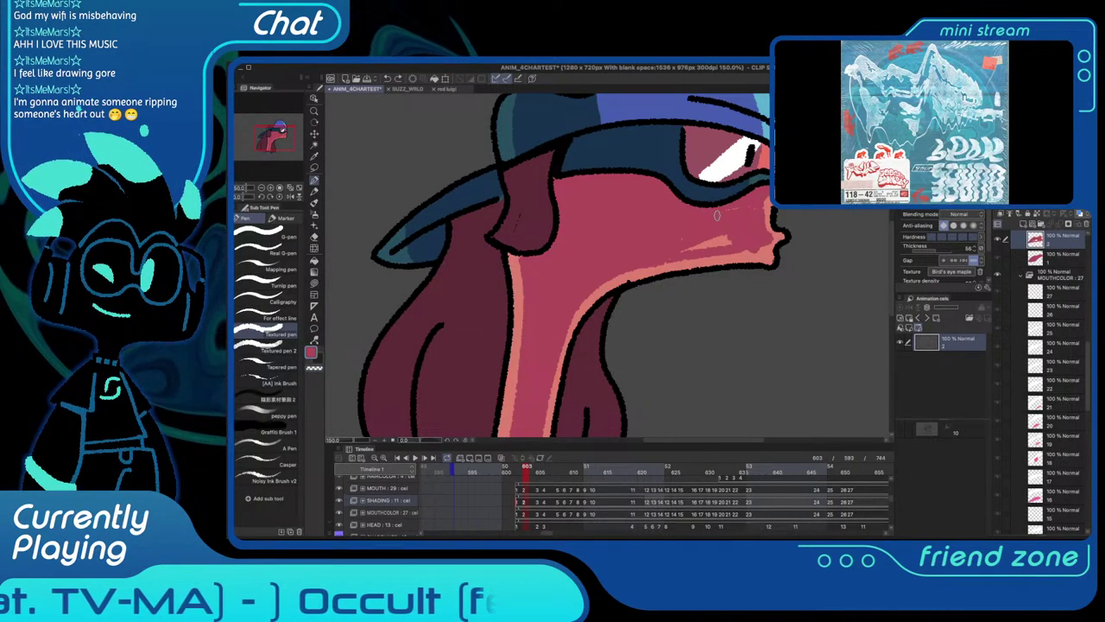
drag(674, 247, 731, 239)
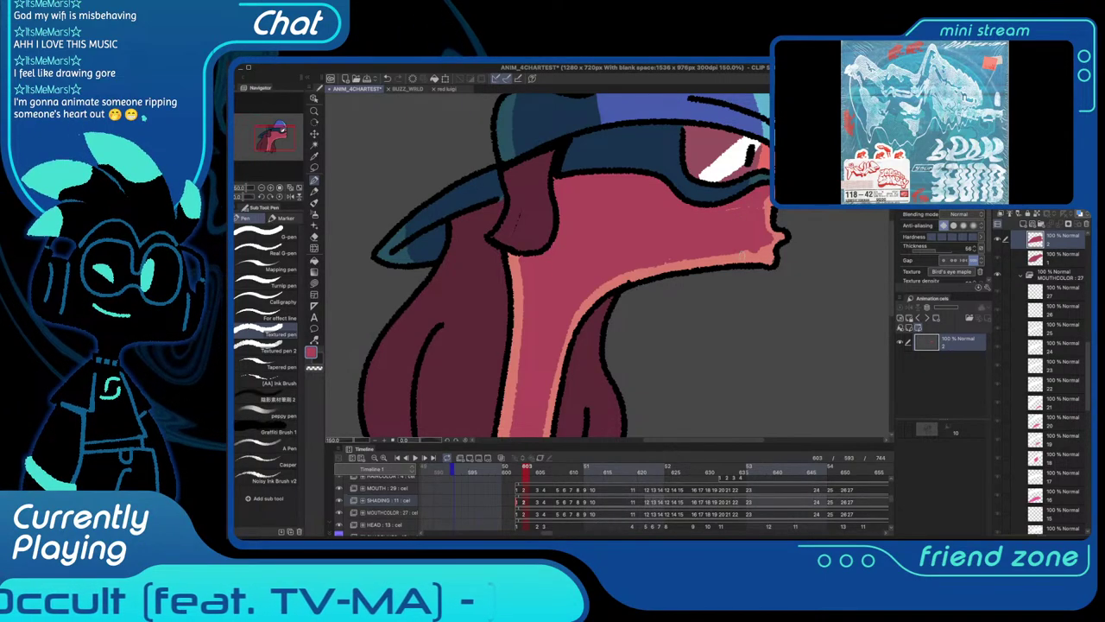
Touch up the jaw on MOUTHCOLOR cel 2 with sampled salmon, and resample the dark pink on SHADING cel 2
ctrl+shift+click(742, 256)
alt+click(742, 256)
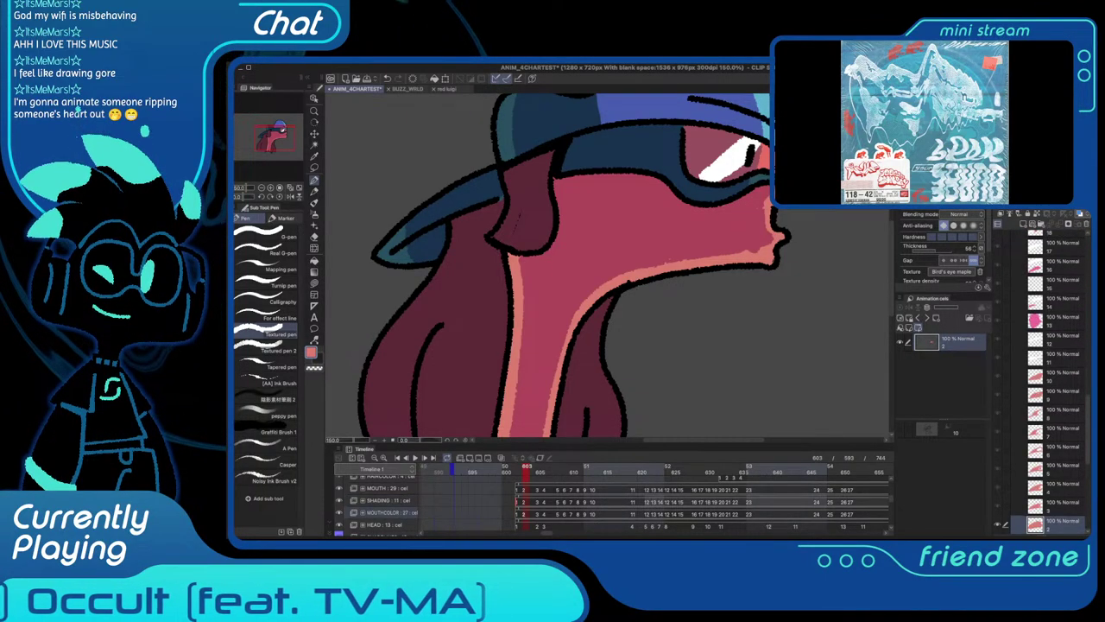
ctrl+shift+click(759, 238)
alt+click(759, 238)
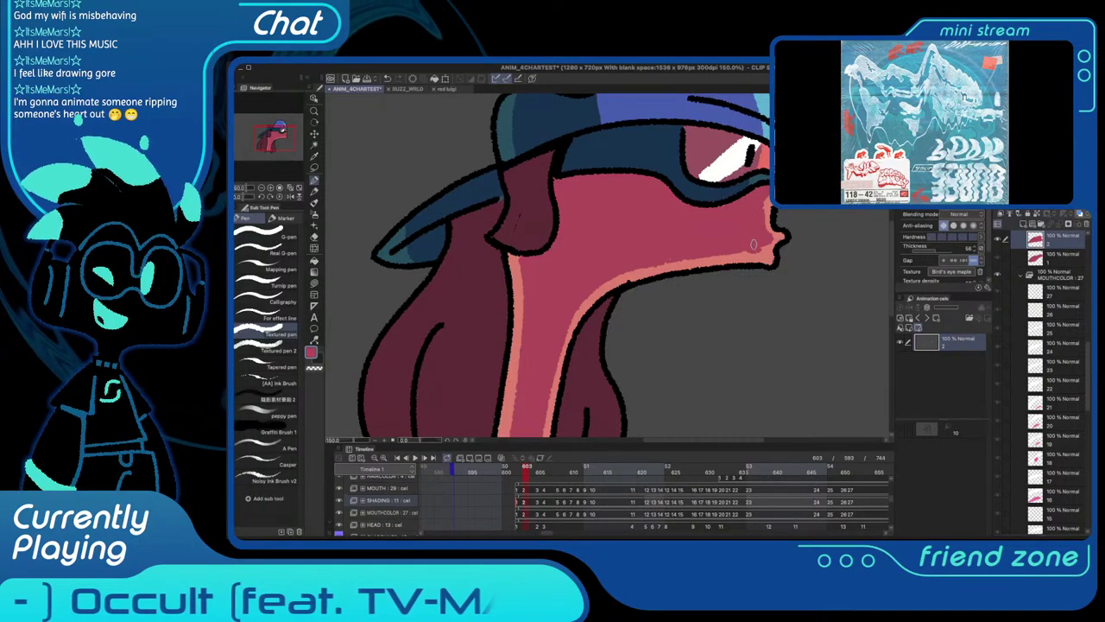
Shade the muzzle around the open mouth in dark pink on SHADING cel 3 at frame 605, leaving a salmon jaw strip
key(Right)
key(Right)
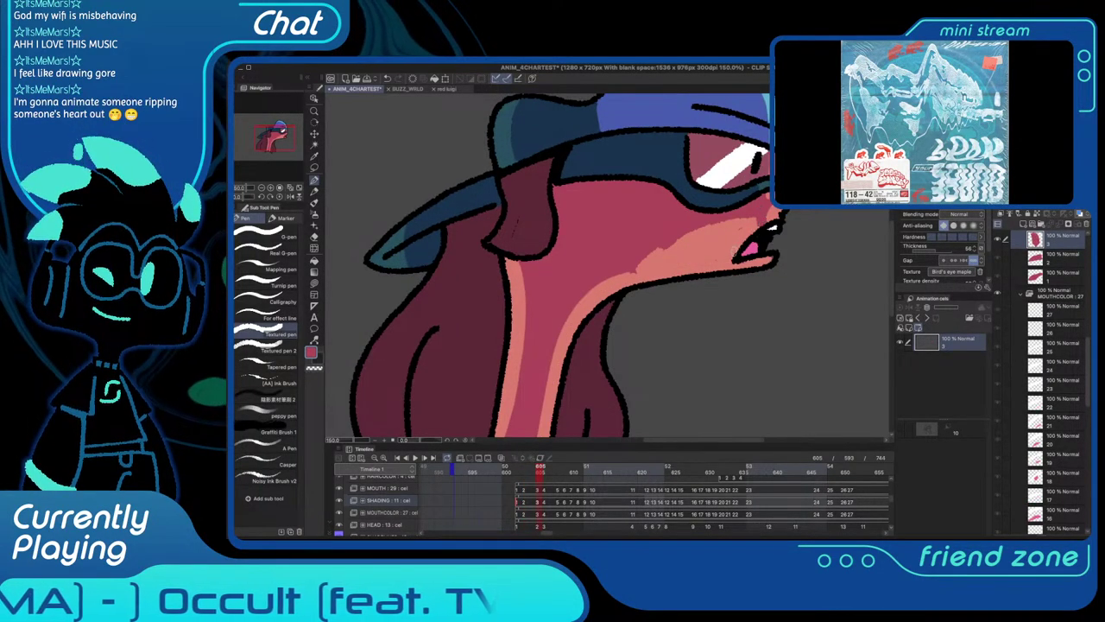
mouse_move(734, 252)
mouse_down()
mouse_move(627, 269)
mouse_move(734, 257)
mouse_move(753, 227)
mouse_move(723, 222)
mouse_move(671, 239)
mouse_move(707, 255)
mouse_up()
key(ctrl+z)
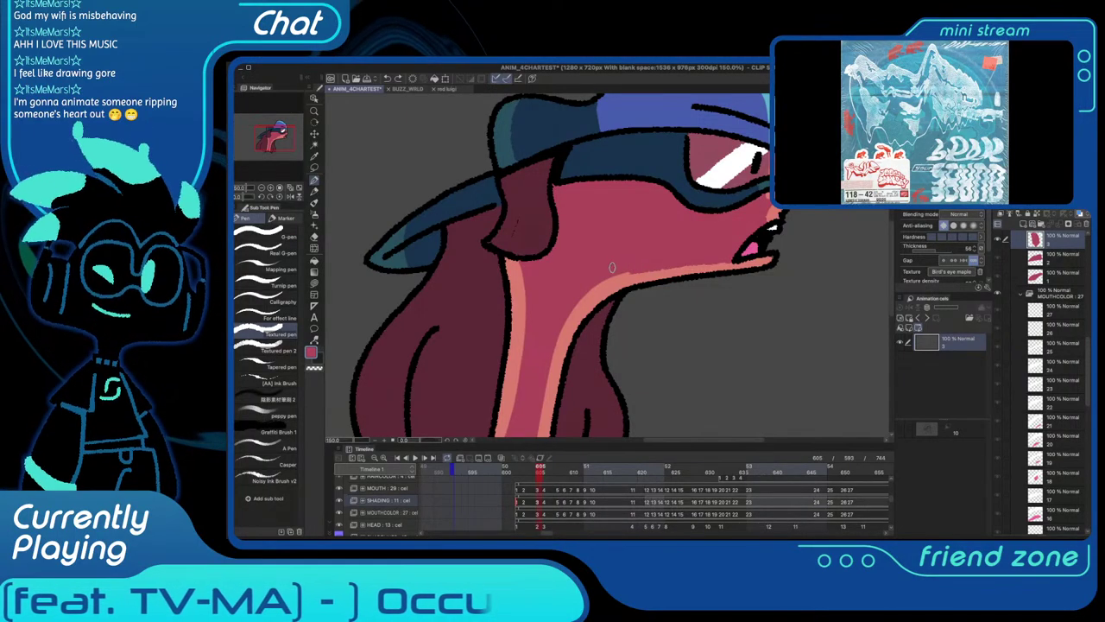
key(c)
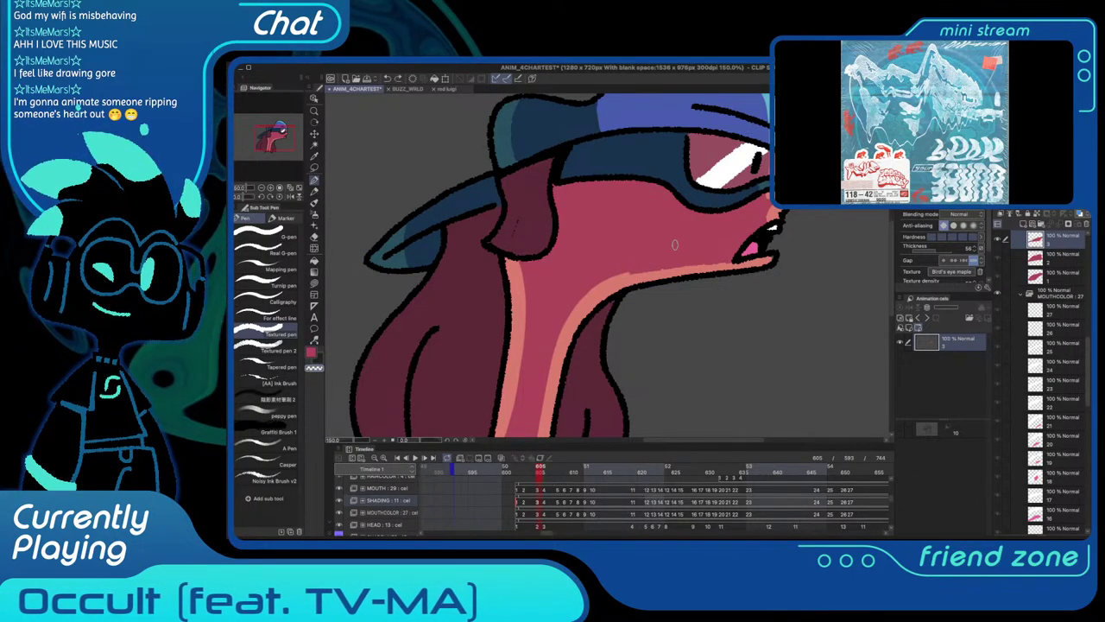
Outline and fill the muzzle around the slightly open mouth in dark pink on SHADING cel 4 at frame 606, leaving a salmon jaw strip
drag(754, 205, 719, 212)
key(Right)
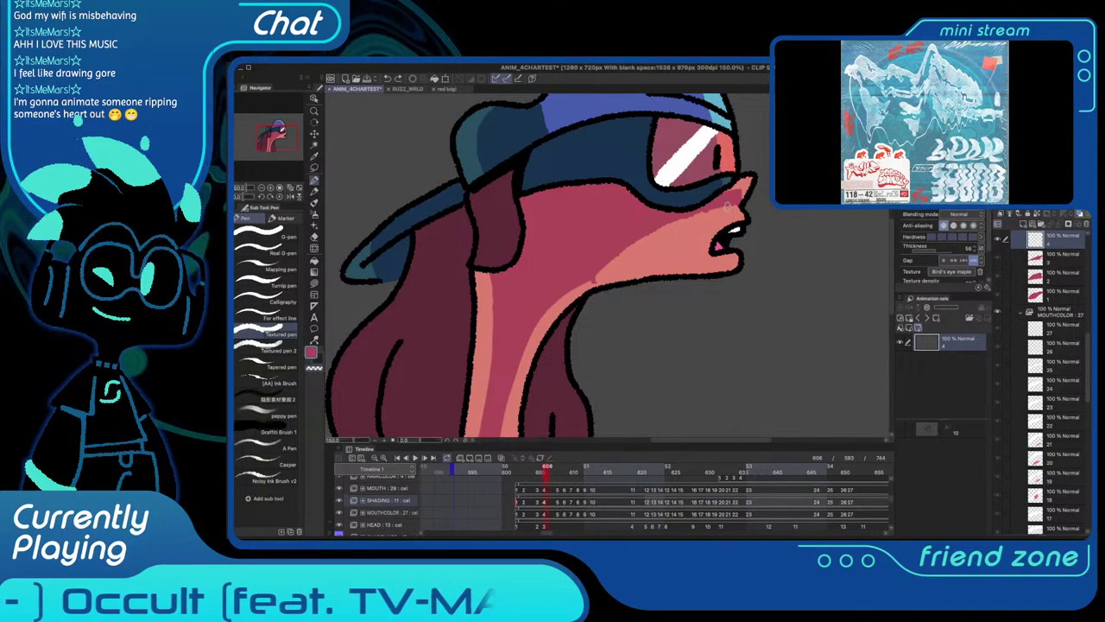
key(c)
mouse_move(730, 208)
mouse_down()
mouse_move(728, 256)
mouse_move(619, 243)
mouse_move(593, 275)
mouse_up()
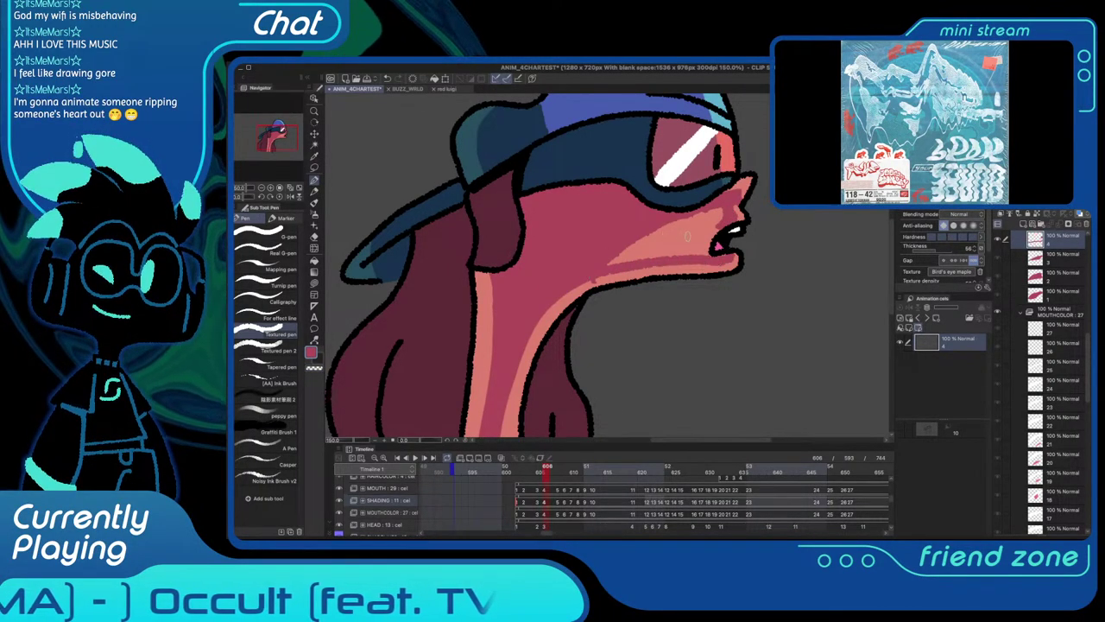
drag(719, 212, 611, 260)
key(g)
click(661, 242)
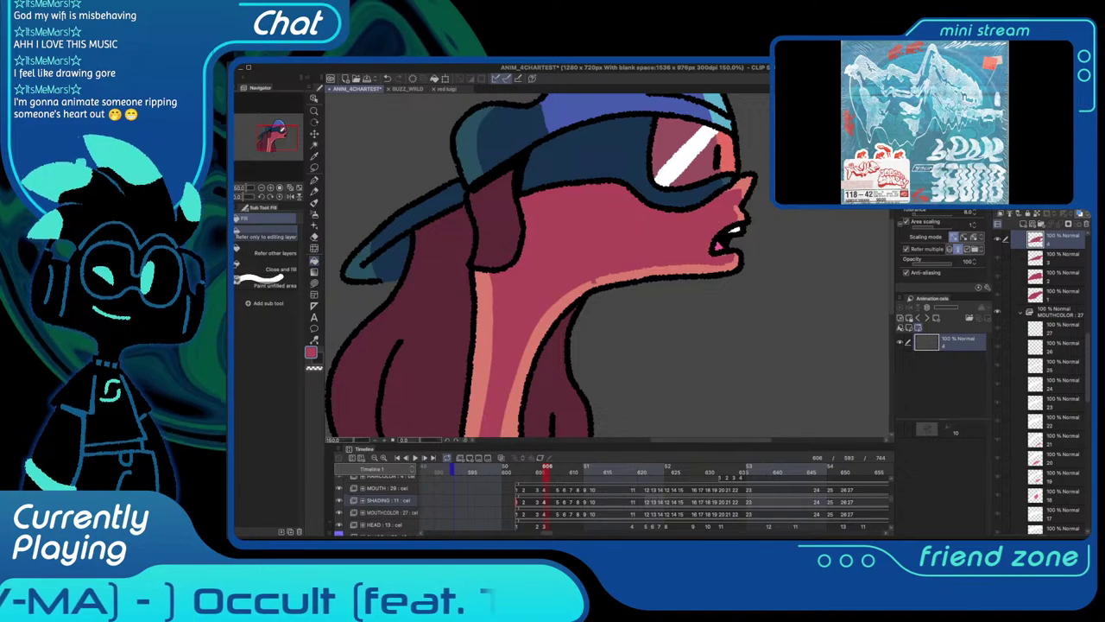
key(p)
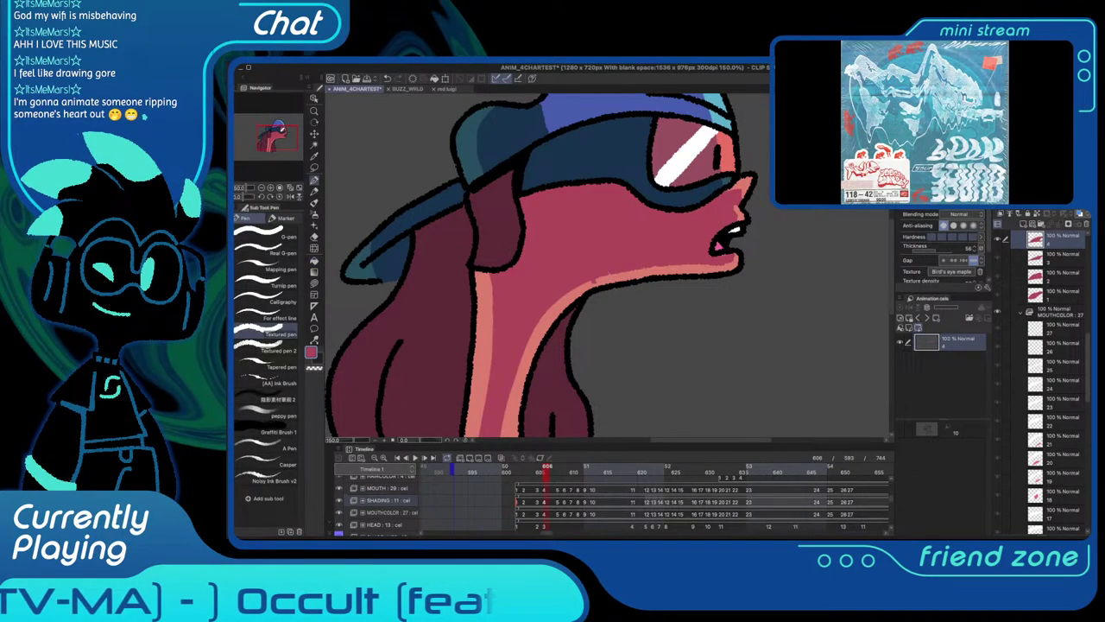
Cover the dark spot on the lower jaw edge with sampled salmon on SHADE cel 3, and resample the dark pink for SHADING
shift+super+click(594, 280)
key(c)
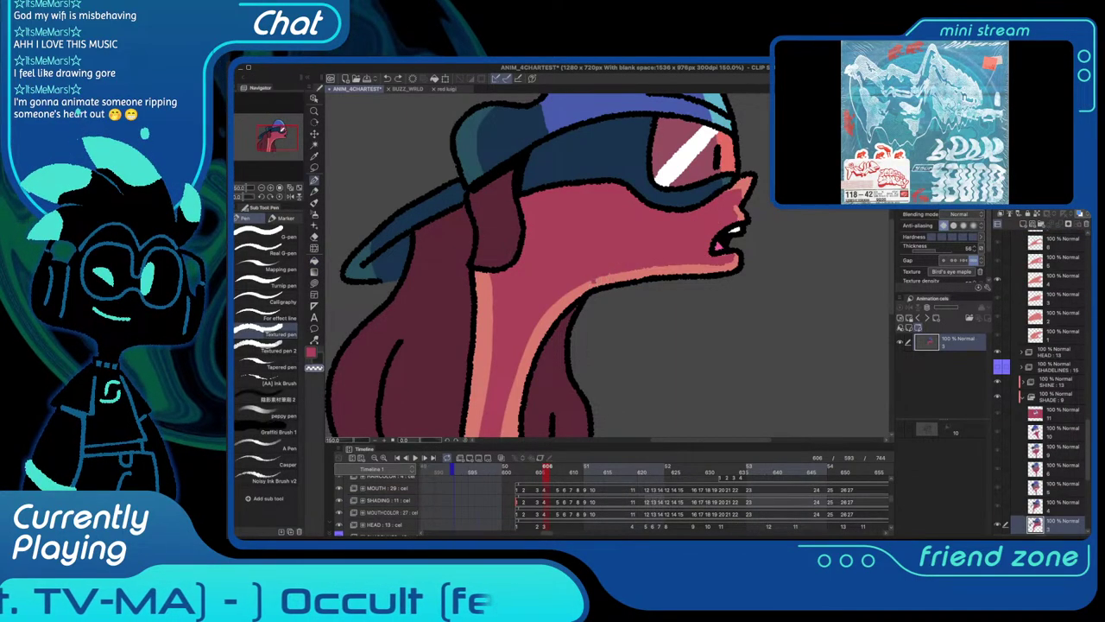
alt+click(592, 281)
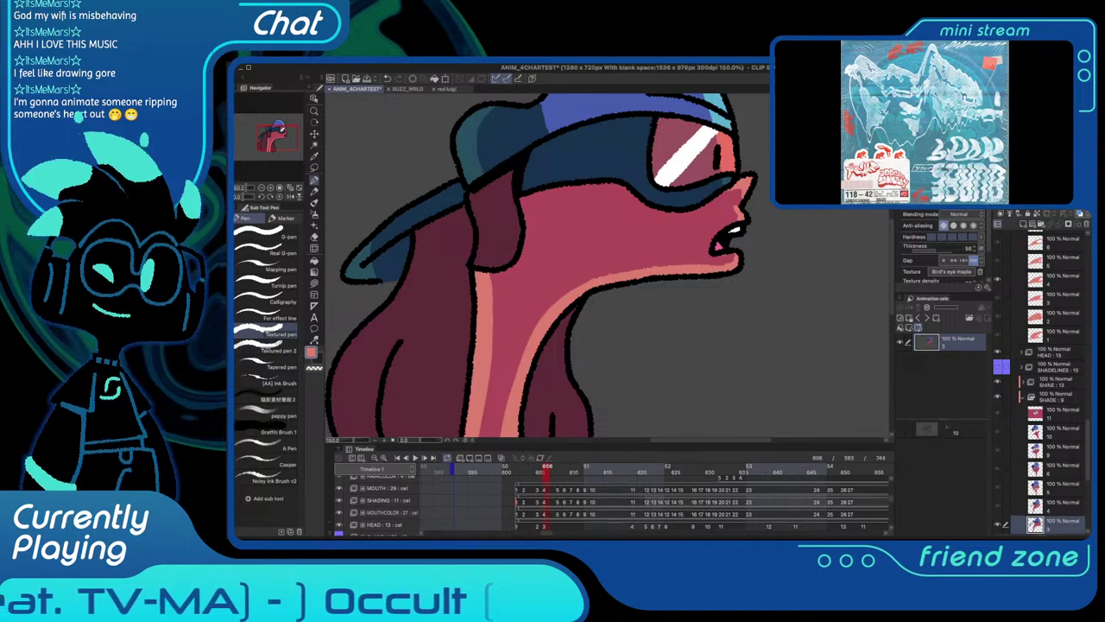
shift+super+click(670, 247)
alt+click(670, 247)
Outline and fill the muzzle in dark pink on SHADING cel 5, keeping the lower jaw edge salmon
key(Right)
key(Right)
mouse_move(739, 209)
mouse_down()
mouse_move(723, 258)
mouse_move(596, 273)
mouse_up()
drag(726, 208, 592, 268)
key(g)
click(654, 238)
Shade the muzzle around the clenched teeth in dark pink on SHADING cel 6 at frame 609, redoing the outline and fill once
key(Right)
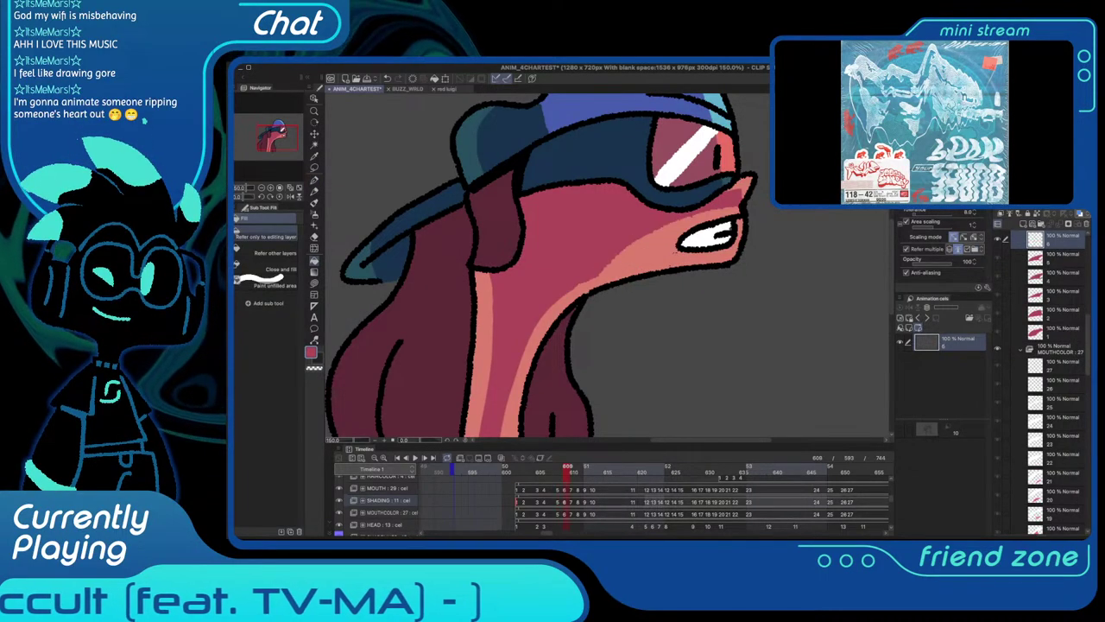
key(p)
mouse_move(739, 213)
mouse_down()
mouse_move(686, 253)
mouse_move(594, 276)
mouse_up()
key(g)
click(663, 241)
key(ctrl+z)
key(p)
drag(734, 205, 604, 266)
key(g)
click(669, 235)
key(p)
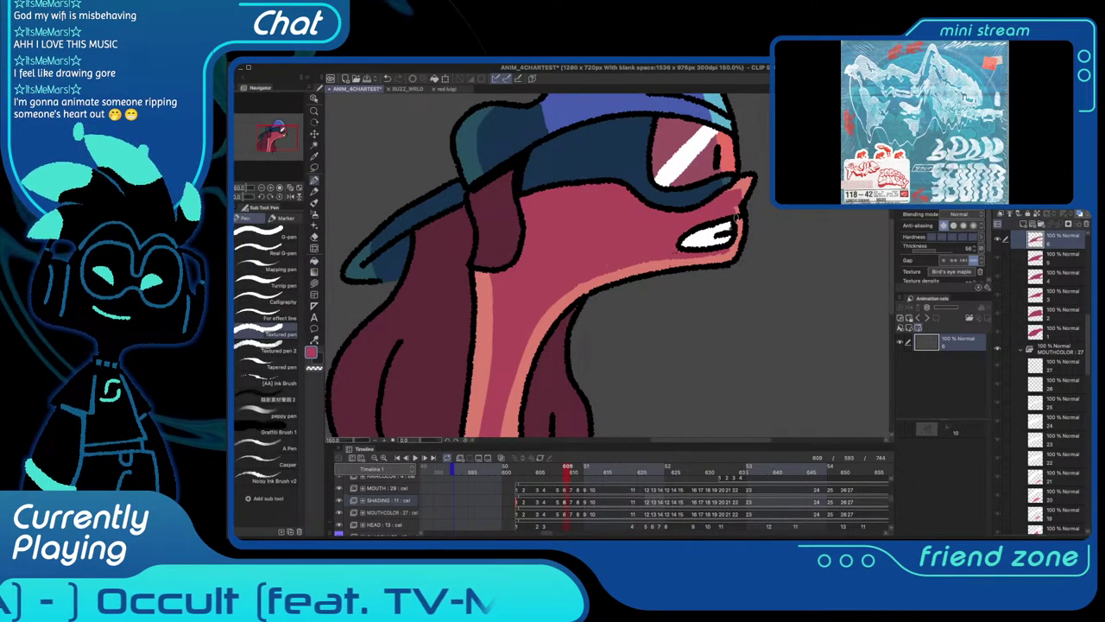
Shade the muzzle around the wide-open mouth in dark pink on SHADING cels 7 and 8 at frames 610 and 611
key(Right)
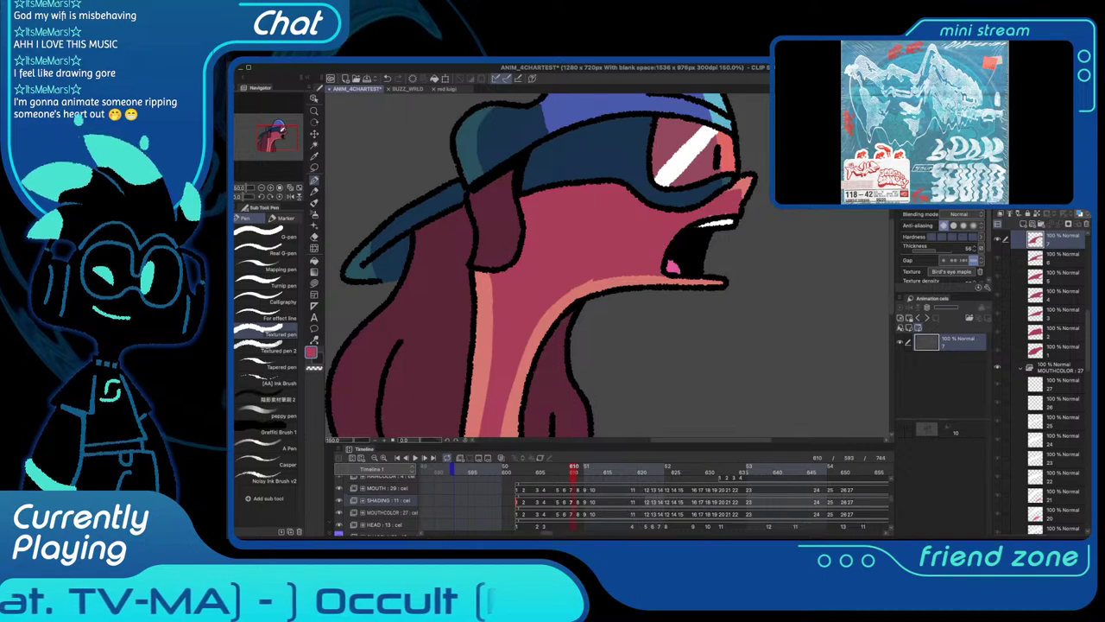
key(Right)
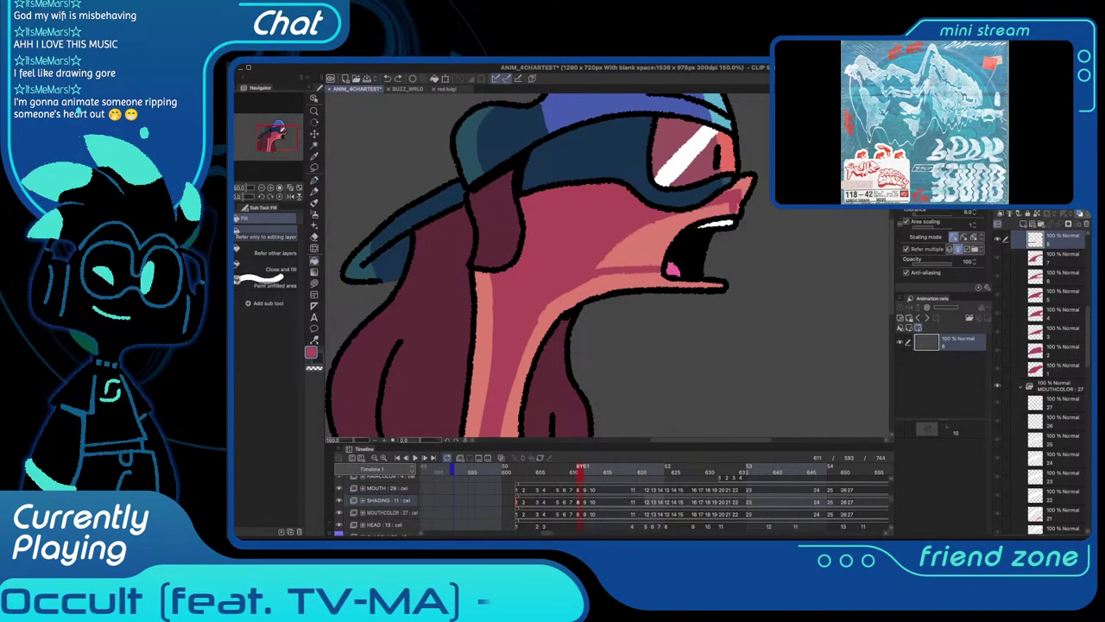
mouse_move(594, 269)
mouse_down()
mouse_move(728, 200)
mouse_move(613, 249)
mouse_up()
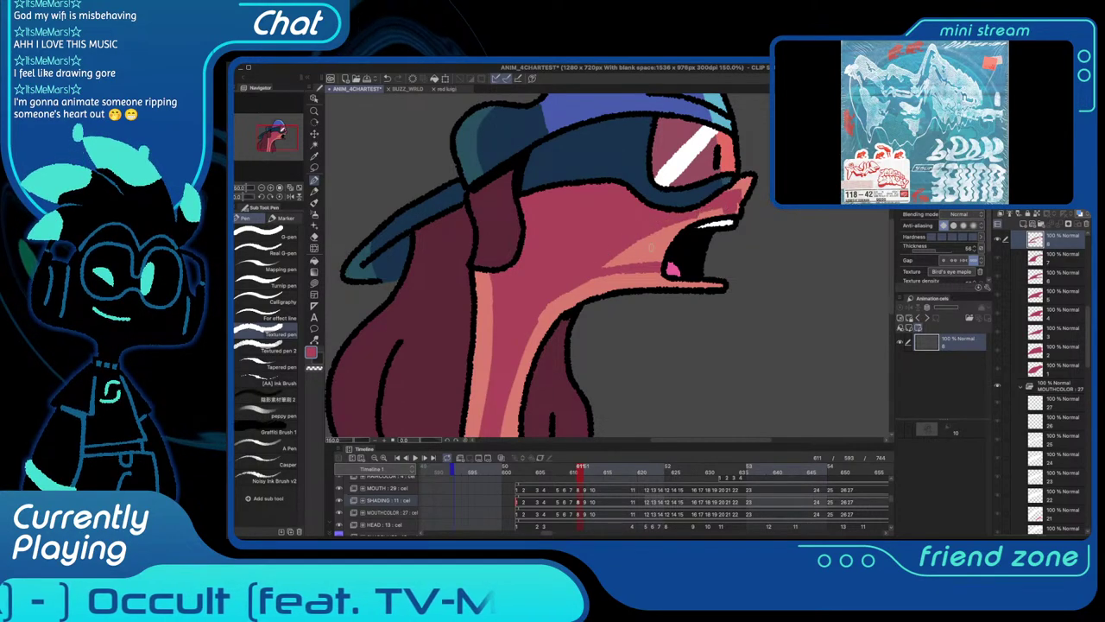
key(g)
click(646, 241)
key(p)
mouse_move(700, 216)
mouse_down()
mouse_move(729, 230)
mouse_move(687, 253)
mouse_move(606, 270)
mouse_up()
Outline and fill the frowning closed-mouth muzzle in dark pink on SHADING cel 9 at frame 612
key(Right)
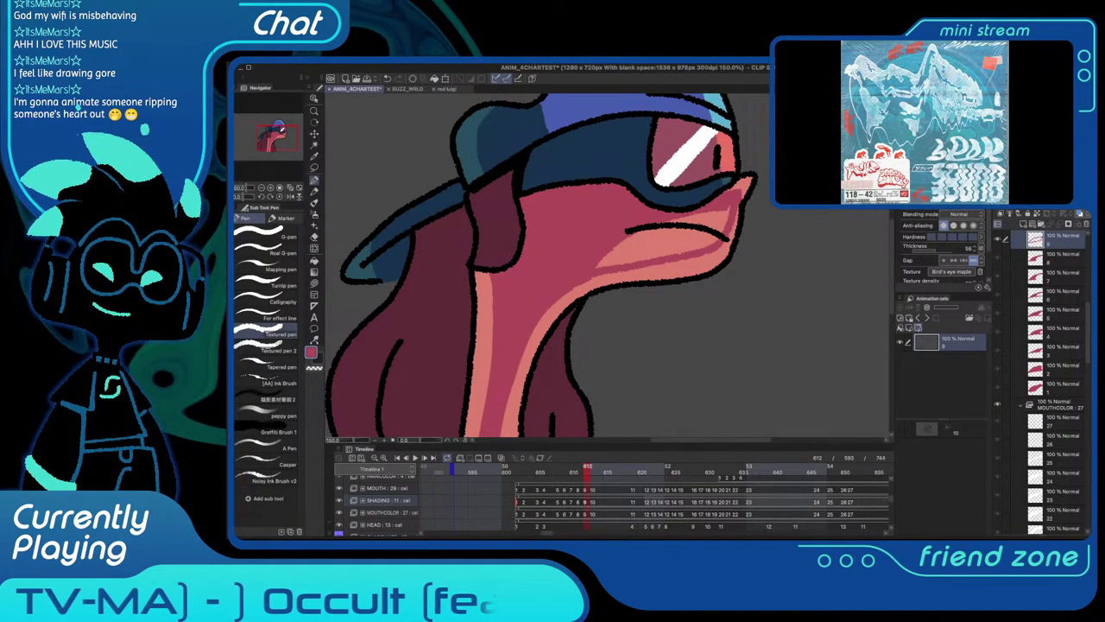
key(g)
key(p)
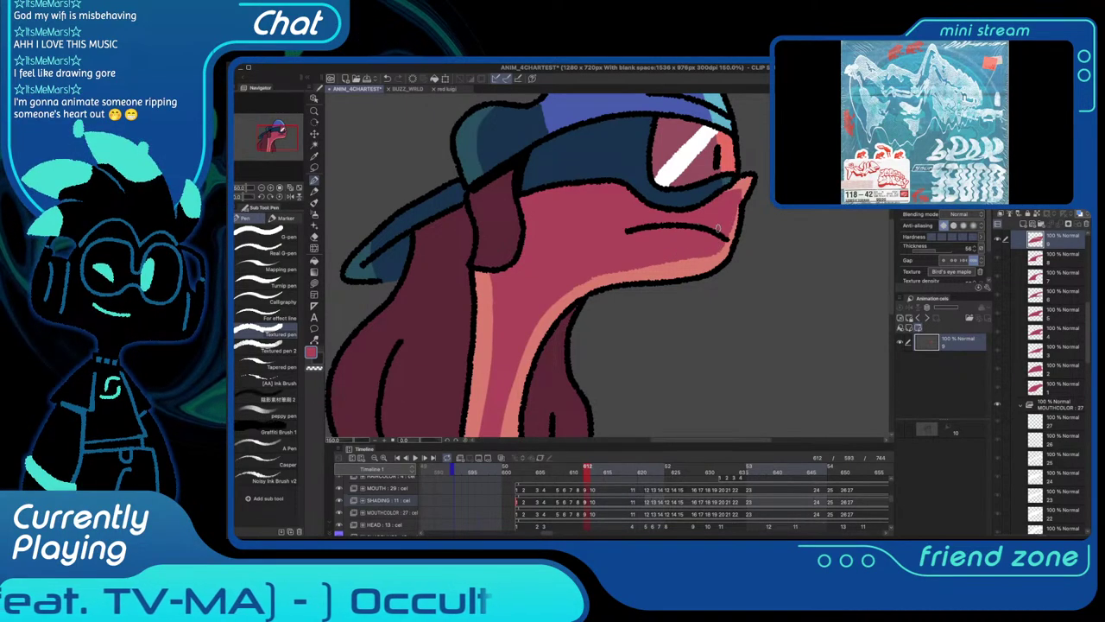
Shade the frowning muzzle in dark pink on SHADING cel 10 at frame 613, leaving a salmon strip along the lower jaw
key(period)
mouse_move(733, 203)
mouse_down()
mouse_move(709, 247)
mouse_move(596, 275)
mouse_up()
mouse_move(721, 225)
mouse_down()
mouse_move(701, 214)
mouse_move(627, 244)
mouse_up()
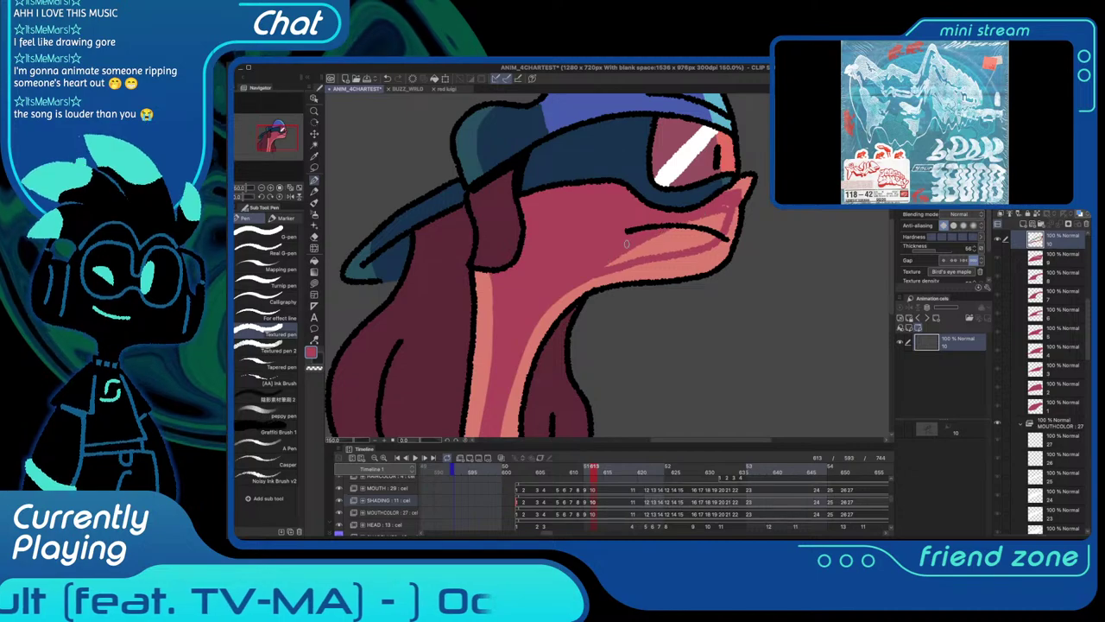
key(g)
click(671, 243)
key(p)
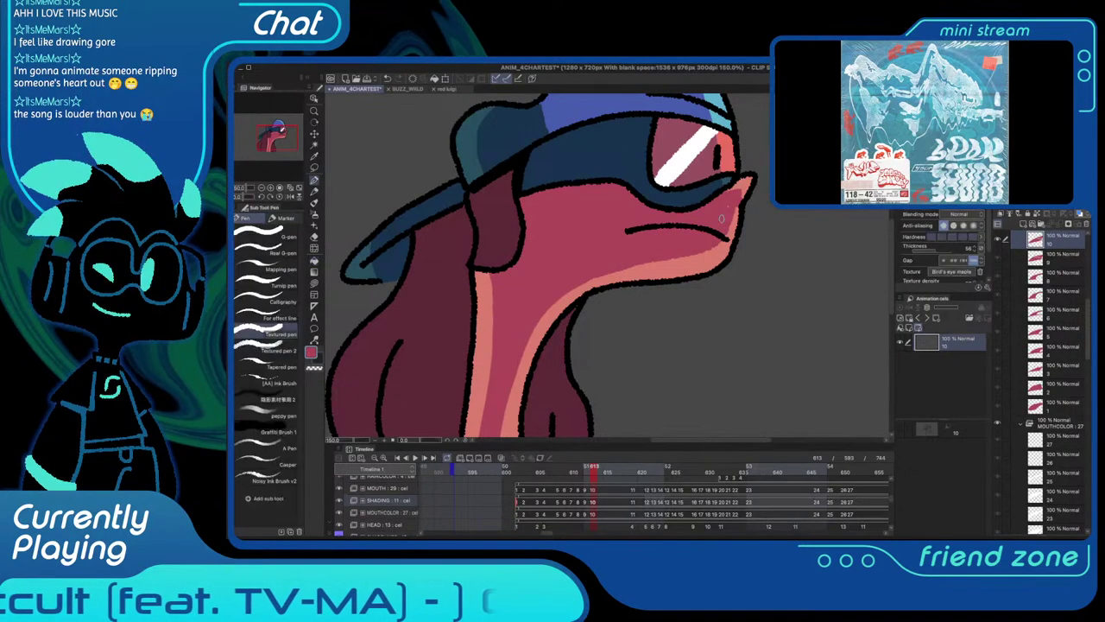
Play the animation from frame 602 to check the finished muzzle shading in the full picture
key(Right)
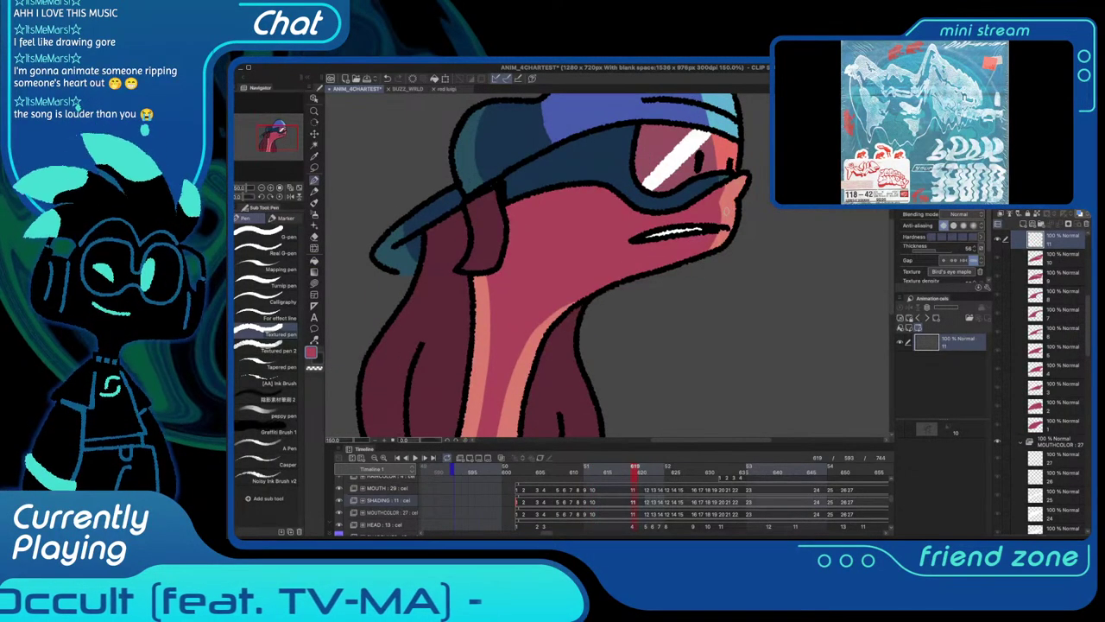
key(super+0)
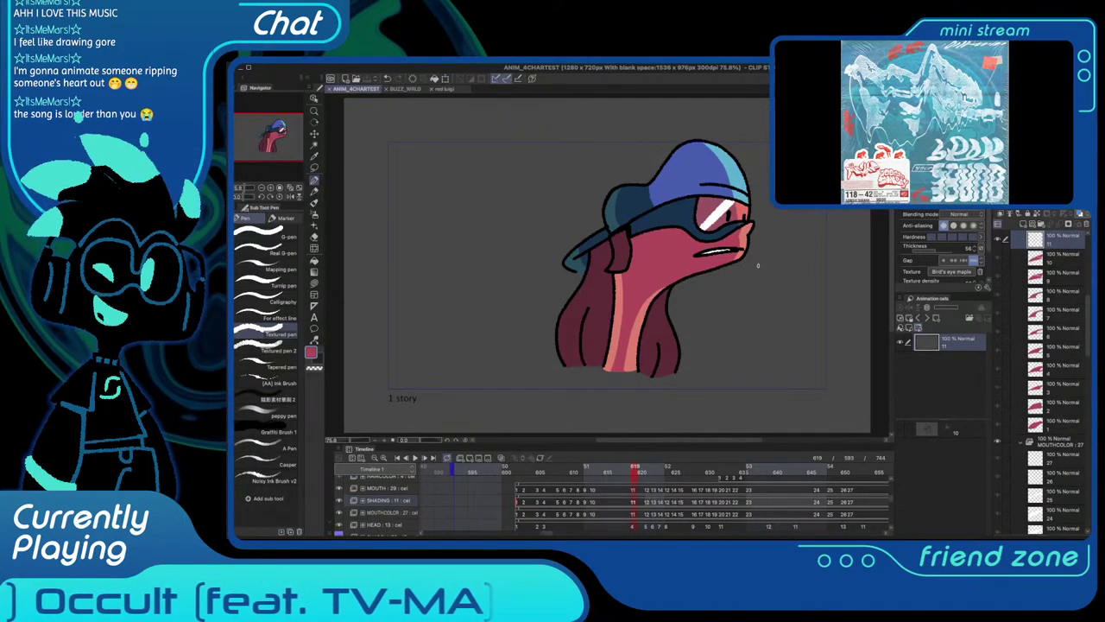
click(519, 467)
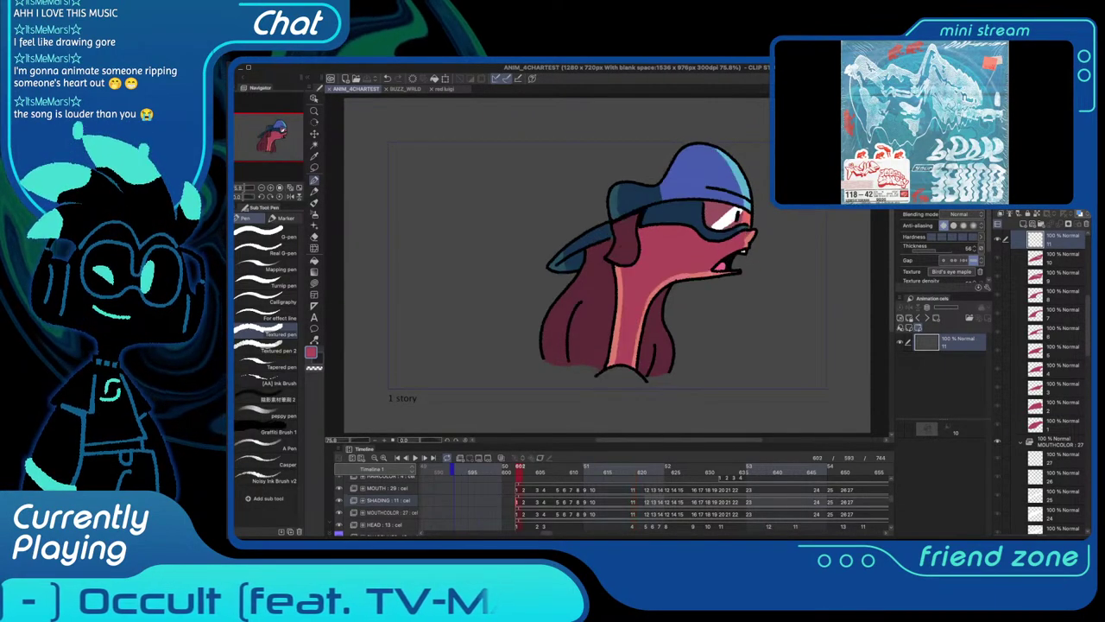
key(space)
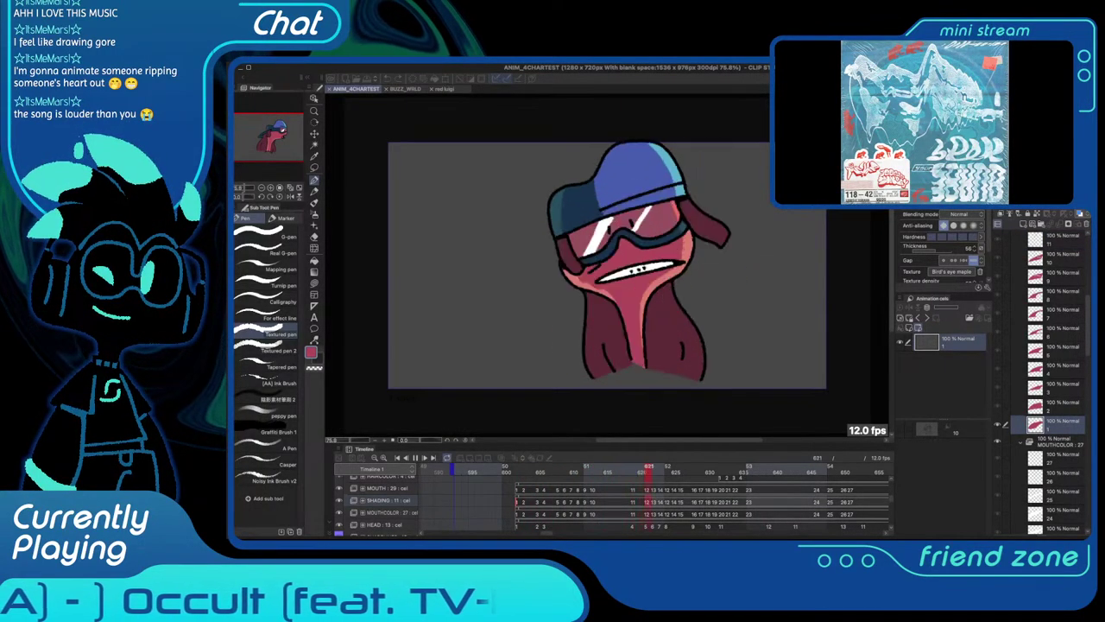
key(space)
key(Left)
key(Left)
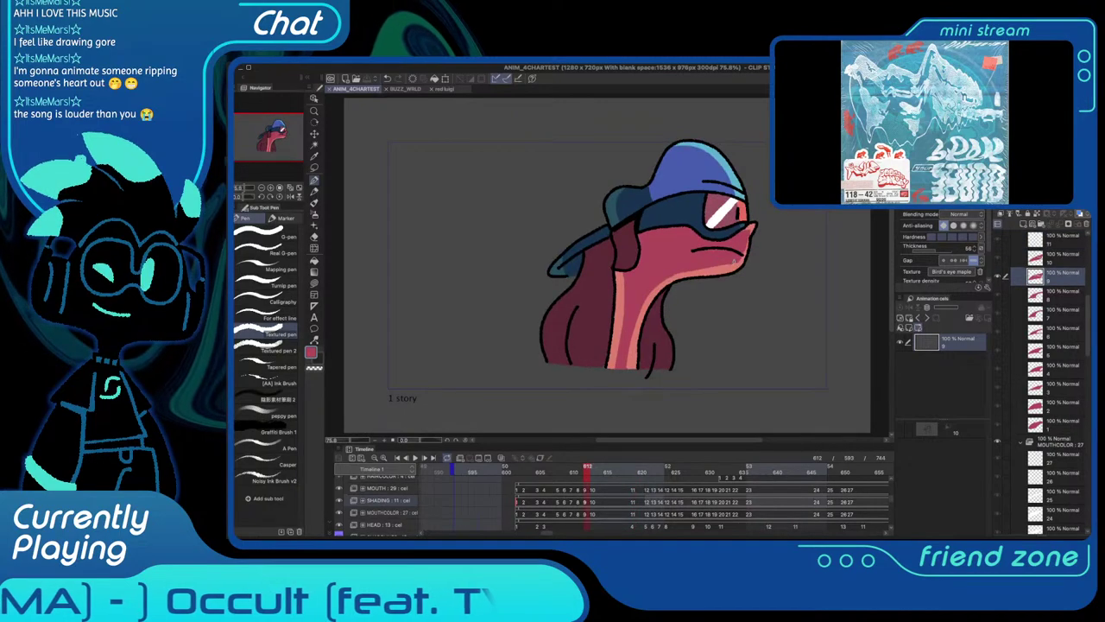
Expose a salmon strip along the lower jaw at frame 619 by editing the dark pink on SHADE cel 4
scroll(726, 262, up, 1)
scroll(725, 258, up, 1)
key(Right)
key(Right)
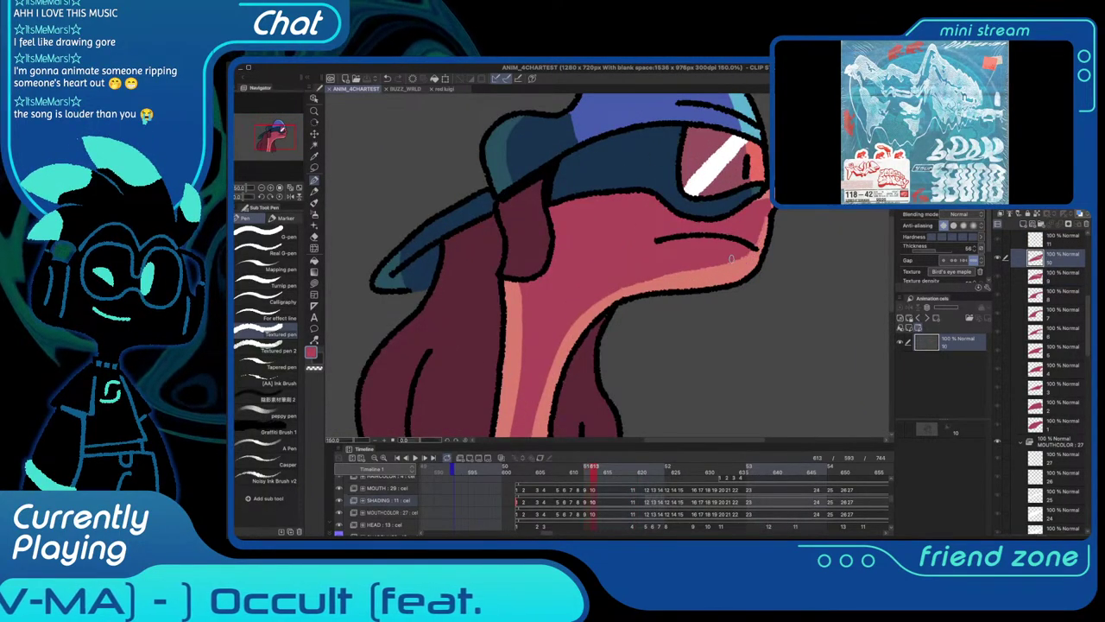
ctrl+shift+click(731, 254)
key(c)
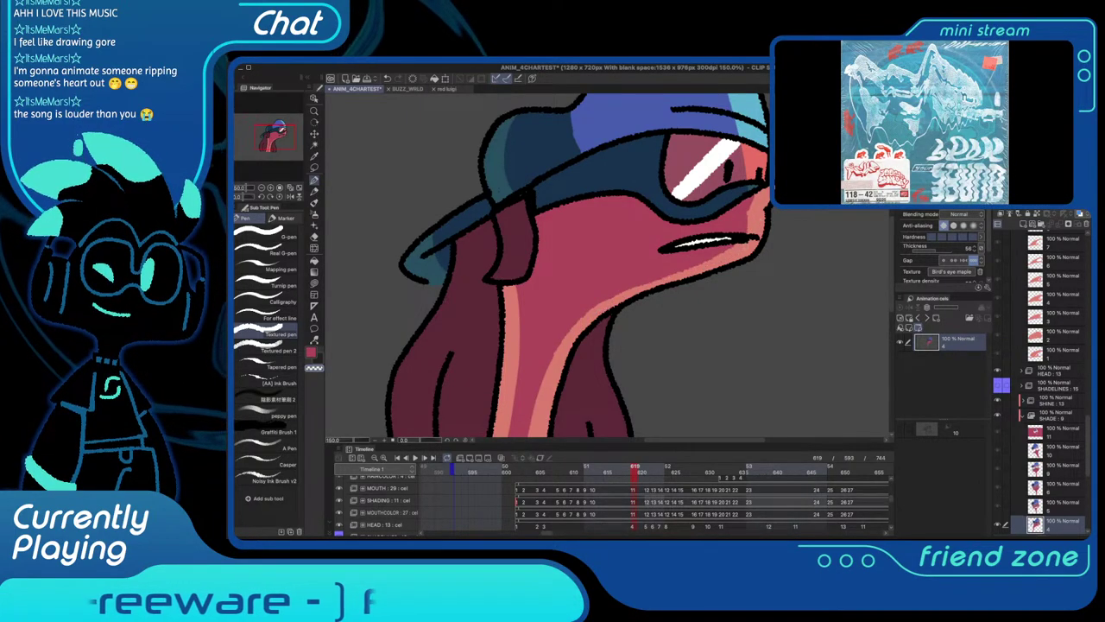
Try a dark pink stroke along the lower jaw edge on SHADE cel 5 at frame 621, and undo it
key(comma)
key(comma)
key(period)
key(period)
key(period)
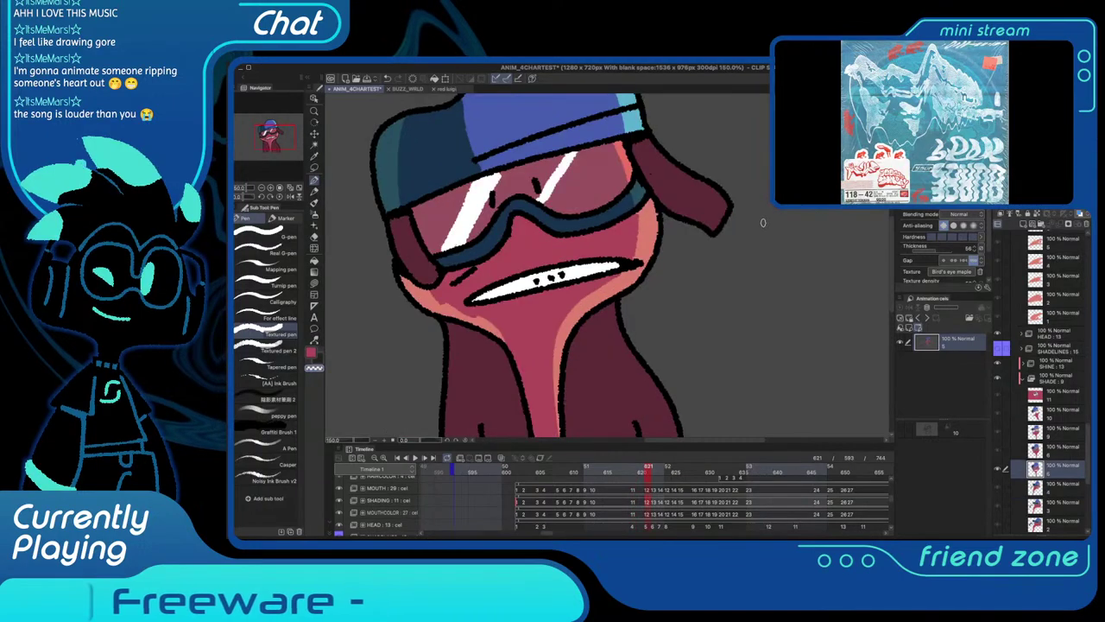
scroll(762, 223, down, 5)
scroll(605, 301, up, 4)
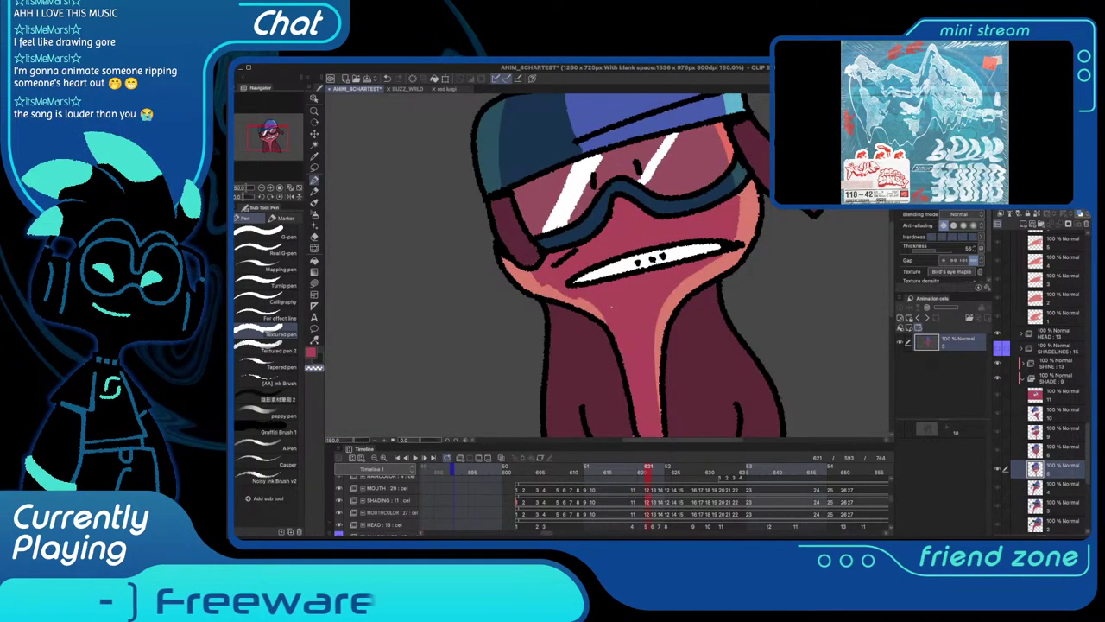
key(c)
drag(599, 304, 524, 269)
key(ctrl+z)
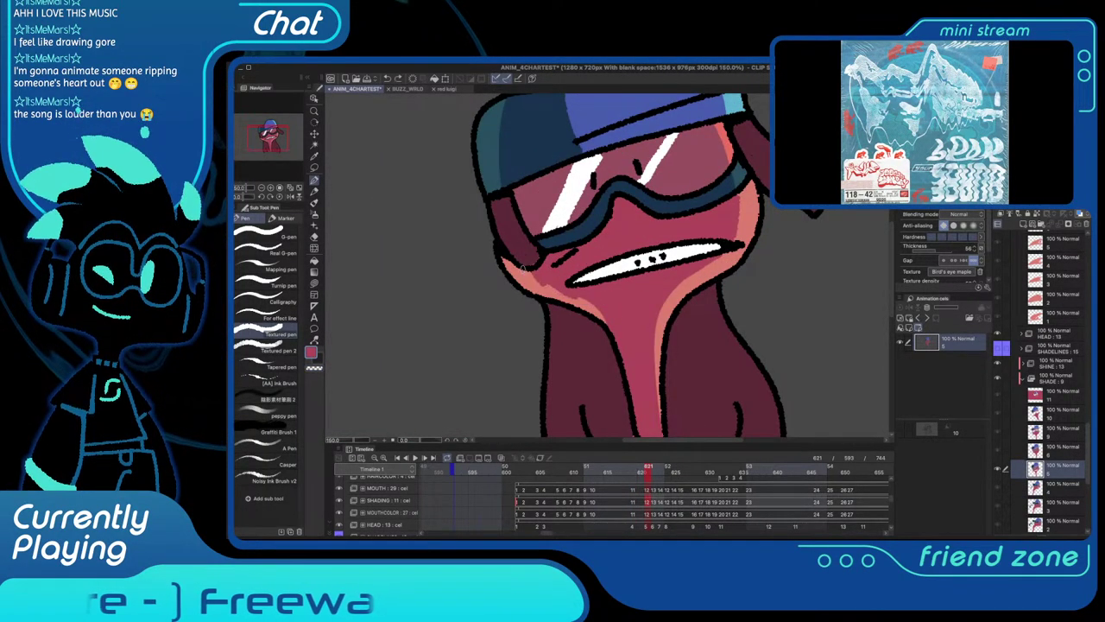
Play the rest of the animation from frame 621 to review the shading on the turned head
scroll(609, 286, down, 3)
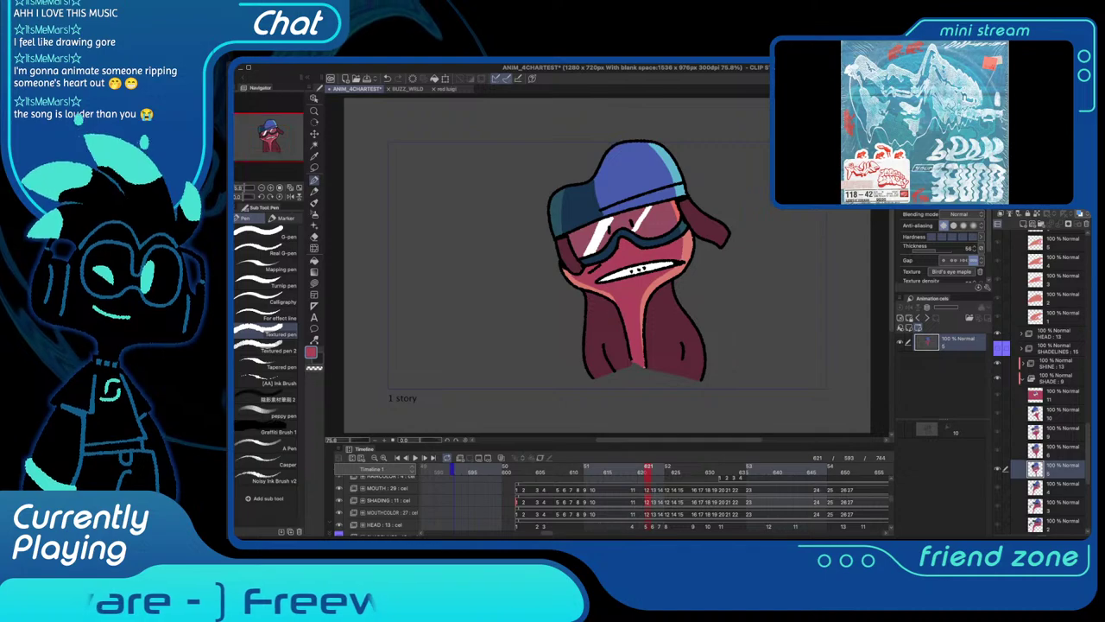
key(space)
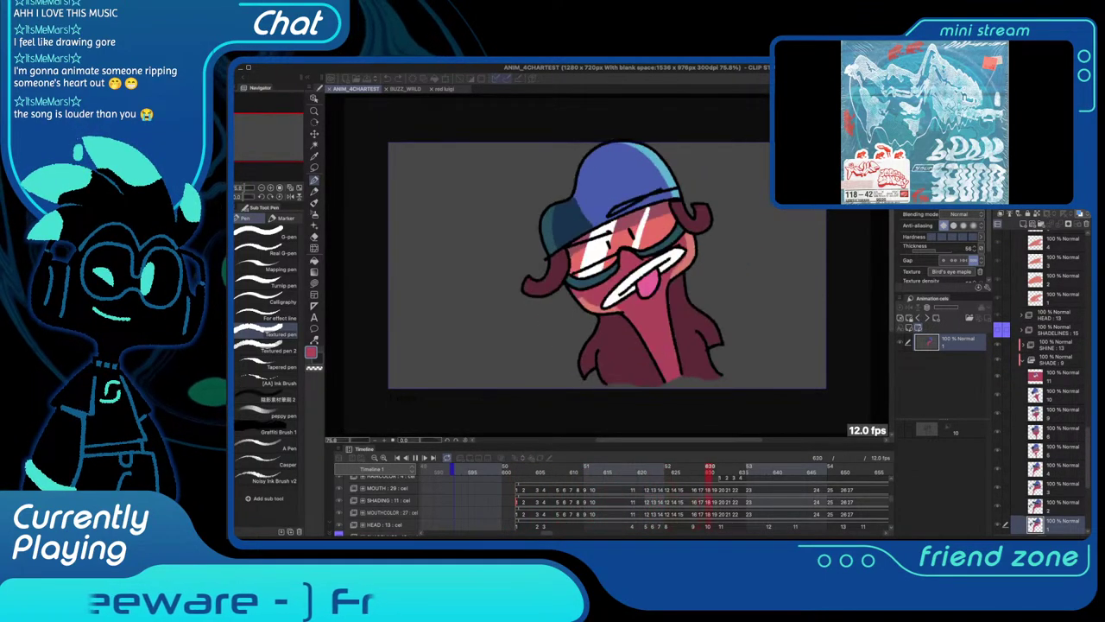
key(space)
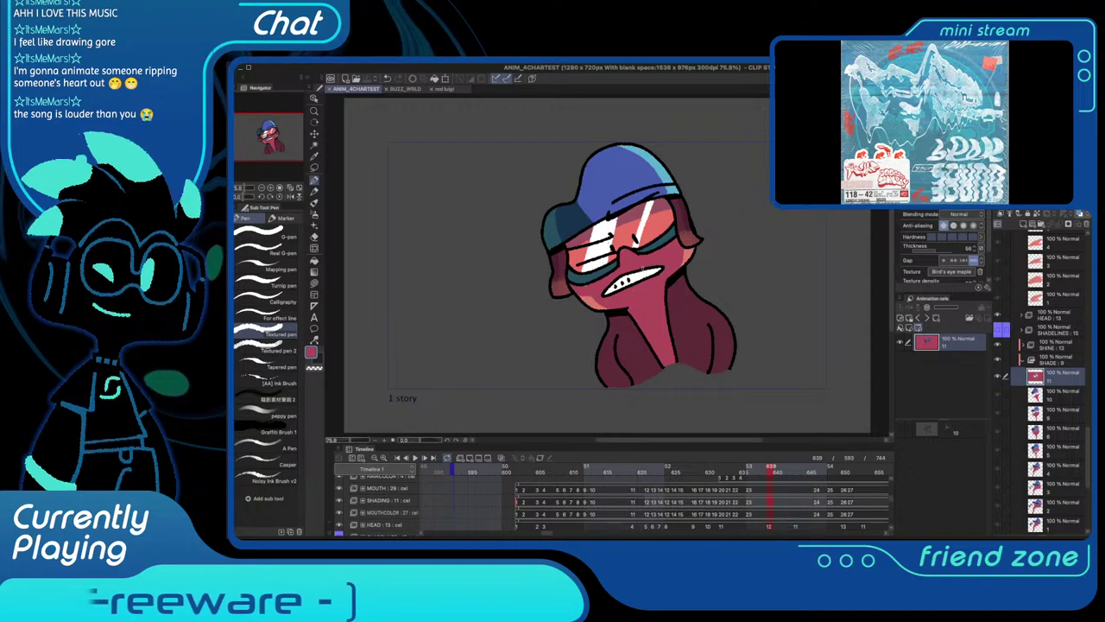
key(space)
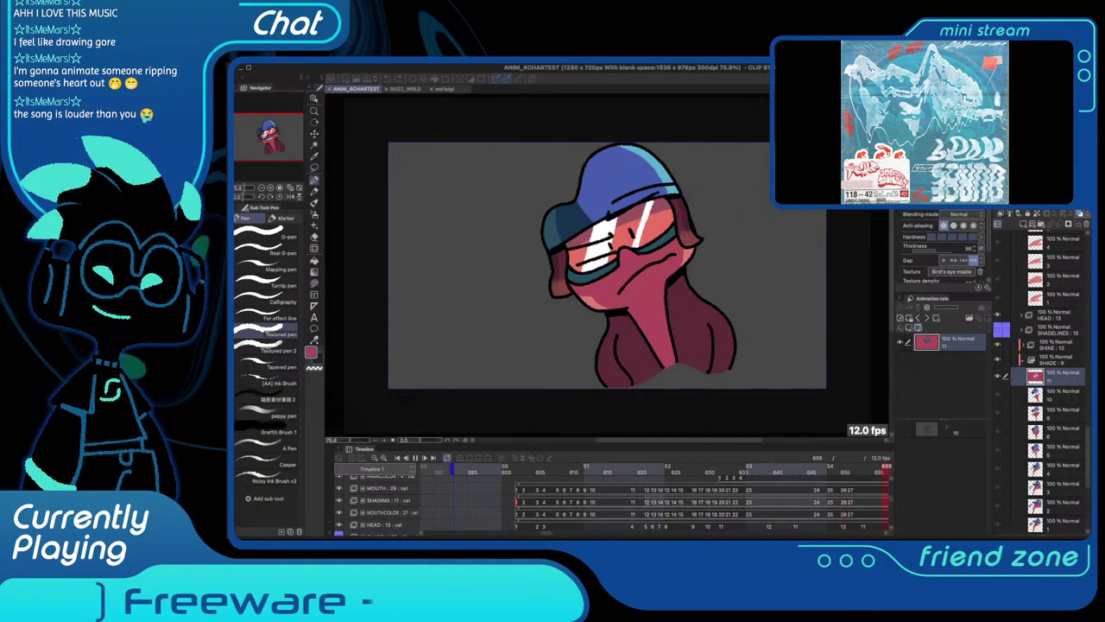
key(space)
Delete the leftover SHADING clip in the timeline after the end of the mouth animation
scroll(654, 501, left, 3)
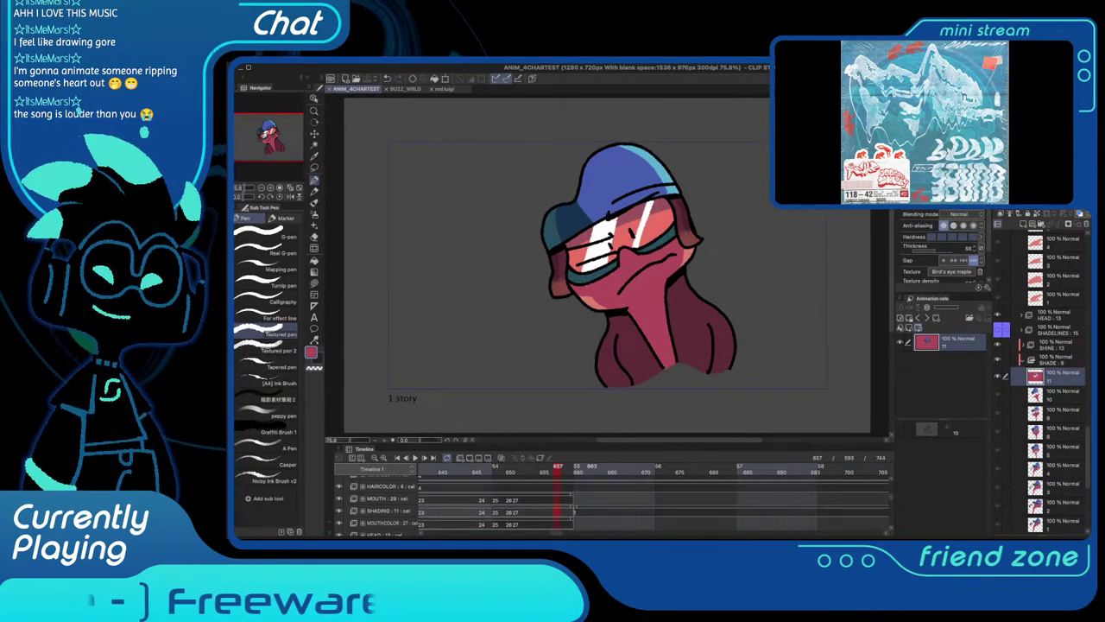
click(592, 510)
key(Delete)
Examine the shading on the side-profile head up close at frame 603 and play on to the turned head at frame 631
scroll(640, 502, left, 3)
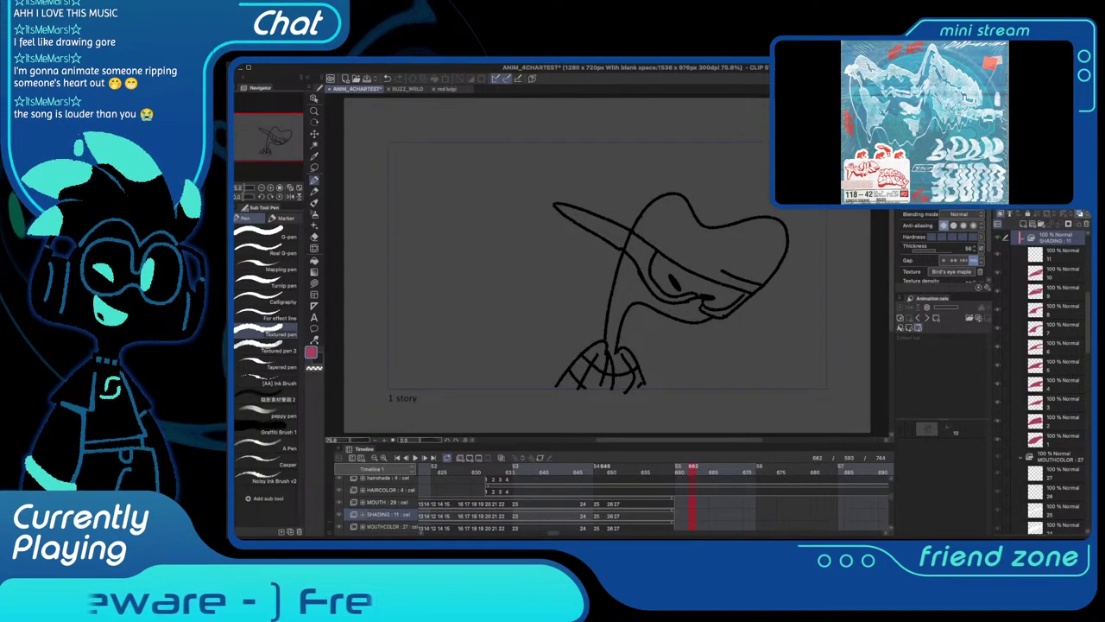
scroll(551, 511, left, 7)
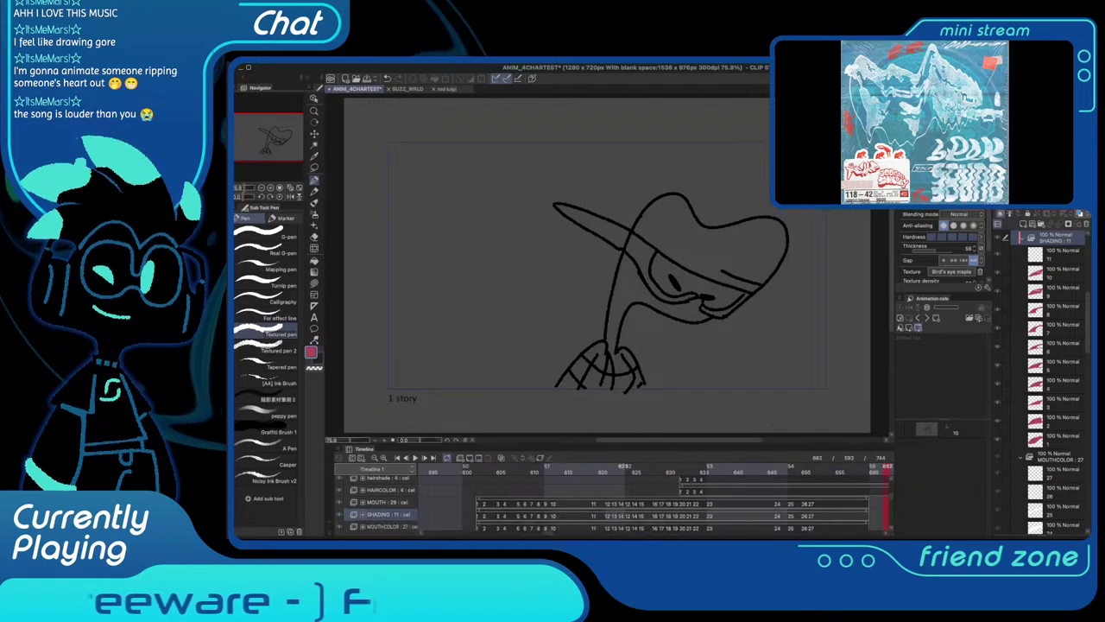
click(546, 514)
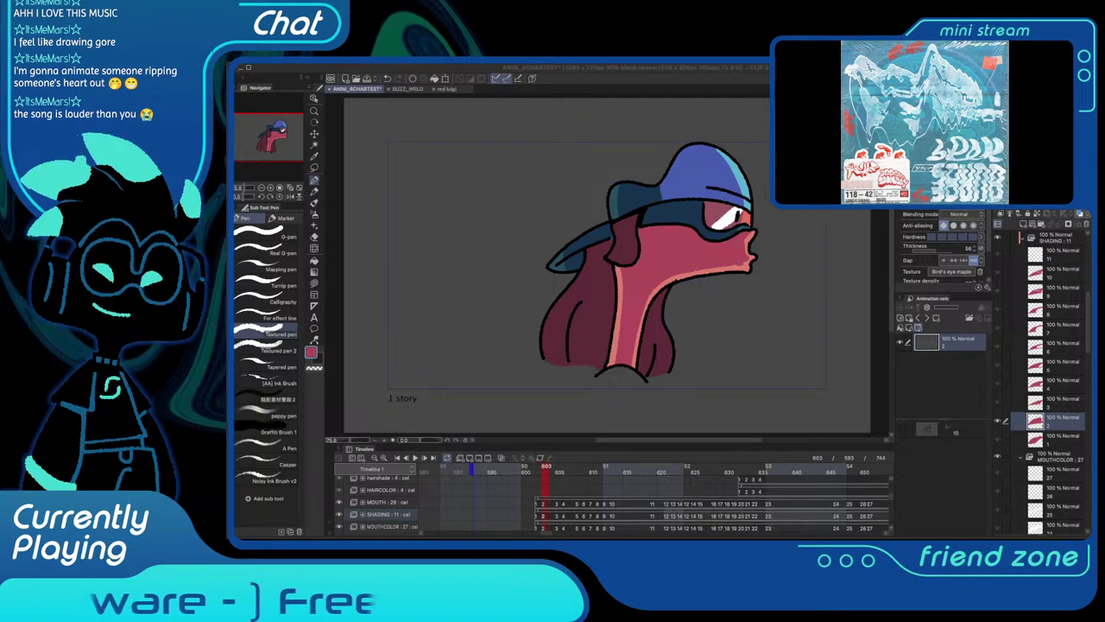
scroll(601, 275, up, 5)
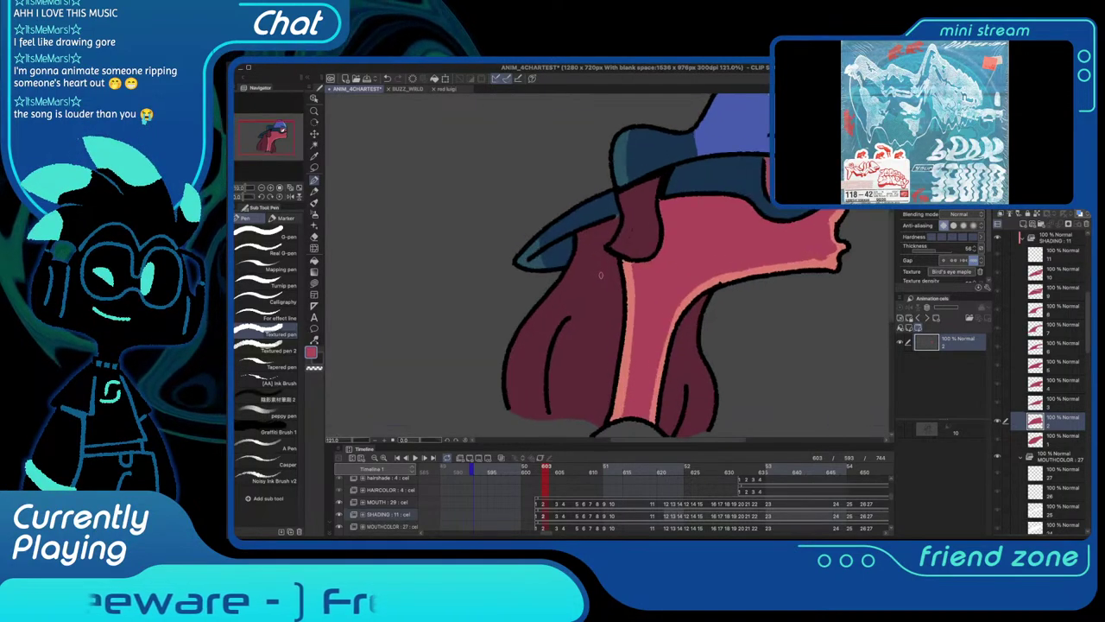
scroll(600, 275, up, 2)
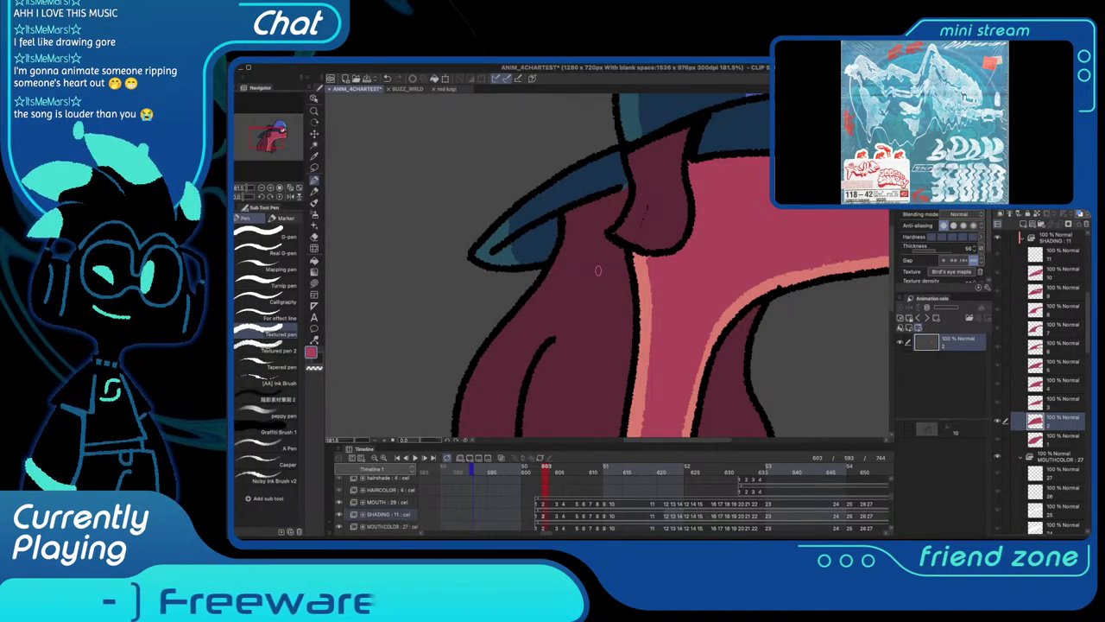
drag(706, 208, 626, 211)
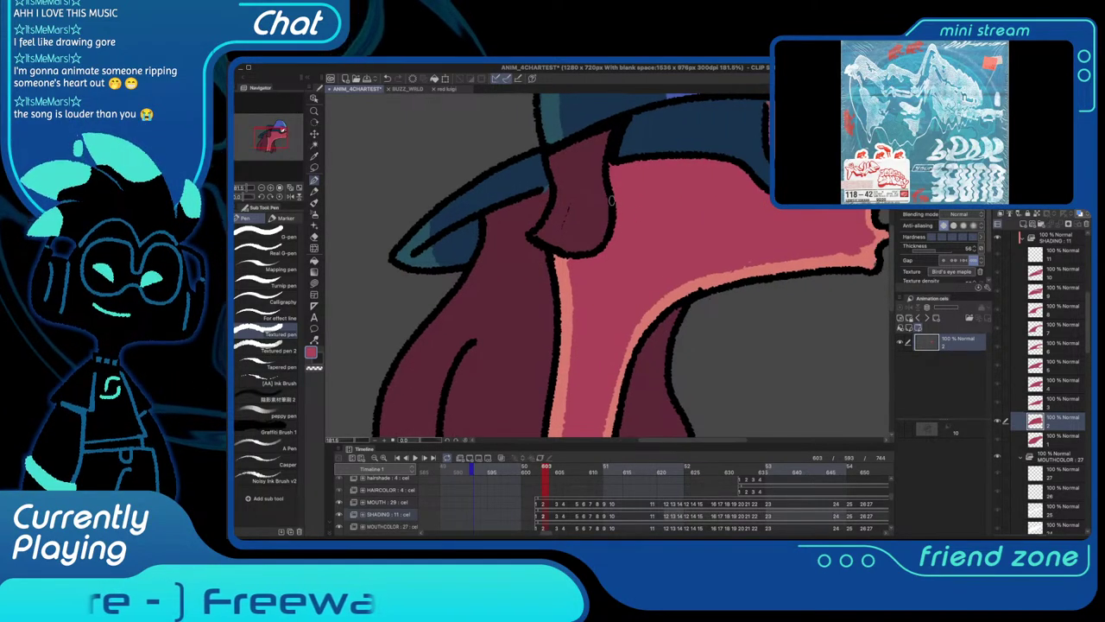
shift+super+click(593, 210)
key(super+minus)
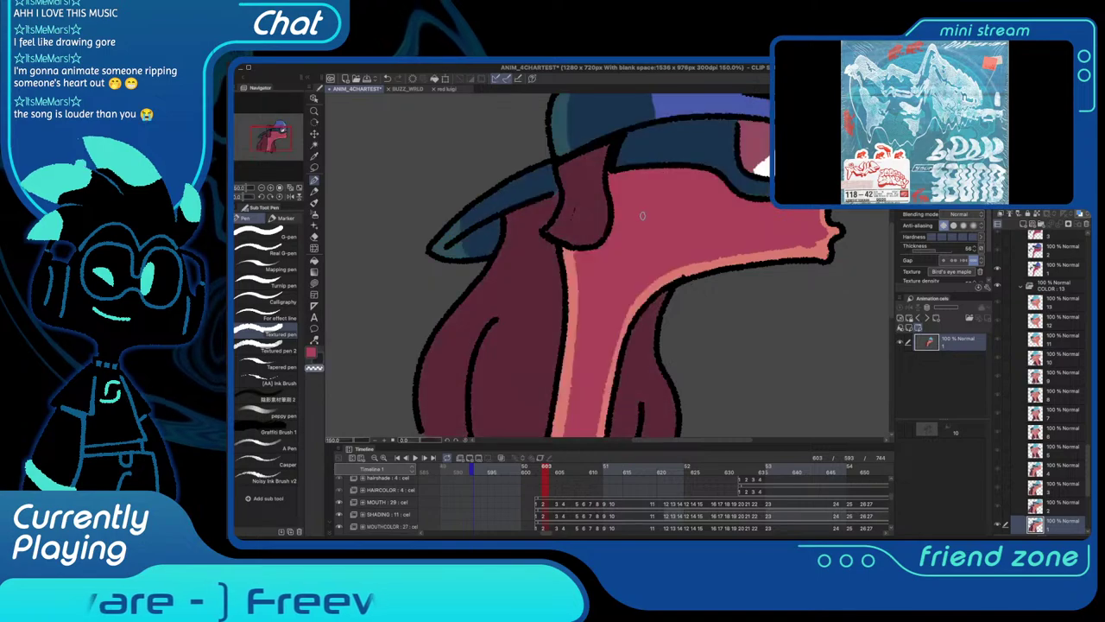
key(super+minus)
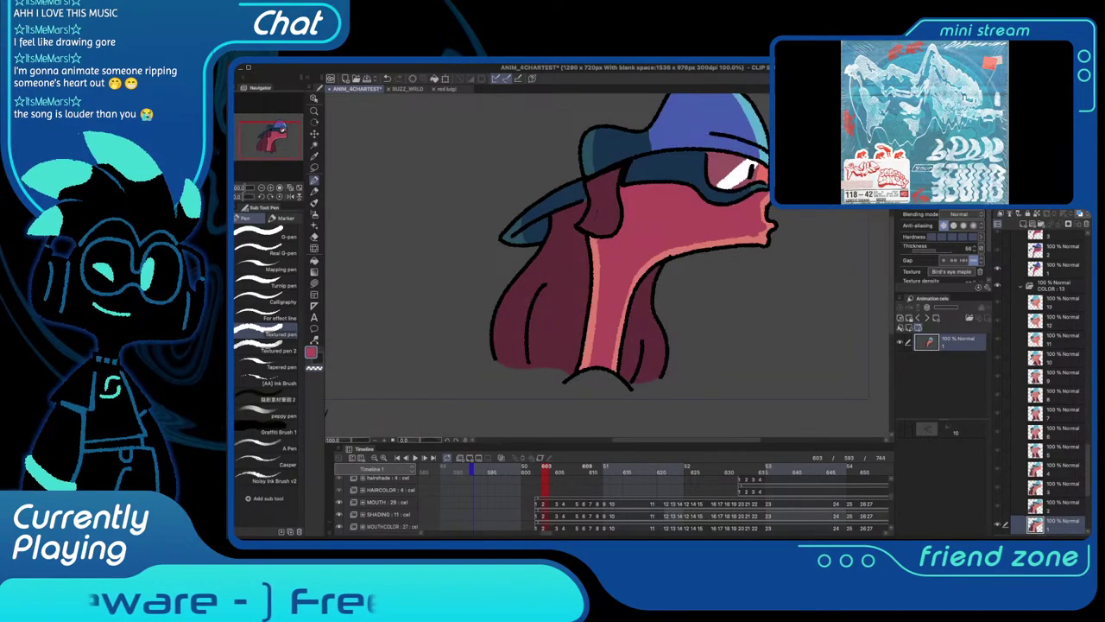
key(space)
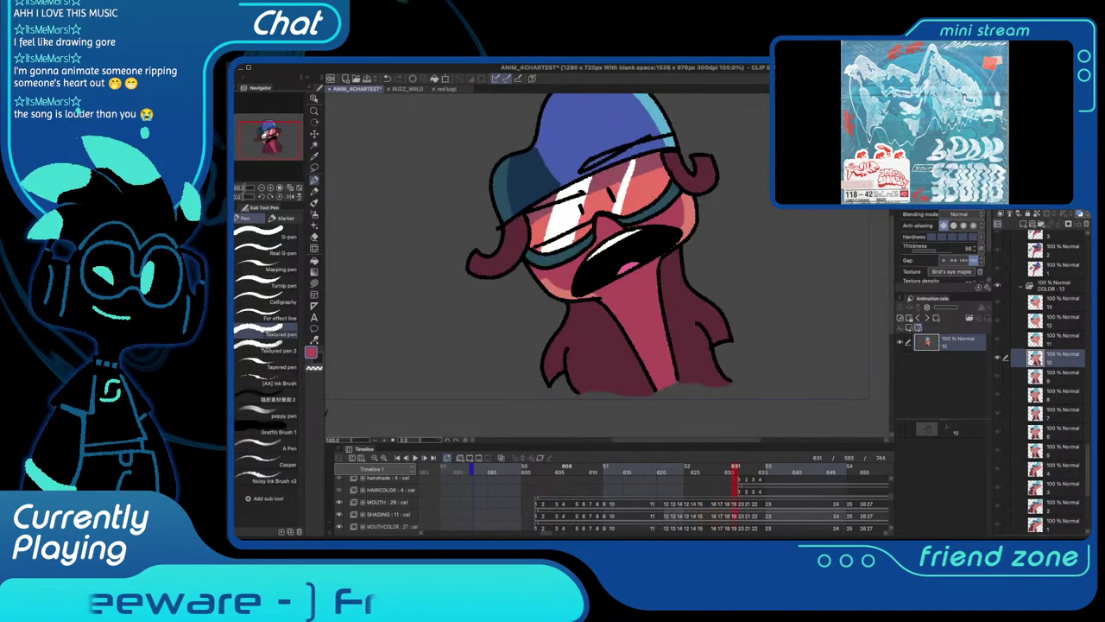
key(Left)
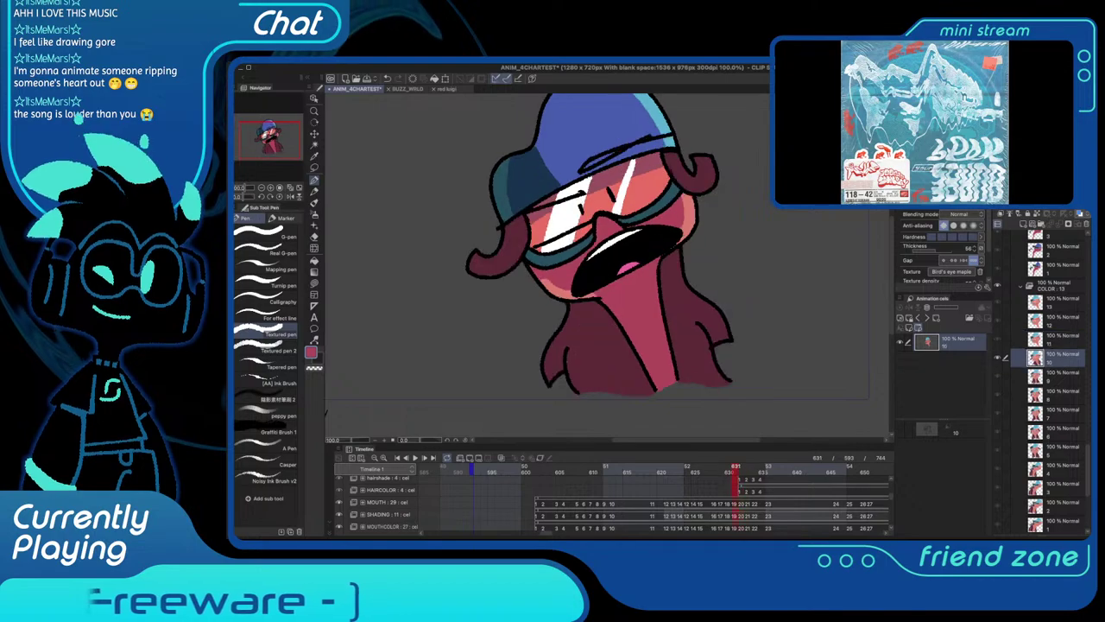
Enlarge the timeline area to bring the hair tracks into view and fit the whole canvas in its window
mouse_move(704, 444)
mouse_down()
mouse_move(704, 406)
mouse_move(686, 431)
mouse_move(706, 431)
mouse_move(674, 431)
mouse_move(687, 431)
mouse_up()
key(super+0)
scroll(682, 475, right, 2)
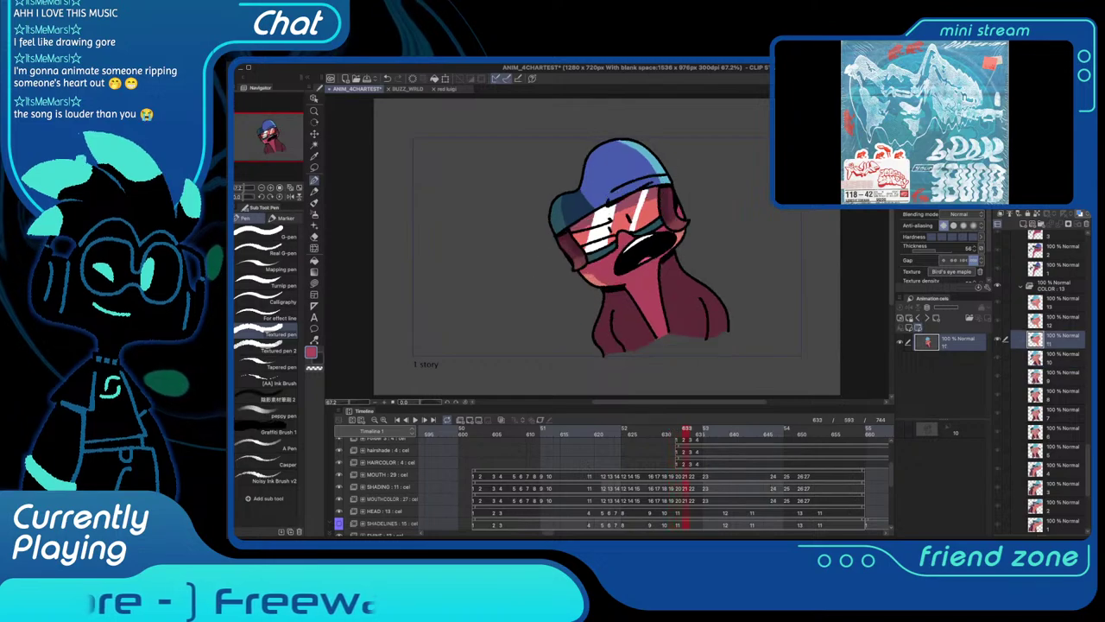
scroll(682, 480, up, 1)
scroll(604, 484, up, 1)
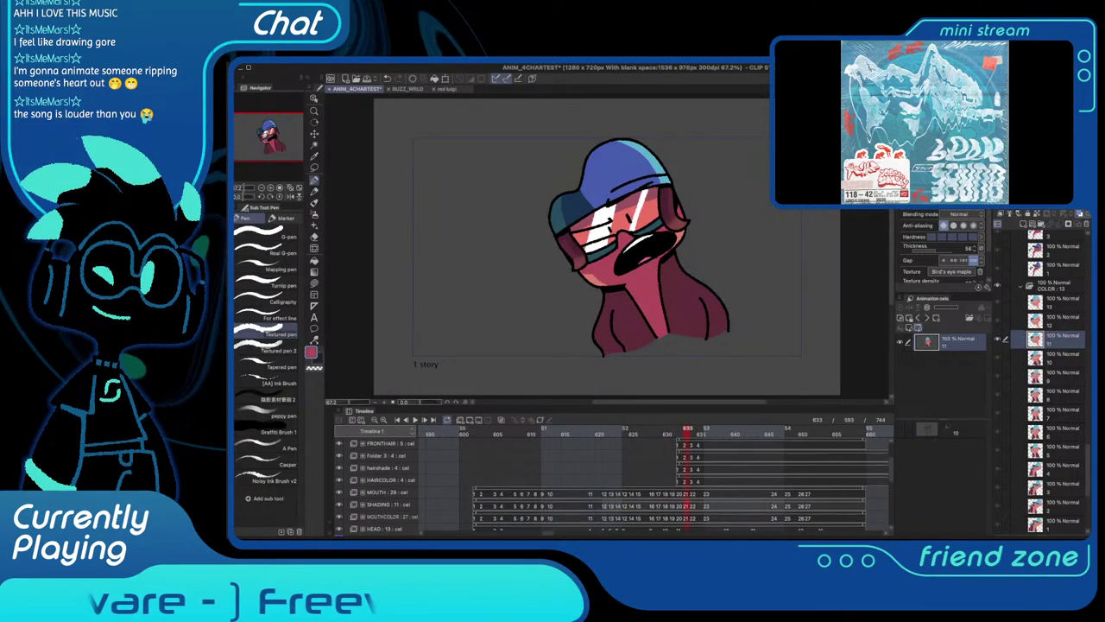
Play the animation with the FRONTHAIR, Folder 3, hairshade and HAIRCOLOR tracks hidden, and show these tracks again
click(338, 479)
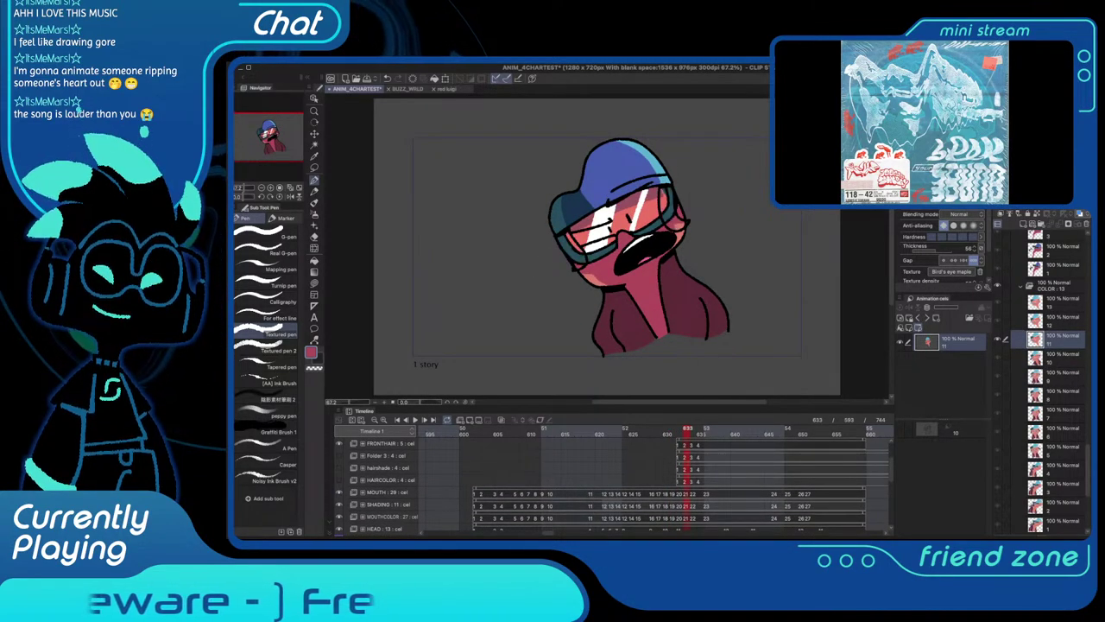
drag(689, 431, 602, 430)
key(space)
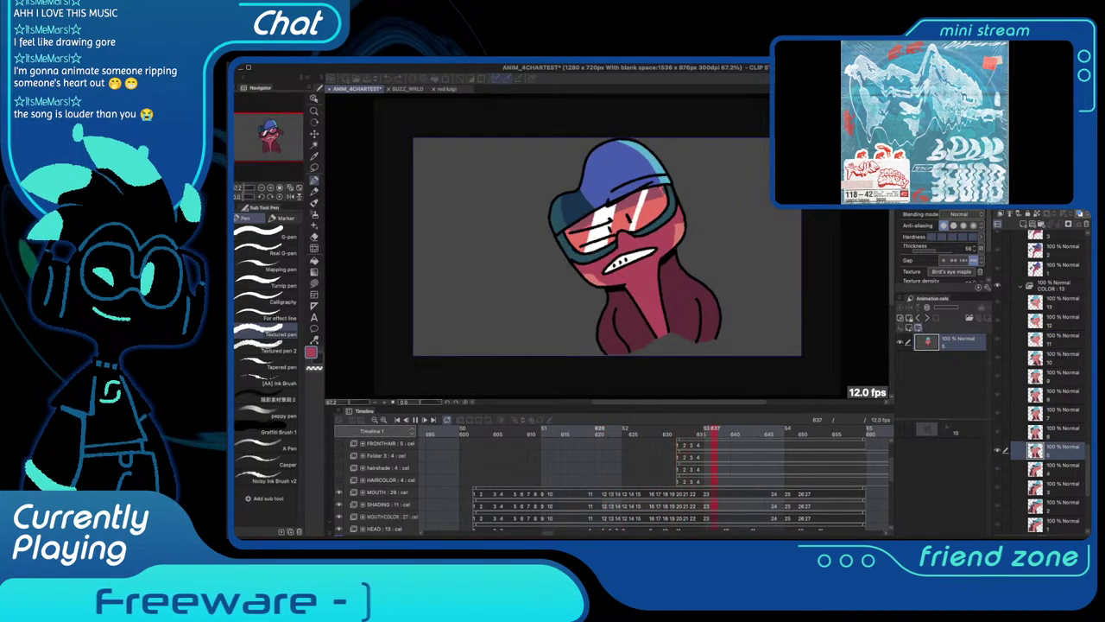
key(space)
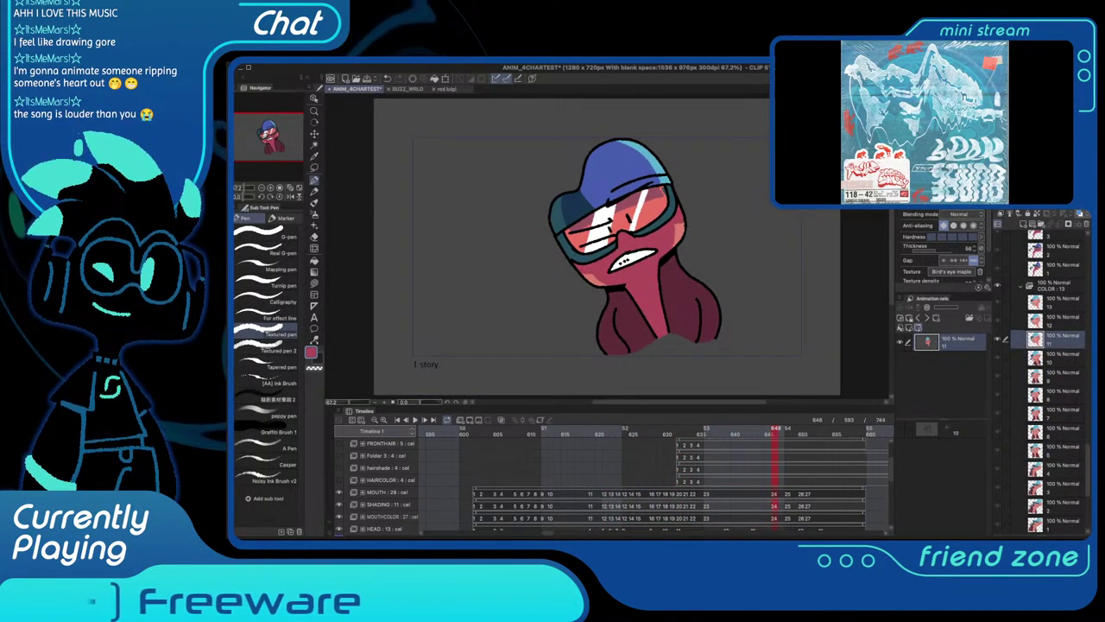
scroll(604, 471, right, 1)
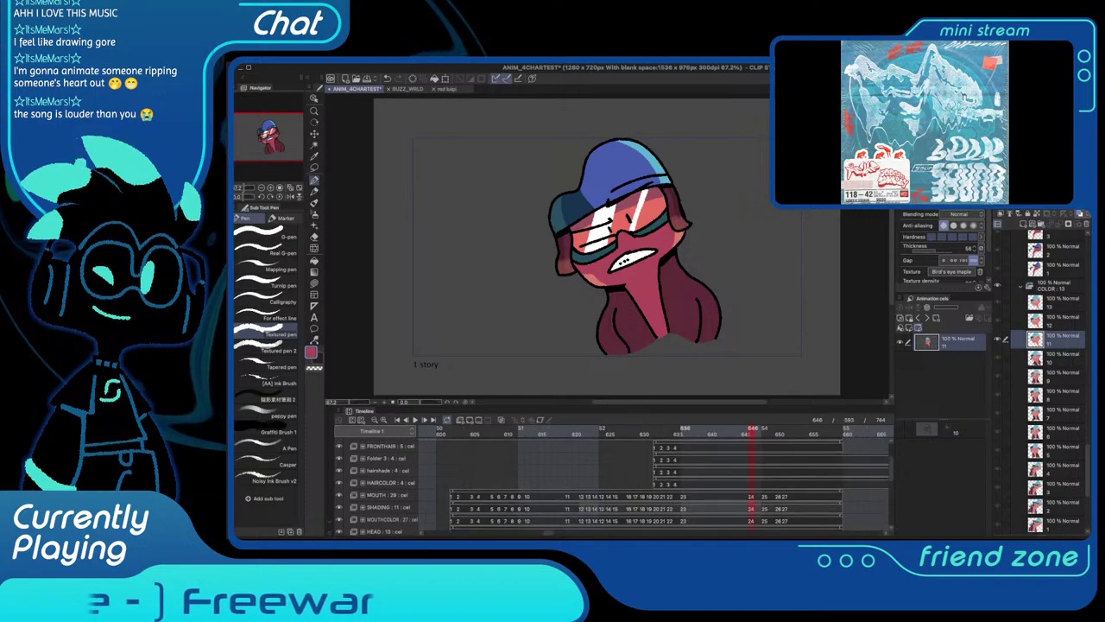
Play the animation from frame 630 to frame 657 to review the turned head with its hair
drag(672, 431, 651, 431)
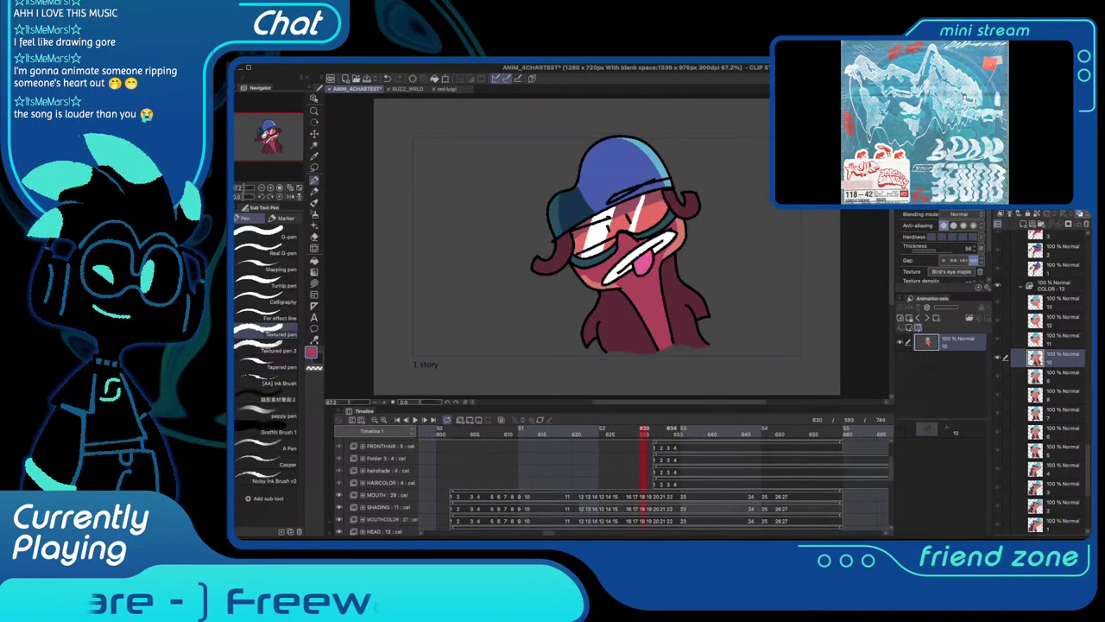
key(space)
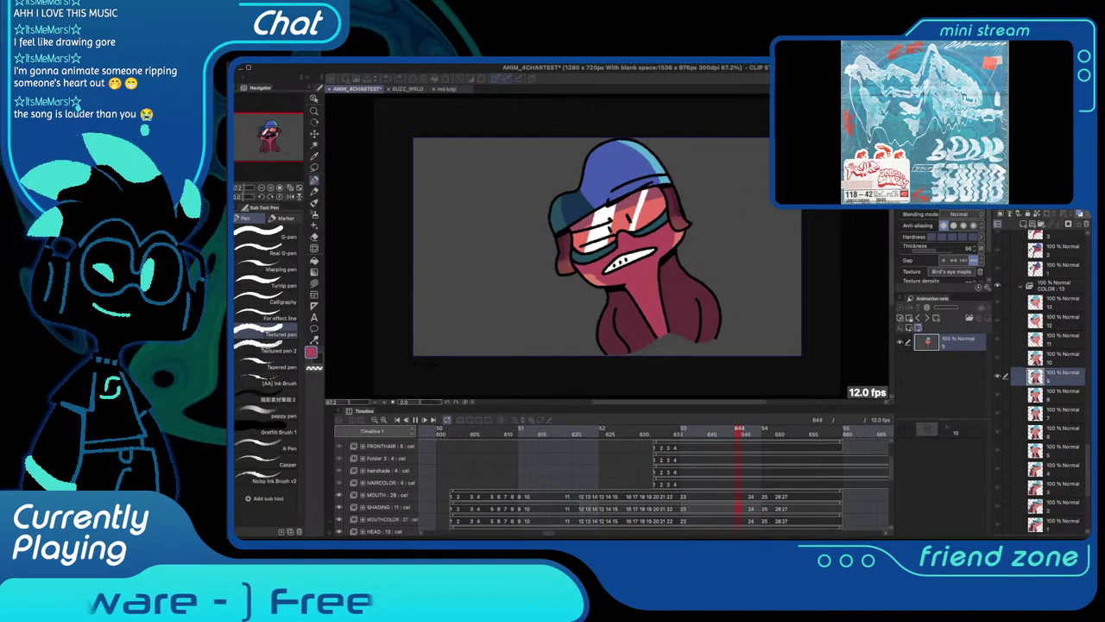
key(space)
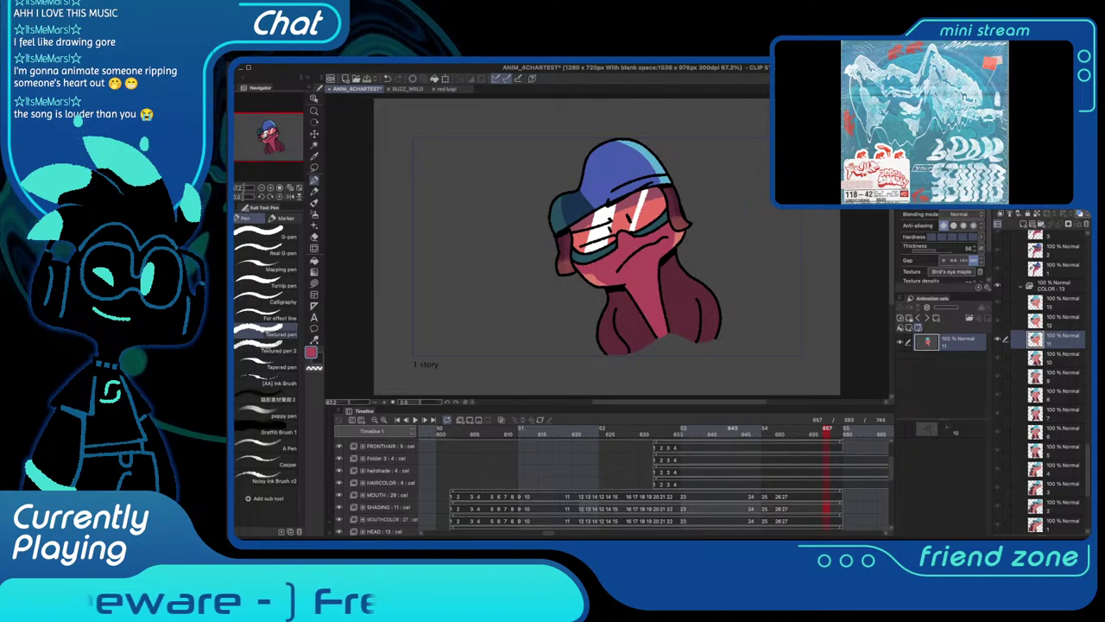
Cover the stray light teal mark on the cap's brim at frame 652 with the cap's blue on SHADE cel 11
key(space)
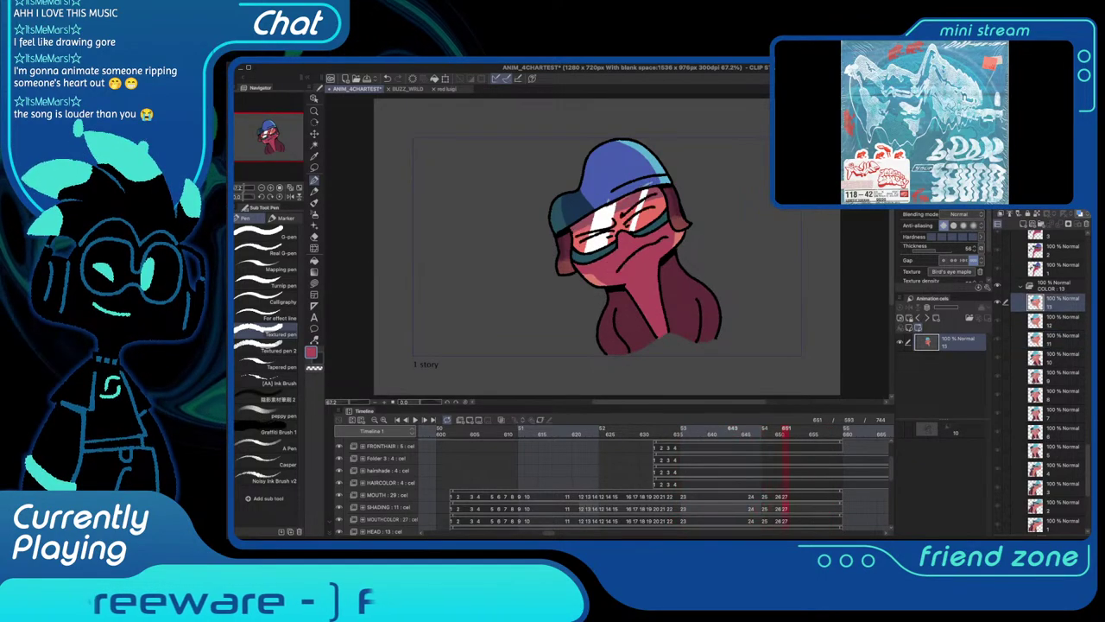
scroll(644, 188, up, 2)
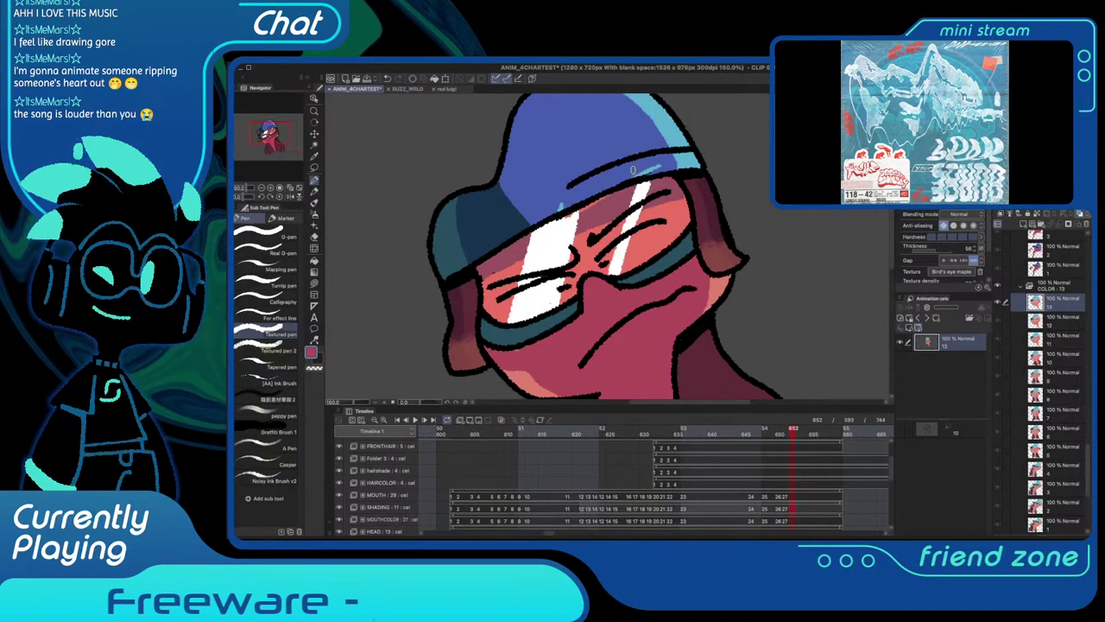
shift+super+click(634, 170)
alt+click(651, 162)
drag(658, 164, 639, 171)
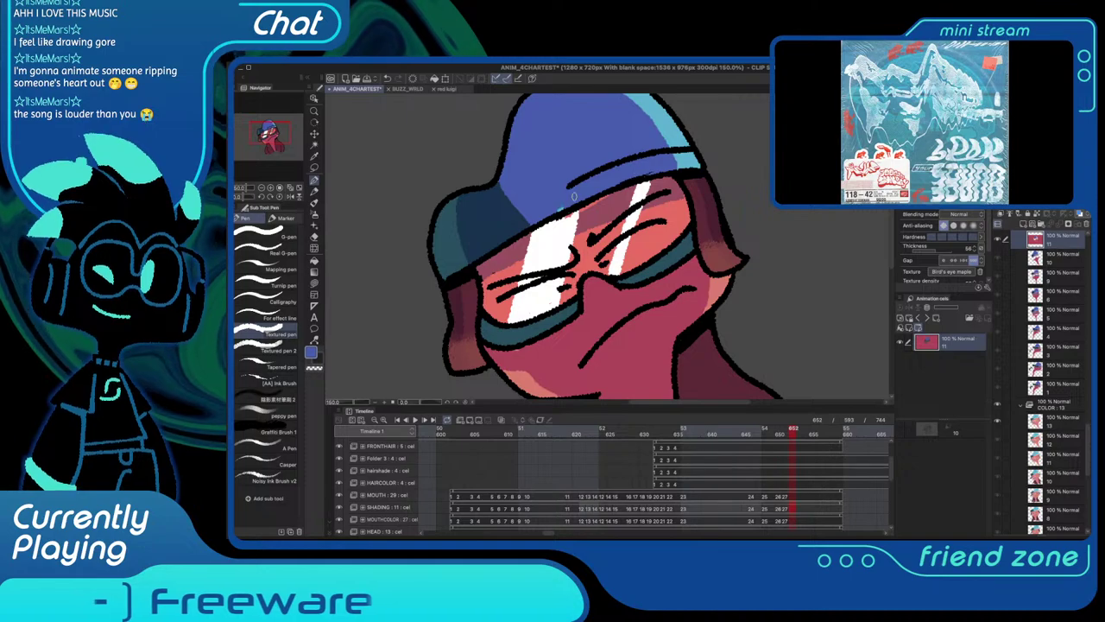
scroll(590, 184, down, 5)
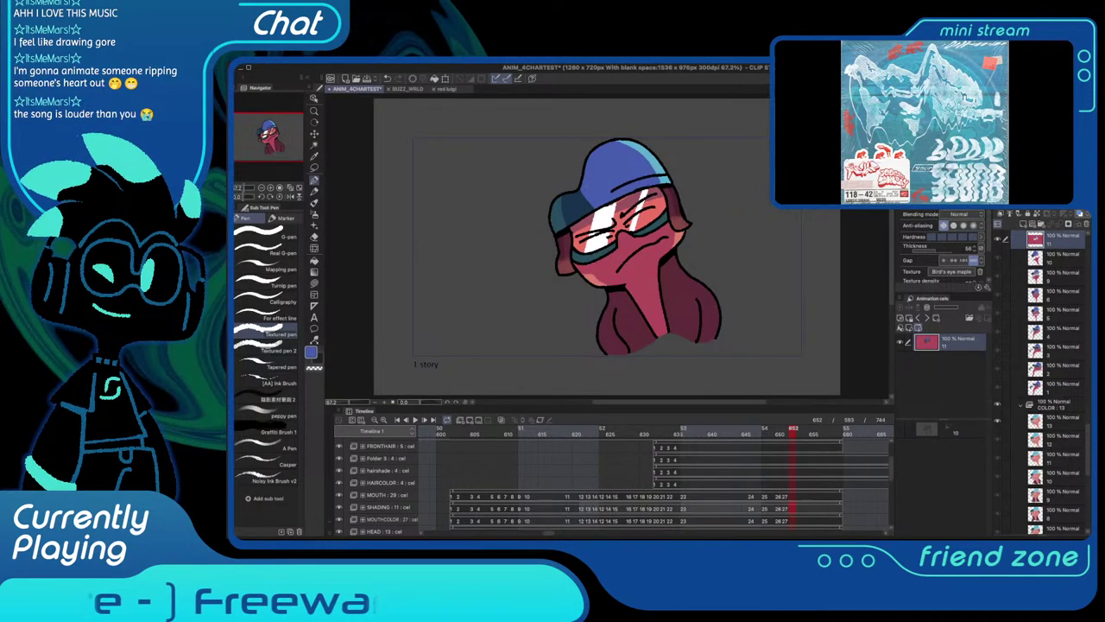
Retouch the dark pink shading between the white glare stripes on the glasses at frame 652, and save the file
scroll(605, 192, up, 2)
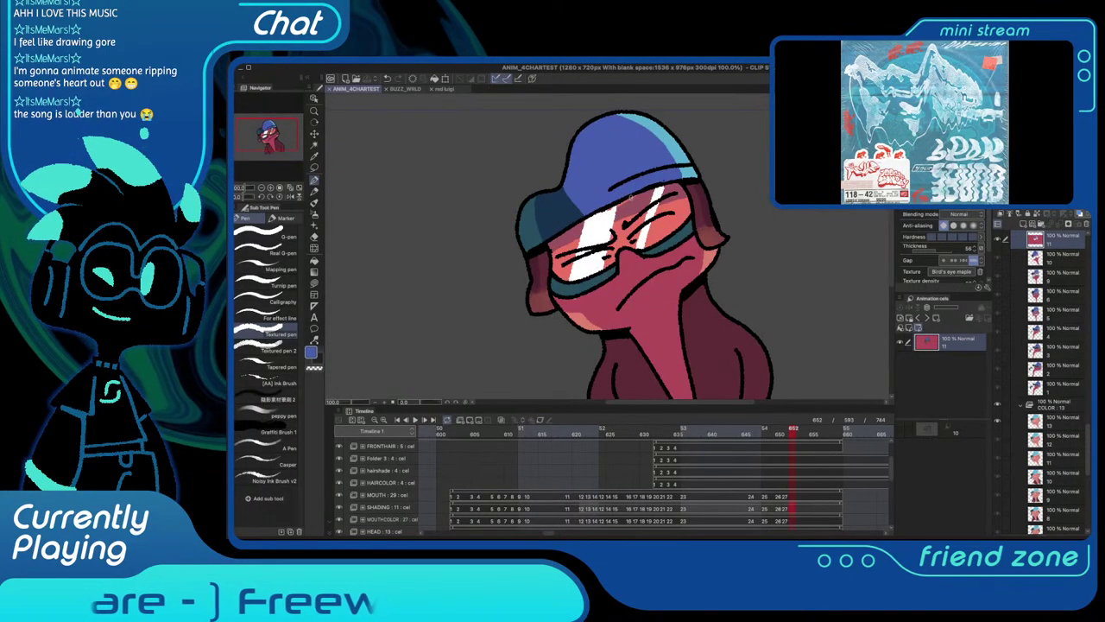
scroll(608, 198, up, 2)
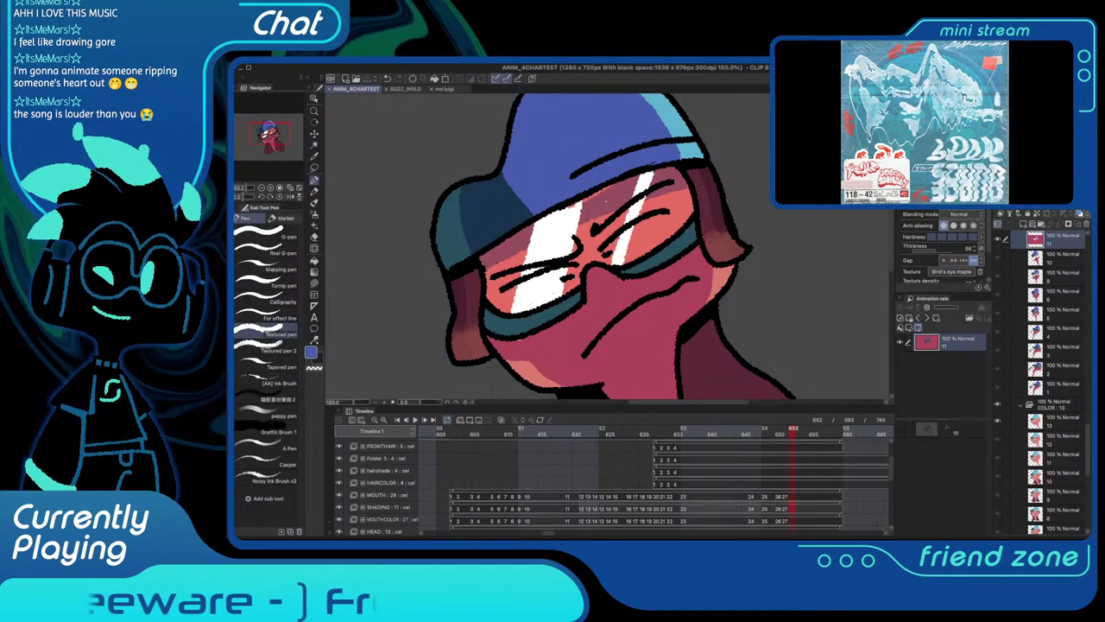
drag(611, 191, 584, 203)
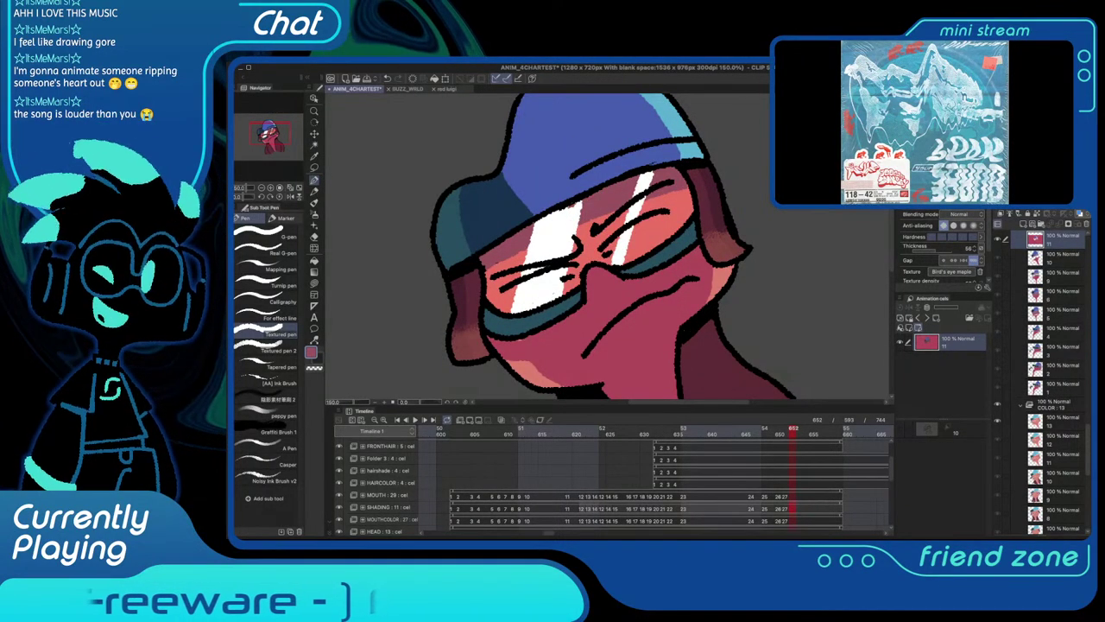
shift+super+click(563, 226)
alt+click(563, 224)
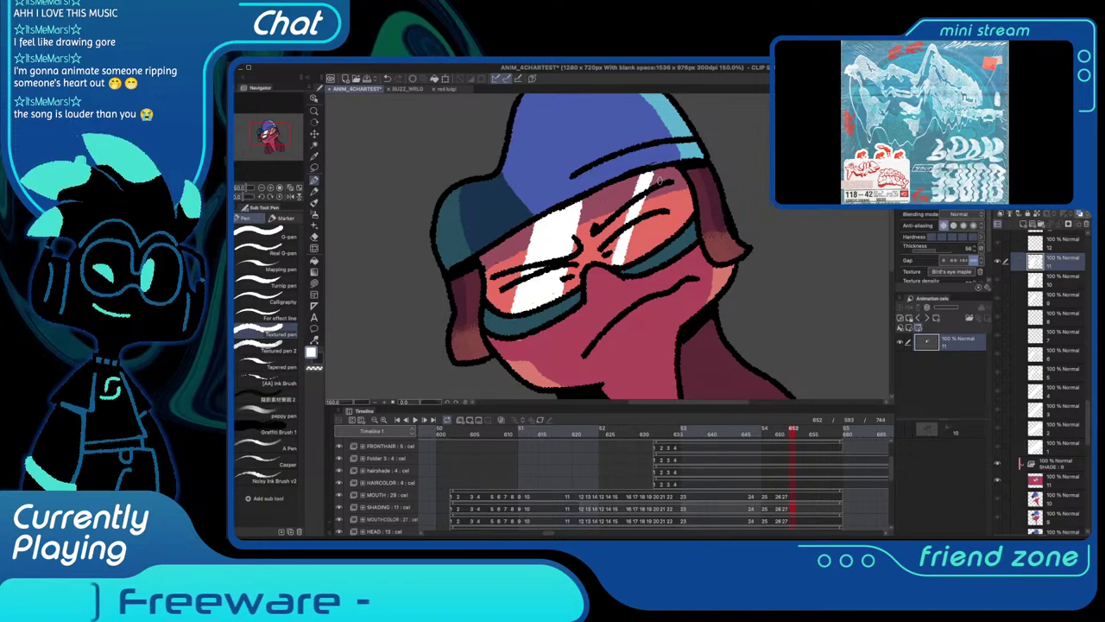
key(ctrl+0)
key(ctrl+s)
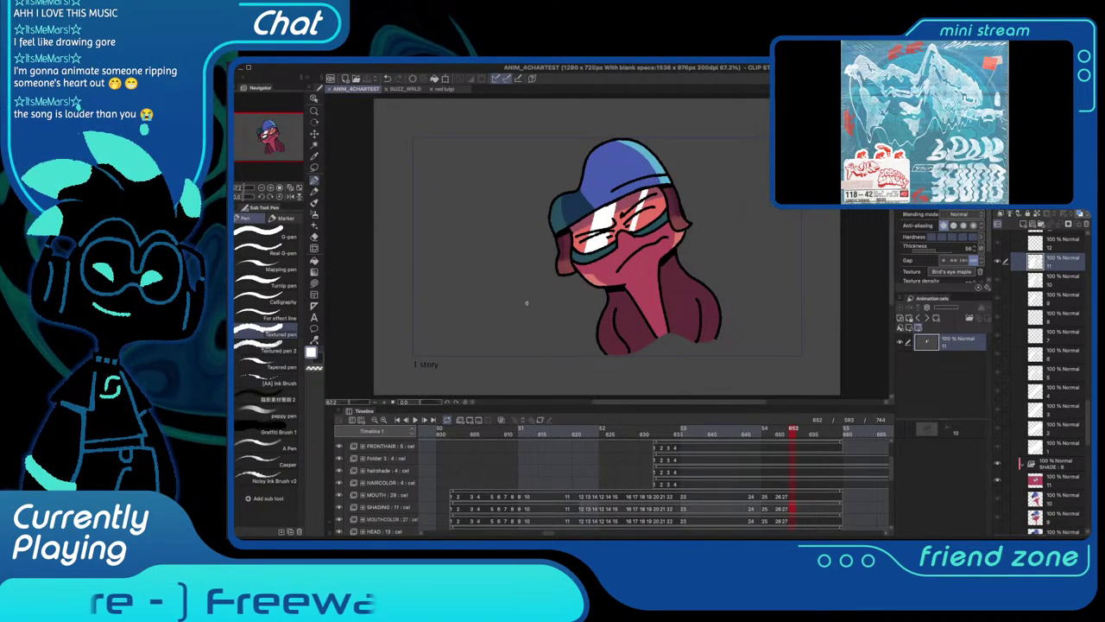
Play the scene twice from around frame 601 to review the cleaned-up shading
click(455, 431)
key(space)
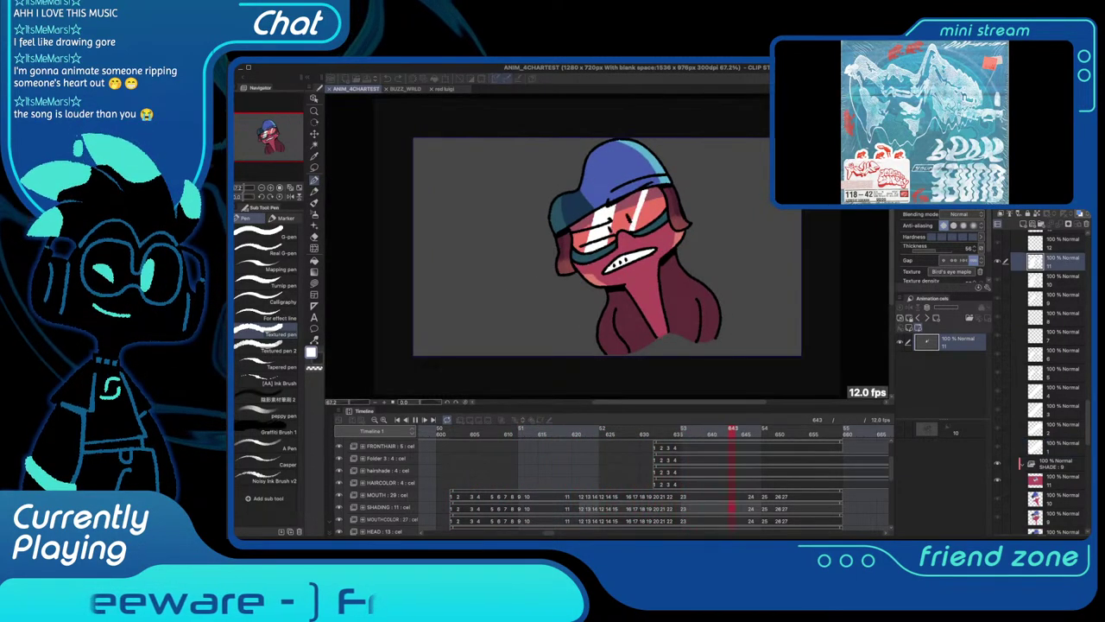
key(space)
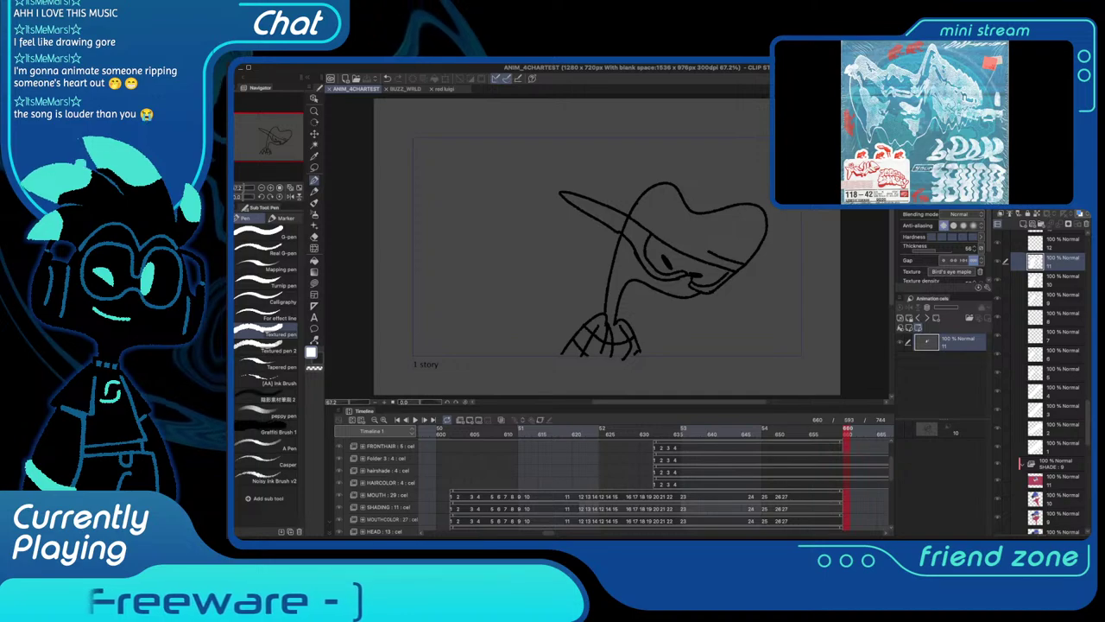
drag(480, 430, 454, 430)
key(space)
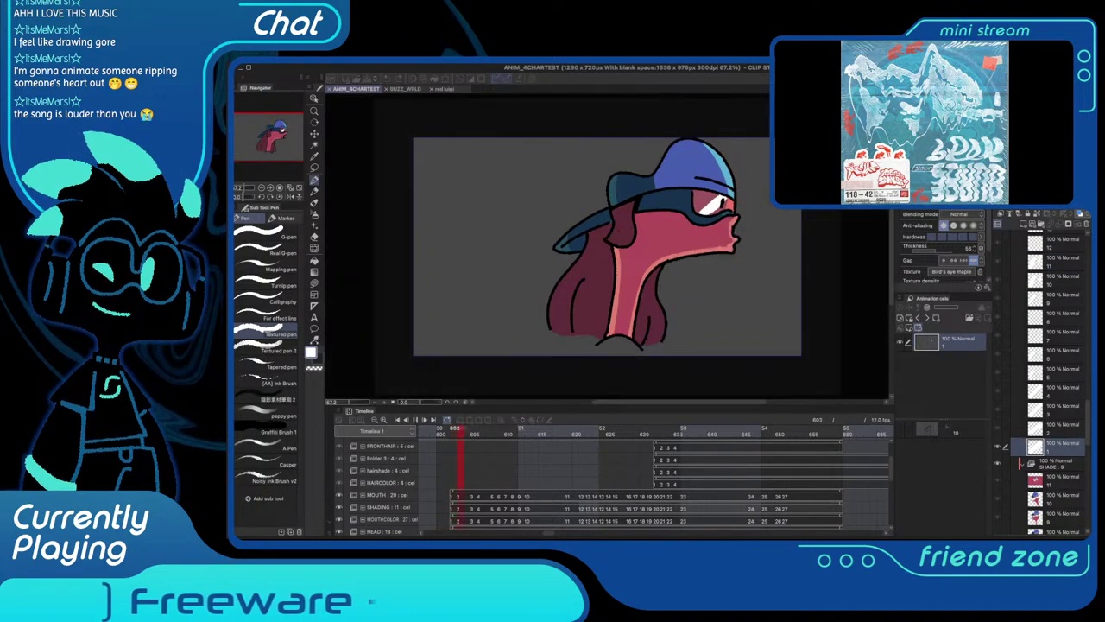
key(space)
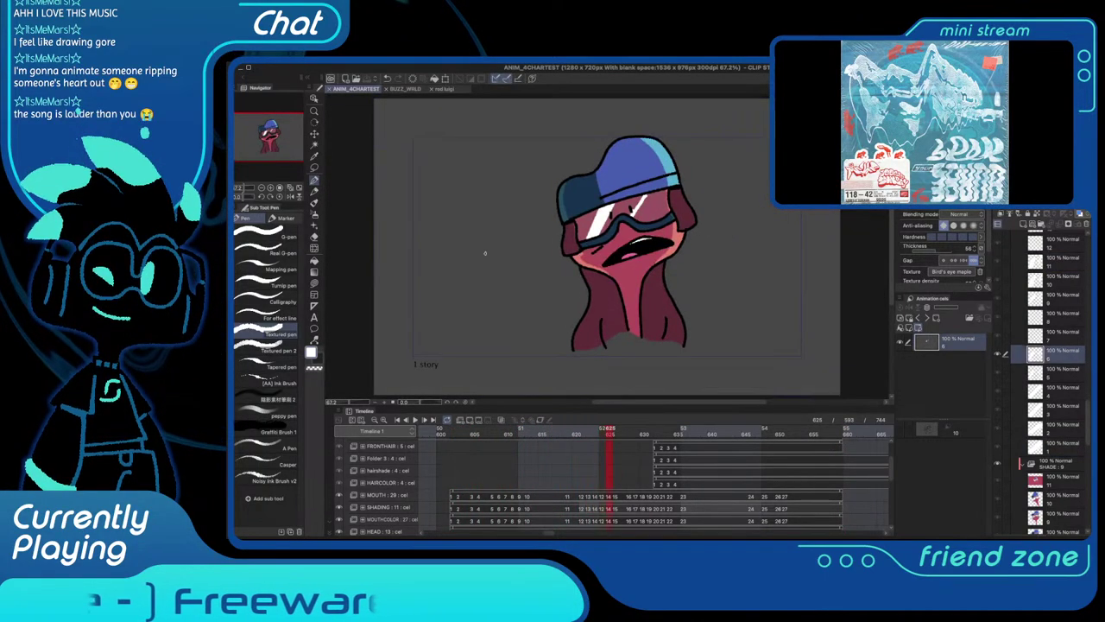
Sample the dark maroon of the cap's ear flap at frame 635 and patch the flap's upper edge under the brim
scroll(563, 252, up, 2)
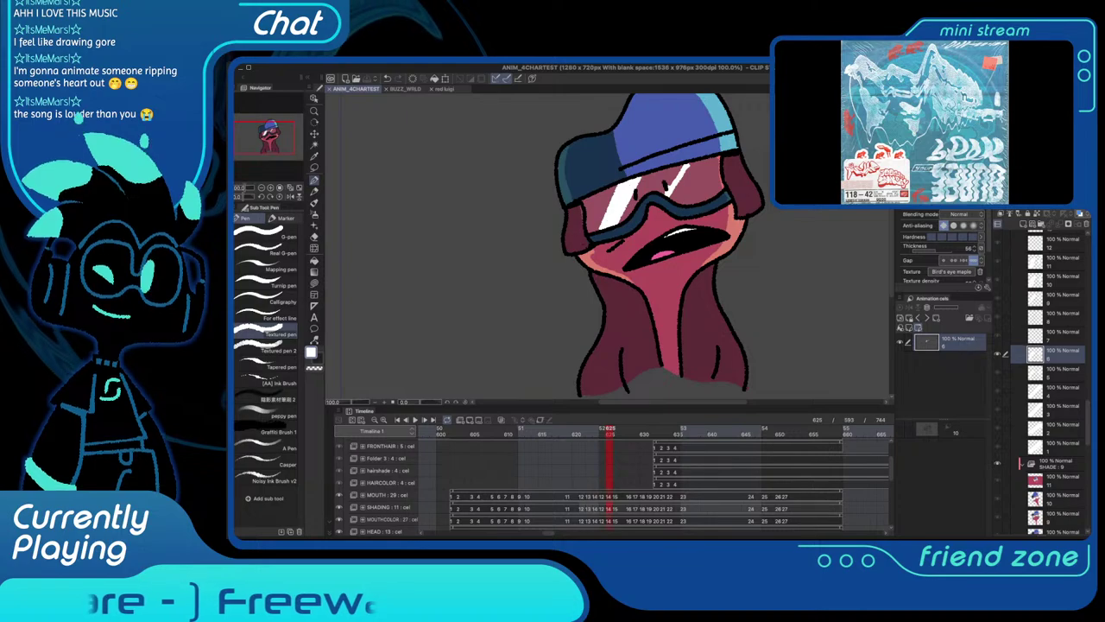
shift+super+click(583, 235)
click(676, 430)
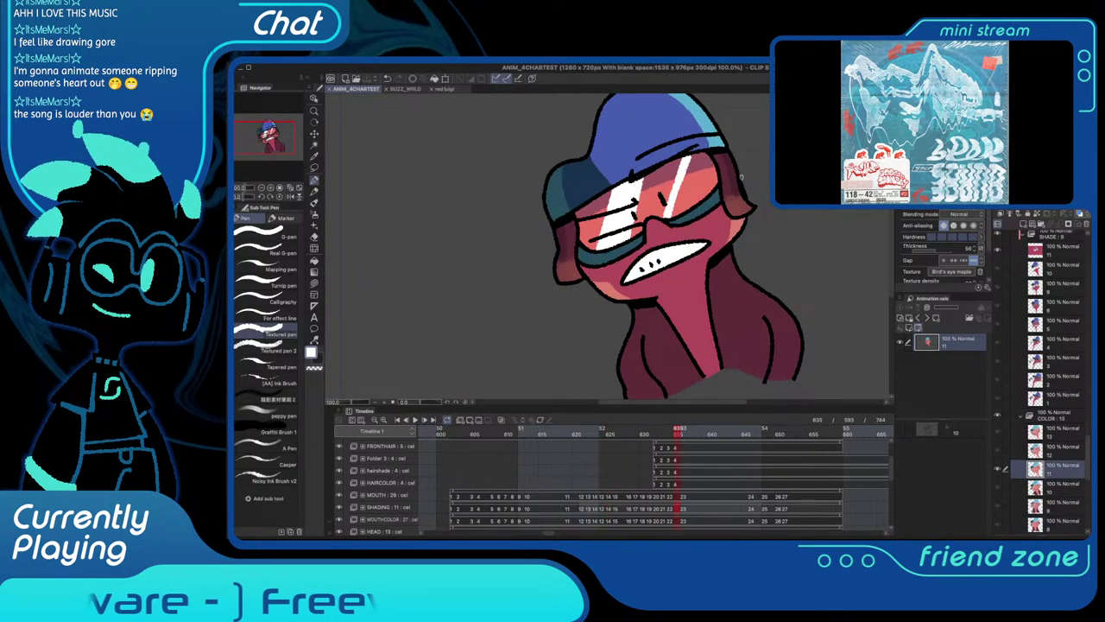
scroll(740, 177, up, 2)
alt+click(719, 151)
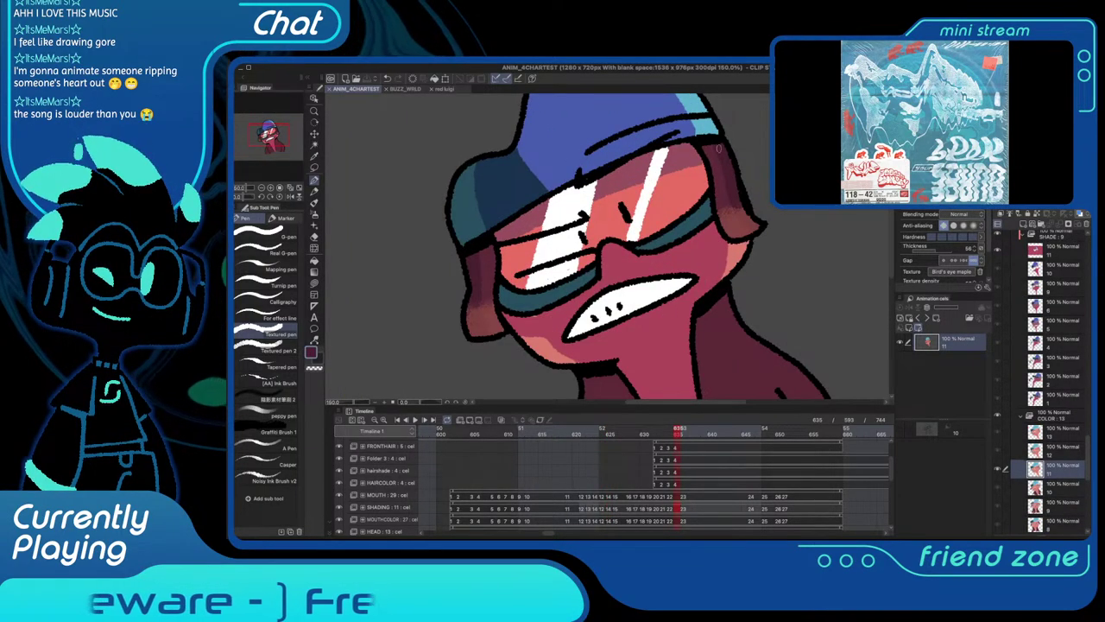
drag(718, 148, 709, 151)
shift+super+click(725, 158)
Draw maroon shading strokes on the ear flap beside the glasses at frame 627 on SHADE cel 6
drag(638, 430, 623, 430)
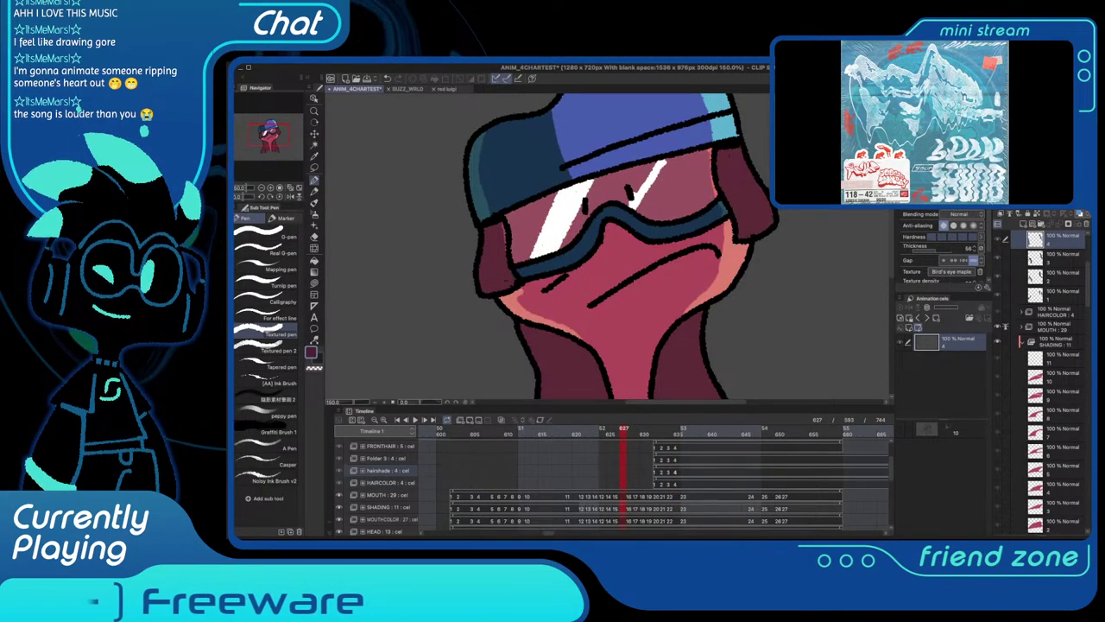
shift+super+click(693, 279)
drag(693, 280, 628, 291)
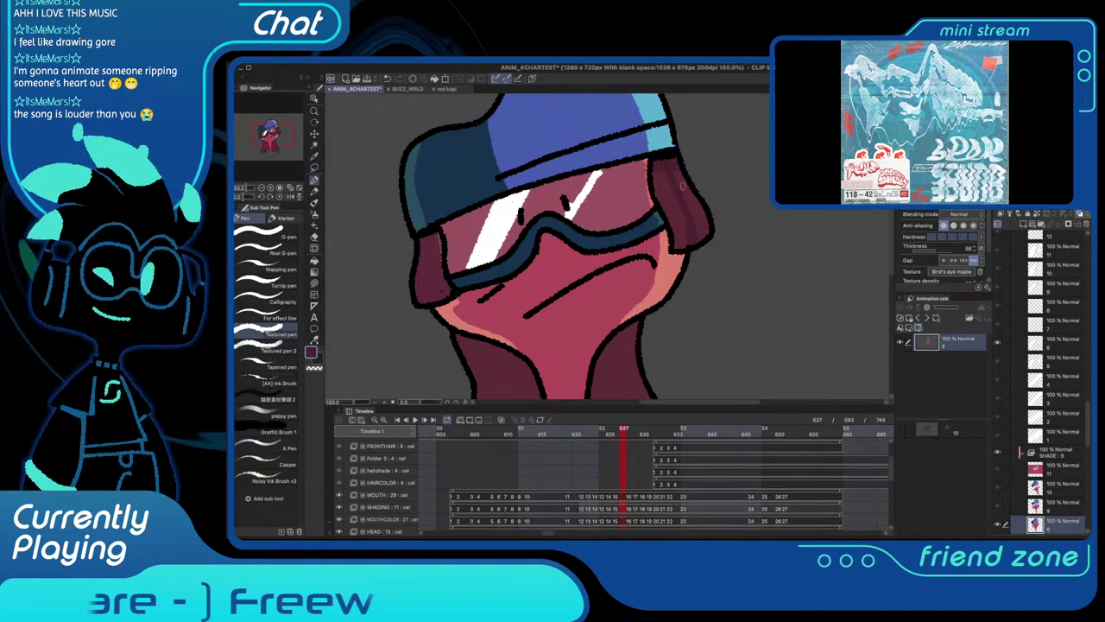
Collapse the SHINE, MOUTHCOLOR and SHADING animation folders in the layer list
scroll(1037, 371, up, 5)
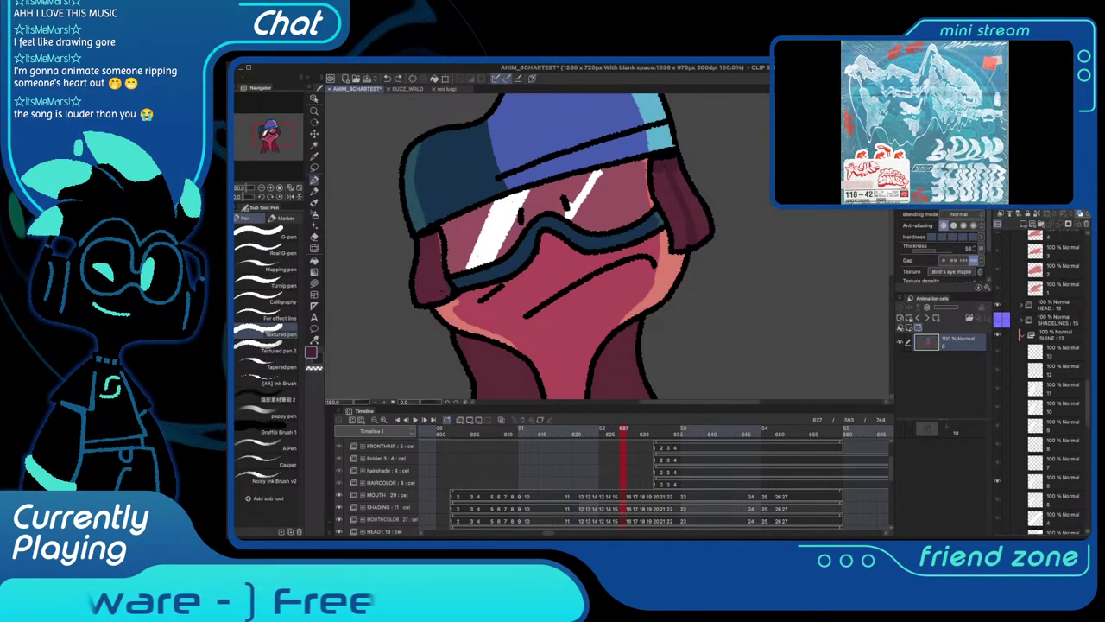
click(1023, 340)
scroll(1036, 371, up, 1)
scroll(1040, 380, up, 8)
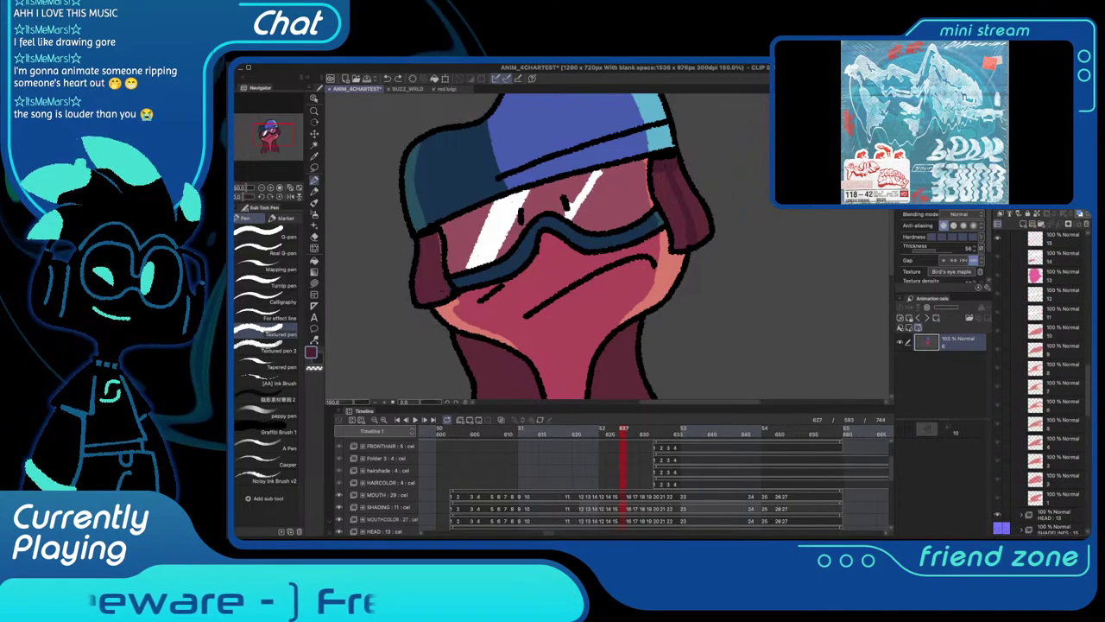
scroll(1040, 380, up, 5)
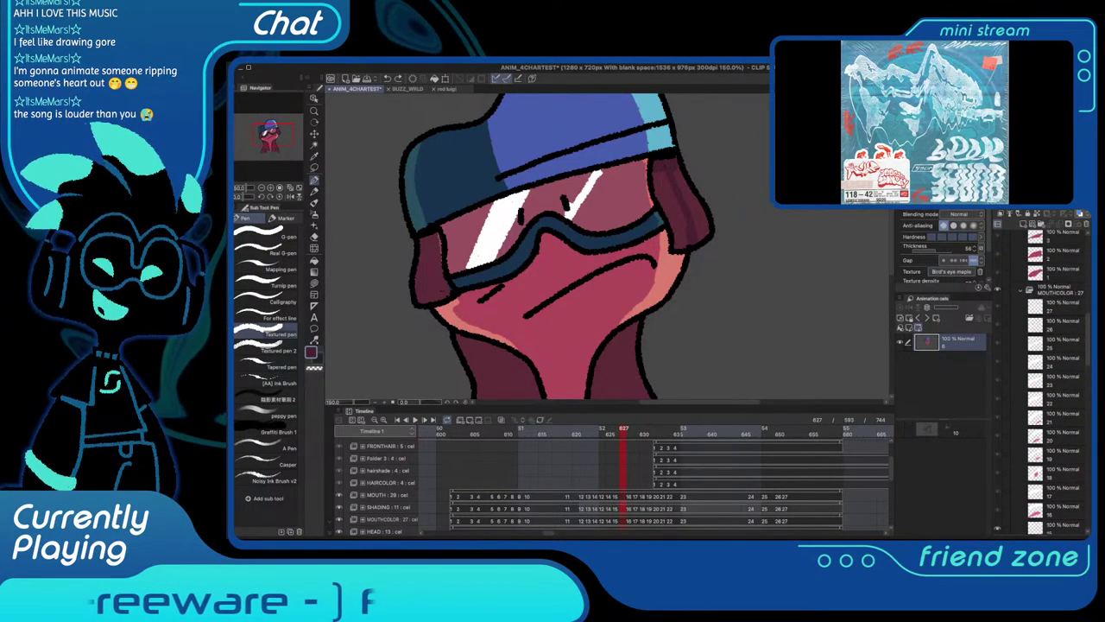
click(1021, 376)
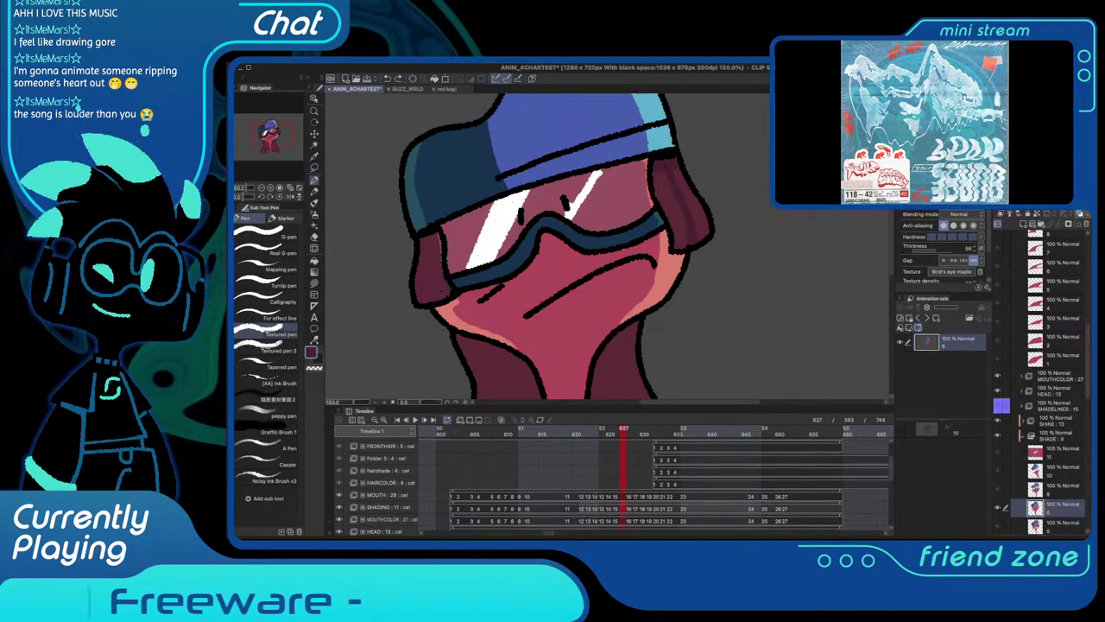
scroll(1036, 372, up, 5)
click(1023, 310)
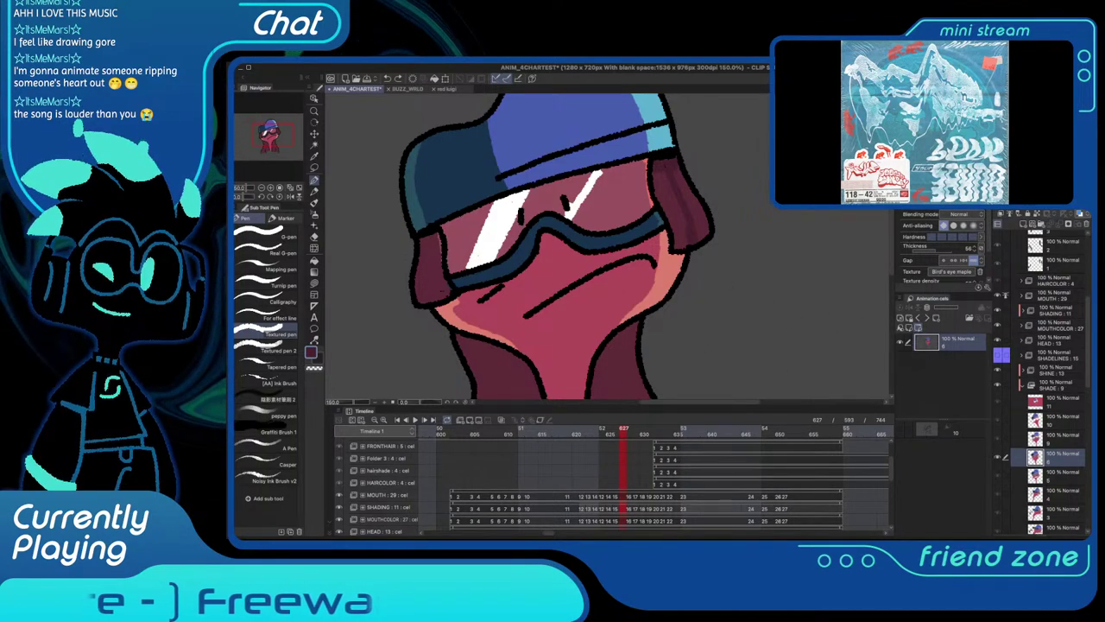
Reselect SHADE cel 6 and finish the maroon shading on the ear flaps at frame 627
click(1052, 341)
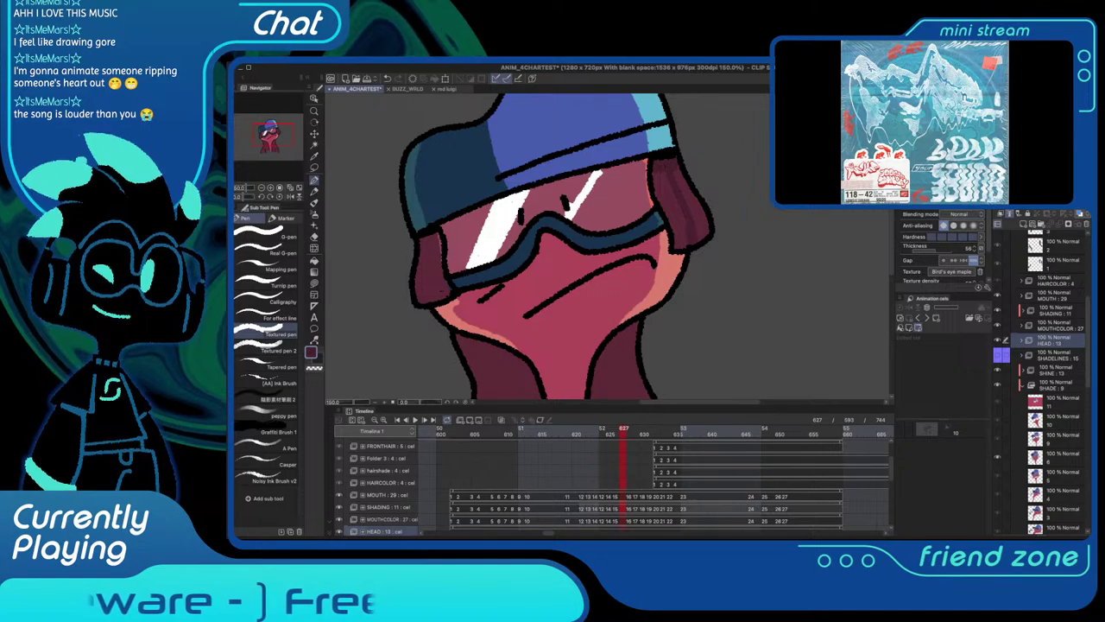
click(1055, 458)
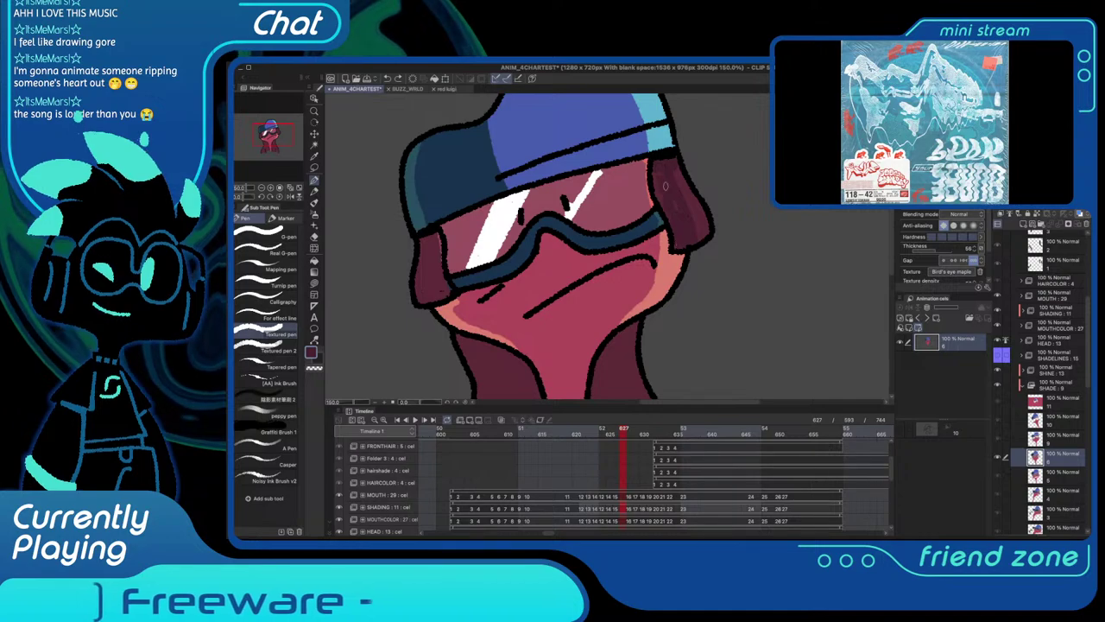
drag(663, 186, 722, 168)
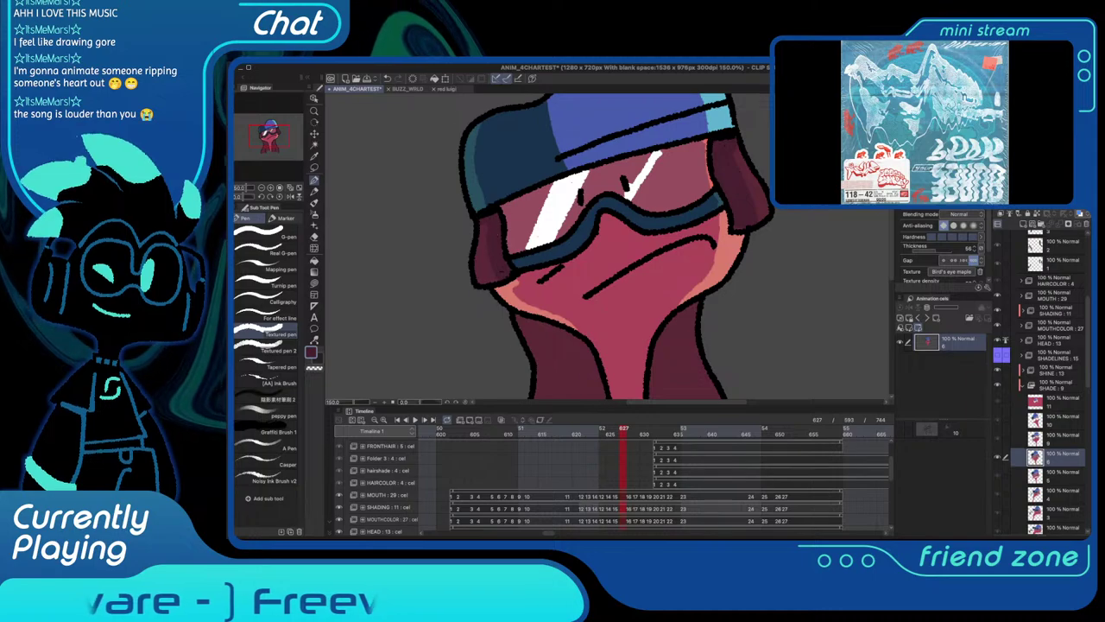
drag(658, 151, 614, 158)
Shade both ear flaps with the sampled maroon at frame 621 on SHADE cel 5
key(comma)
key(comma)
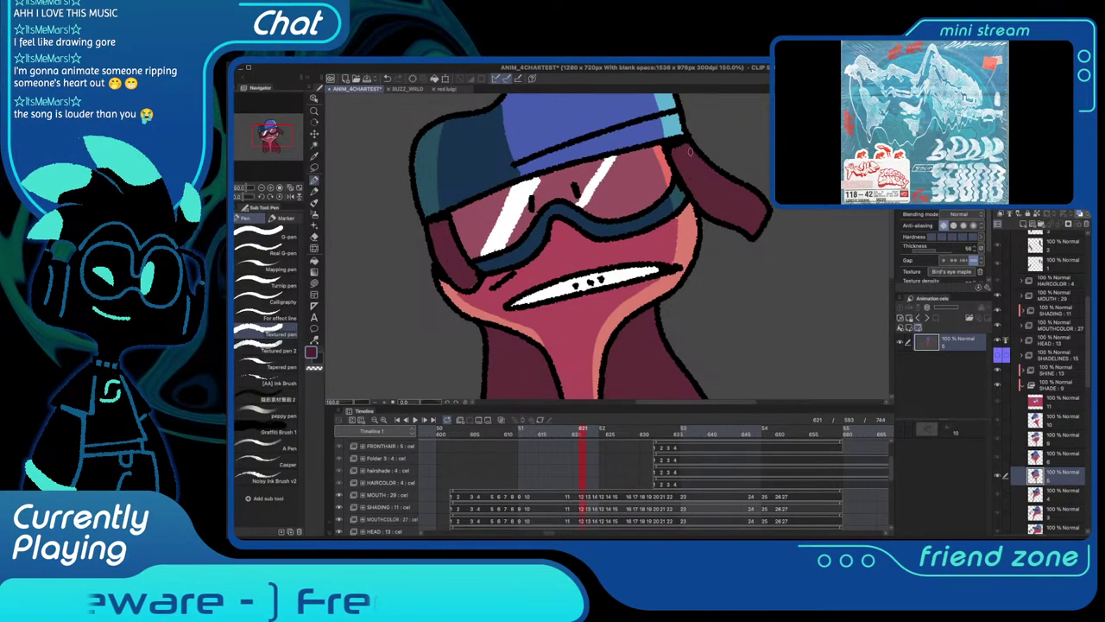
key(g)
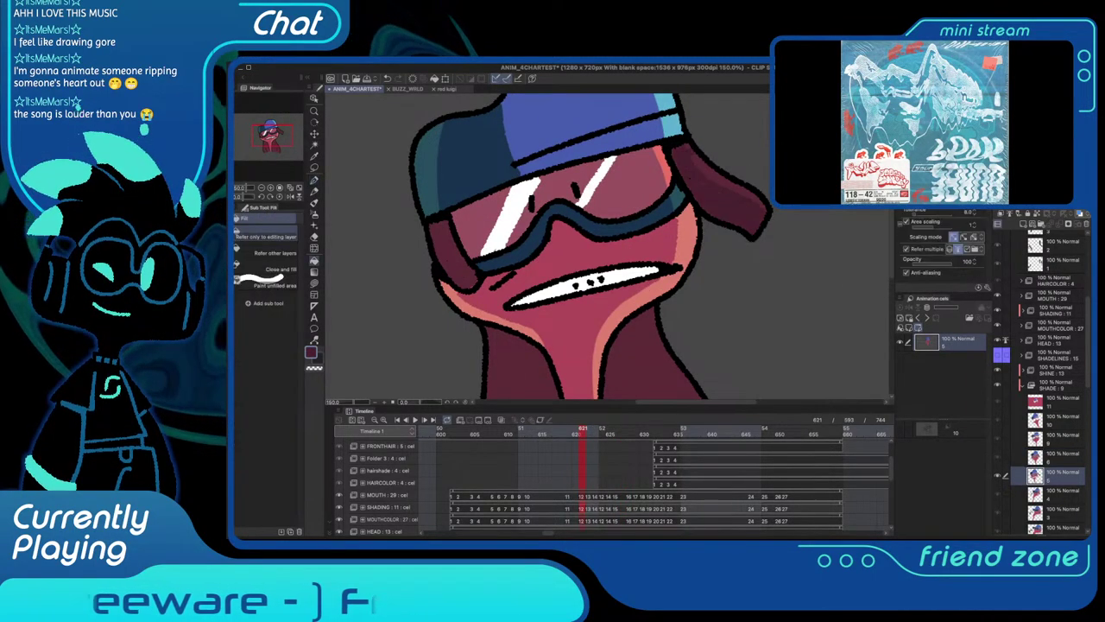
key(p)
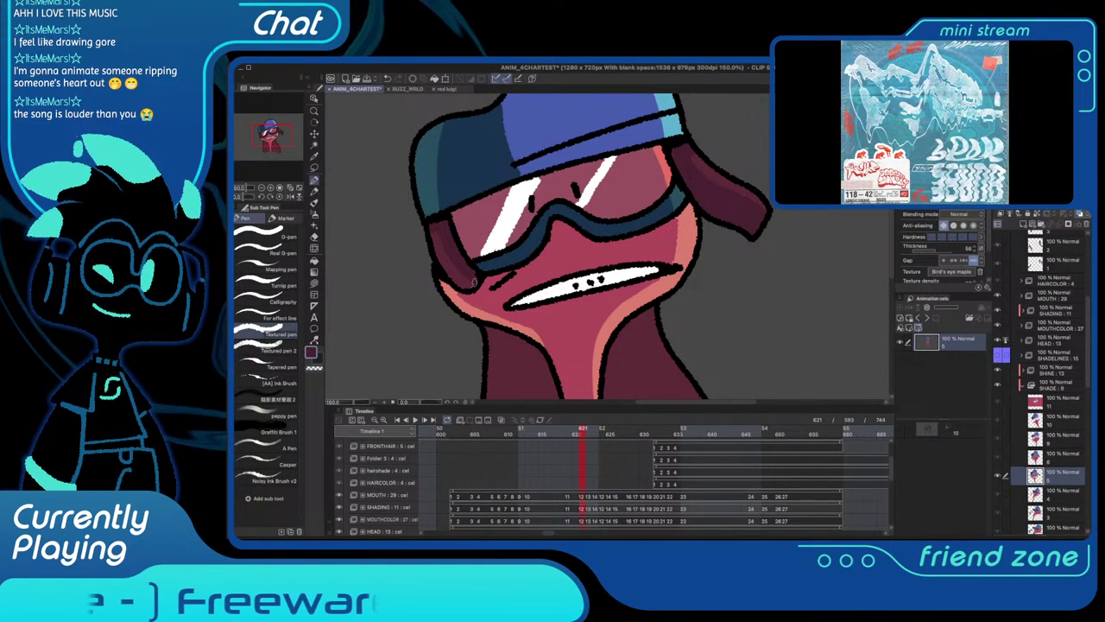
key(c)
Outline and fill a maroon shading area on the ear flap at frame 619 on SHADE cel 4
key(Left)
key(c)
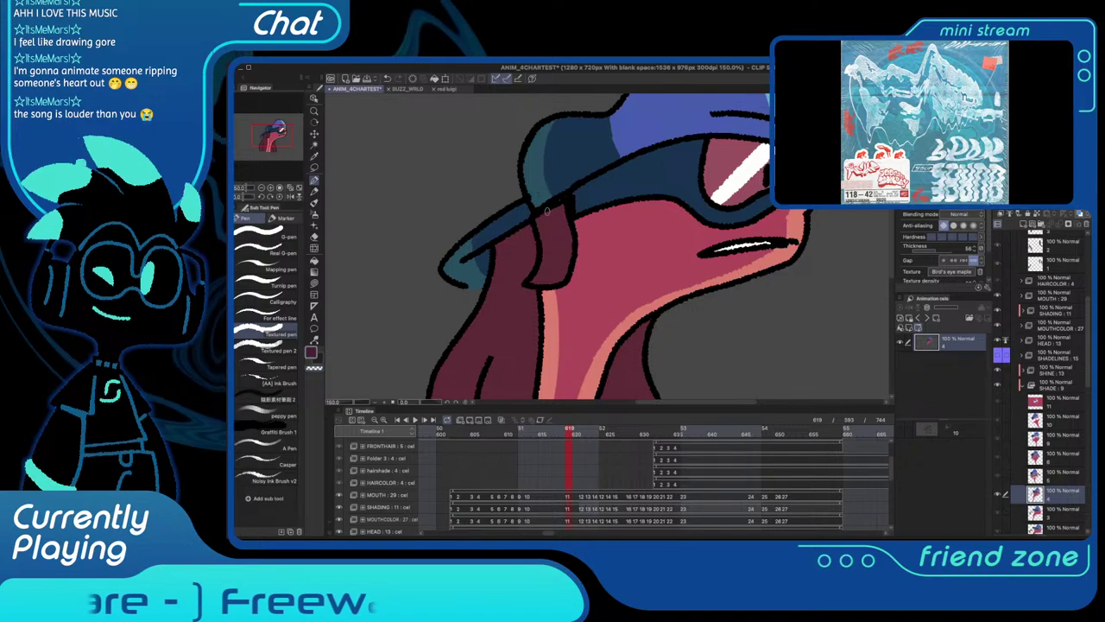
drag(561, 206, 544, 283)
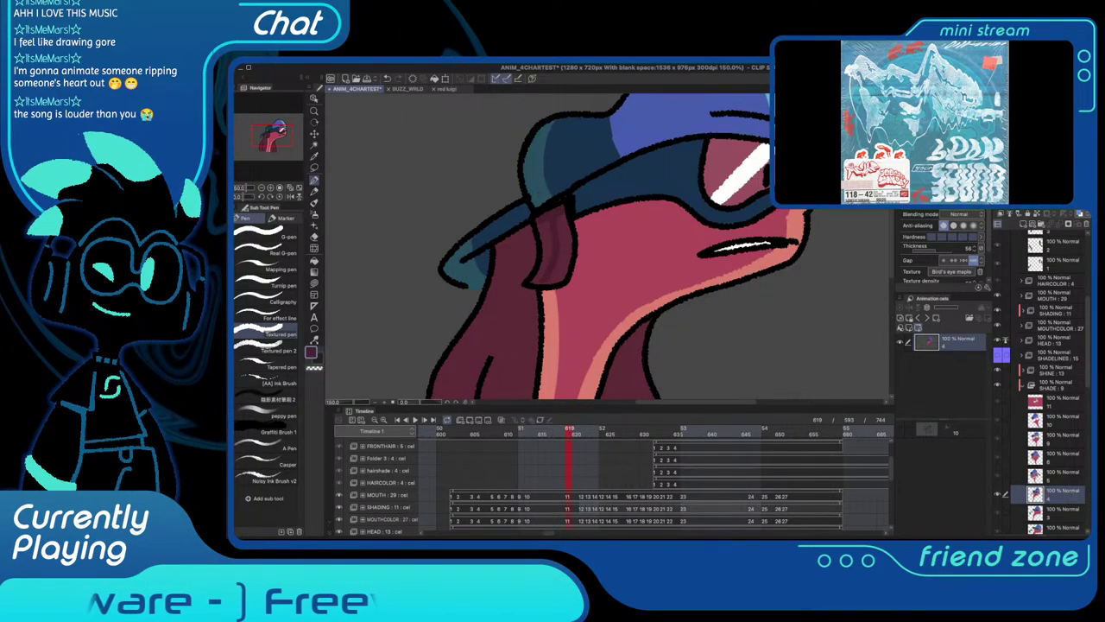
key(g)
click(562, 250)
key(p)
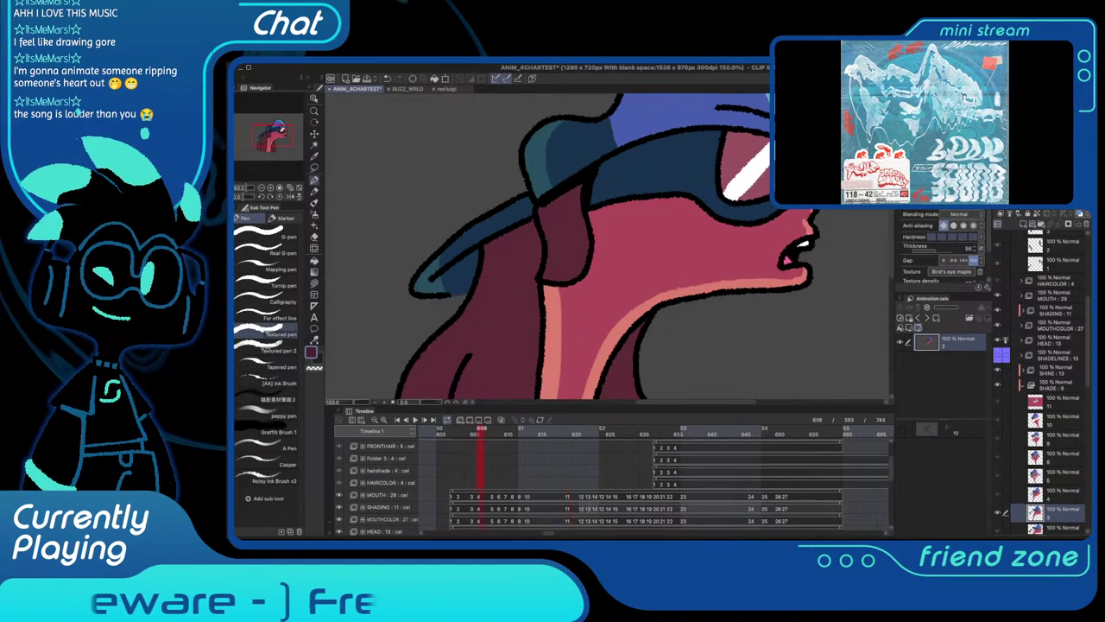
Outline and fill a maroon shading area on the ear flap at frame 606 on SHADE cel 3
mouse_move(568, 188)
mouse_down()
mouse_move(567, 274)
mouse_move(575, 194)
mouse_move(545, 206)
mouse_move(567, 202)
mouse_move(560, 271)
mouse_up()
key(c)
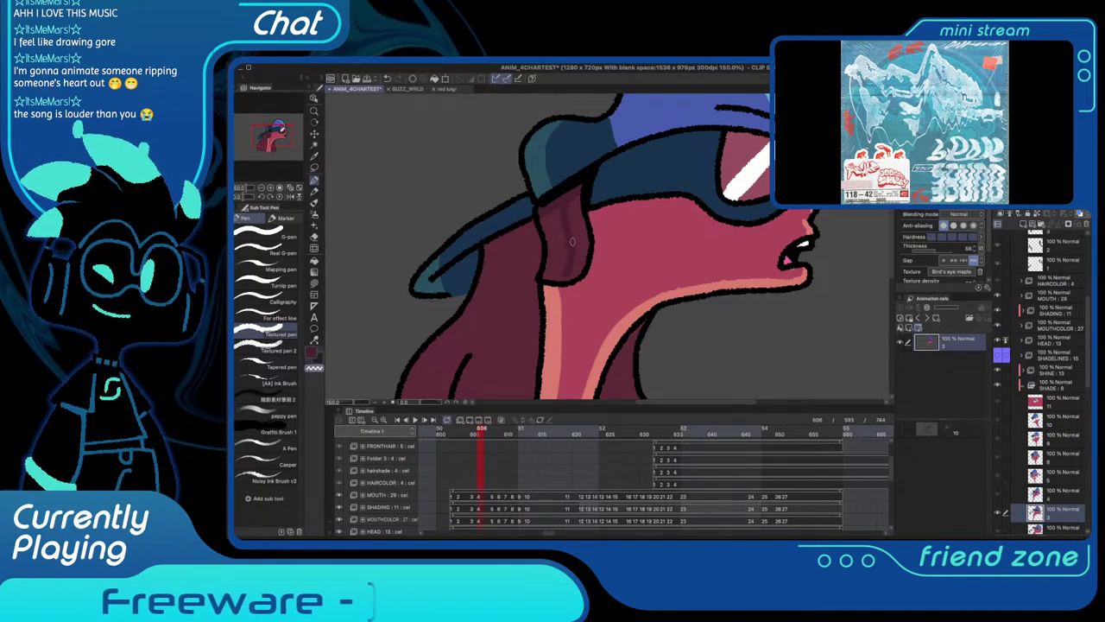
key(c)
key(g)
click(580, 238)
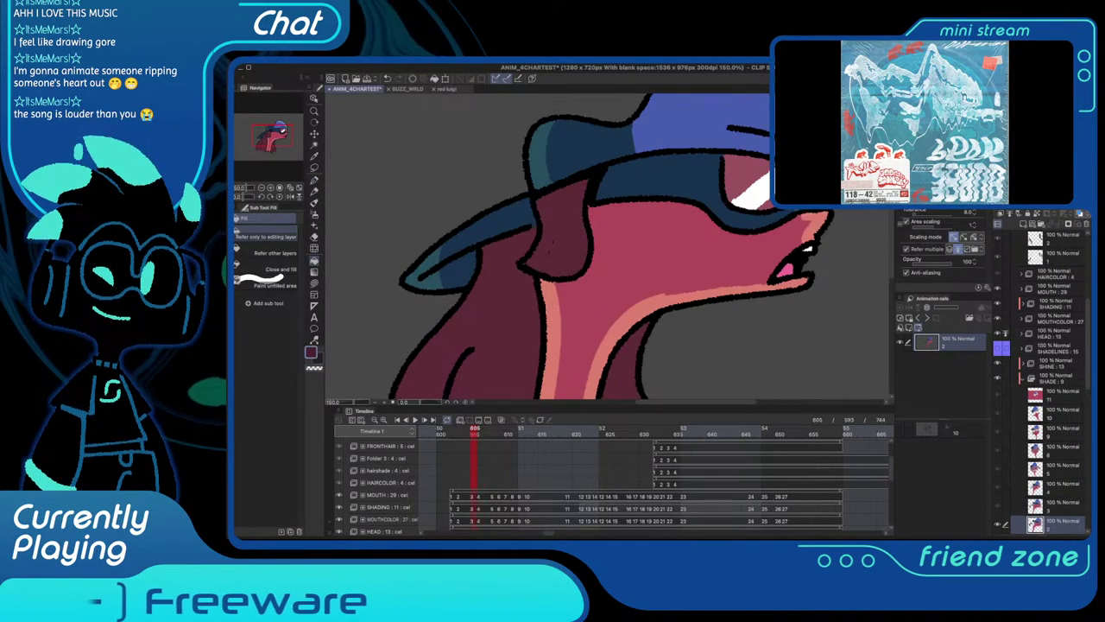
Outline and fill a maroon shading area on the ear flap at frame 605 on SHADE cel 2
key(p)
mouse_move(567, 200)
mouse_down()
mouse_move(565, 243)
mouse_move(548, 278)
mouse_up()
key(g)
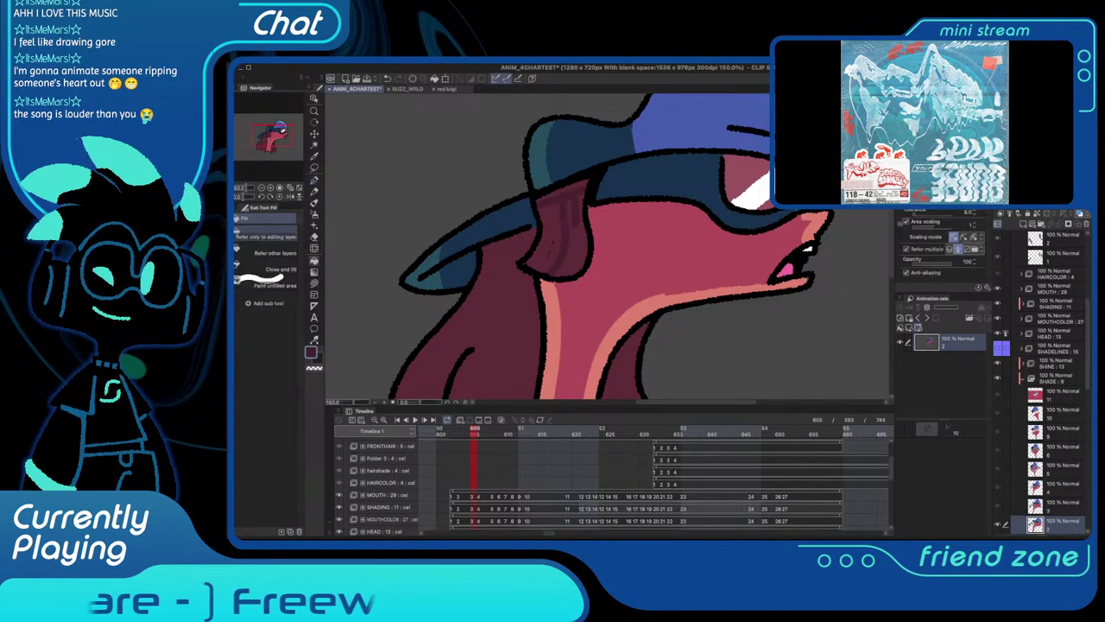
click(570, 216)
key(p)
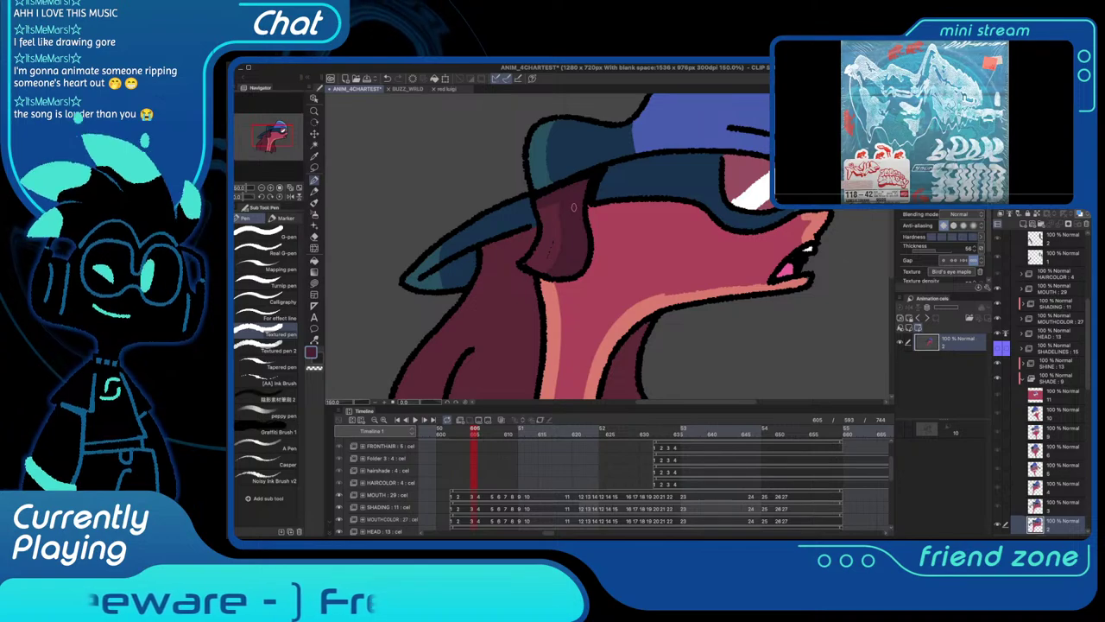
Outline and fill the same maroon shading on the ear flap in SHADE cel 1
key(Left)
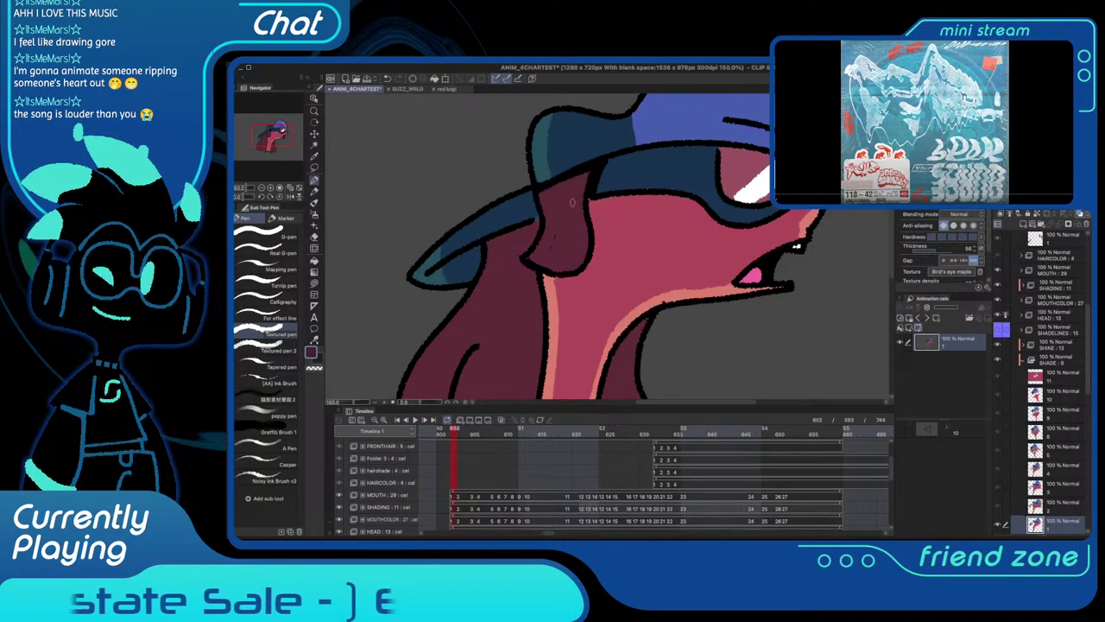
mouse_move(547, 199)
mouse_down()
mouse_move(572, 191)
mouse_move(569, 181)
mouse_move(569, 244)
mouse_up()
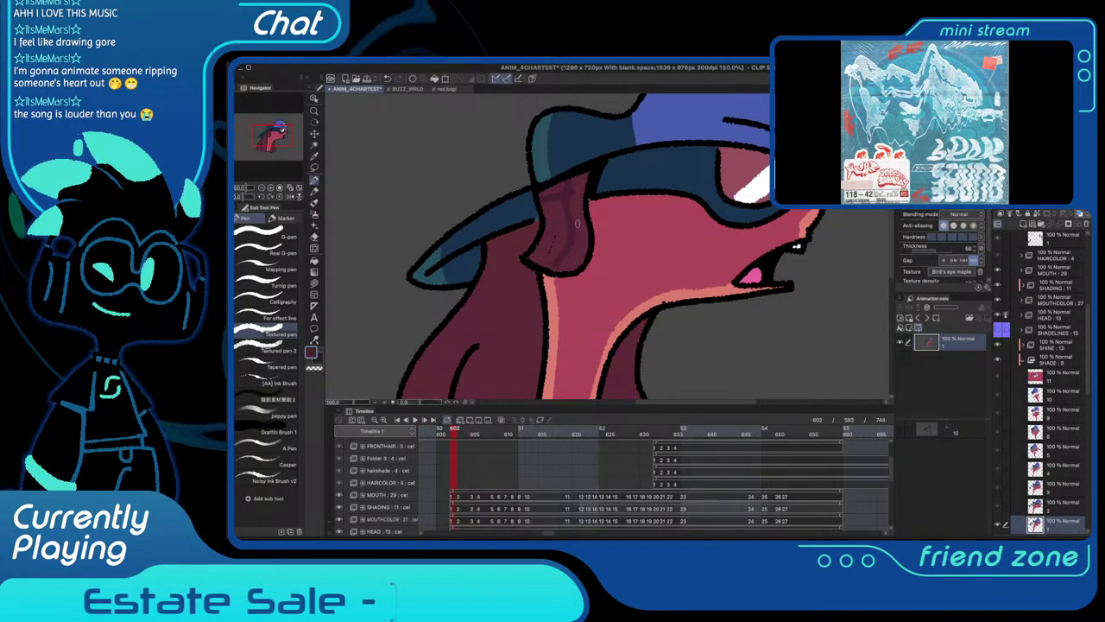
key(g)
key(p)
Play the whole scene from near its start to review the new ear flap shading
key(Left)
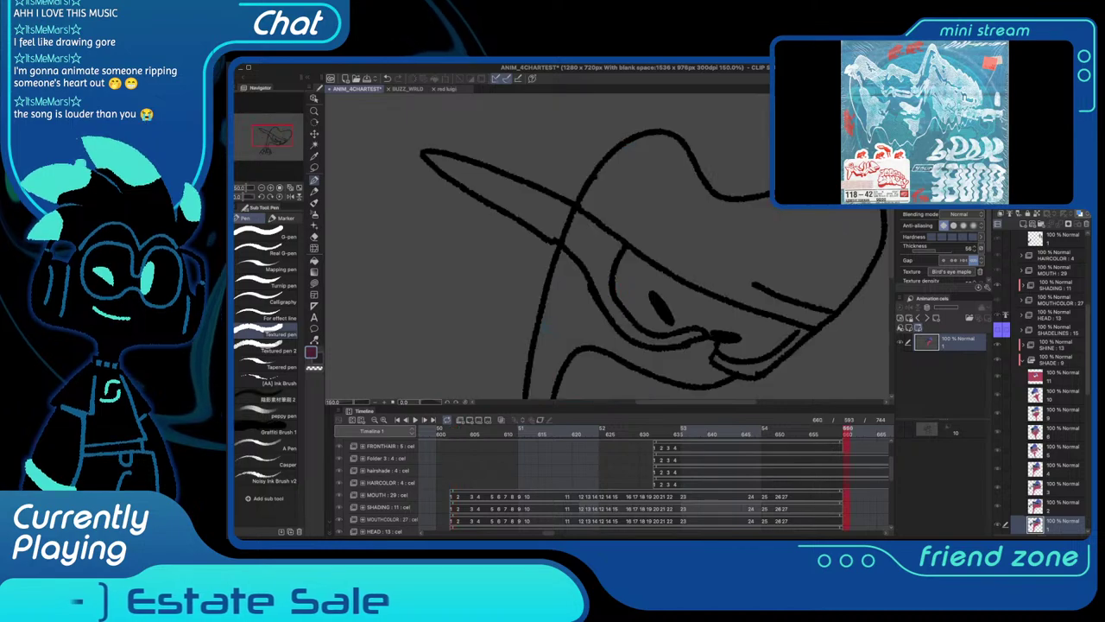
key(super+0)
click(447, 430)
click(415, 420)
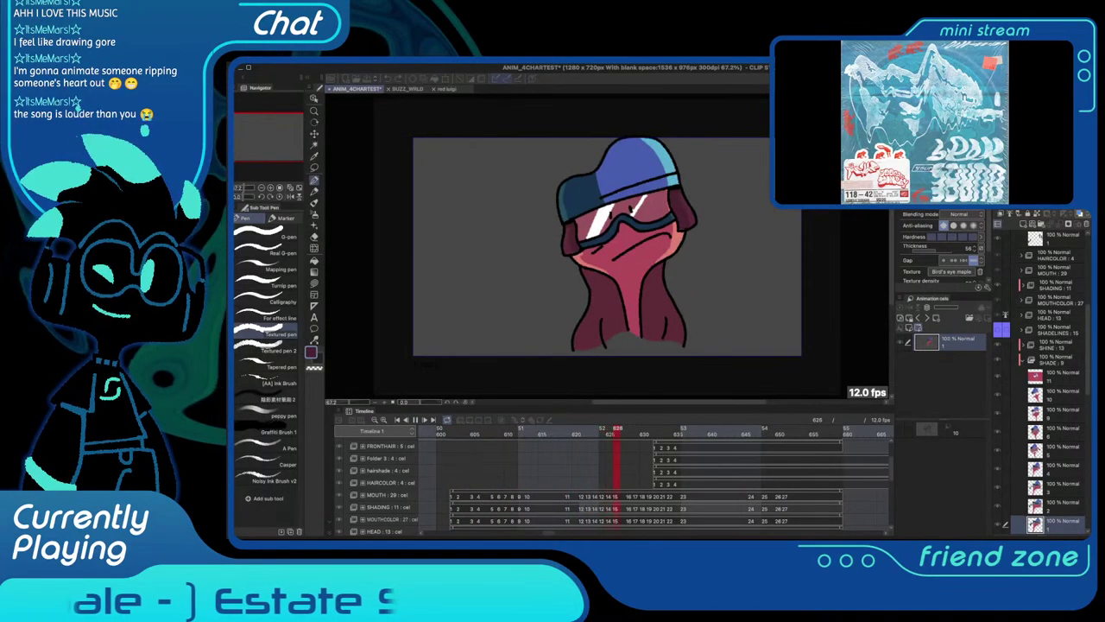
click(416, 420)
Step back through the frames from 638 to 623, examining the ear flap shading up close
key(super+plus)
key(super+plus)
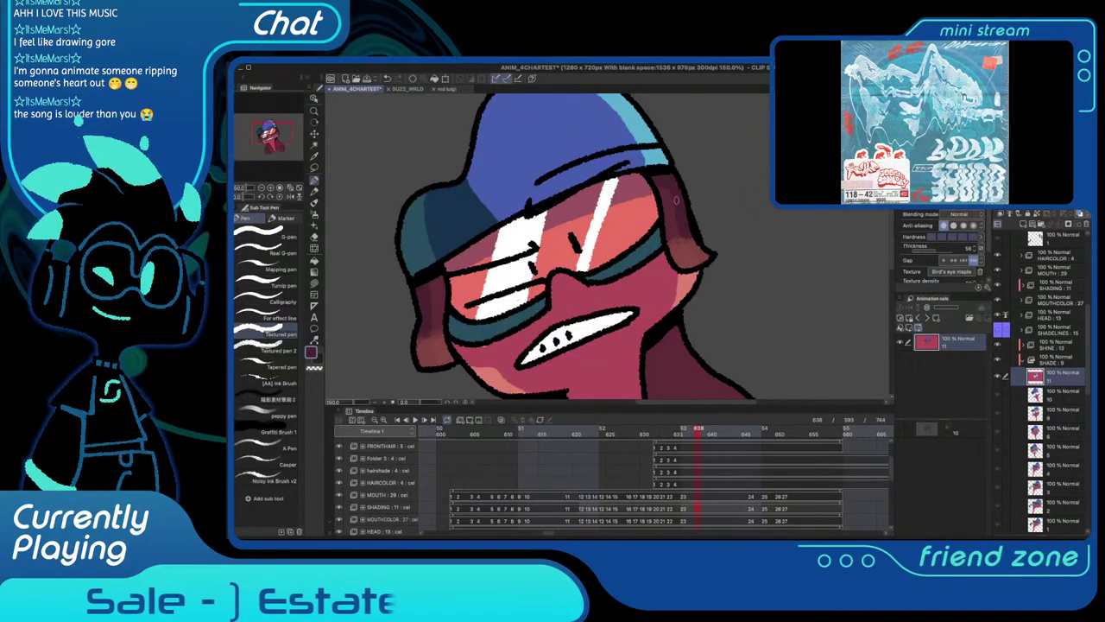
key(Left)
key(Left)
key(Left)
key(Left)
key(Left)
key(Left)
key(Left)
key(Left)
key(Left)
key(Left)
shift+super+click(715, 216)
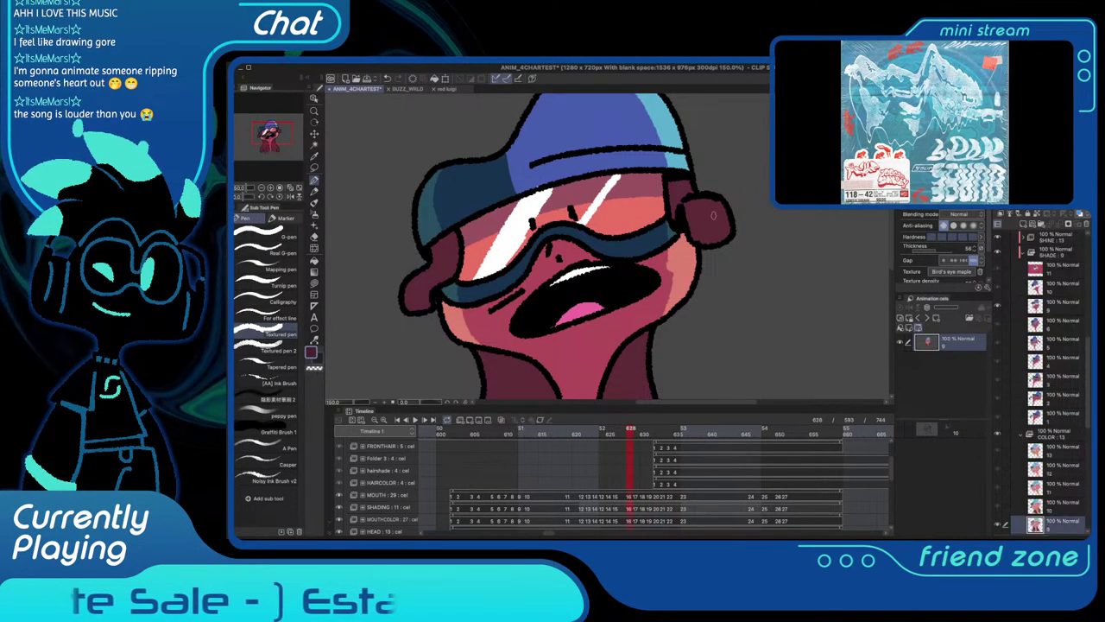
key(Left)
key(Left)
key(Left)
key(Left)
key(Left)
key(Right)
key(Left)
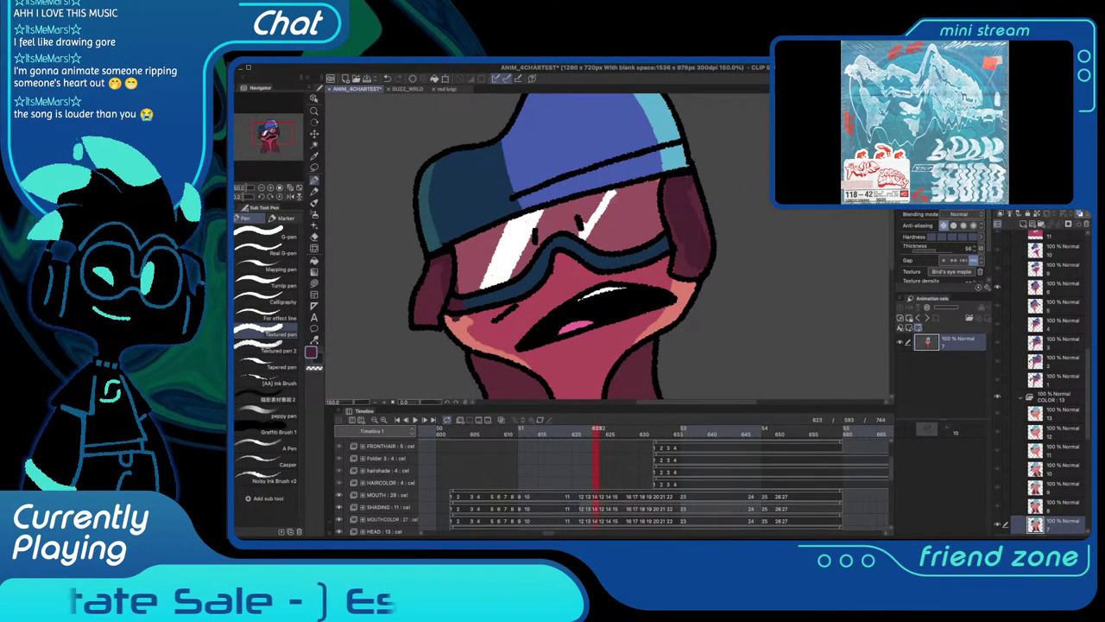
Try to retouch the ear flap's lower inner edge on COLOR cel 7 at frame 623, and undo the attempt
drag(678, 252, 679, 271)
key(c)
click(997, 525)
click(1002, 525)
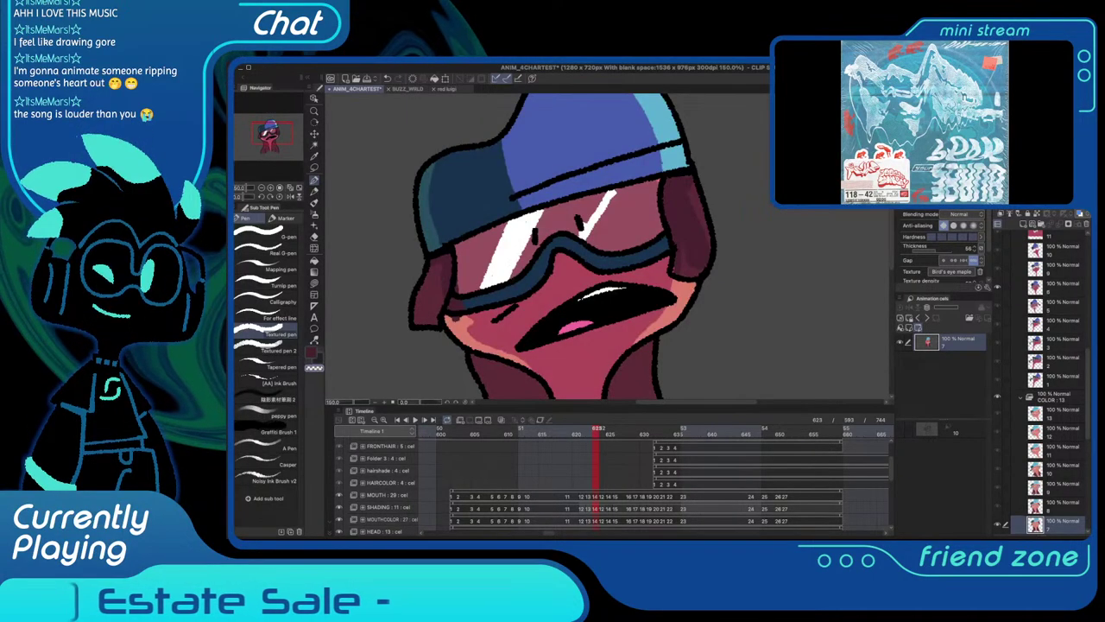
key(c)
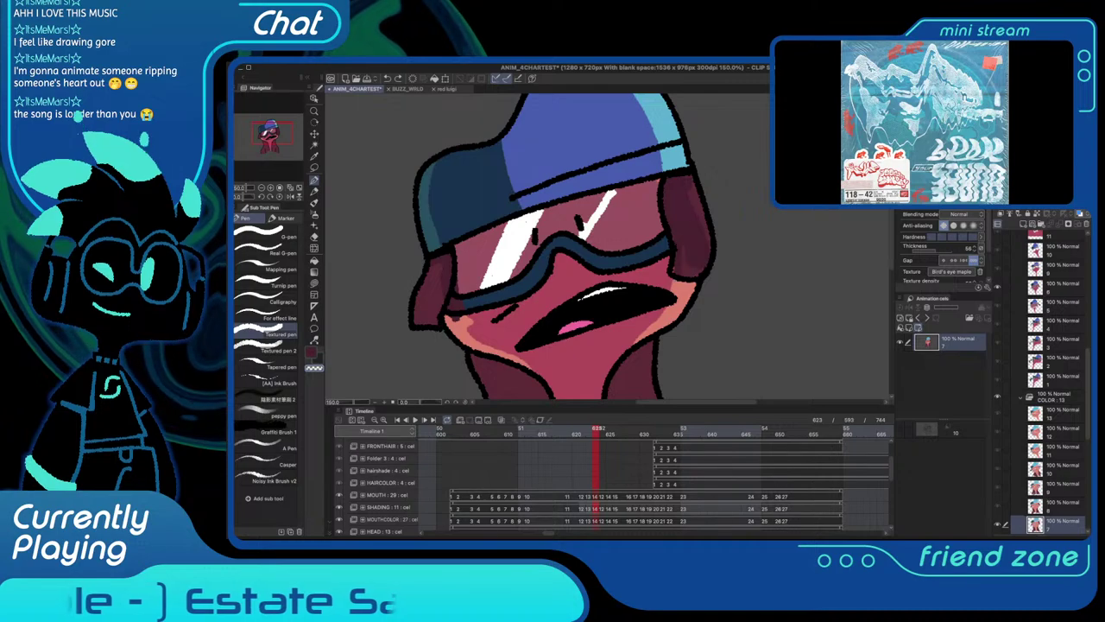
key(ctrl+z)
key(c)
key(ctrl+z)
key(ctrl+z)
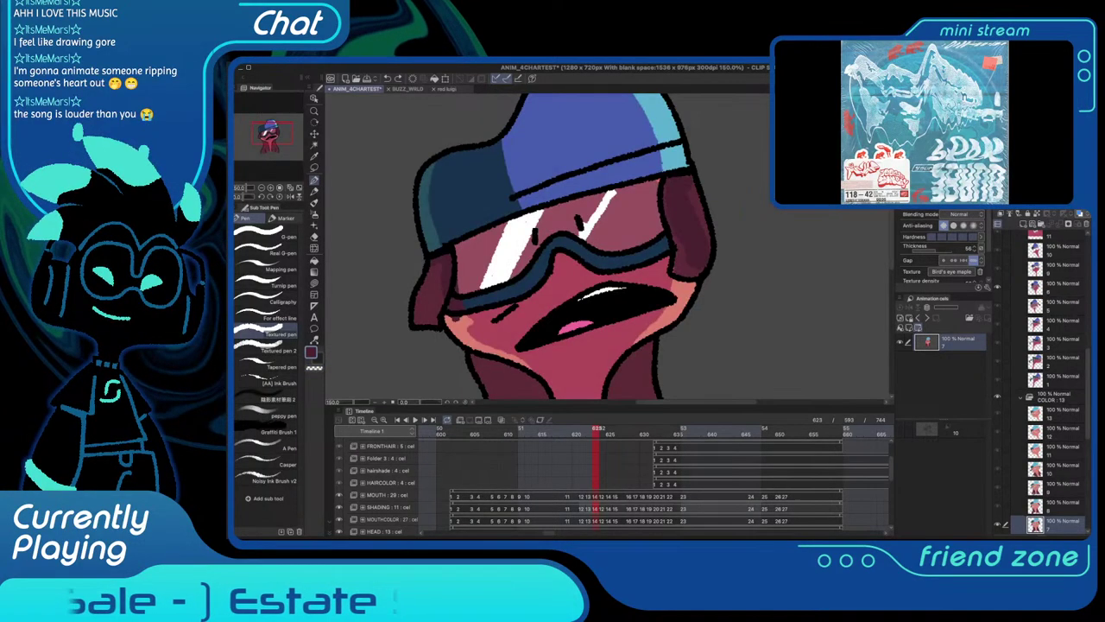
Select SHADE cel 6 and compare the ear flap shading at frames 622, 617 and 624
click(1055, 288)
key(c)
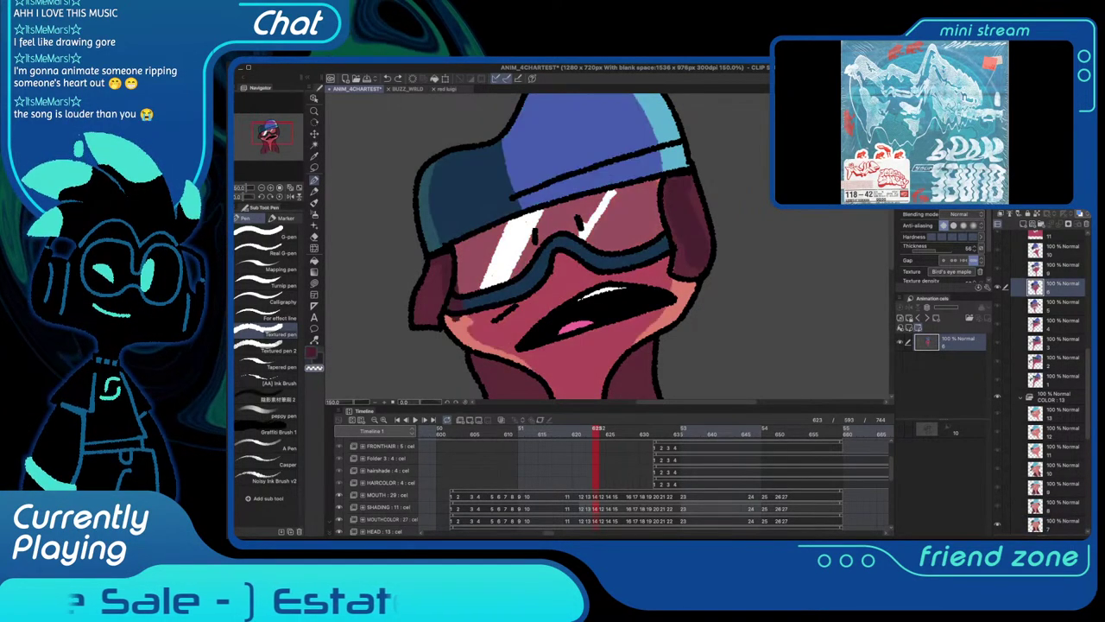
key(ctrl+Left)
scroll(570, 483, down, 1)
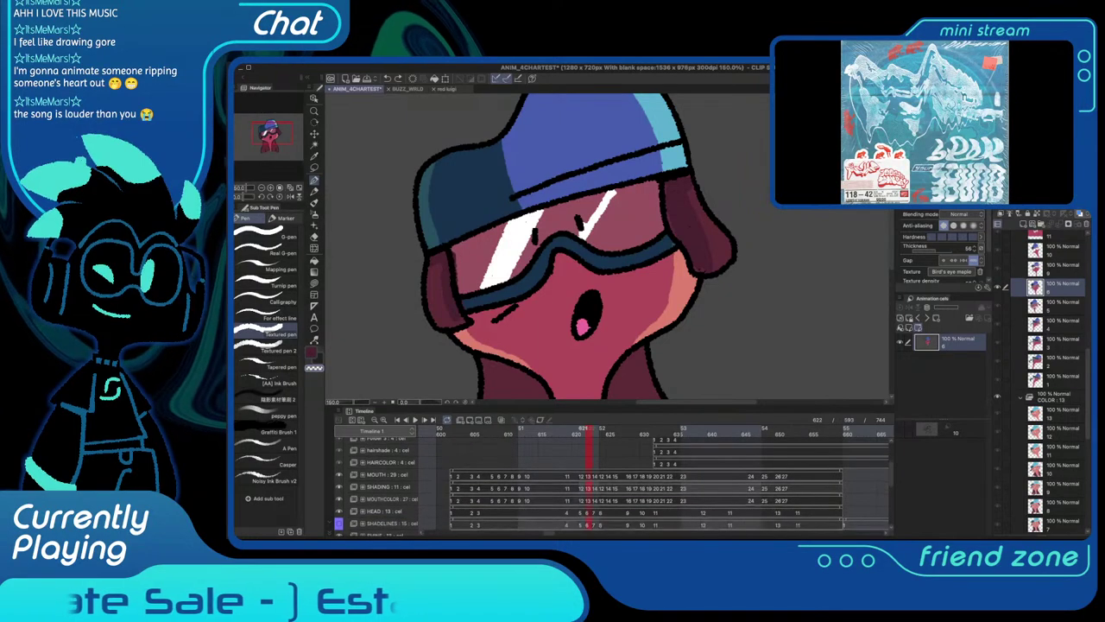
click(556, 432)
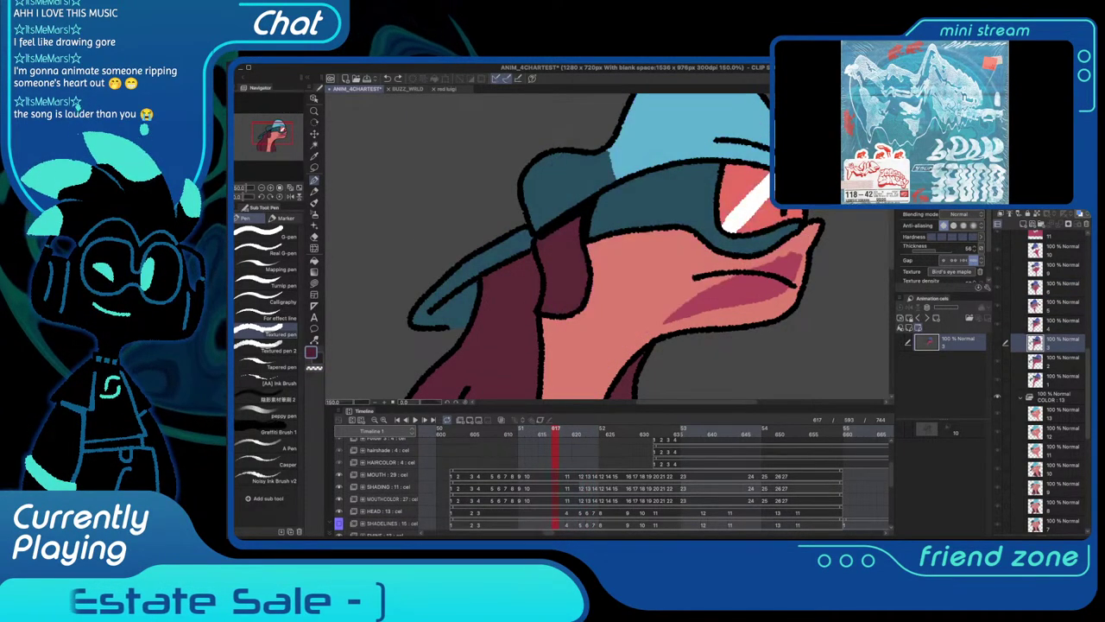
click(602, 432)
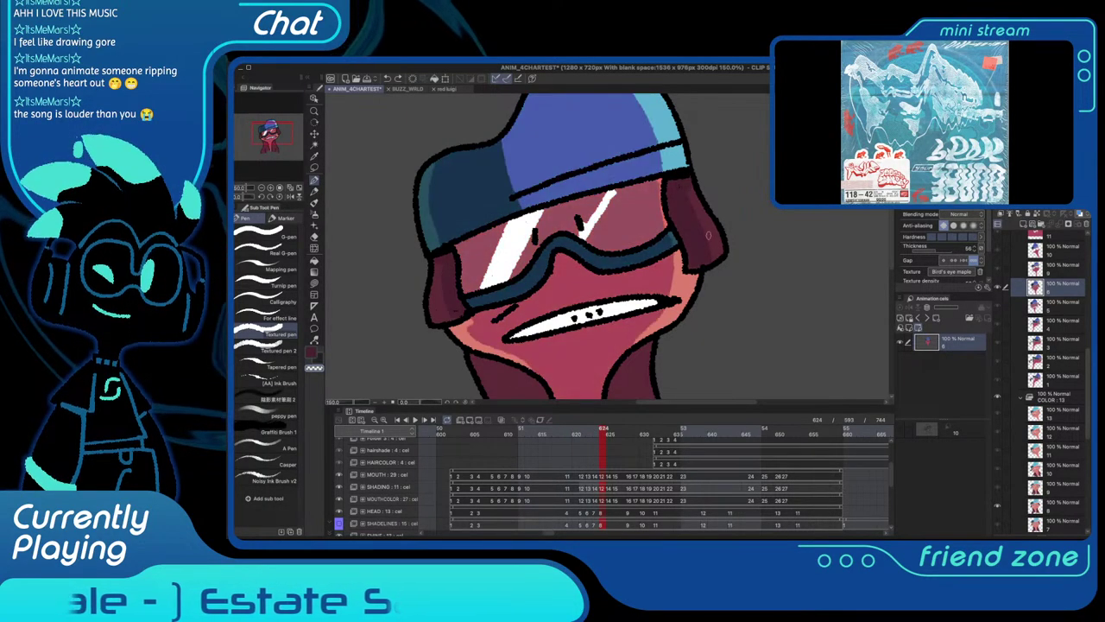
Retouch the face shading below the left ear flap at frame 624 with the sampled shaded red, and enlarge the canvas area
alt+click(539, 347)
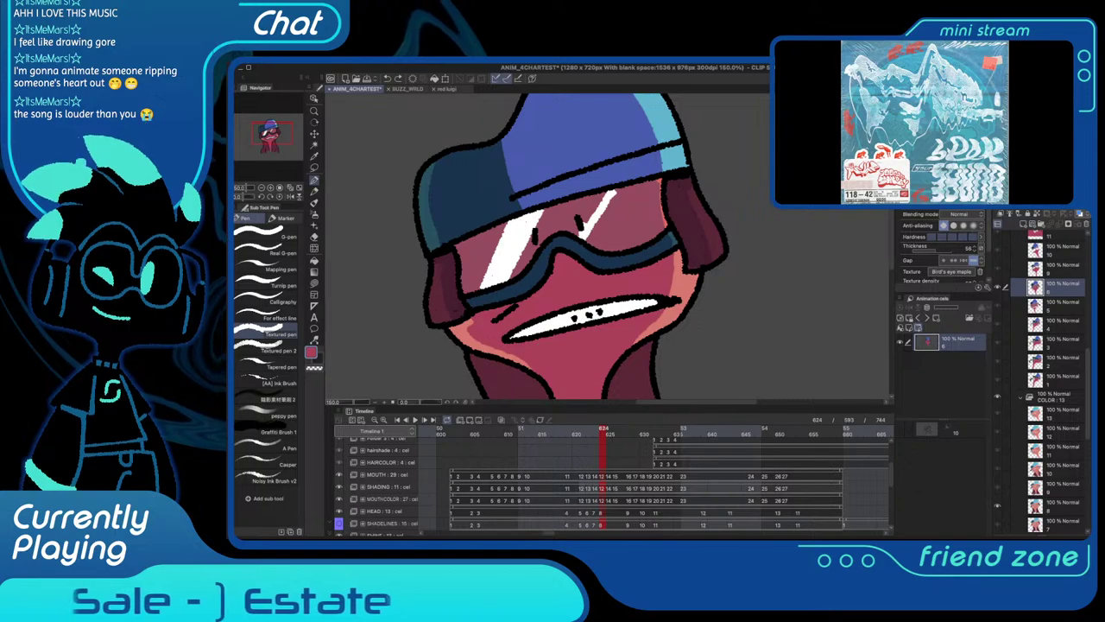
drag(478, 333, 471, 323)
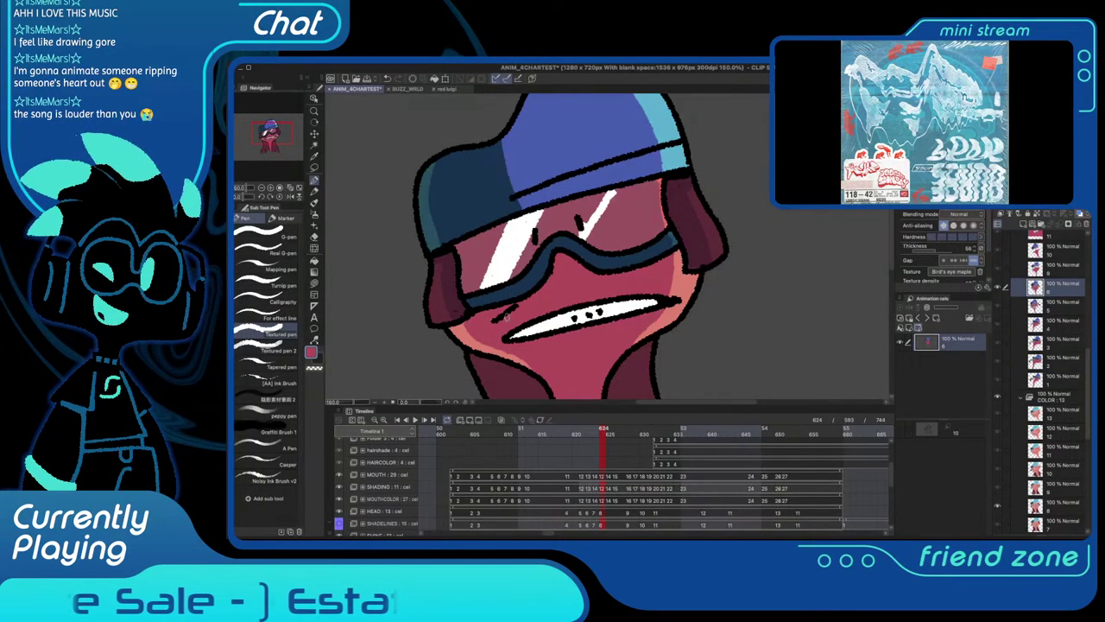
scroll(622, 484, down, 3)
scroll(613, 483, down, 5)
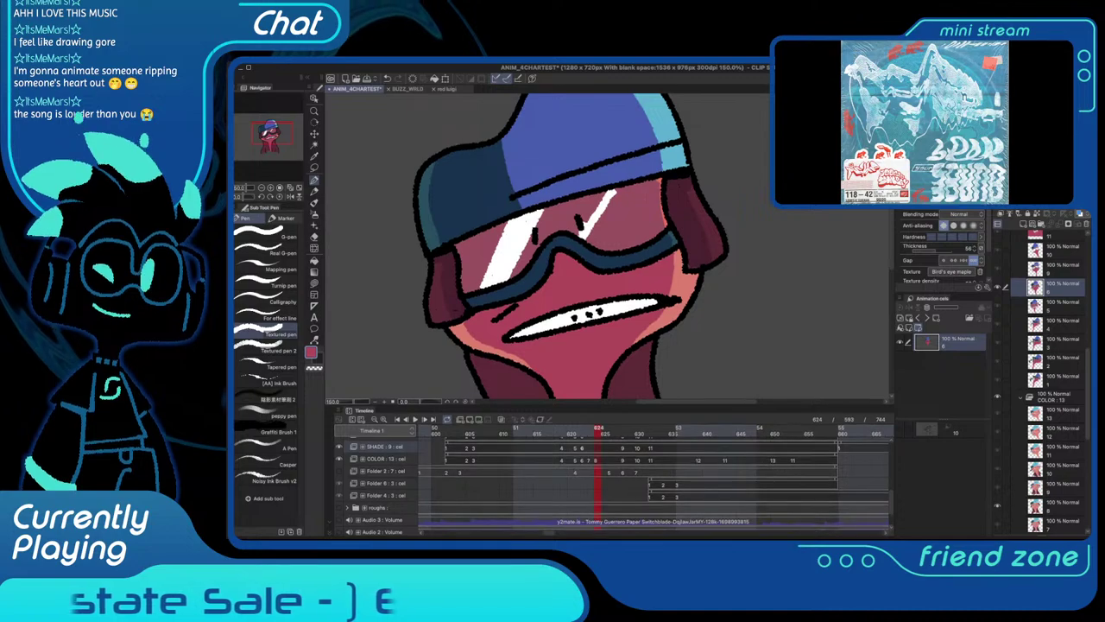
drag(619, 406, 618, 465)
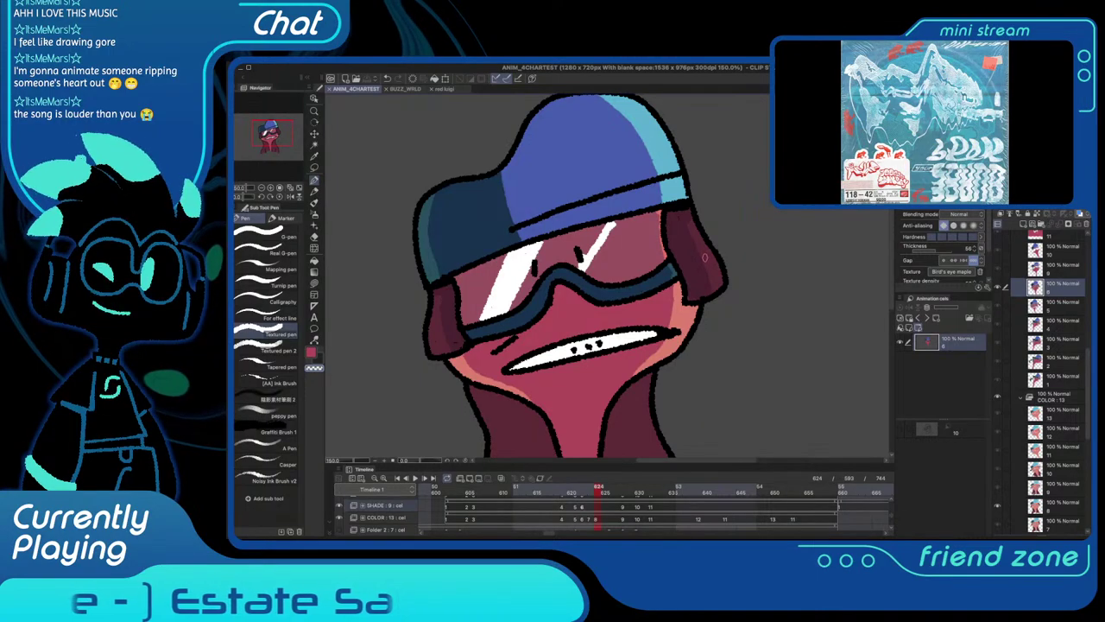
Paint over the unshaded edge of the goggle lens beside the right ear flap at frame 624
drag(689, 219, 700, 214)
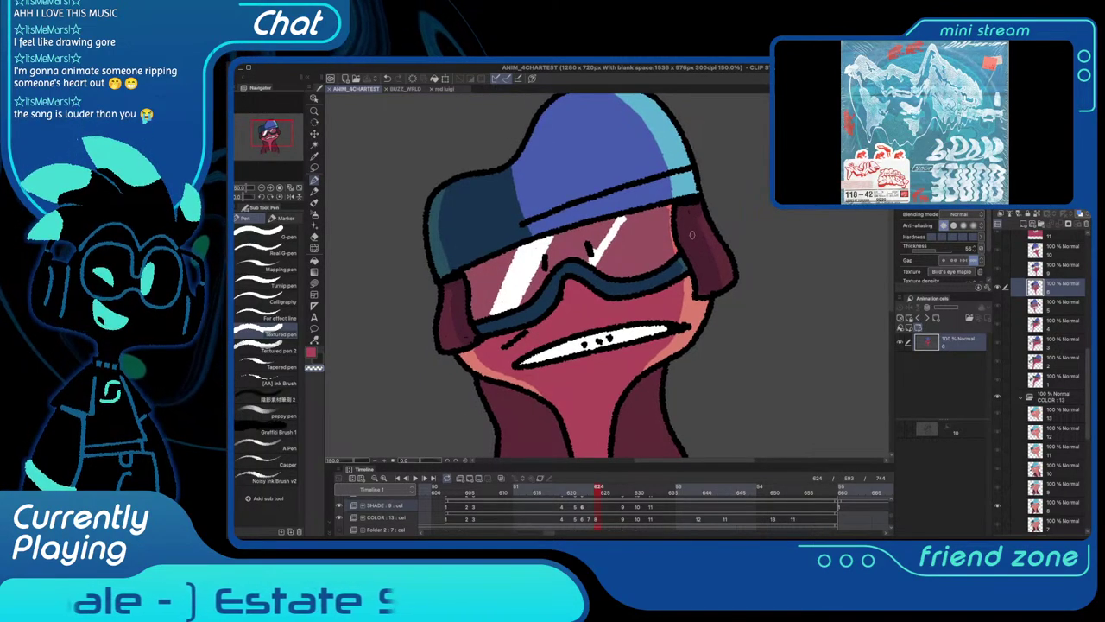
key(c)
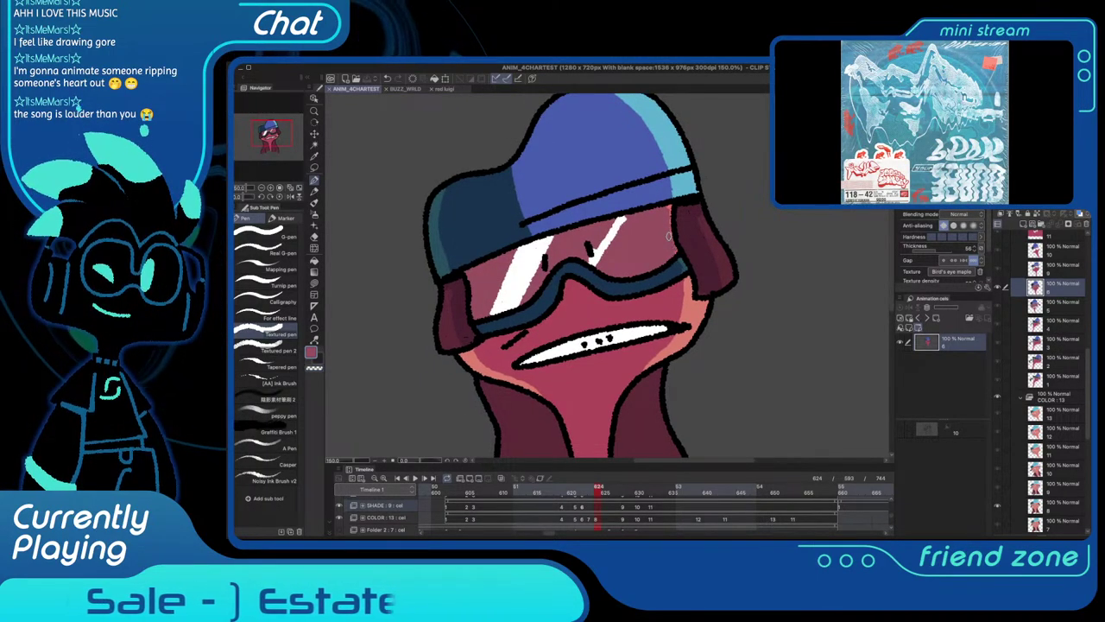
drag(674, 249, 668, 205)
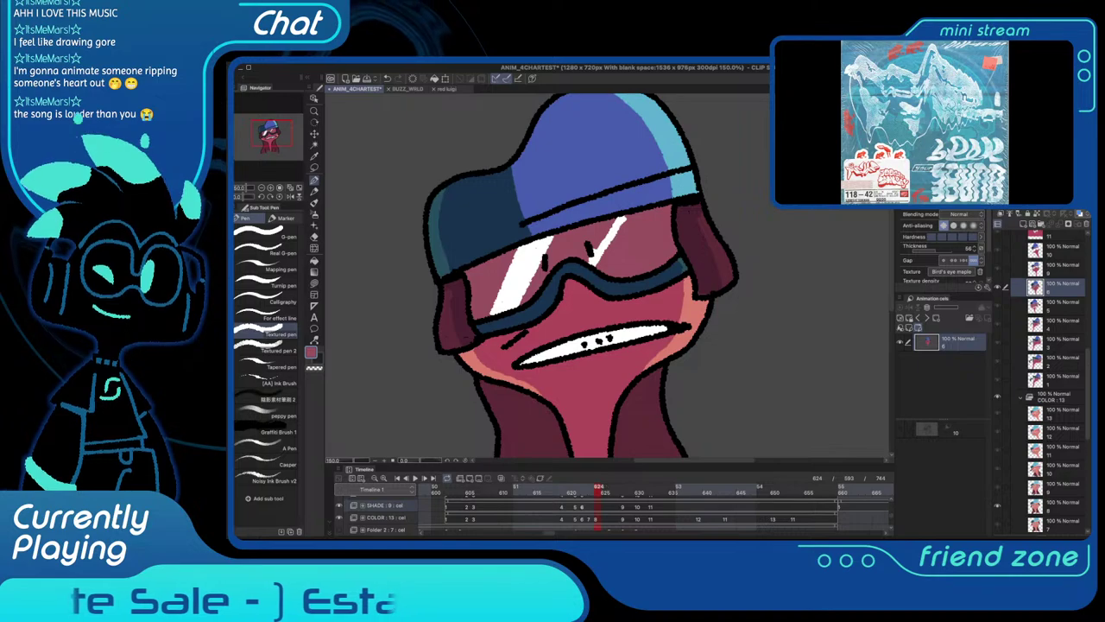
Give frames 623 and 624 their own separate copies of SHADE cel 6, and save the animation
key(Left)
key(Left)
key(Left)
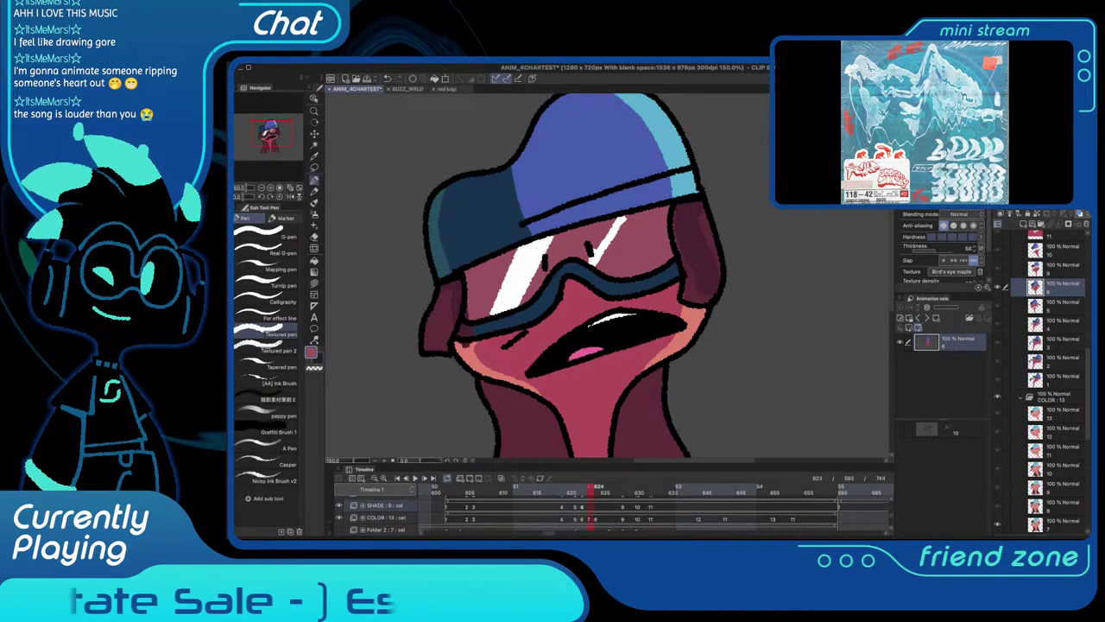
key(Right)
key(Right)
key(Right)
key(Right)
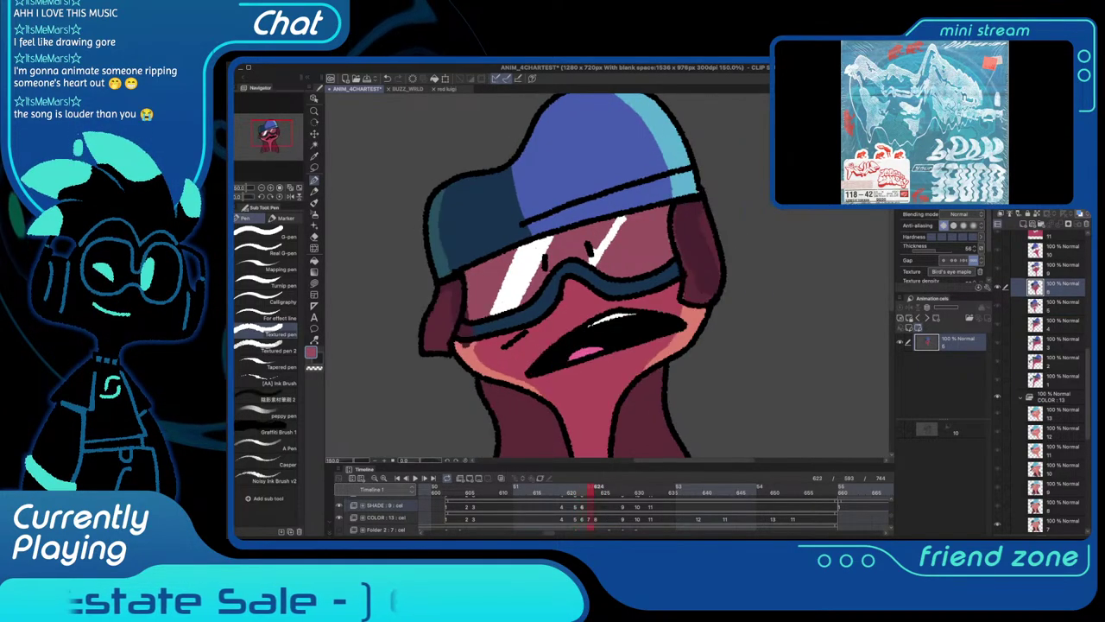
key(Left)
key(Left)
key(Left)
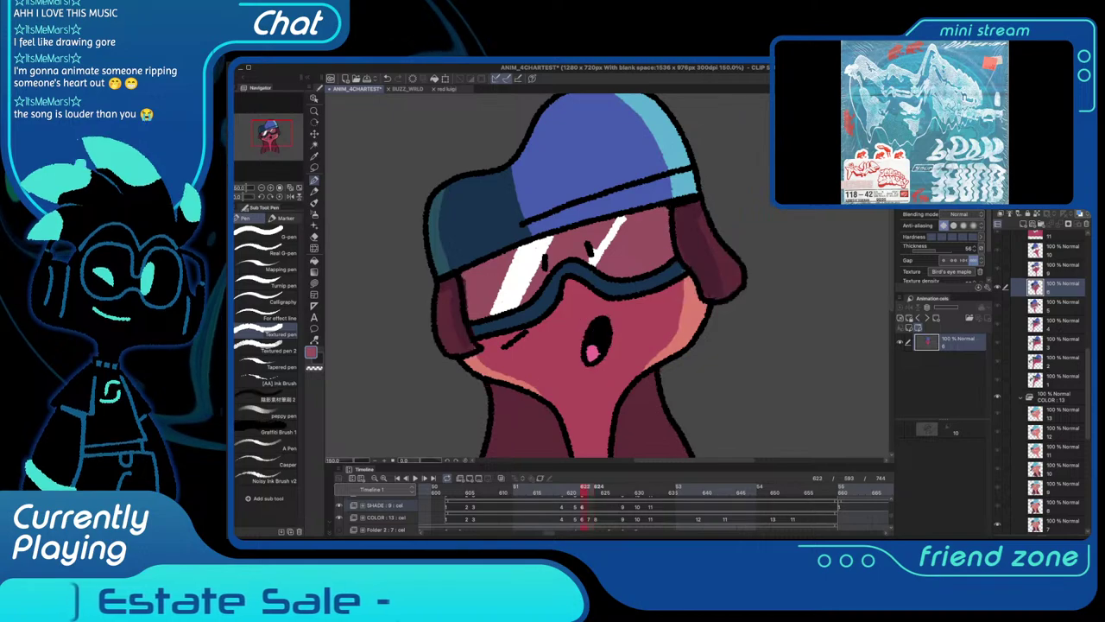
key(Right)
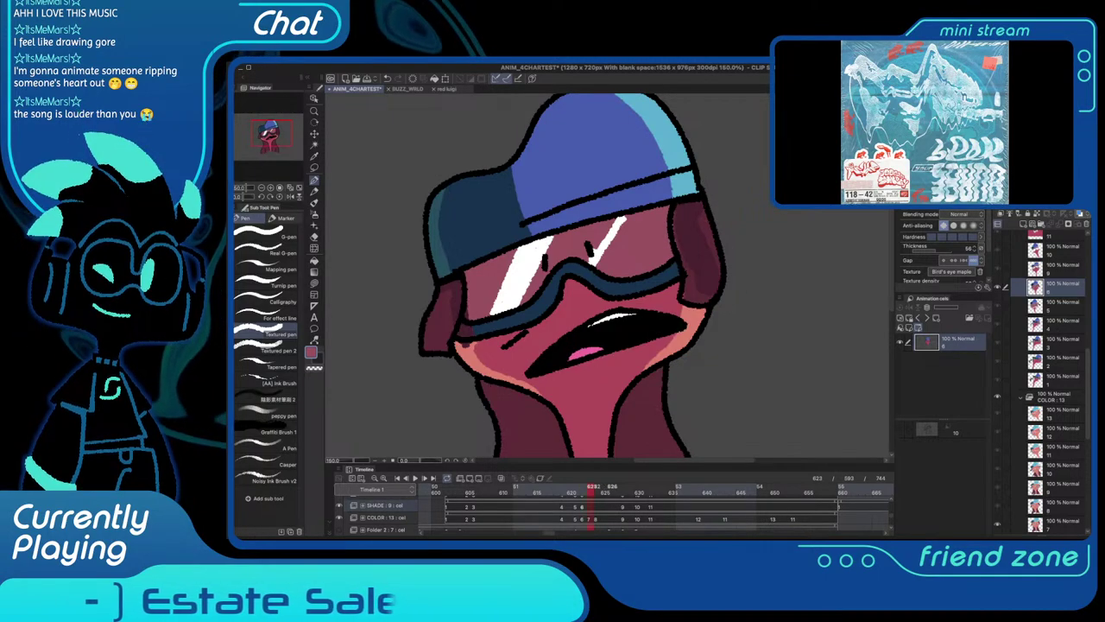
key(Right)
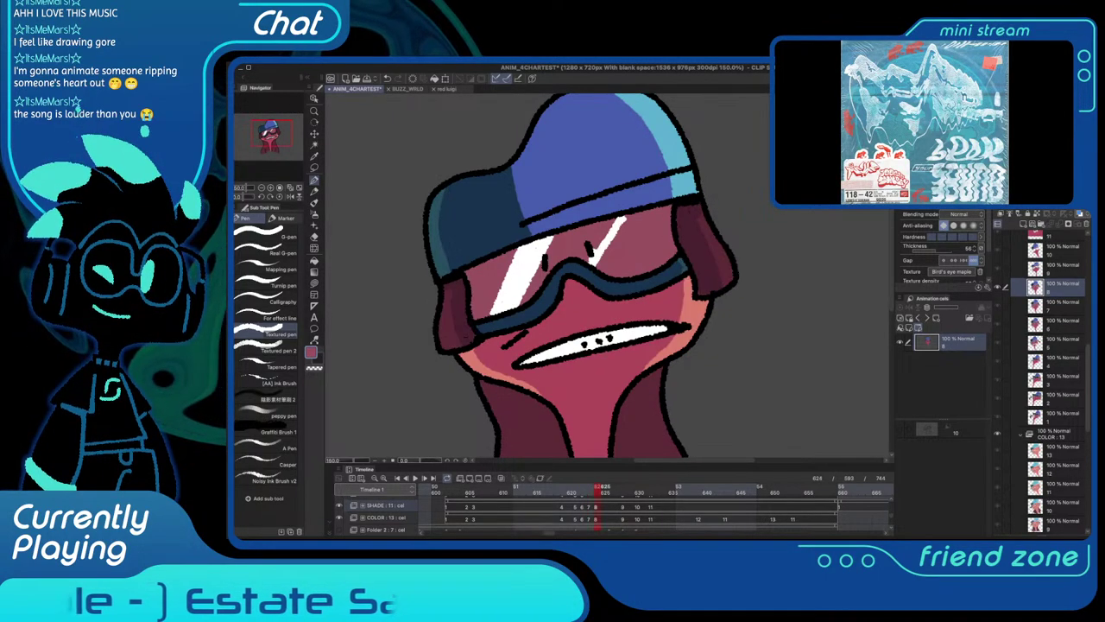
key(ctrl+s)
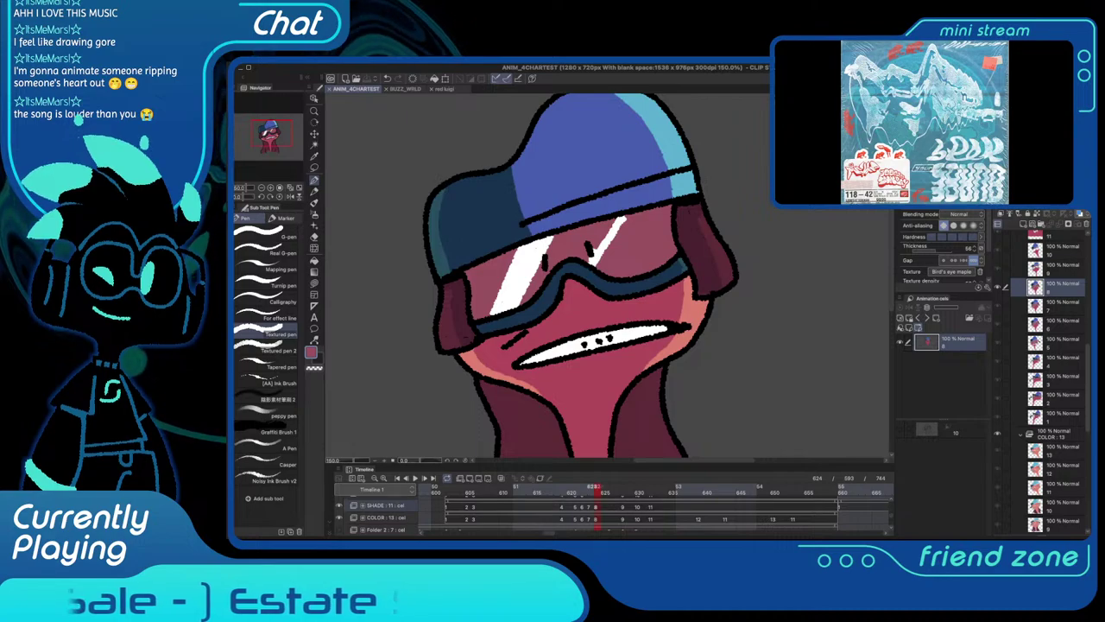
Flip back and forth between frames 622, 623 and 624 to compare the ear flap shading
key(Left)
key(Right)
key(Left)
key(Right)
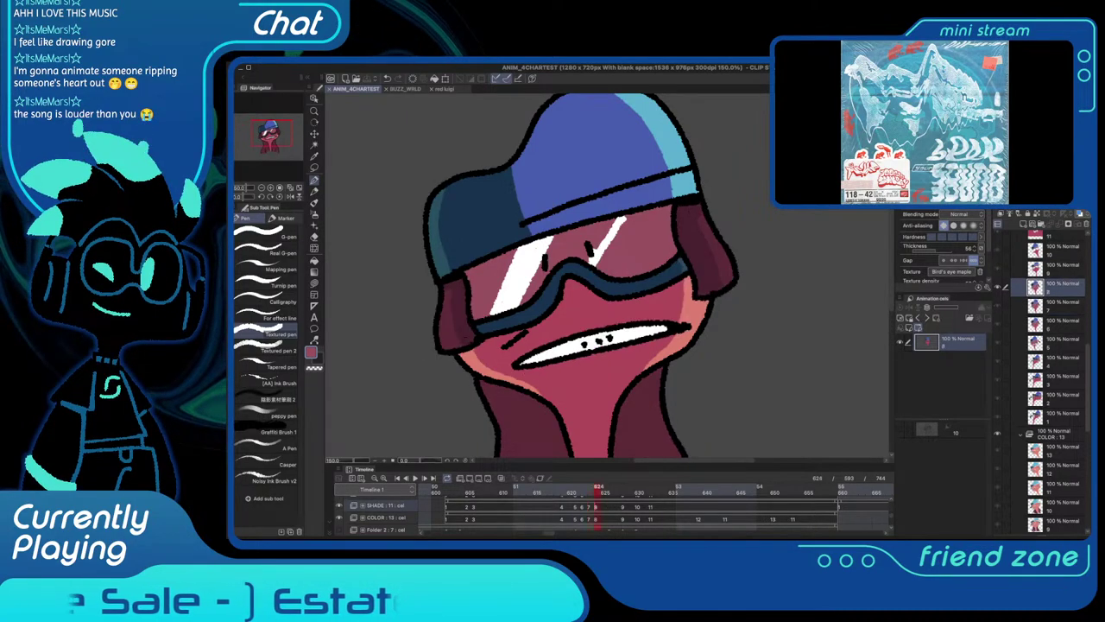
key(Left)
key(Left)
key(Right)
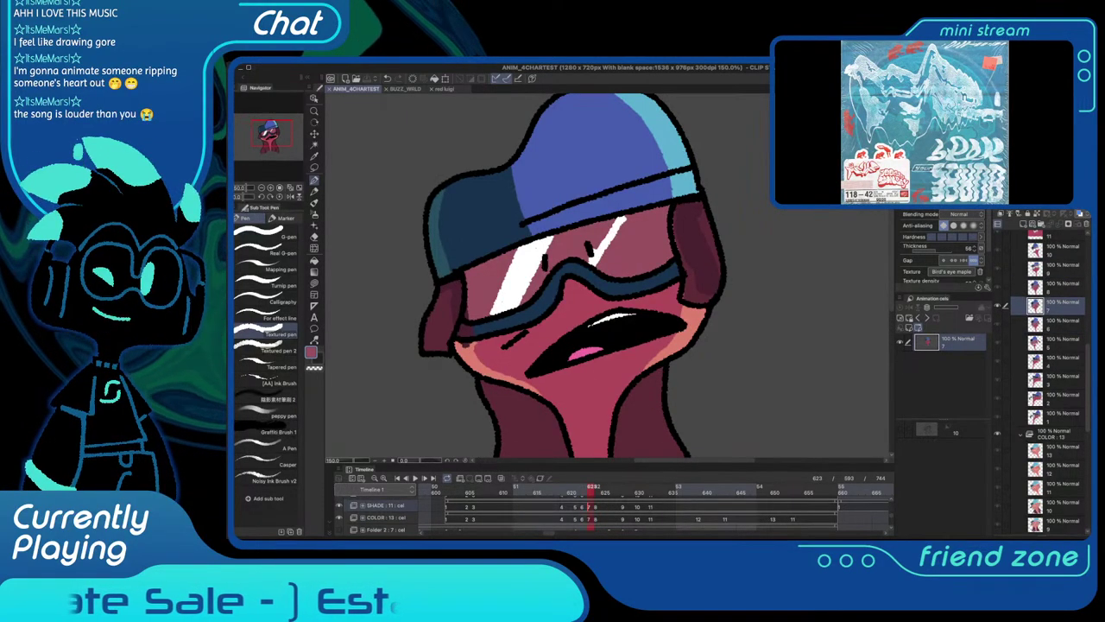
key(Right)
key(Left)
key(Right)
key(Left)
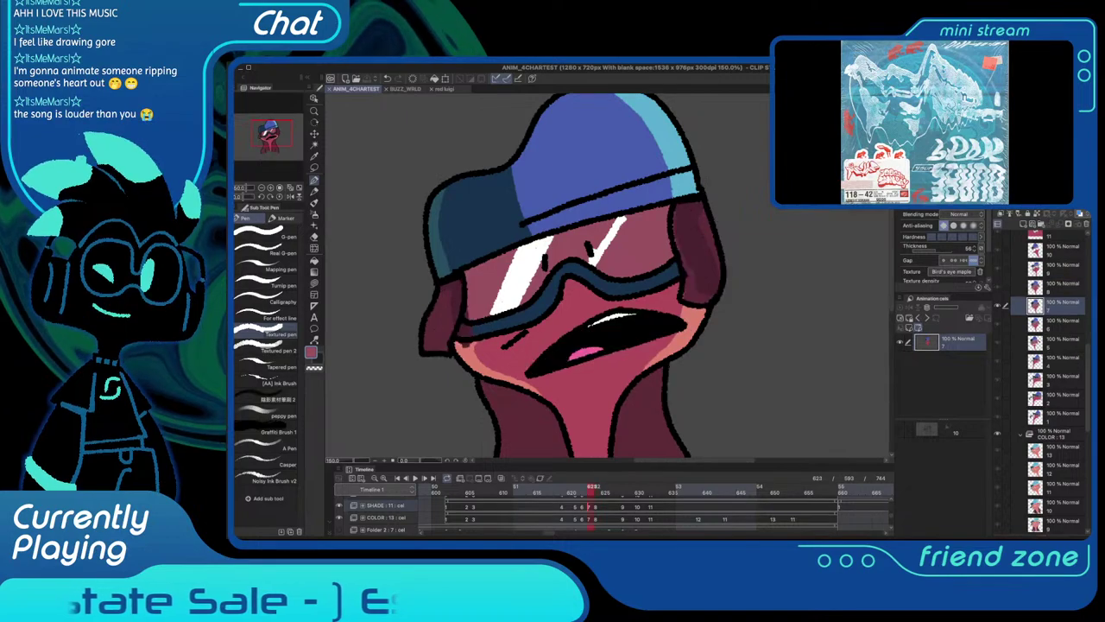
key(Right)
key(Right)
key(Left)
key(Left)
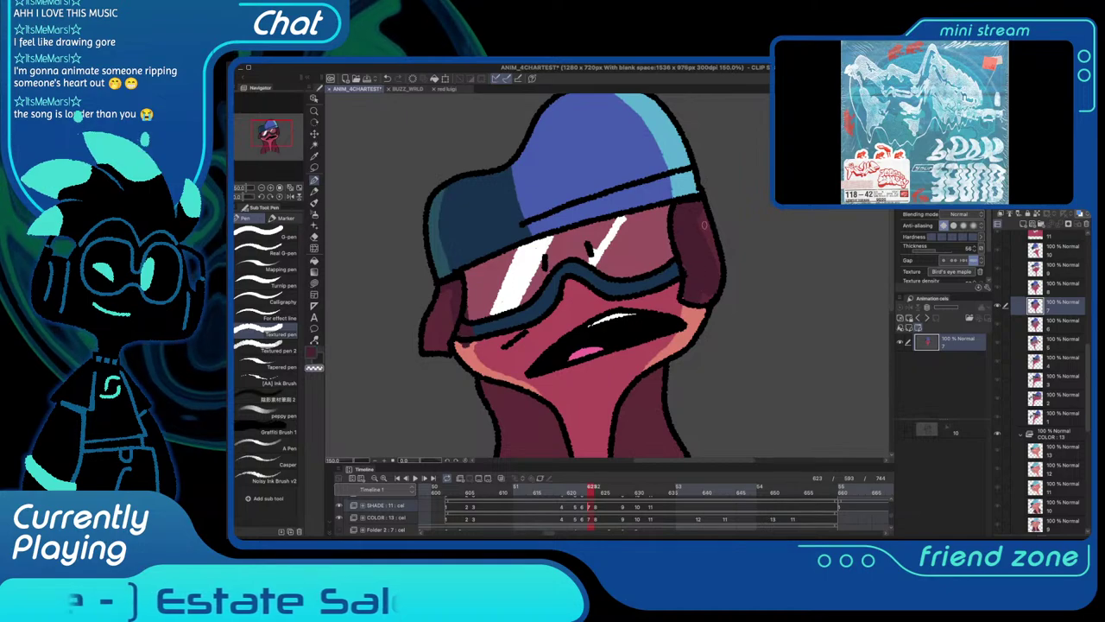
Retouch the goggle lens and dark blue goggle frame beside the left ear flap on SHADE cel 7 at frame 623
key(c)
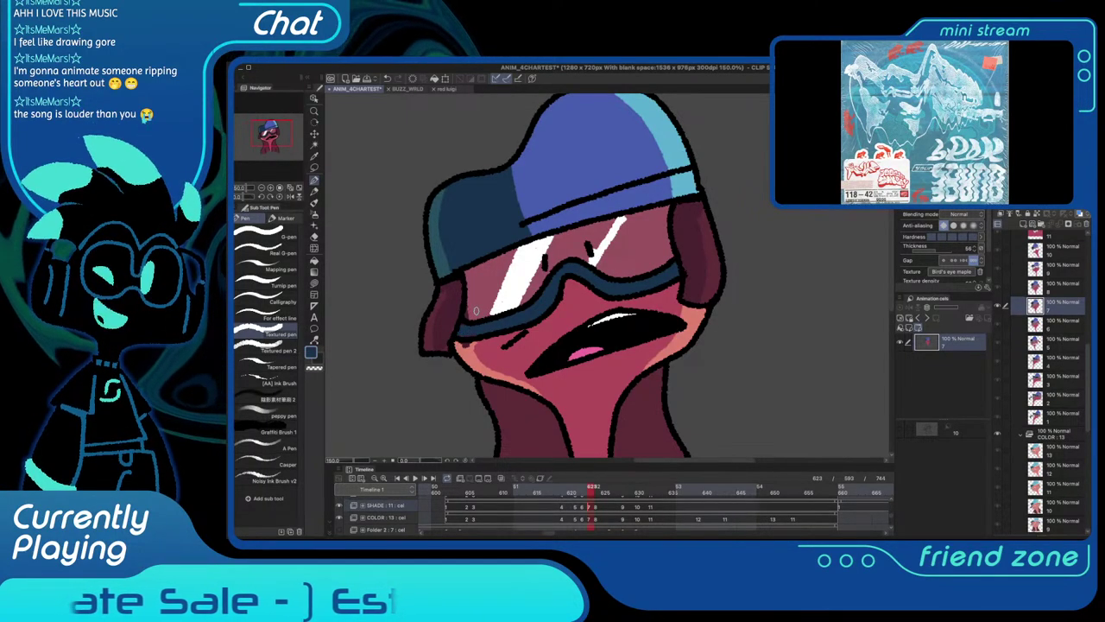
alt+click(466, 318)
key(c)
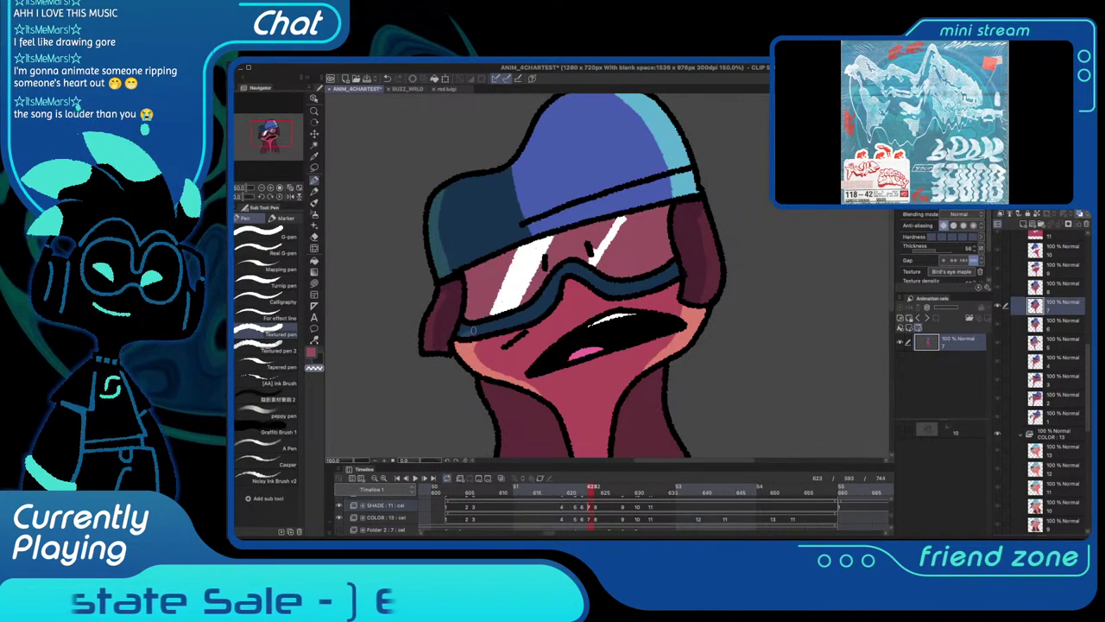
alt+click(491, 325)
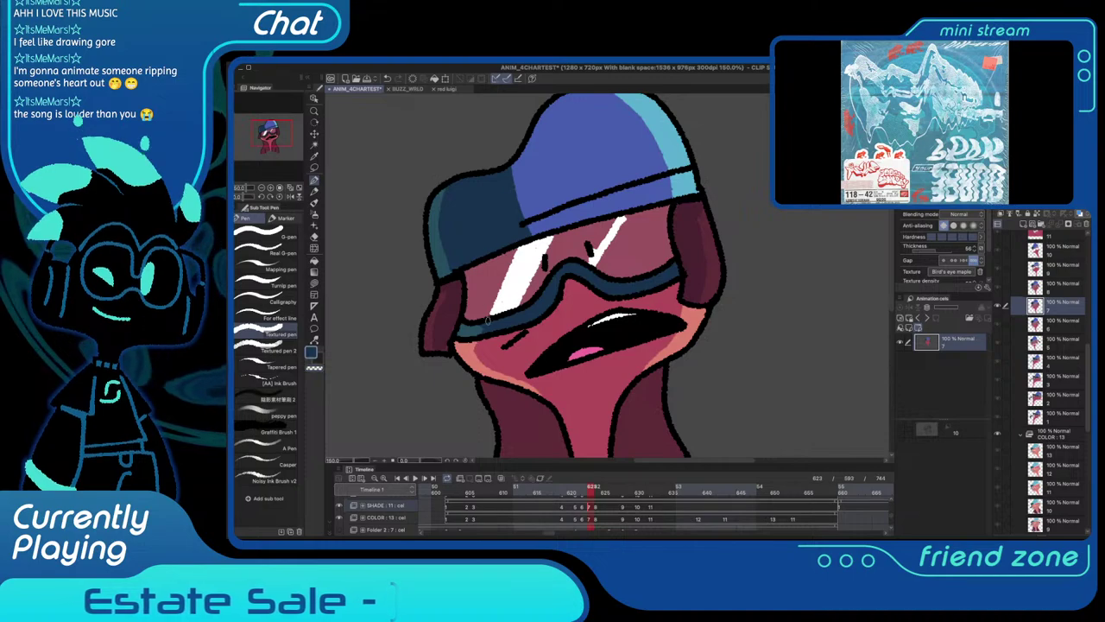
drag(489, 323, 481, 328)
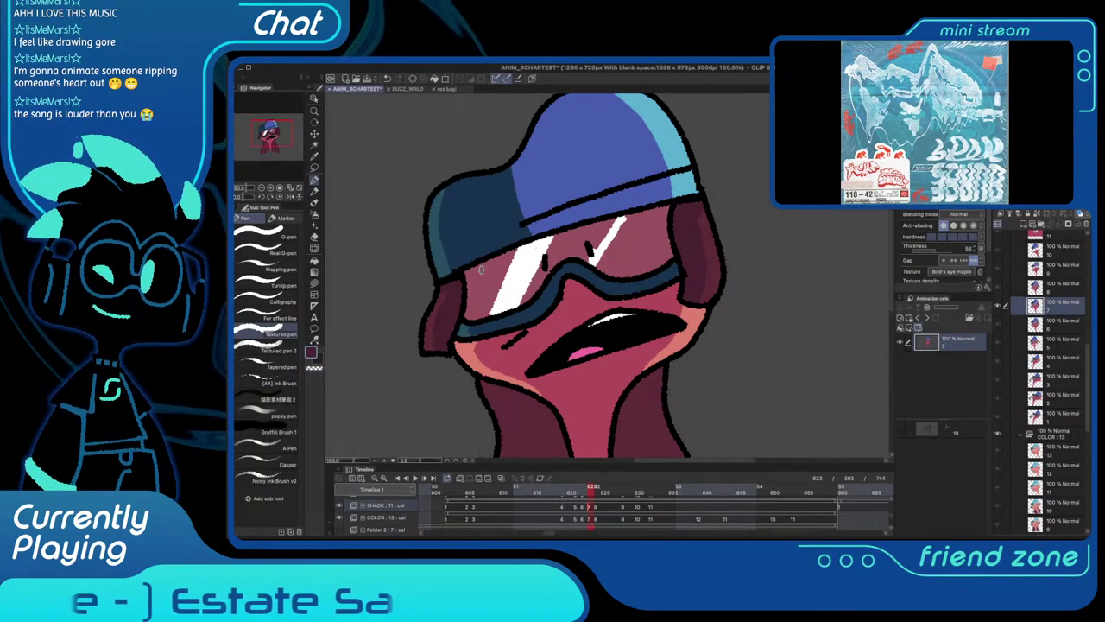
Sample the ear flap's maroon at frame 622 and compare the flap shading across frames 621 to 624
key(comma)
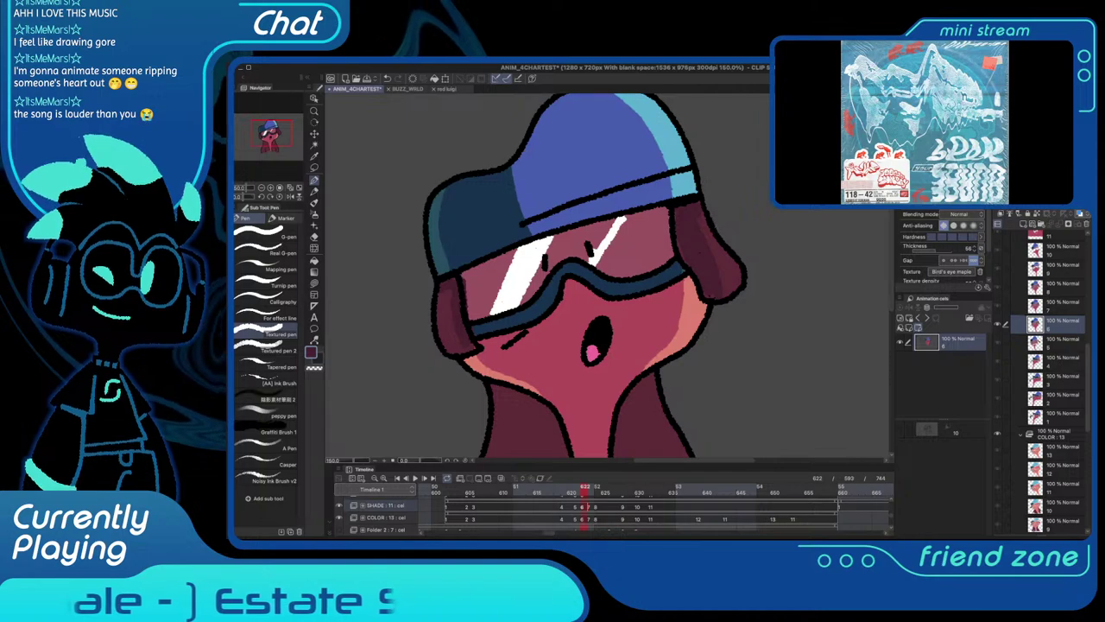
alt+click(687, 262)
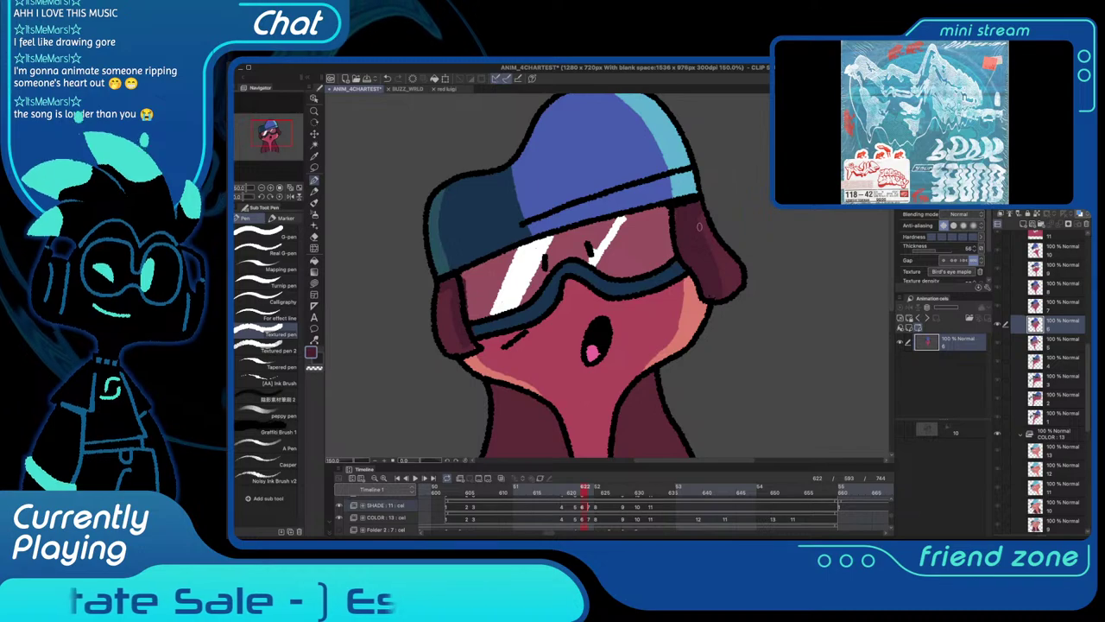
key(period)
key(period)
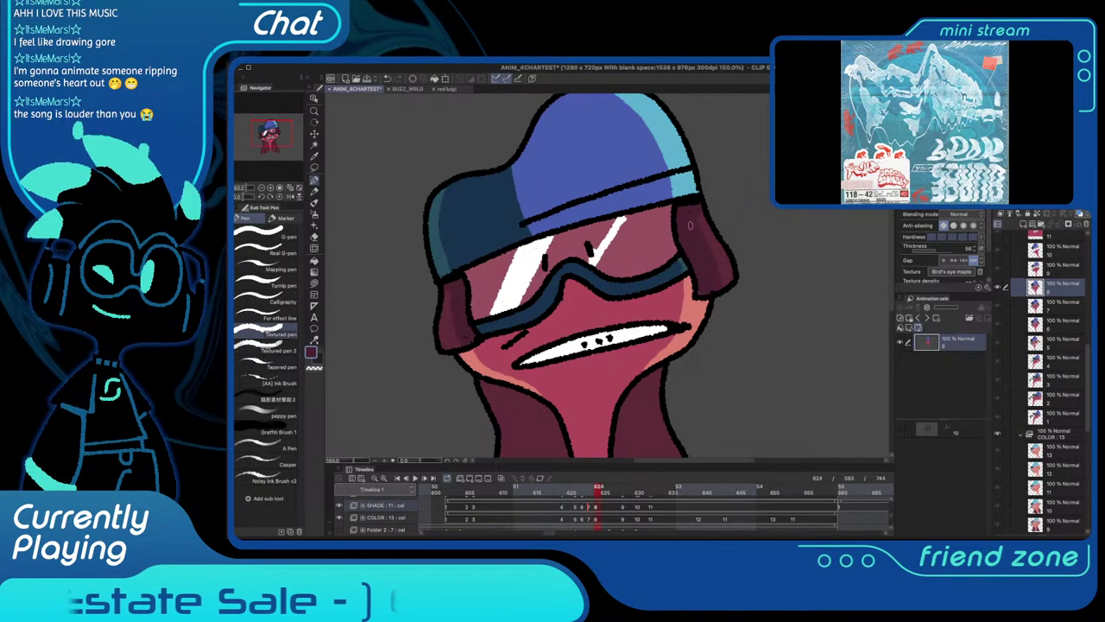
key(comma)
key(comma)
key(comma)
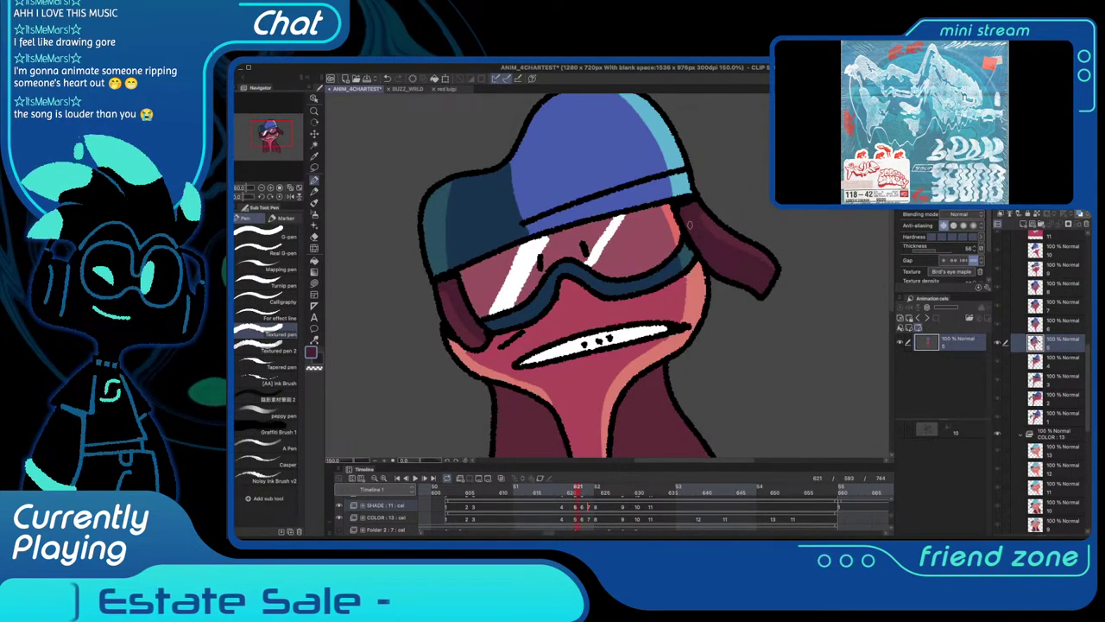
Fit the whole canvas in view and play the scene from frame 616 to review the head turn
key(super+0)
click(544, 488)
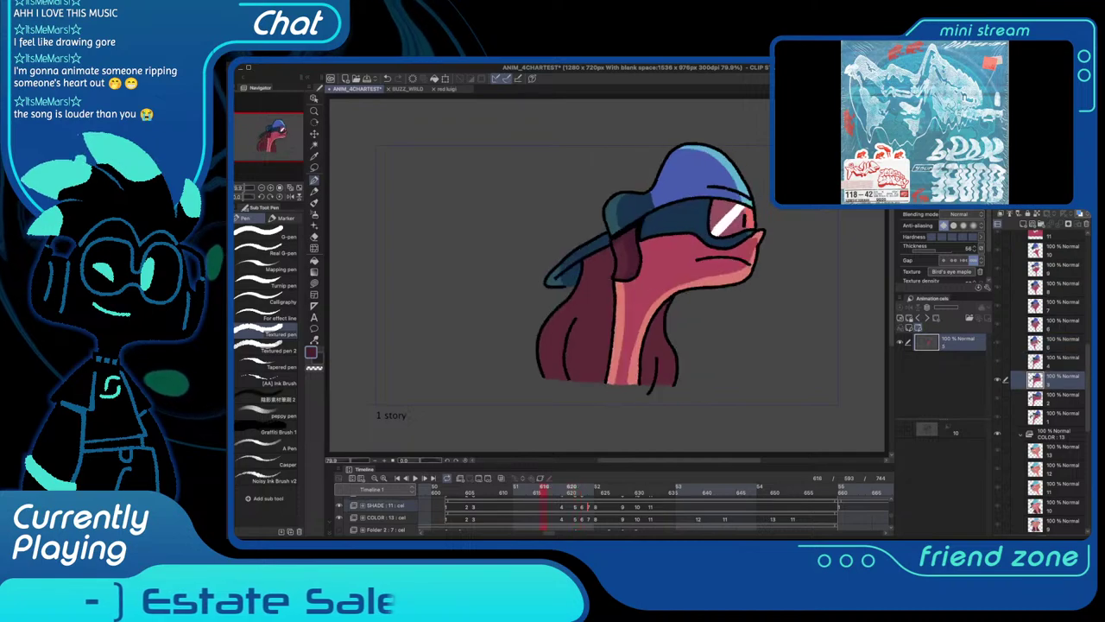
key(space)
key(space)
Step through the frames around 628 up close, examining the ear flaps for missing shading
key(super+plus)
key(super+plus)
key(super+plus)
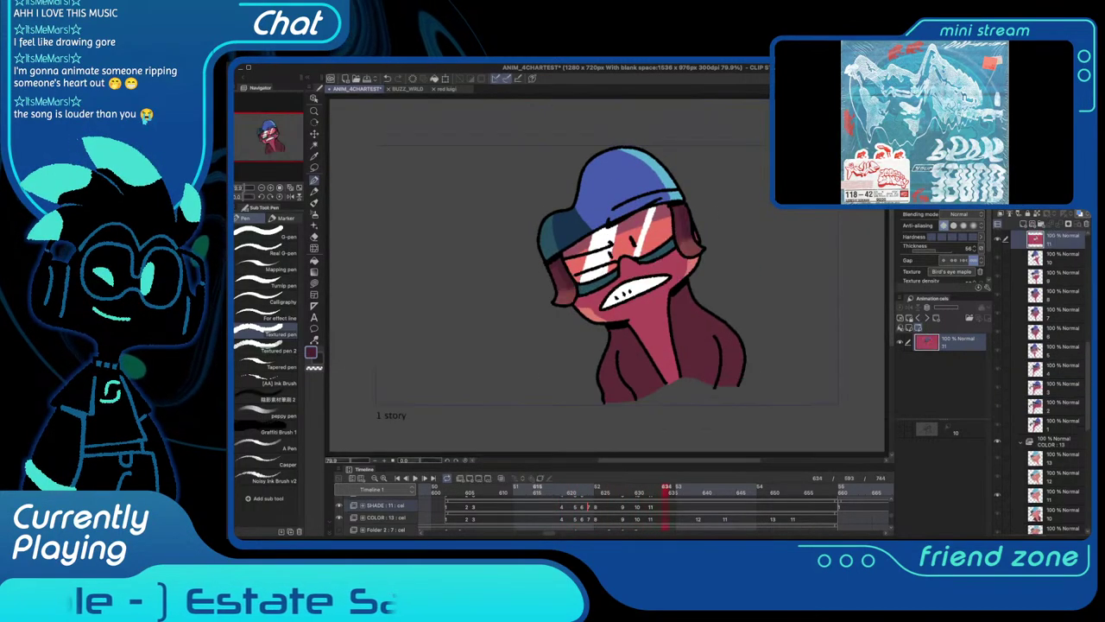
key(comma)
key(comma)
key(comma)
key(comma)
key(comma)
key(comma)
key(comma)
key(comma)
key(comma)
key(comma)
key(comma)
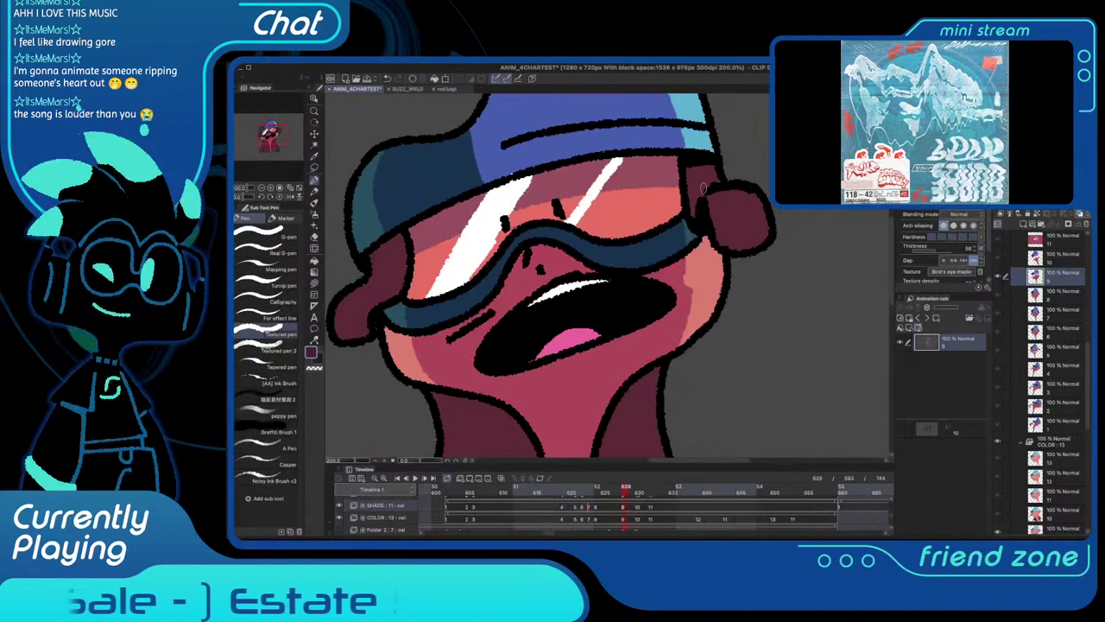
key(period)
key(period)
key(period)
key(period)
key(period)
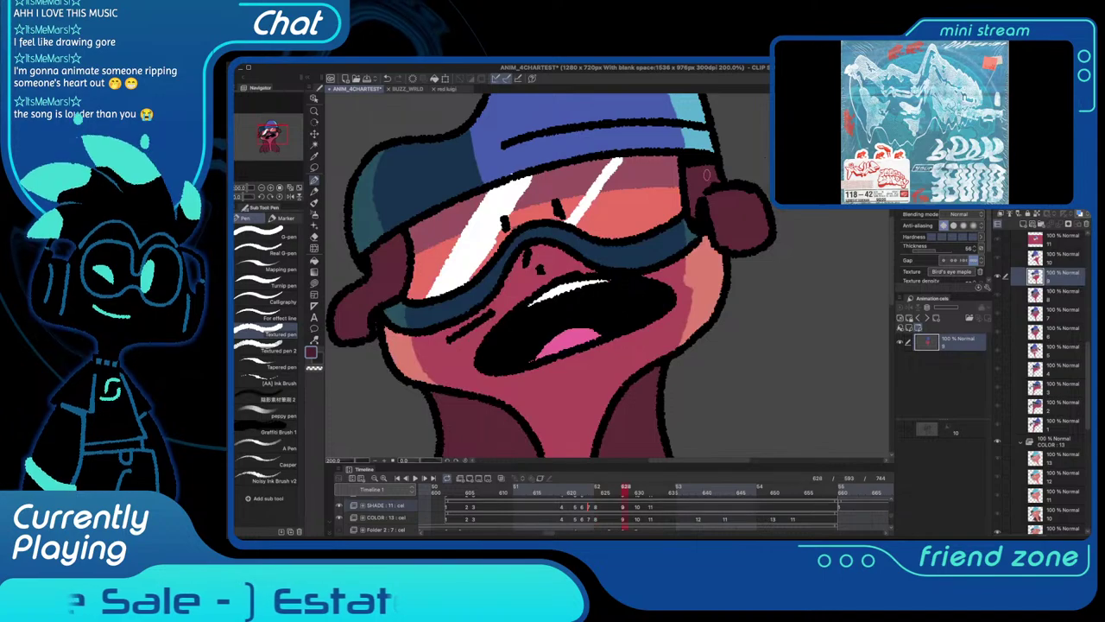
Outline and fill maroon shading on the right ear flap in SHADE cel 9 at frame 628
mouse_move(719, 194)
mouse_down()
mouse_move(734, 219)
mouse_move(734, 249)
mouse_up()
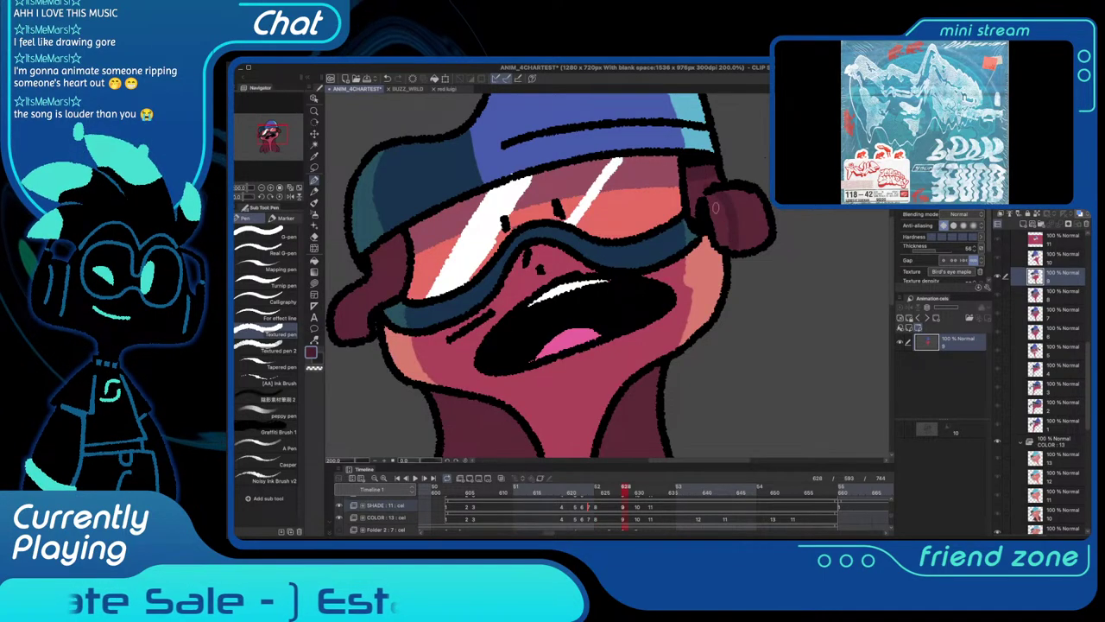
key(g)
click(698, 194)
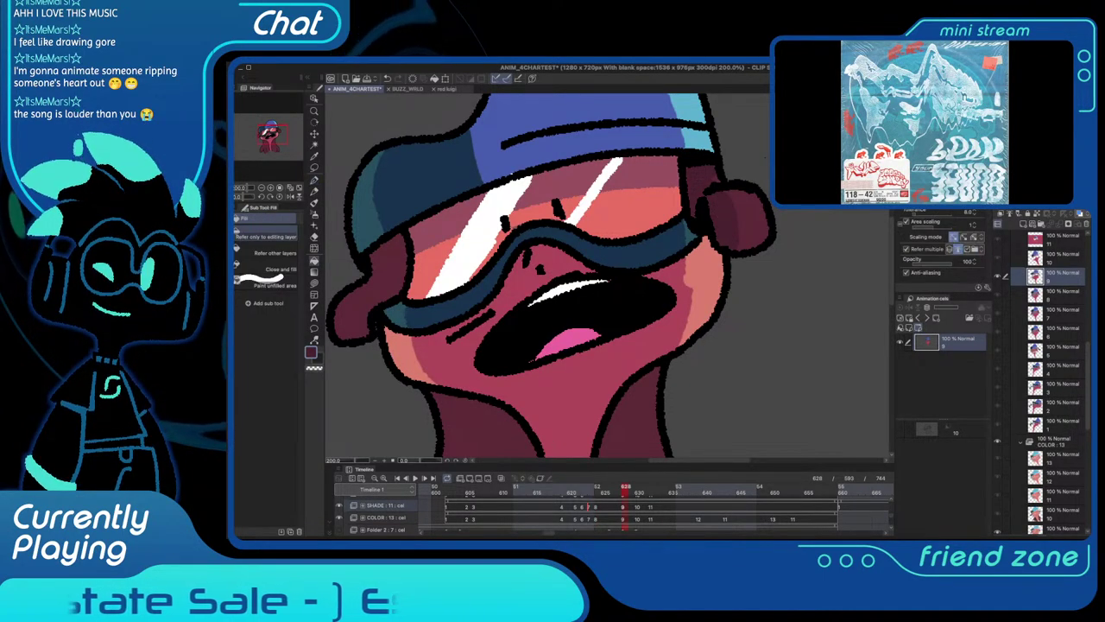
Outline and fill maroon shading on the left ear flap in SHADE cel 9 at frame 628
drag(535, 260, 663, 217)
key(p)
mouse_move(498, 220)
mouse_down()
mouse_move(530, 210)
mouse_move(481, 299)
mouse_up()
key(g)
click(522, 200)
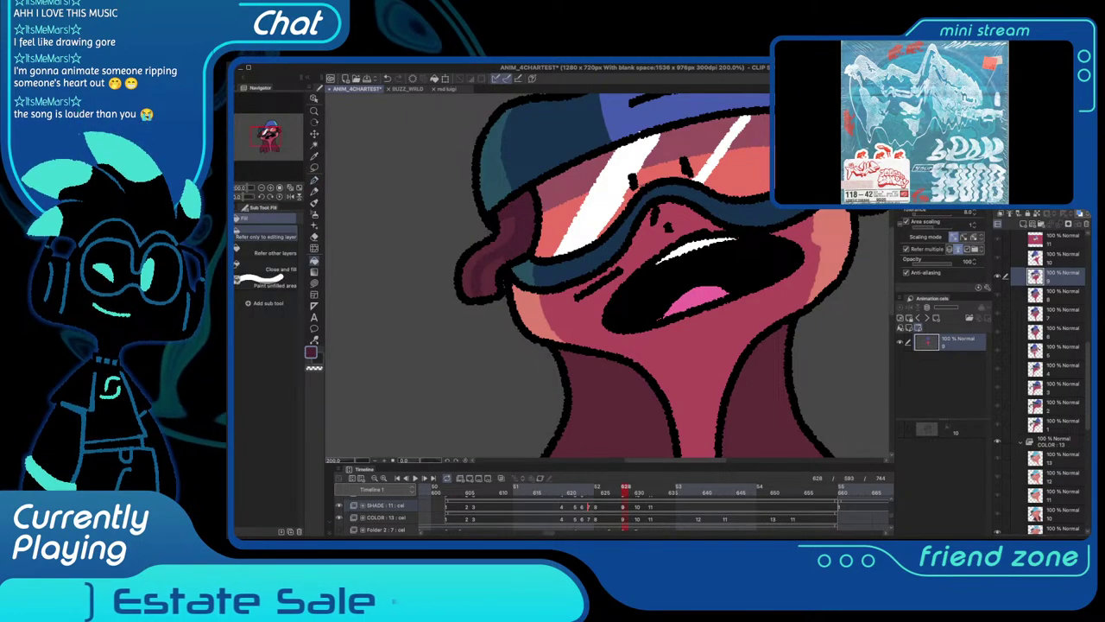
click(494, 278)
Add maroon shading along the left ear flap in SHADE cel 10 at frame 630
key(p)
key(period)
mouse_move(493, 262)
mouse_down()
mouse_move(494, 316)
mouse_move(459, 356)
mouse_move(404, 349)
mouse_up()
key(g)
click(508, 294)
key(p)
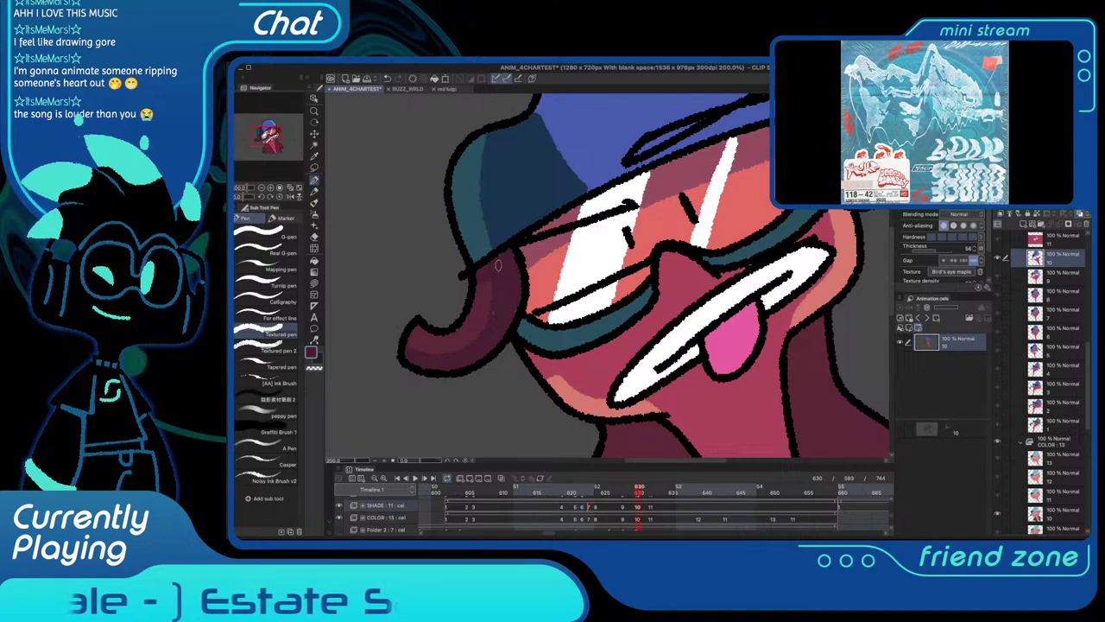
Outline and fill shading on the curled right ear flap in SHADE cel 10, and sample the flap's maroon
mouse_move(769, 131)
mouse_down()
mouse_move(589, 216)
mouse_move(609, 214)
mouse_move(646, 252)
mouse_move(630, 214)
mouse_move(664, 265)
mouse_move(677, 261)
mouse_up()
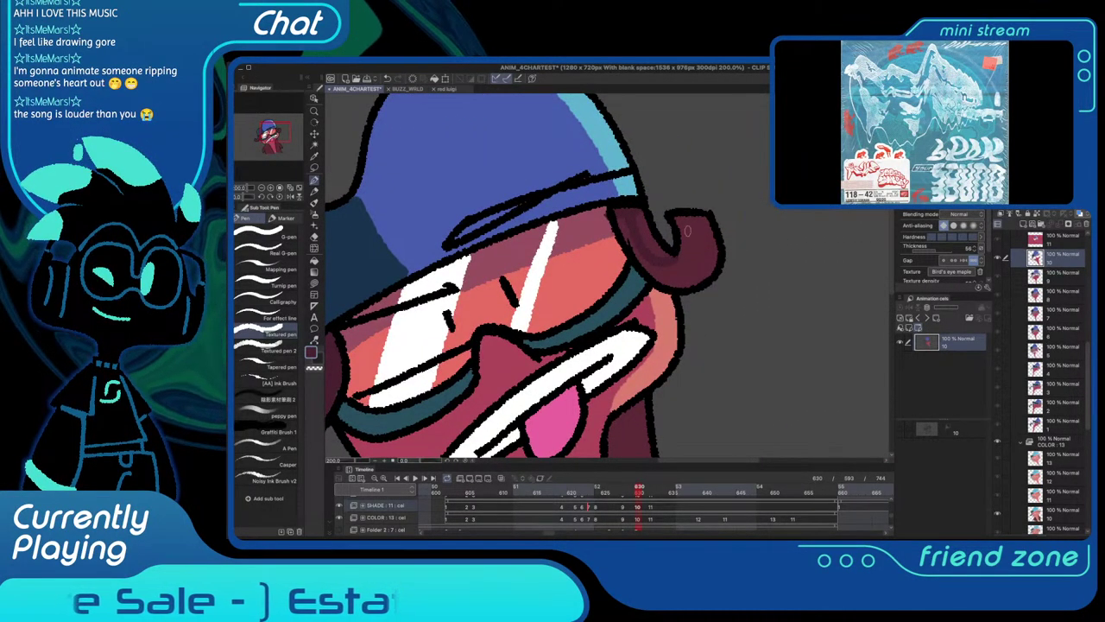
drag(694, 222, 685, 280)
key(g)
click(680, 272)
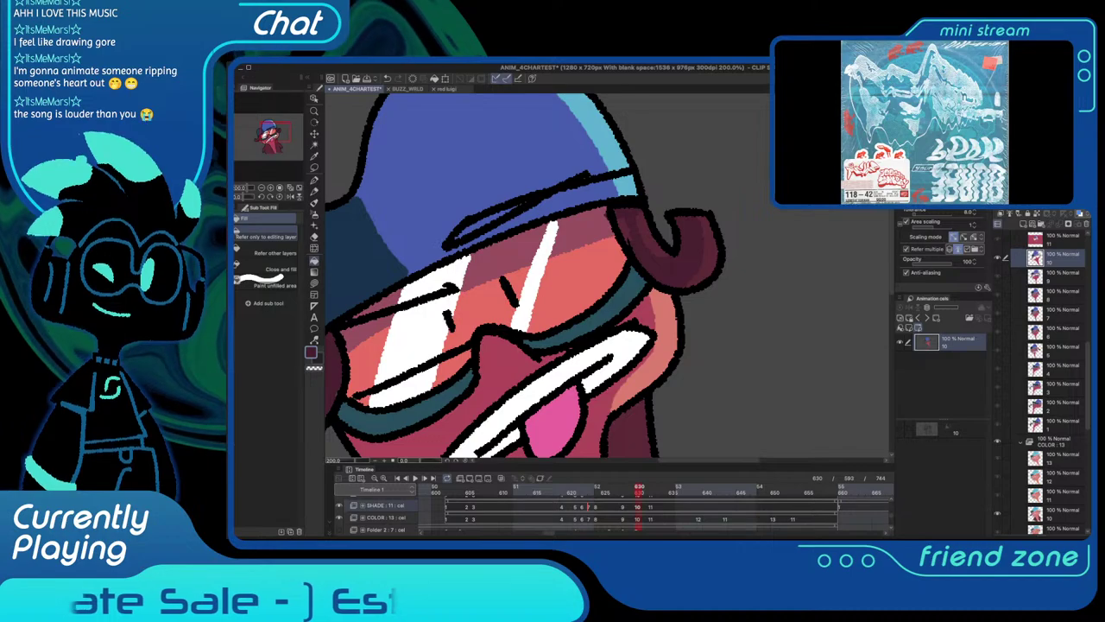
key(p)
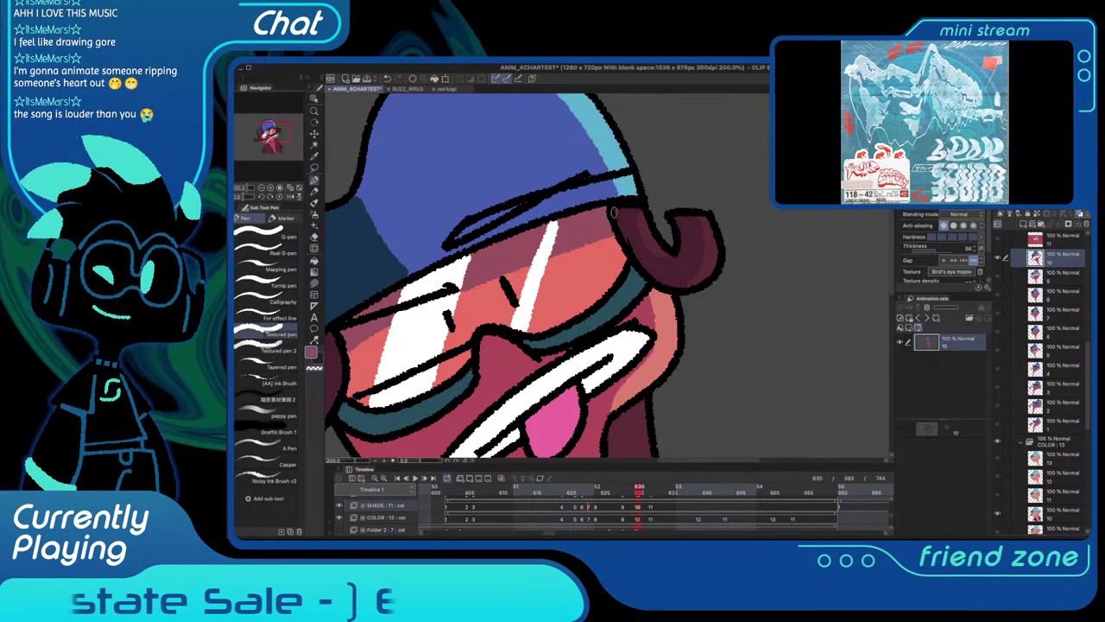
alt+click(642, 219)
Fit the whole canvas in view, step back through the frames before 632 and play the scene to review the flap shading
key(Right)
key(super+0)
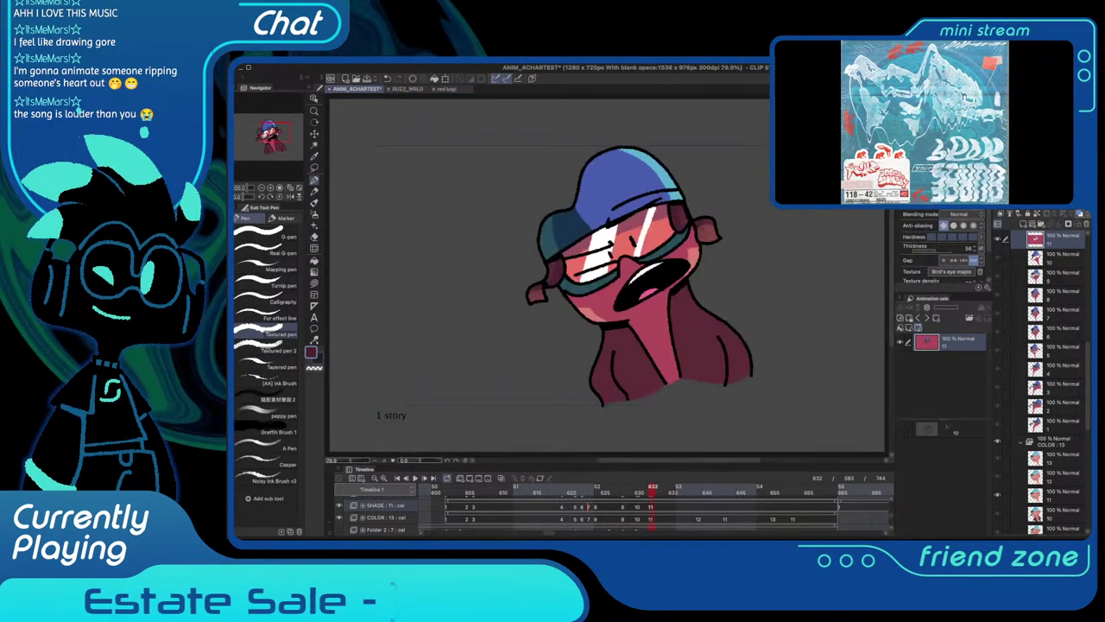
key(Left)
key(Left)
key(Left)
key(Left)
key(Right)
key(space)
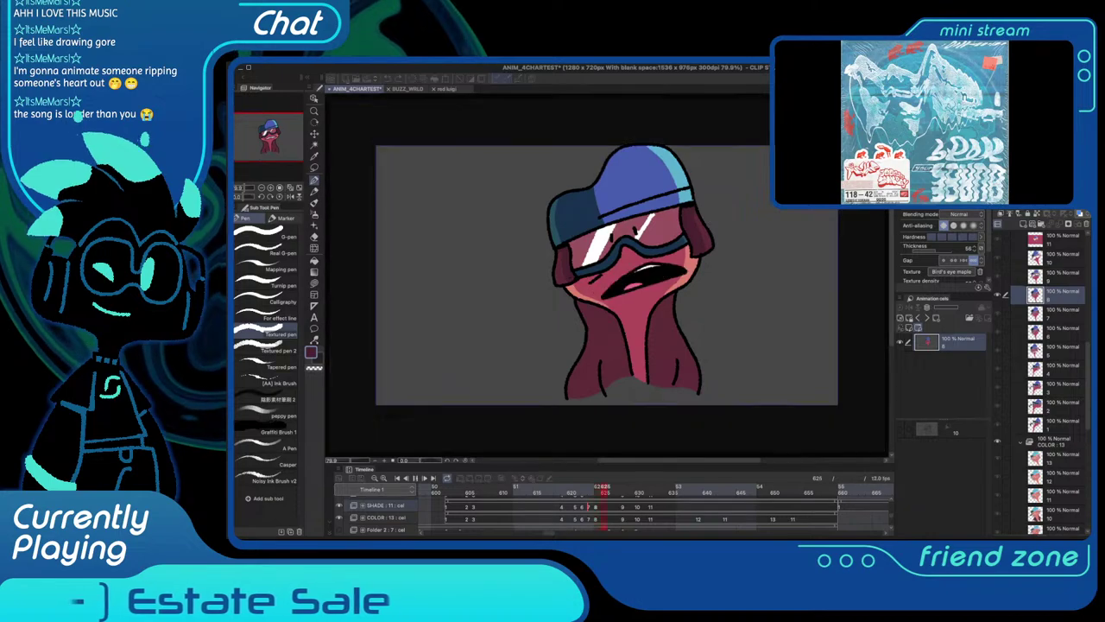
key(space)
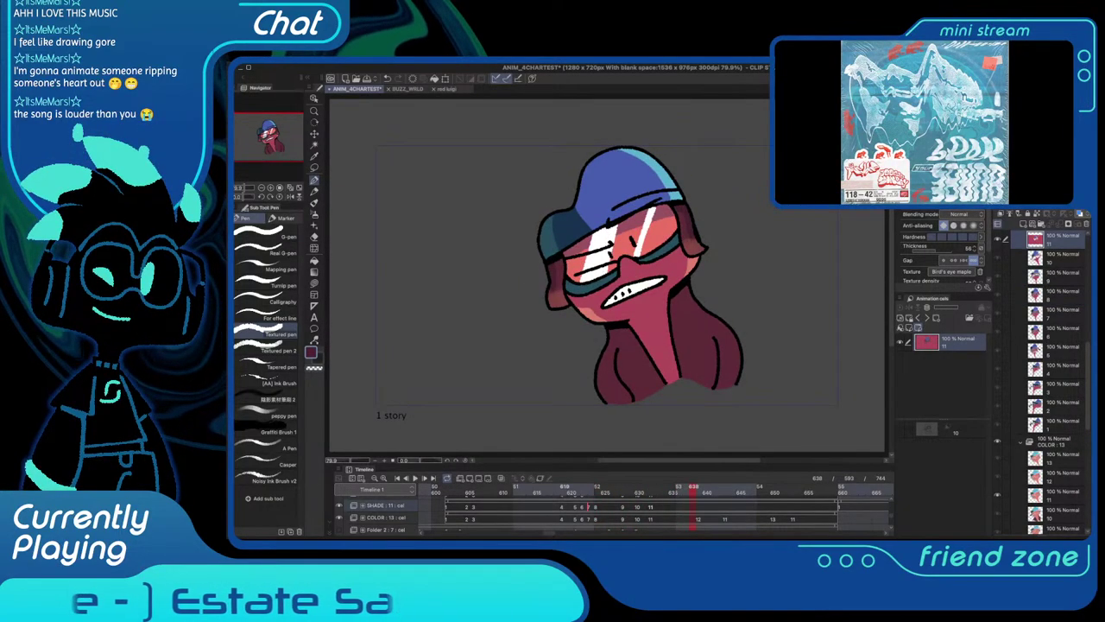
Go to frame 602 and fill the ear flap's shaded area with maroon in SHADE cel 1
drag(635, 328, 640, 304)
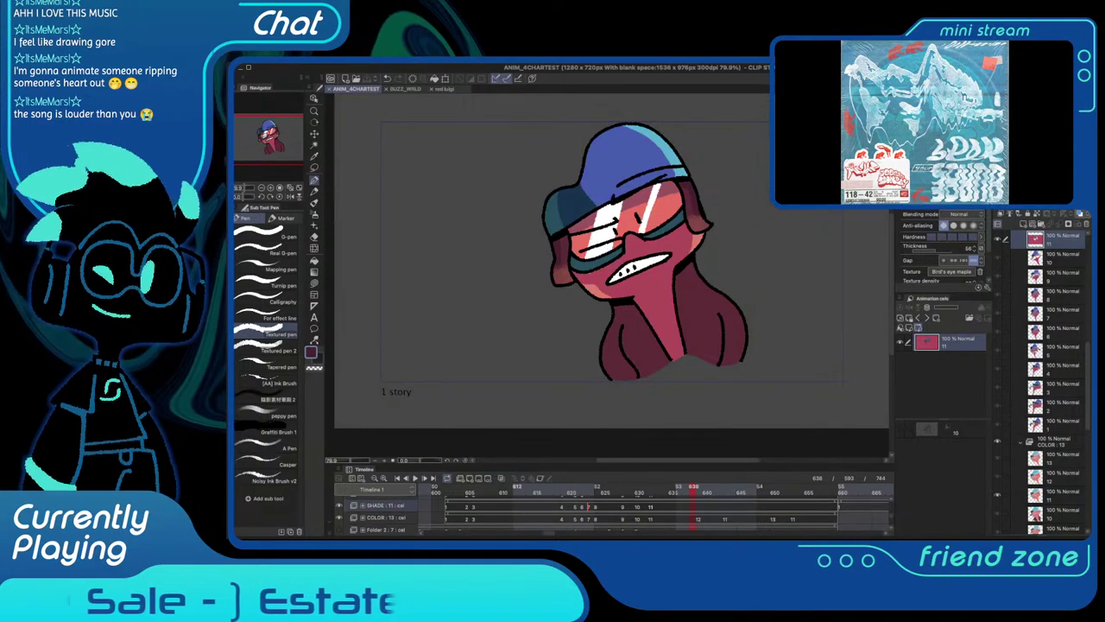
click(449, 489)
scroll(649, 233, up, 1)
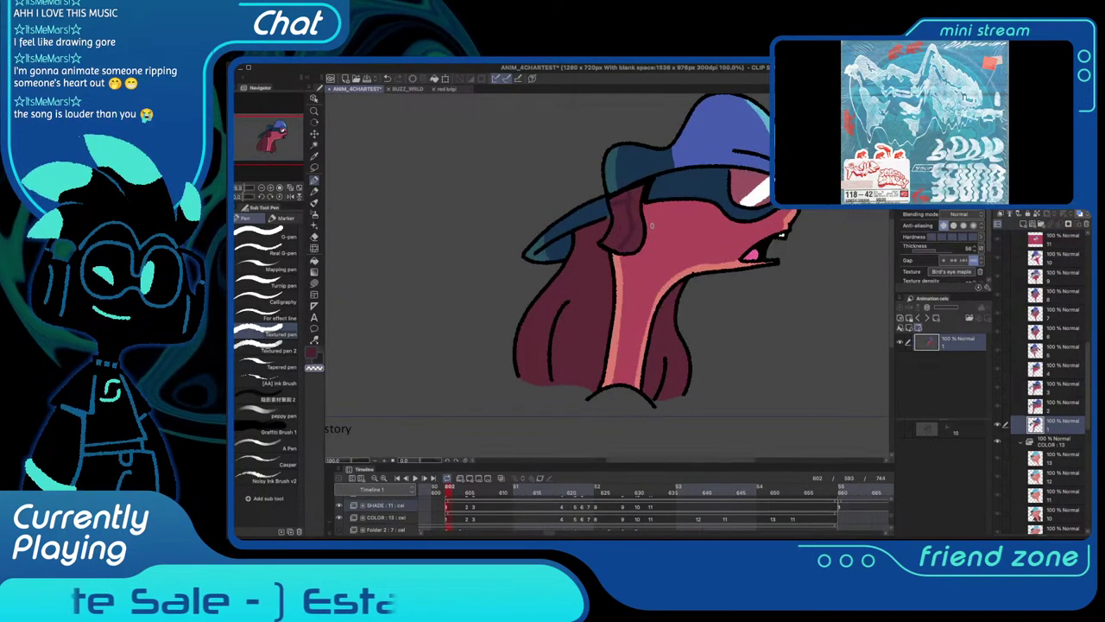
scroll(652, 225, up, 1)
key(g)
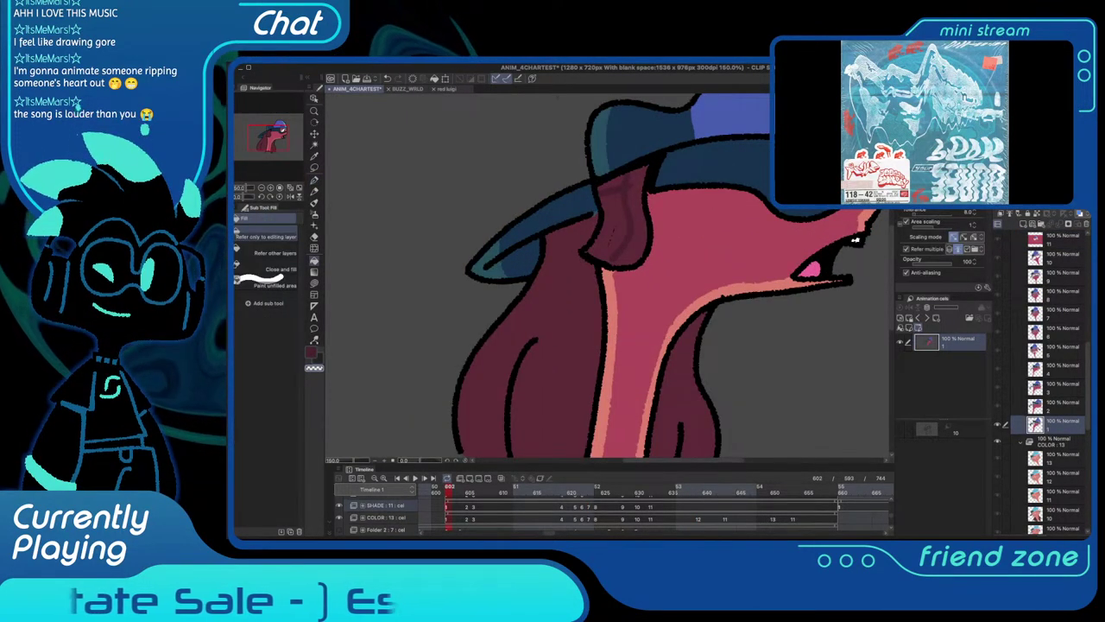
key(c)
click(639, 227)
click(609, 182)
Draw a maroon shadow line down the hair behind the neck in SHADE cel 1
key(p)
mouse_move(585, 202)
mouse_down()
mouse_move(608, 135)
mouse_move(576, 208)
mouse_up()
key(ctrl+z)
drag(579, 164, 579, 215)
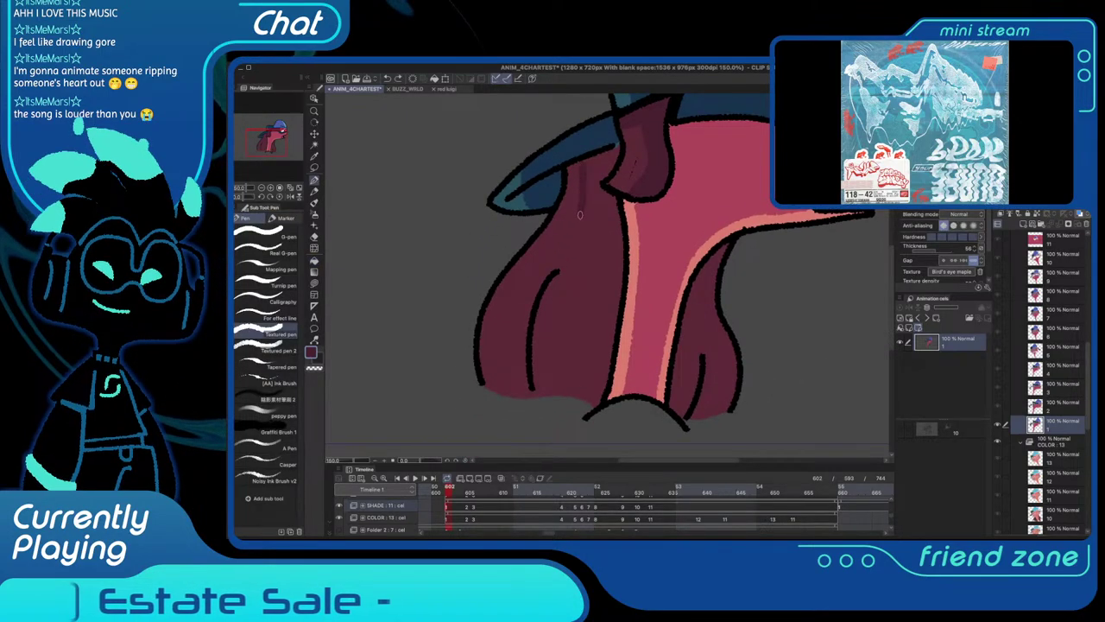
mouse_move(584, 162)
mouse_down()
mouse_move(580, 214)
mouse_move(571, 209)
mouse_move(570, 231)
mouse_move(531, 283)
mouse_move(502, 373)
mouse_move(507, 396)
mouse_up()
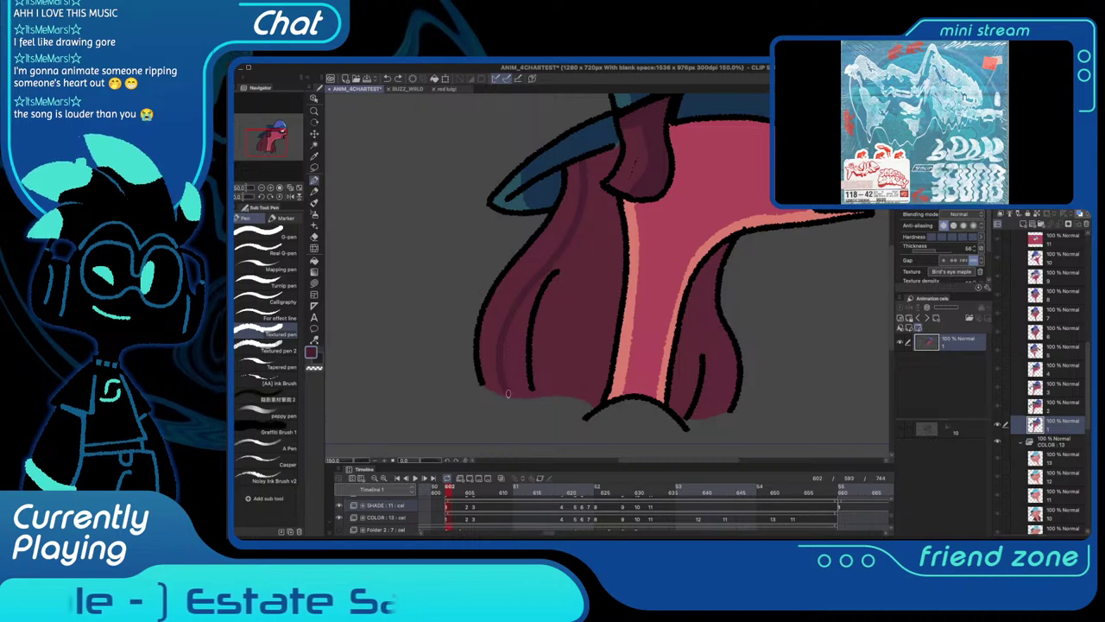
Outline and fill maroon shading on the hair in front of the neck at frame 602
mouse_move(716, 280)
mouse_down()
mouse_move(597, 243)
mouse_move(582, 280)
mouse_move(592, 377)
mouse_move(583, 362)
mouse_up()
key(g)
click(573, 300)
Try to fill the shadow on the hair behind the neck, closing the outline's gap between the brim and ear flap
click(466, 237)
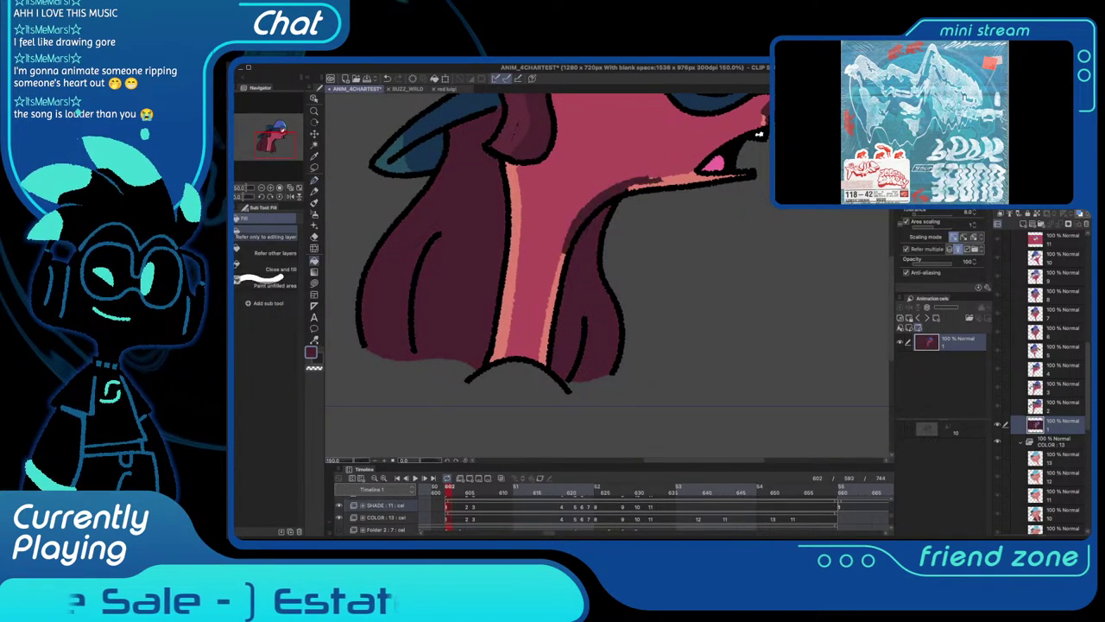
key(ctrl+z)
drag(484, 198, 506, 237)
key(p)
drag(494, 162, 518, 154)
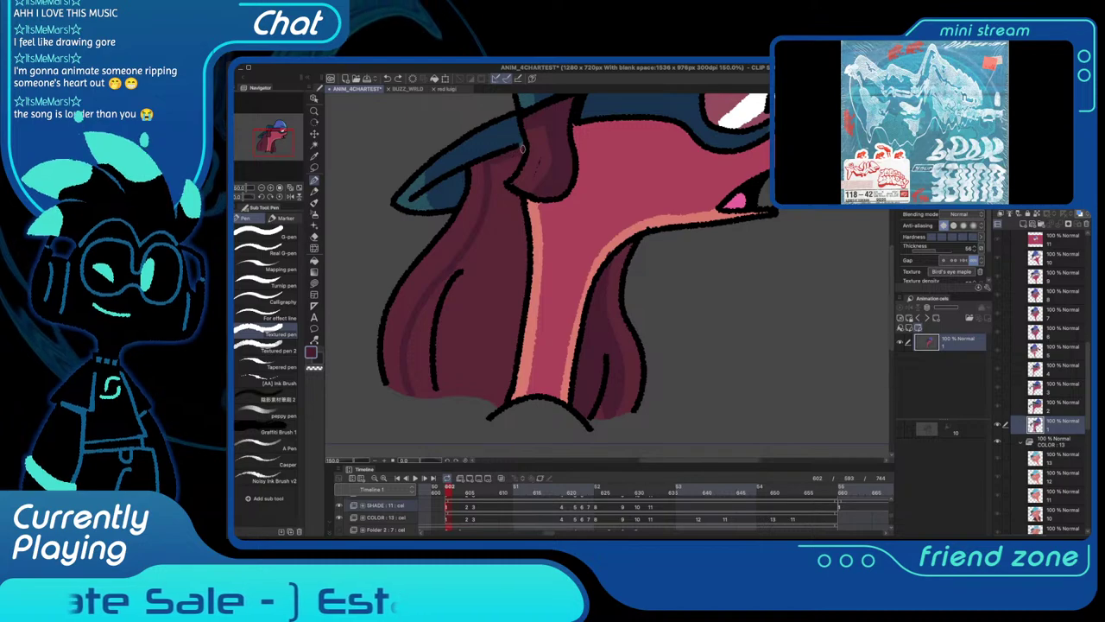
key(g)
click(472, 243)
key(ctrl+z)
Close the shadow outline below the ear flap, fill the hair behind the neck with maroon and touch up the fill's edges
key(p)
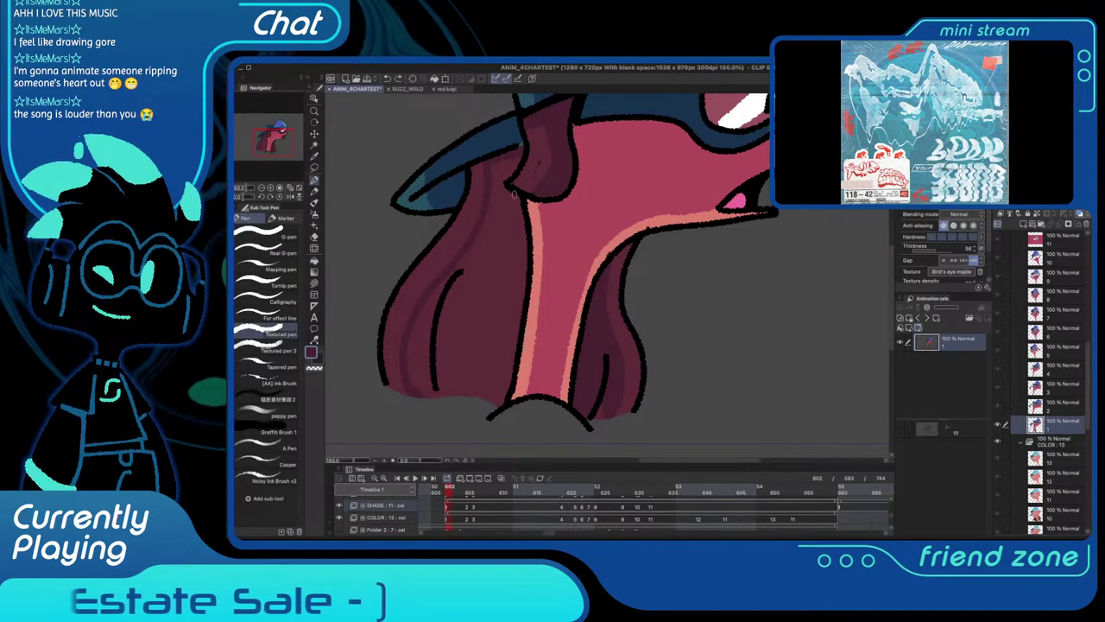
mouse_move(517, 172)
mouse_down()
mouse_move(527, 292)
mouse_move(504, 395)
mouse_move(420, 396)
mouse_up()
key(g)
click(505, 267)
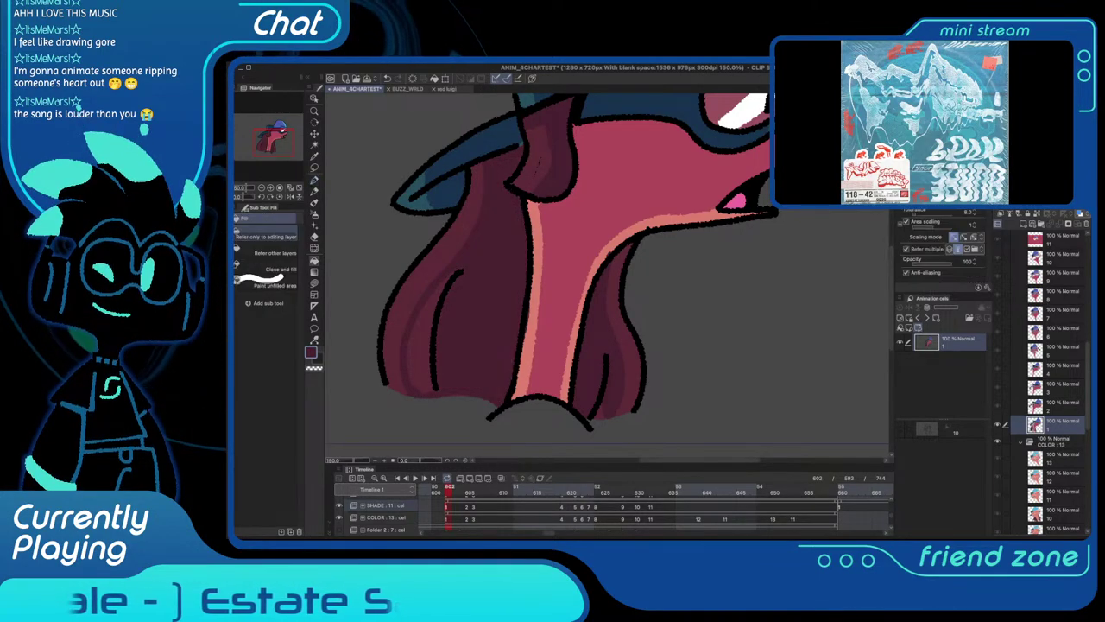
key(p)
mouse_move(463, 272)
mouse_down()
mouse_move(418, 327)
mouse_move(427, 373)
mouse_up()
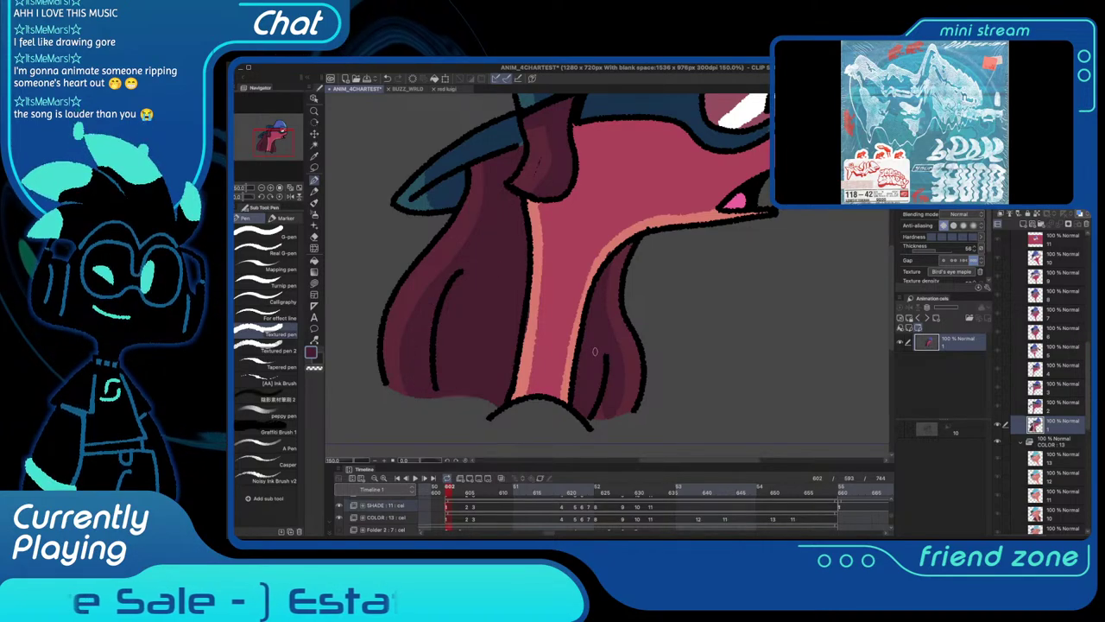
key(super+0)
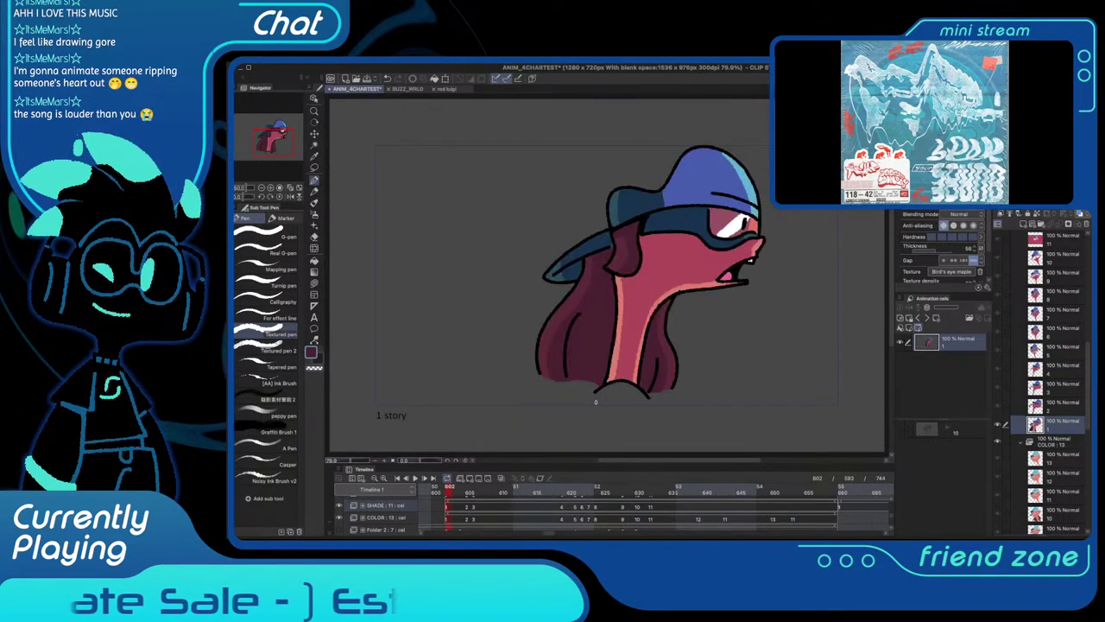
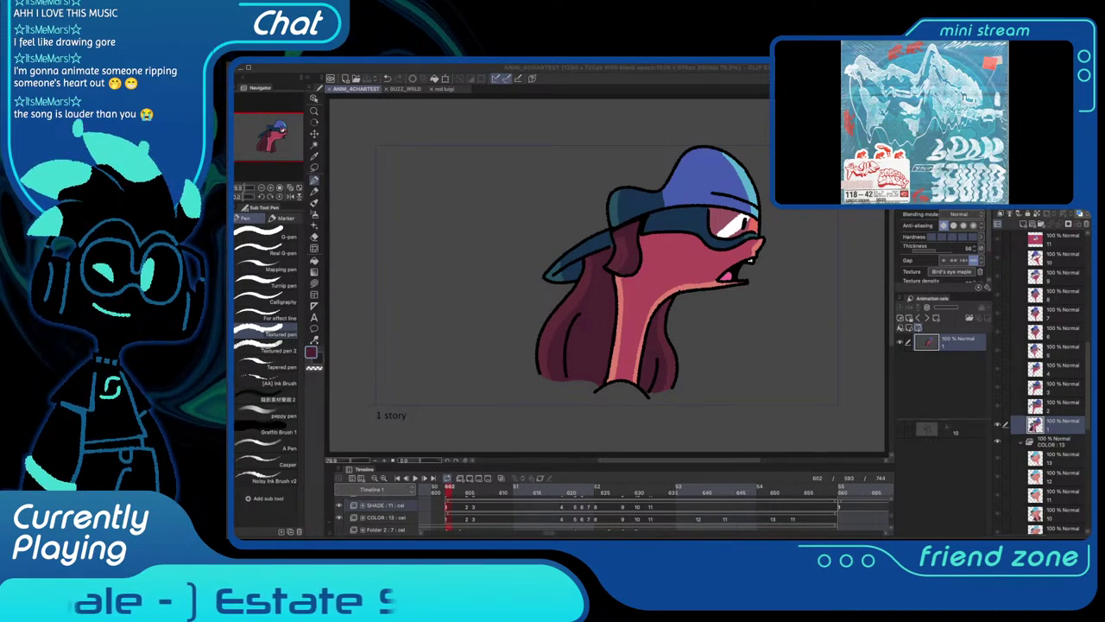
Outline the shadow on the hair behind the neck in SHADE cel 2 at frame 605 and try to fill it
scroll(579, 325, up, 3)
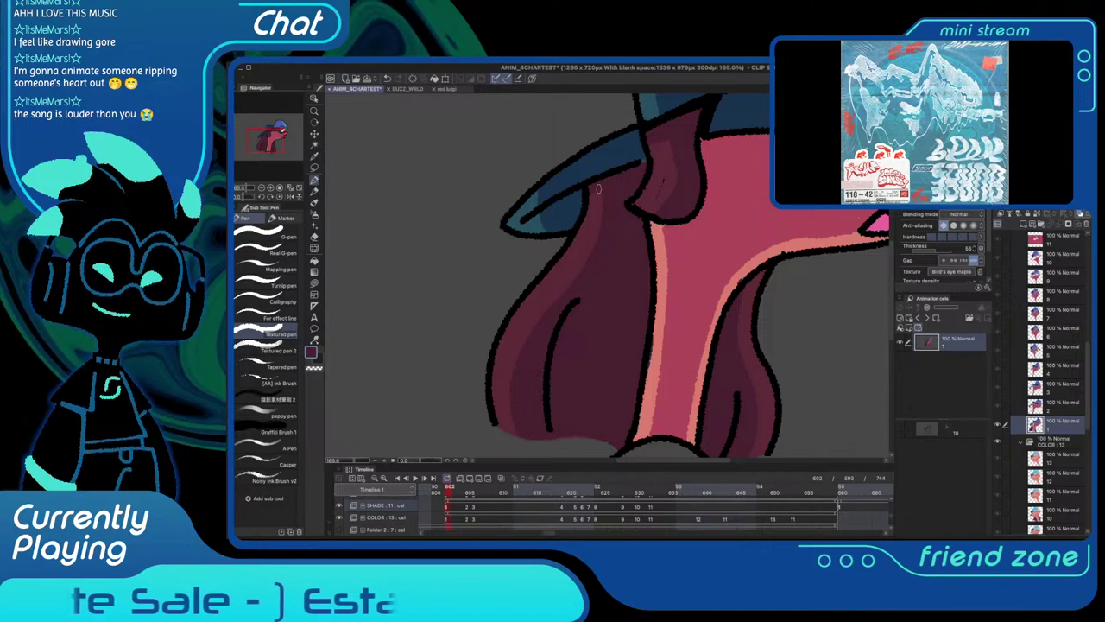
mouse_move(605, 183)
mouse_down()
mouse_move(587, 181)
mouse_move(578, 232)
mouse_move(529, 303)
mouse_move(497, 424)
mouse_move(487, 423)
mouse_up()
key(.)
key(g)
click(573, 226)
key(ctrl+z)
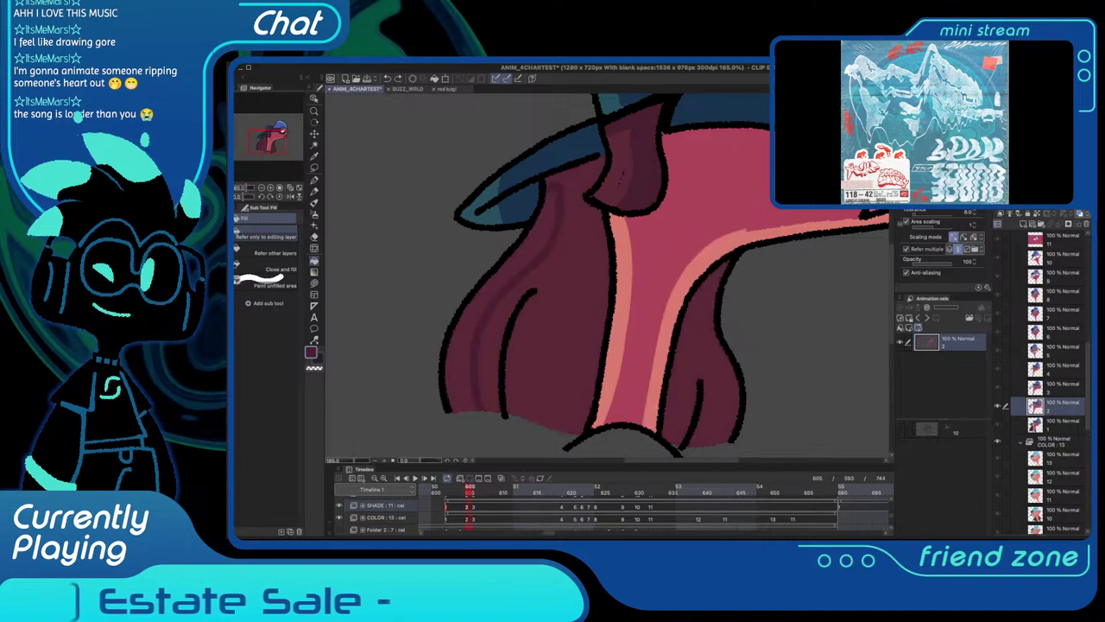
Close the shadow outline under the brim and along the neck and hair's lower edge, and fill it with maroon
key(p)
drag(549, 181, 586, 164)
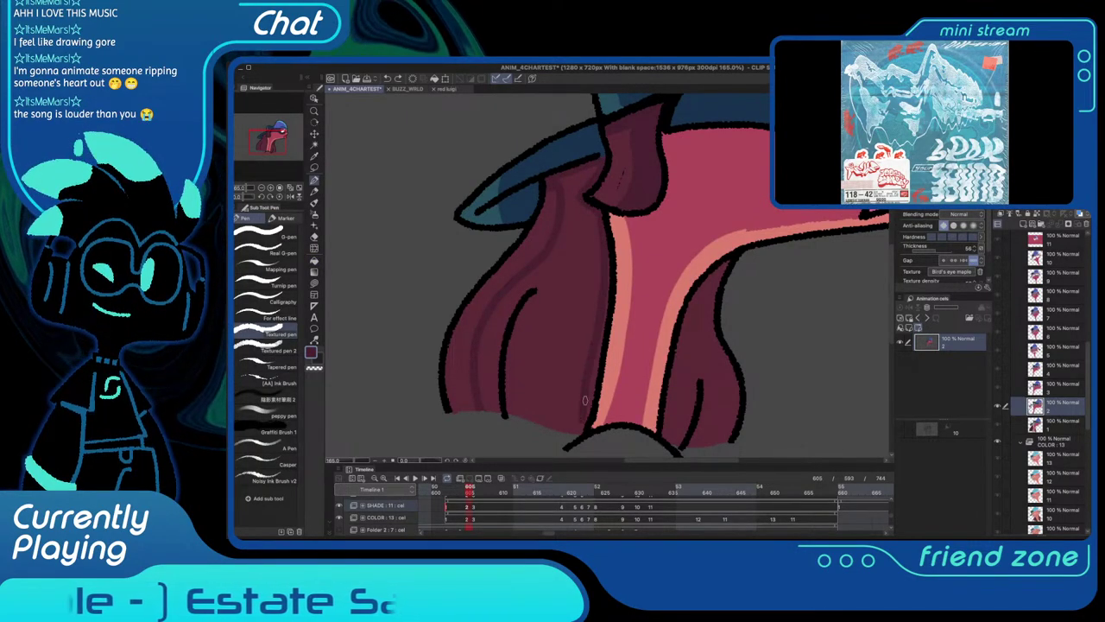
drag(536, 420, 485, 407)
key(g)
click(549, 375)
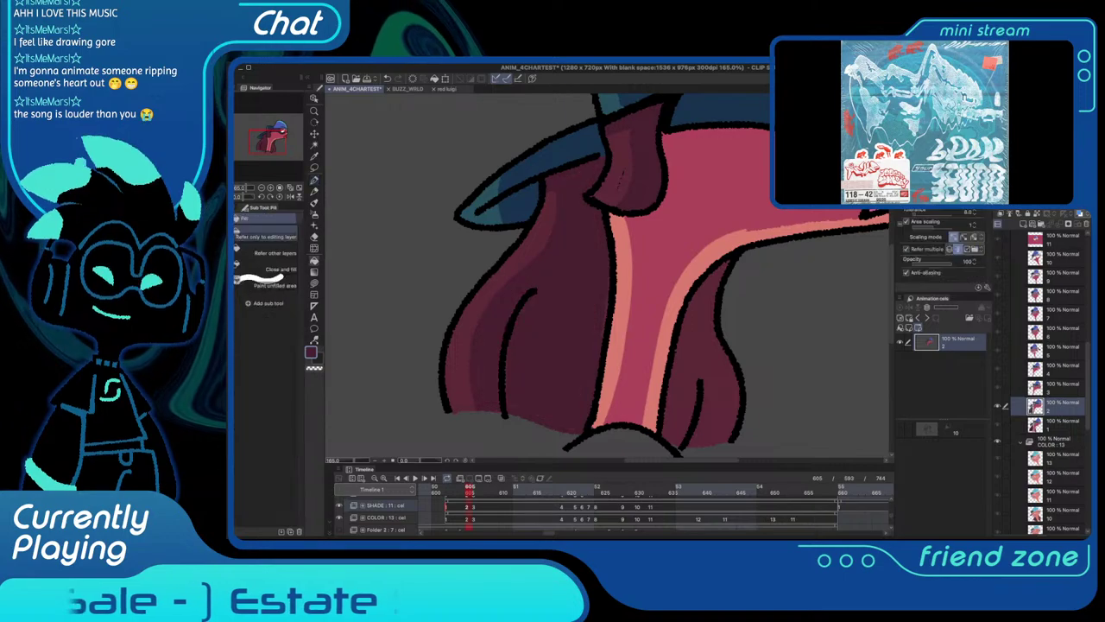
Outline and fill maroon shading on the hair in front of the neck in SHADE cel 2
mouse_move(712, 278)
mouse_down()
mouse_move(648, 259)
mouse_move(640, 426)
mouse_up()
key(p)
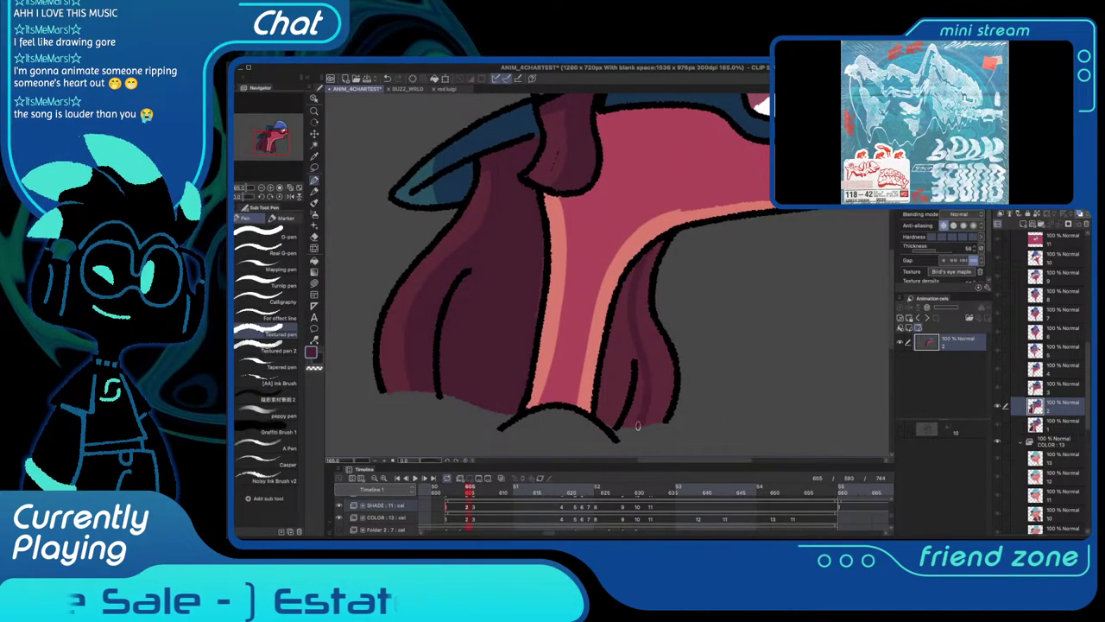
key(g)
click(617, 377)
key(p)
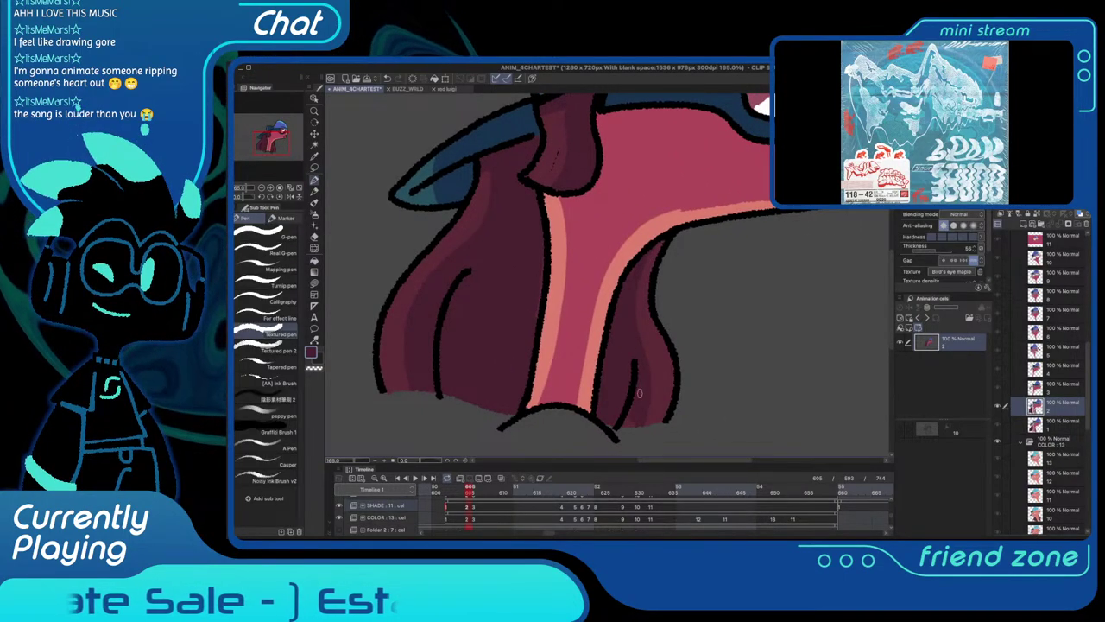
Outline and fill maroon shading on the hair in front of the neck in SHADE cel 3 at frame 606
key(Right)
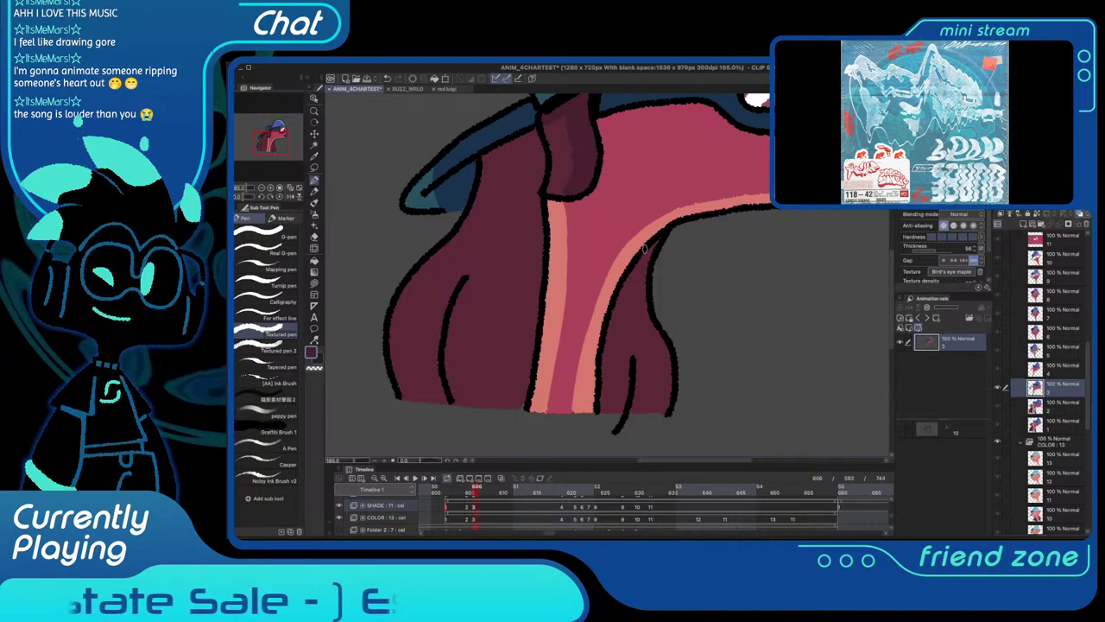
mouse_move(646, 249)
mouse_down()
mouse_move(654, 394)
mouse_move(640, 416)
mouse_up()
key(g)
click(615, 378)
scroll(615, 377, left, 2)
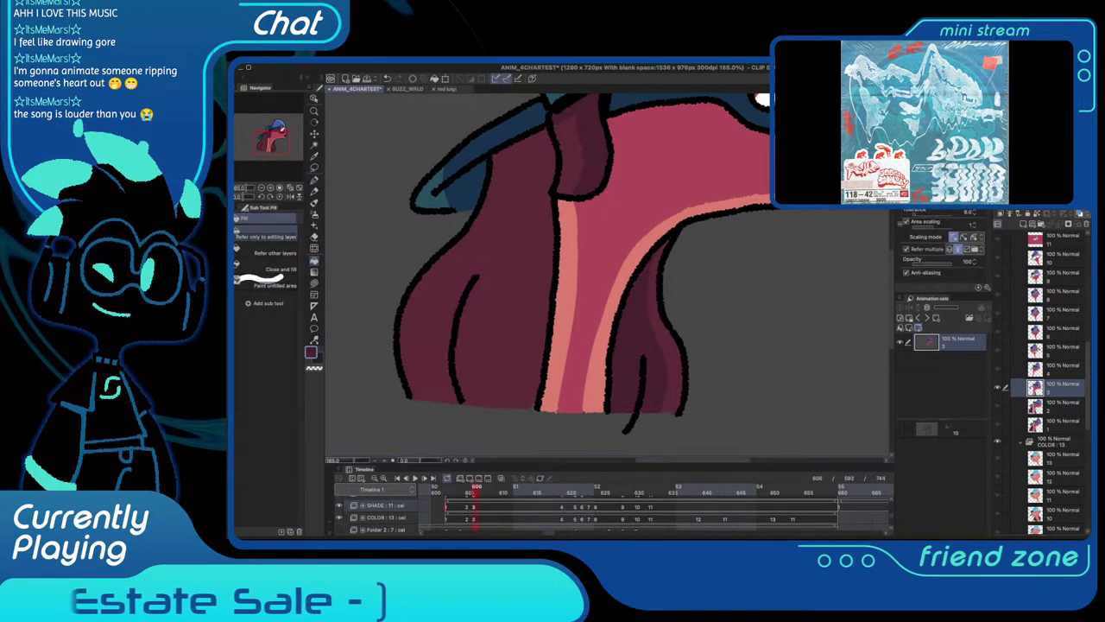
Outline and fill maroon shading on the hair behind the neck in SHADE cel 3
key(p)
mouse_move(519, 169)
mouse_down()
mouse_move(528, 221)
mouse_move(456, 315)
mouse_move(455, 397)
mouse_move(476, 385)
mouse_move(453, 401)
mouse_move(552, 403)
mouse_move(568, 192)
mouse_up()
key(g)
click(552, 205)
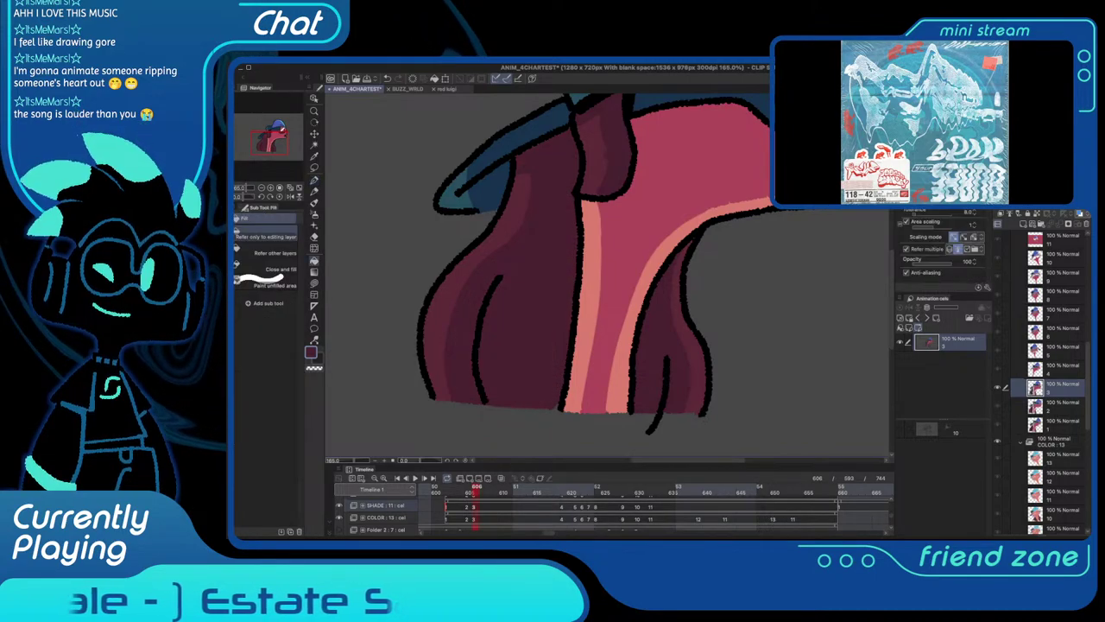
Outline and fill maroon shading on the hair behind the neck in SHADE cel 4 at frame 619
key(p)
key(period)
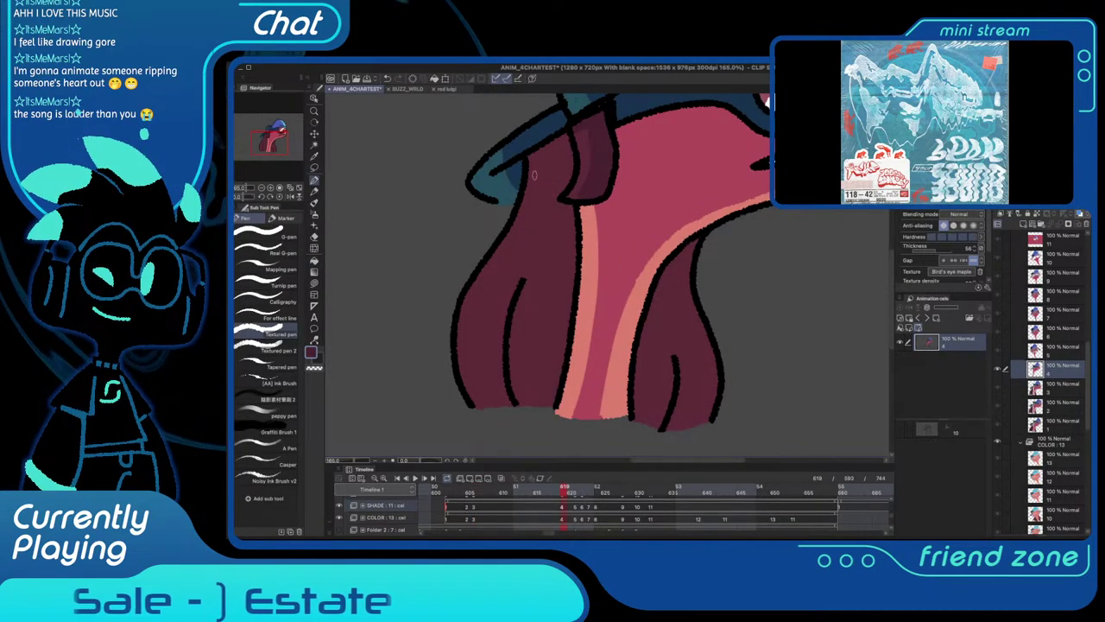
mouse_move(542, 179)
mouse_down()
mouse_move(533, 228)
mouse_move(491, 292)
mouse_move(479, 379)
mouse_move(491, 409)
mouse_move(556, 399)
mouse_move(570, 223)
mouse_up()
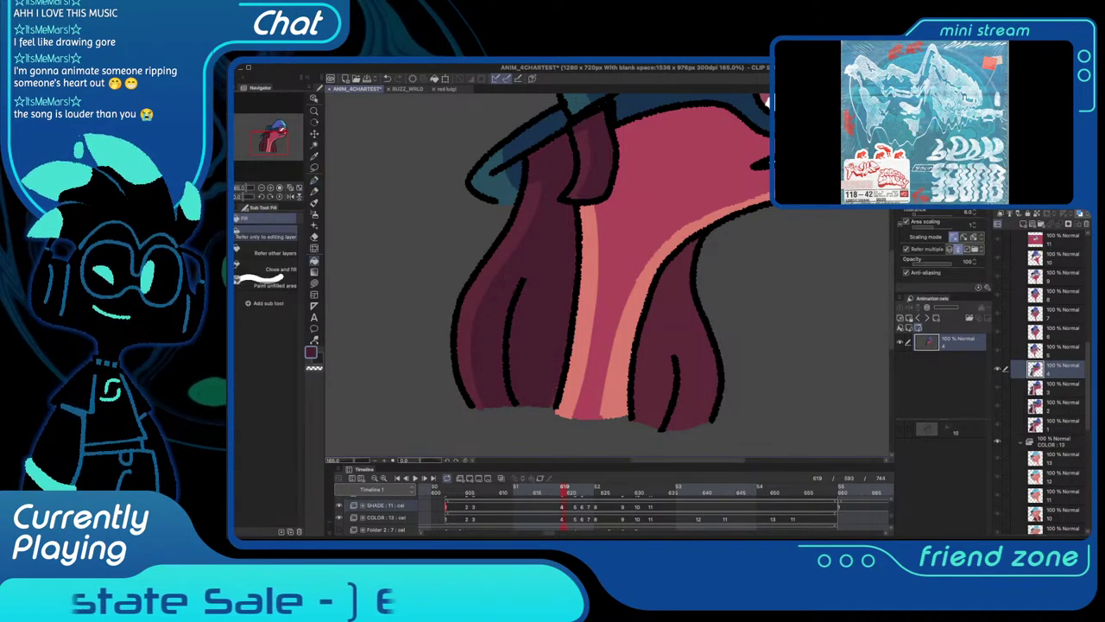
Outline and fill maroon shading on the hair in front of the neck in SHADE cel 4
mouse_move(684, 247)
mouse_down()
mouse_move(690, 407)
mouse_move(677, 432)
mouse_move(642, 423)
mouse_up()
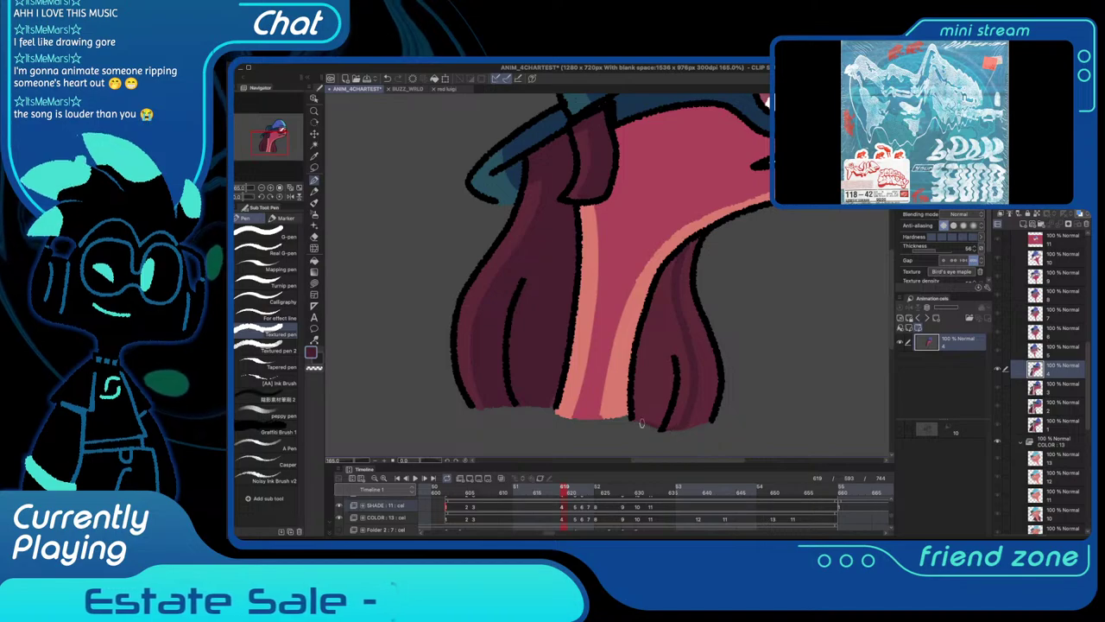
key(g)
click(661, 366)
key(p)
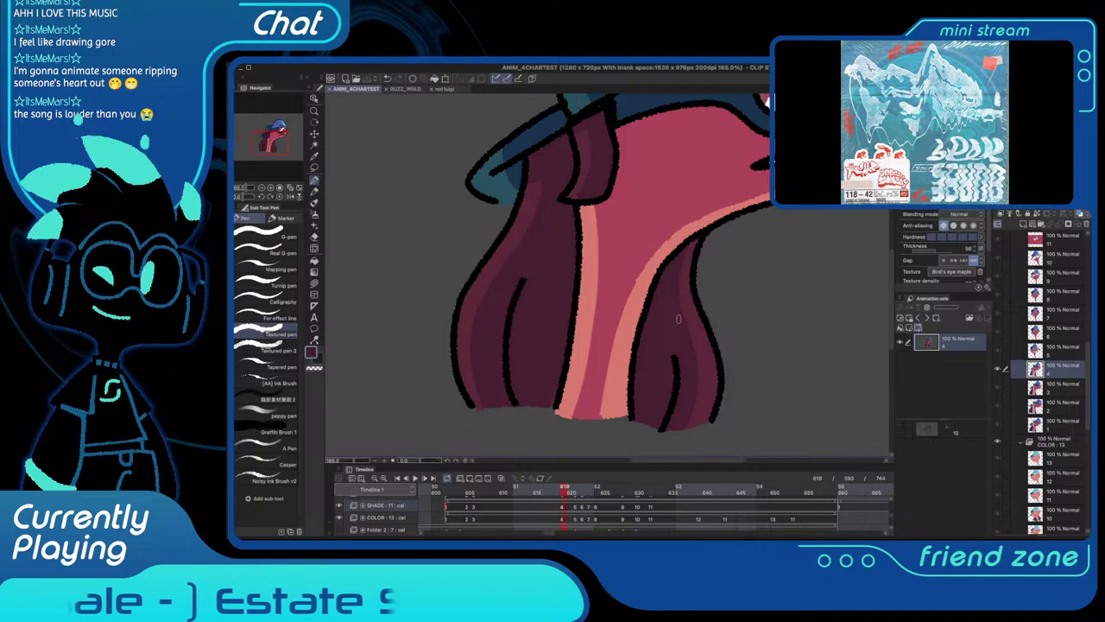
Outline and fill maroon shading on the hair to the right of the neck in SHADE cel 5 at frame 621
key(Right)
key(Right)
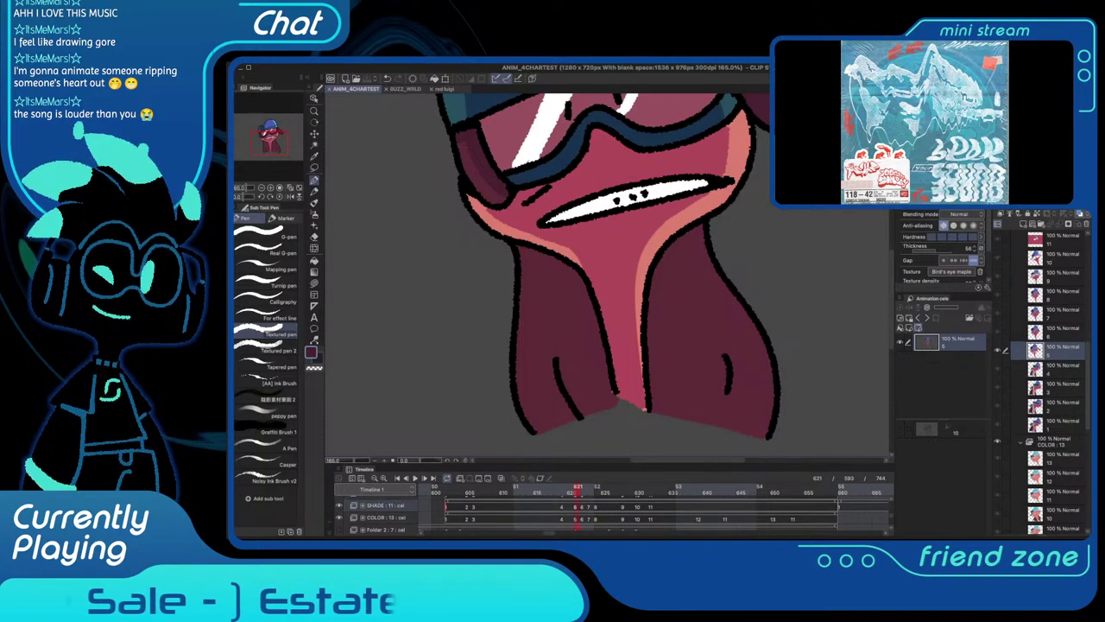
mouse_move(536, 250)
mouse_down()
mouse_move(539, 221)
mouse_move(557, 389)
mouse_up()
key(ctrl+z)
key(ctrl+z)
mouse_move(690, 200)
mouse_down()
mouse_move(621, 188)
mouse_move(663, 285)
mouse_move(674, 384)
mouse_up()
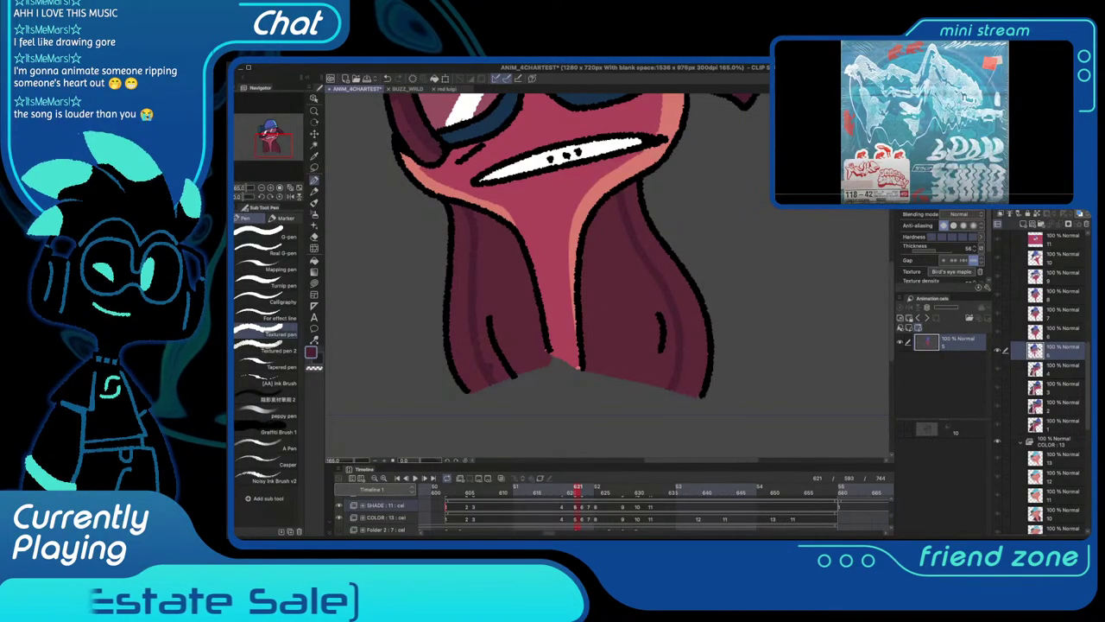
key(g)
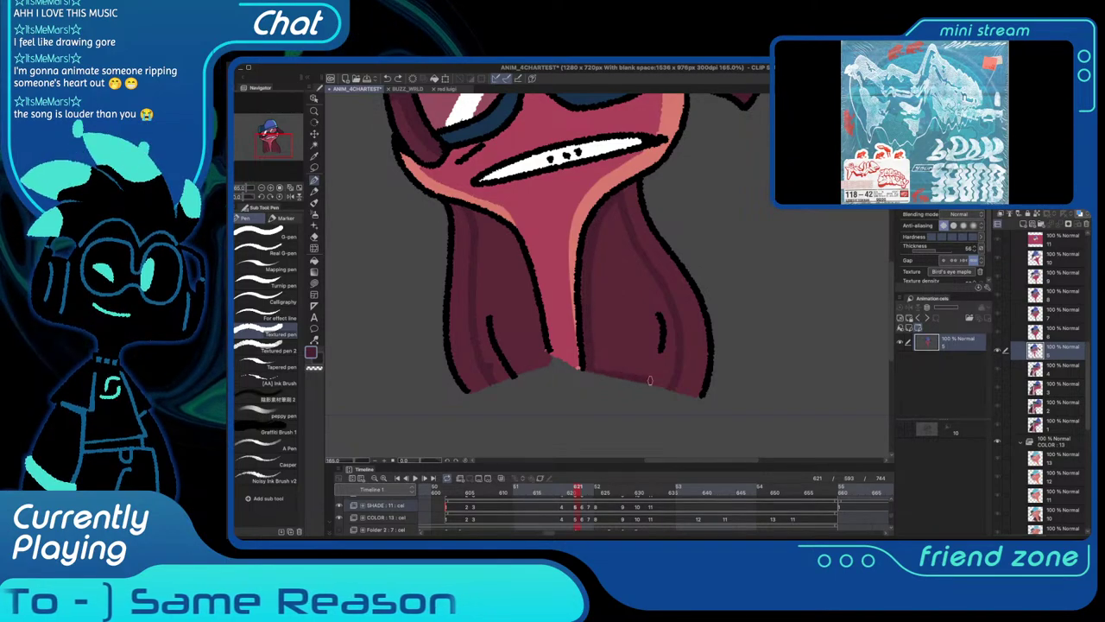
key(g)
click(625, 298)
key(p)
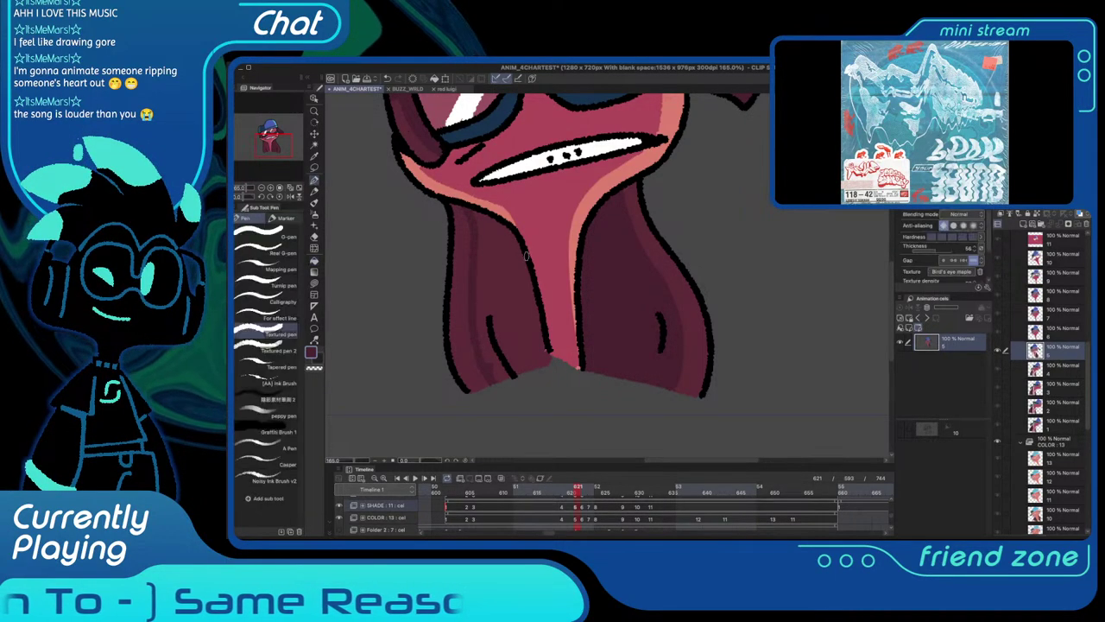
Outline and fill maroon shading on the hair to the left of the neck in SHADE cel 5
mouse_move(470, 213)
mouse_down()
mouse_move(520, 257)
mouse_move(540, 322)
mouse_move(541, 361)
mouse_move(529, 366)
mouse_up()
key(g)
click(507, 315)
key(p)
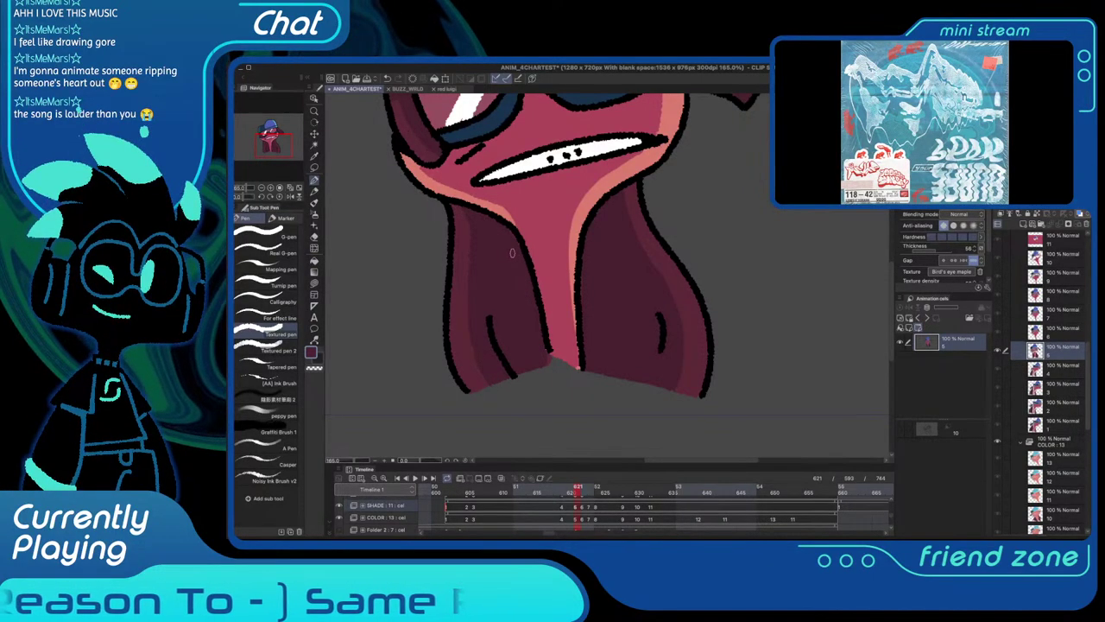
Outline, fill and touch up maroon shading on the hair to the left of the neck in SHADE cel 6 at frame 622
key(Right)
mouse_move(465, 209)
mouse_down()
mouse_move(469, 249)
mouse_move(441, 354)
mouse_move(463, 386)
mouse_move(488, 386)
mouse_up()
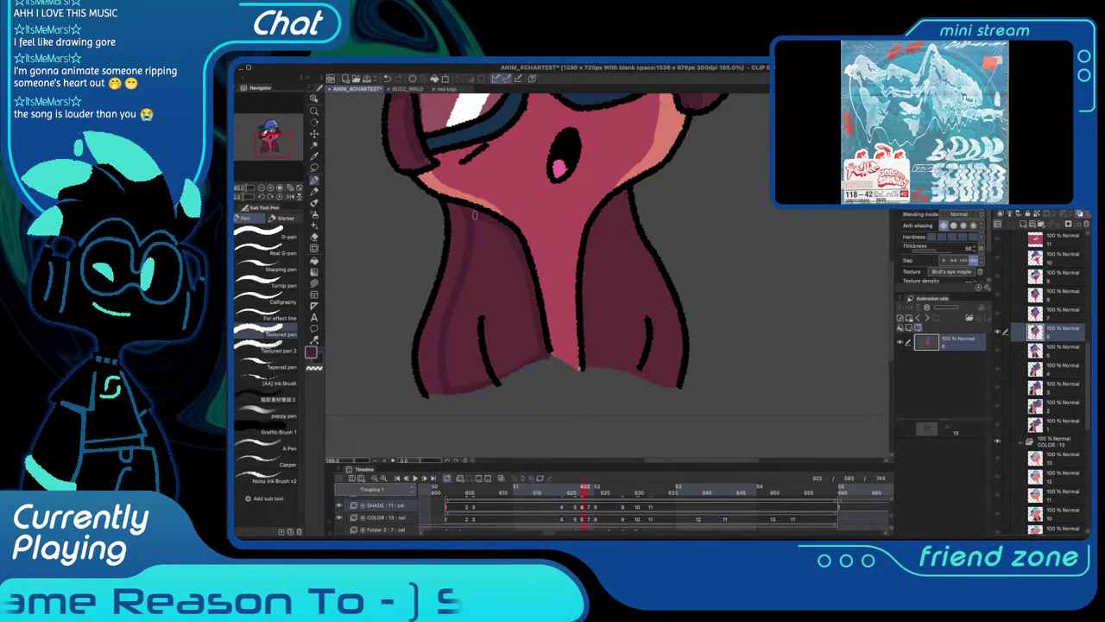
key(g)
click(503, 250)
key(p)
alt+click(528, 224)
drag(537, 299, 543, 322)
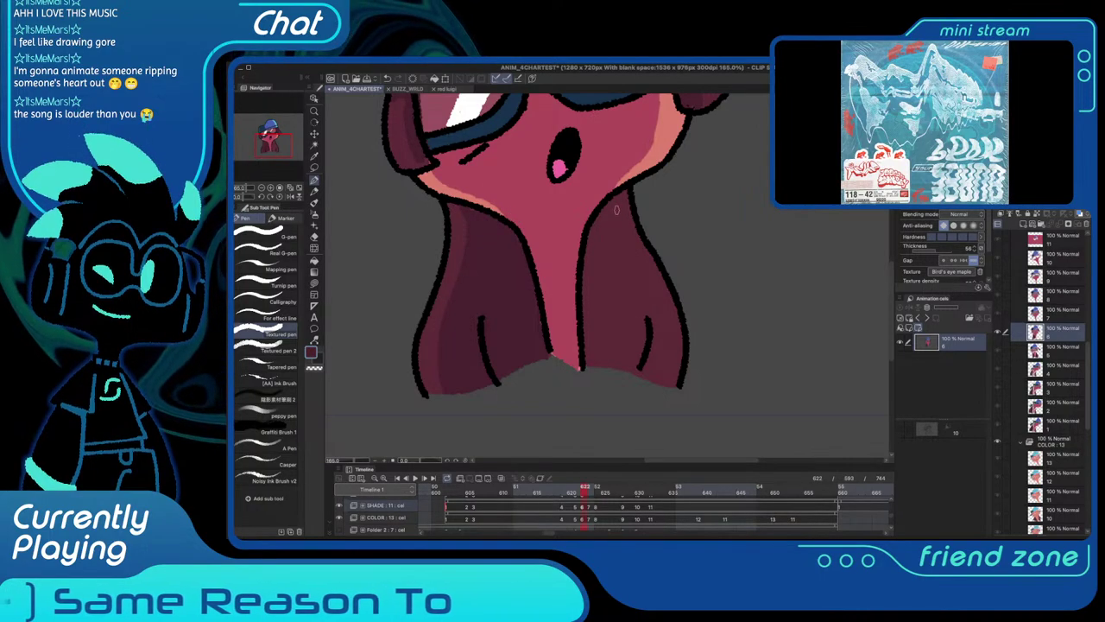
Shade the hair to the right of the neck in maroon in SHADE cel 6
mouse_move(617, 209)
mouse_down()
mouse_move(661, 336)
mouse_move(653, 377)
mouse_move(593, 367)
mouse_move(620, 314)
mouse_up()
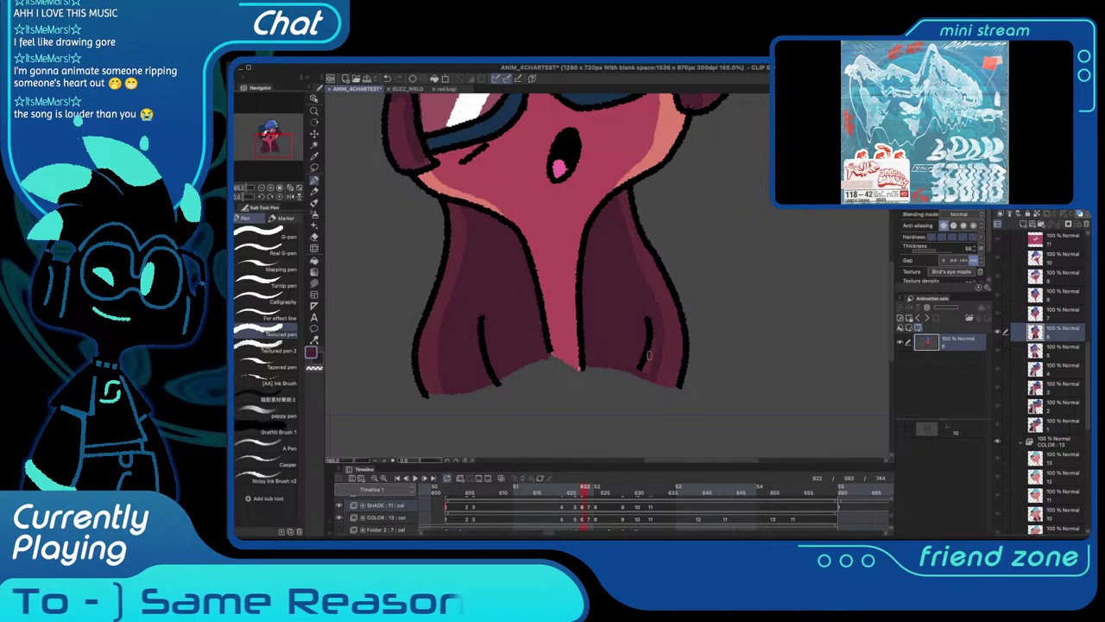
Touch up the hair shading beside the right inner strand on SHADE cel 6
drag(650, 355, 656, 341)
key(super+0)
scroll(639, 510, down, 1)
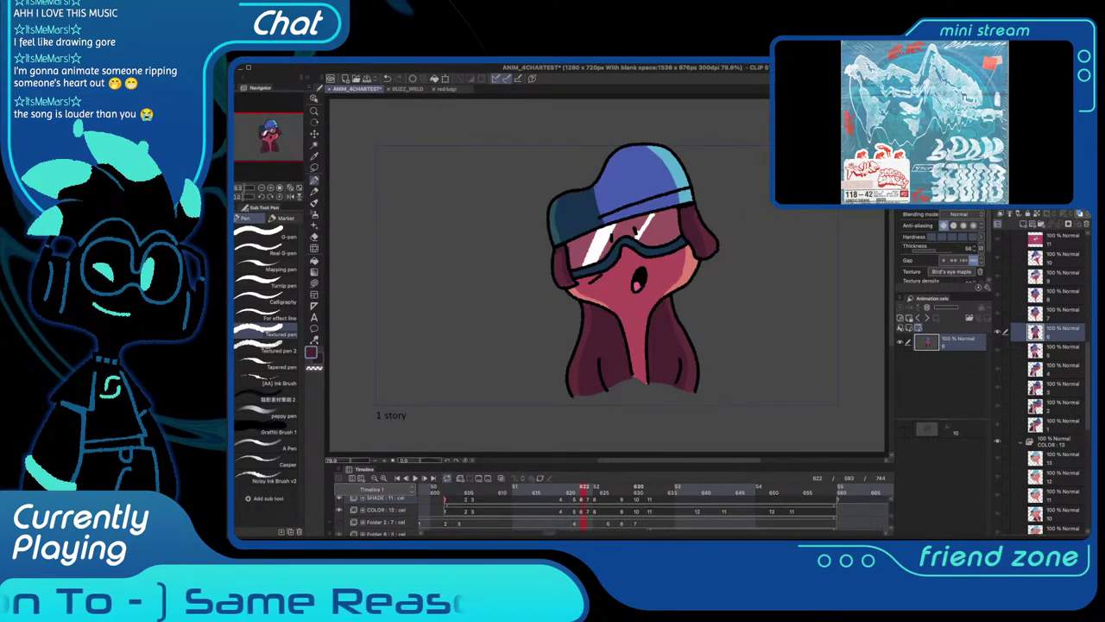
Play back the animation from frame 602 to review the hair shading in motion
drag(637, 465, 453, 425)
scroll(609, 484, up, 3)
scroll(486, 475, up, 1)
scroll(486, 475, up, 1)
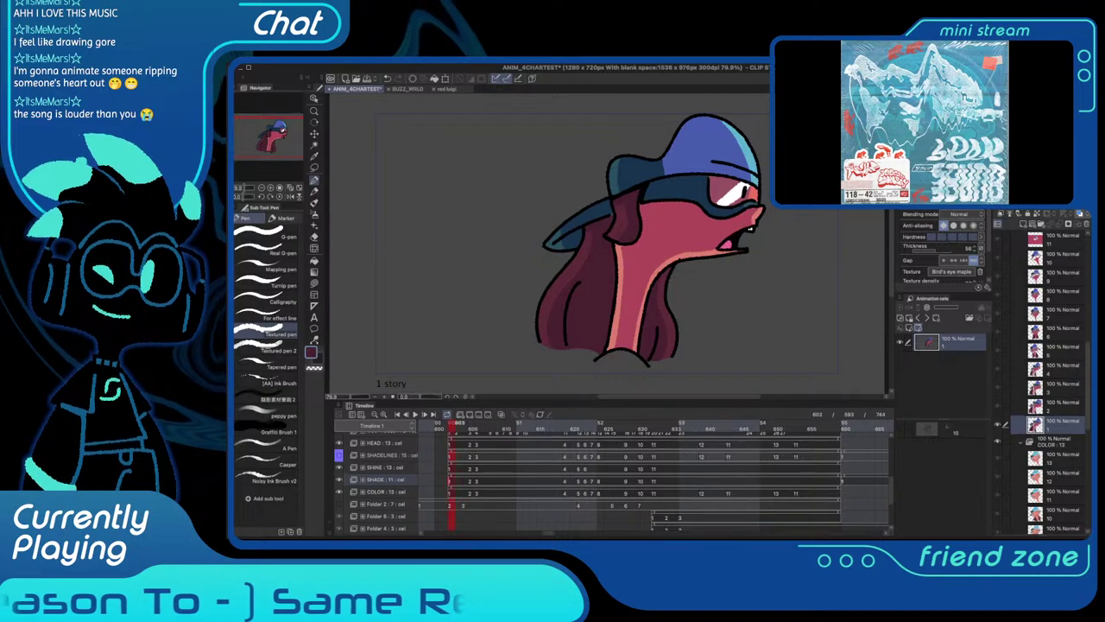
click(415, 415)
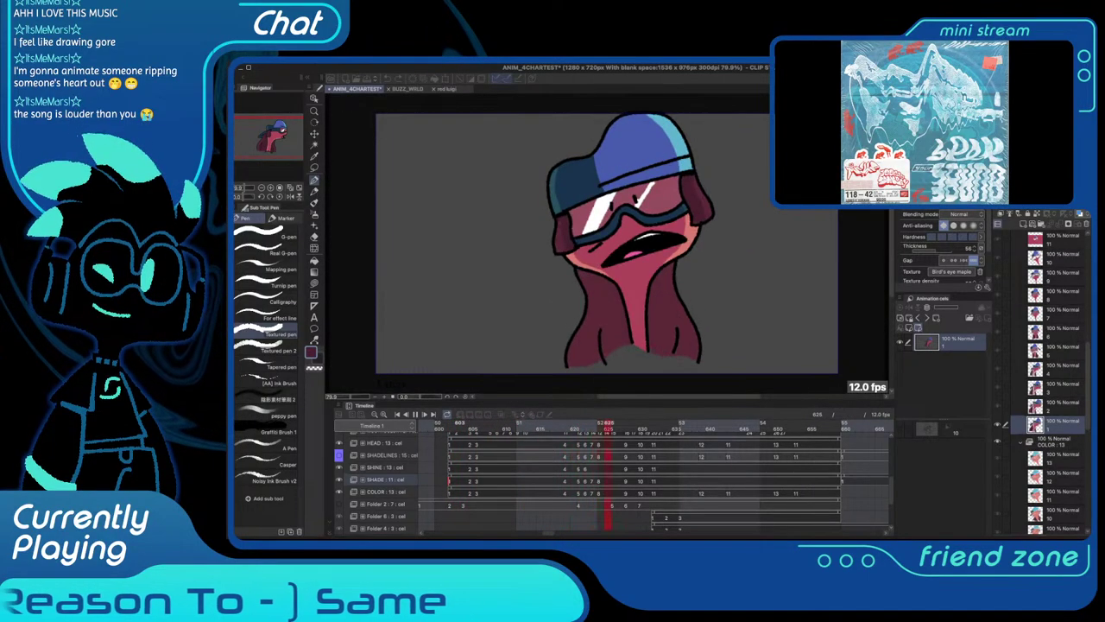
key(Return)
At frame 632, find the overlay layer on the hair tails and hide its parent, Folder 3
drag(596, 425, 656, 425)
scroll(708, 200, up, 1)
ctrl+shift+click(708, 200)
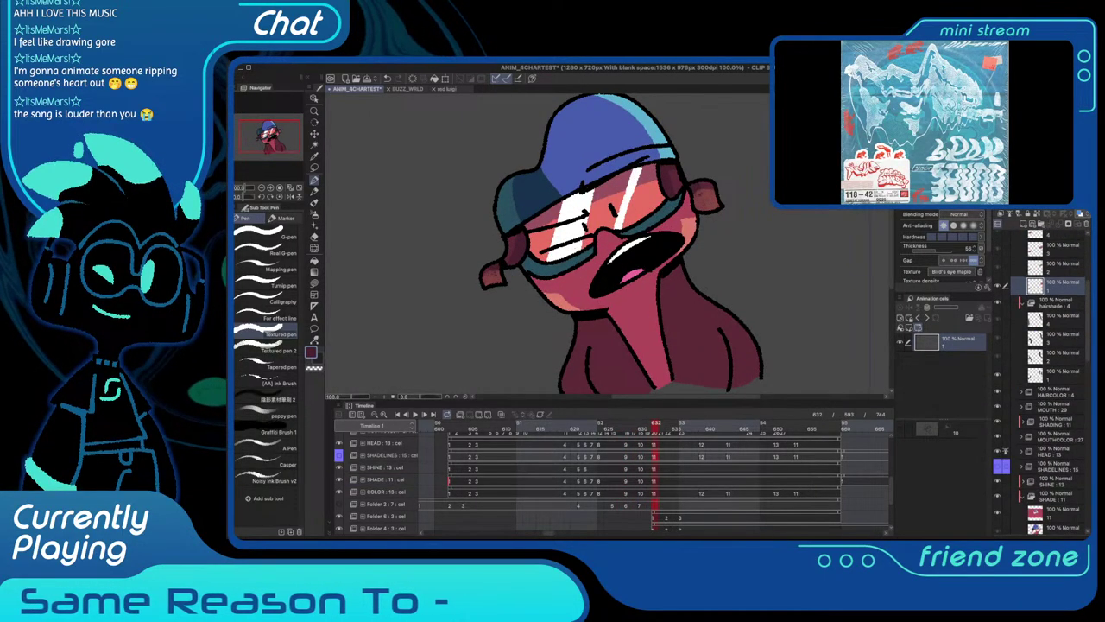
drag(708, 201, 717, 197)
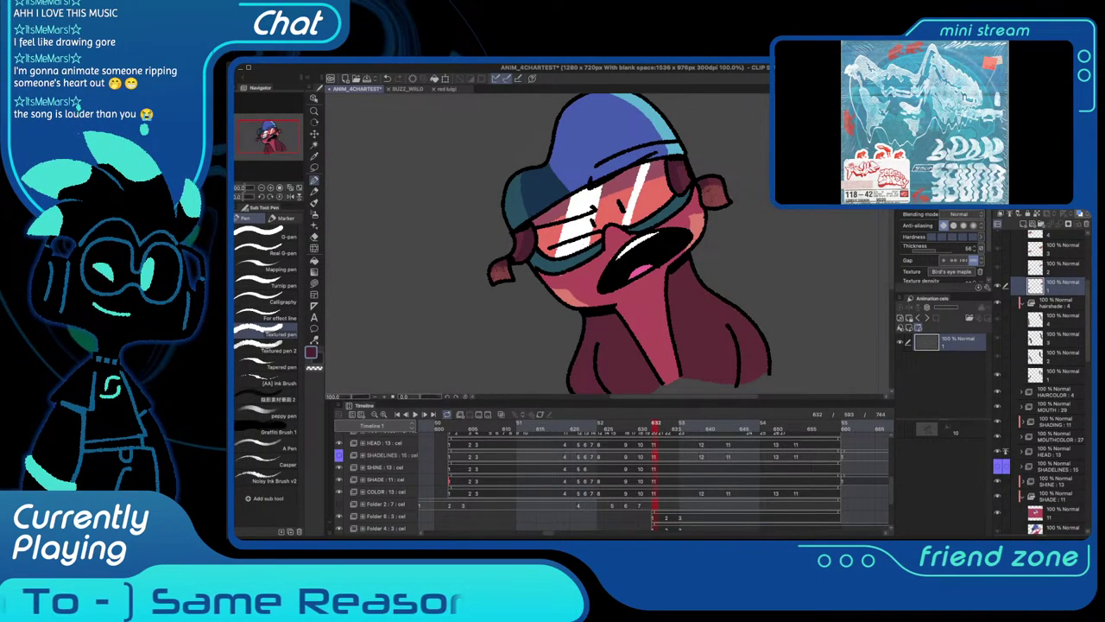
scroll(1047, 363, up, 3)
click(1056, 269)
click(997, 269)
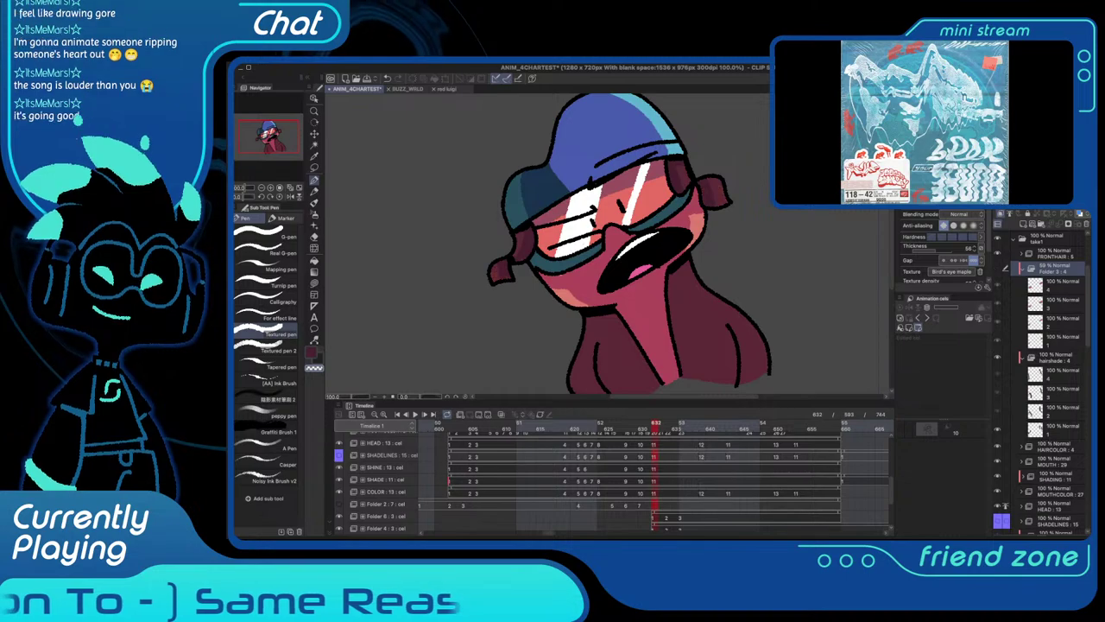
key(c)
click(997, 269)
click(997, 269)
On SHADE cel 7 at frame 623, outline the left hair section's shadow with the Textured pen and fill it, using cel 6 as reference
drag(674, 319, 680, 211)
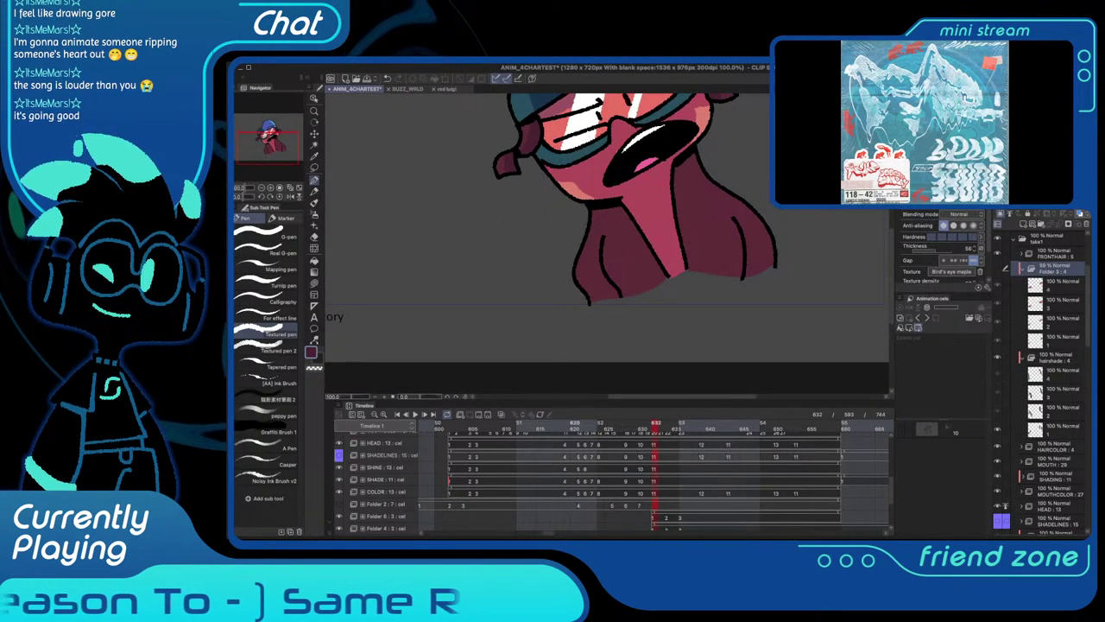
scroll(595, 471, down, 3)
click(591, 454)
key(super+plus)
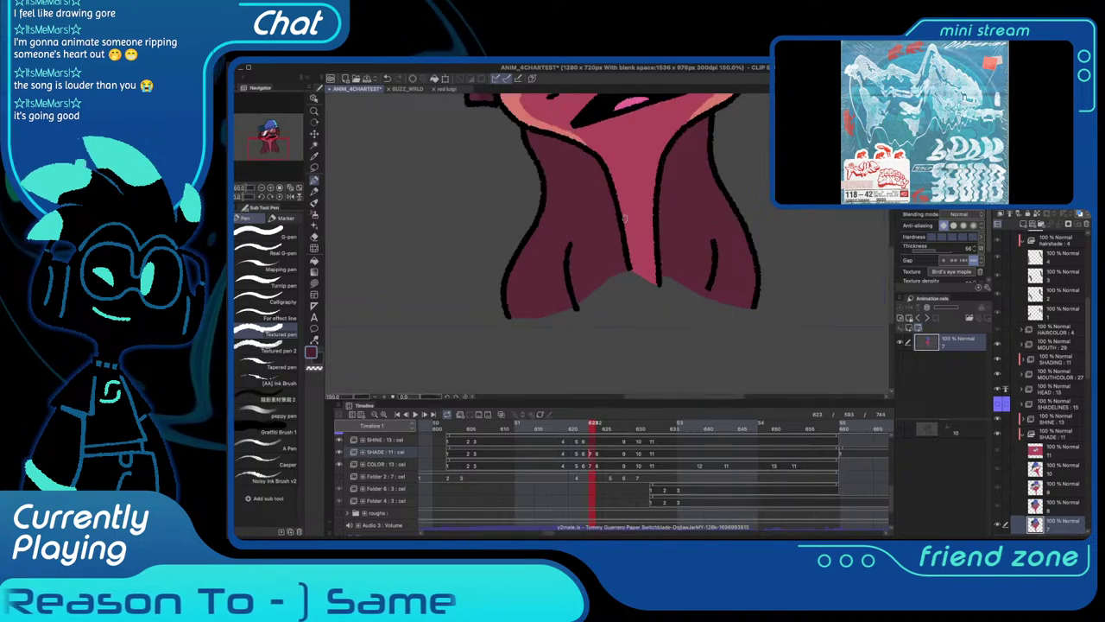
key(Left)
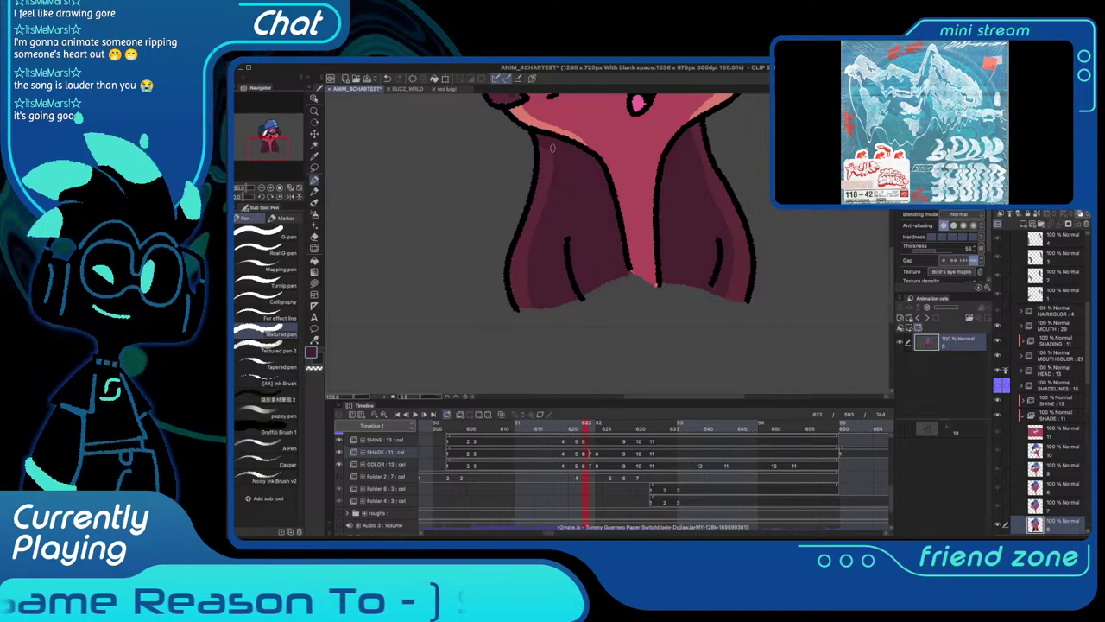
drag(705, 128, 647, 164)
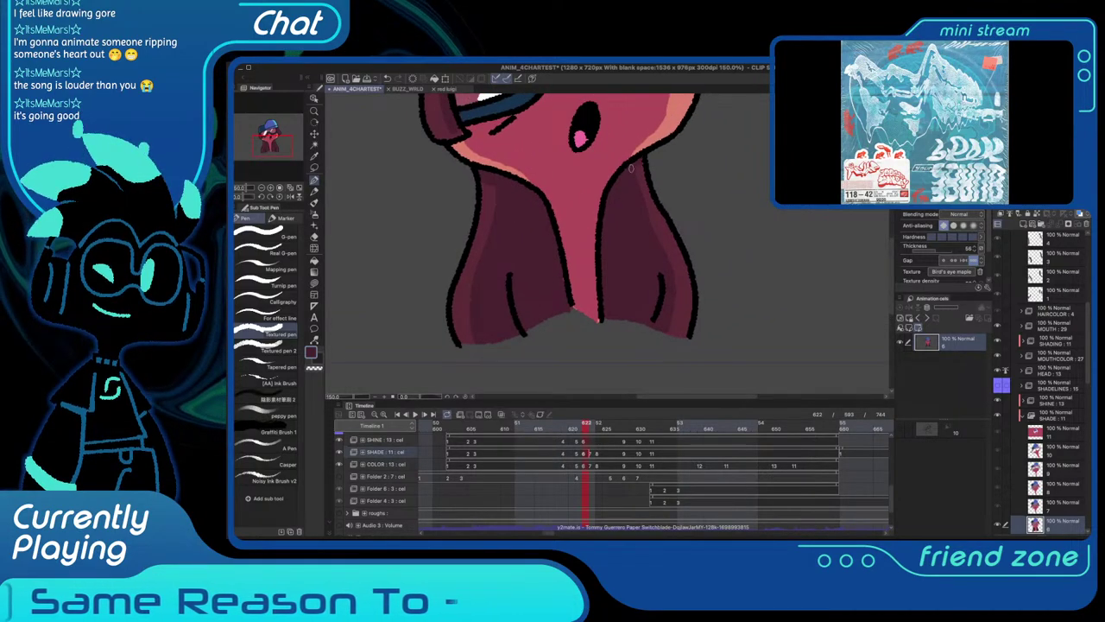
key(Right)
scroll(540, 181, left, 2)
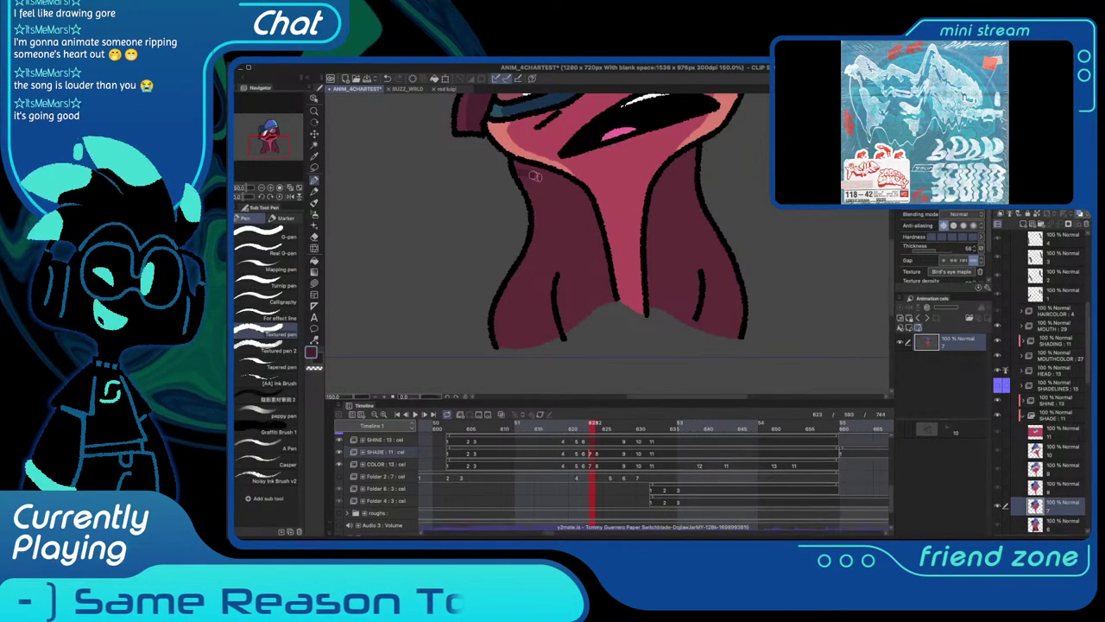
mouse_move(532, 178)
mouse_down()
mouse_move(553, 208)
mouse_move(549, 253)
mouse_move(516, 316)
mouse_move(520, 354)
mouse_up()
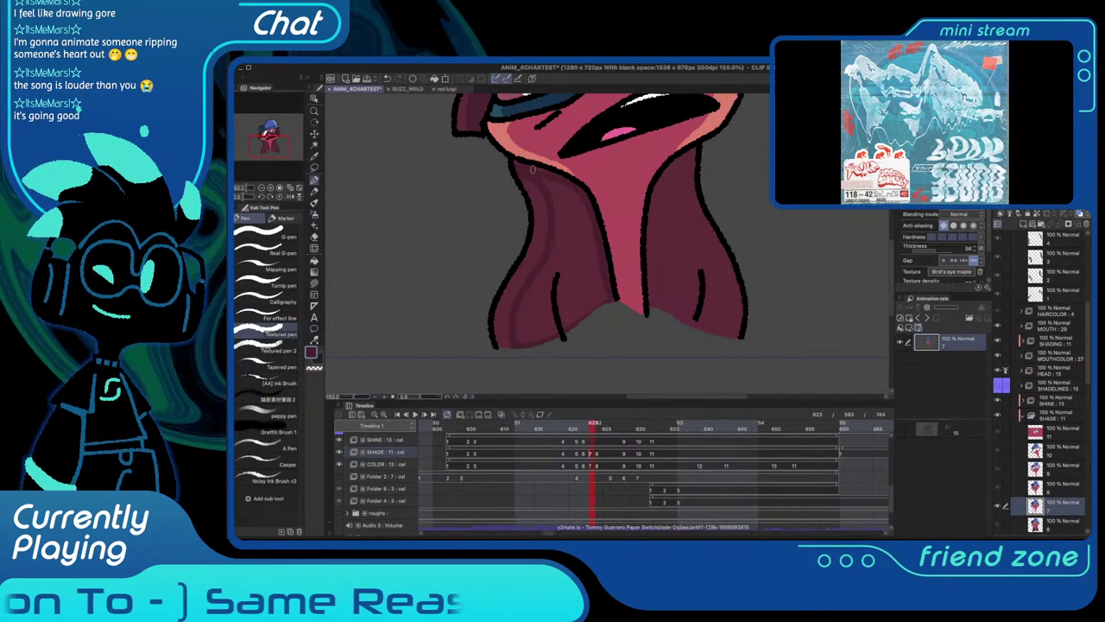
key(g)
click(575, 205)
key(p)
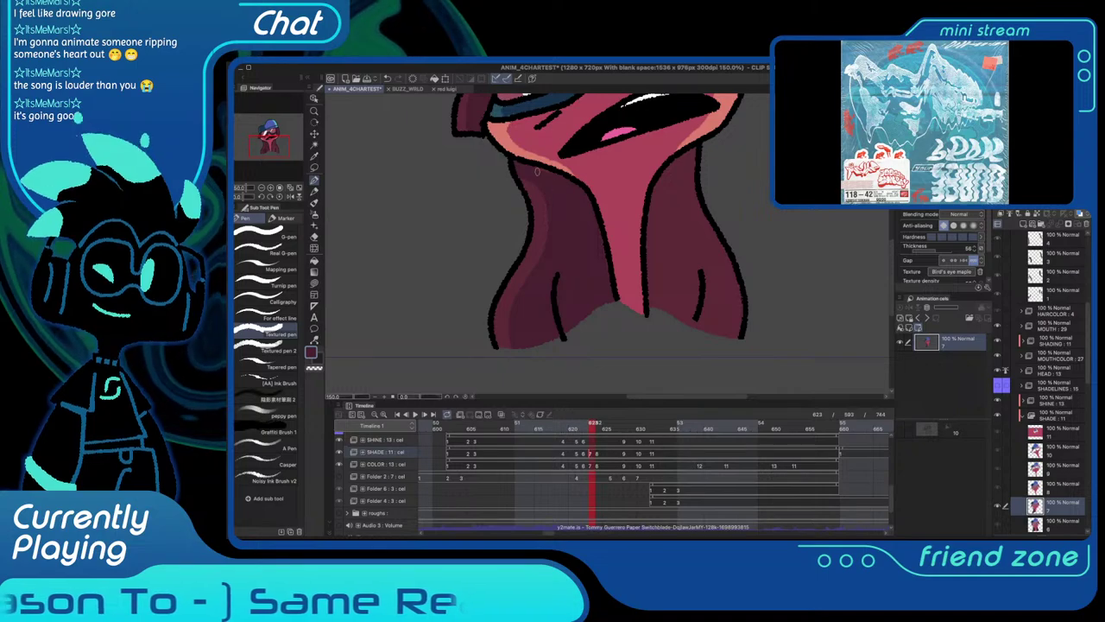
Outline and fill the shadow on the right hair section of SHADE cel 7
scroll(565, 181, right, 5)
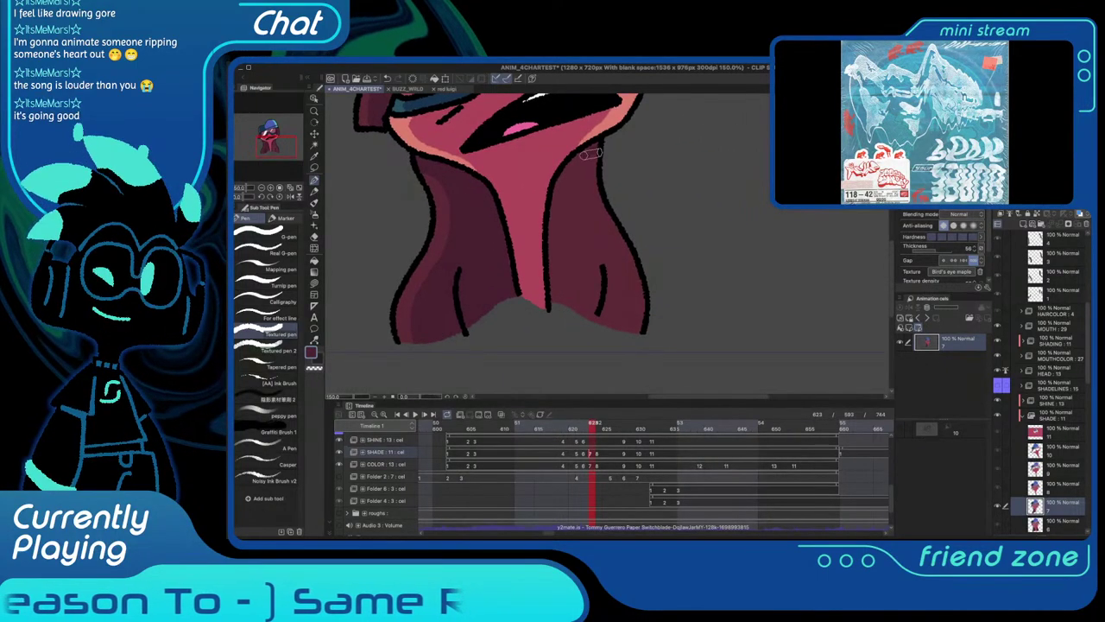
mouse_move(586, 169)
mouse_down()
mouse_move(625, 266)
mouse_move(628, 320)
mouse_move(550, 302)
mouse_up()
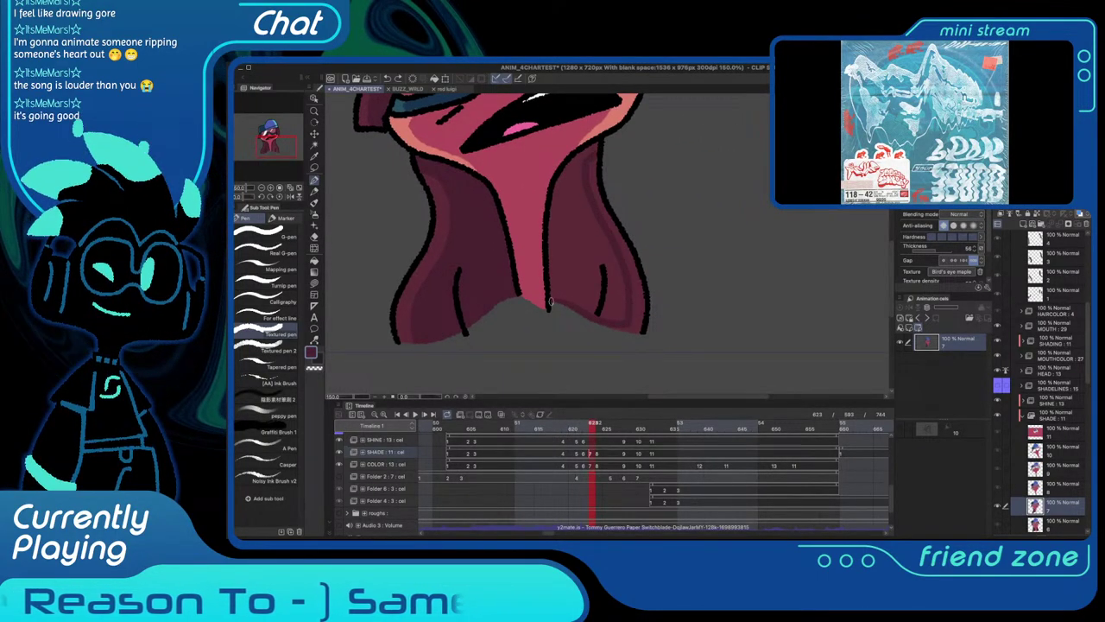
key(g)
click(586, 264)
key(p)
On SHADE cel 8 at frame 624, outline the shadows inside both hair sections and fill them
key(period)
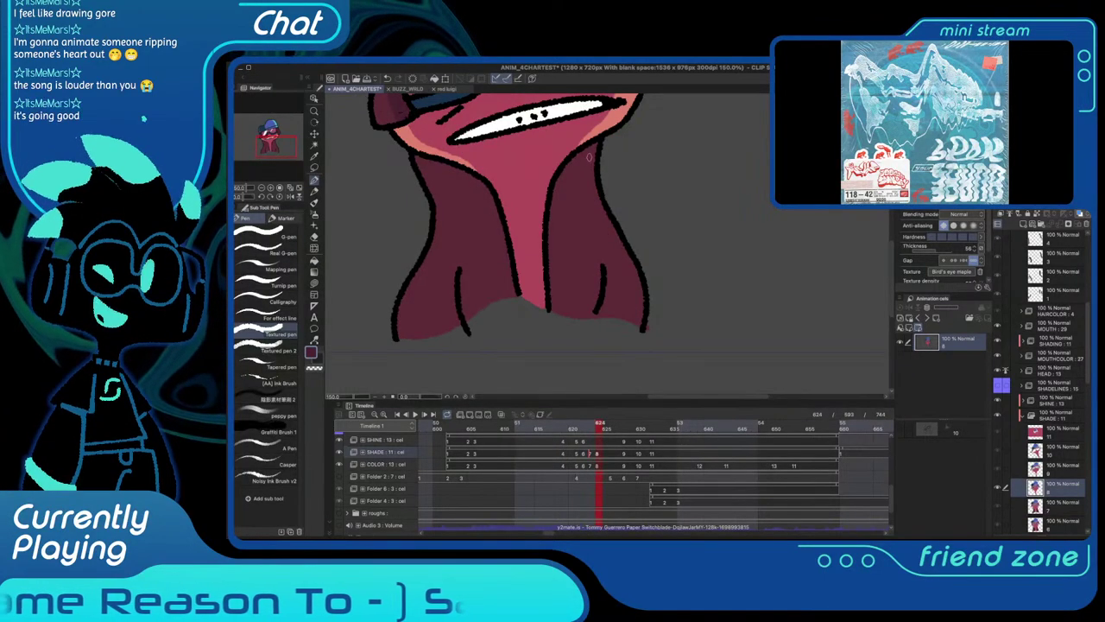
mouse_move(586, 159)
mouse_down()
mouse_move(596, 228)
mouse_move(628, 291)
mouse_move(615, 318)
mouse_move(552, 312)
mouse_up()
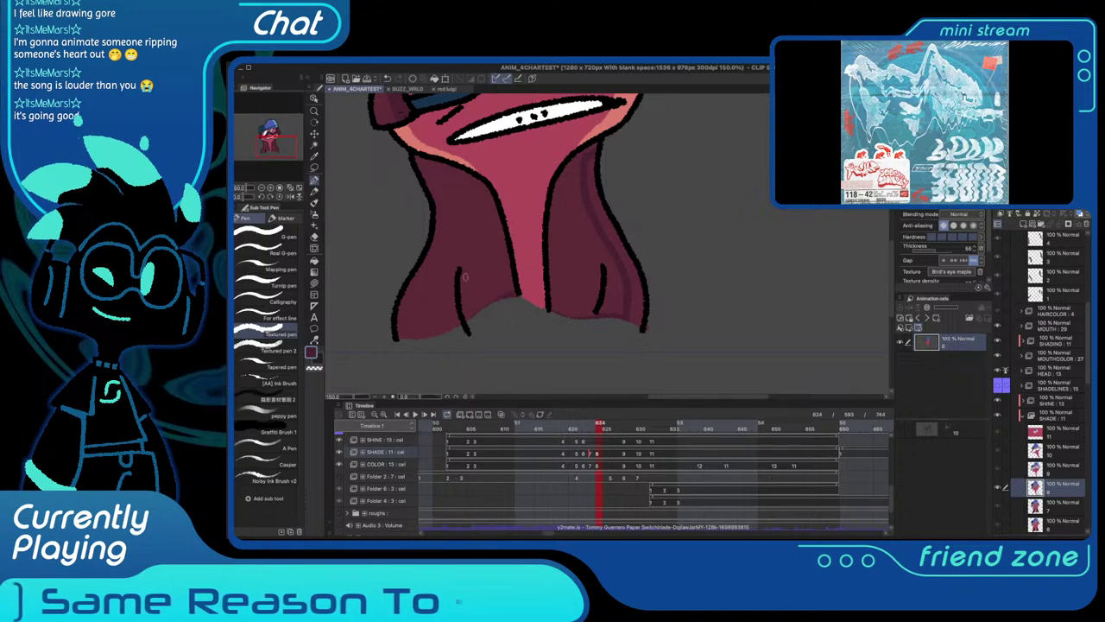
mouse_move(427, 172)
mouse_down()
mouse_move(447, 248)
mouse_move(421, 298)
mouse_move(411, 336)
mouse_up()
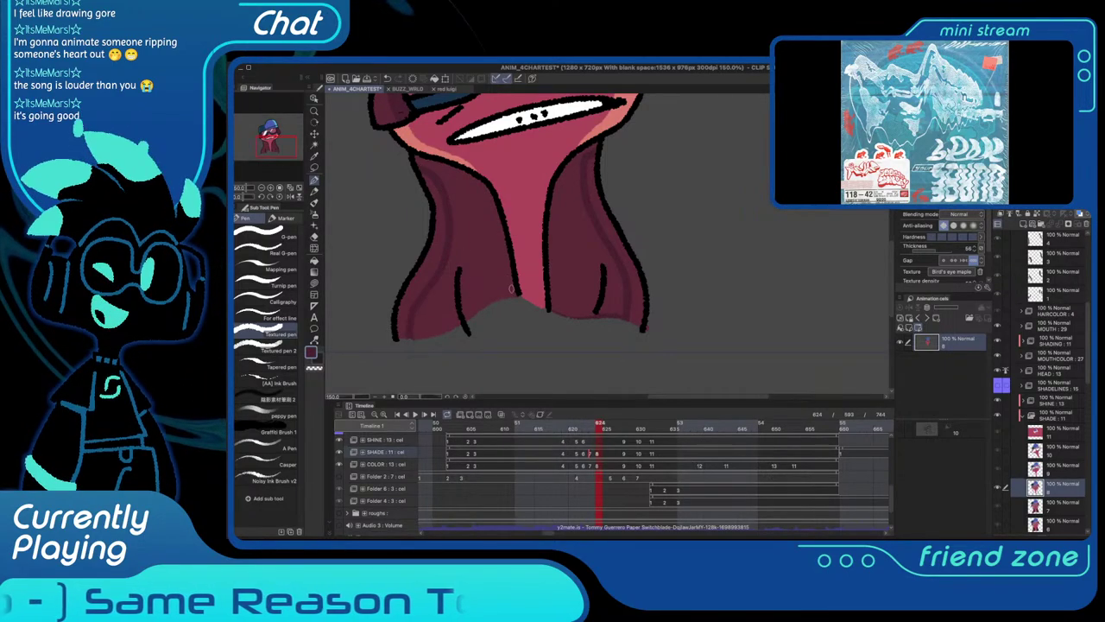
drag(512, 295, 411, 337)
key(g)
click(470, 235)
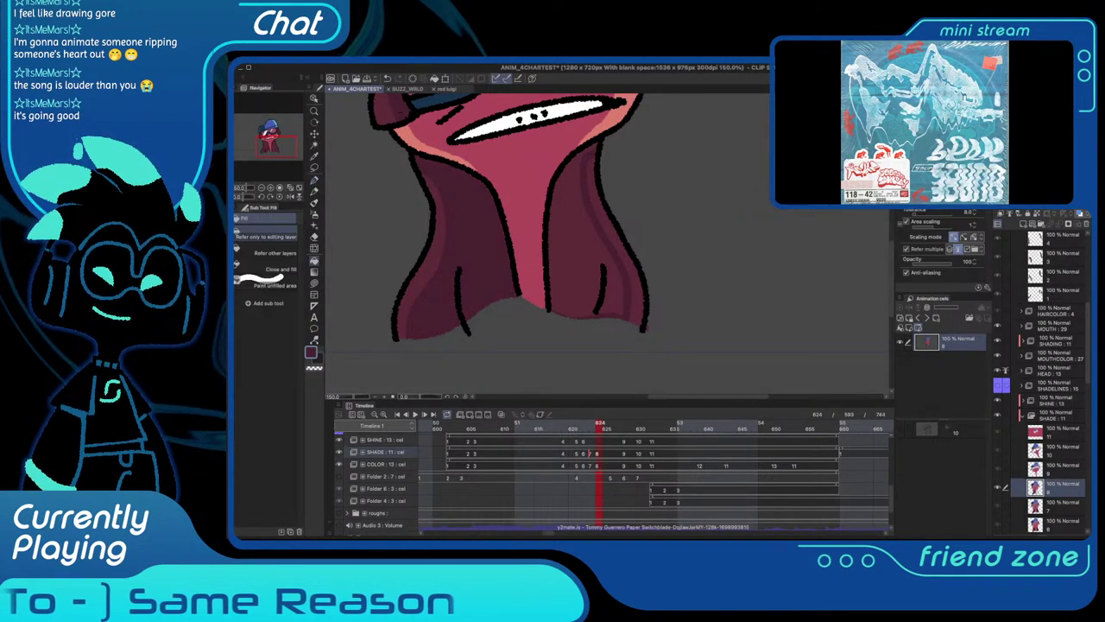
click(577, 228)
key(p)
On SHADE cel 9 at frame 628, outline the right hair section's shadow around its inner strand and fill it
key(period)
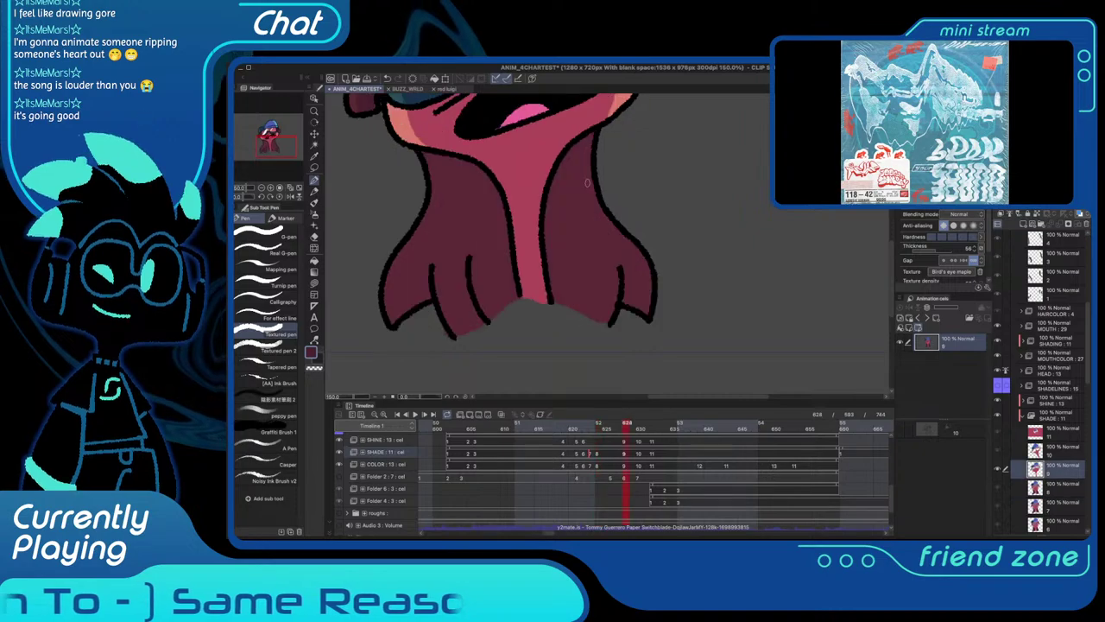
mouse_move(587, 145)
mouse_down()
mouse_move(583, 193)
mouse_move(627, 254)
mouse_move(637, 308)
mouse_up()
mouse_move(619, 267)
mouse_down()
mouse_move(586, 299)
mouse_move(624, 263)
mouse_move(629, 308)
mouse_up()
mouse_move(610, 259)
mouse_down()
mouse_move(579, 314)
mouse_move(556, 301)
mouse_up()
drag(561, 239, 585, 248)
key(g)
click(584, 248)
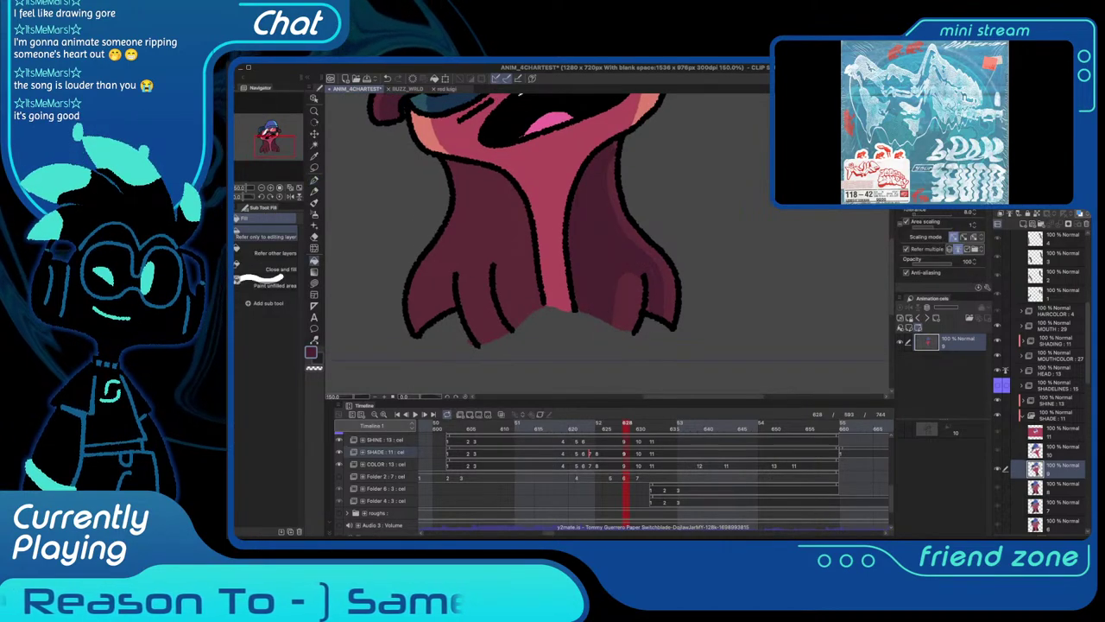
Outline the left hair section's shadow around its strands on SHADE cel 9 and fill it
key(p)
scroll(620, 141, left, 2)
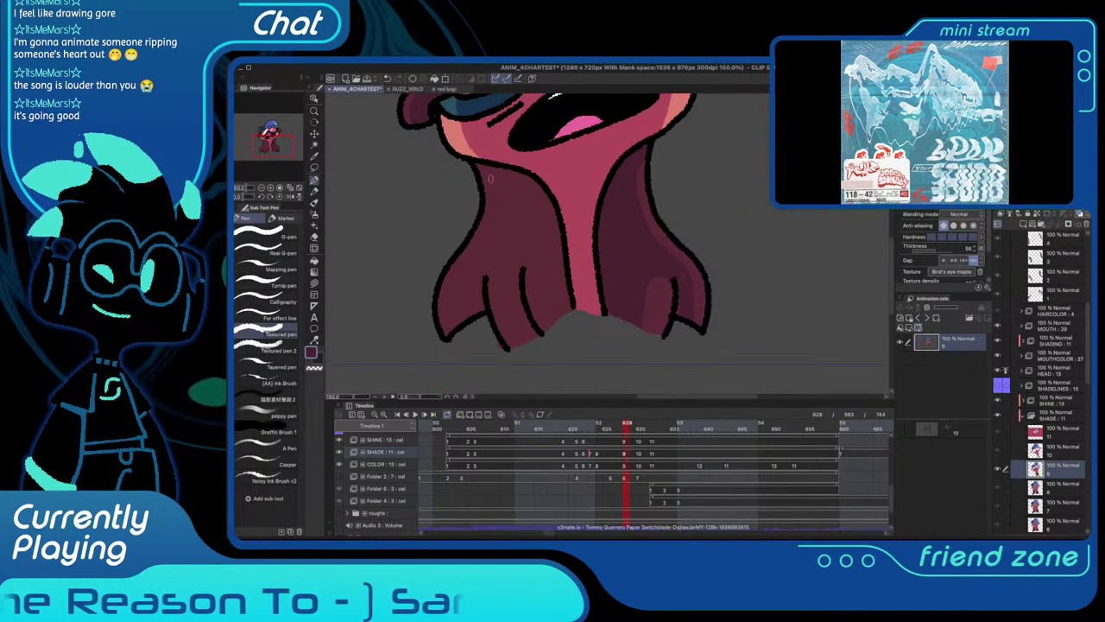
mouse_move(485, 177)
mouse_down()
mouse_move(507, 195)
mouse_move(507, 215)
mouse_move(471, 267)
mouse_move(455, 316)
mouse_up()
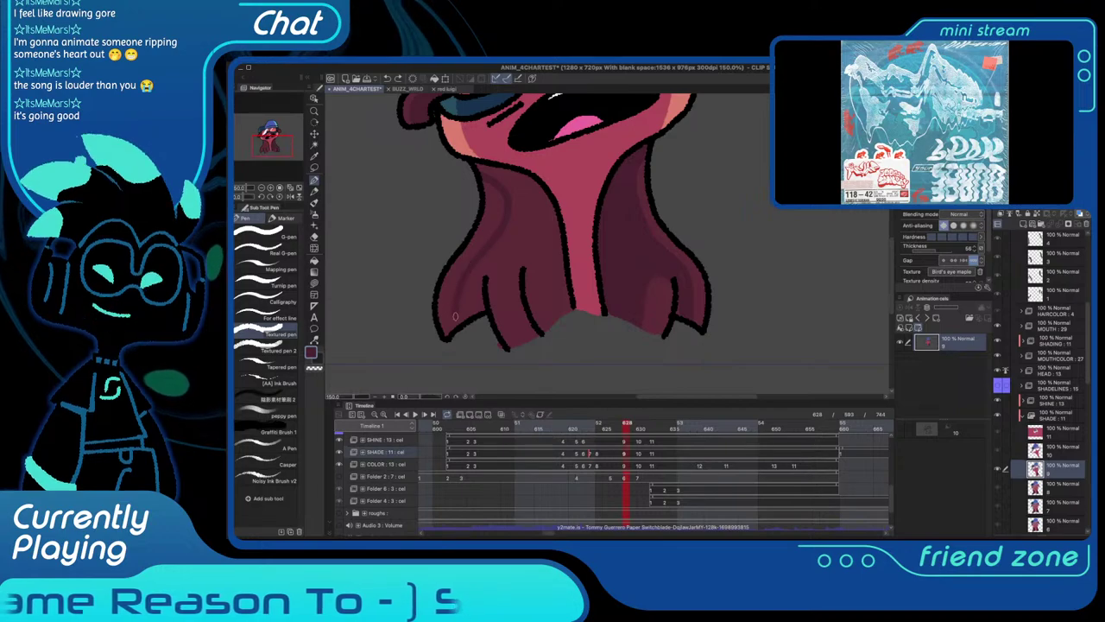
mouse_move(492, 277)
mouse_down()
mouse_move(525, 340)
mouse_move(563, 285)
mouse_move(557, 221)
mouse_move(501, 170)
mouse_move(477, 169)
mouse_move(553, 216)
mouse_up()
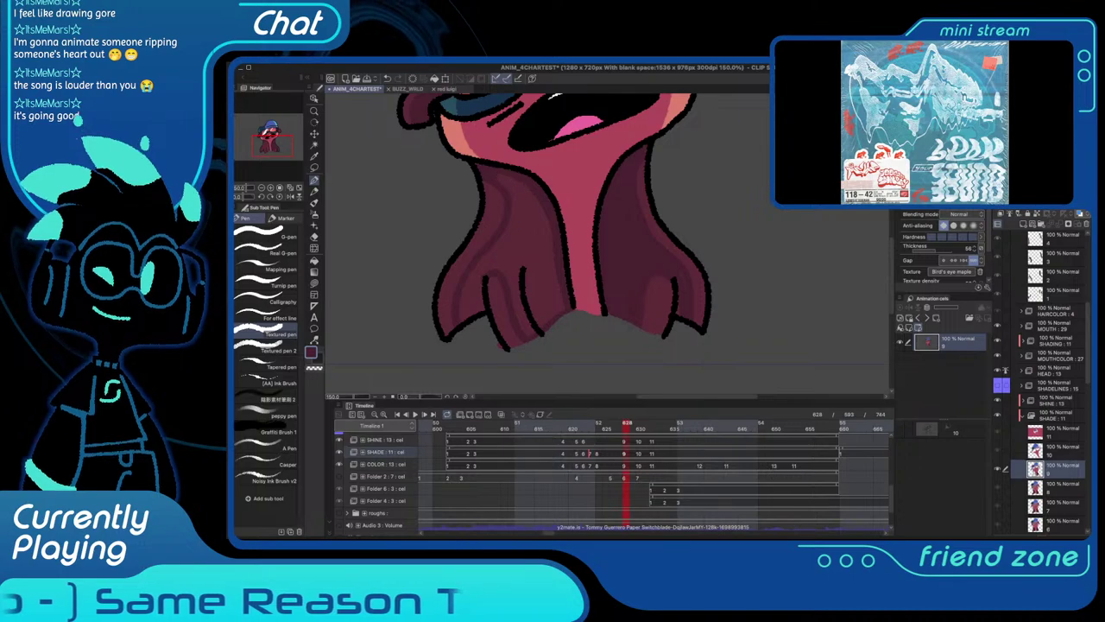
key(g)
click(528, 210)
key(p)
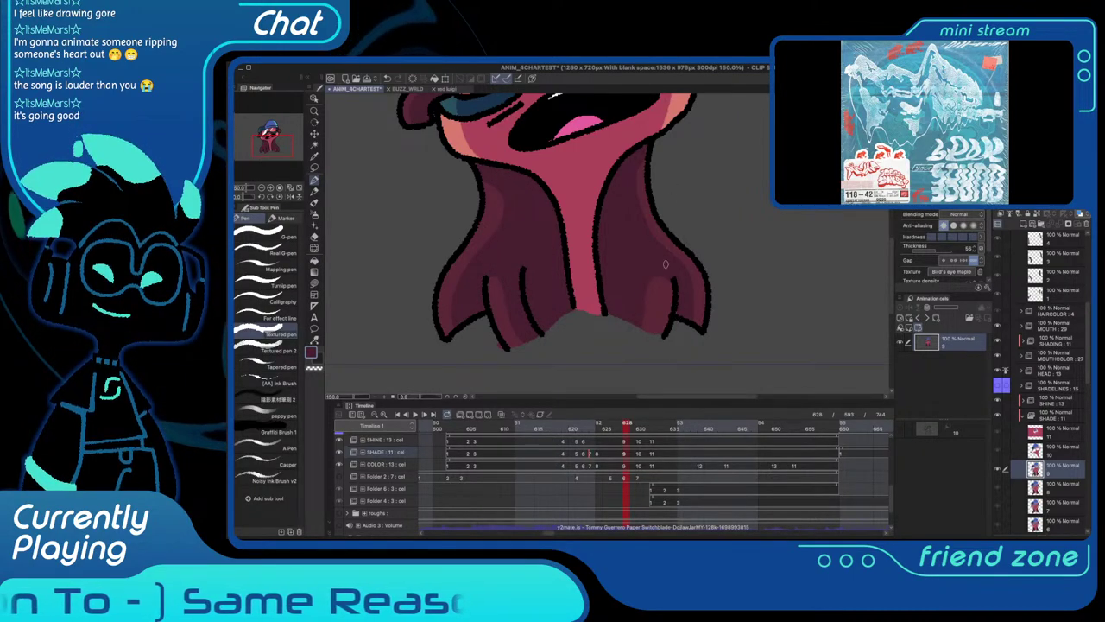
On SHADE cel 10 at frame 630, outline and fill the shadows on the left and right hair sections
key(Right)
key(Right)
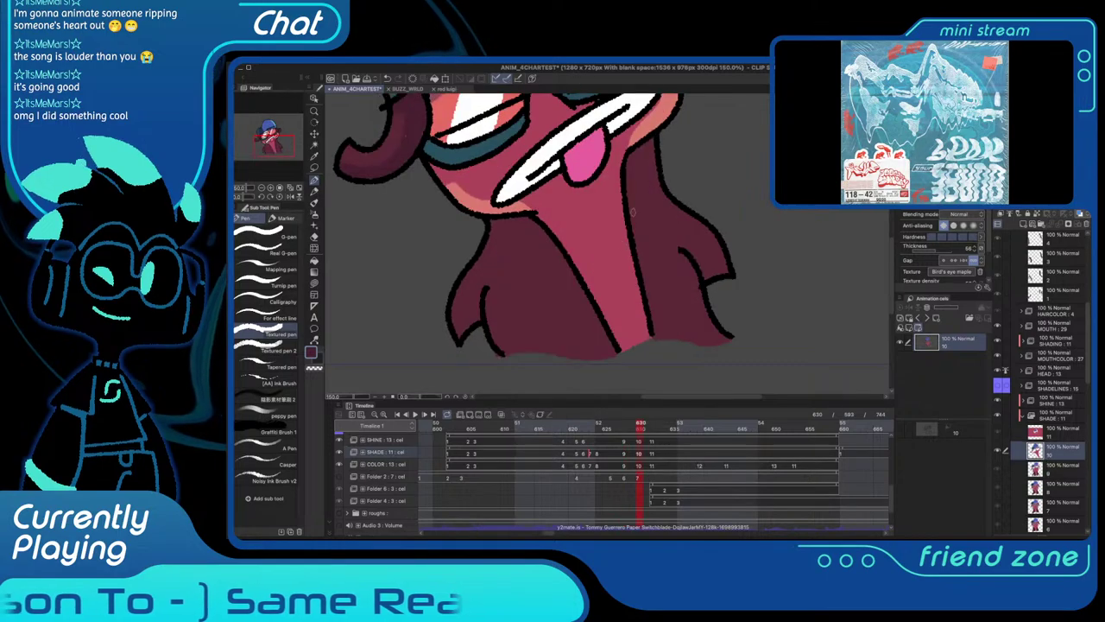
key(ctrl+z)
drag(501, 215, 470, 330)
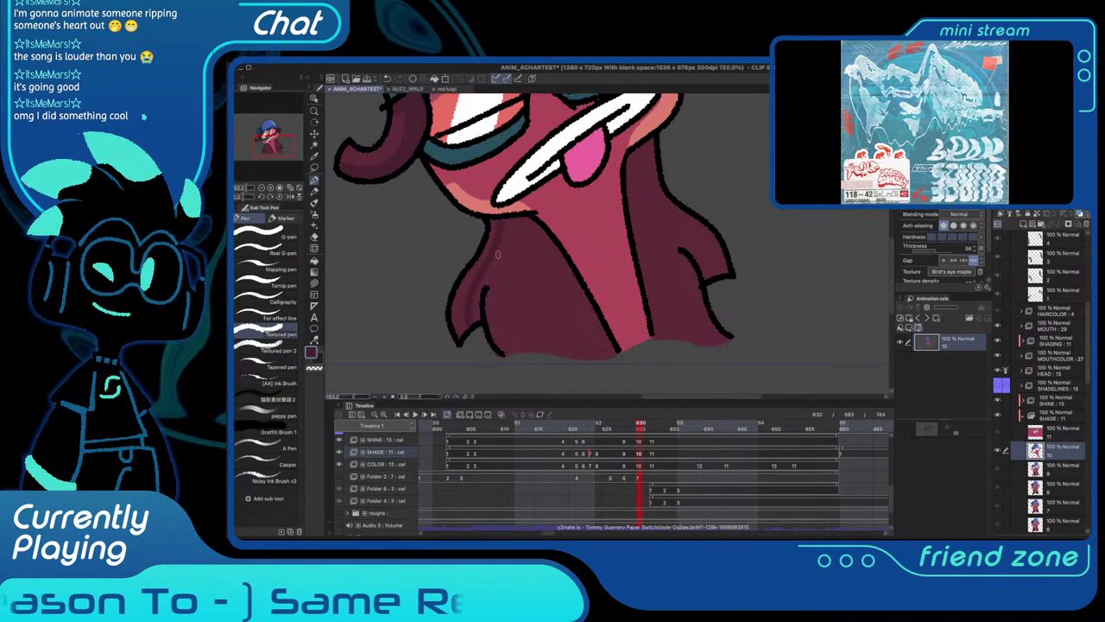
drag(482, 291, 519, 351)
mouse_move(485, 288)
mouse_down()
mouse_move(526, 347)
mouse_move(495, 292)
mouse_up()
mouse_move(483, 329)
mouse_down()
mouse_move(577, 332)
mouse_move(506, 213)
mouse_move(460, 200)
mouse_up()
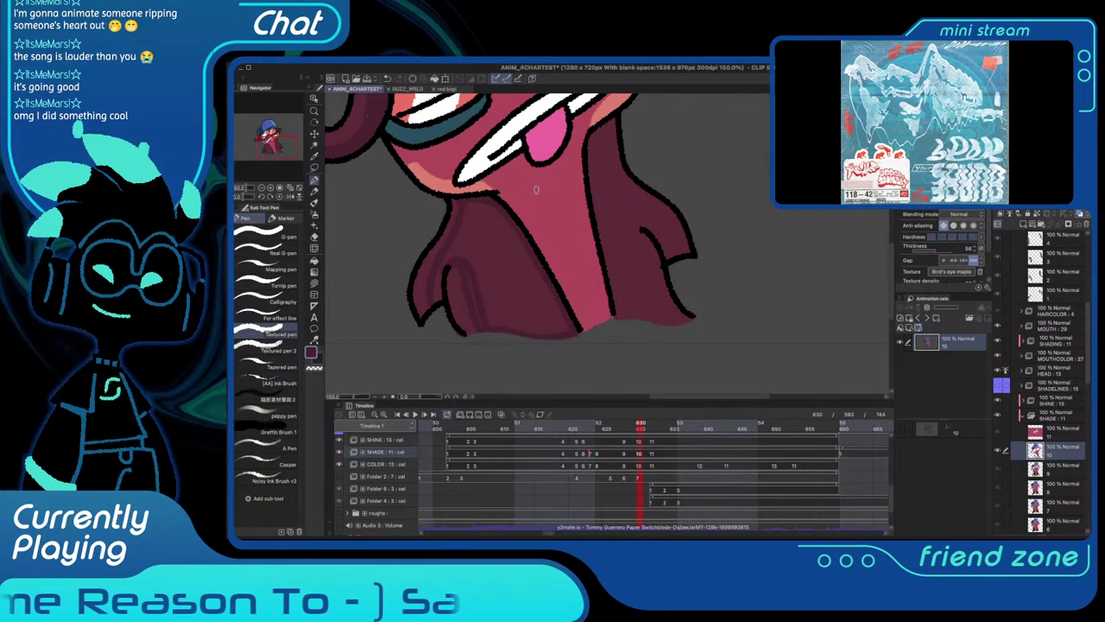
click(492, 223)
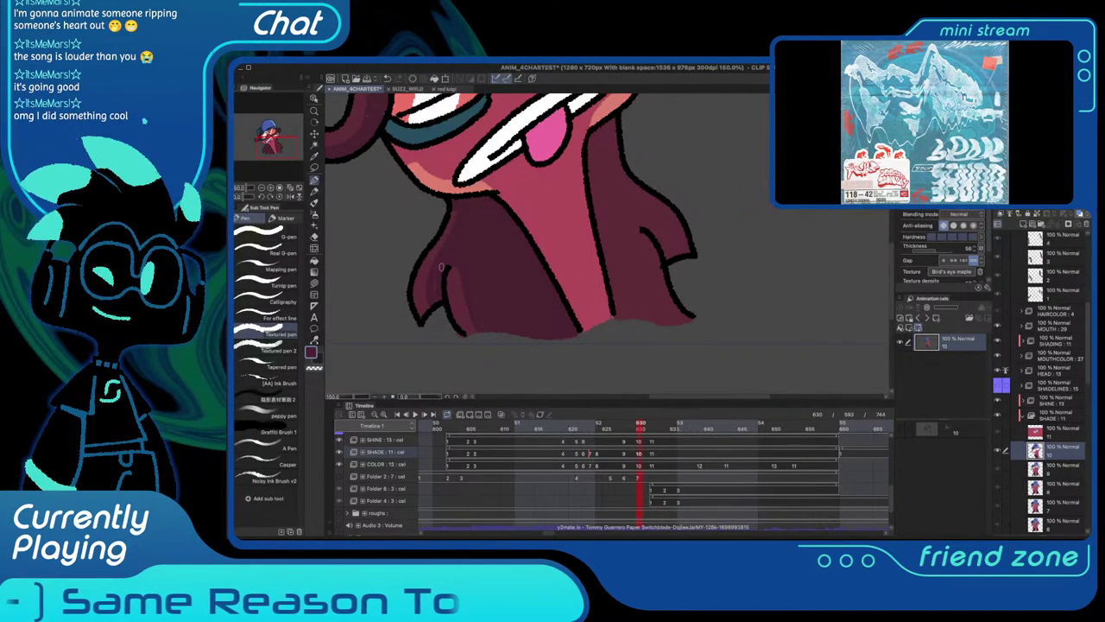
mouse_move(608, 136)
mouse_down()
mouse_move(560, 182)
mouse_move(629, 259)
mouse_up()
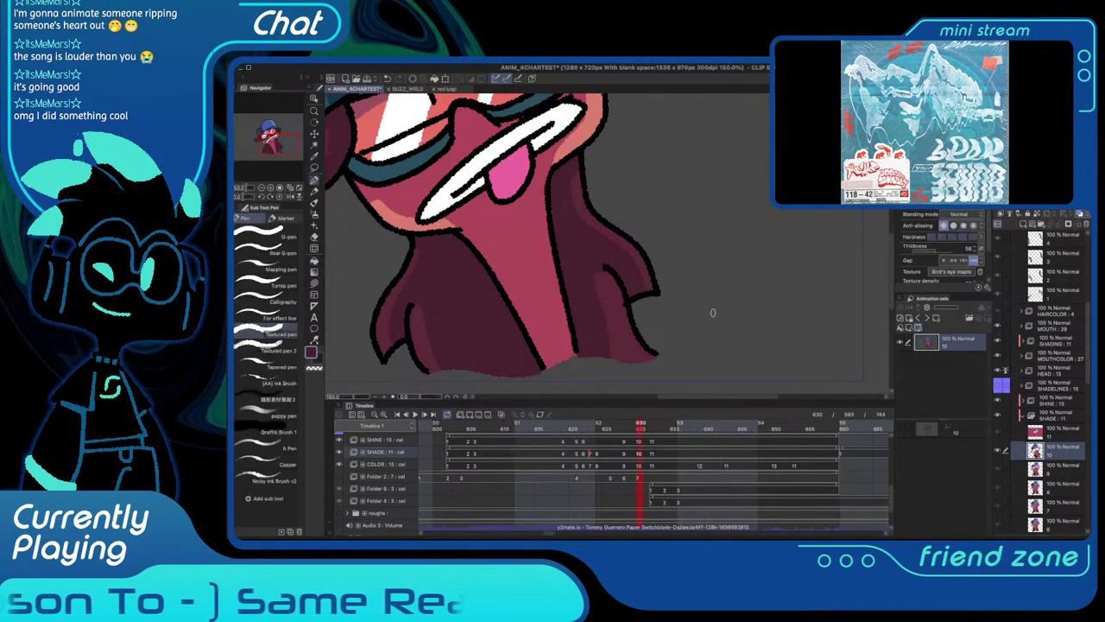
Examine the whole character on SHADE cel 11 at frame 632 and compare it with frame 633
key(Right)
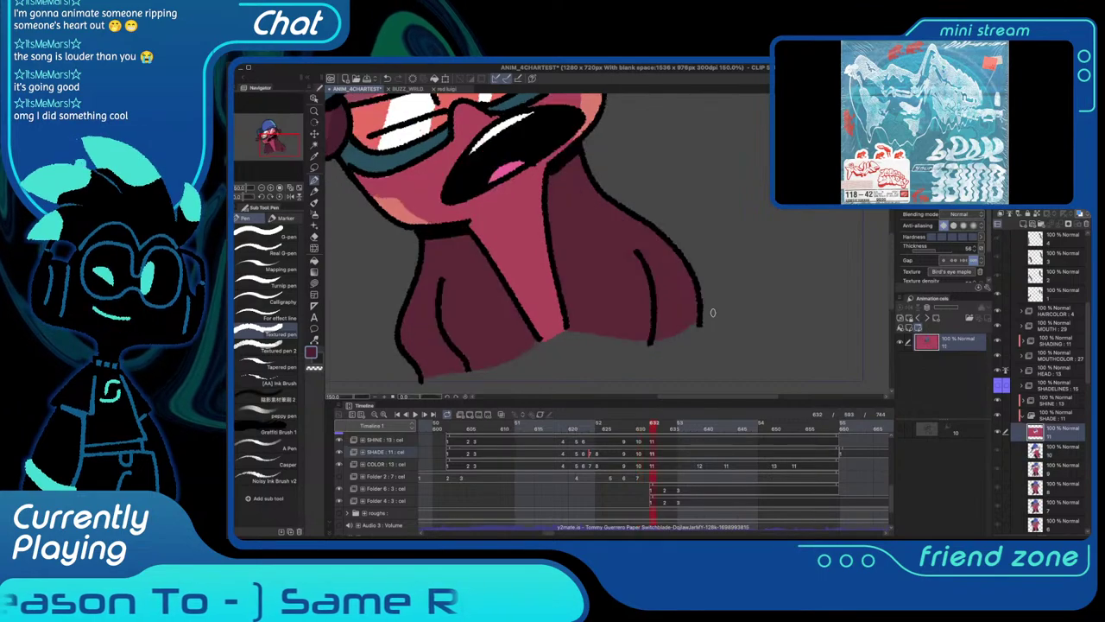
key(super+0)
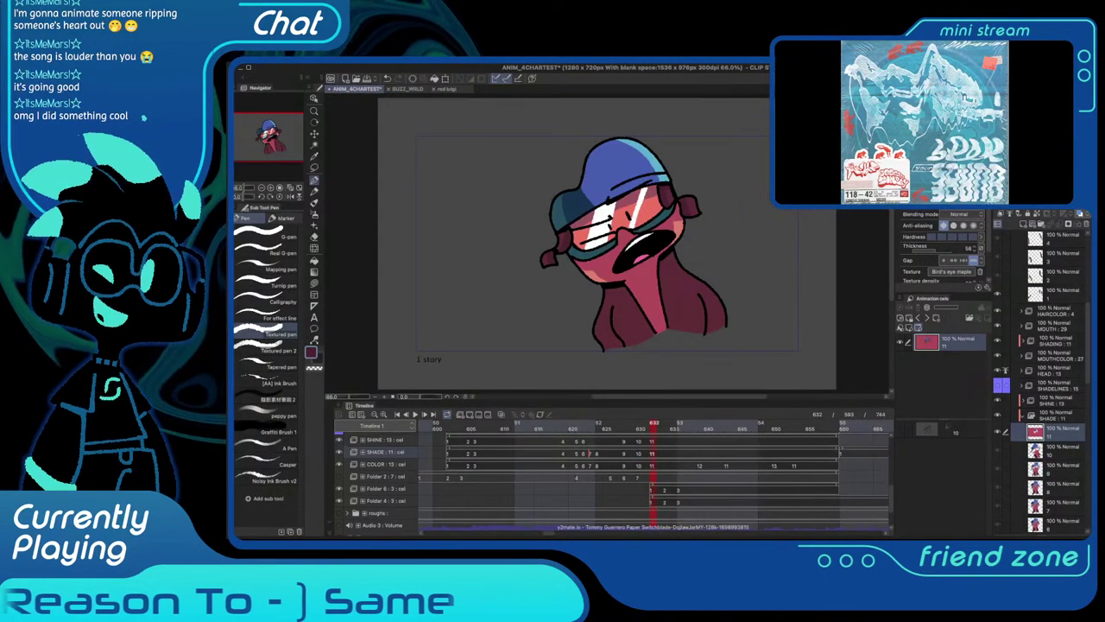
scroll(676, 475, right, 2)
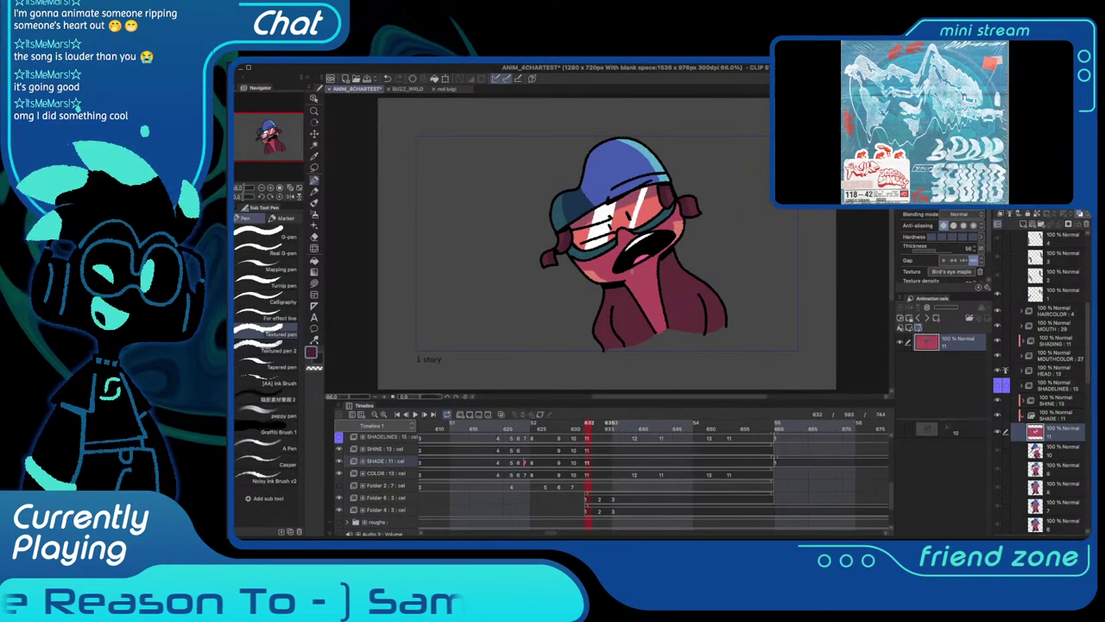
scroll(632, 271, up, 3)
scroll(662, 261, down, 1)
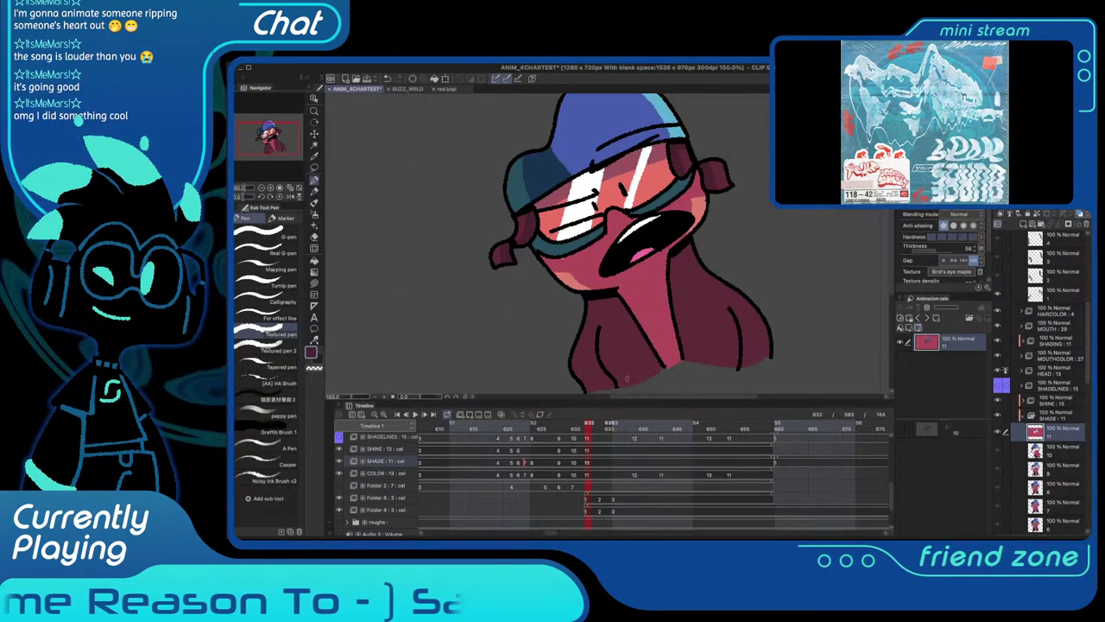
key(Right)
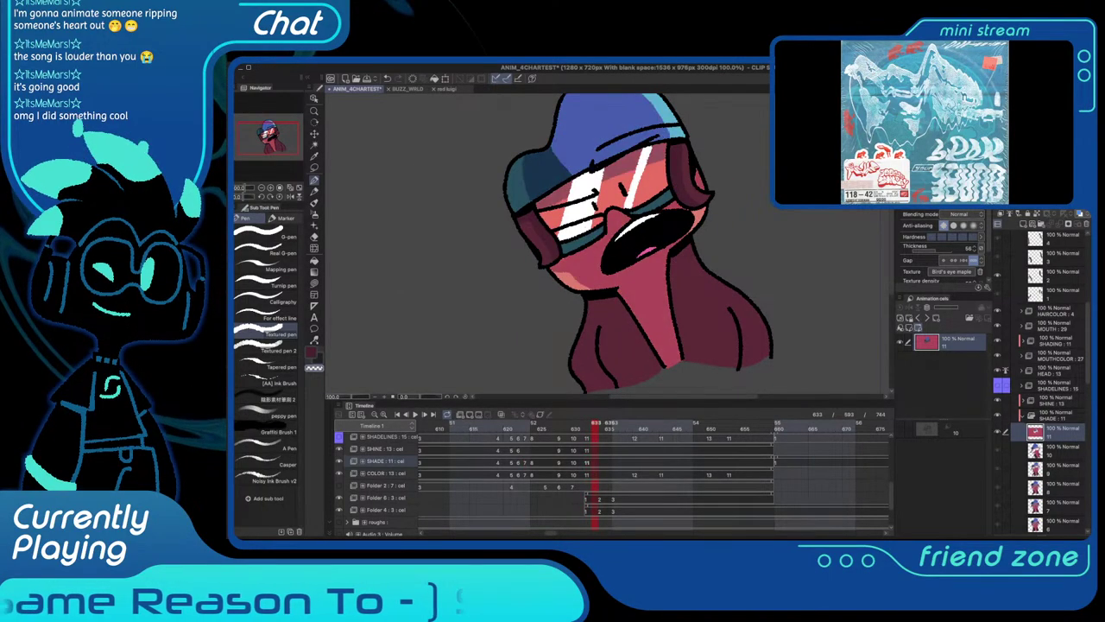
Check what Folder 4 contributes to the hair at frame 632 by toggling its visibility, and select Folder 6
click(587, 511)
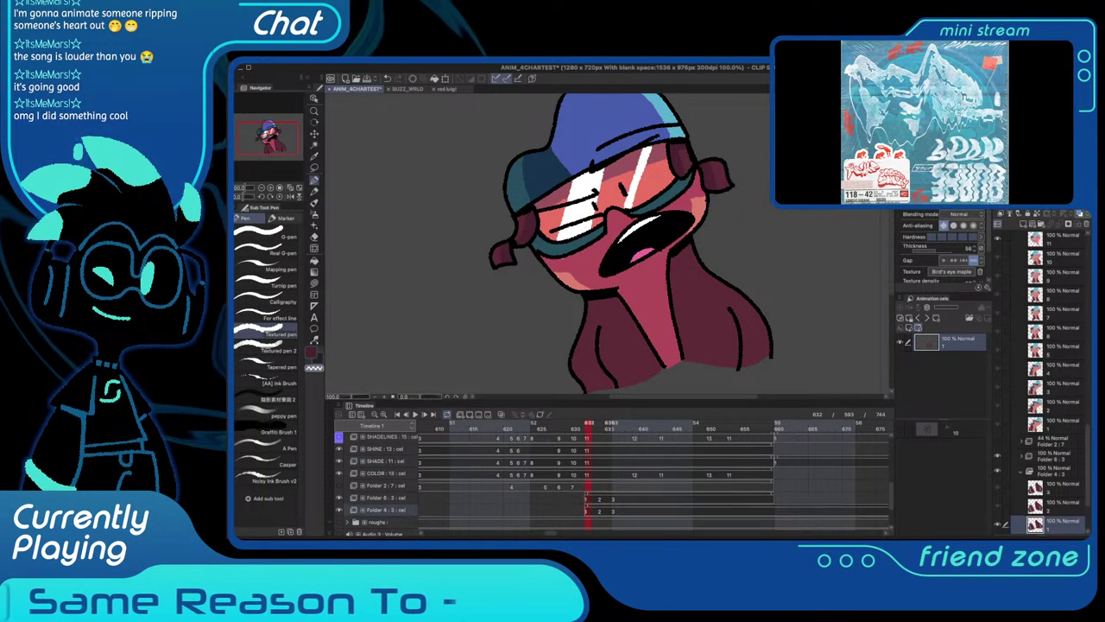
click(339, 510)
click(339, 510)
click(385, 498)
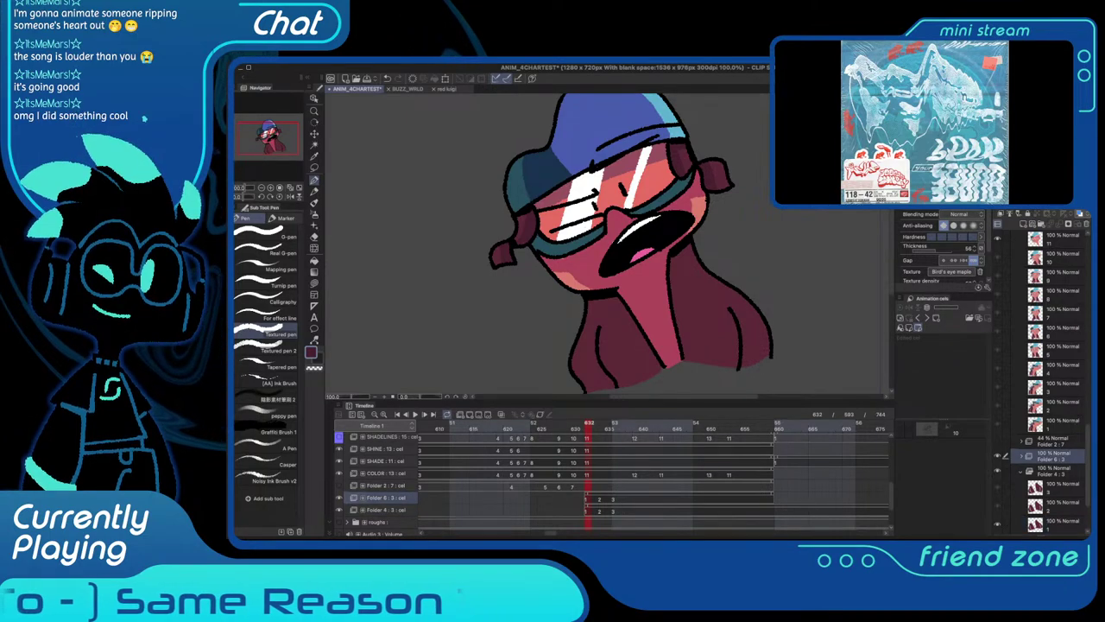
Compare the hair and its shading frame by frame around frames 632 to 636
key(Left)
key(Left)
key(Left)
key(Left)
key(Right)
key(Right)
key(Right)
key(Right)
key(Right)
key(Right)
key(Right)
key(Right)
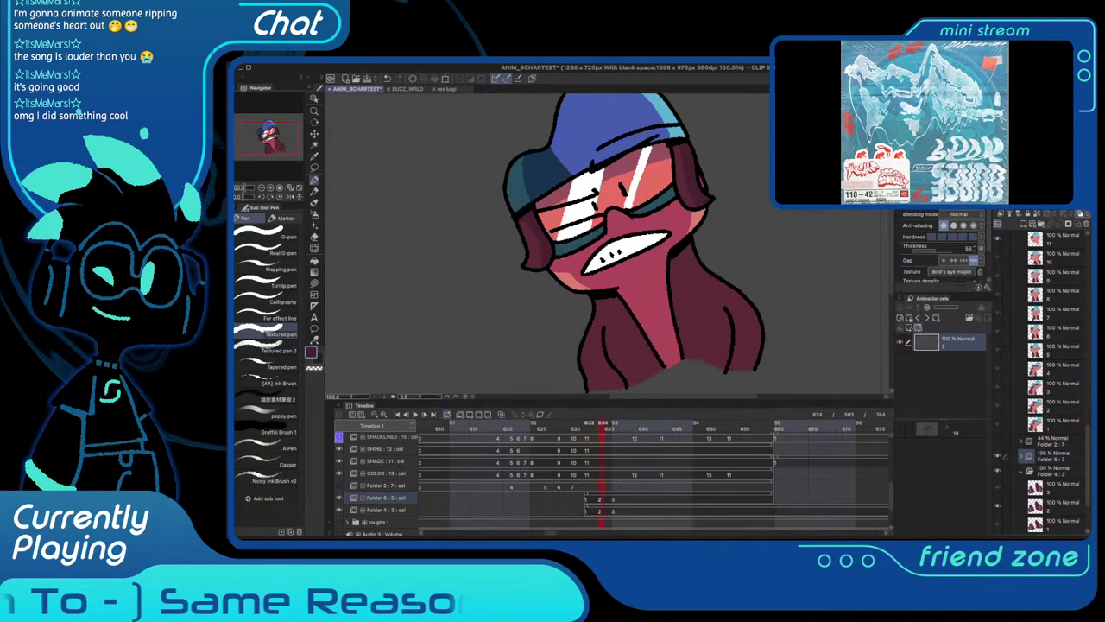
key(Left)
key(Left)
key(Left)
key(Left)
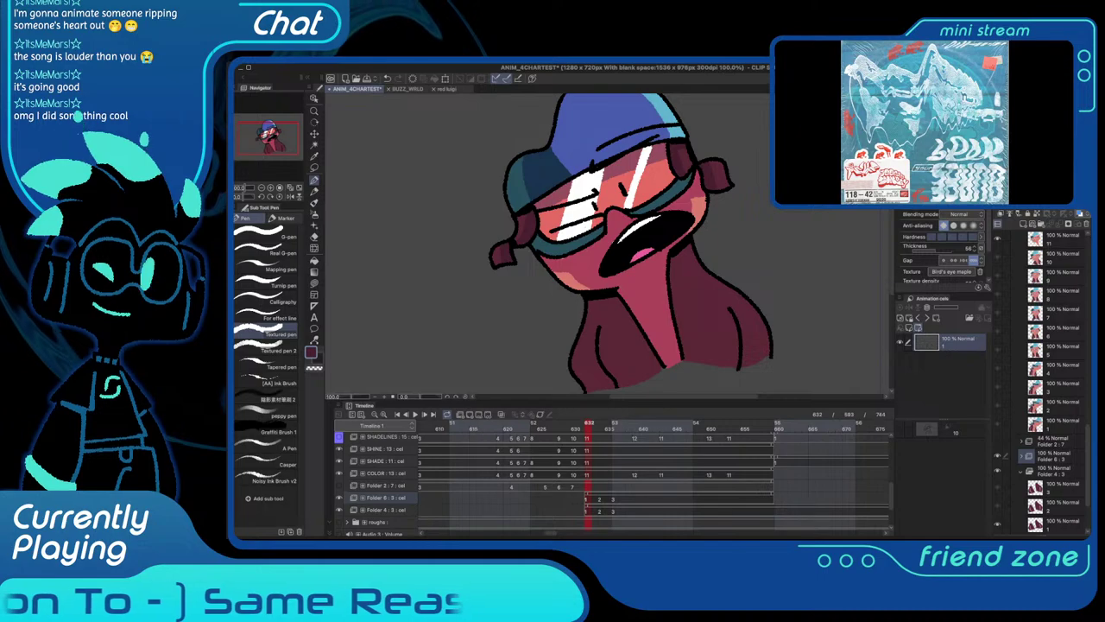
key(Left)
key(Right)
key(Right)
key(Right)
key(Right)
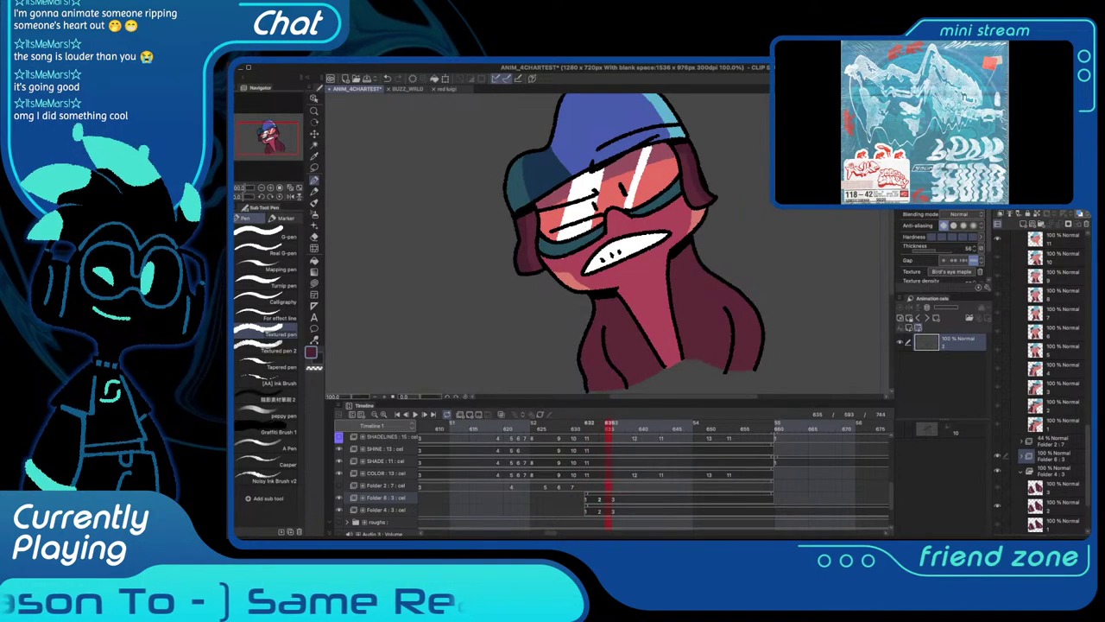
key(Right)
key(Right)
key(Right)
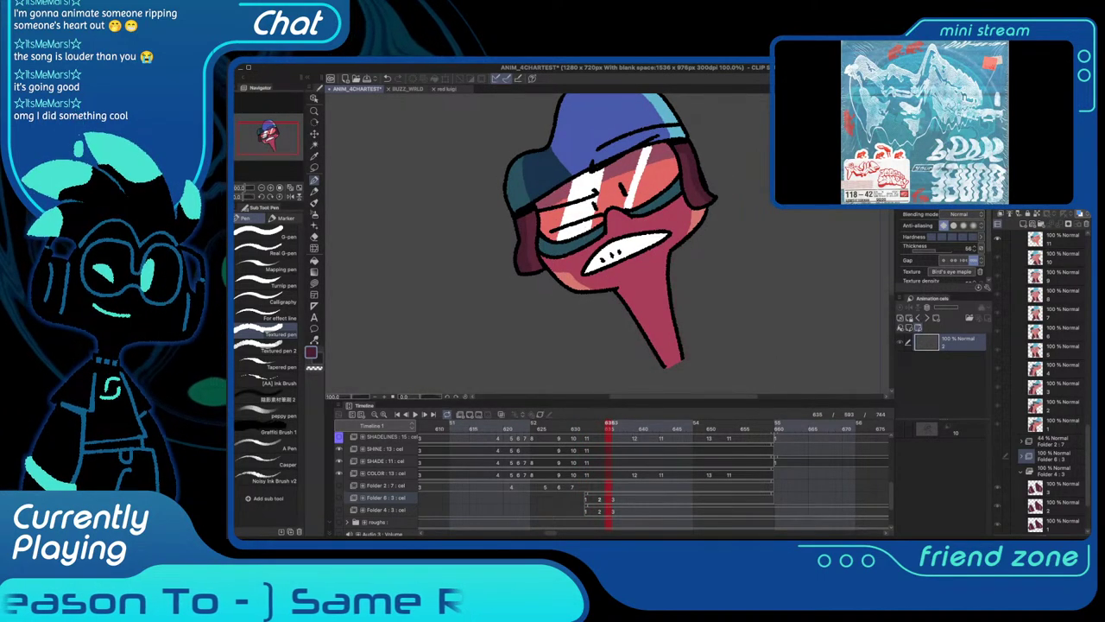
Play the animation with the whole canvas in view, from before frame 618 through frame 638, to review the hair shading
key(Left)
key(Left)
key(Left)
key(Left)
key(Left)
key(Left)
key(Left)
key(Left)
key(Left)
key(Left)
key(Left)
key(Left)
key(Left)
key(Left)
key(Left)
key(Left)
key(Left)
key(Left)
key(Left)
key(Left)
key(super+0)
key(space)
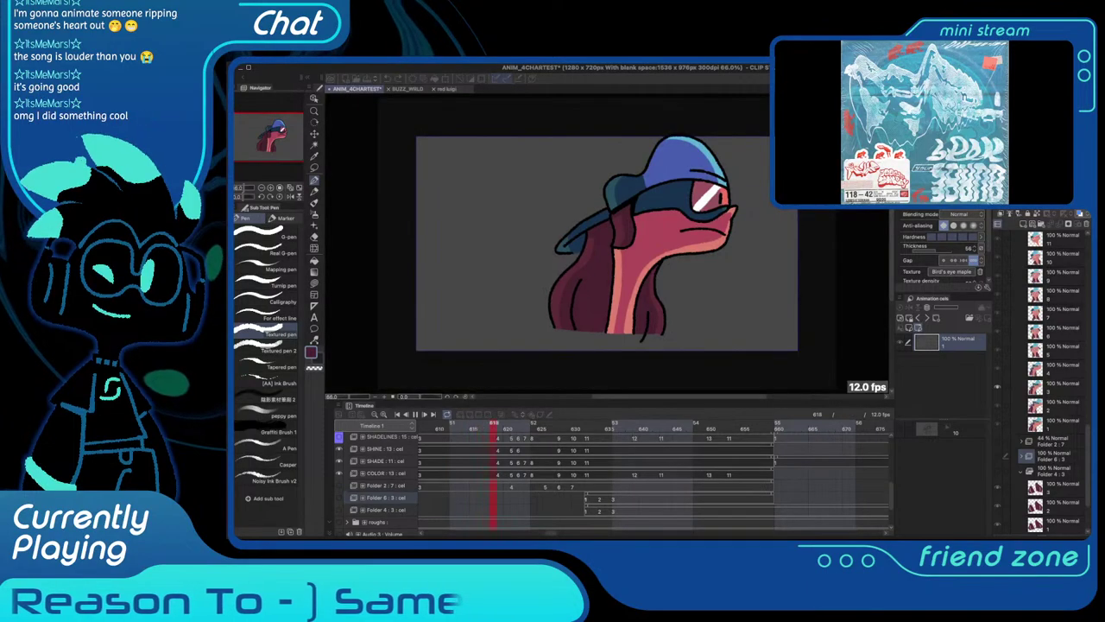
key(Return)
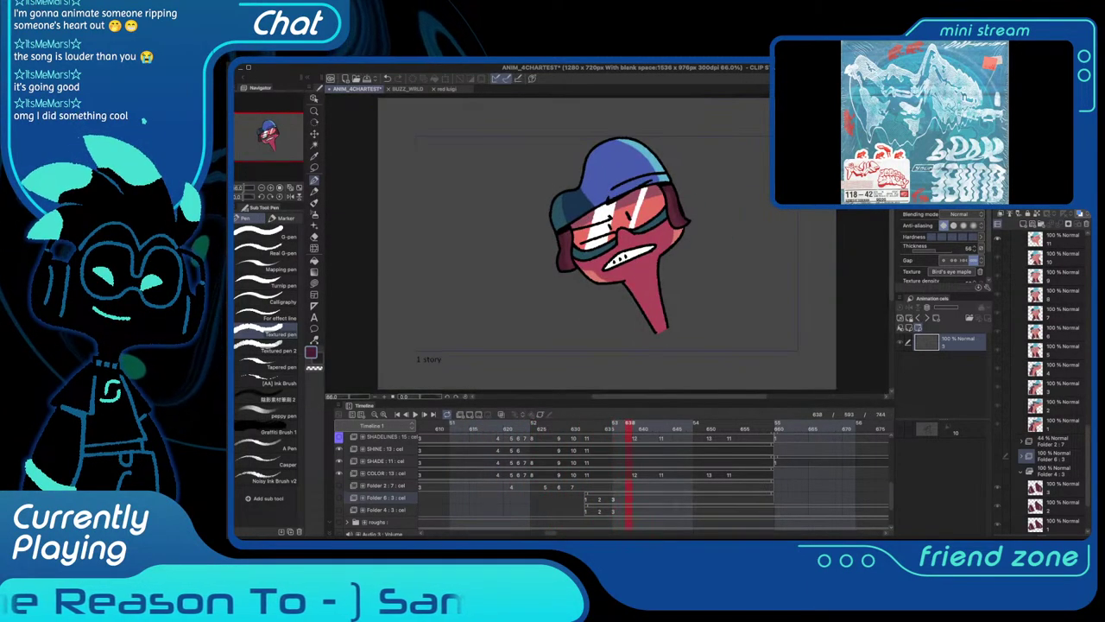
Replay the shot from about frame 610 and examine the hair shading closely at frame 615
scroll(550, 423, left, 2)
click(476, 424)
scroll(476, 424, left, 4)
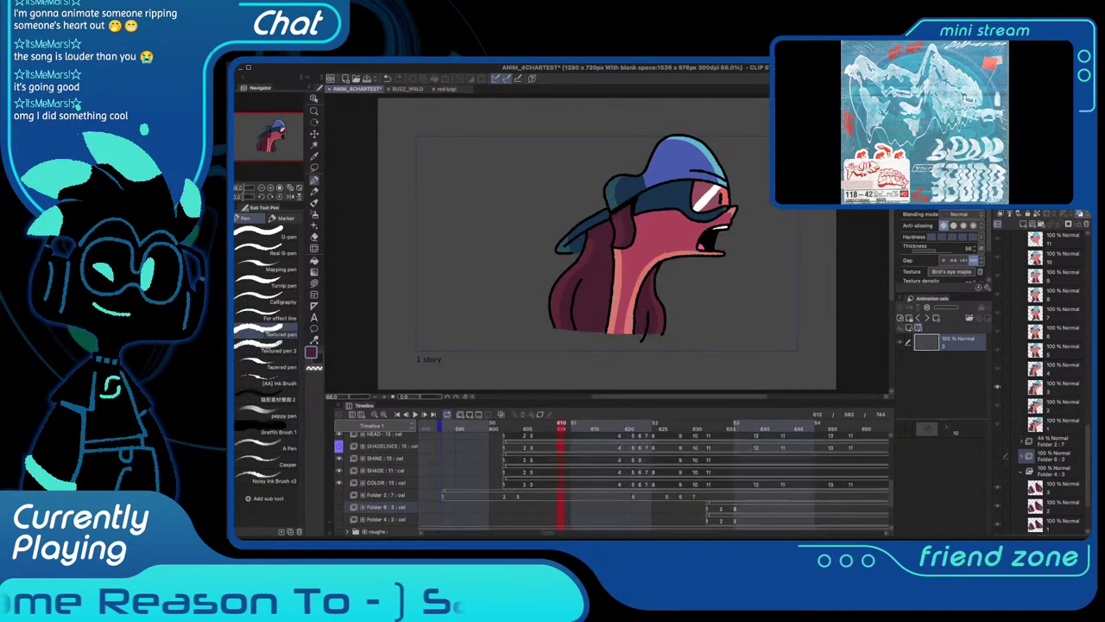
key(Return)
key(Return)
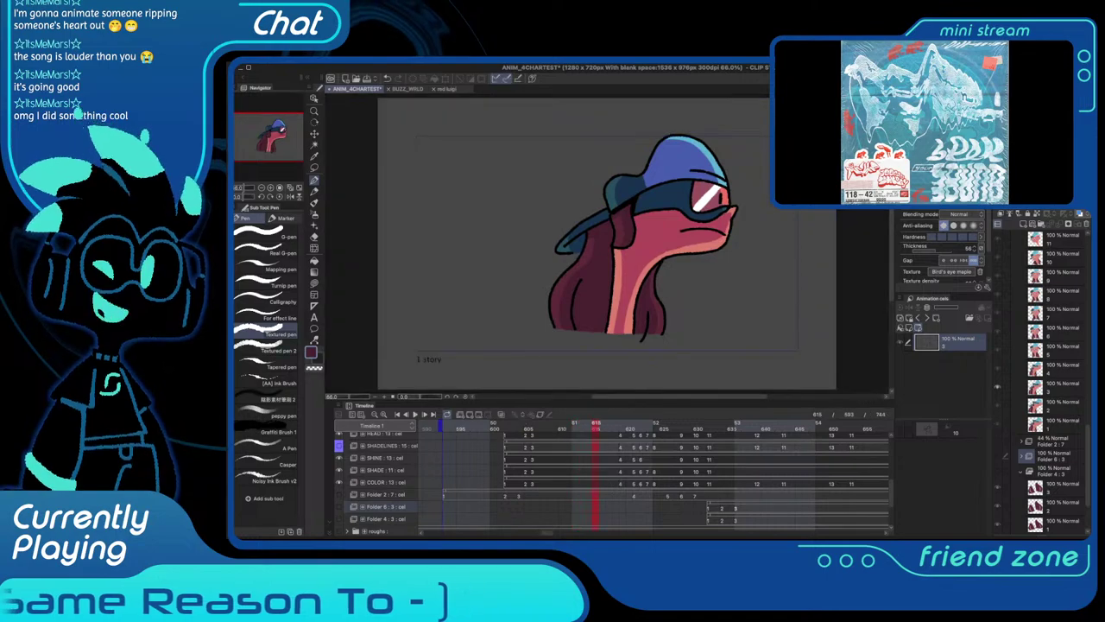
scroll(592, 243, up, 2)
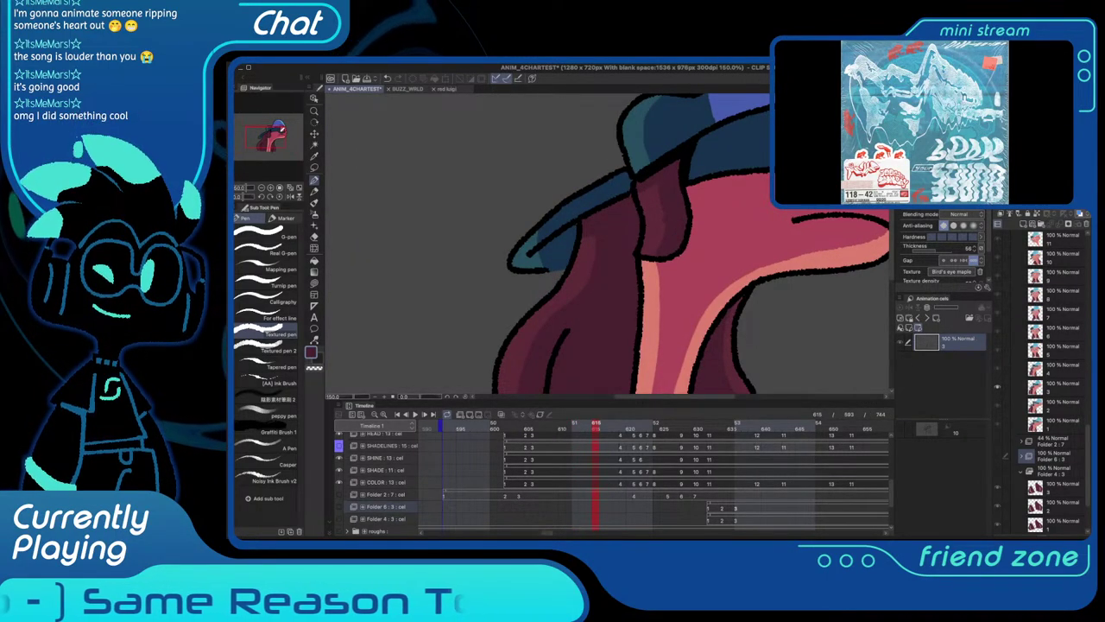
drag(615, 269, 595, 220)
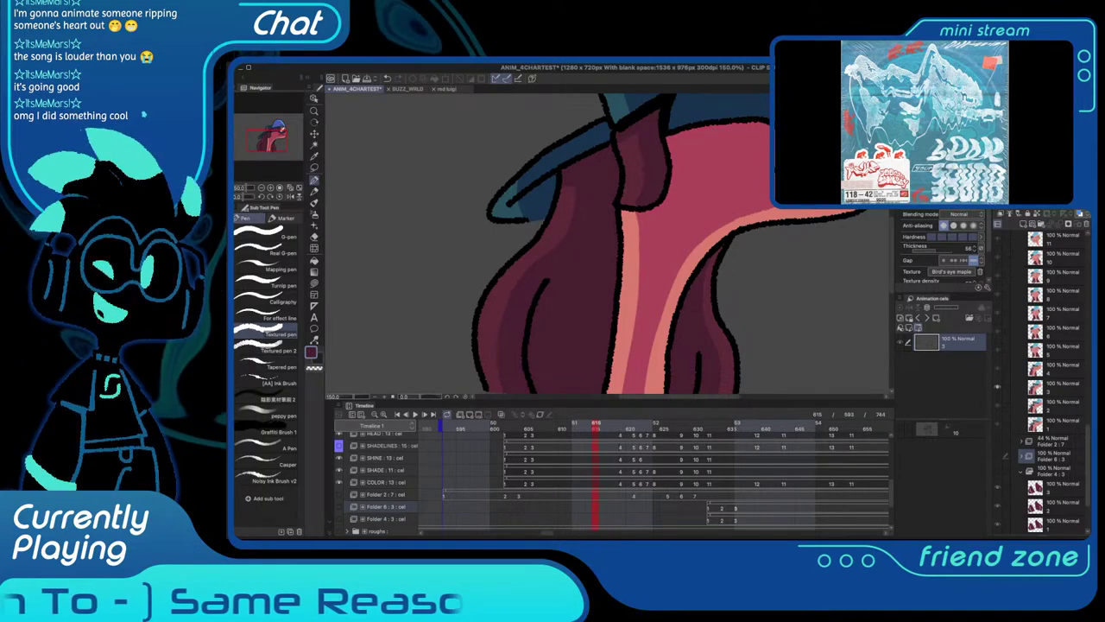
key(ctrl+0)
scroll(614, 477, up, 1)
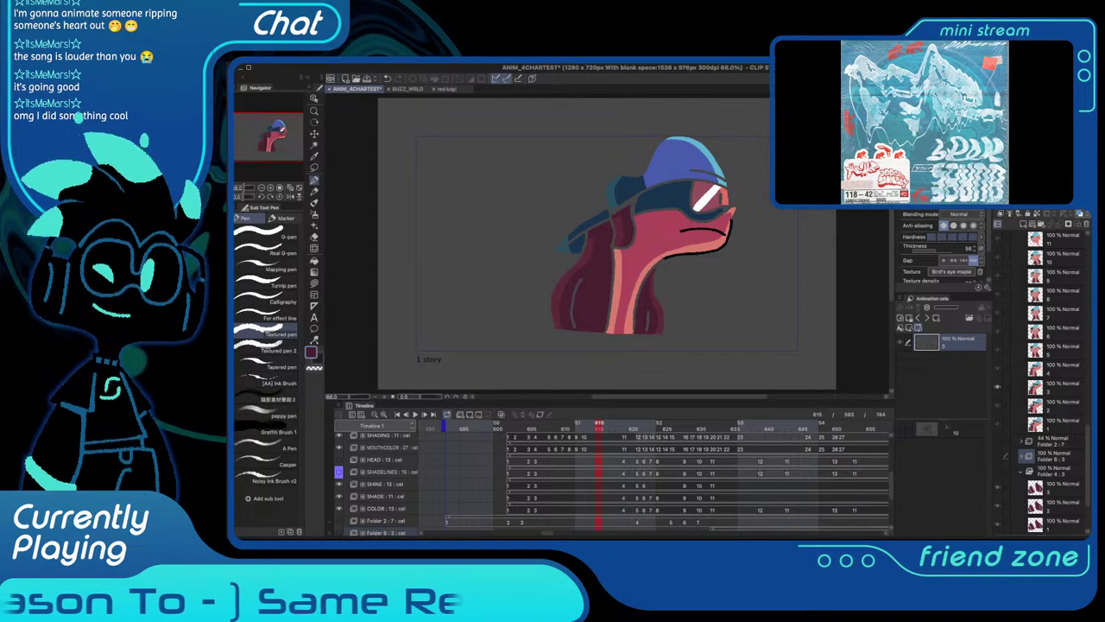
Step through frames 620 to 632 and inspect the hair shadows on each drawing
scroll(614, 476, down, 2)
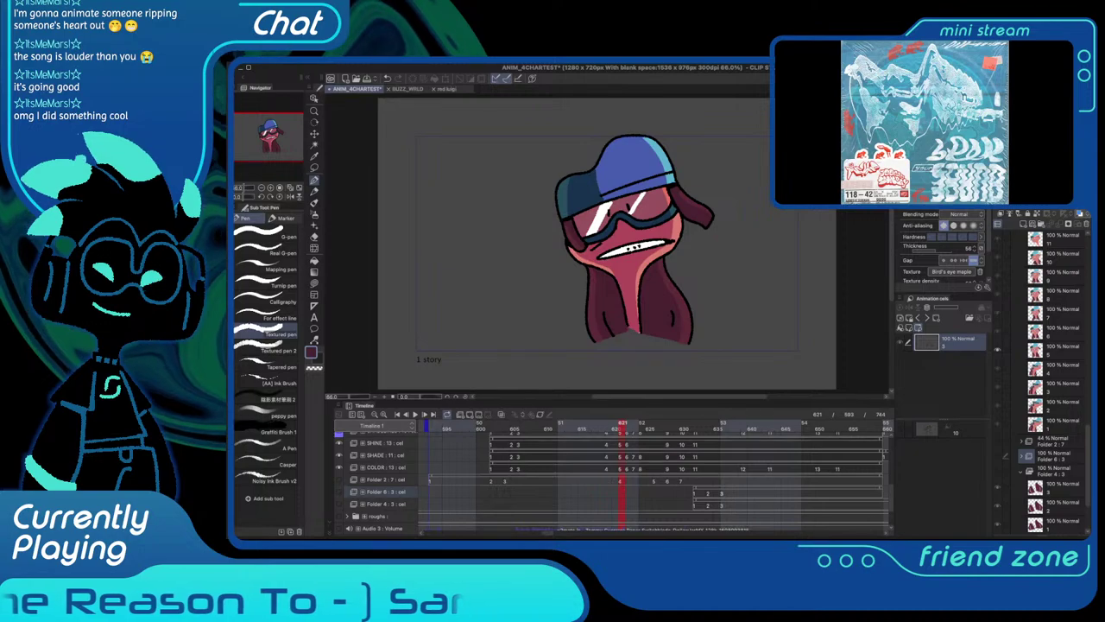
scroll(646, 311, up, 1)
key(Left)
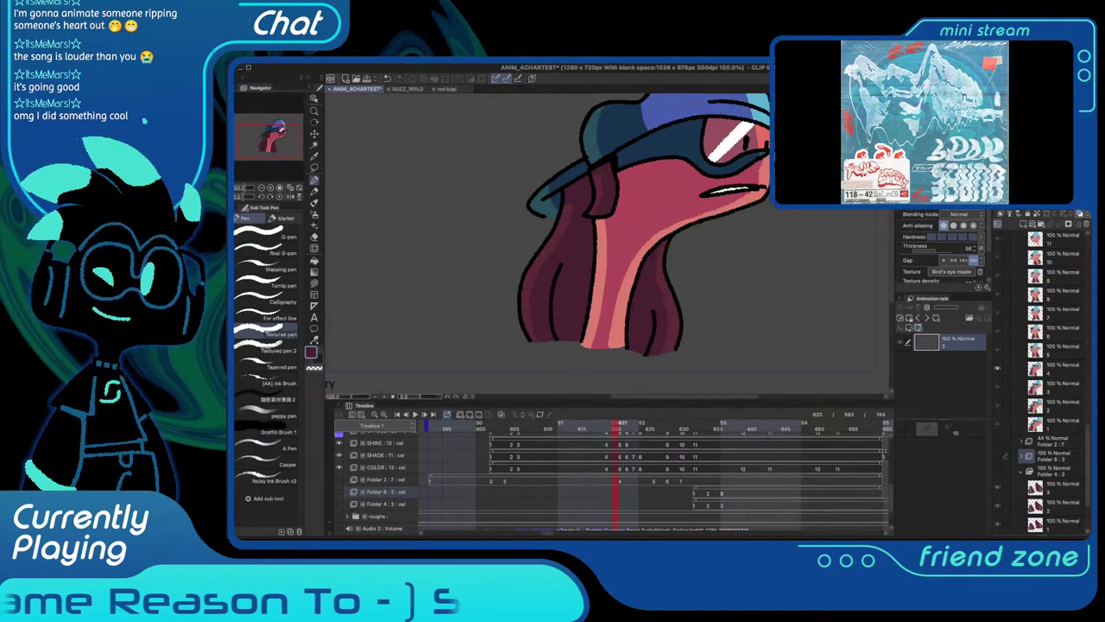
key(Right)
scroll(610, 246, right, 1)
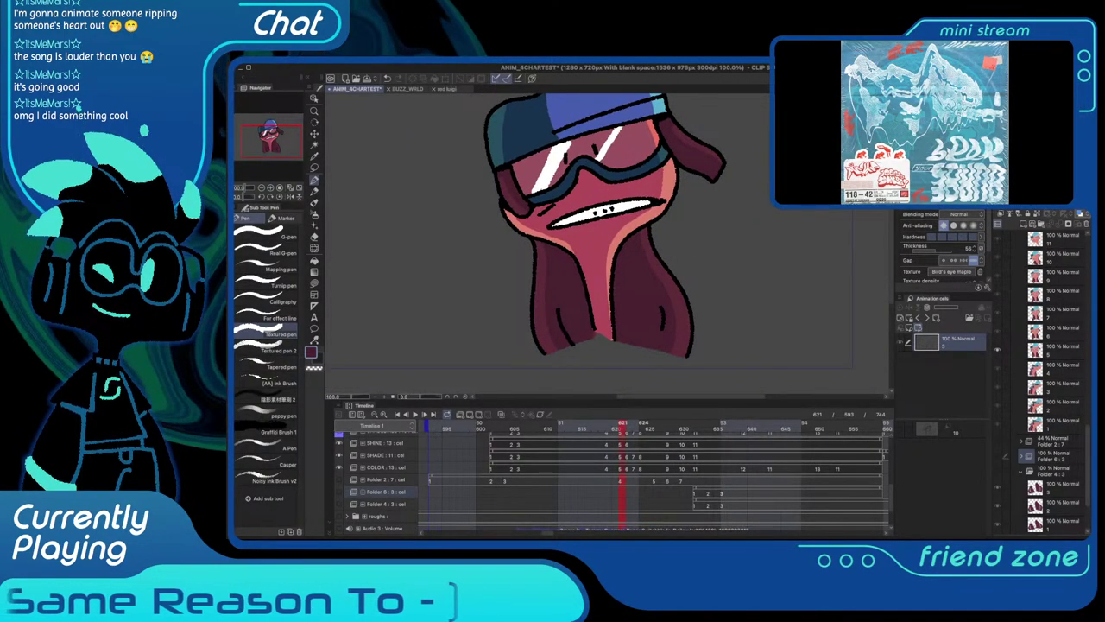
key(Right)
key(Right)
key(Right)
key(Right)
key(Right)
key(Right)
key(Right)
key(Right)
key(Right)
key(Right)
key(Right)
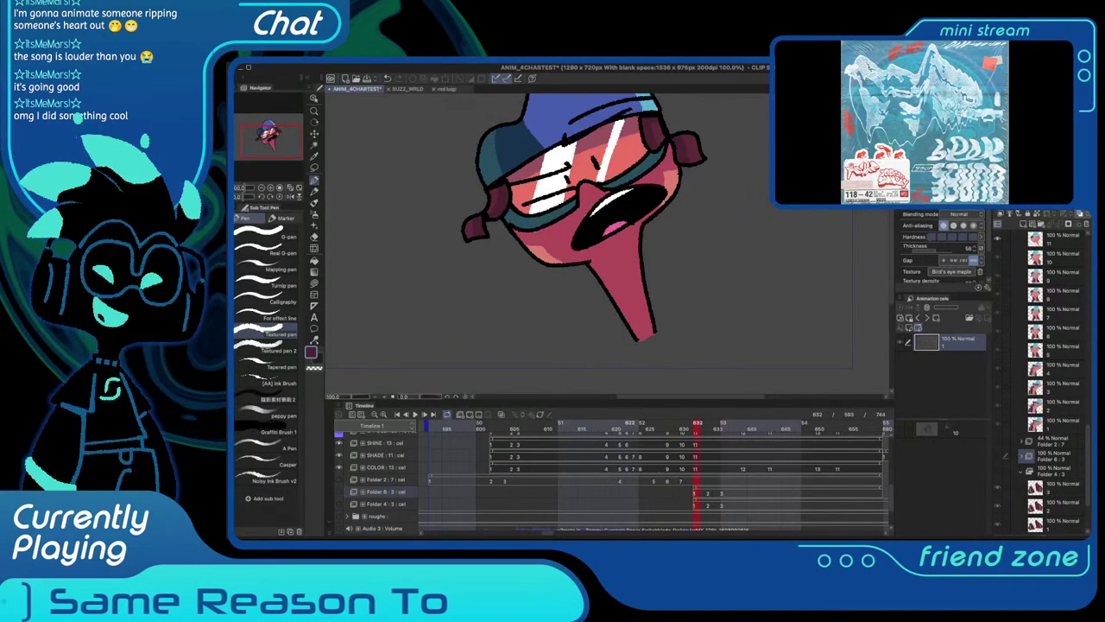
key(Left)
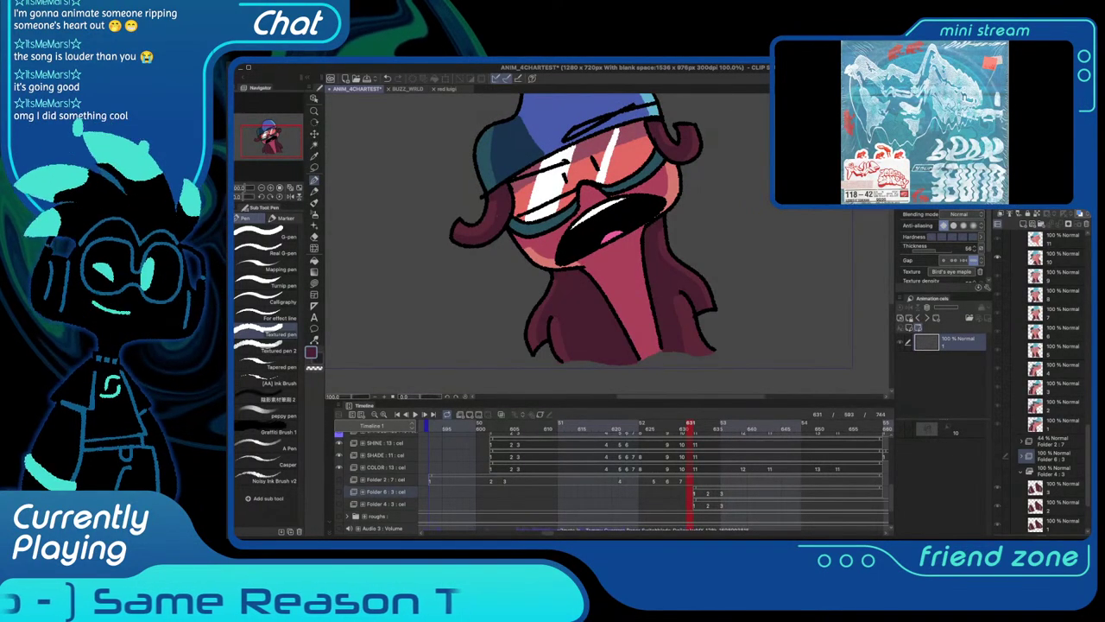
drag(617, 250, 550, 243)
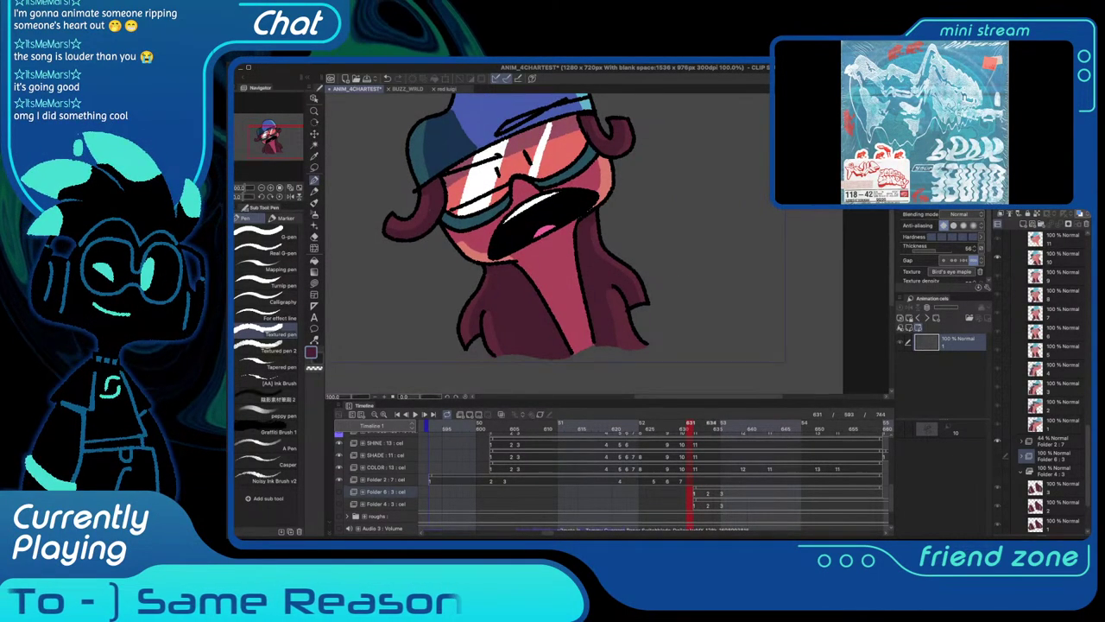
Create a new animation folder above Folder 4 and add blank cels 1, 2 and 3 at frames 632, 634 and 636
key(Right)
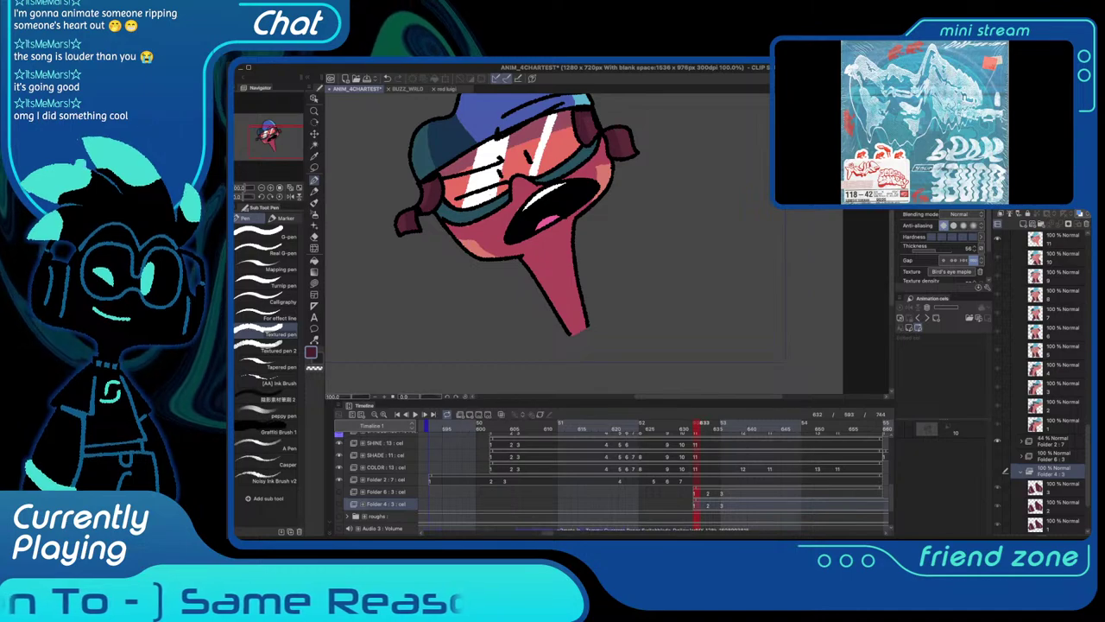
key(alt+shift+n)
key(alt+n)
click(709, 505)
key(alt+n)
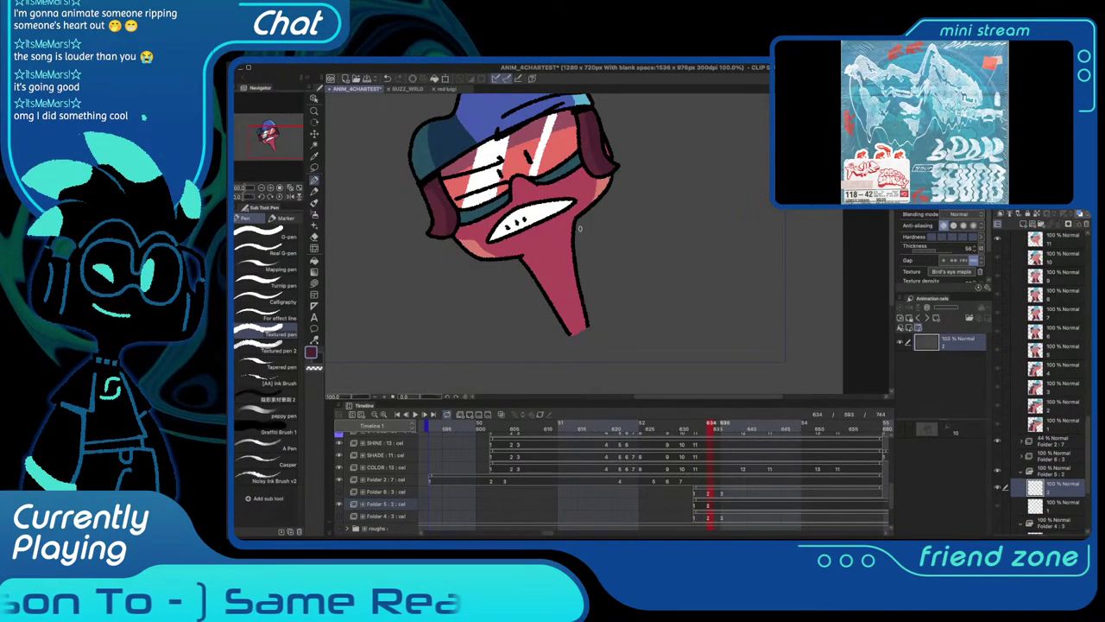
click(722, 506)
key(alt+n)
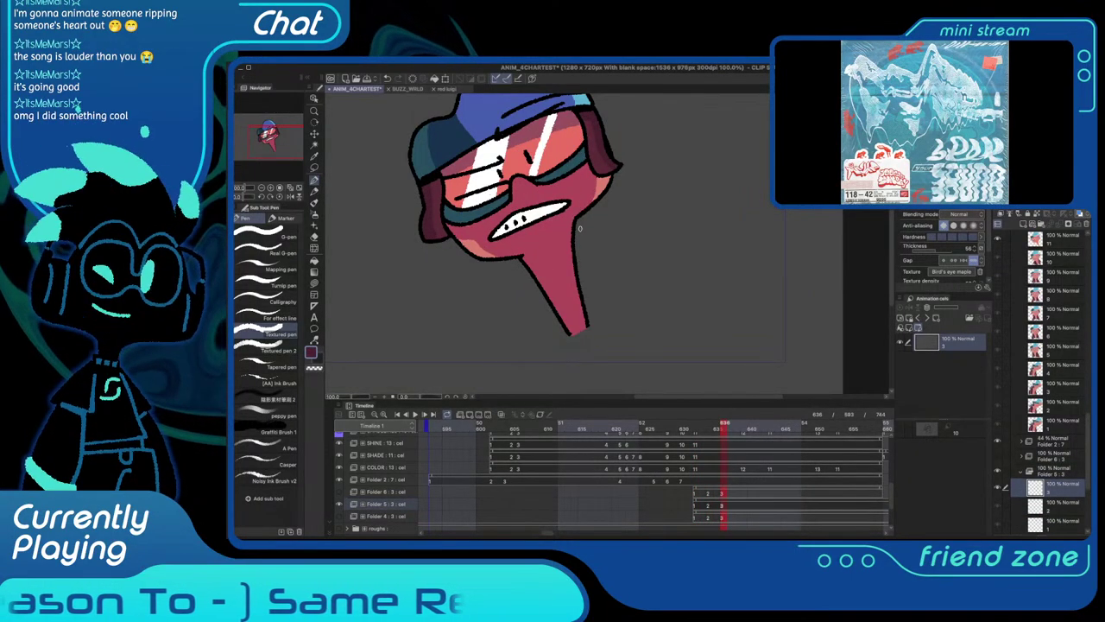
Make Folder 4 and Folder 6 visible, and clip the new Folder 5 to the hair colour folder beneath it
scroll(657, 480, down, 1)
key(alt+bracketleft)
key(alt+bracketleft)
key(alt+bracketleft)
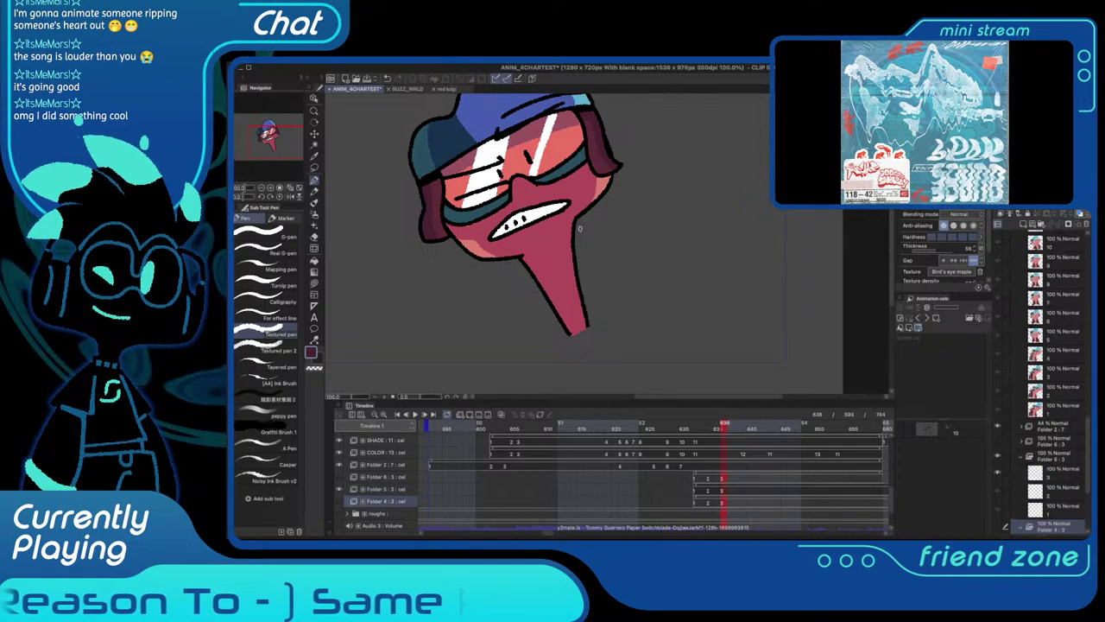
scroll(656, 480, down, 3)
scroll(656, 480, up, 1)
scroll(656, 480, down, 1)
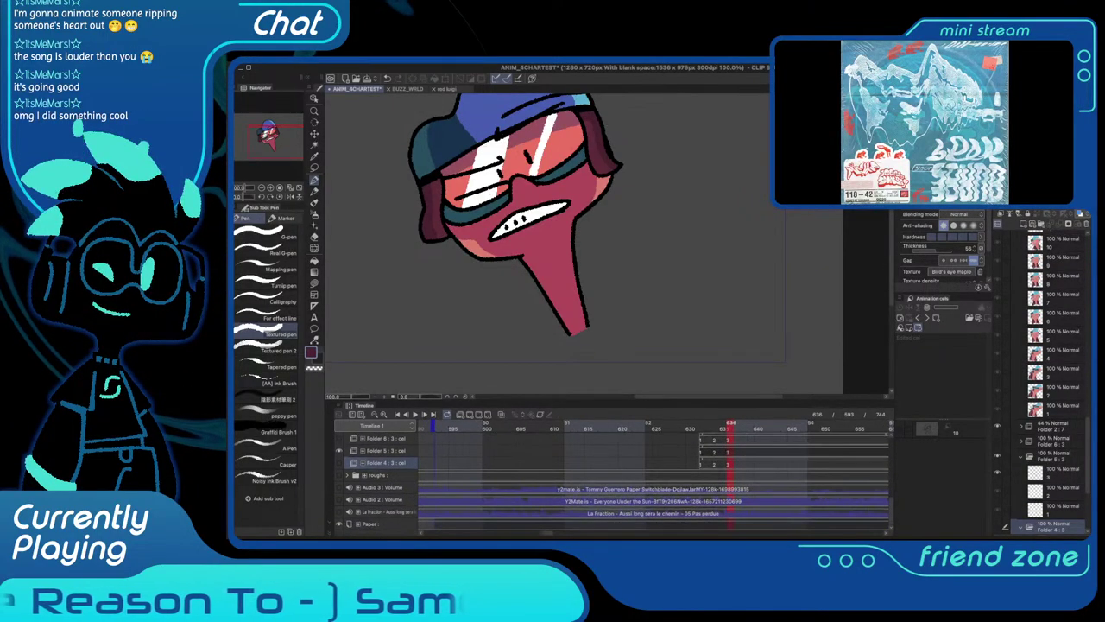
click(339, 463)
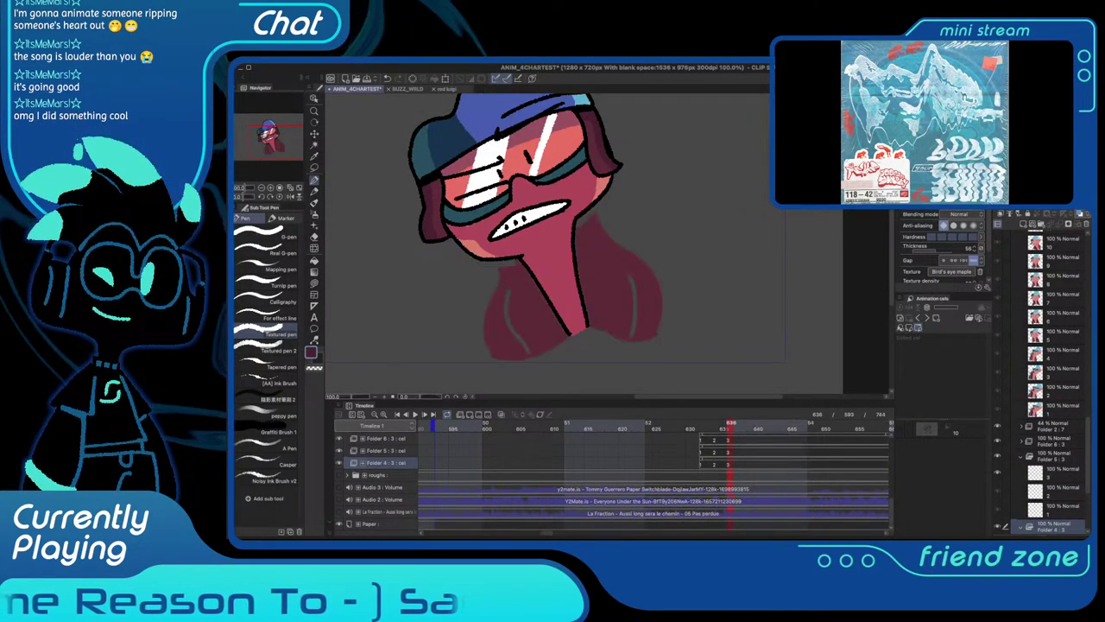
click(338, 439)
click(386, 451)
scroll(1045, 380, down, 4)
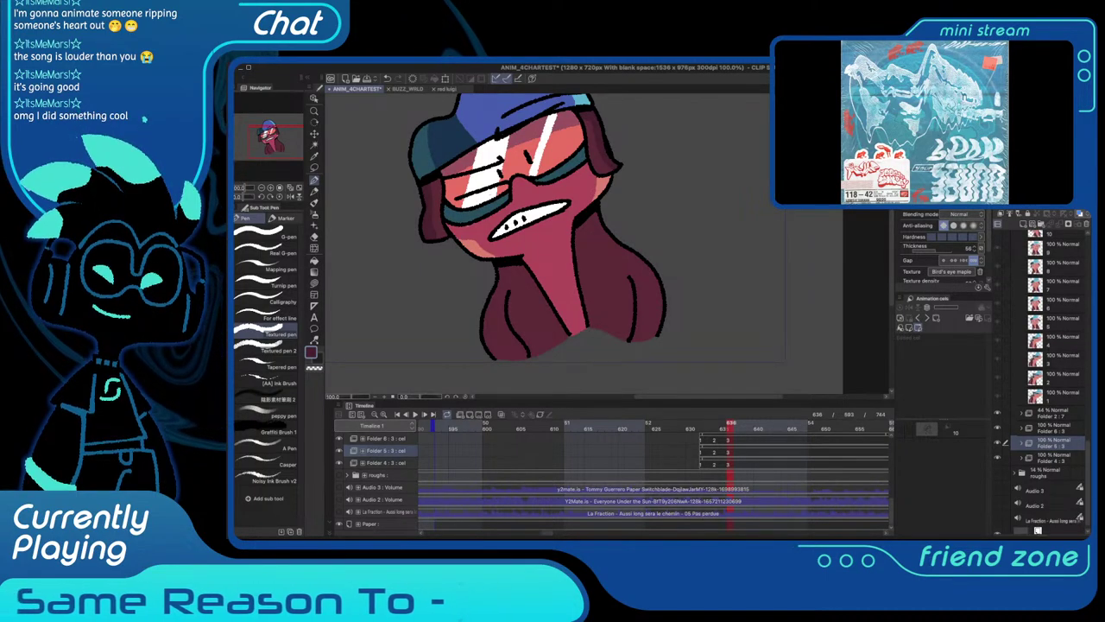
scroll(601, 148, up, 1)
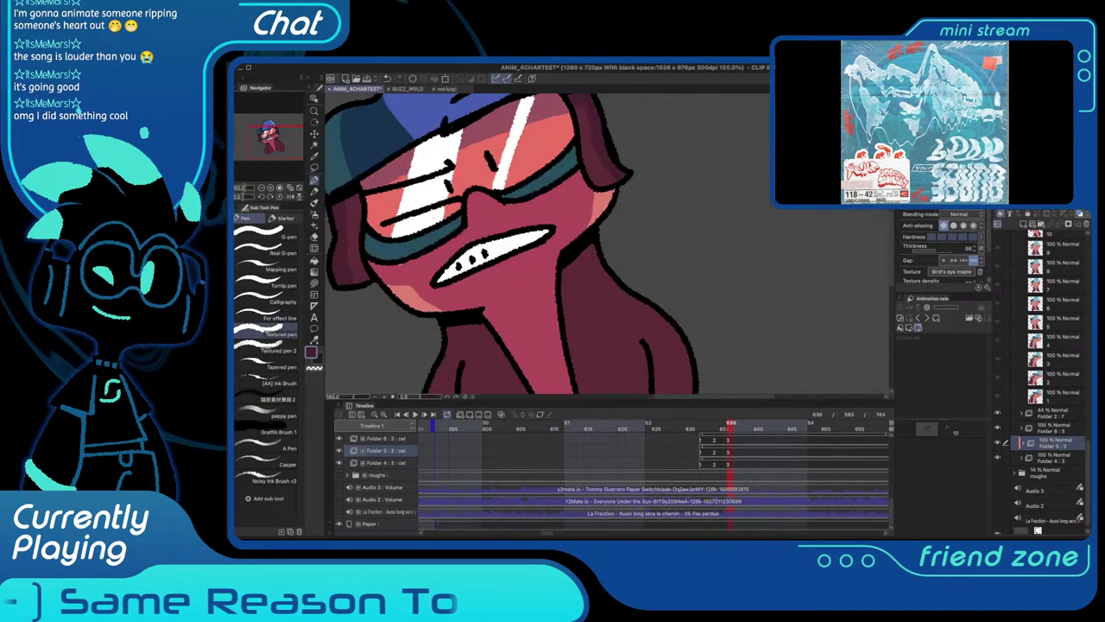
Outline the shadows on the left and right hair sections on Folder 5's cel 1 at frame 632
click(703, 423)
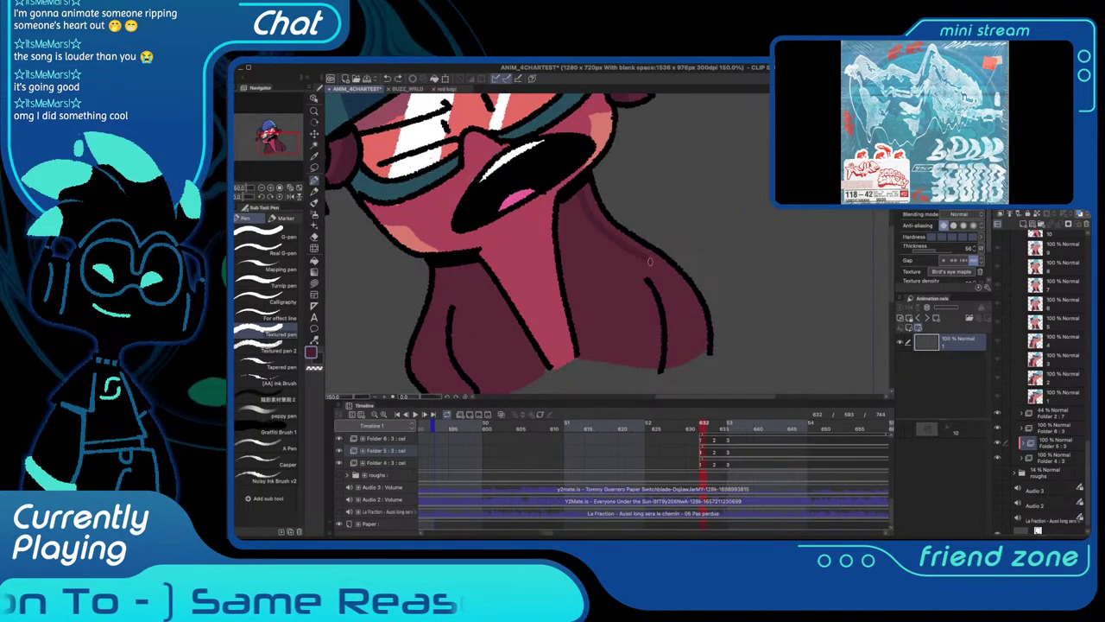
mouse_move(688, 350)
mouse_down()
mouse_move(651, 266)
mouse_move(581, 206)
mouse_move(625, 132)
mouse_up()
mouse_move(506, 207)
mouse_down()
mouse_move(496, 258)
mouse_move(494, 342)
mouse_up()
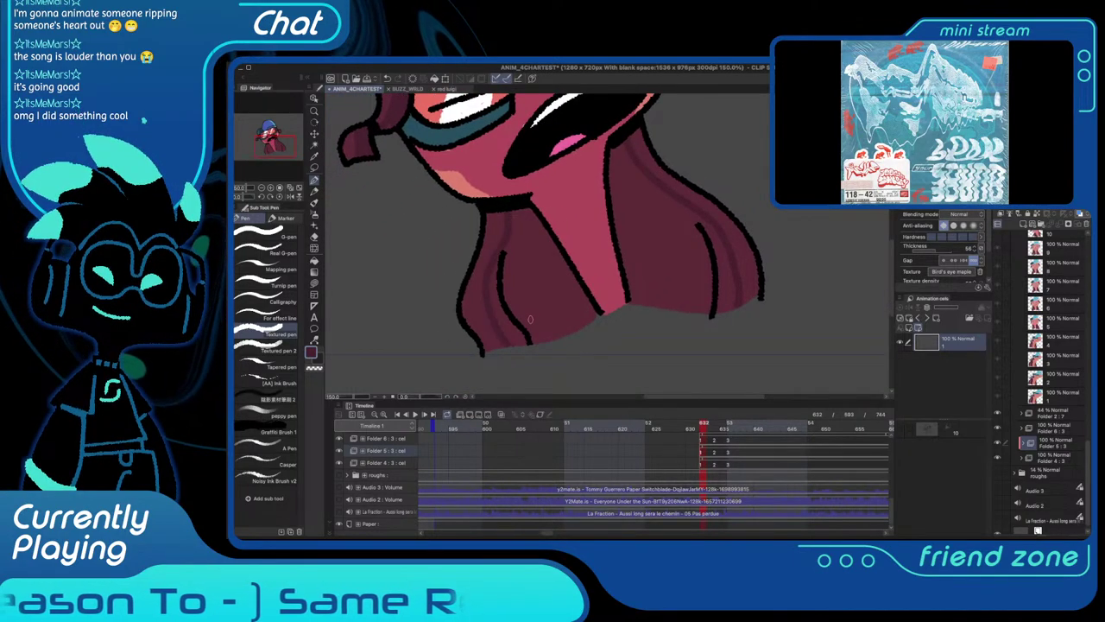
key(g)
click(531, 315)
key(ctrl+z)
key(p)
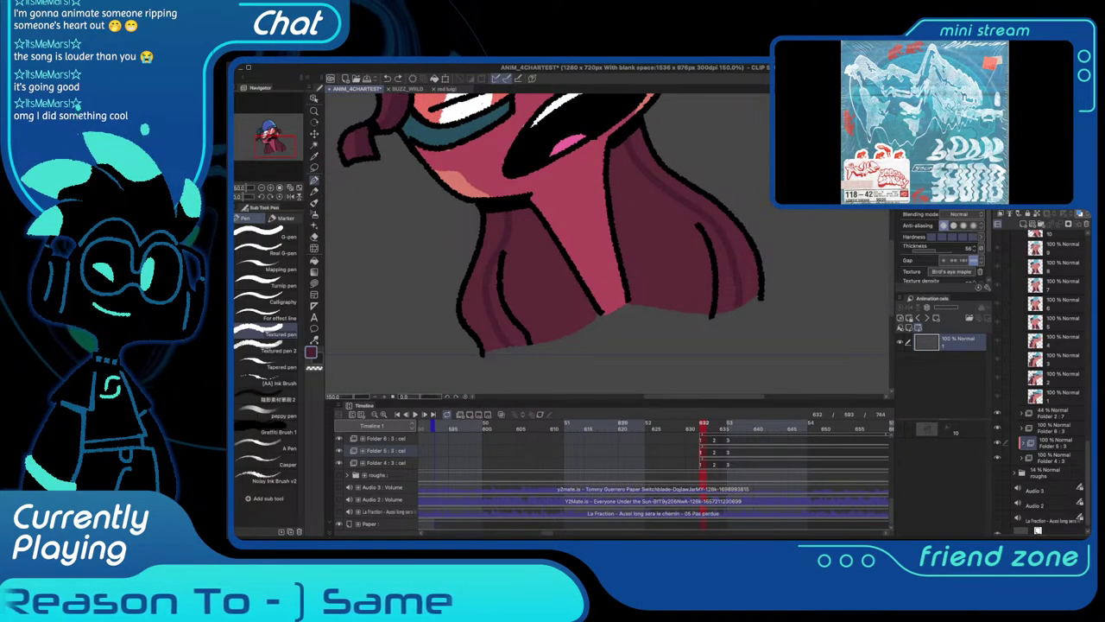
Collapse the SHADE and COLOR folders and rename Folder 4, which holds the hair colour, as HAIR
scroll(1045, 380, up, 5)
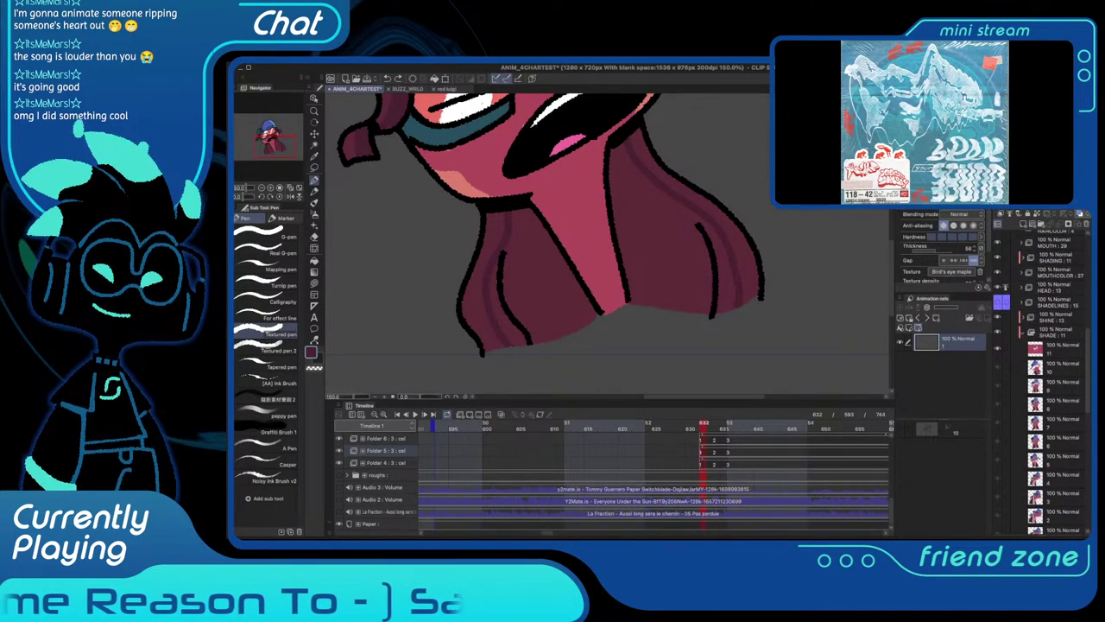
click(1023, 332)
scroll(1040, 383, down, 2)
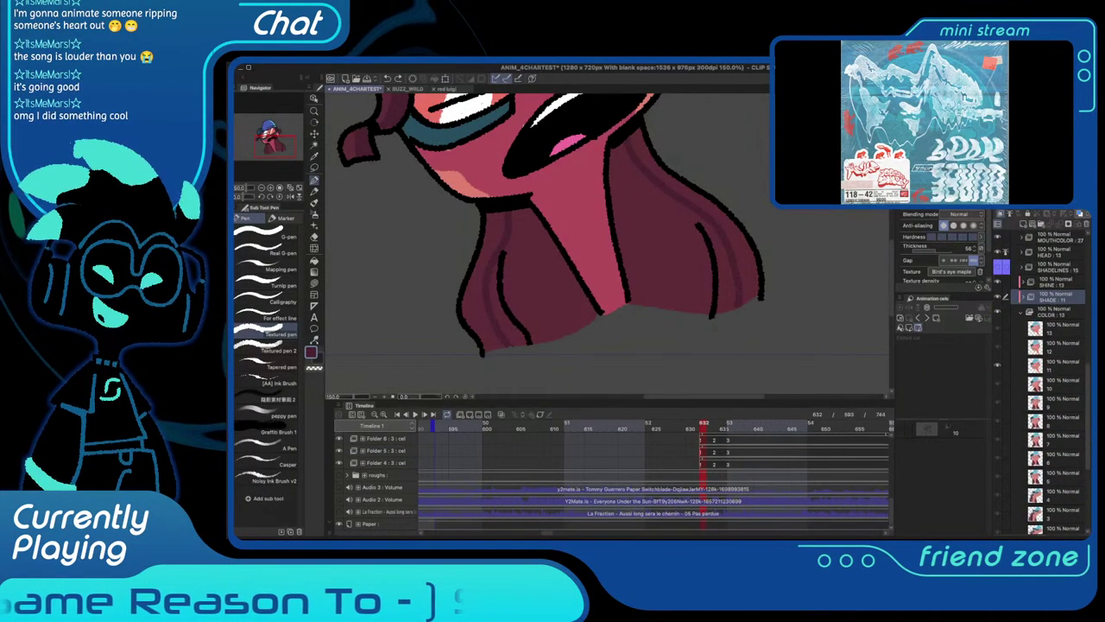
click(1021, 312)
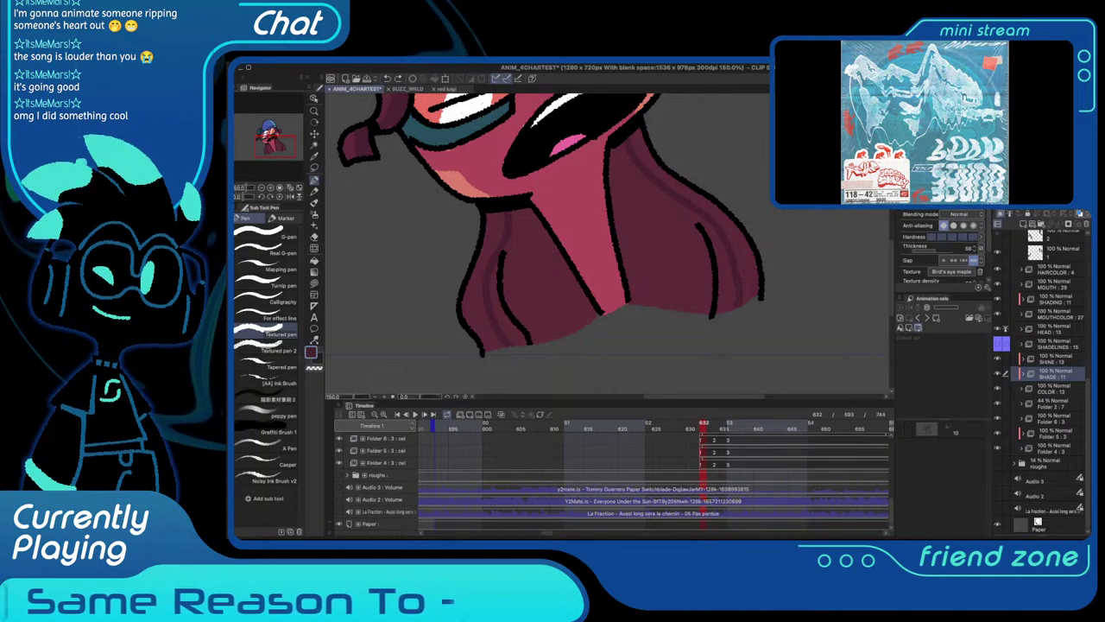
click(1054, 448)
key(c)
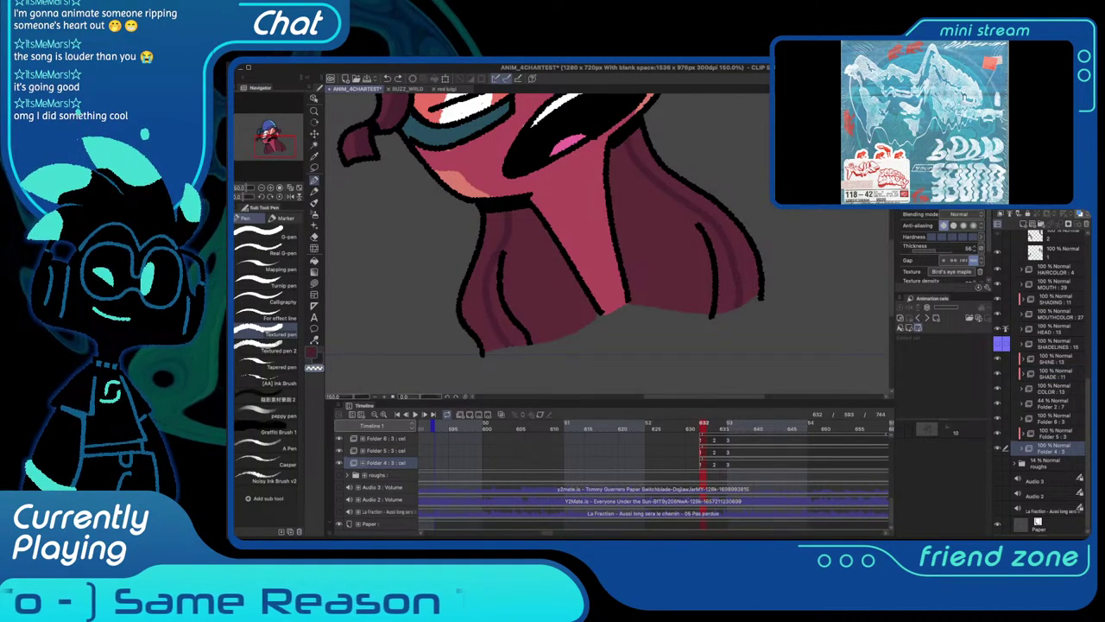
text(HAIR)
key(Return)
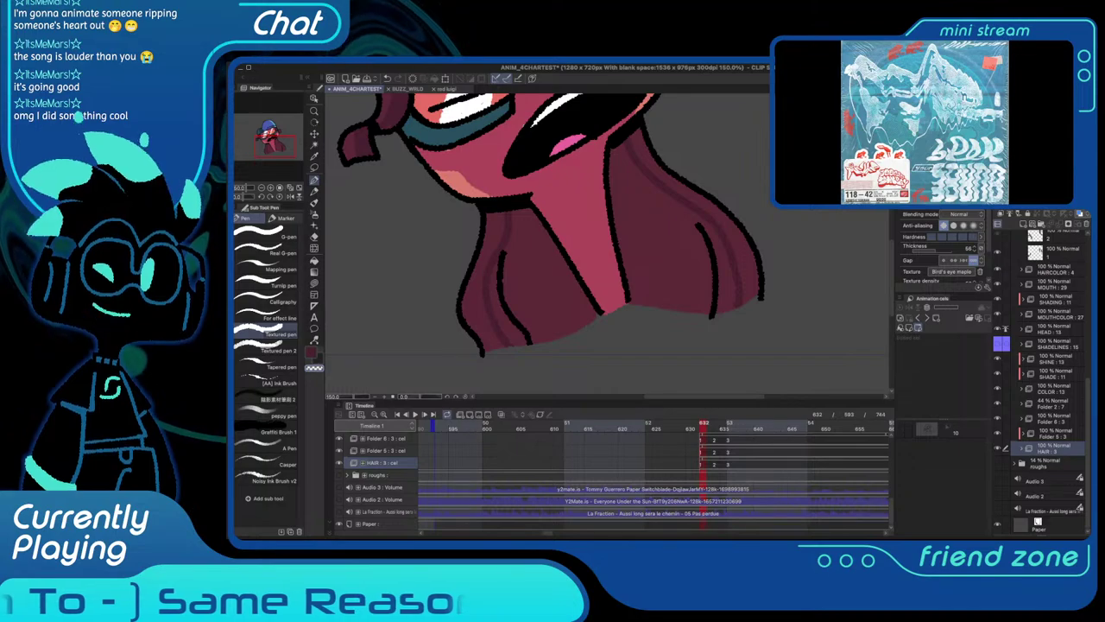
Rename the HAIR folder that holds the hair colour as HAIRCOLOR
click(1054, 434)
click(1054, 449)
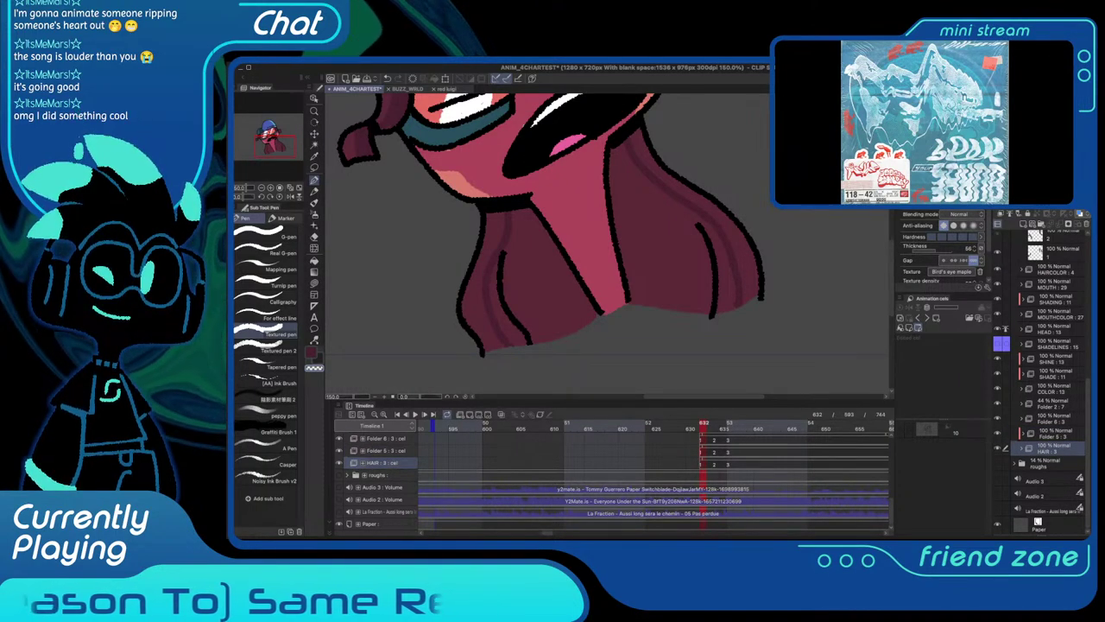
text(HAIRCOLOR)
key(Return)
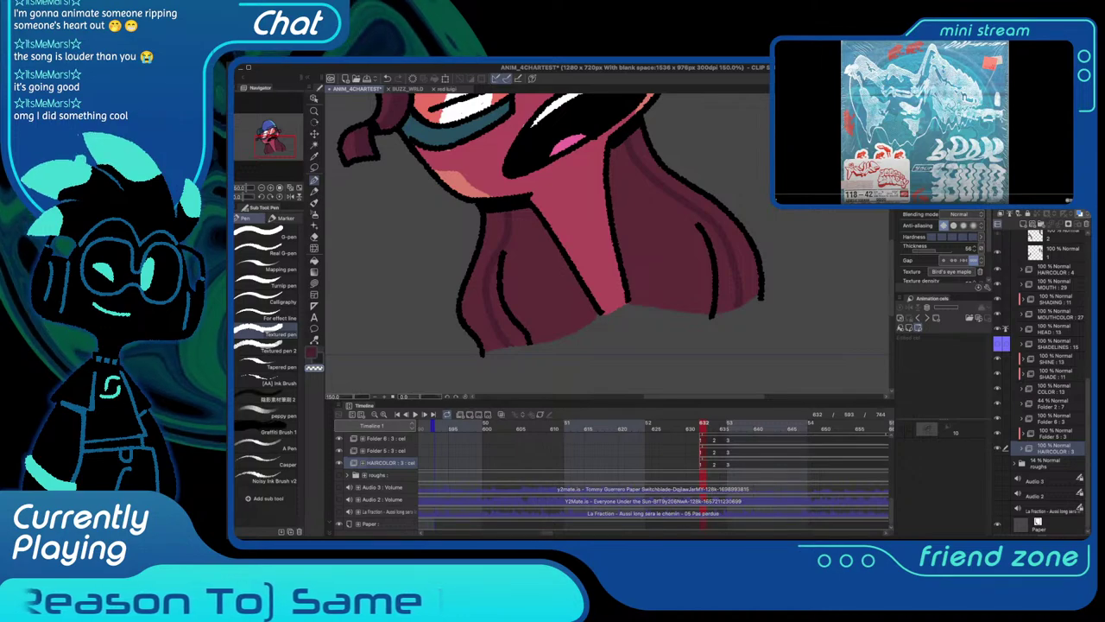
Rename the clipped Folder 5 as COLOR and Folder 6 above it as HAIRLINES
click(1053, 433)
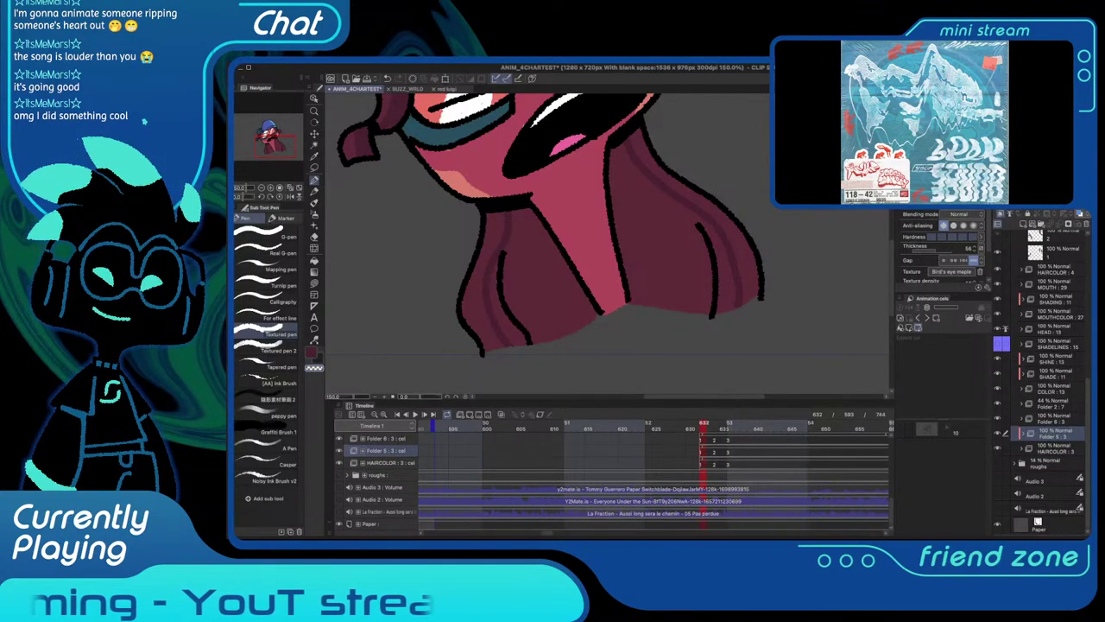
double_click(1053, 421)
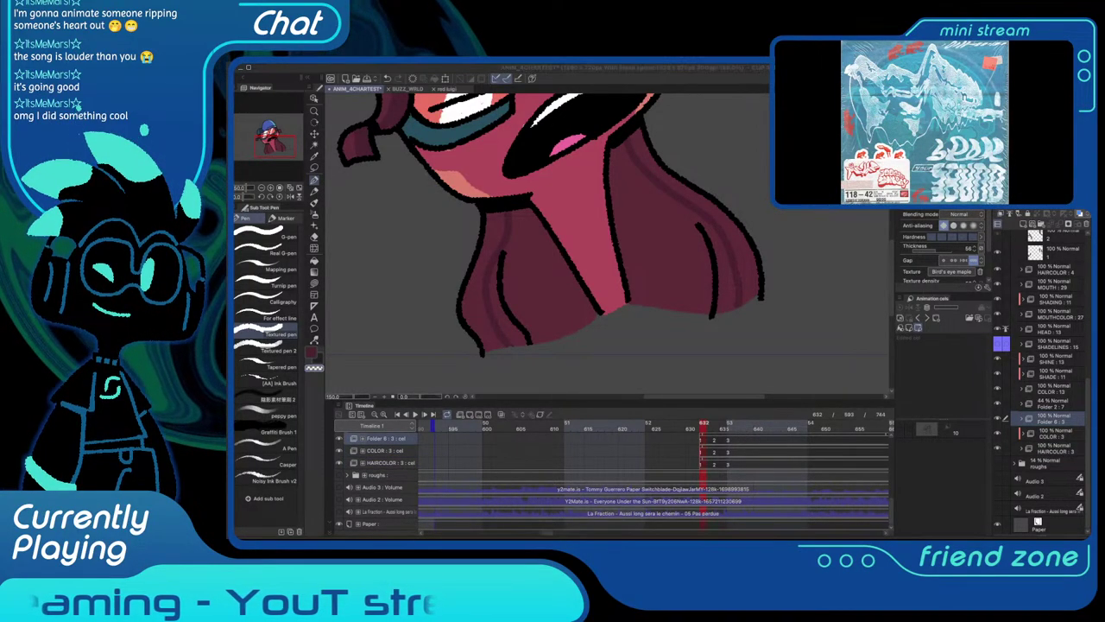
text(HAIRLINES)
key(Return)
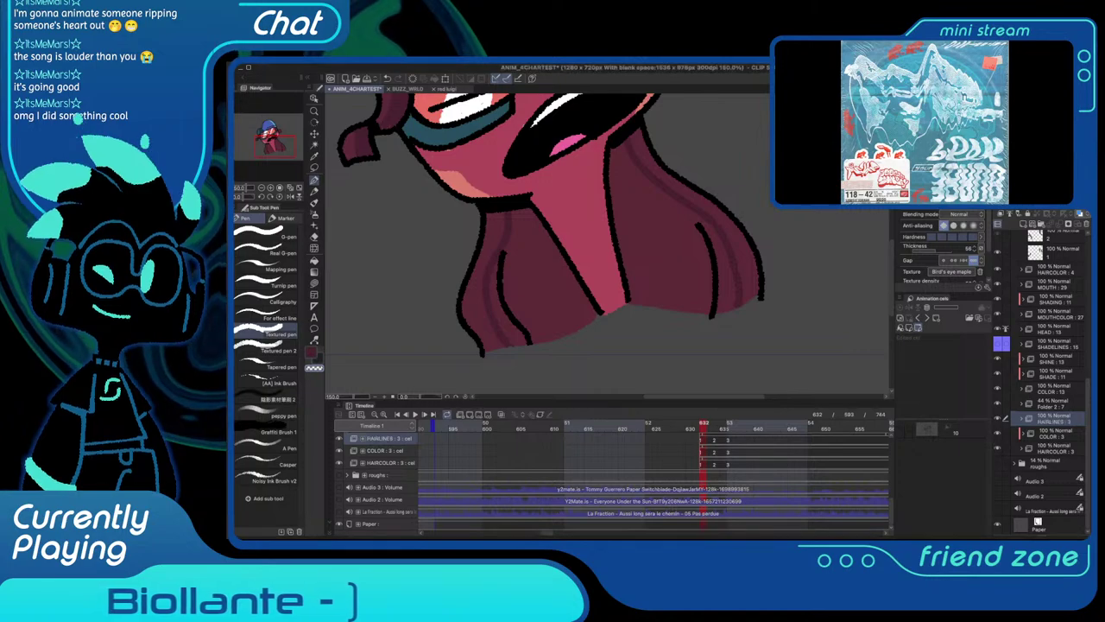
Complete the hair shadow outline on the clipped COLOR folder's cel 1 at frame 632 and fill the shadow areas with dark purple
click(1055, 449)
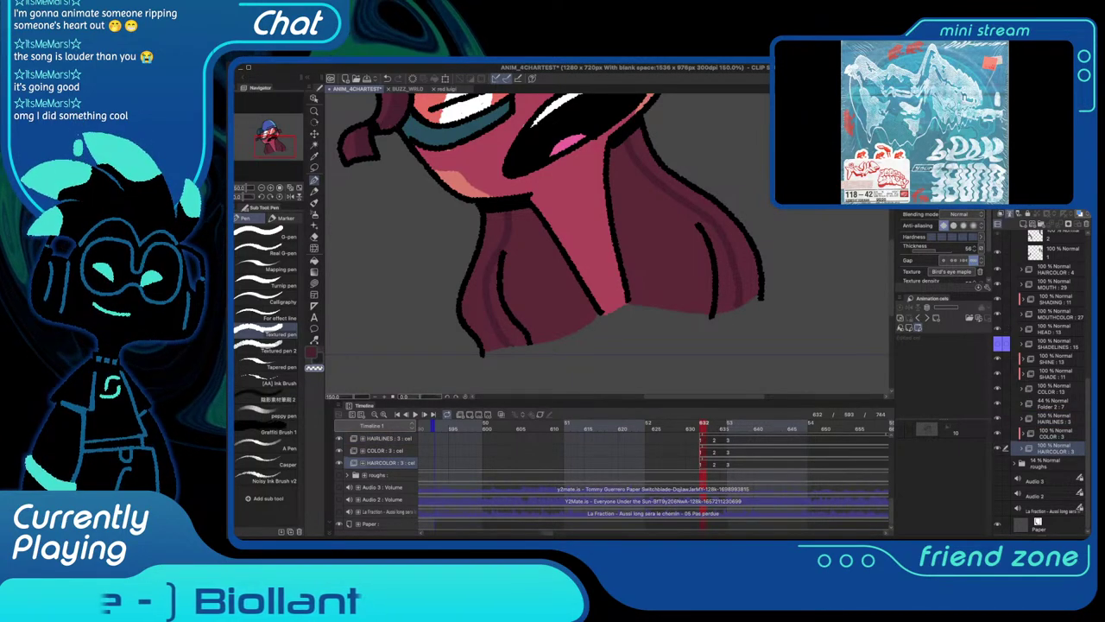
click(701, 450)
key(c)
drag(638, 145, 597, 155)
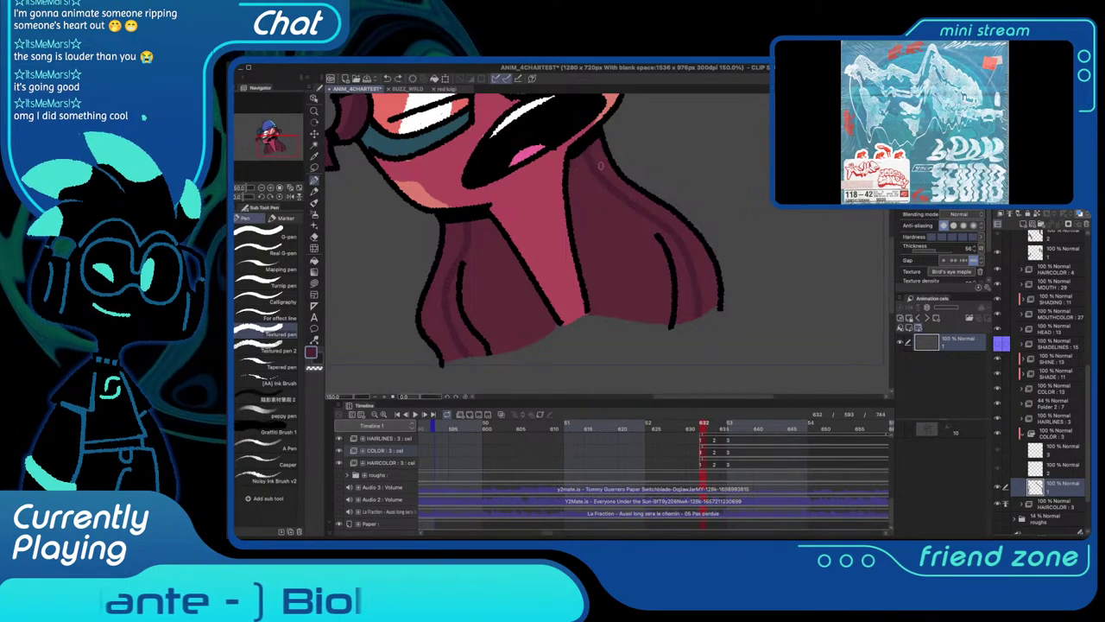
click(339, 462)
click(339, 463)
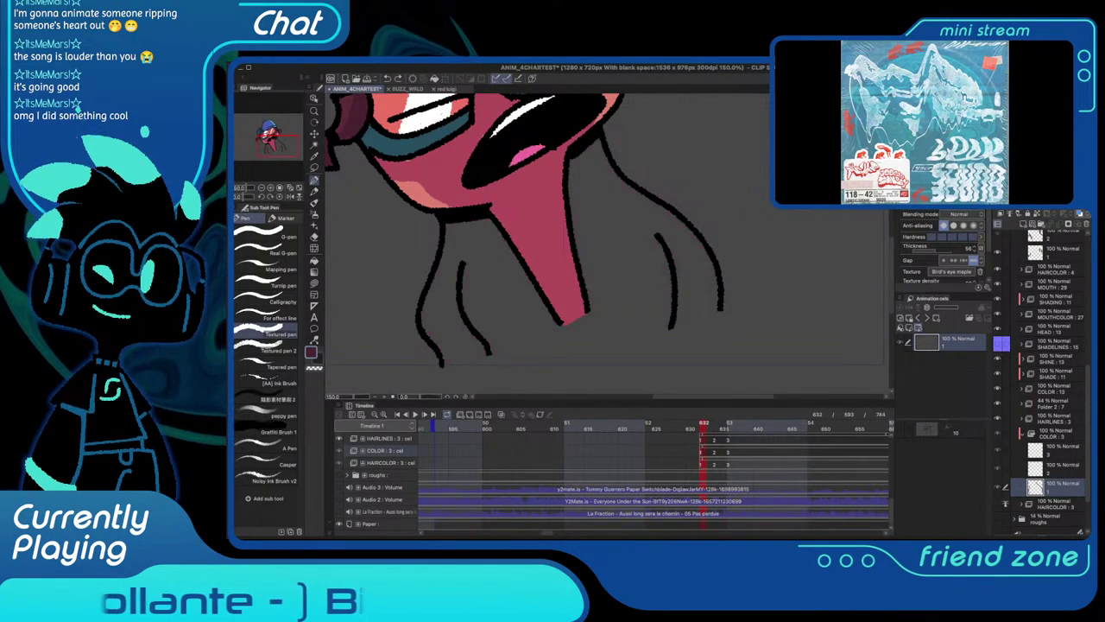
click(340, 463)
key(g)
click(623, 252)
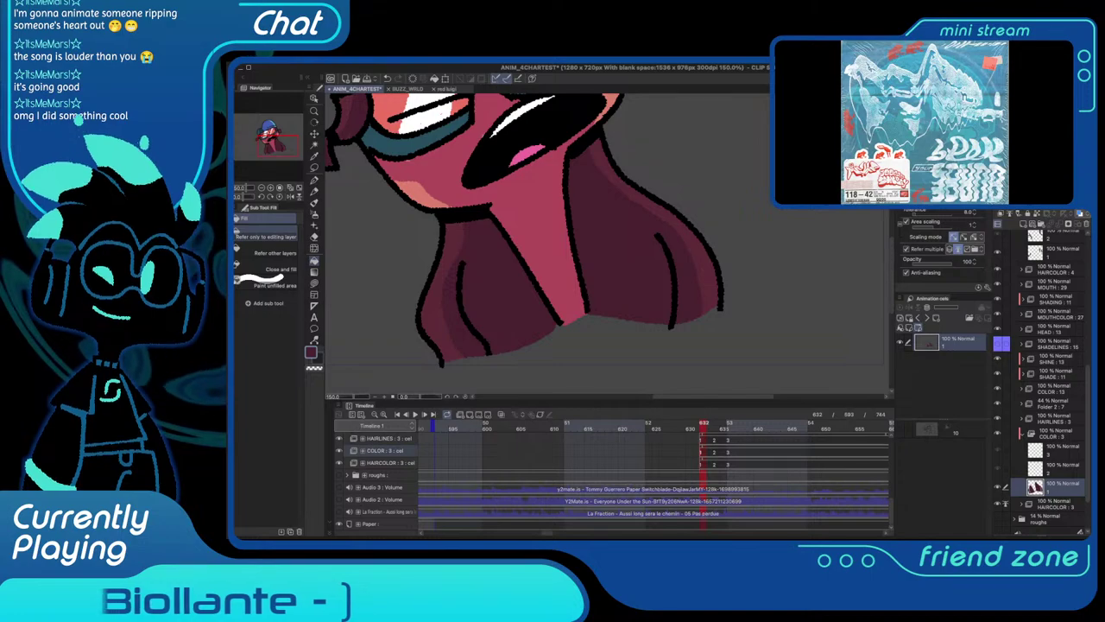
Outline and fill the shadows on both hair sections on the clipped COLOR folder's cel 2 at frame 634
key(Right)
key(Right)
key(p)
mouse_move(587, 145)
mouse_down()
mouse_move(658, 220)
mouse_move(681, 269)
mouse_move(666, 328)
mouse_up()
key(g)
click(643, 263)
key(p)
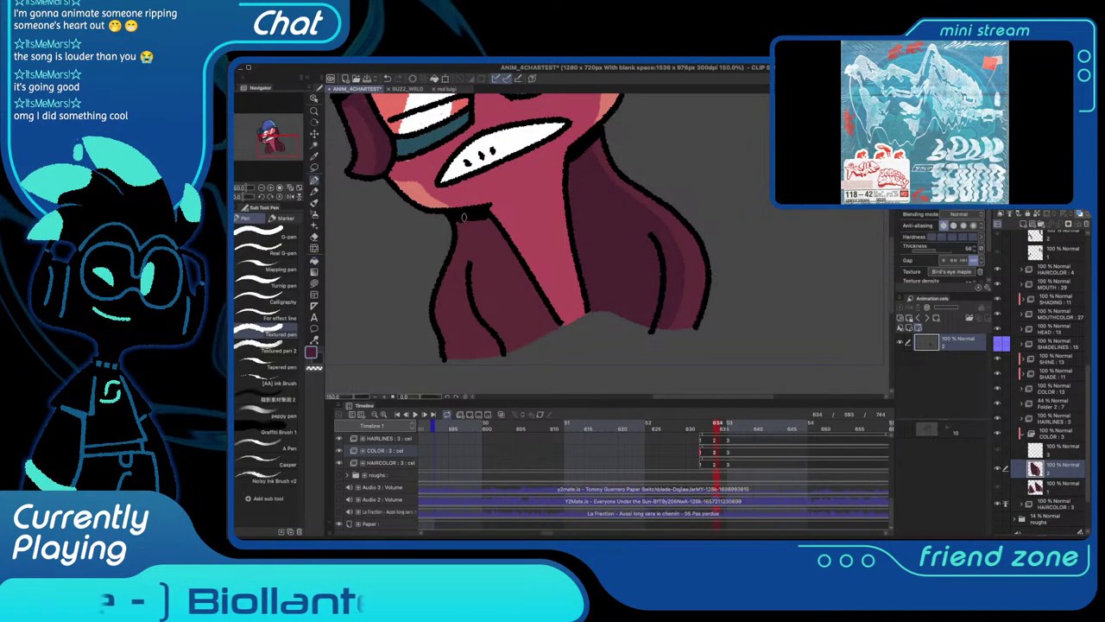
drag(464, 217, 469, 359)
key(g)
click(495, 293)
Outline and fill the shadows on both hair sections on the clipped COLOR folder's cel 3 at frame 636, and touch up their edges
key(Right)
key(Right)
key(p)
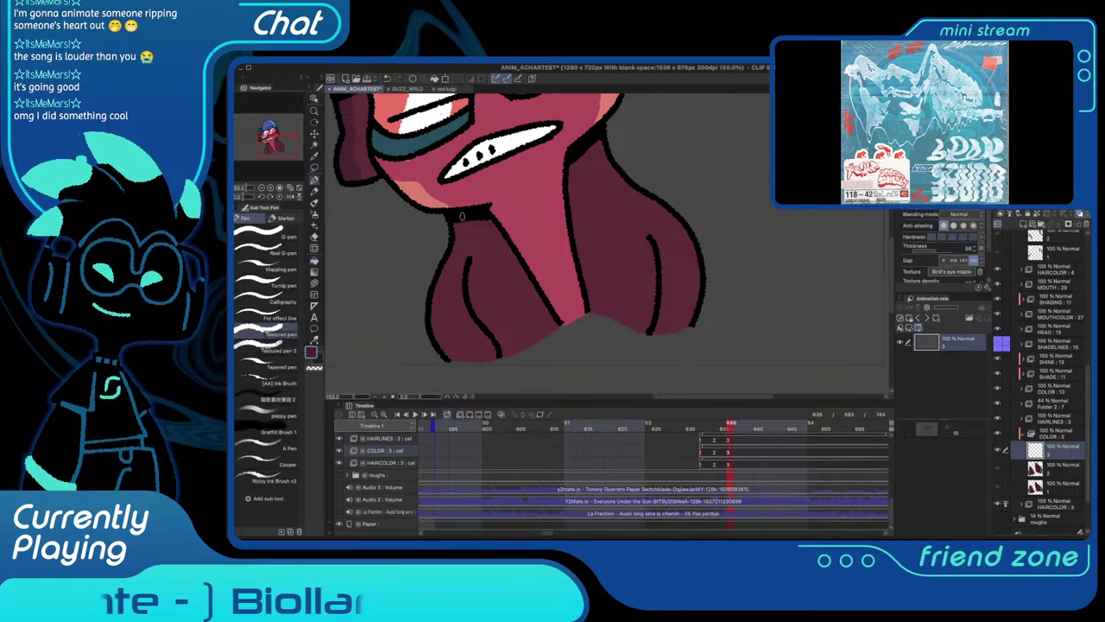
drag(466, 212, 457, 361)
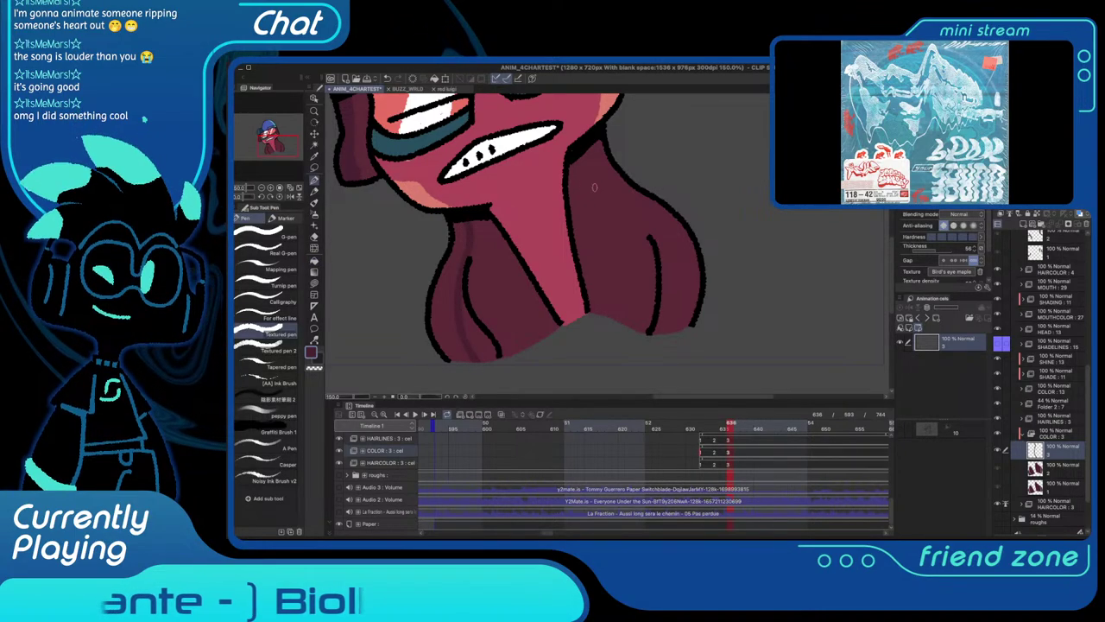
mouse_move(583, 149)
mouse_down()
mouse_move(666, 231)
mouse_move(679, 292)
mouse_move(663, 331)
mouse_up()
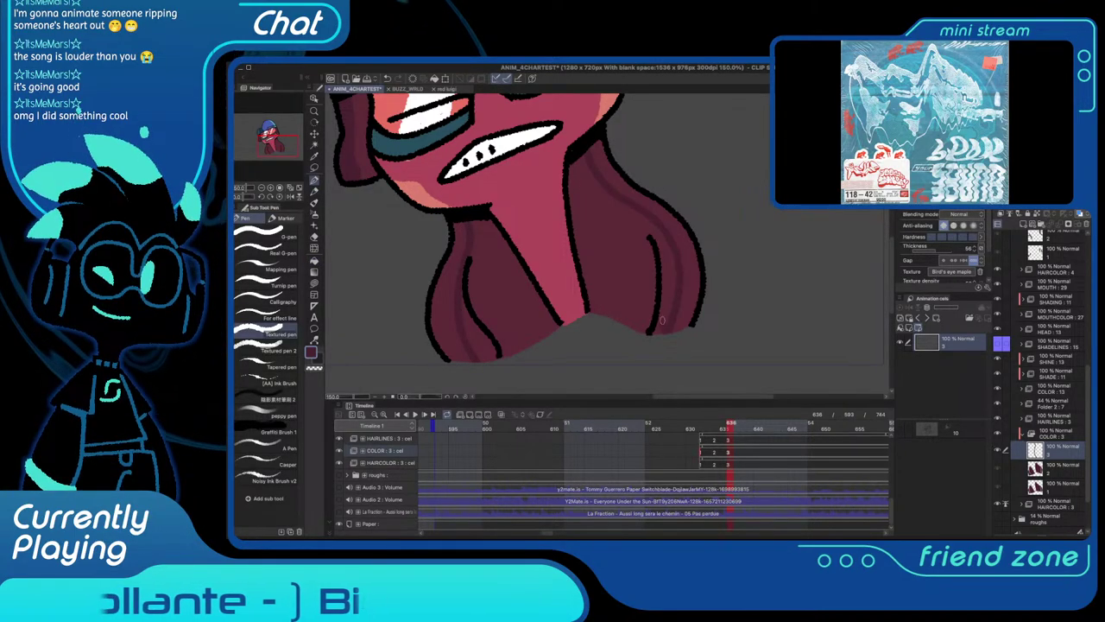
key(g)
click(634, 256)
click(511, 281)
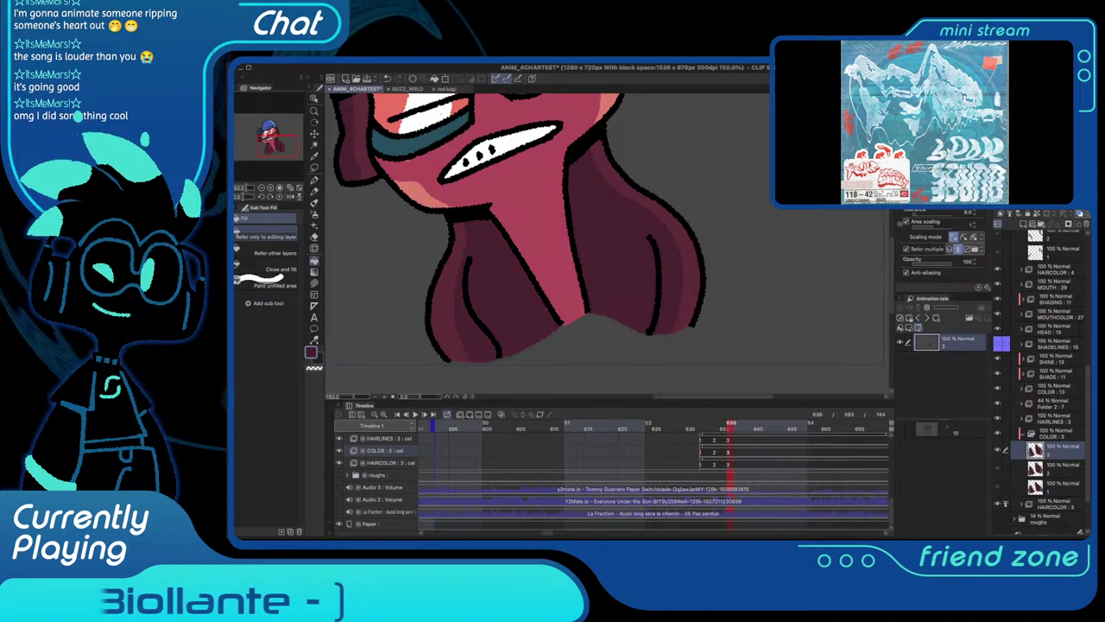
key(p)
drag(469, 226, 458, 226)
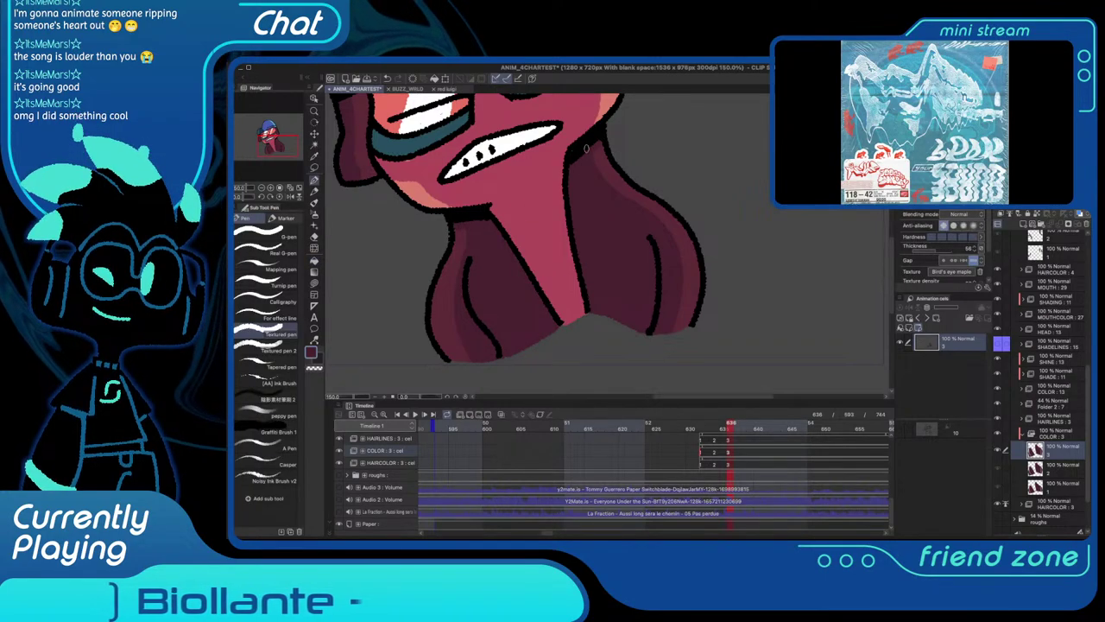
Return to frame 632 and enlarge the timeline area so that more tracks fit
key(Left)
key(Left)
key(Left)
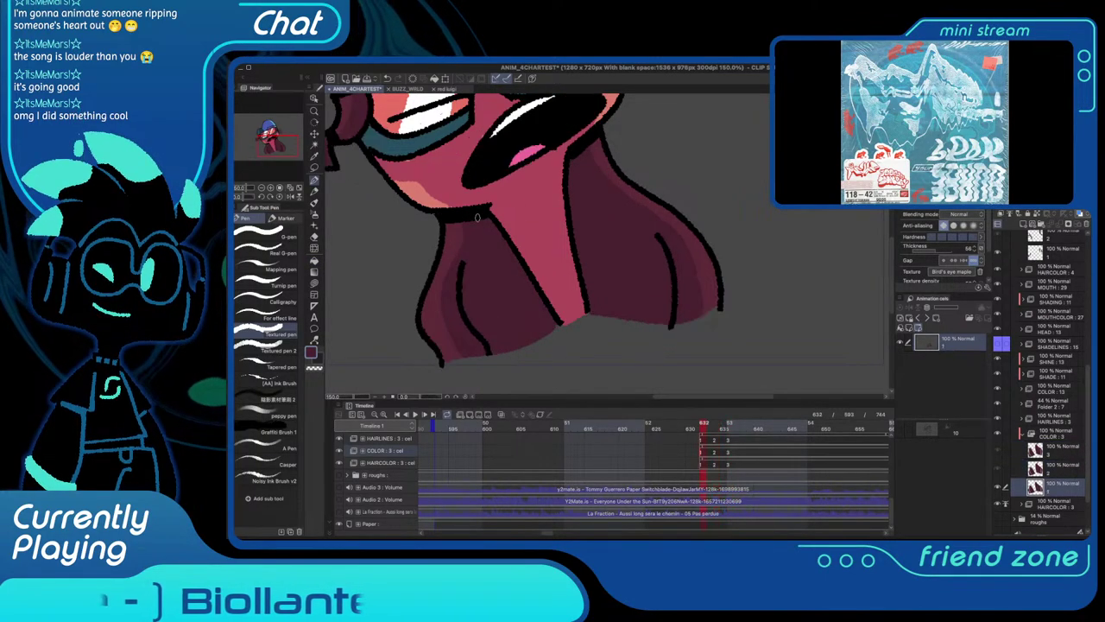
key(ctrl+0)
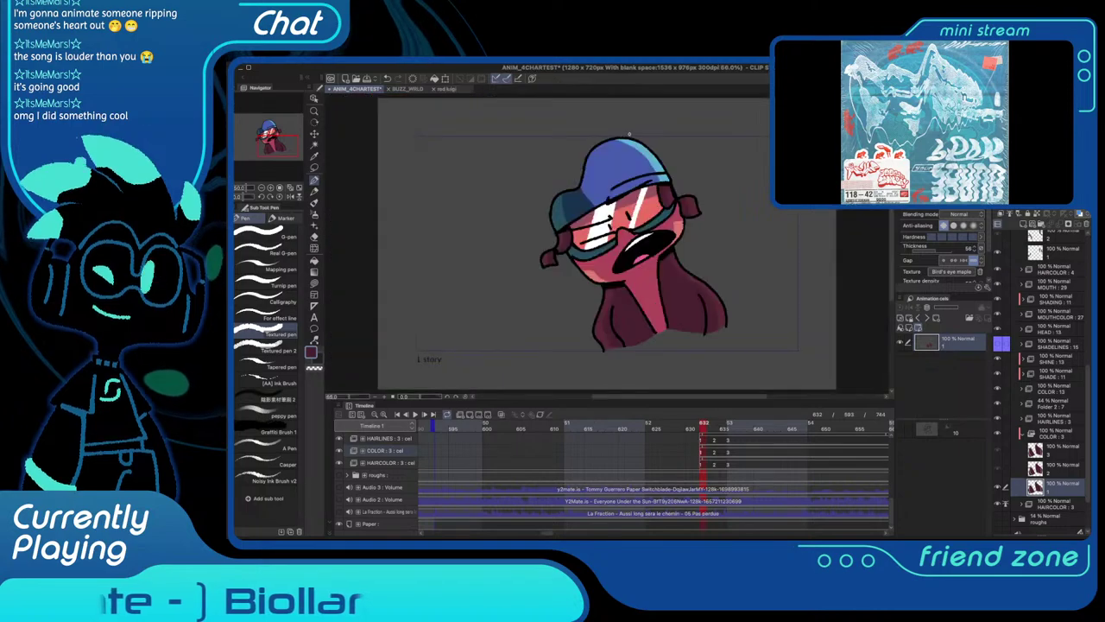
scroll(691, 475, up, 5)
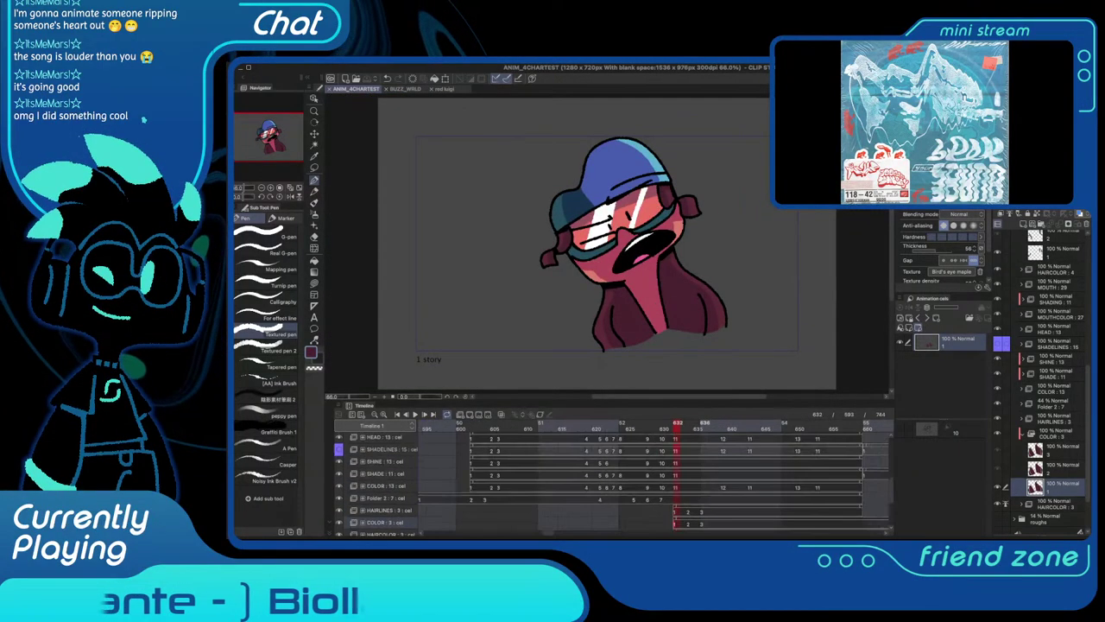
drag(715, 401, 715, 331)
key(ctrl+0)
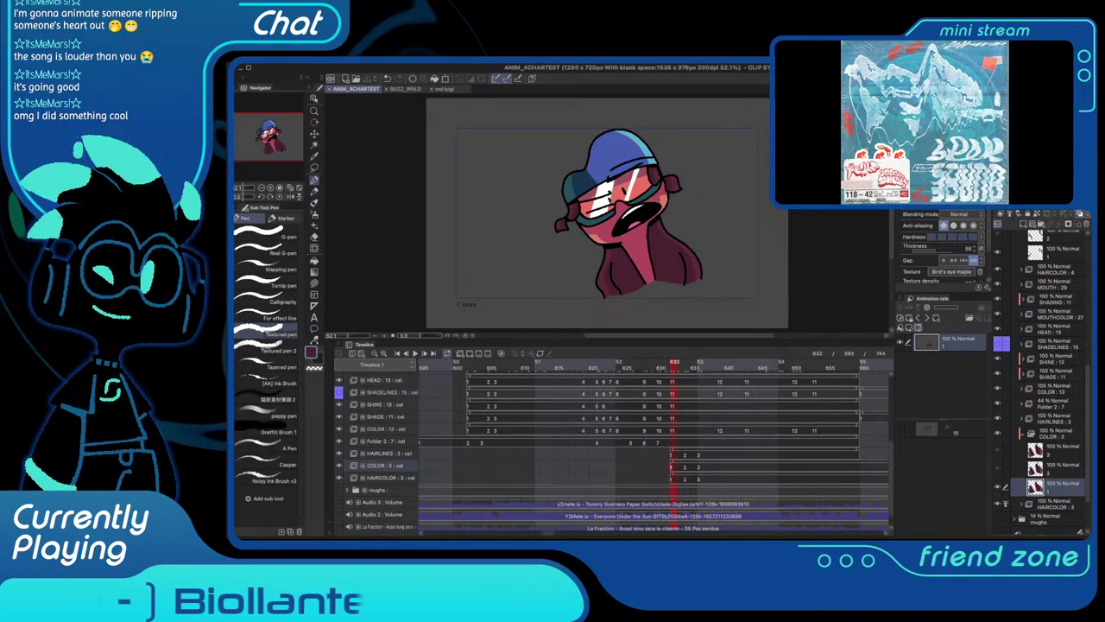
Switch on the Audio 1 track and play the animation from frame 593 to review the shaded shot
key(super+Tab)
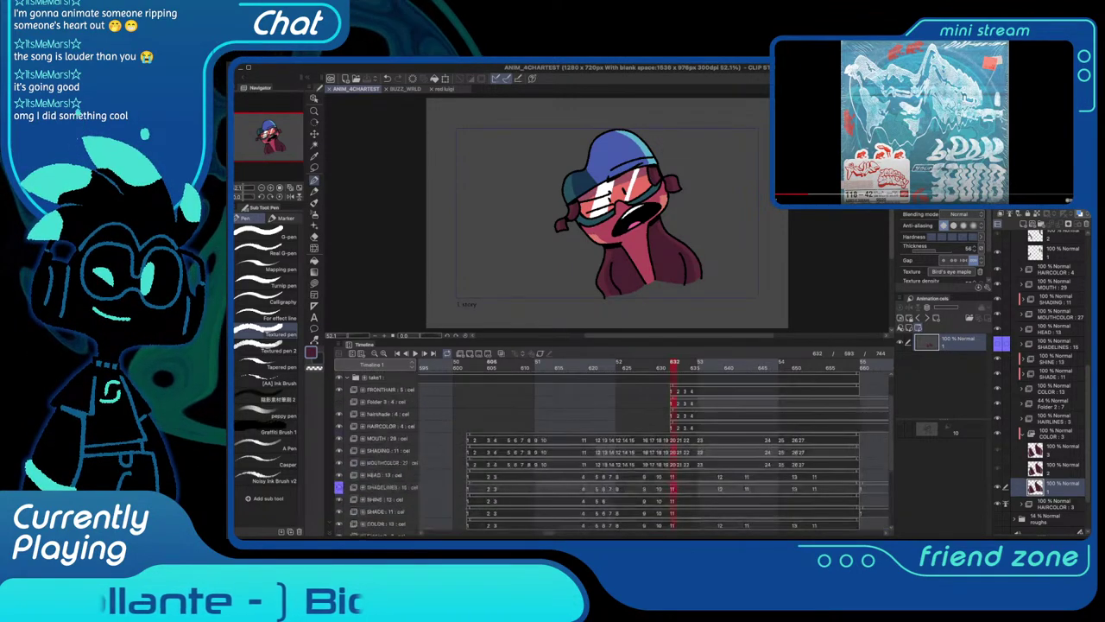
scroll(605, 449, up, 3)
scroll(605, 449, up, 3)
scroll(604, 449, left, 3)
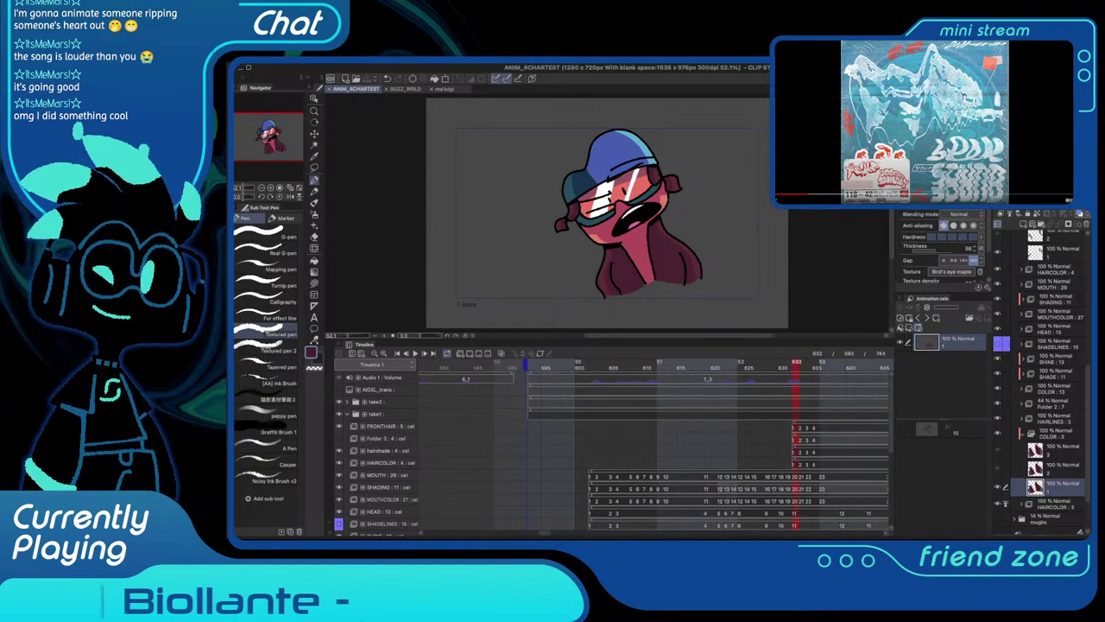
click(340, 378)
click(531, 363)
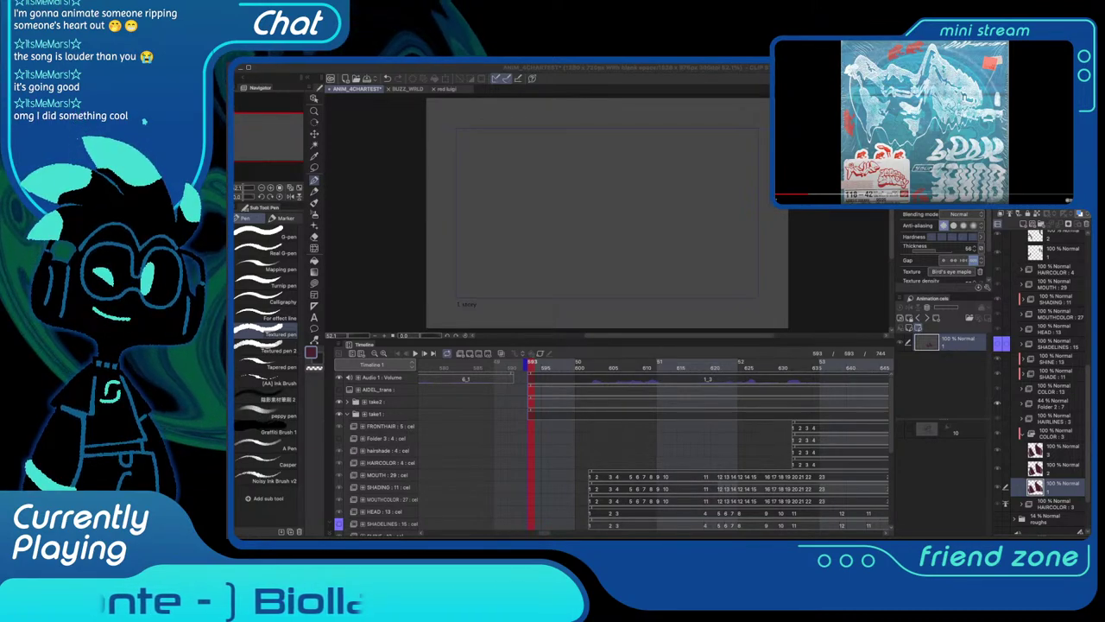
click(574, 363)
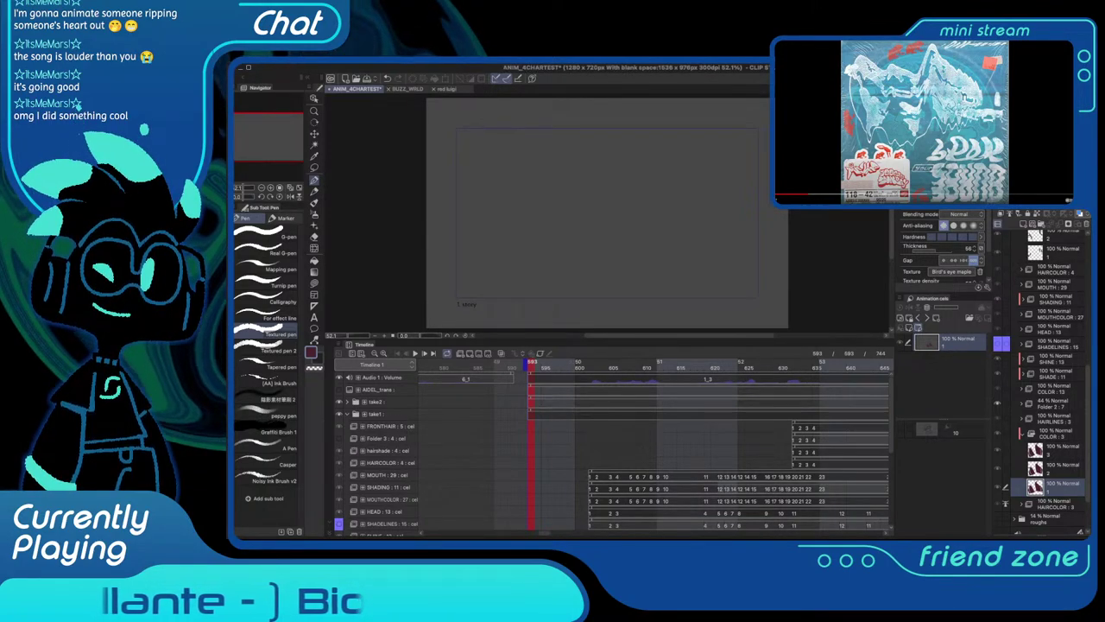
key(space)
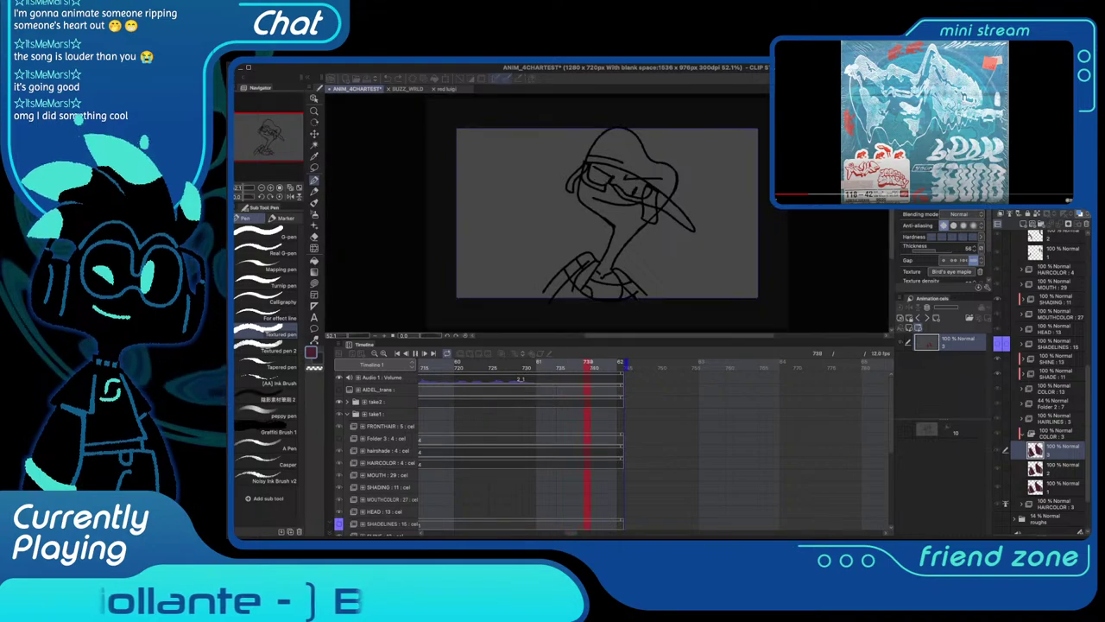
key(space)
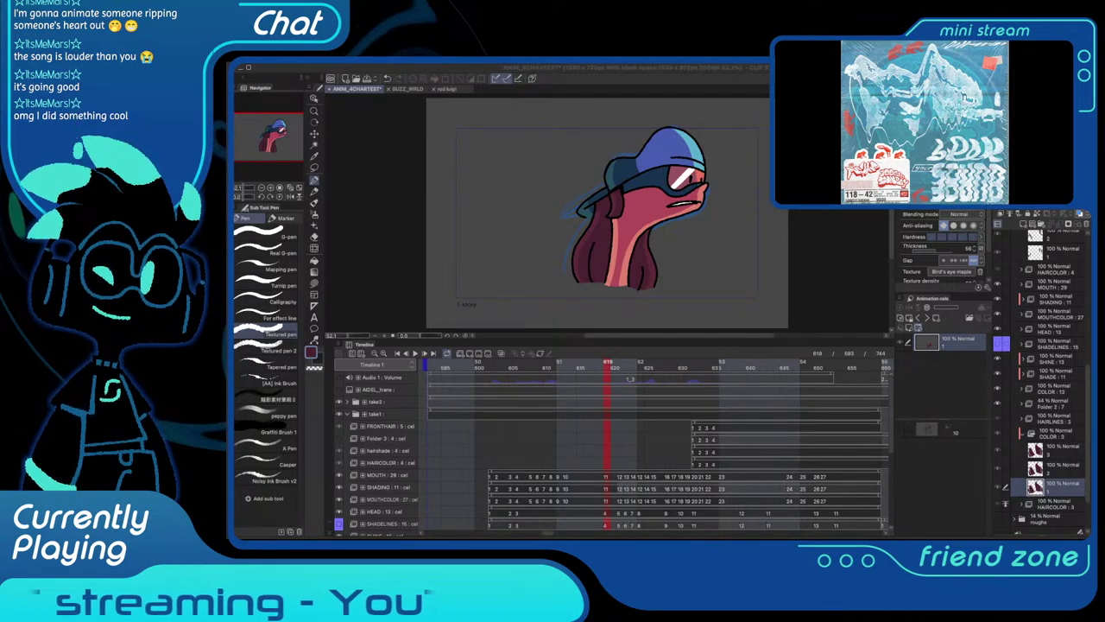
Examine the hair shading at frame 619, then replay the shot from about frame 600
scroll(602, 231, up, 3)
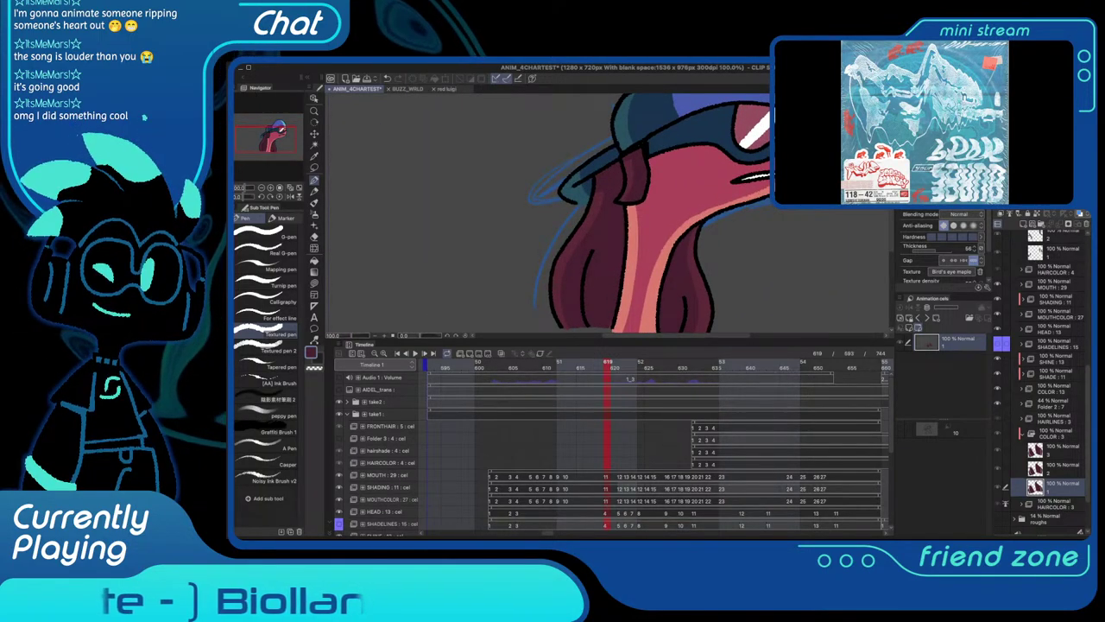
scroll(605, 216, right, 1)
key(super+0)
drag(582, 363, 479, 365)
key(space)
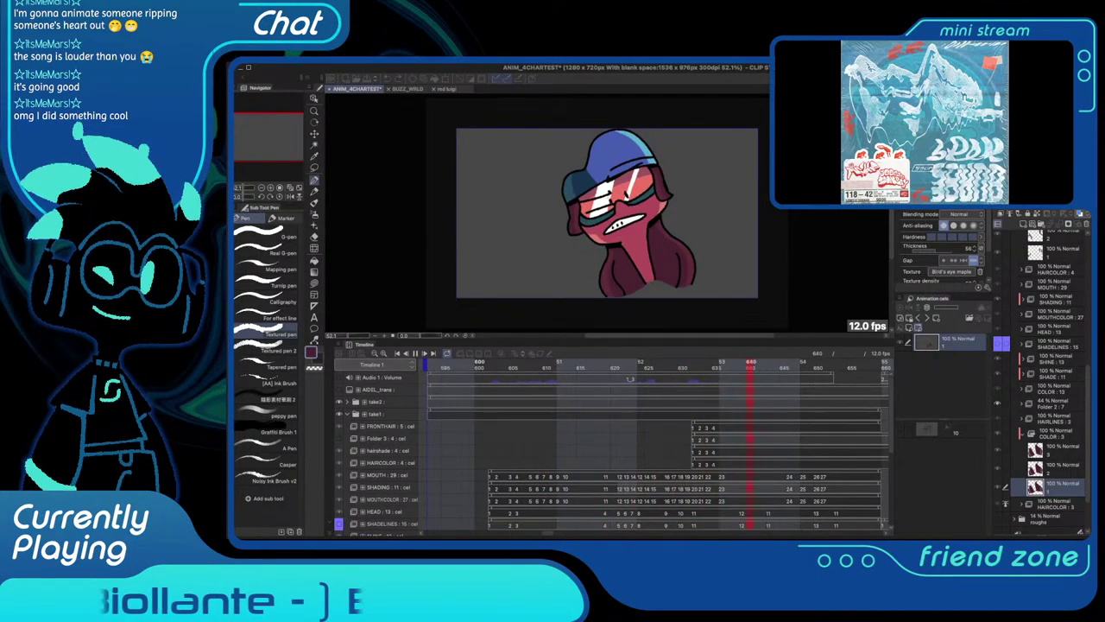
key(space)
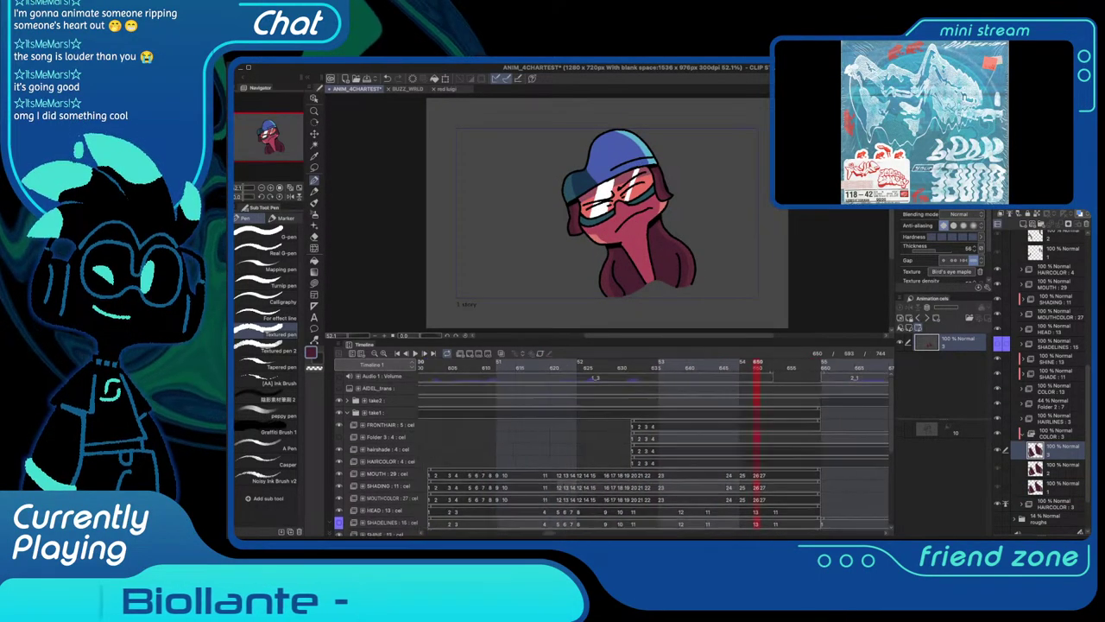
Go back to frame 646 and examine the face and hair shading on the HEAD folder's cel 11
key(Left)
key(Left)
scroll(619, 197, up, 2)
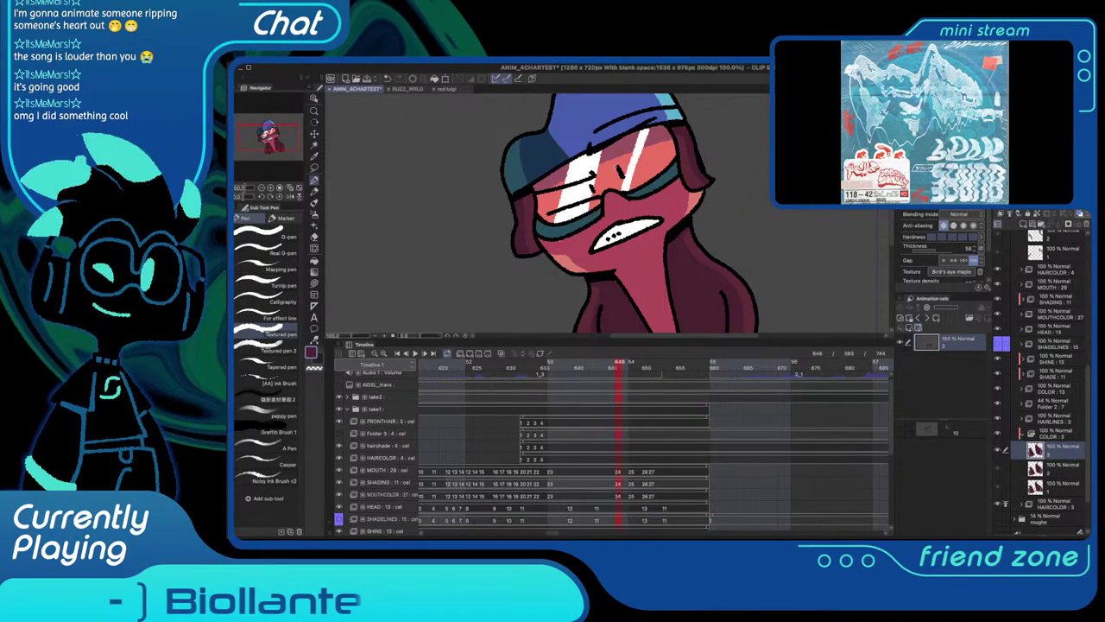
scroll(619, 172, up, 1)
scroll(605, 449, down, 3)
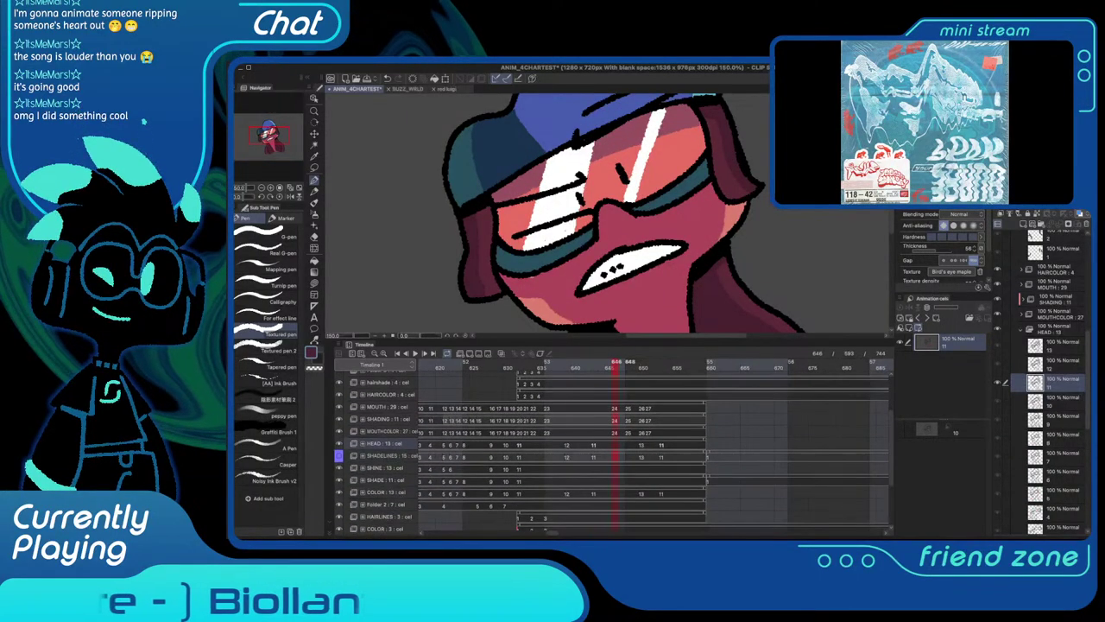
scroll(605, 449, down, 1)
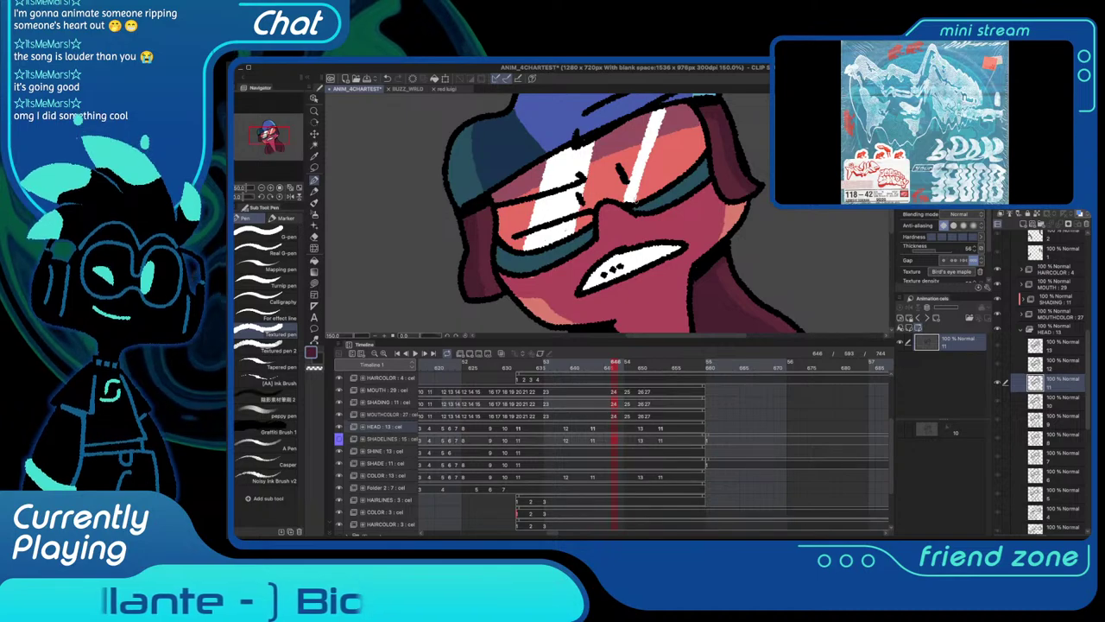
key(c)
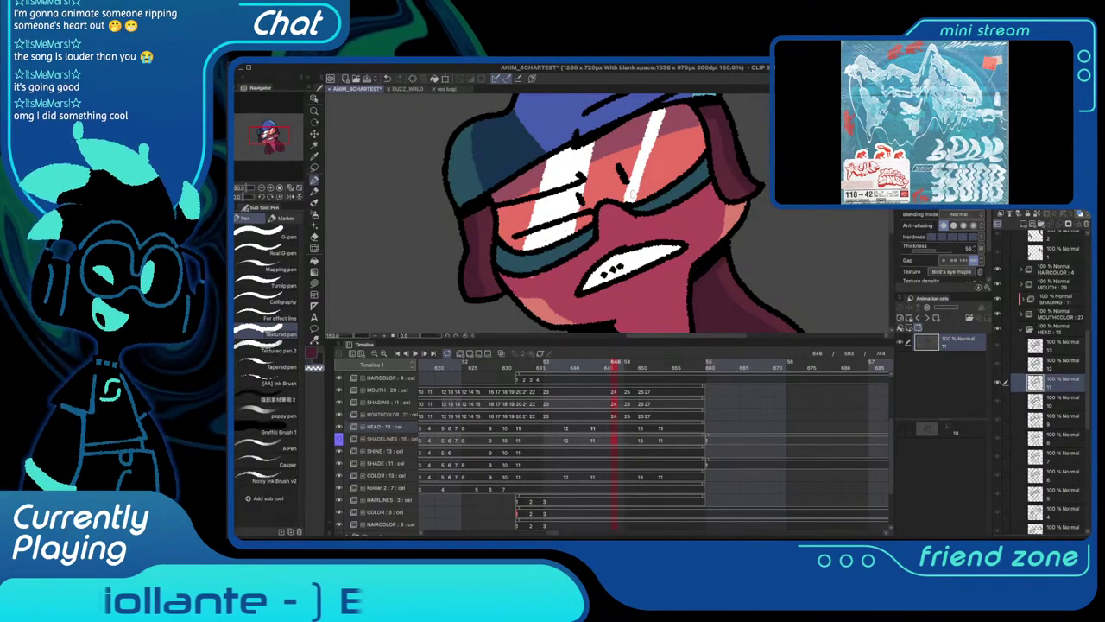
key(ctrl+0)
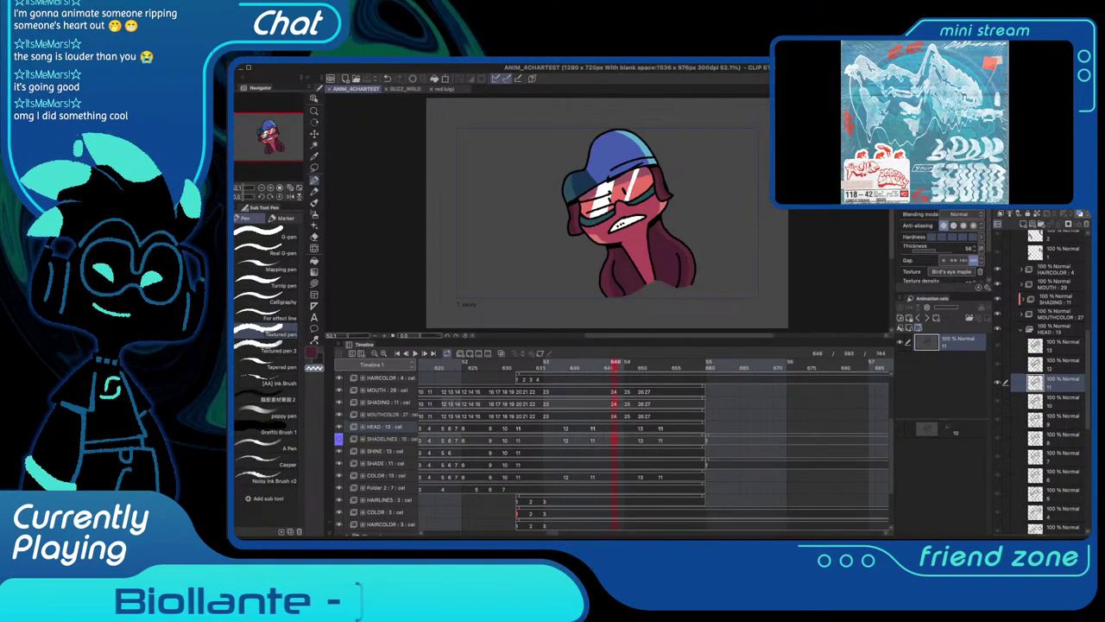
Go to frame 616 and select the SHADING track at its cel 10
scroll(611, 448, up, 1)
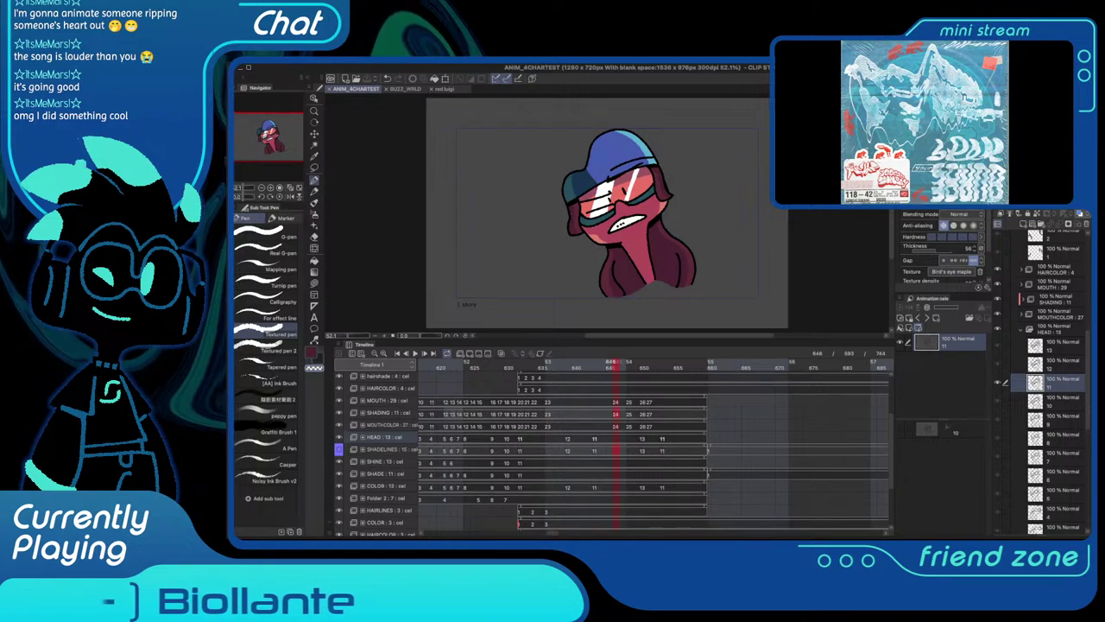
scroll(622, 431, left, 5)
click(558, 419)
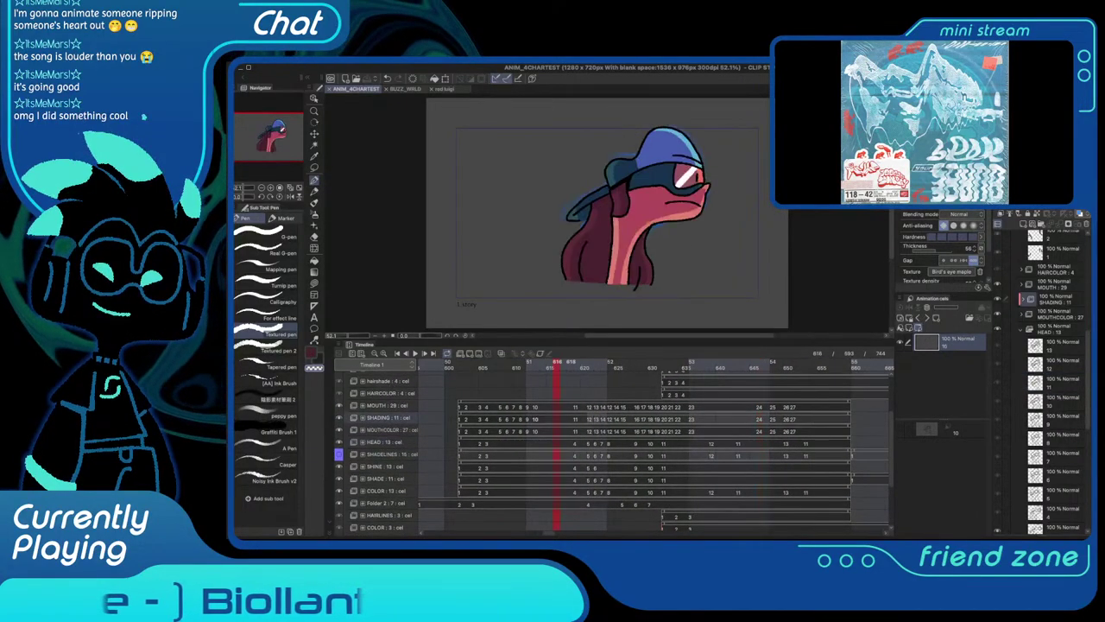
Paint shade along the character's jaw on the SHADING track's cel 10 at frame 616
key(c)
drag(701, 200, 659, 216)
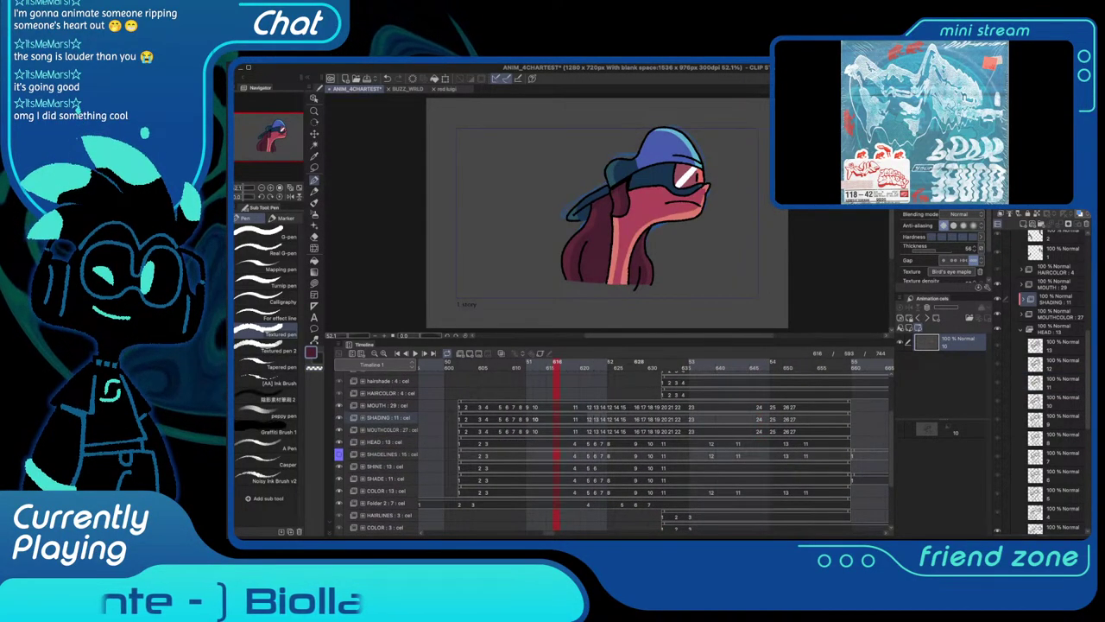
Delete the SHADING track's cels from frame 621 onward, rename the folder MOUTH SHADING, and play the animation
click(592, 418)
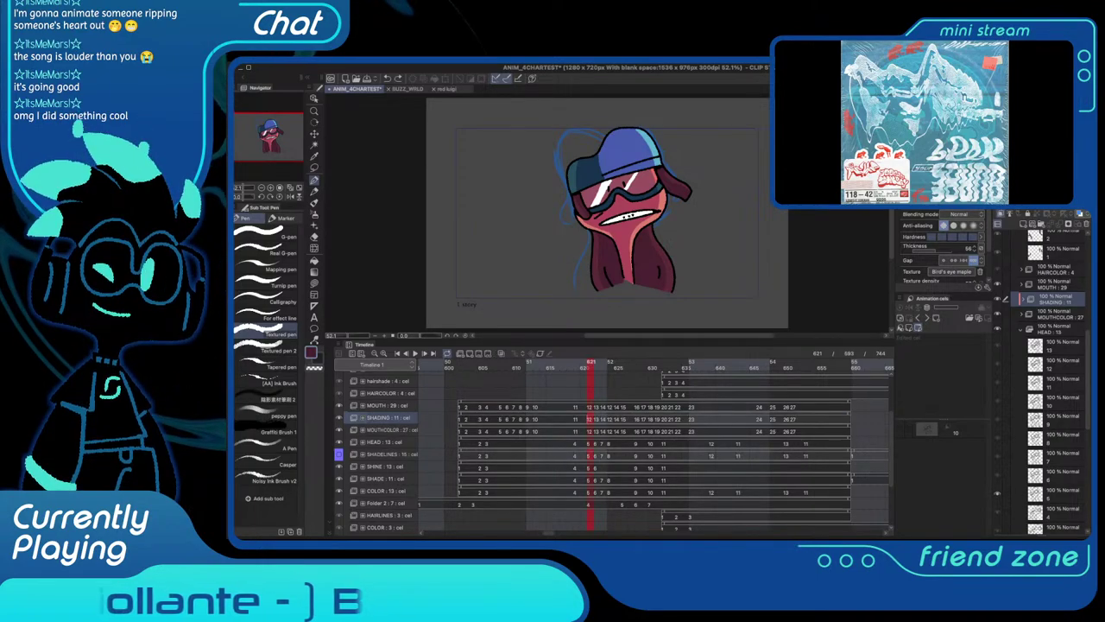
click(597, 419)
key(Delete)
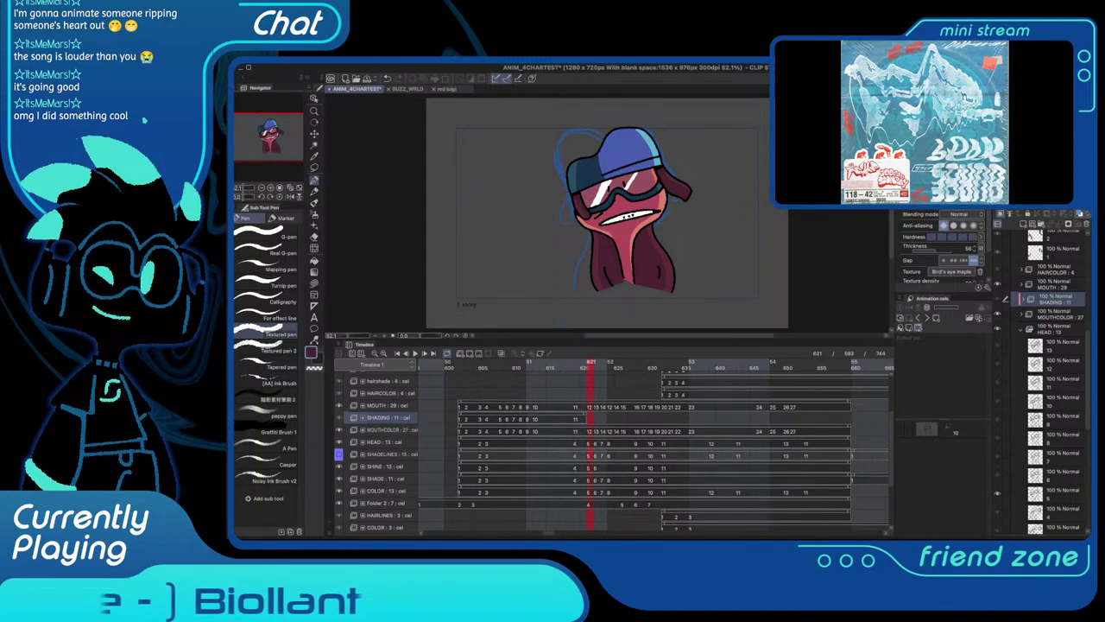
key(Return)
key(space)
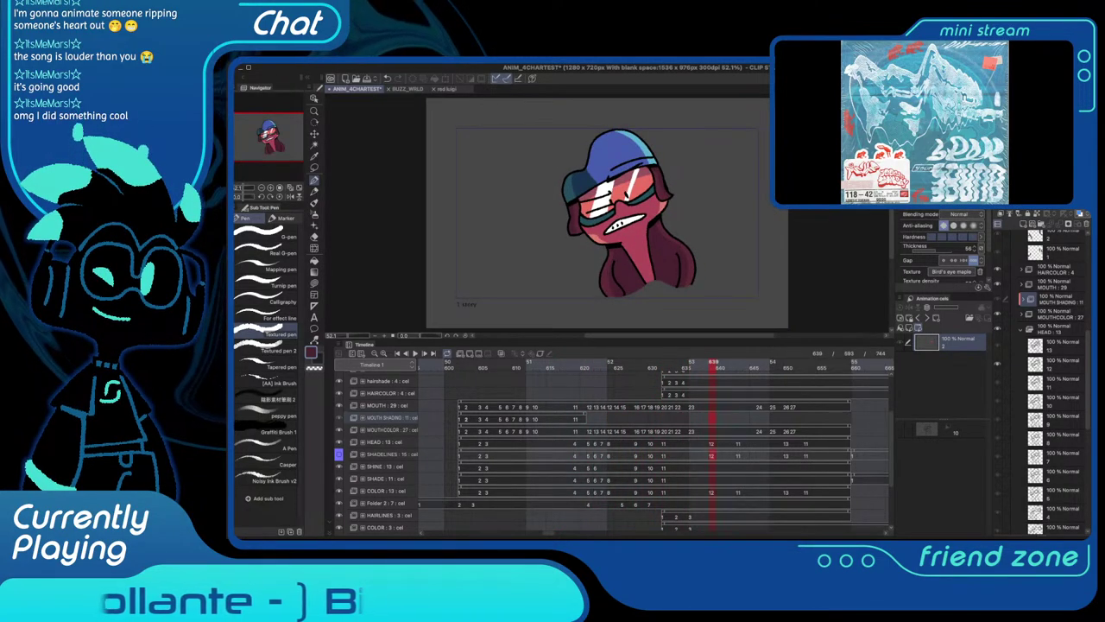
Collapse the HEAD and COLOR folders, then toggle the lower HAIRCOLOR folder off and on to check what it holds
click(1022, 329)
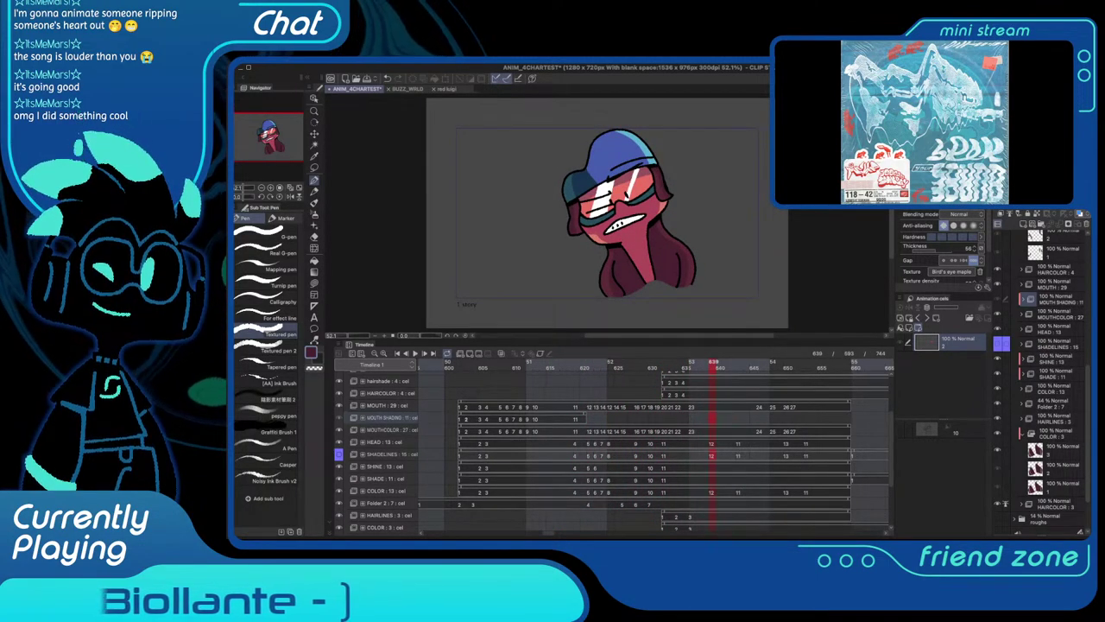
click(1022, 433)
click(1055, 449)
key(c)
click(997, 448)
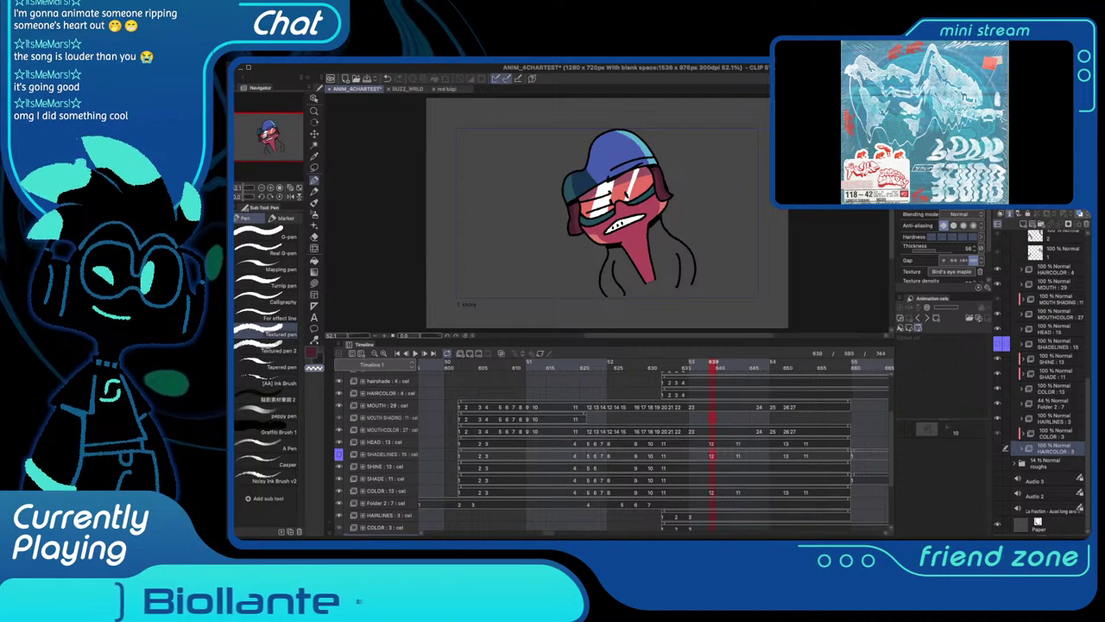
click(997, 448)
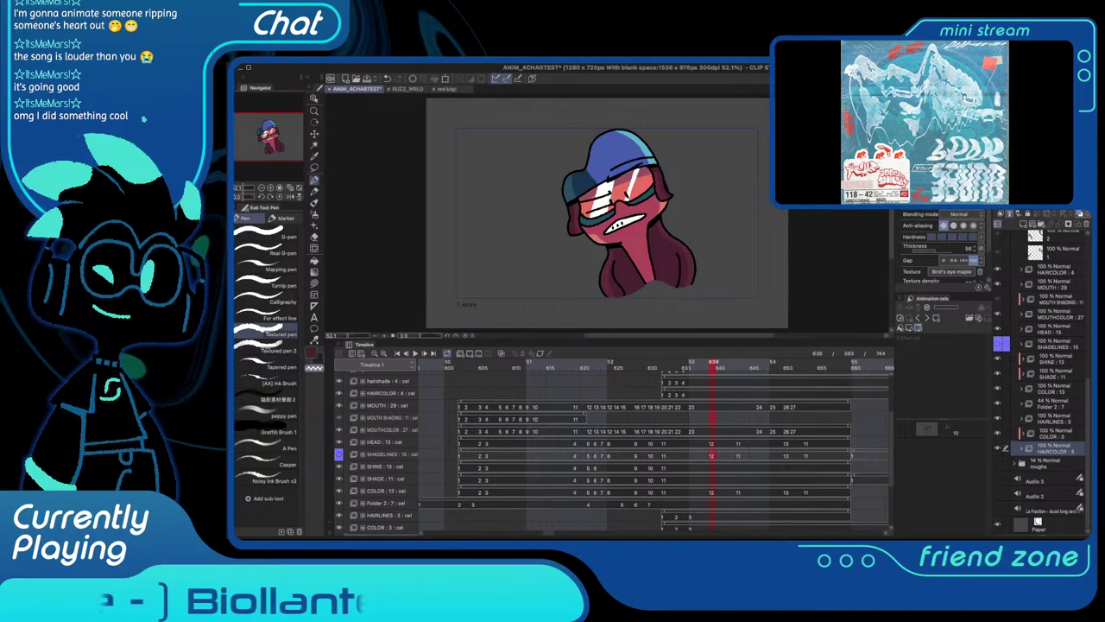
Hide the Folder 2 roughs and scrub back to frame 610 to check the drawings without them
click(1055, 403)
key(c)
click(997, 404)
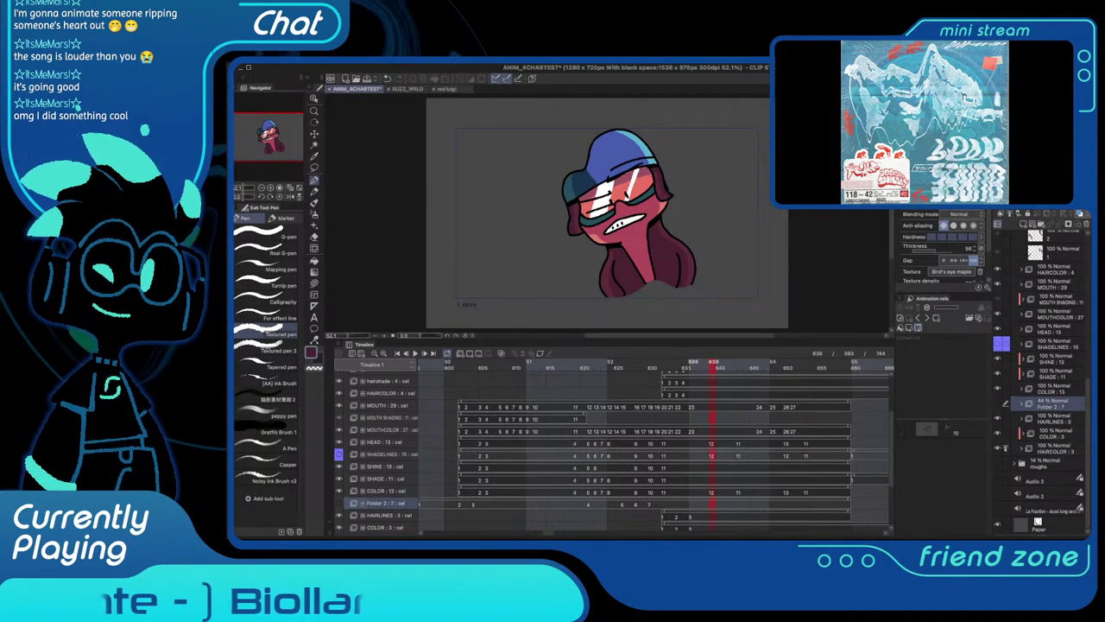
drag(693, 364, 550, 363)
key(Left)
key(Left)
key(Left)
key(Left)
key(Left)
key(Left)
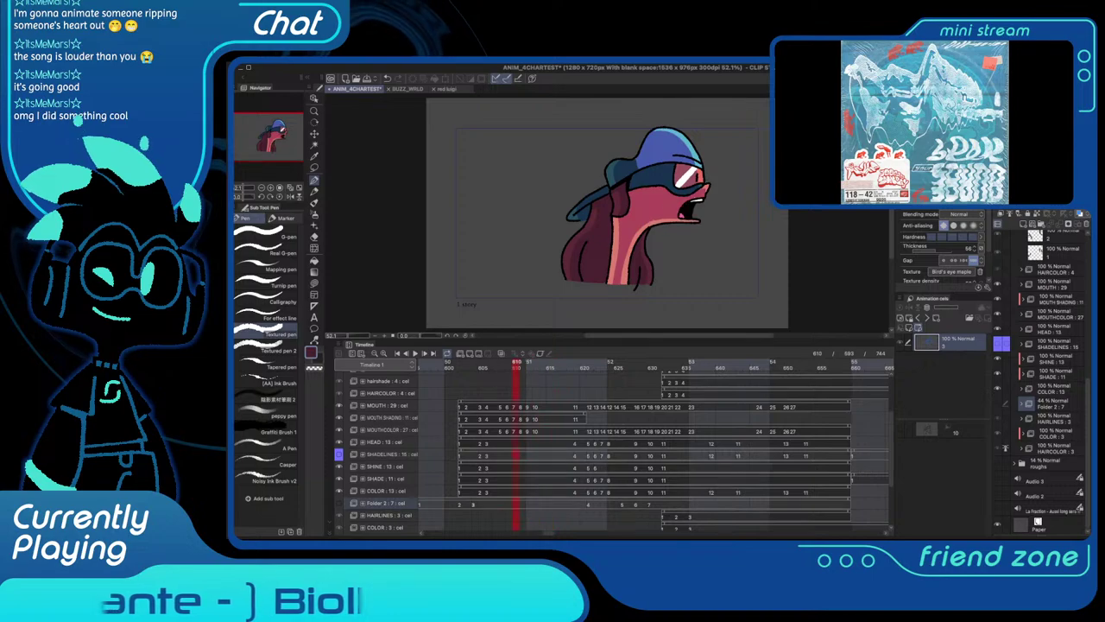
Collapse the Folder 3 and hairshade folders and go to frame 632
scroll(1045, 363, up, 5)
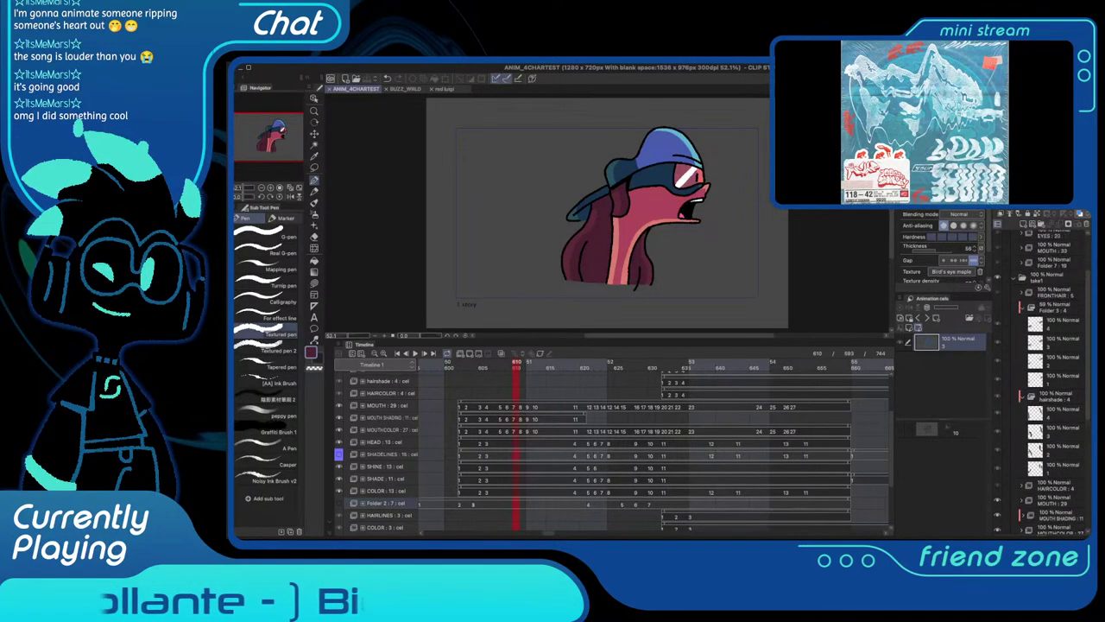
click(1023, 396)
click(665, 366)
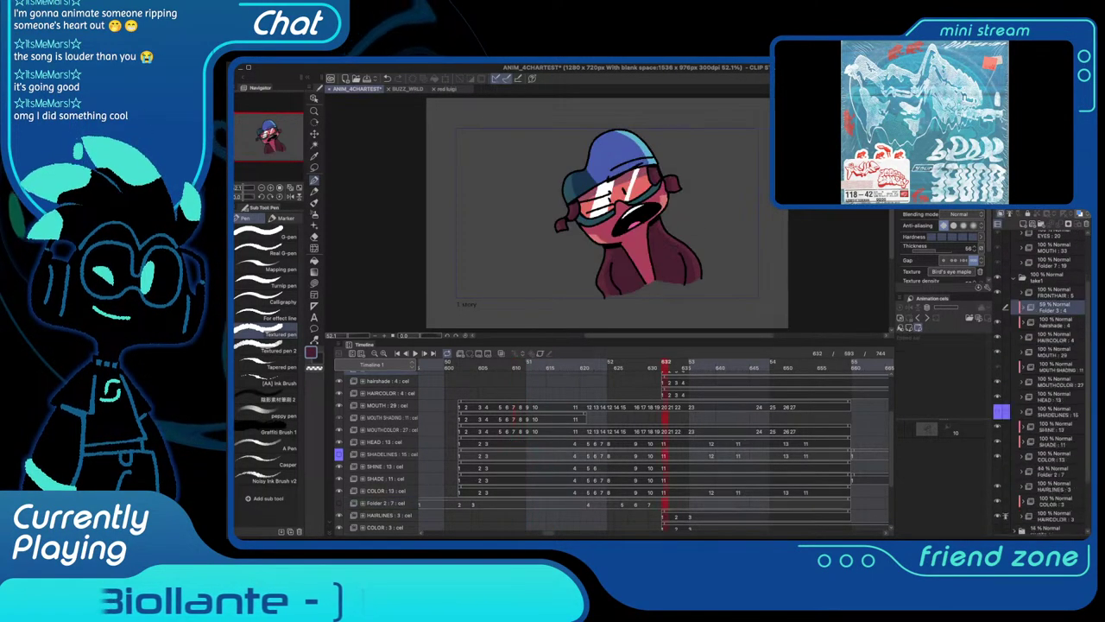
Group take1's folders from FRONTHAIR down to the lower HAIRCOLOR into one folder named ALL
click(1055, 298)
scroll(1050, 362, down, 3)
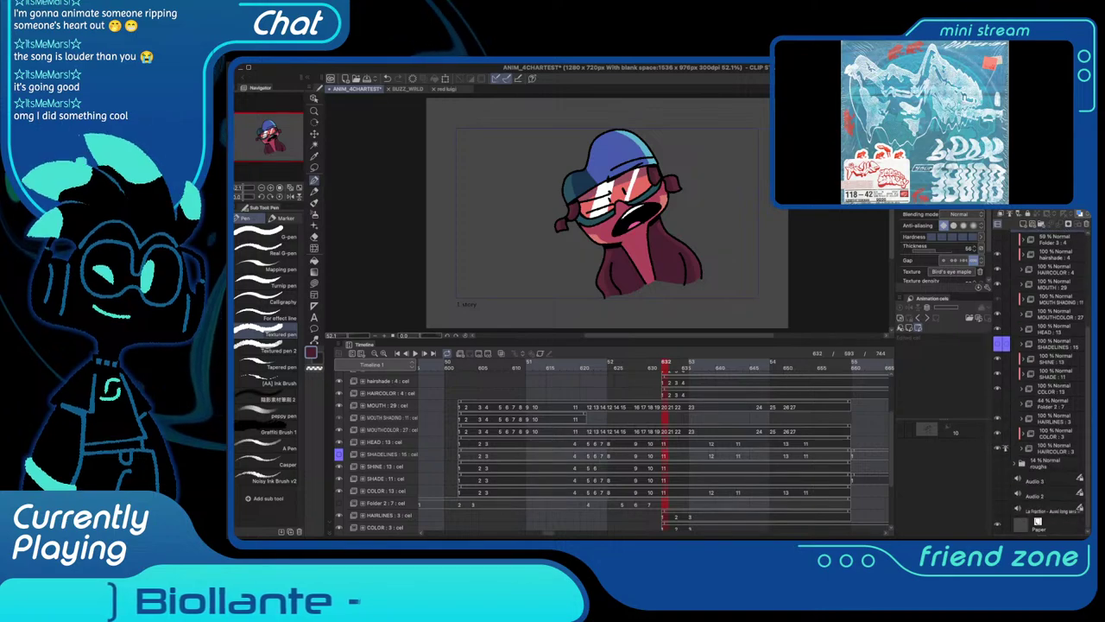
scroll(1050, 363, up, 2)
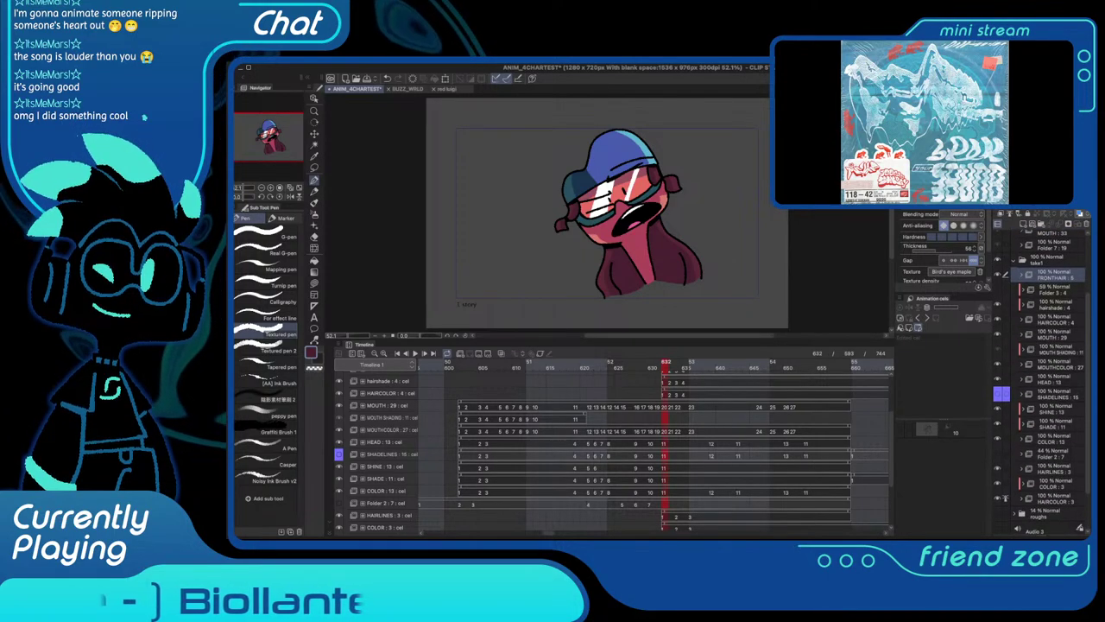
scroll(1042, 380, down, 2)
key(super+g)
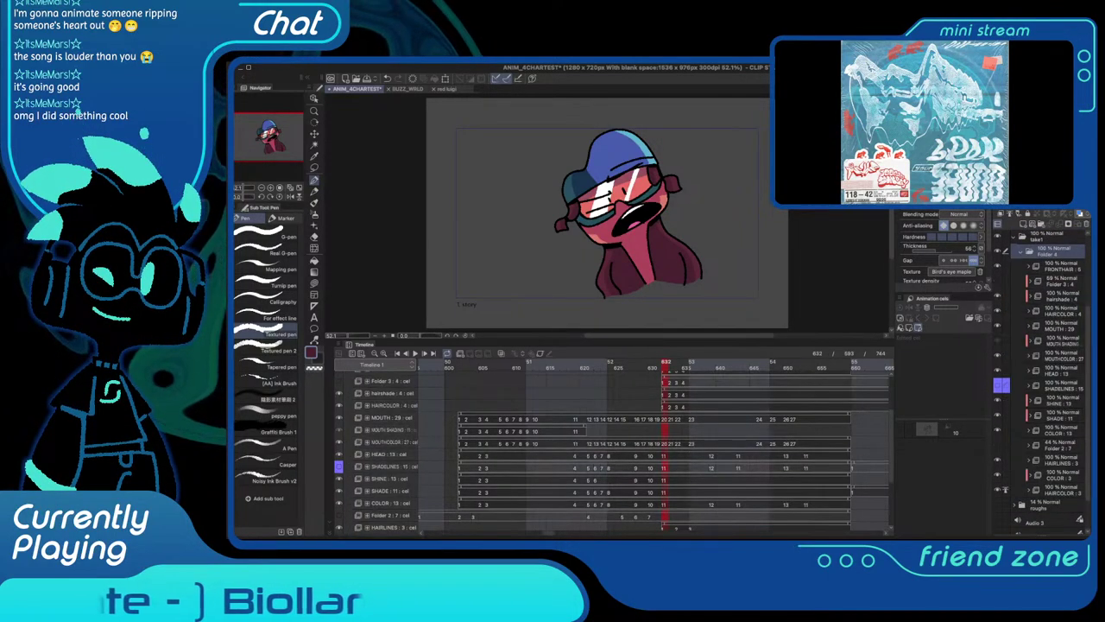
double_click(1047, 255)
text(ALL)
key(Return)
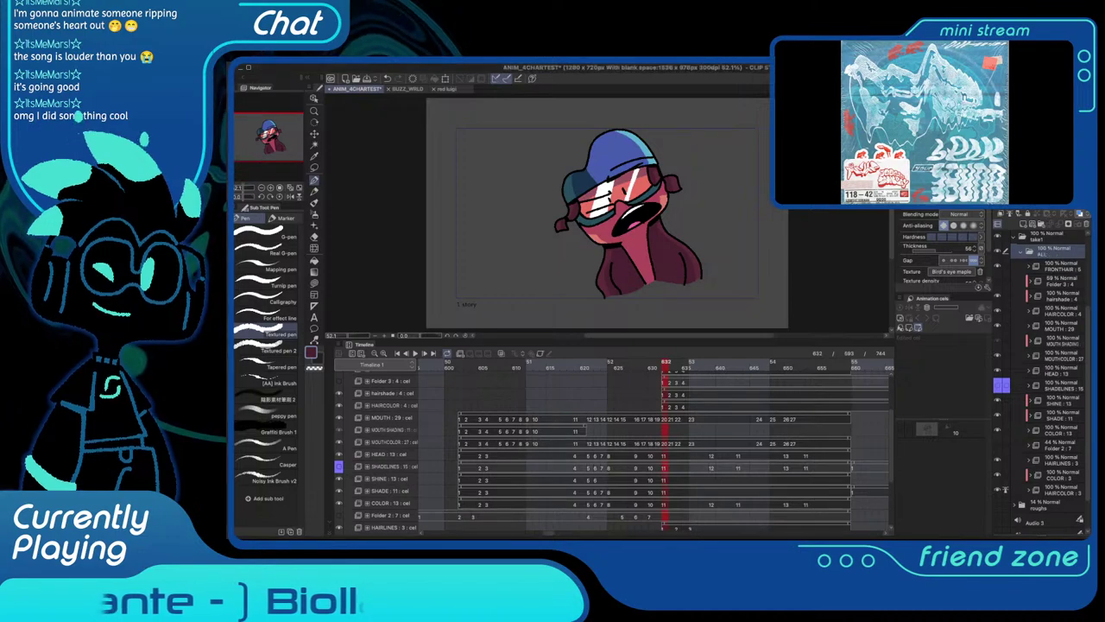
Collapse the ALL folder's tracks in the timeline and go to frame 593
scroll(654, 445, up, 3)
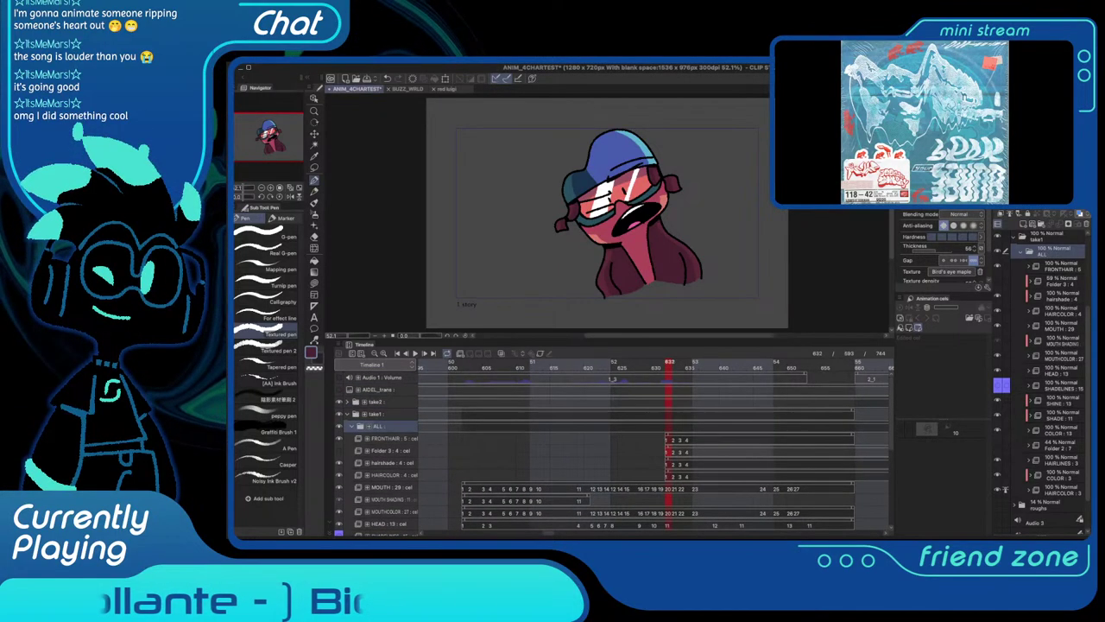
scroll(653, 445, down, 1)
scroll(654, 444, left, 2)
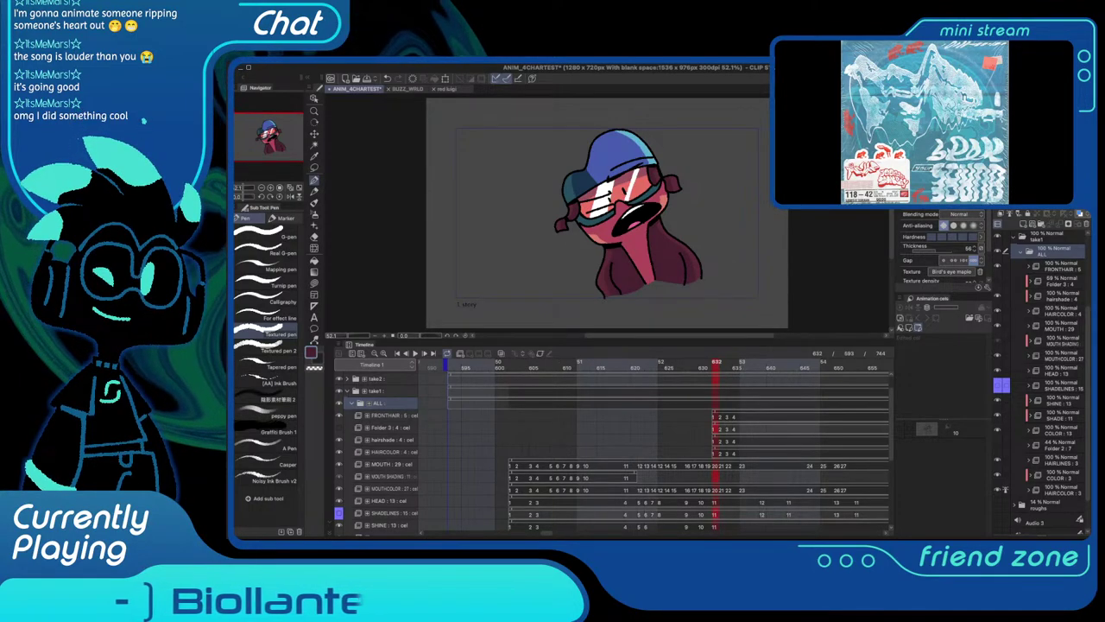
click(351, 404)
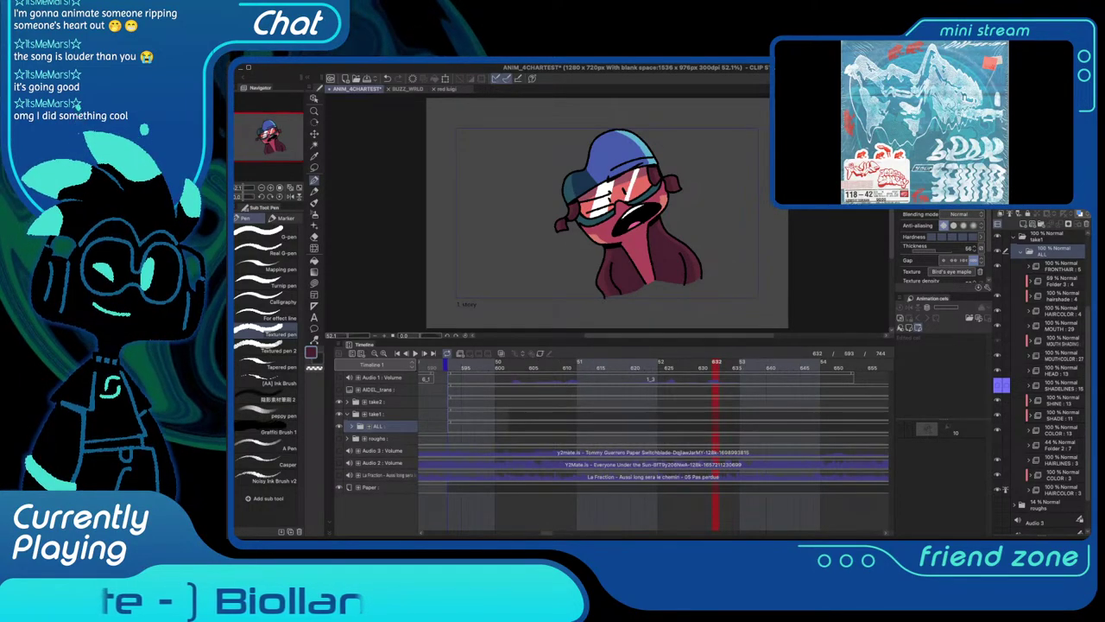
click(452, 366)
key(super+shift+n)
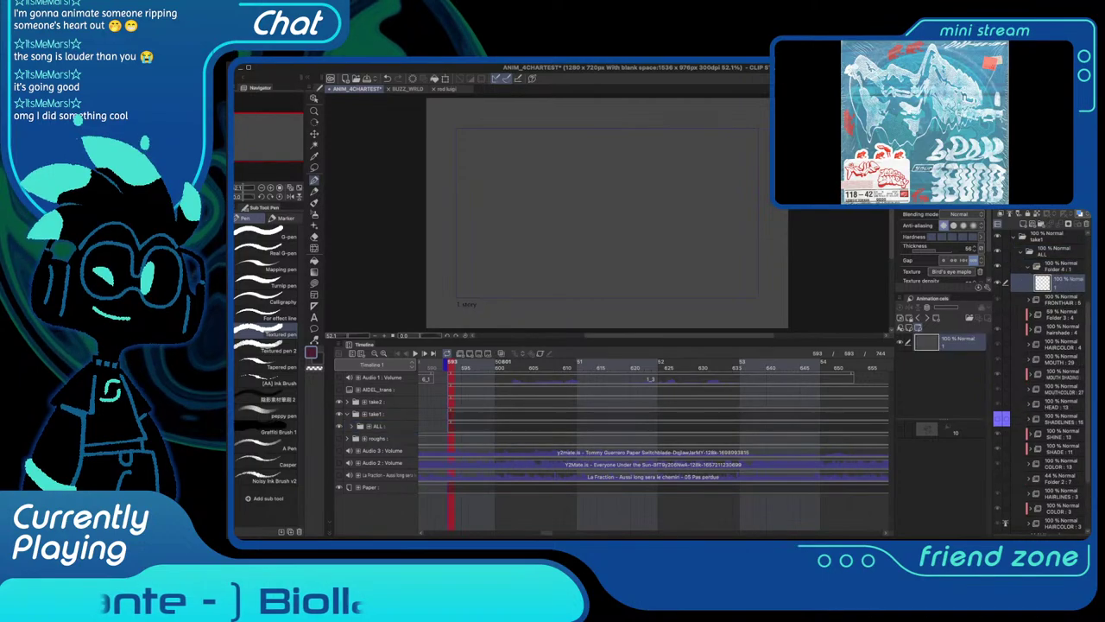
key(super+z)
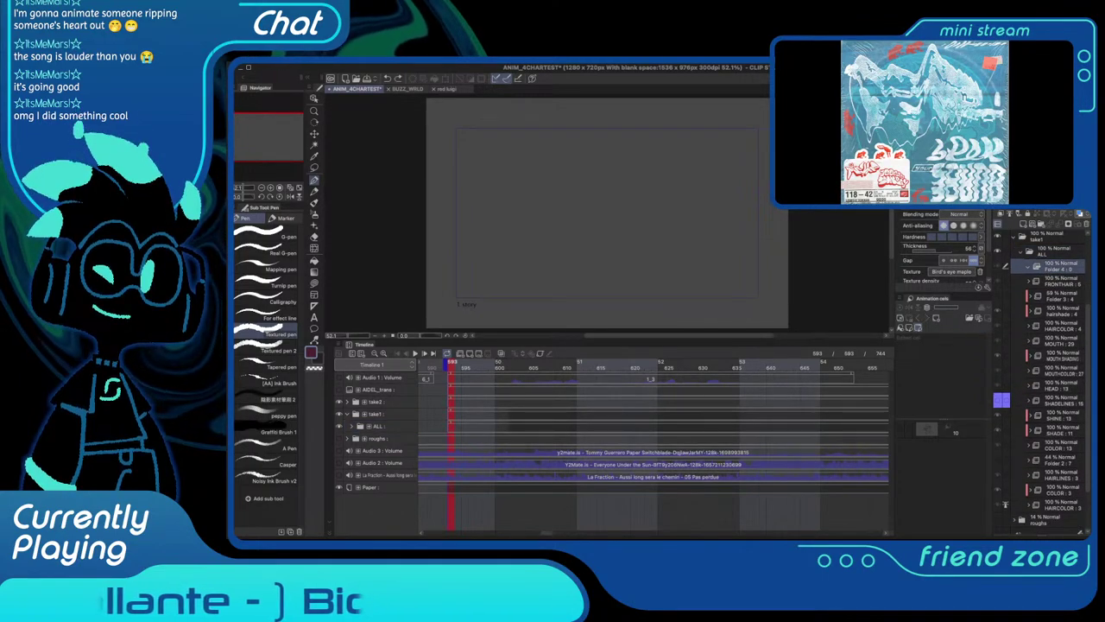
key(super+shift+z)
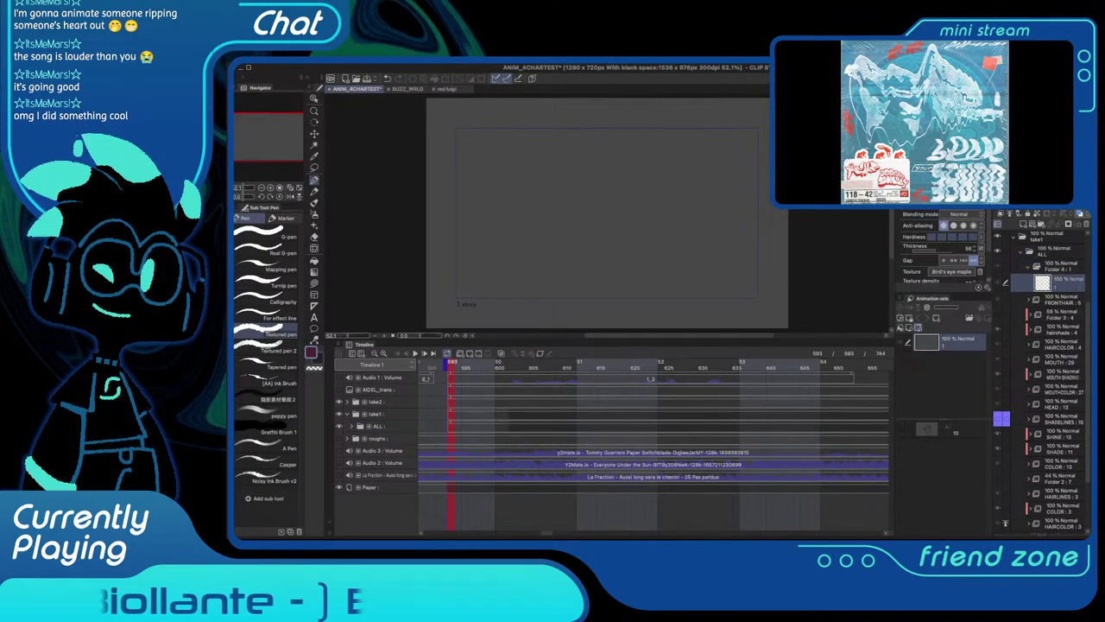
key(ctrl+z)
key(ctrl+z)
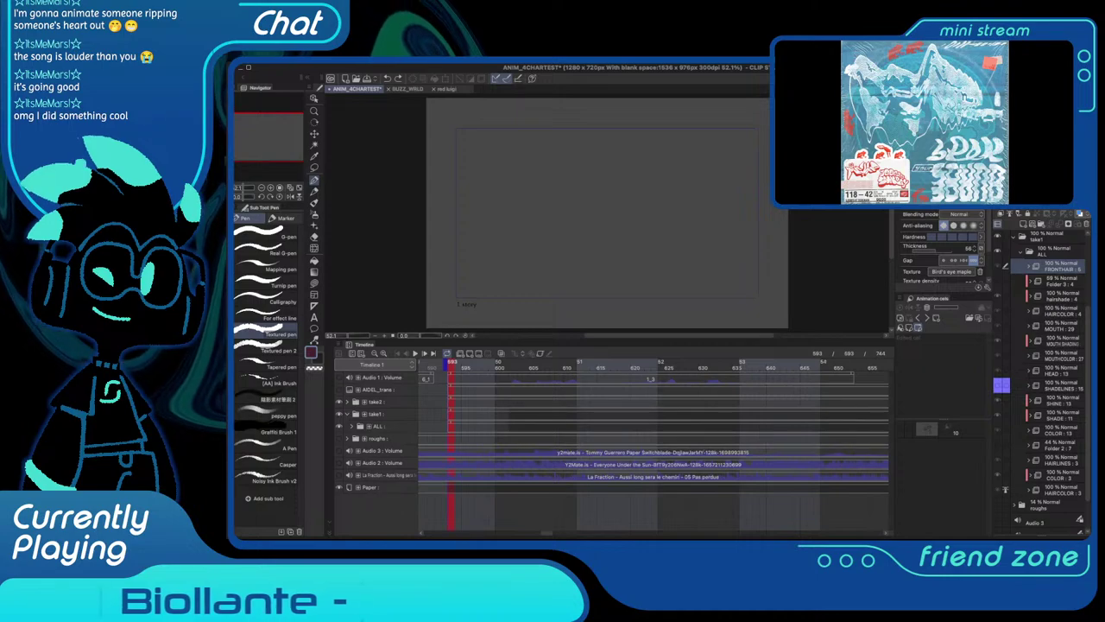
Add a new raster layer directly above the ALL folder in take1, clip it to that folder, and collapse ALL
key(ctrl+shift+n)
drag(1061, 267, 1059, 244)
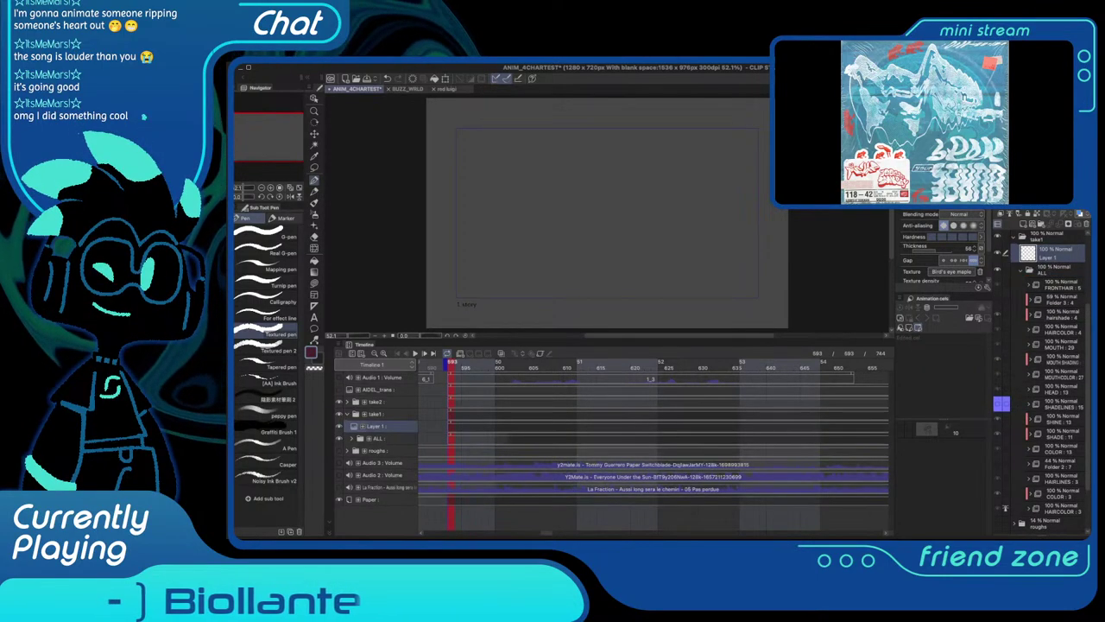
click(1001, 214)
click(1020, 270)
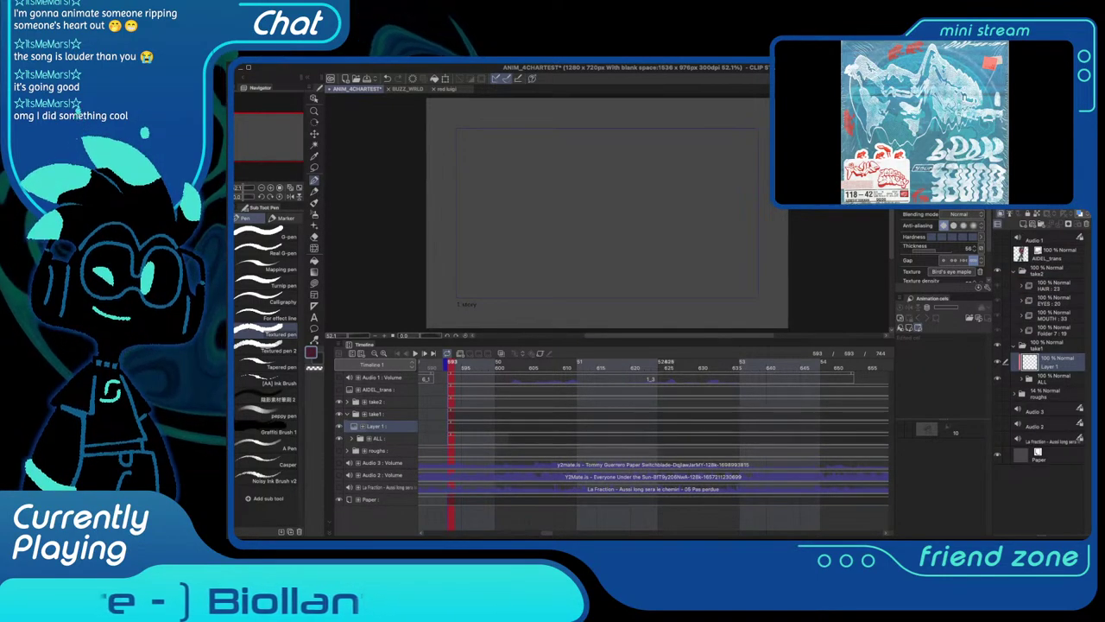
At frame 602, spray magenta over the hair and body on Layer 1 with the Soft airbrush
mouse_move(500, 364)
mouse_down()
mouse_move(532, 364)
mouse_move(512, 365)
mouse_up()
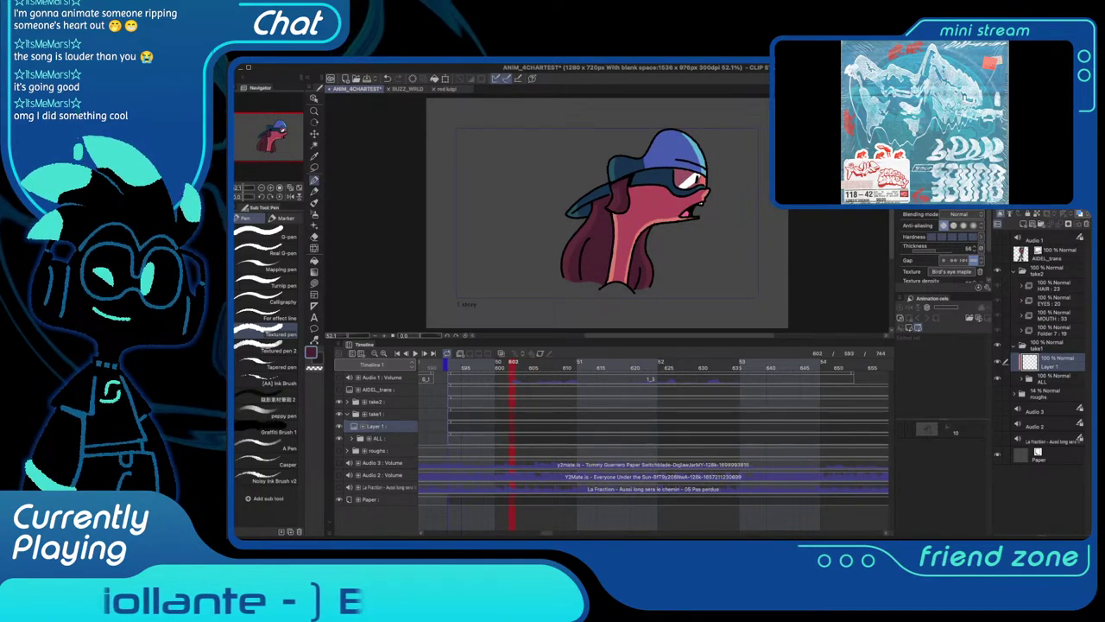
key(b)
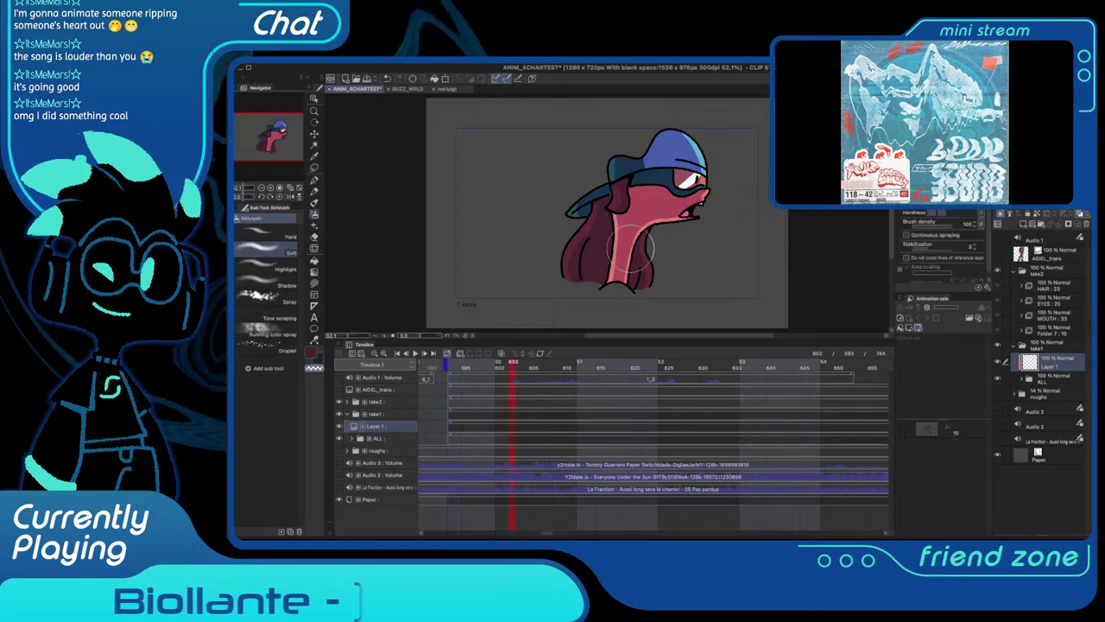
click(1041, 142)
click(1041, 143)
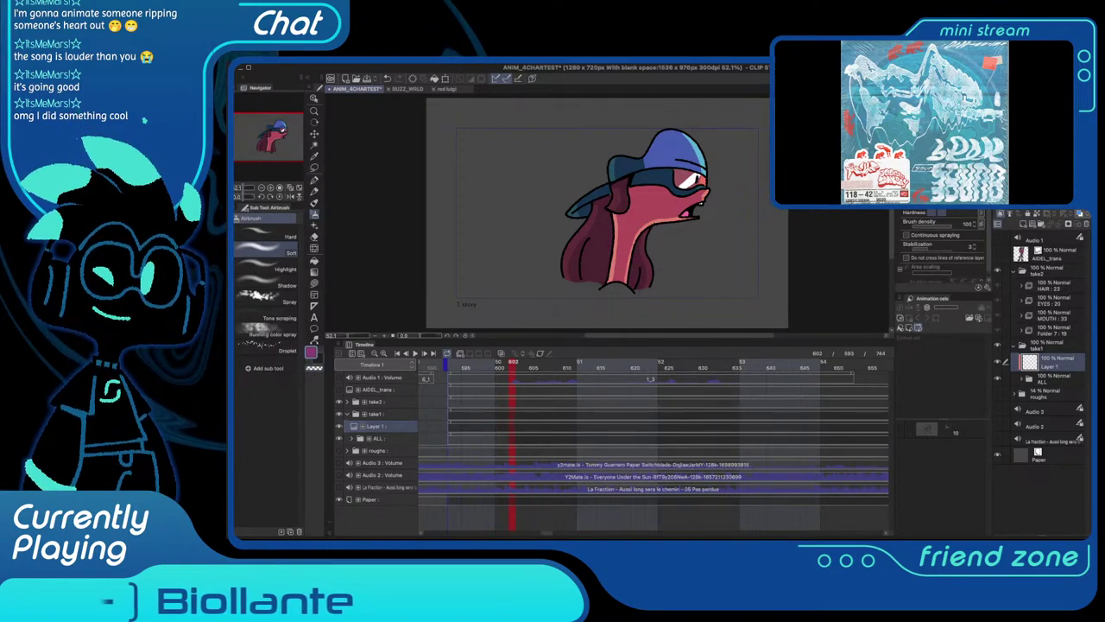
mouse_move(601, 264)
mouse_down()
mouse_move(570, 253)
mouse_move(588, 272)
mouse_move(699, 278)
mouse_move(612, 255)
mouse_move(585, 275)
mouse_move(747, 244)
mouse_move(621, 276)
mouse_move(538, 230)
mouse_up()
key(c)
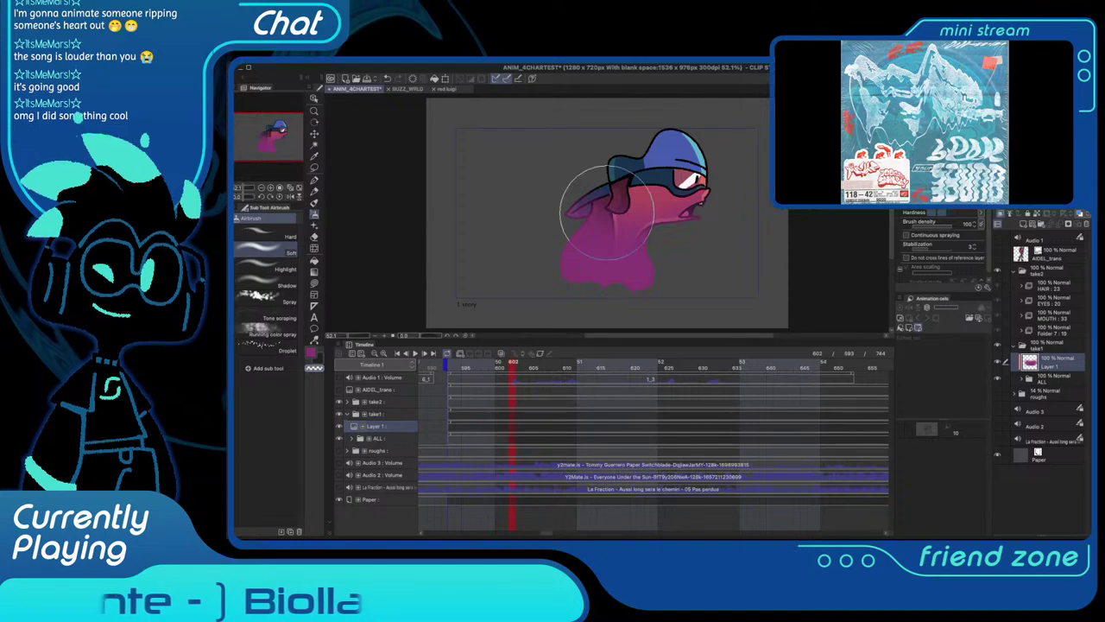
Set Layer 1 to Hard light at 49% opacity and play the animation
click(1023, 203)
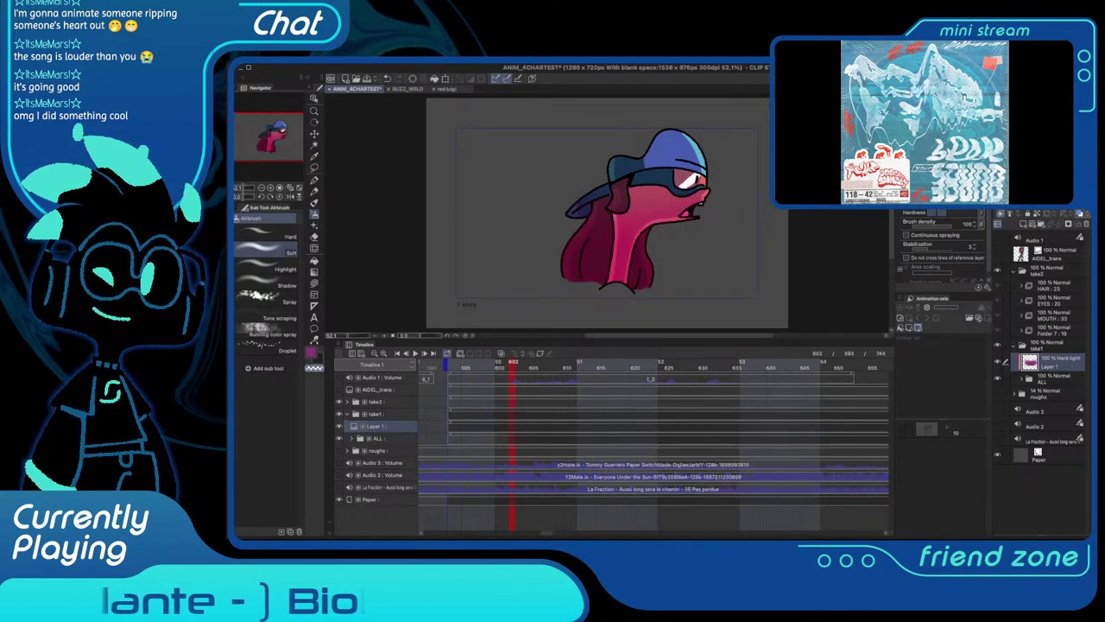
click(1051, 204)
key(space)
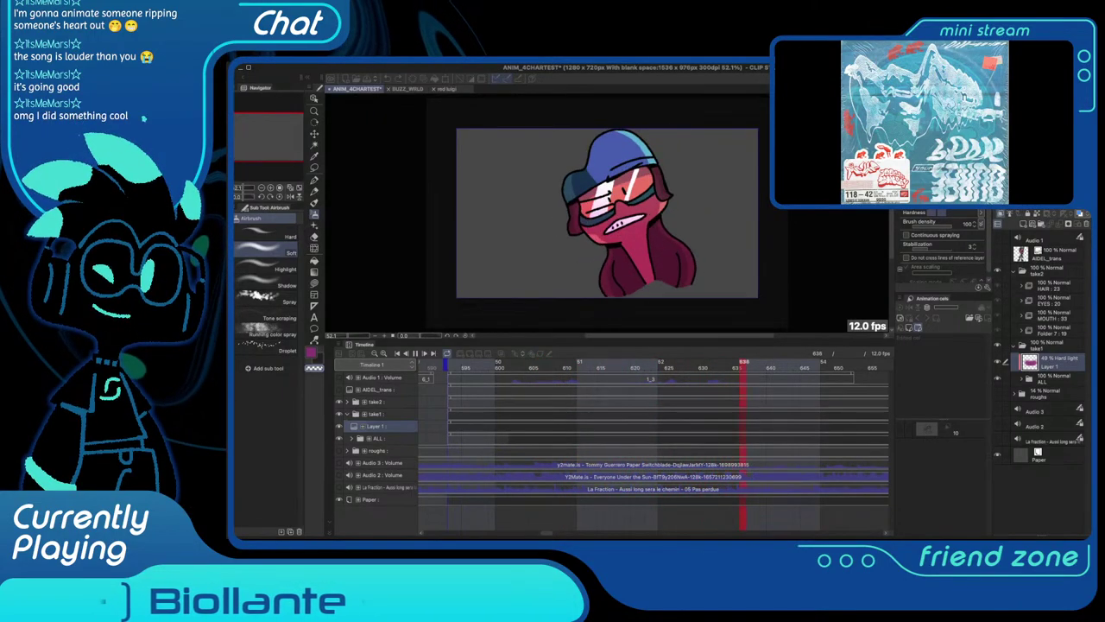
Stop playback at frame 638 and shift Layer 1's airbrushed tint to a cooler, bluer hue
key(space)
key(Tab)
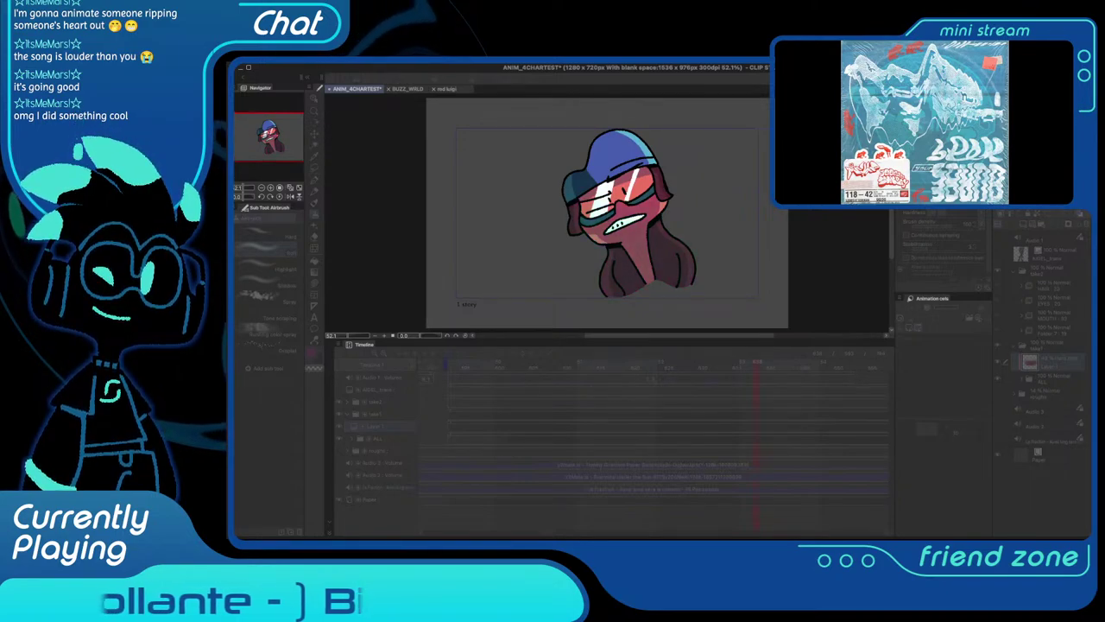
key(Tab)
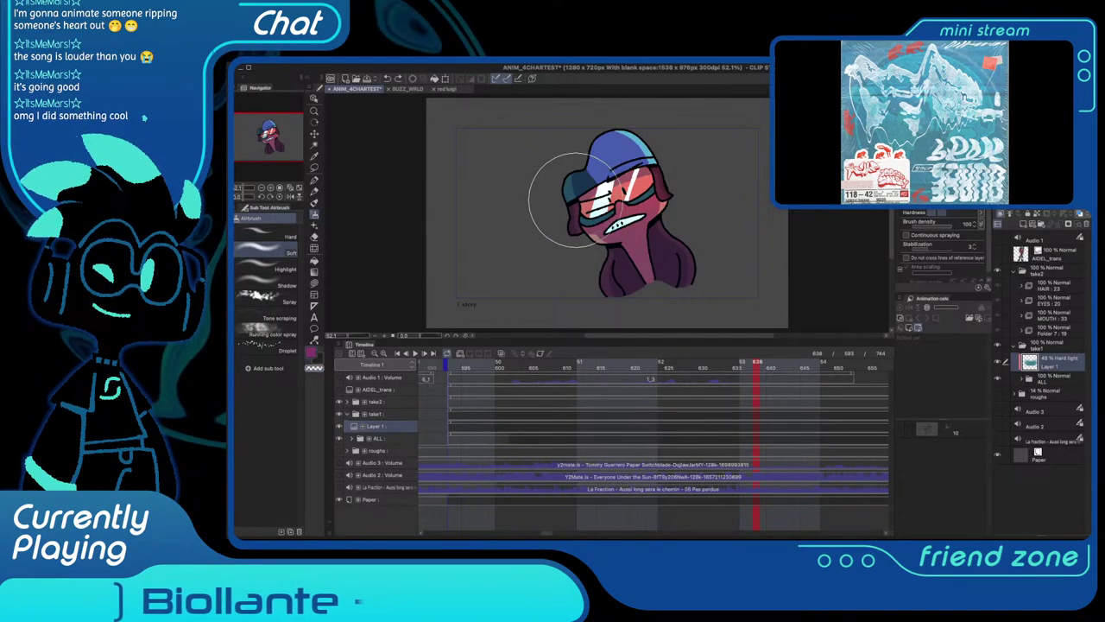
key(c)
mouse_move(577, 162)
mouse_down()
mouse_move(631, 197)
mouse_move(625, 169)
mouse_move(583, 209)
mouse_up()
key(ctrl+z)
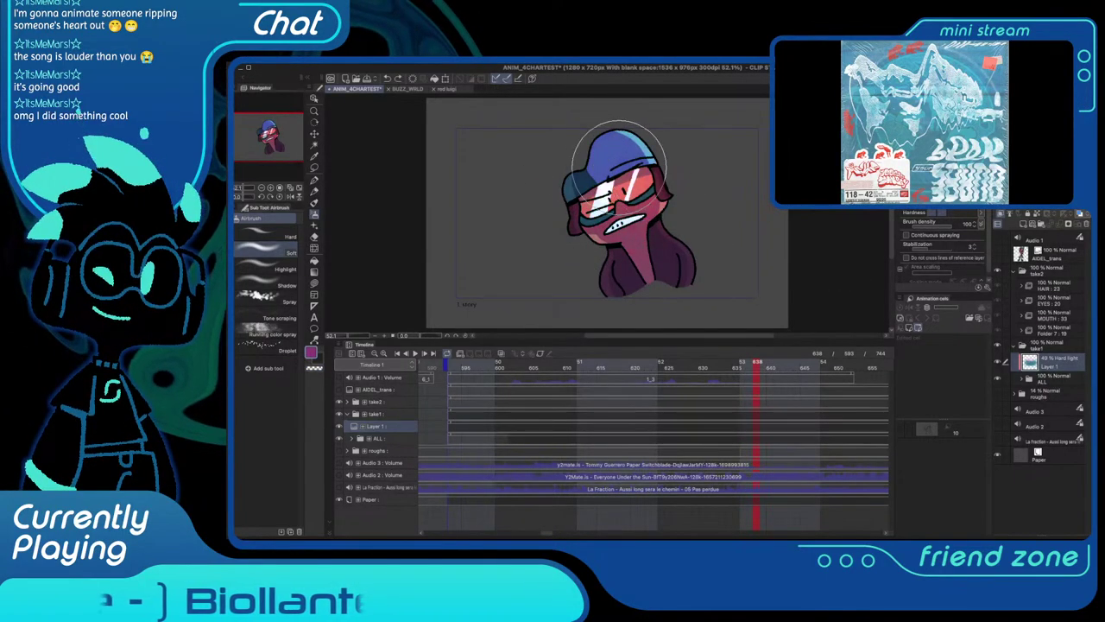
Erase Layer 1's tint softly over the cap and face, and replay the shot from frame 593
key(c)
mouse_move(563, 173)
mouse_down()
mouse_move(657, 177)
mouse_move(586, 146)
mouse_move(647, 201)
mouse_move(665, 144)
mouse_up()
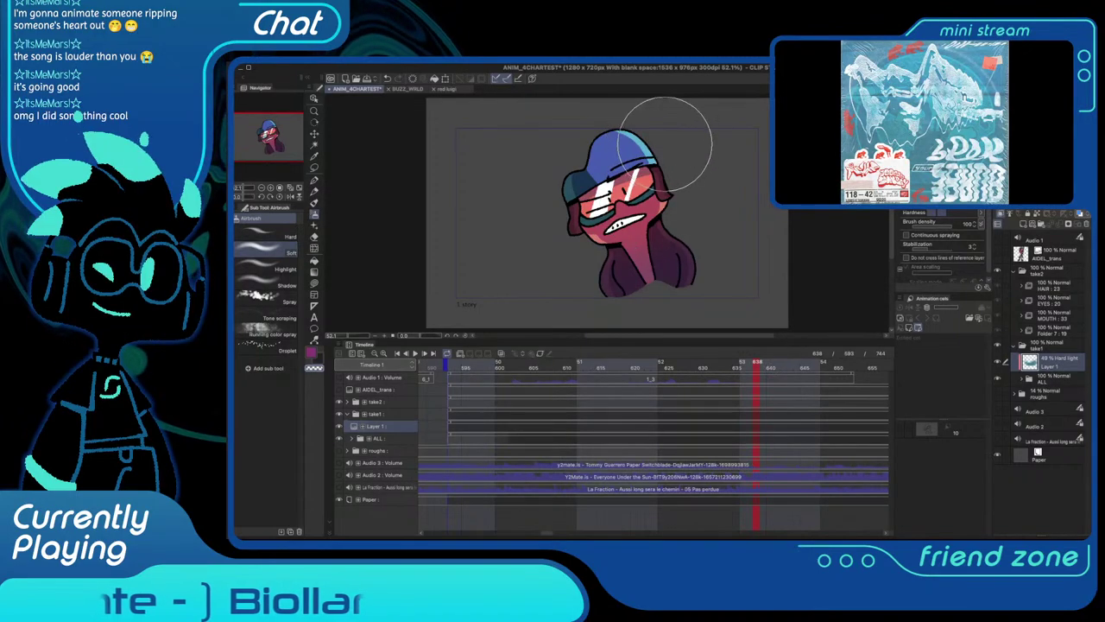
drag(481, 364, 453, 365)
key(space)
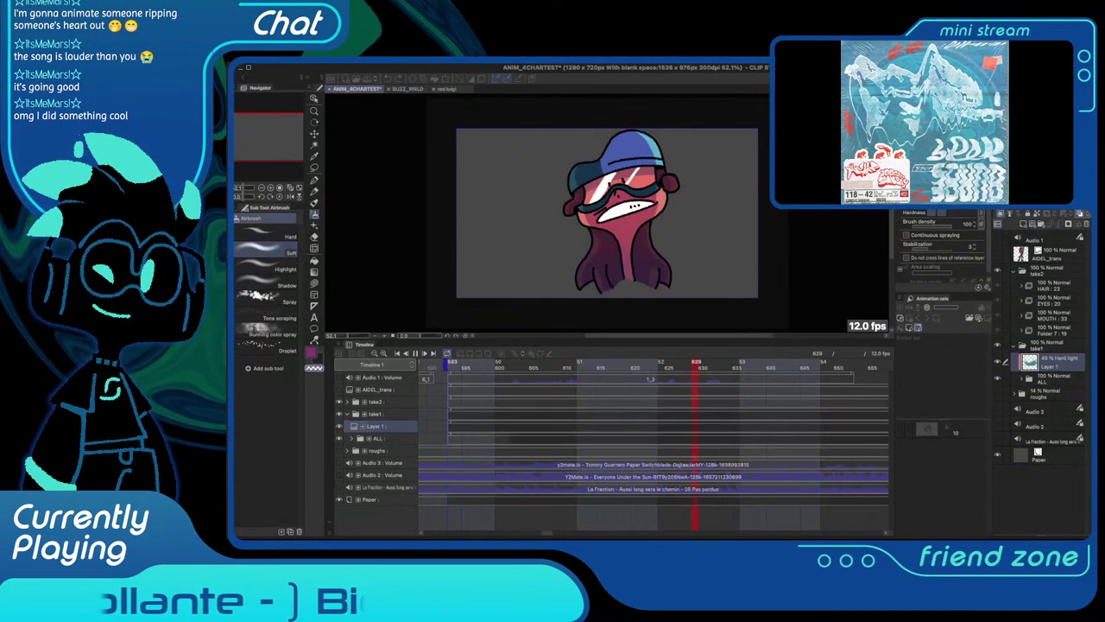
Stop playback at frame 648 and save the ANIM_4CHARTEST animation
key(space)
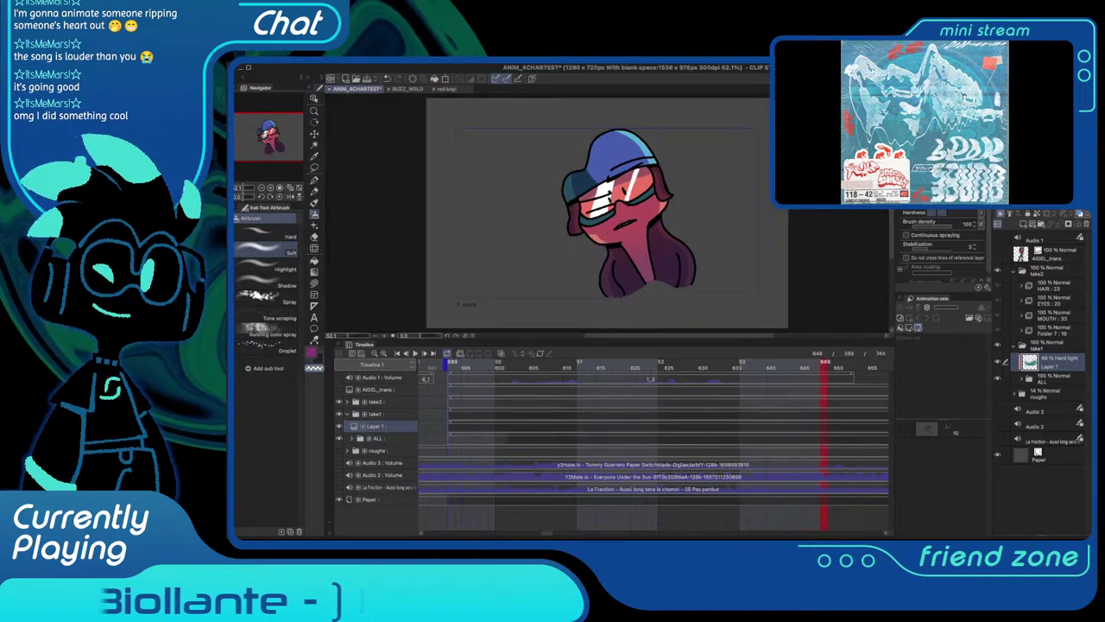
key(super+s)
scroll(654, 432, right, 4)
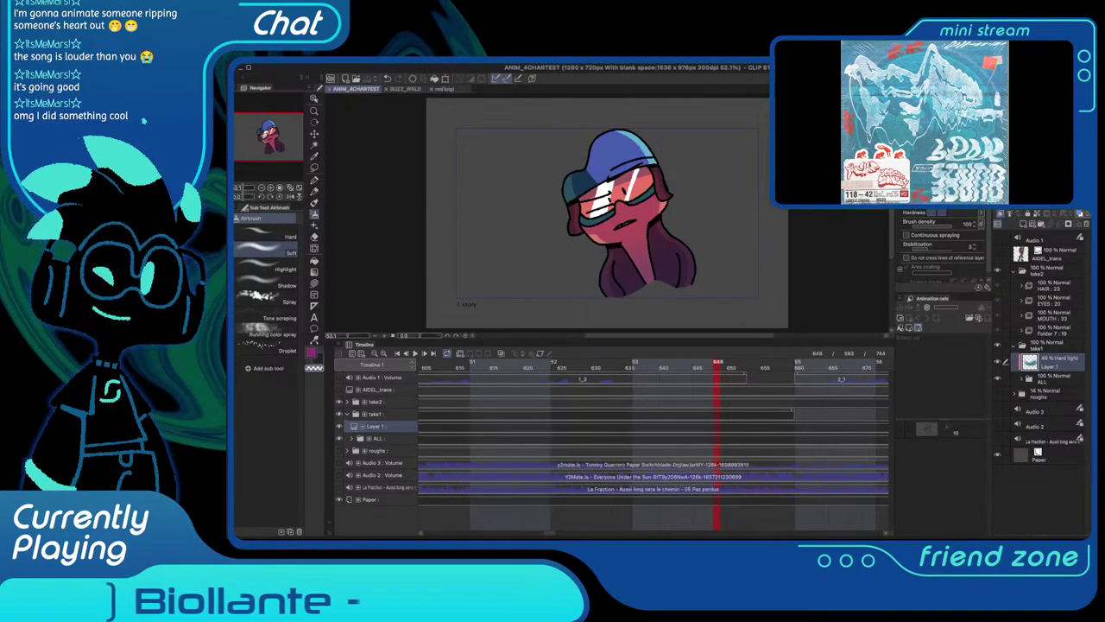
Play the rough take2 line animation around frames 700 to 730 and replay a short stretch of it
scroll(653, 432, right, 4)
drag(606, 365, 653, 365)
scroll(654, 431, right, 1)
key(space)
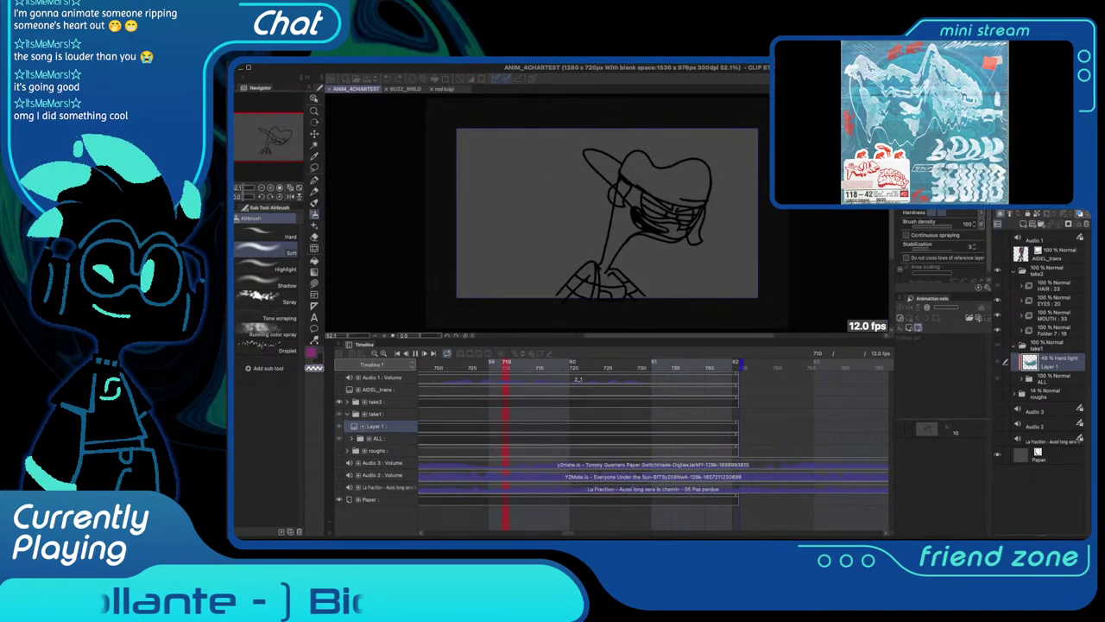
key(space)
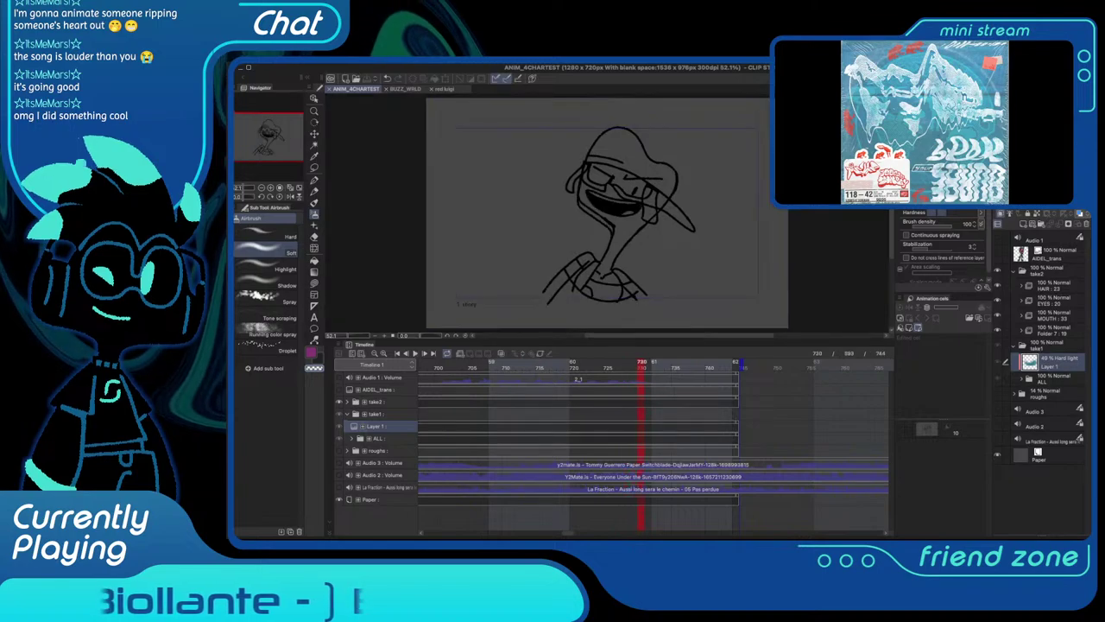
click(594, 367)
drag(594, 366, 562, 366)
key(space)
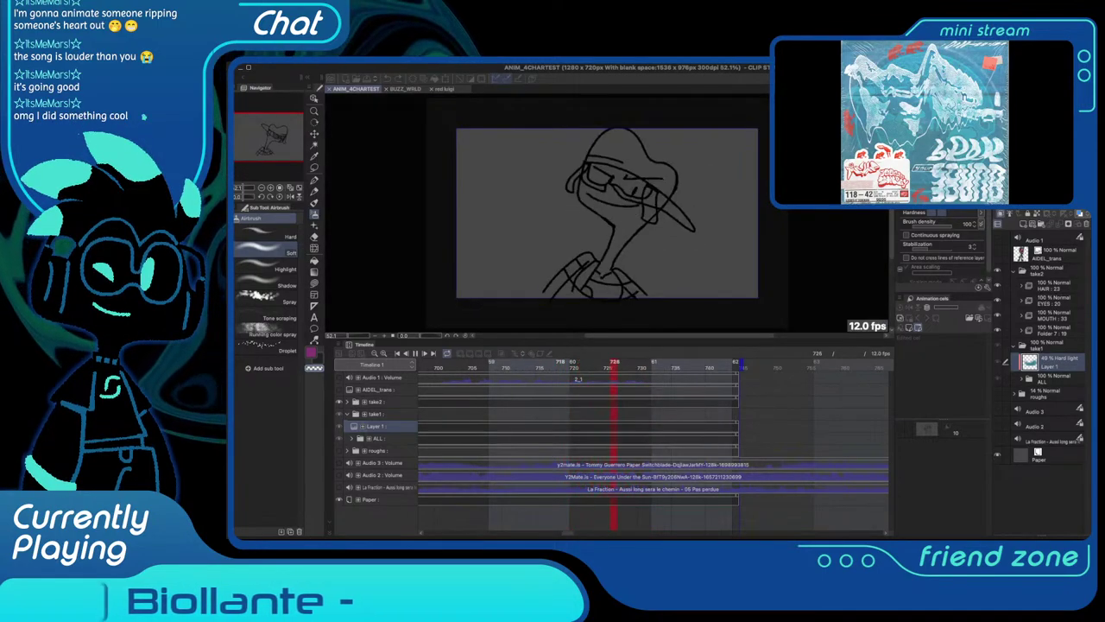
key(space)
Step back frame by frame through take2 to the end of take1 and replay the transition up to frame 736
key(Left)
key(Left)
key(Left)
key(Left)
key(Left)
key(Left)
key(Left)
key(Left)
key(Left)
key(Left)
key(Left)
key(Left)
key(Left)
key(Left)
key(Left)
key(Left)
key(Left)
key(Left)
key(Left)
key(Left)
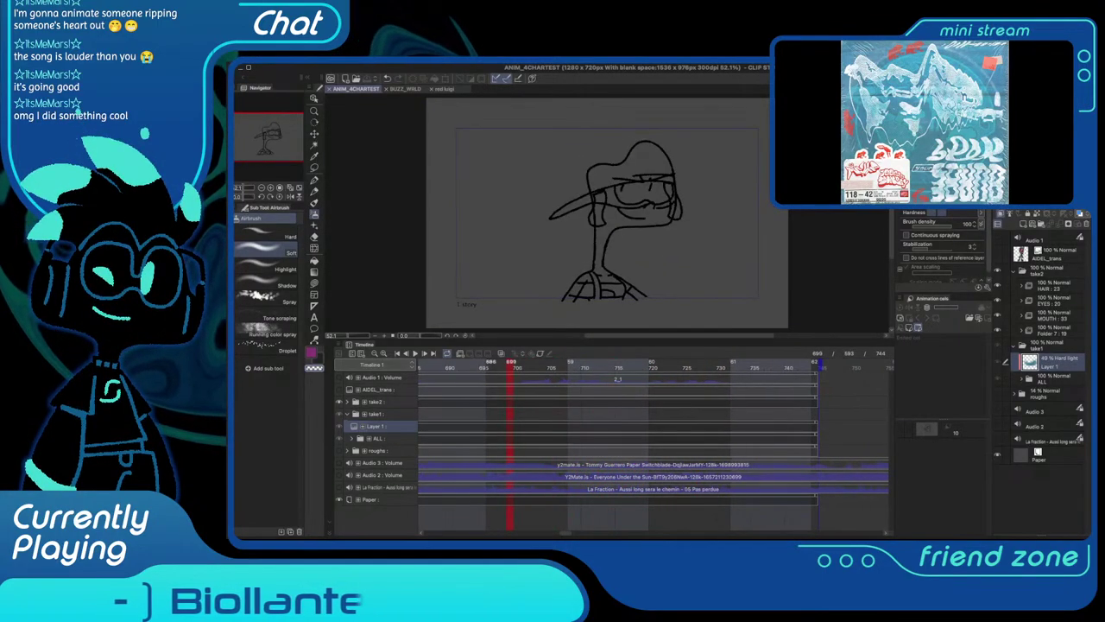
key(Left)
key(Left)
key(Left)
key(Left)
key(Left)
key(Left)
key(Left)
key(Left)
key(Left)
key(Left)
key(Left)
key(Left)
key(Left)
key(Left)
key(Left)
key(Left)
key(Left)
key(Left)
key(Left)
key(Left)
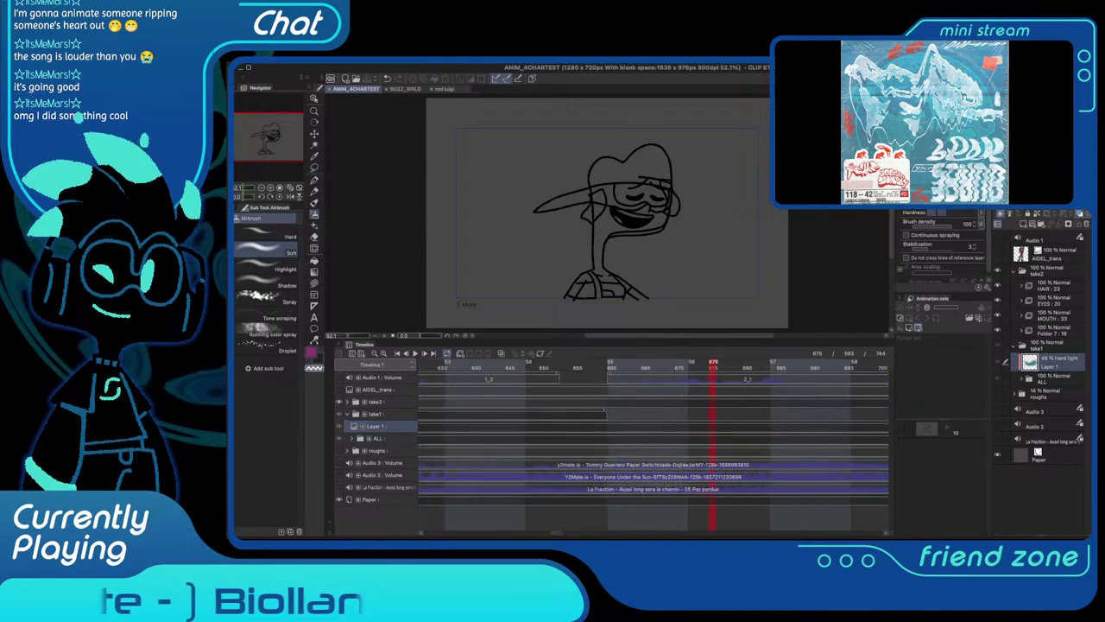
key(Left)
key(Left)
key(Left)
key(Left)
key(Left)
key(Left)
key(Left)
key(Left)
key(Left)
key(Left)
key(Left)
key(Left)
key(Left)
key(Left)
key(Left)
key(Left)
key(Left)
key(Left)
key(Left)
key(Left)
key(space)
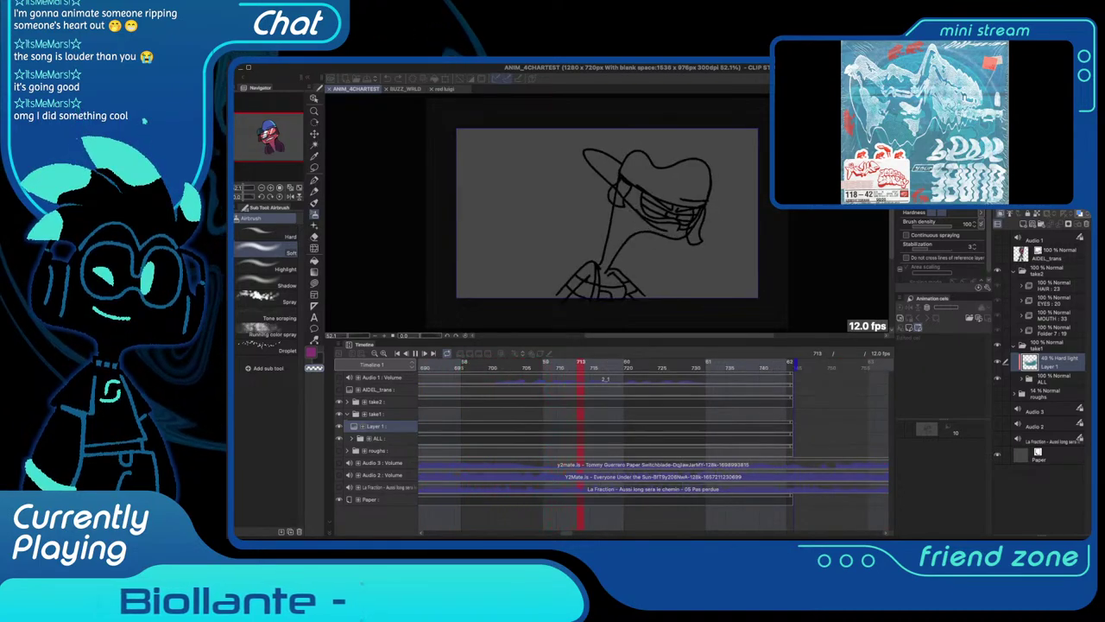
key(space)
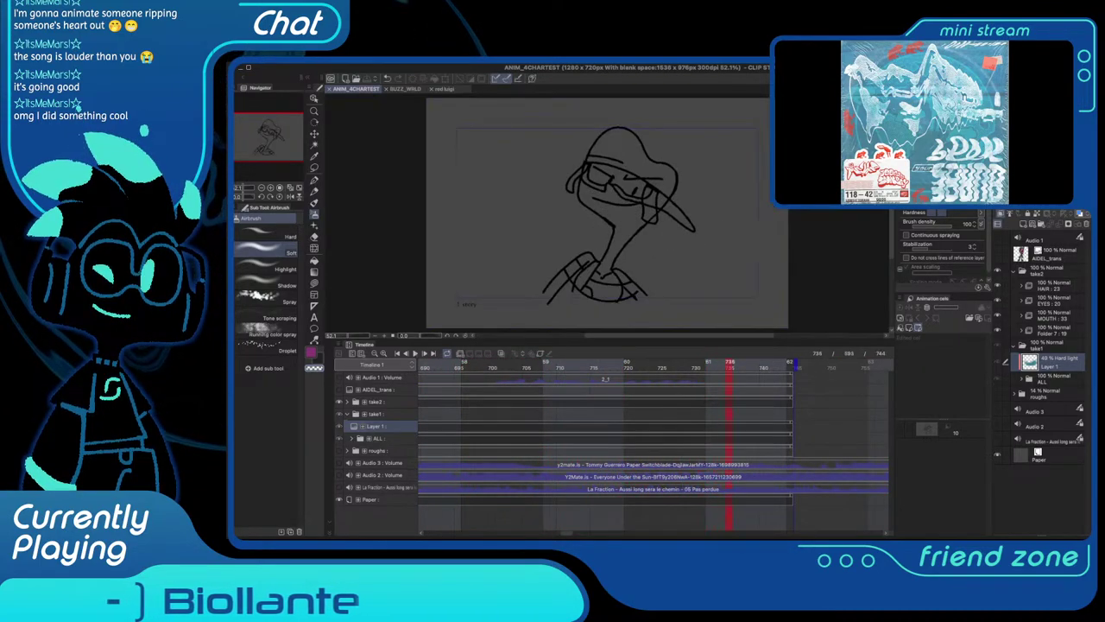
Review the rough around frame 717, select the take1 folder and go to its last frame, 659
scroll(696, 363, left, 3)
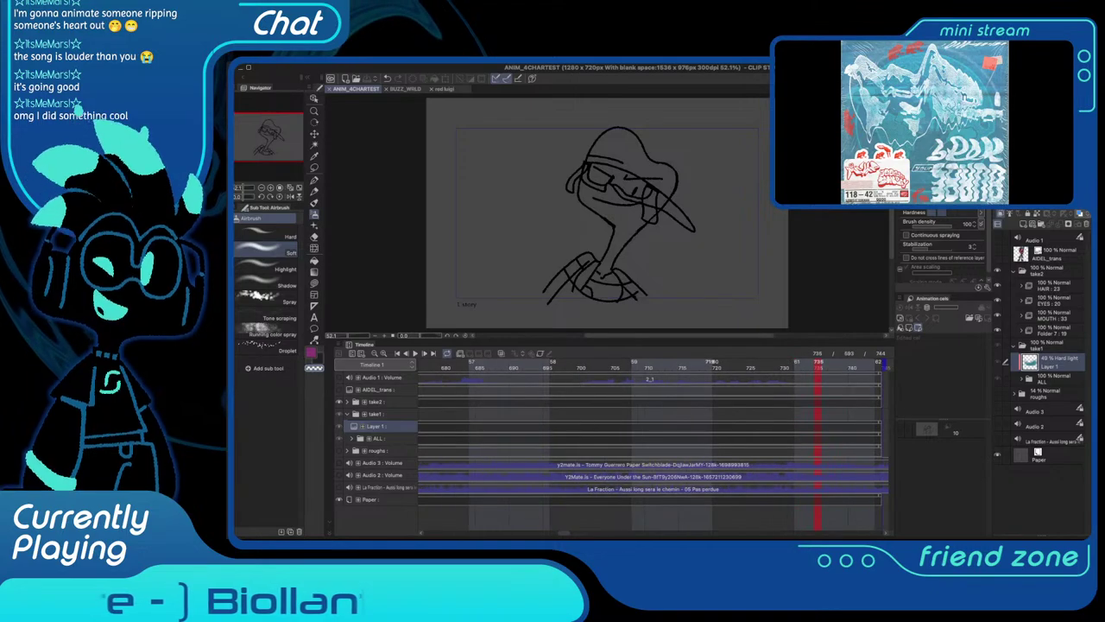
mouse_move(708, 363)
mouse_down()
mouse_move(661, 363)
mouse_move(743, 364)
mouse_move(709, 364)
mouse_up()
key(Left)
key(Left)
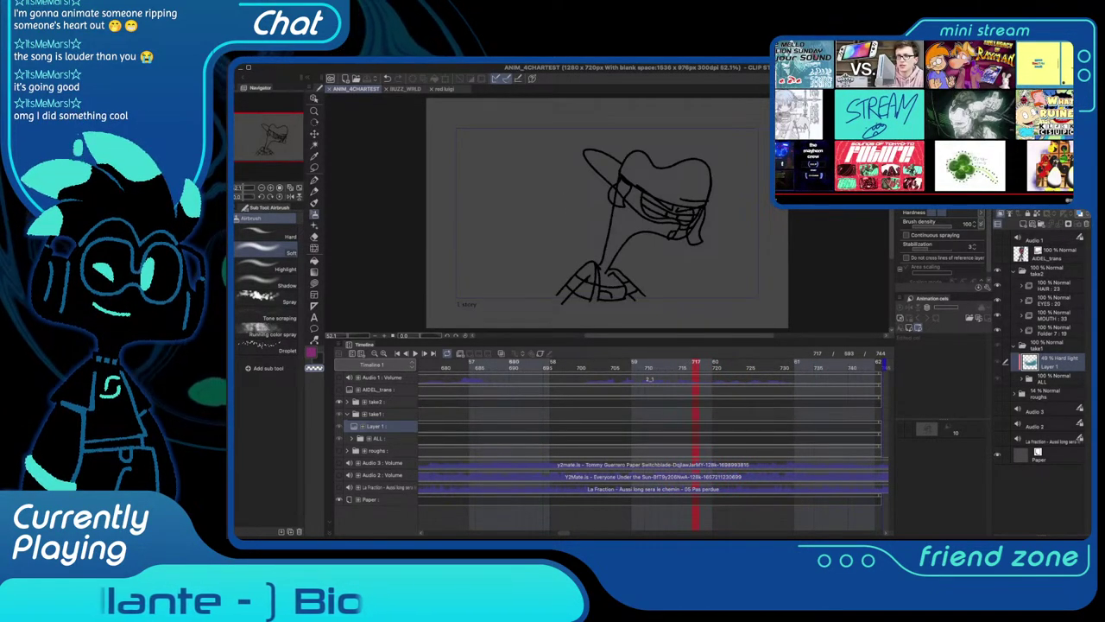
click(379, 439)
click(376, 414)
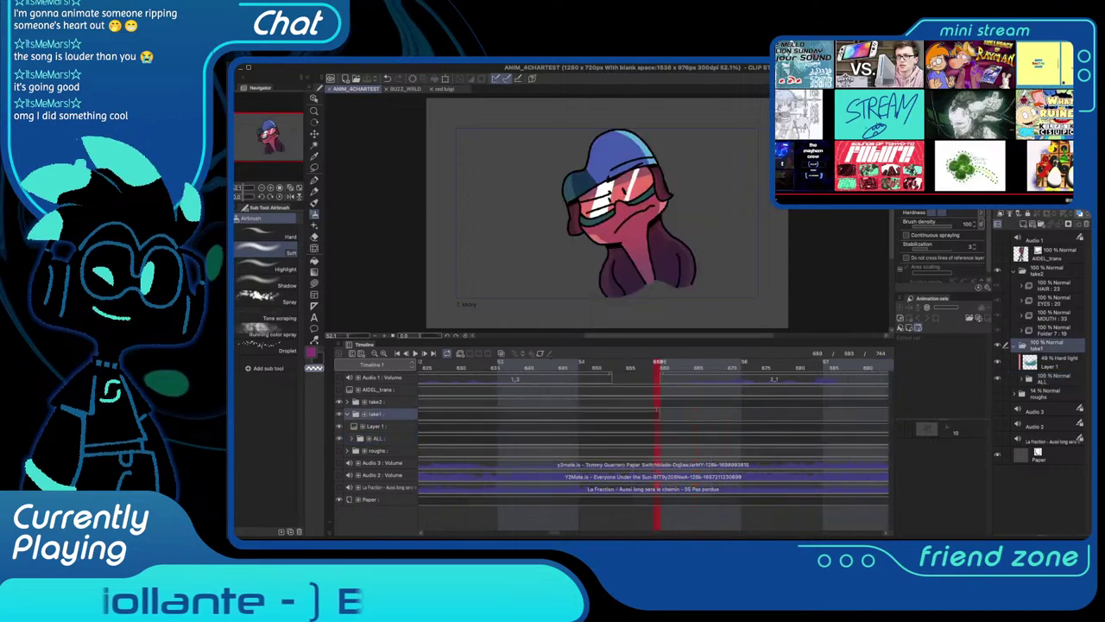
Expand the take2 folder's tracks, collapse take1, and go to take2's first frame, 660
click(377, 402)
click(348, 402)
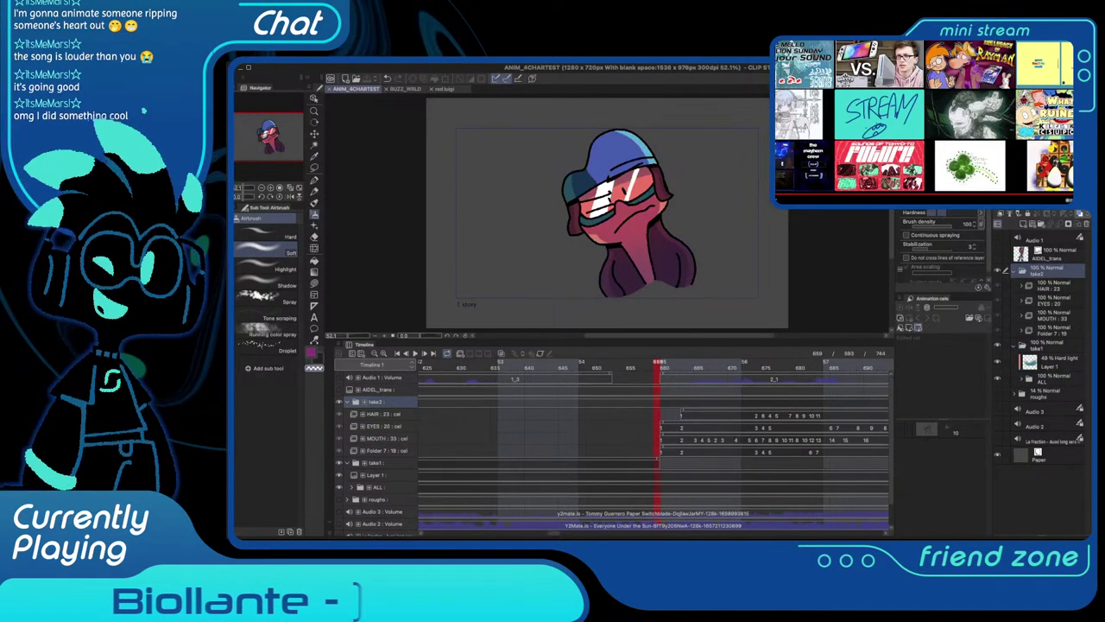
click(348, 463)
scroll(726, 432, right, 3)
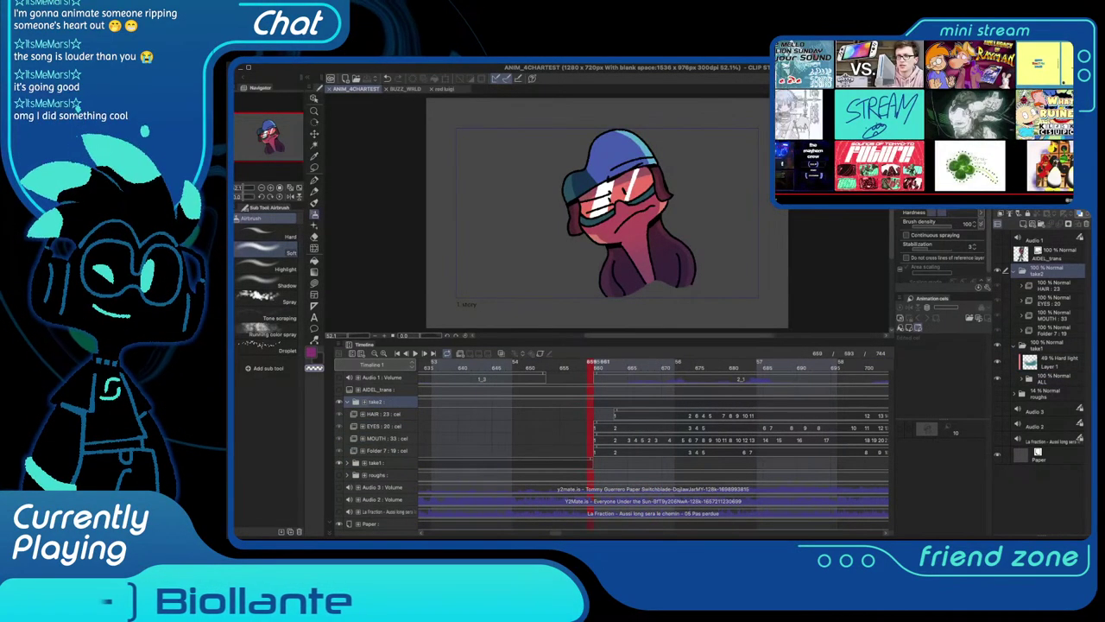
key(period)
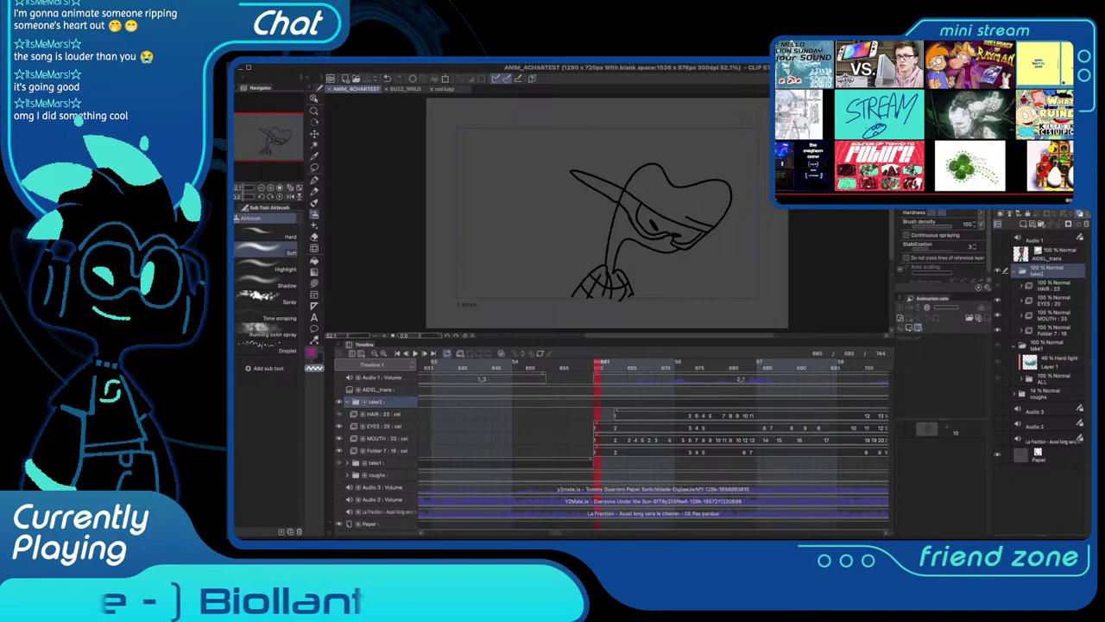
key(Right)
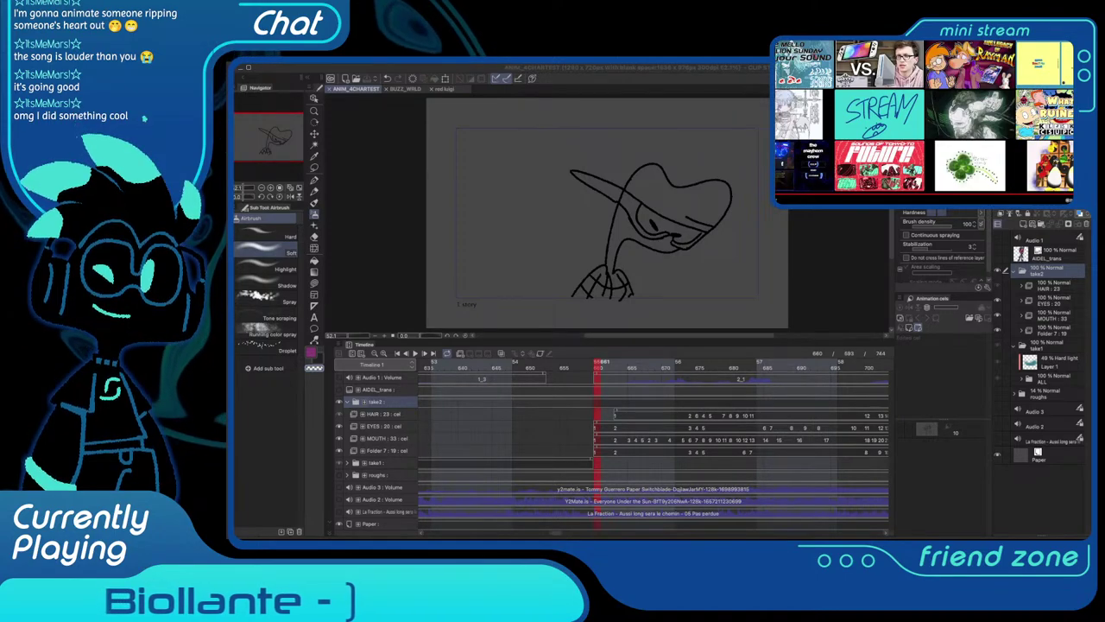
Switch to YouTube, browse the 2 Mello channel's releases and play PHD (Portable Headphone Dancefloor)
scroll(879, 112, down, 10)
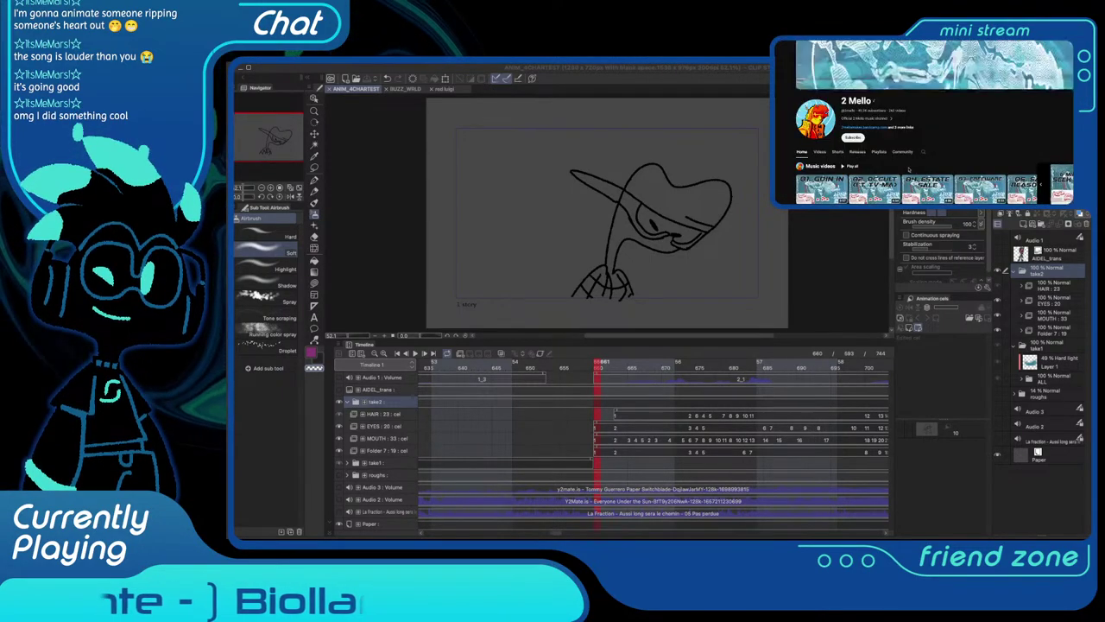
click(837, 152)
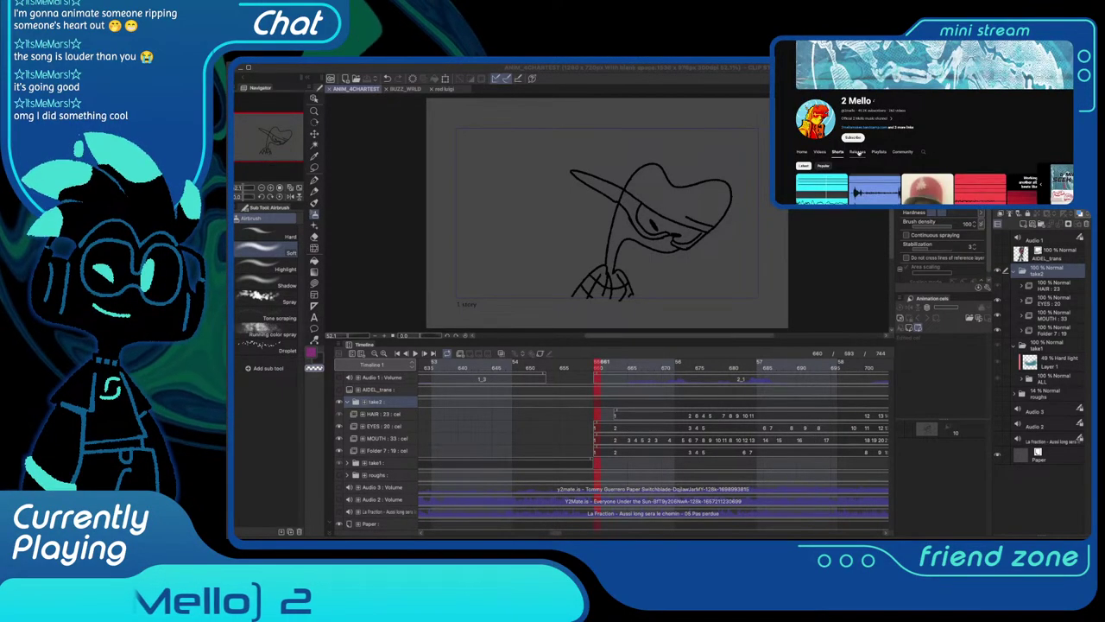
click(820, 152)
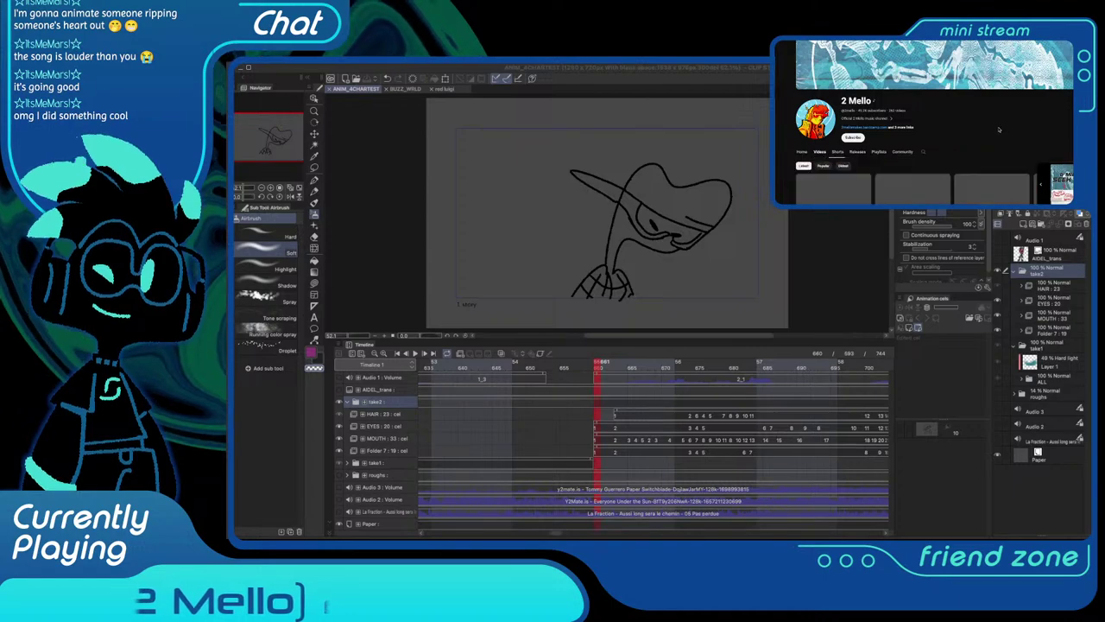
scroll(987, 124, down, 1)
scroll(987, 123, down, 5)
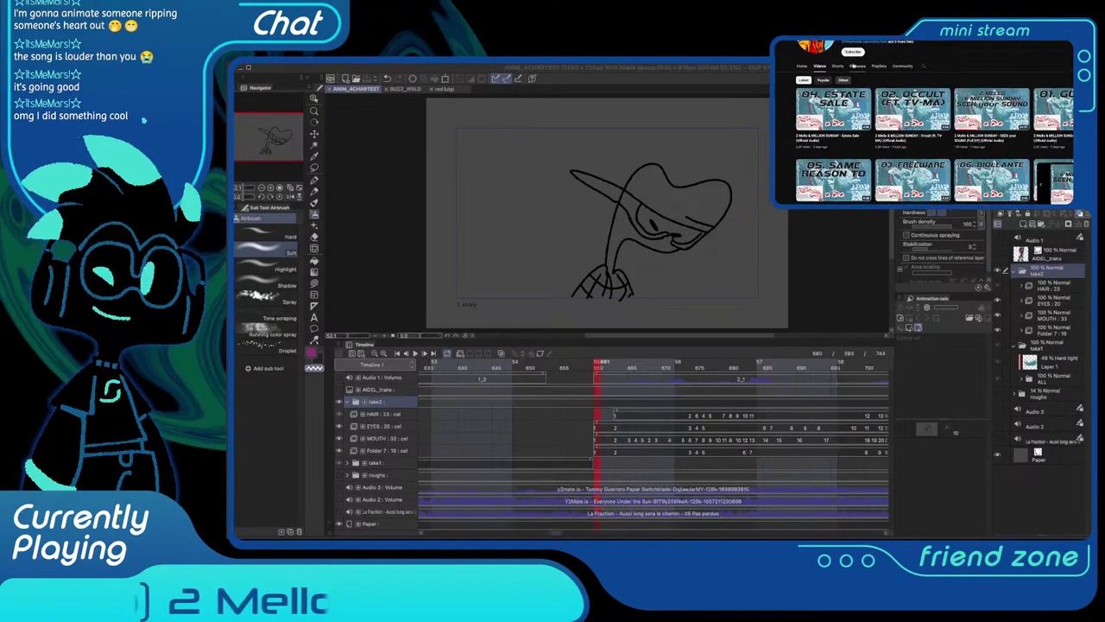
click(861, 69)
scroll(946, 101, down, 3)
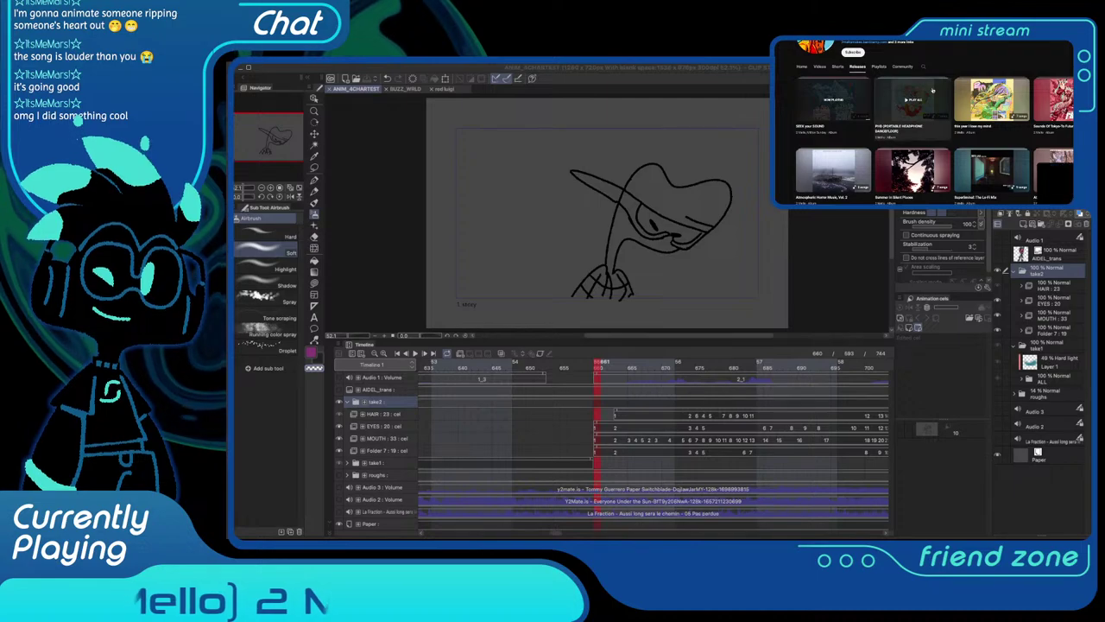
click(947, 80)
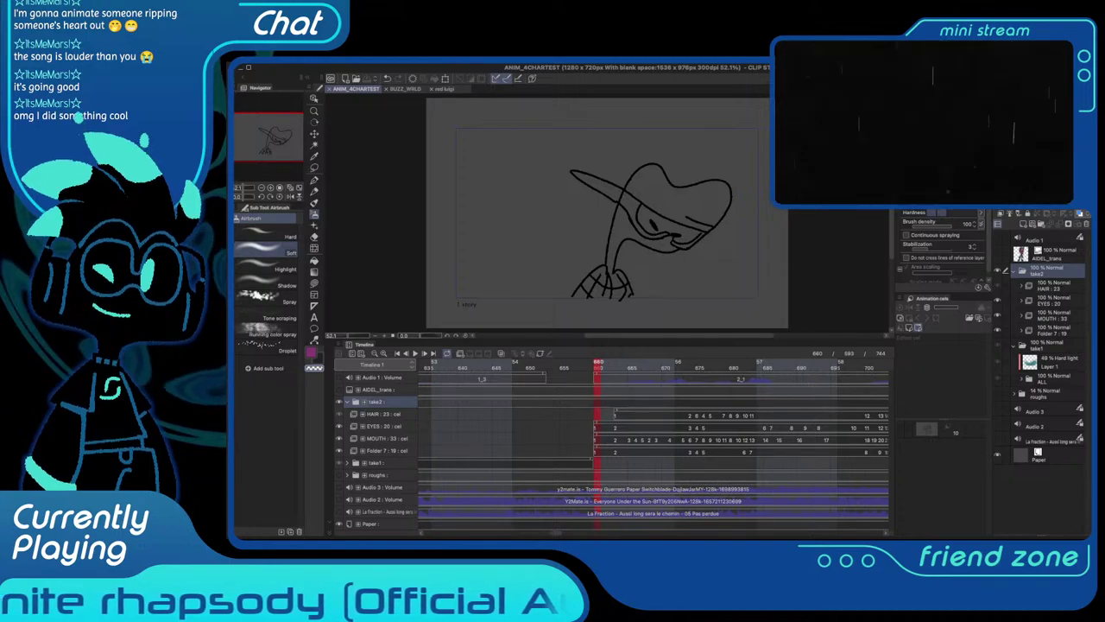
Back in Clip Studio Paint, compare frame 660 with take1's last frame, 659, and move to frame 666
scroll(570, 216, up, 5)
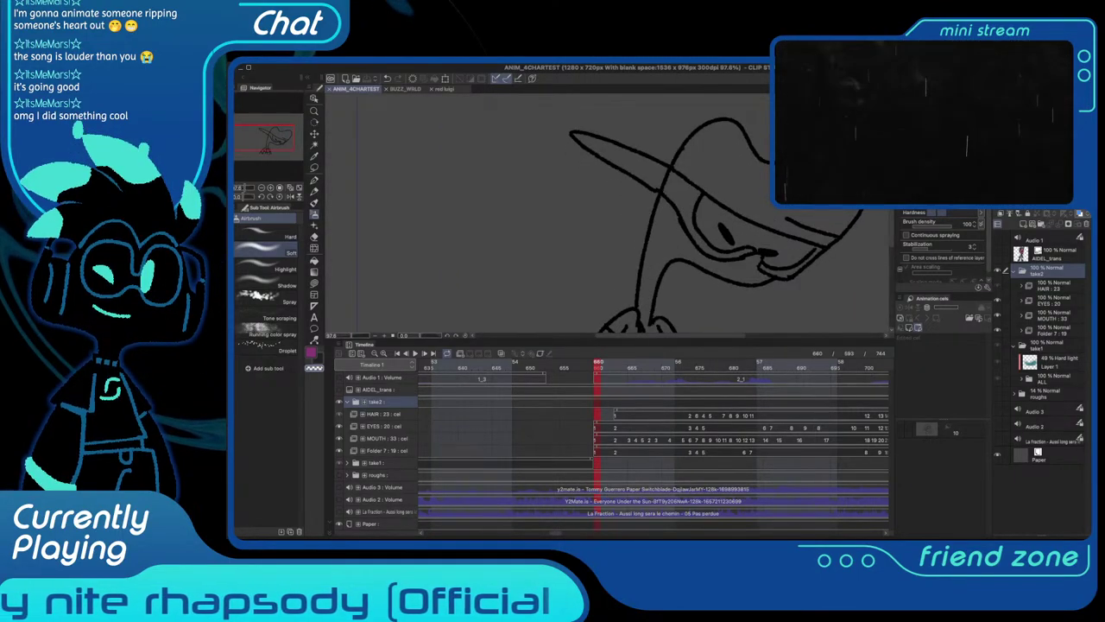
scroll(653, 440, right, 4)
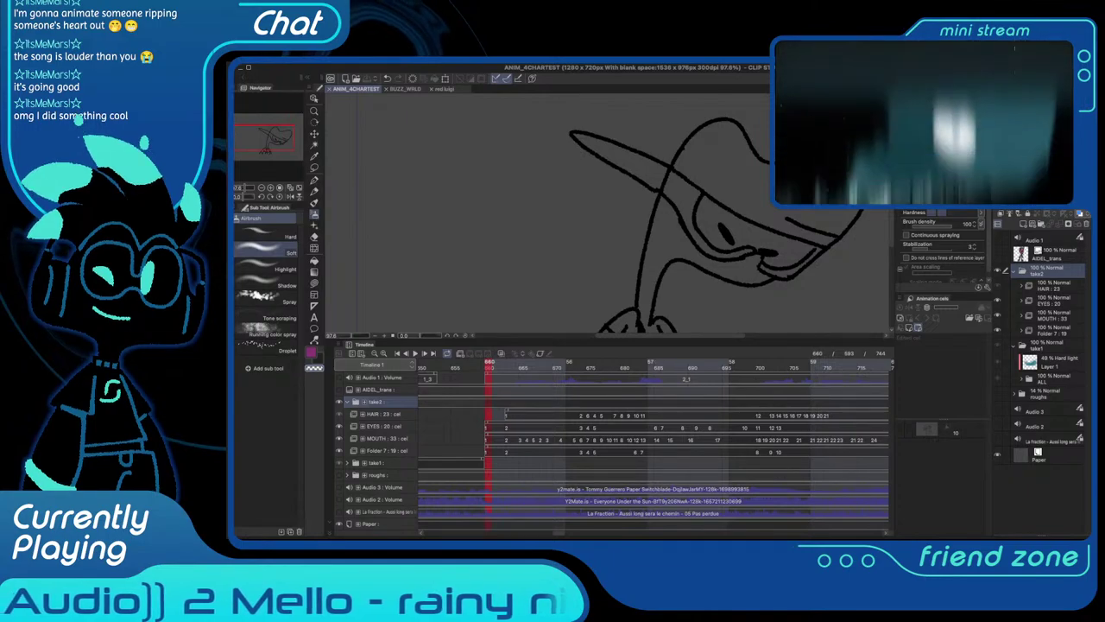
click(482, 366)
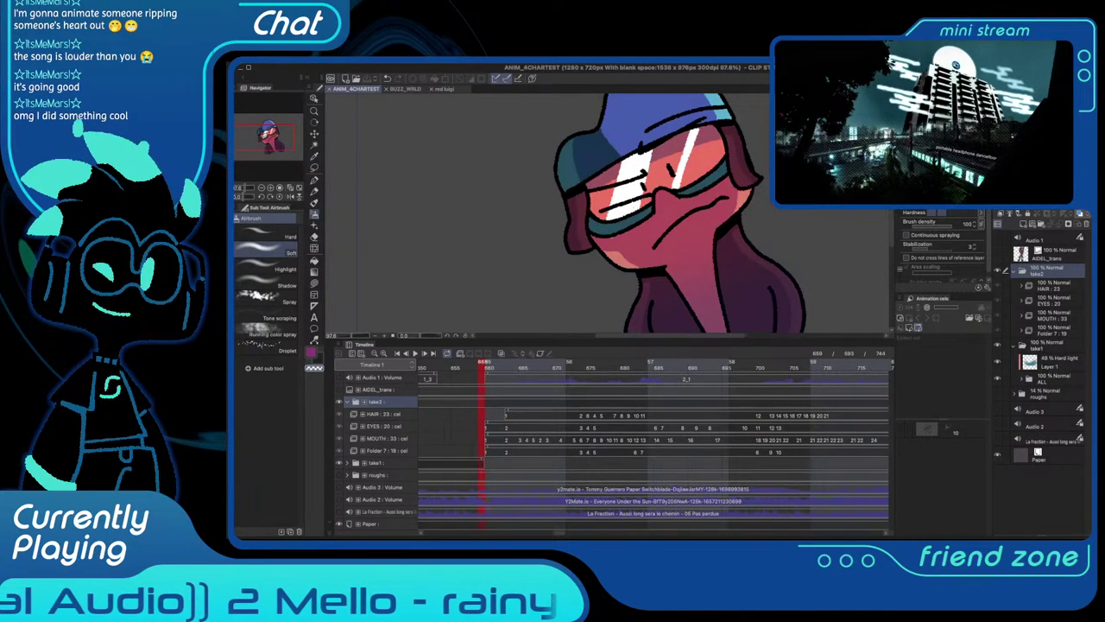
key(super+0)
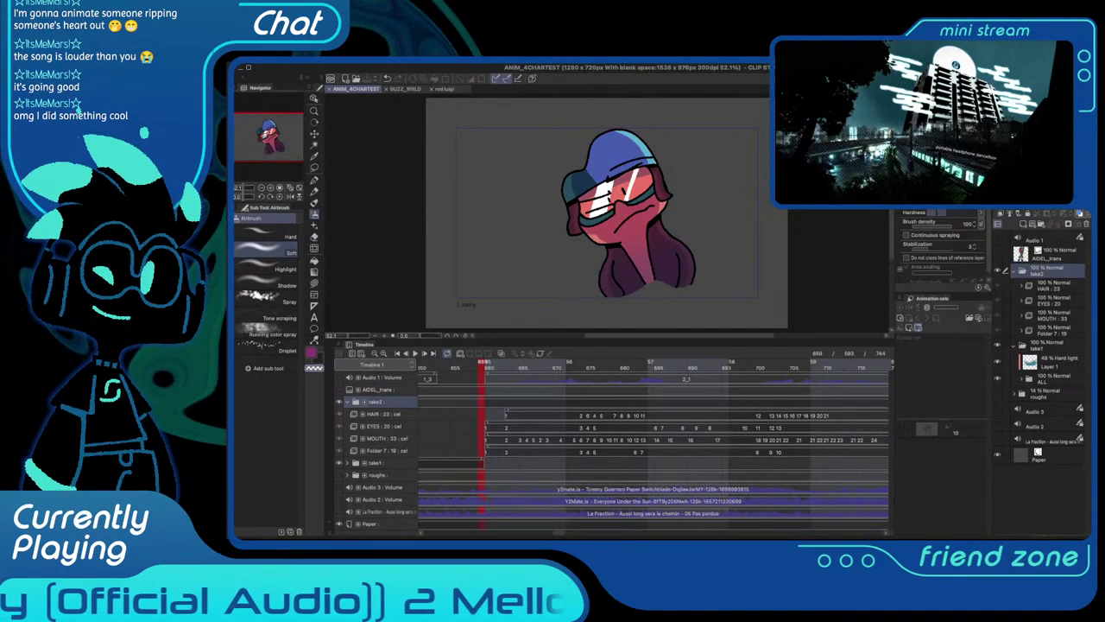
scroll(654, 441, left, 1)
drag(499, 365, 547, 365)
scroll(621, 232, up, 1)
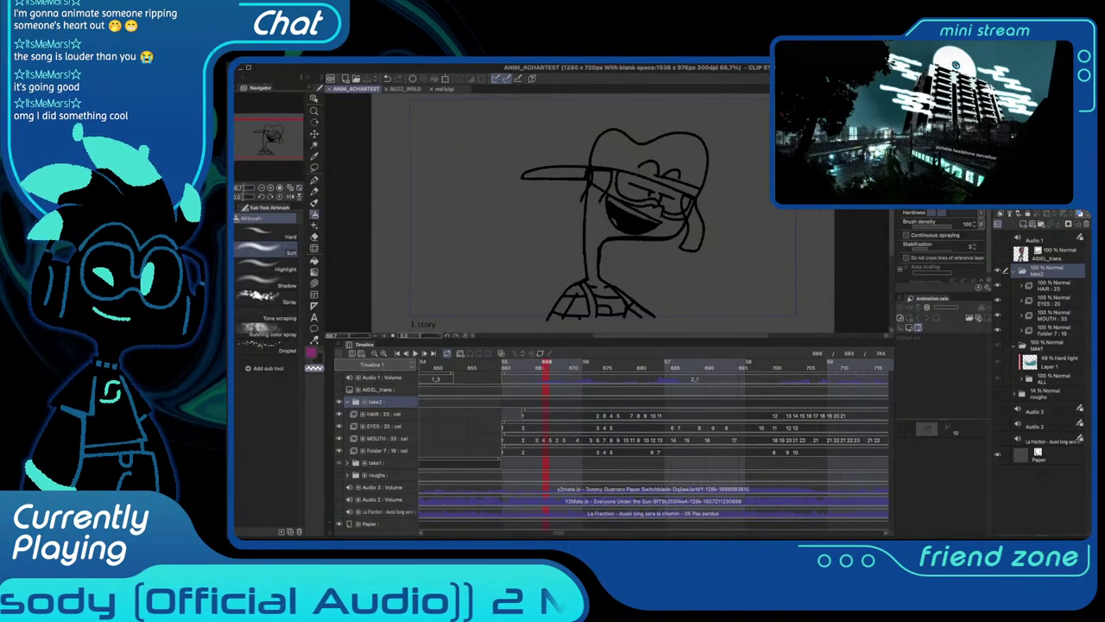
Select cel 1 in take2's HAIR folder at frame 666 and switch to the Design pencil
ctrl+shift+click(692, 247)
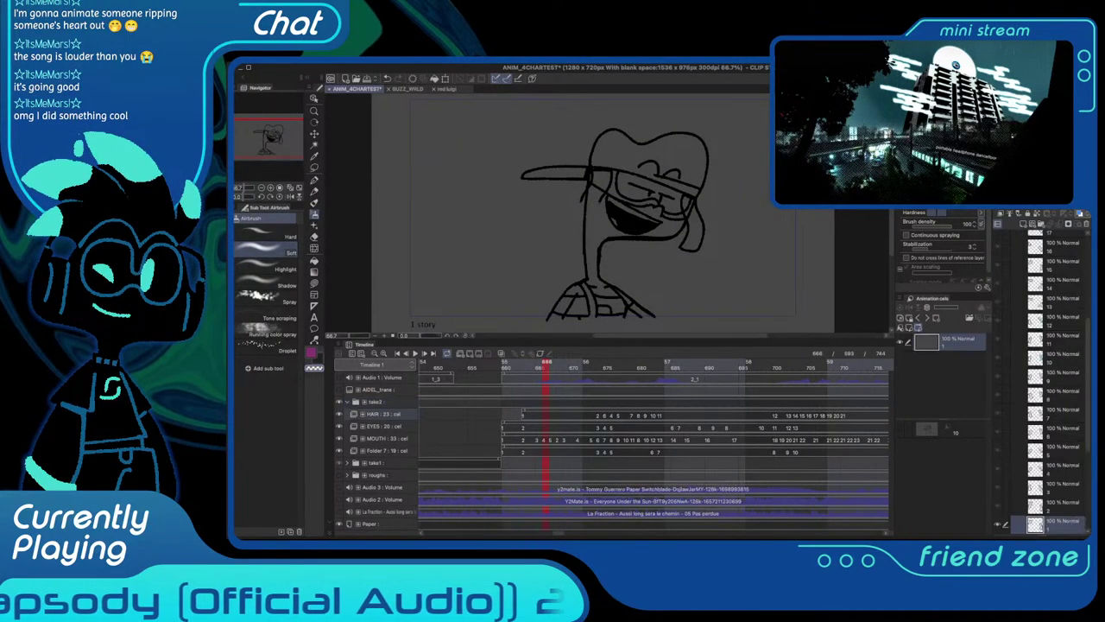
key(Delete)
key(ctrl+z)
key(p)
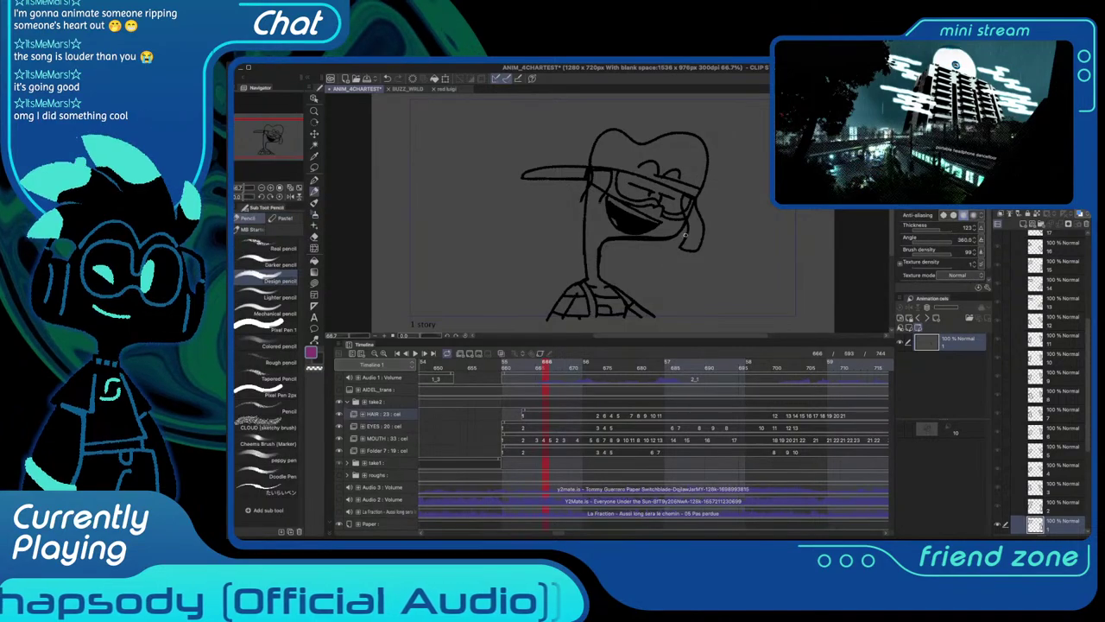
Play take2 from frame 666 to 714 and step back through its frames to 663 to examine the hair movement
key(space)
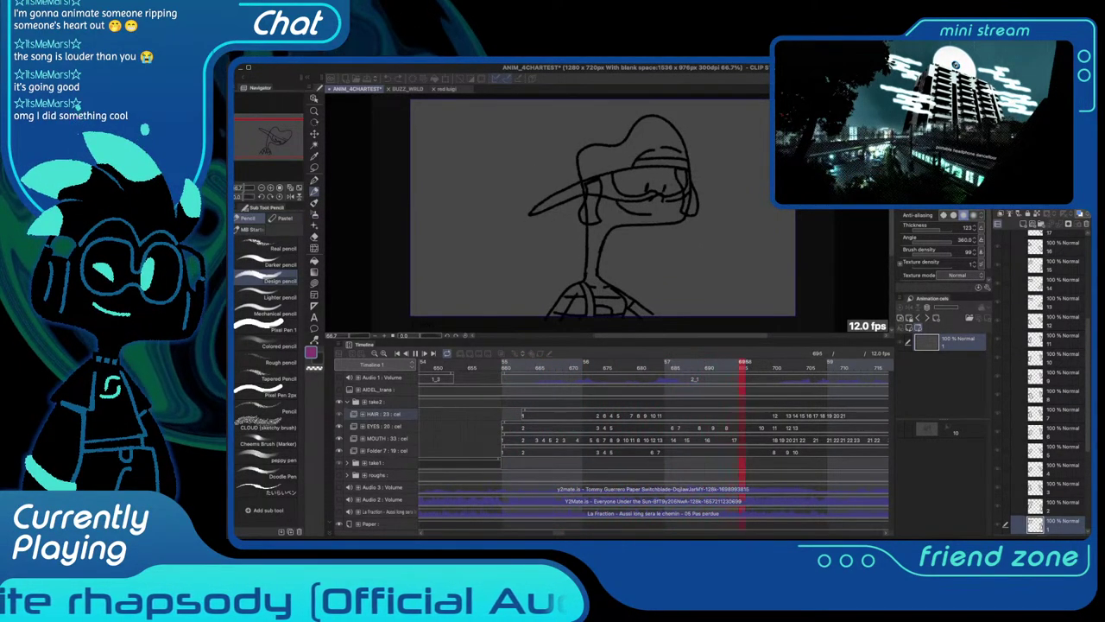
key(space)
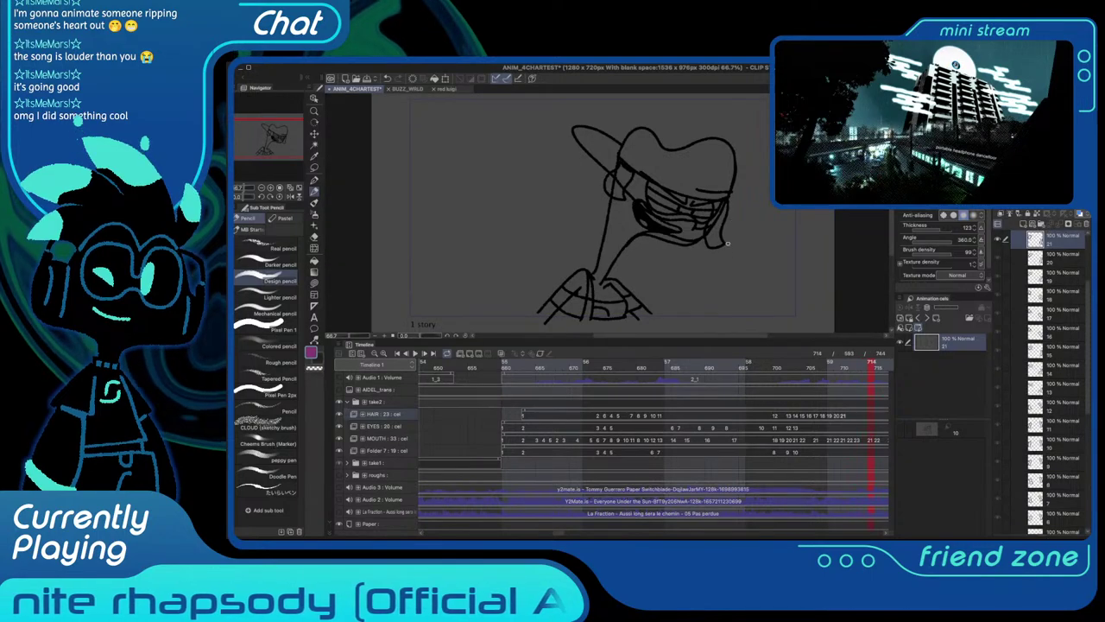
drag(817, 364, 784, 364)
key(Left)
key(Left)
key(Left)
key(Left)
key(Left)
key(Left)
key(Left)
key(Left)
key(Left)
key(Left)
key(Left)
key(Left)
key(Left)
key(Left)
key(Left)
key(Left)
key(Left)
key(Left)
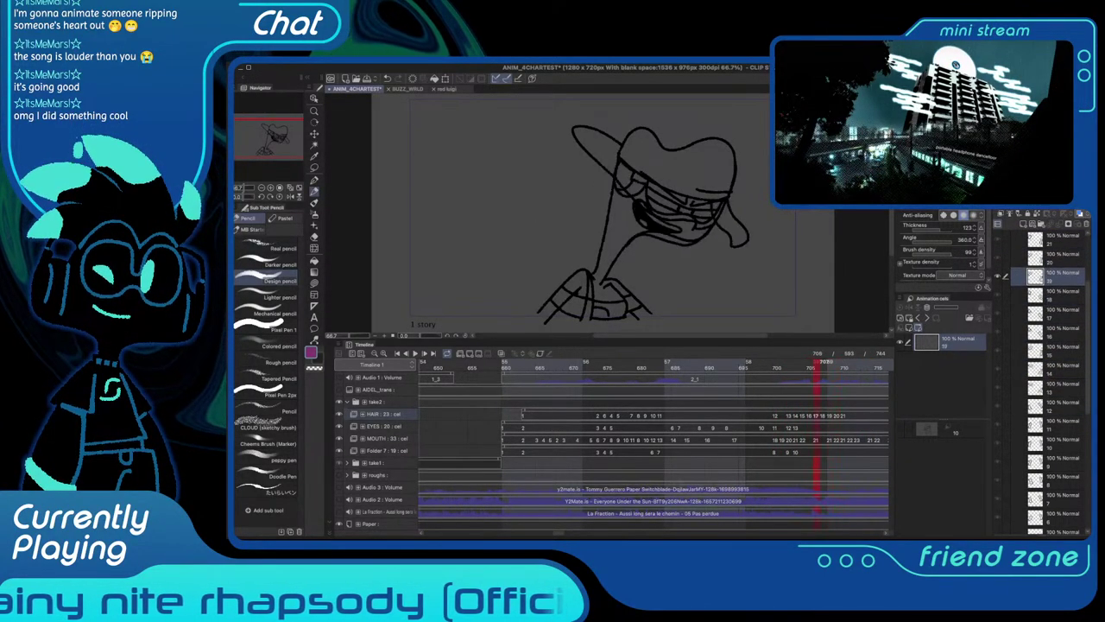
key(Left)
key(Left)
key(Left)
key(Left)
key(Left)
key(Left)
key(Left)
key(Left)
key(Left)
key(Left)
key(Left)
key(Left)
key(Left)
key(Left)
key(Left)
key(Left)
key(Left)
key(Left)
key(Left)
key(Left)
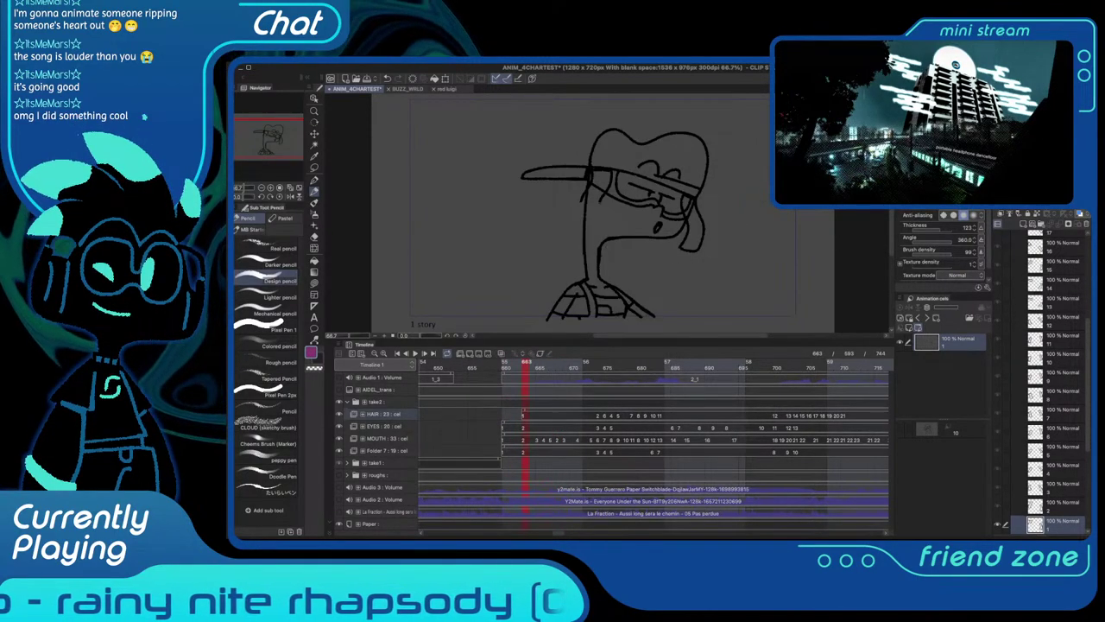
Collapse take2's HAIR folder in the layer list and fade the MOUTH and Folder 7 folders to about 19% opacity
click(384, 427)
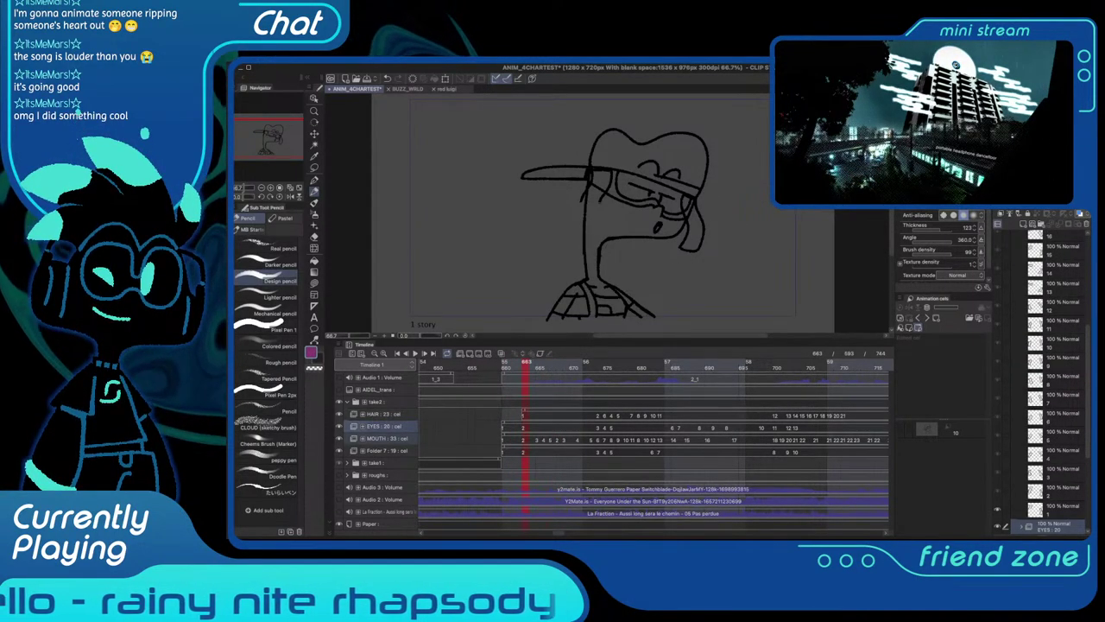
scroll(1047, 380, up, 6)
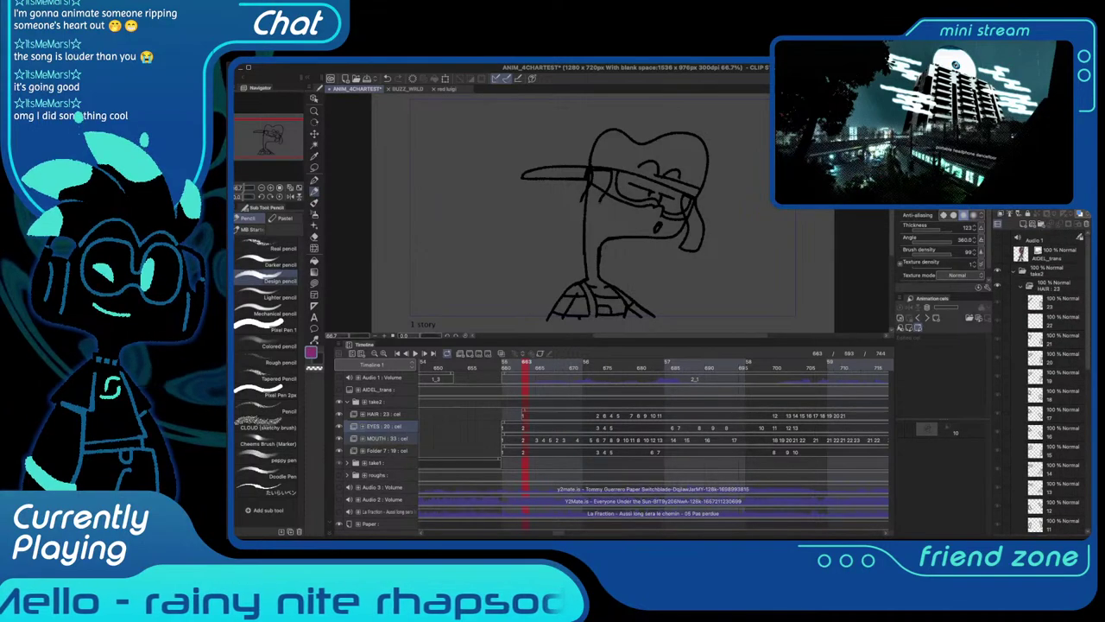
click(1052, 286)
click(1020, 286)
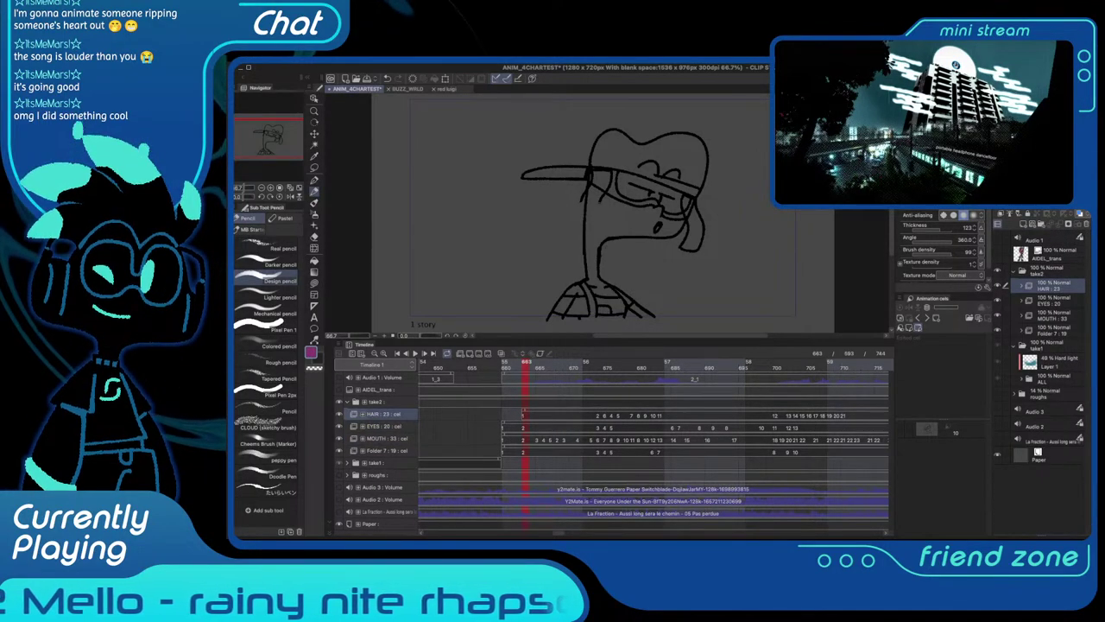
click(1053, 316)
shift+click(1054, 330)
click(1054, 203)
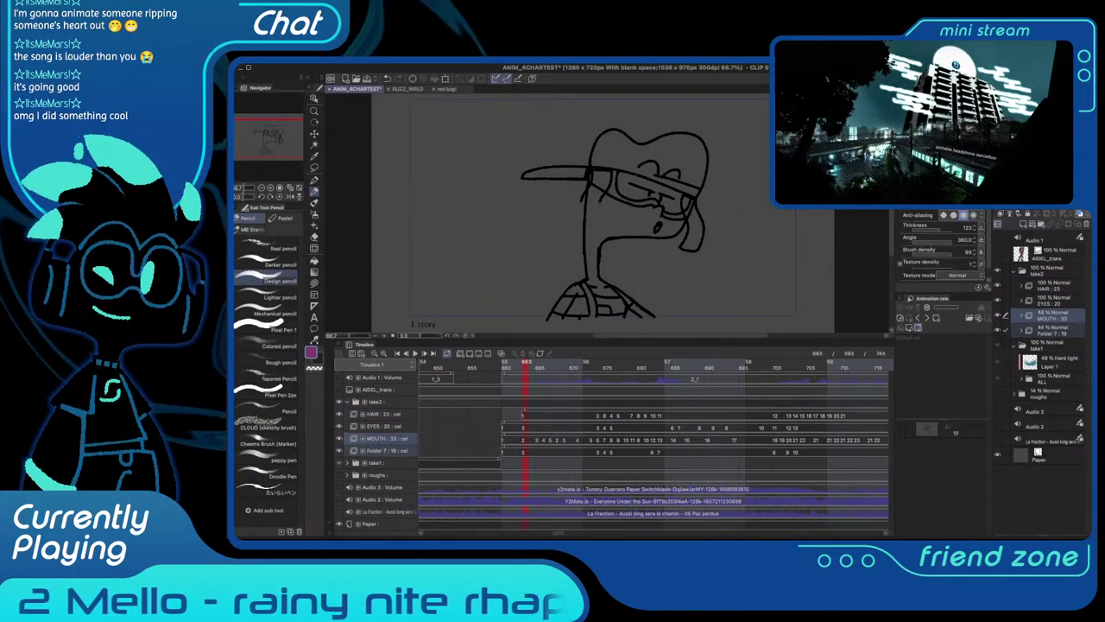
drag(1051, 204, 1044, 203)
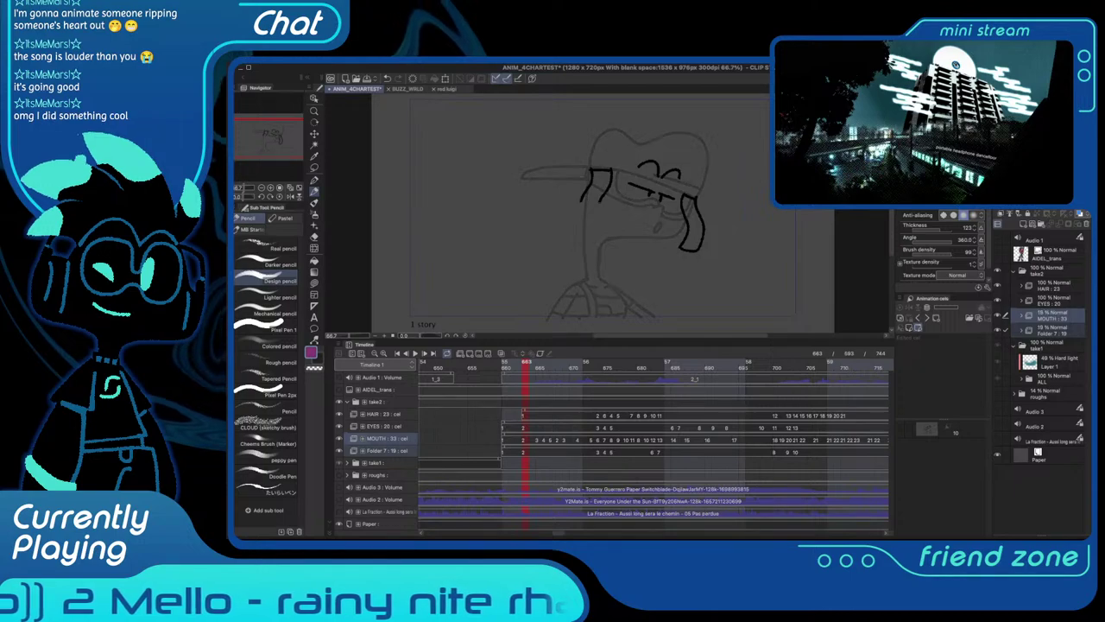
Set the opacity of take2's EYES, MOUTH and Folder 7 folders to 30%
click(1053, 286)
click(1054, 316)
click(1054, 302)
shift+click(1054, 330)
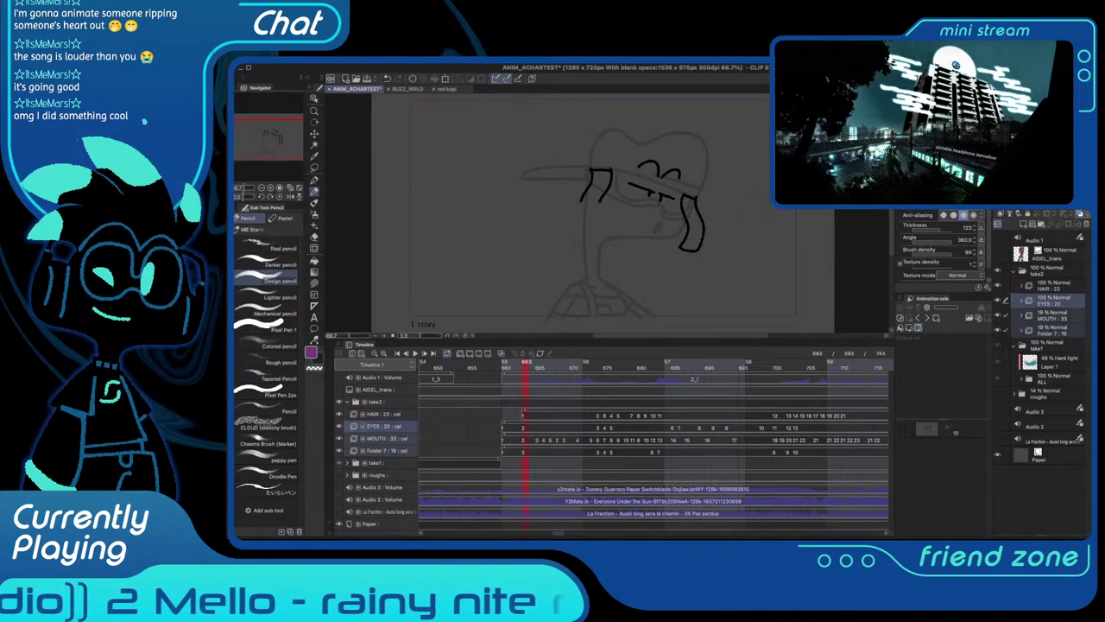
click(1051, 204)
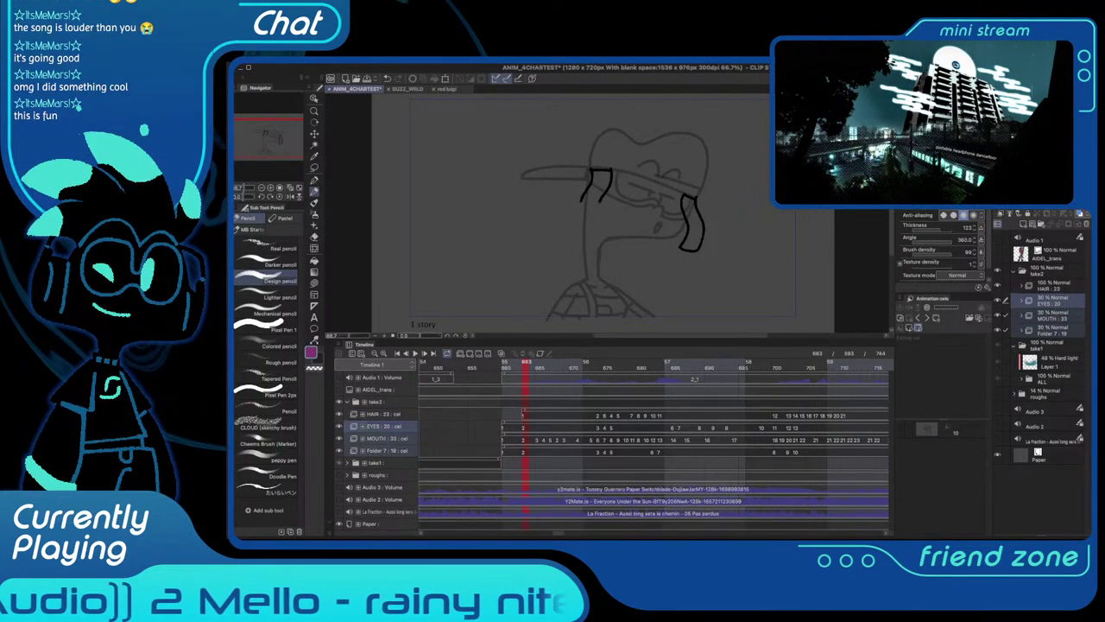
On HAIR cel 1 at frame 663, close the open lower end of the lock beside the cap brim with a black Textured pen
scroll(612, 177, up, 2)
ctrl+shift+click(611, 173)
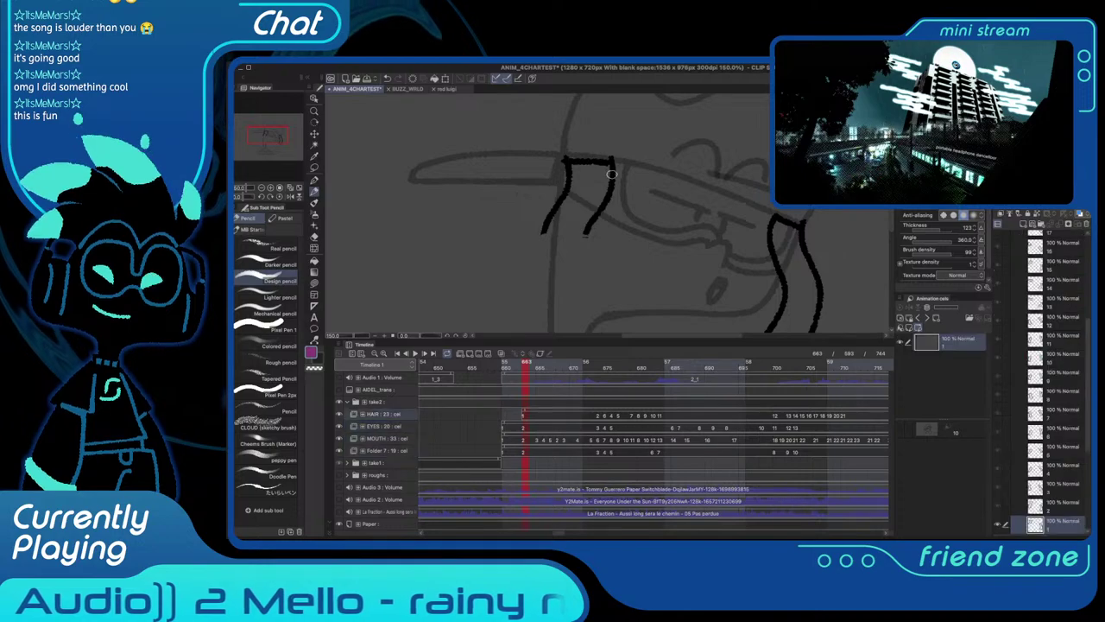
alt+click(611, 172)
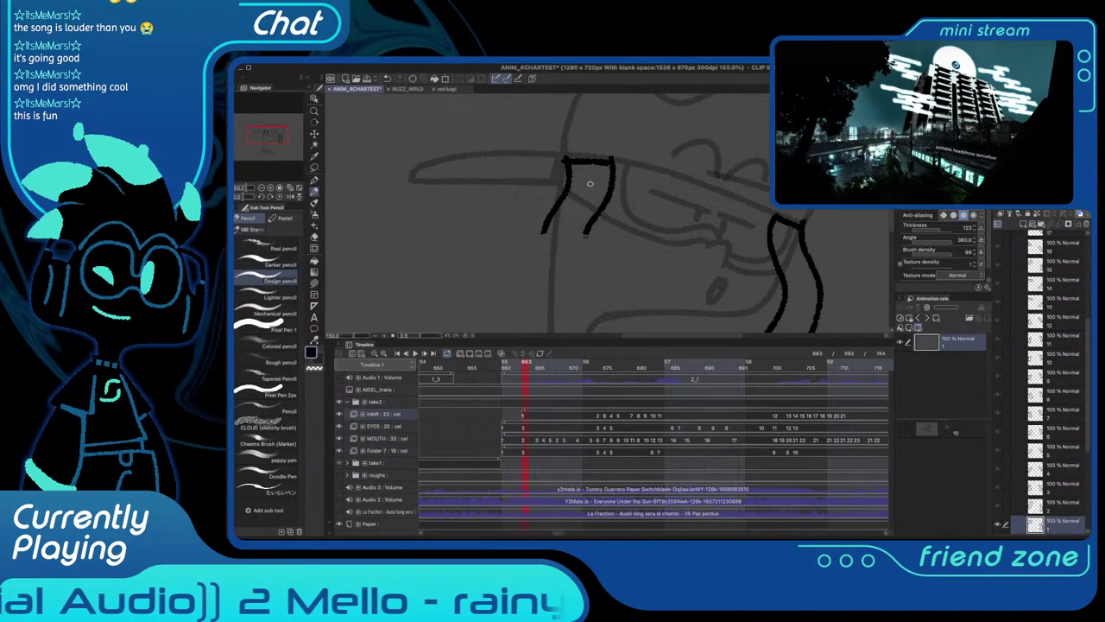
key(p)
drag(588, 182, 595, 182)
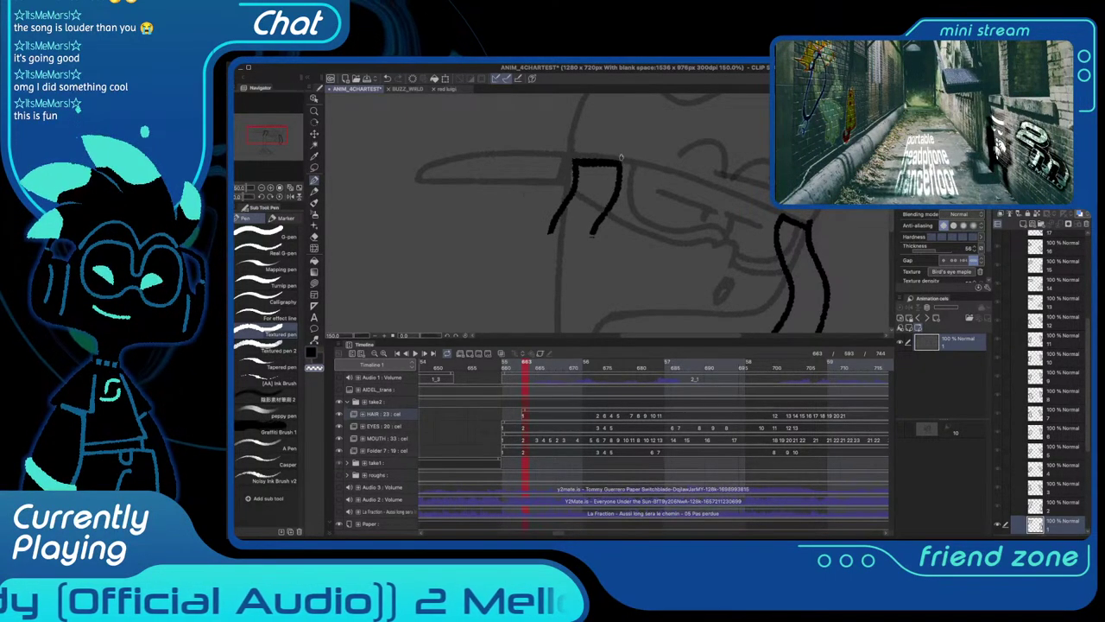
drag(592, 236, 551, 235)
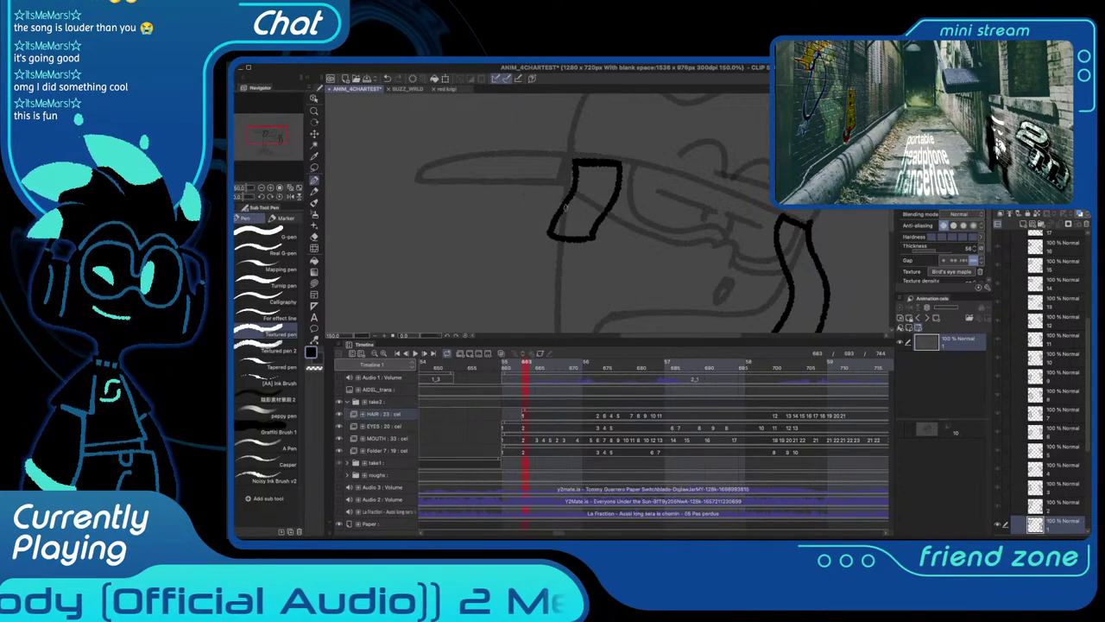
Compare HAIR cel 1 with cel 23 and play take2 from frame 663 to 684
key(Left)
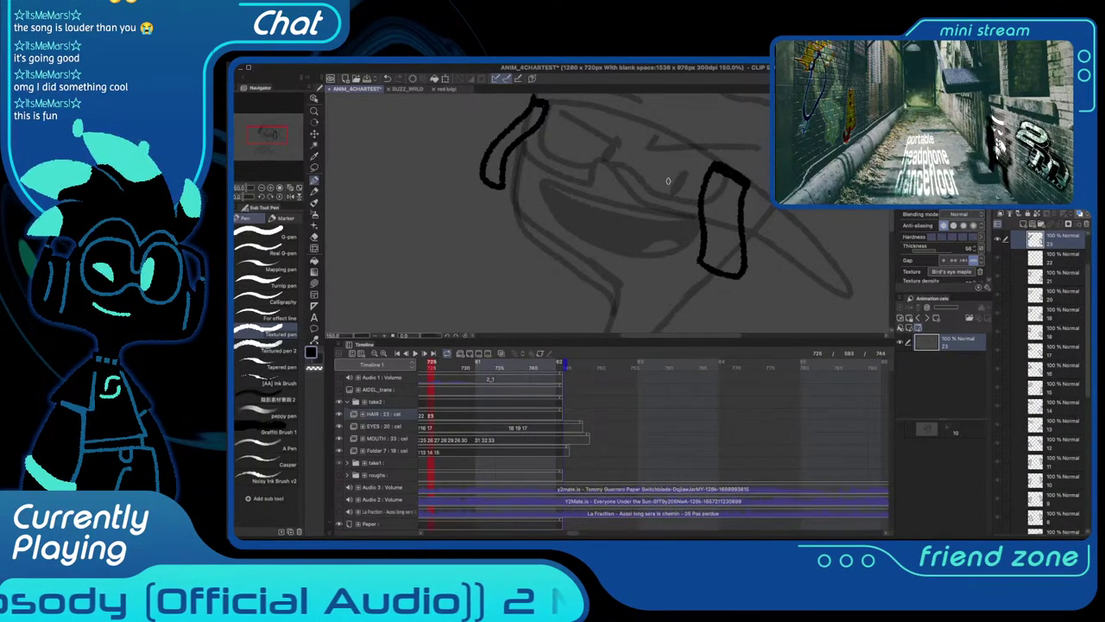
key(Right)
key(super+0)
key(space)
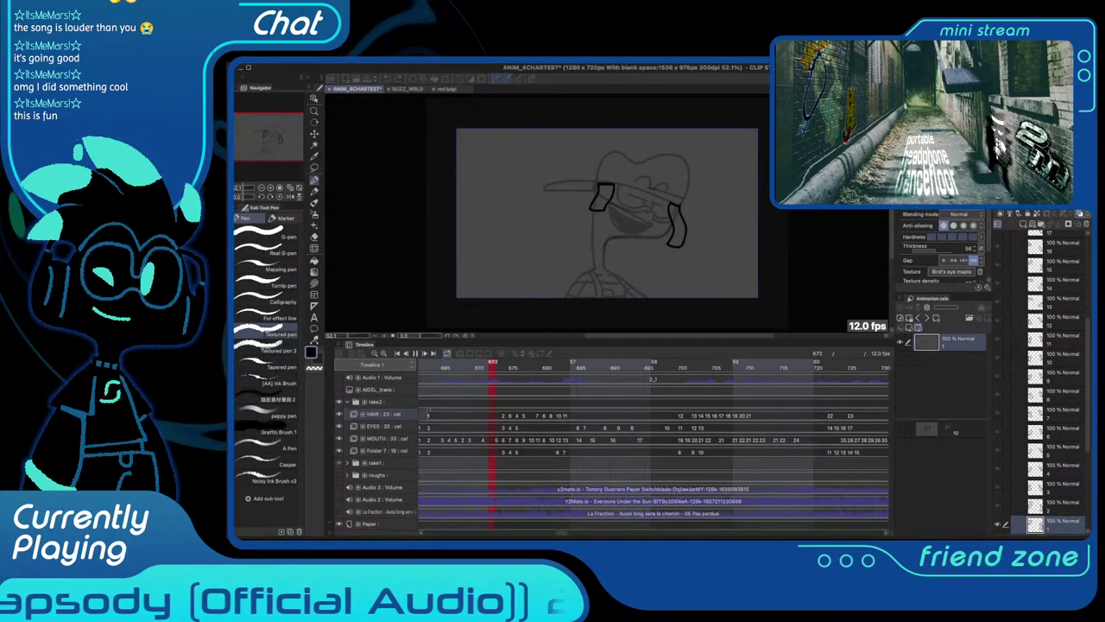
key(space)
scroll(602, 205, up, 4)
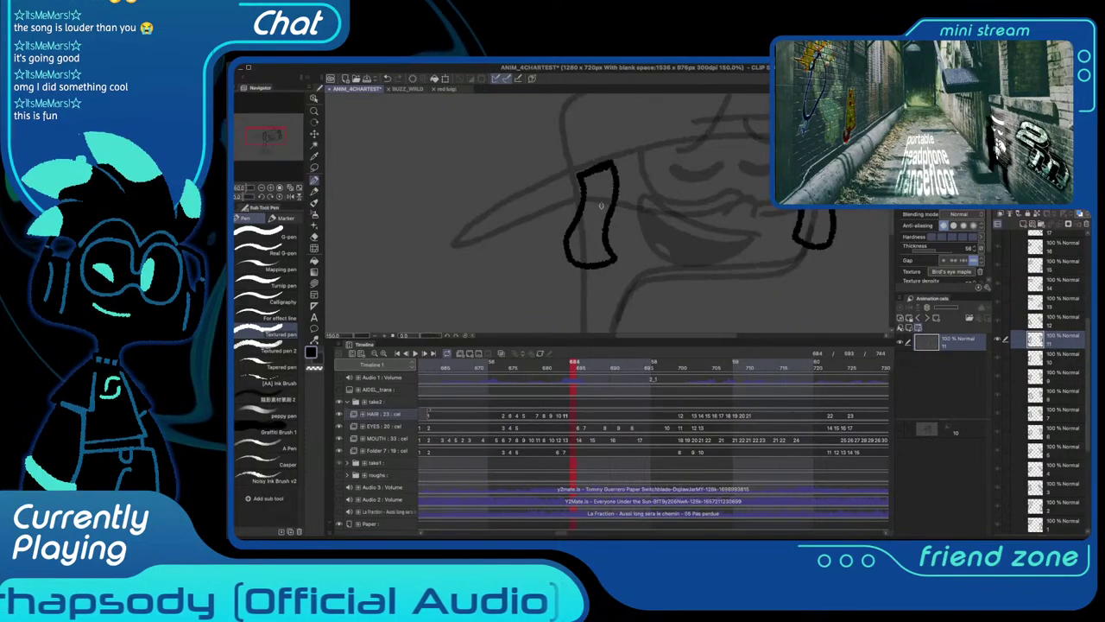
Step back through the HAIR cels from frame 684 to cel 1, and replay take2 through to frame 739 to examine the locks
key(Left)
key(Left)
key(Left)
key(Left)
key(Left)
key(Left)
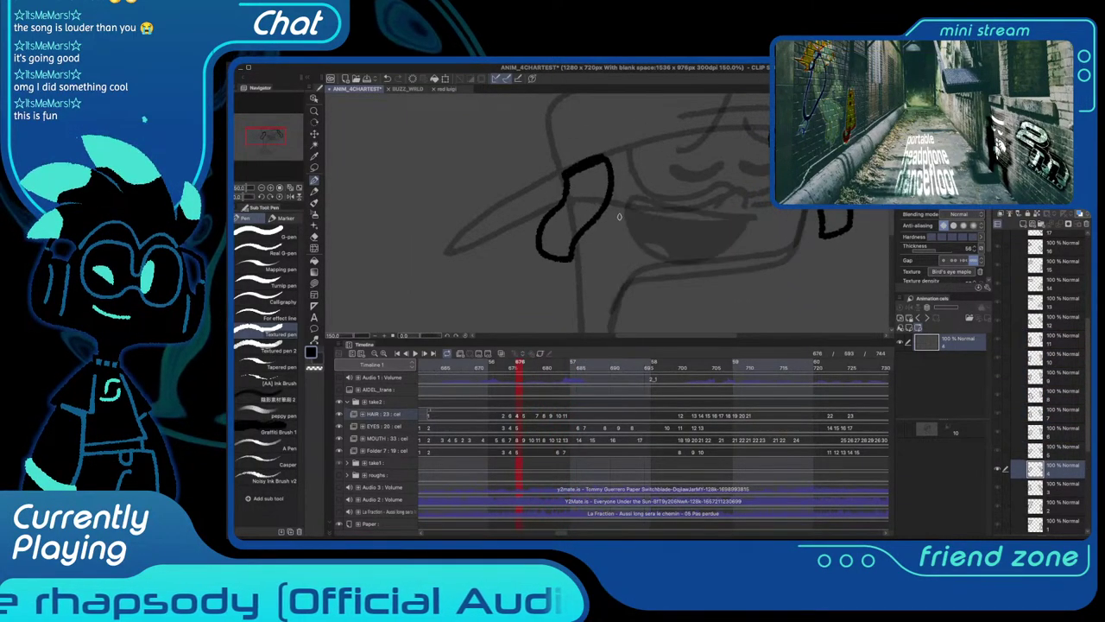
key(Left)
key(Left)
key(Left)
key(Left)
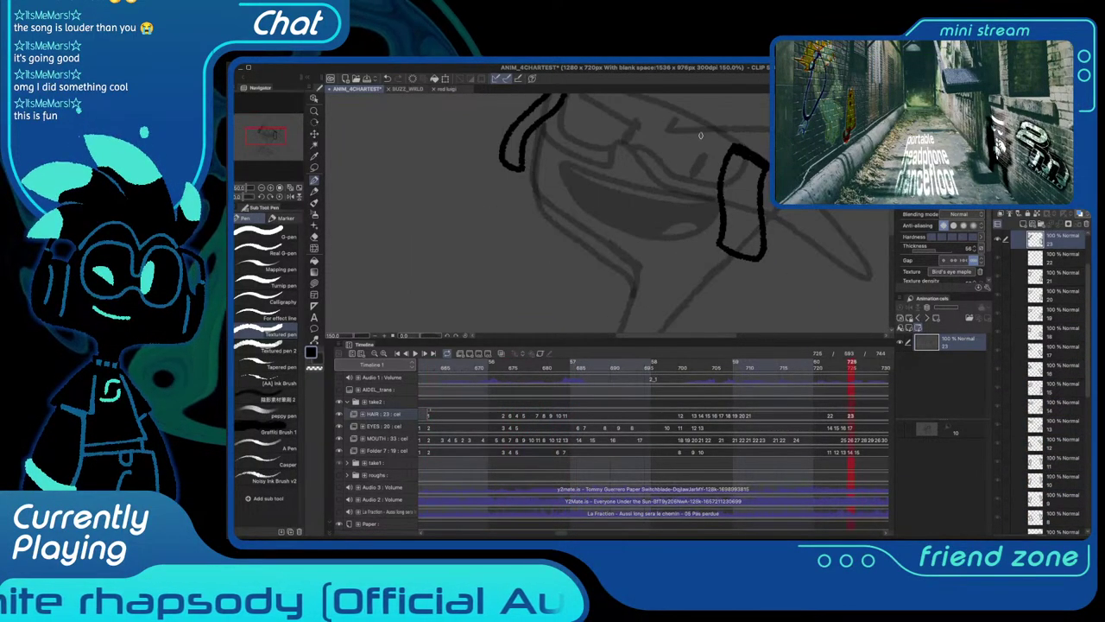
scroll(700, 135, down, 4)
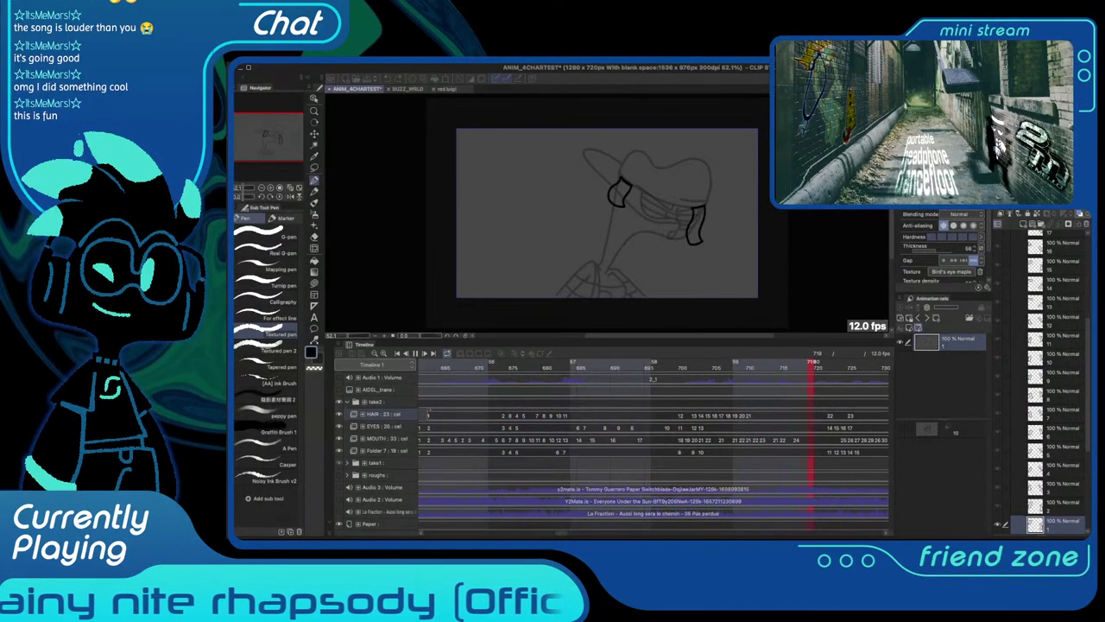
key(space)
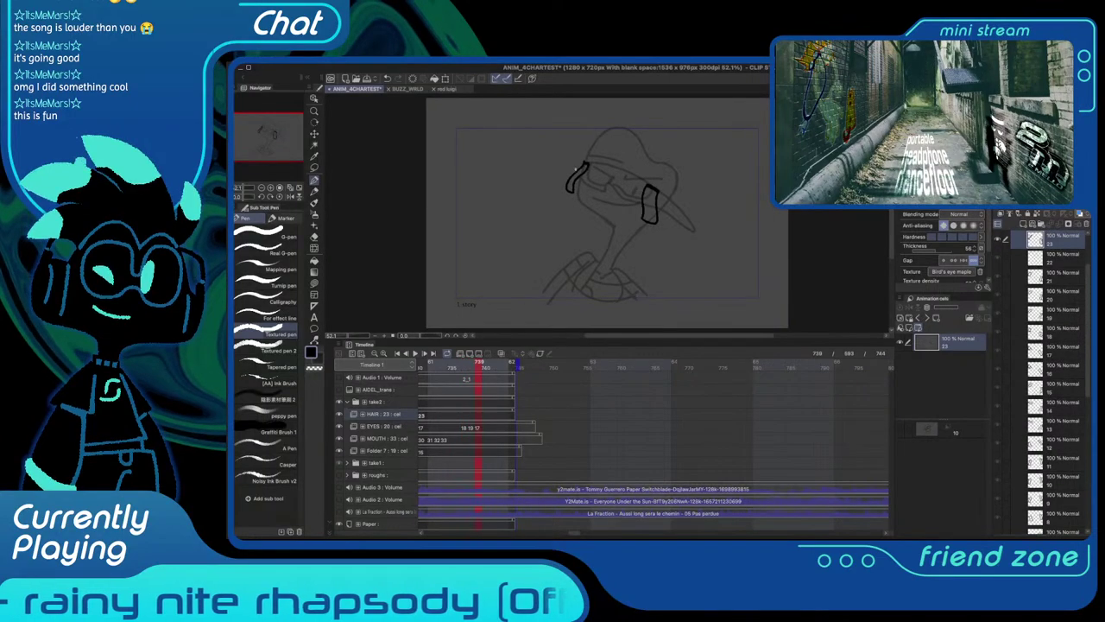
Shorten the left hair lock on HAIR cel 23 by erasing its lower end
scroll(576, 171, up, 3)
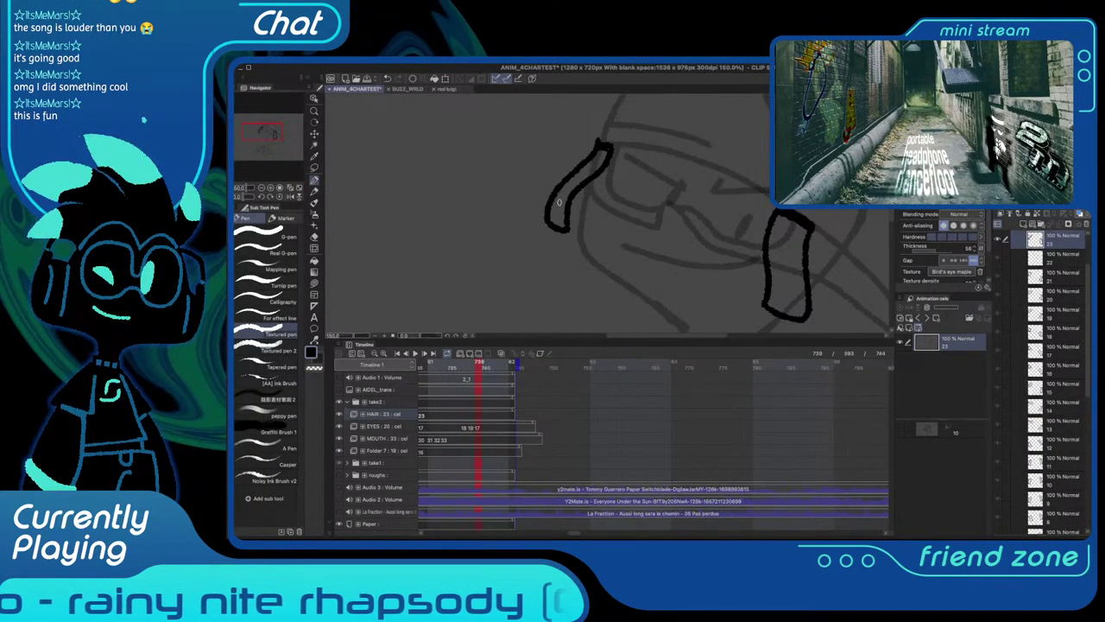
key(c)
mouse_move(553, 207)
mouse_down()
mouse_move(565, 229)
mouse_move(553, 226)
mouse_up()
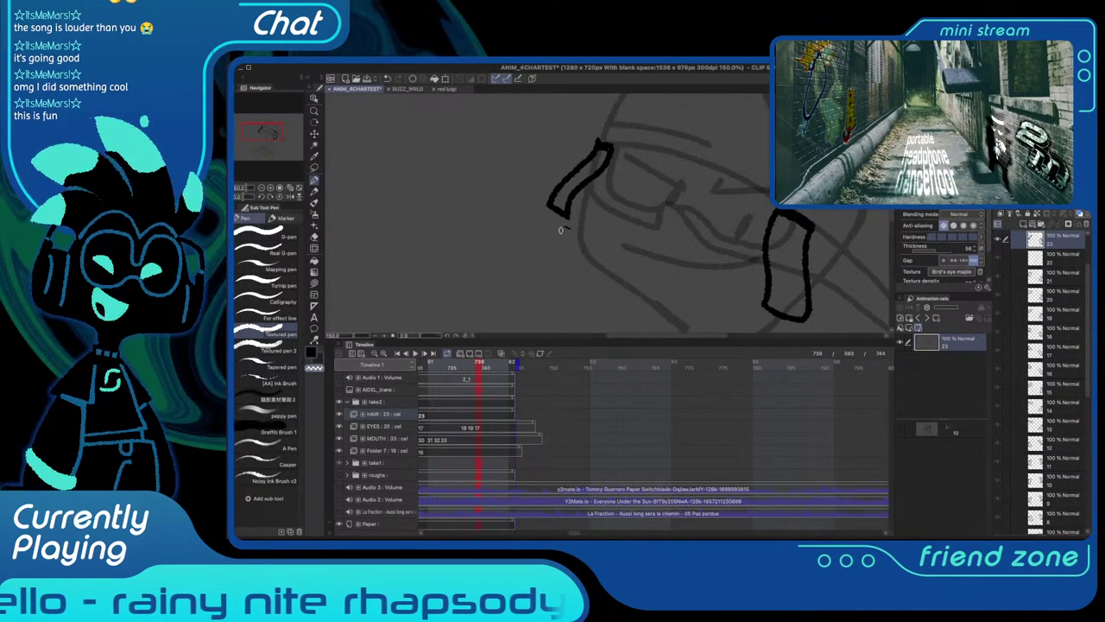
Play take2's ending to check the shortened lock, and return to HAIR cel 1 at frame 663
key(ctrl+0)
key(space)
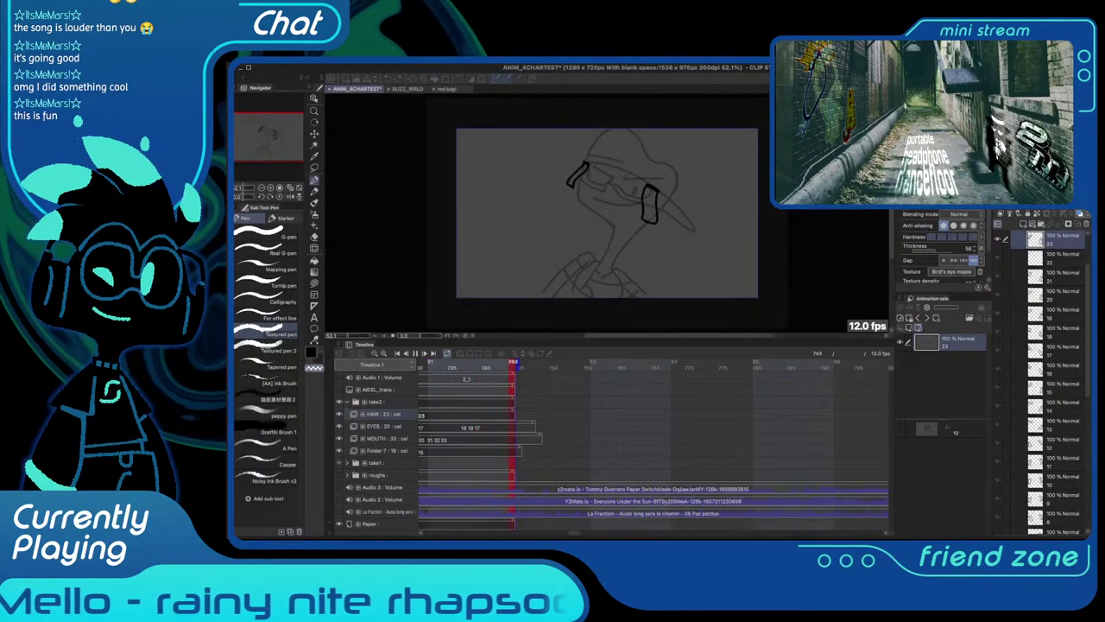
key(space)
scroll(654, 432, right, 8)
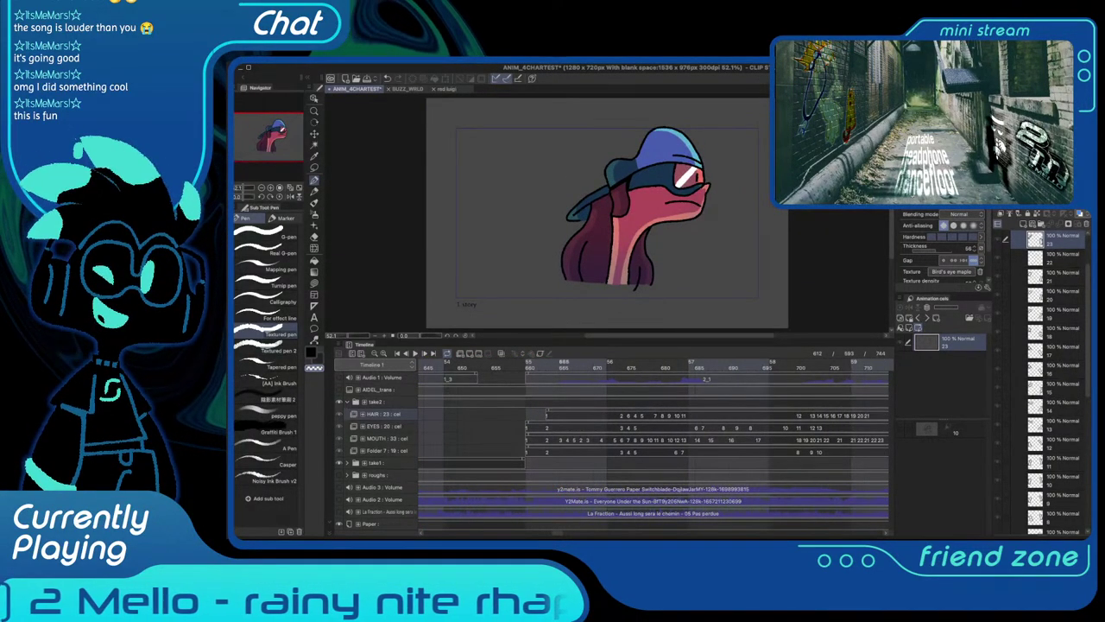
click(550, 415)
scroll(582, 240, up, 2)
drag(627, 187, 582, 239)
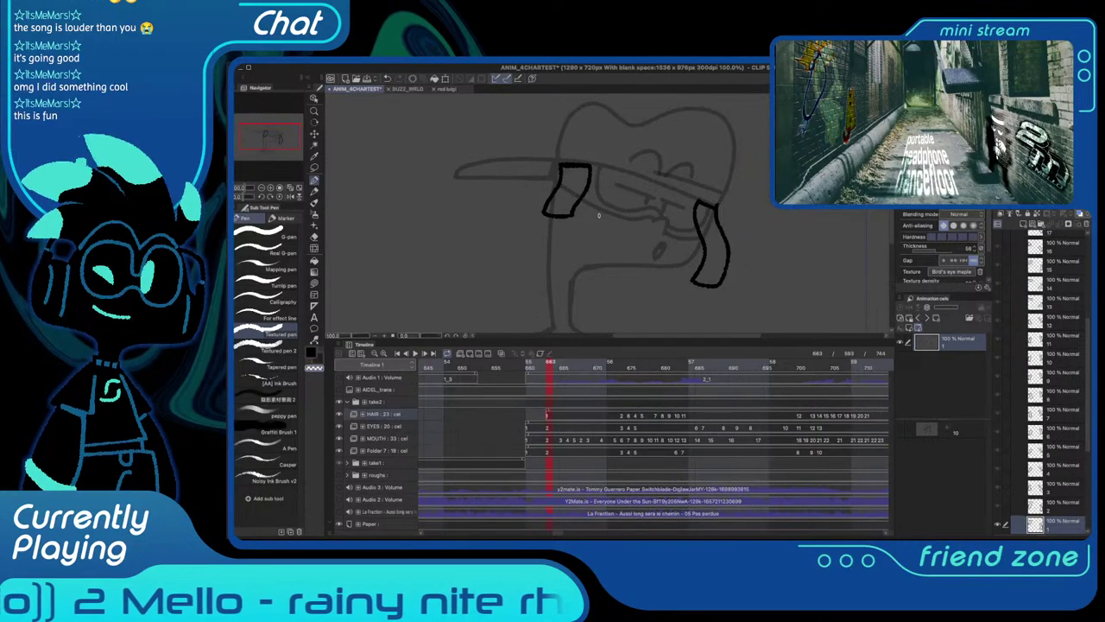
Enable onion skin and shorten the left lock on HAIR cel 2 at frame 674, closing its lower end to match cel 1
key(period)
scroll(572, 219, up, 1)
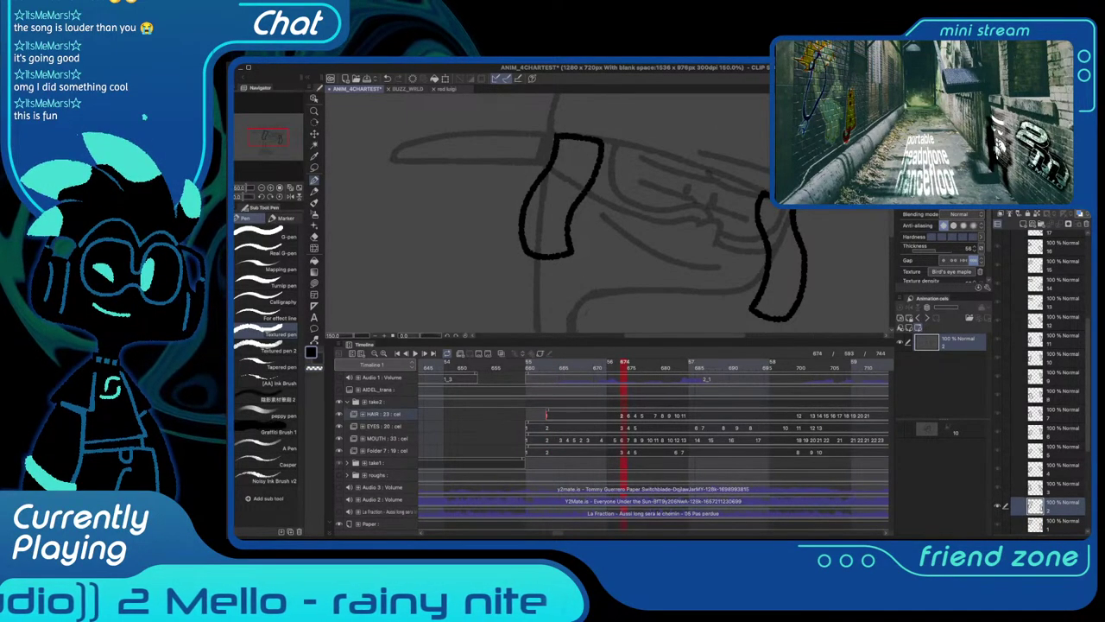
click(500, 353)
mouse_move(572, 219)
mouse_down()
mouse_move(586, 220)
mouse_move(555, 219)
mouse_up()
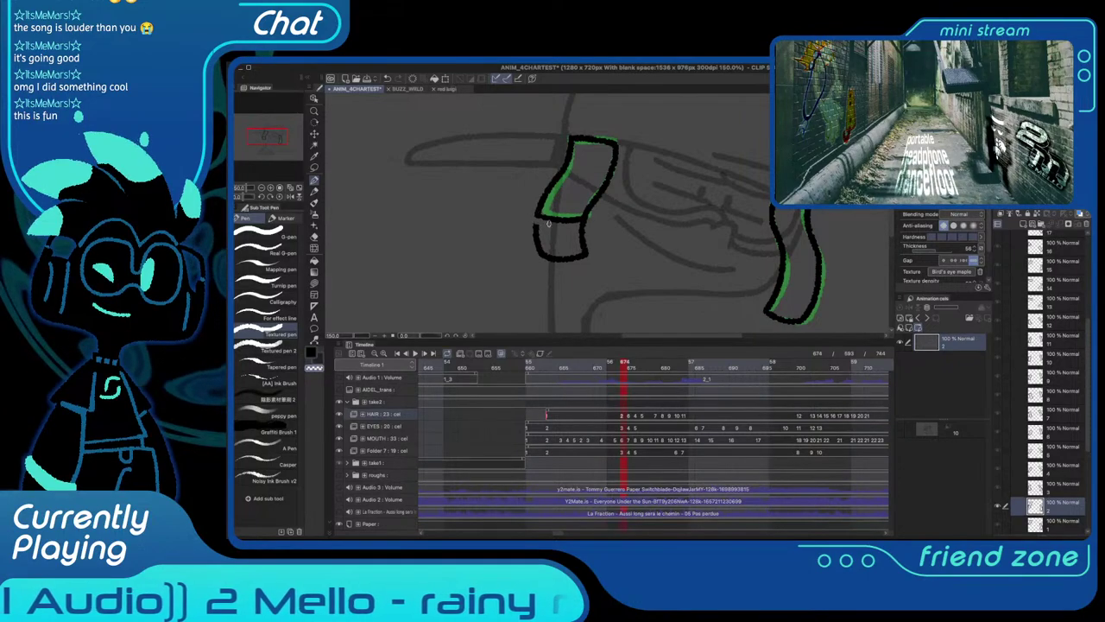
mouse_move(582, 225)
mouse_down()
mouse_move(585, 257)
mouse_move(538, 249)
mouse_up()
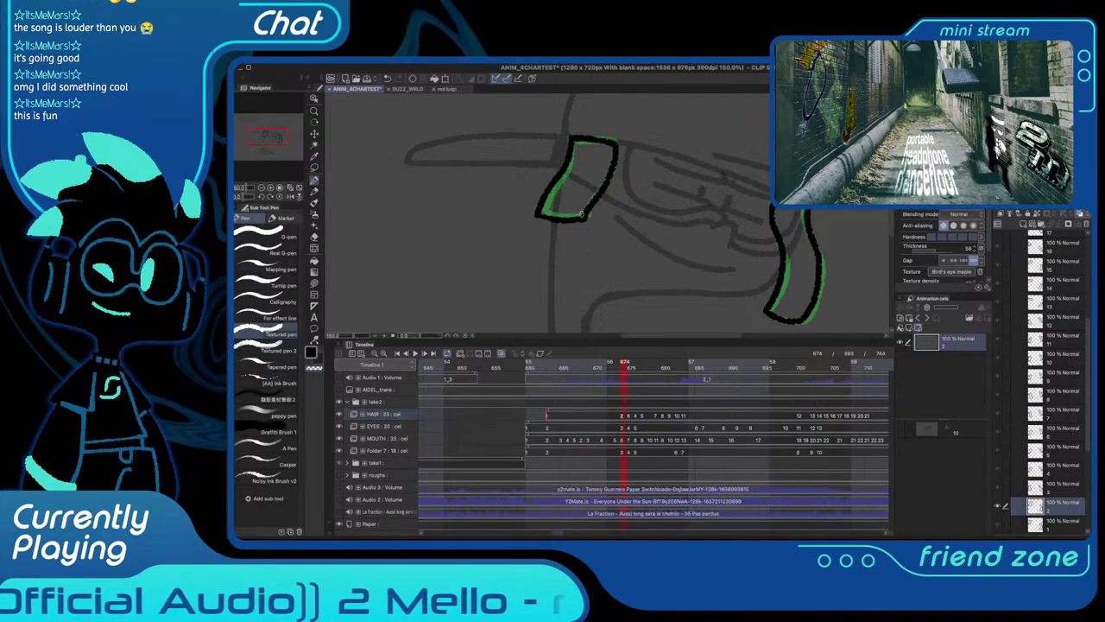
key(ctrl+z)
drag(543, 214, 587, 219)
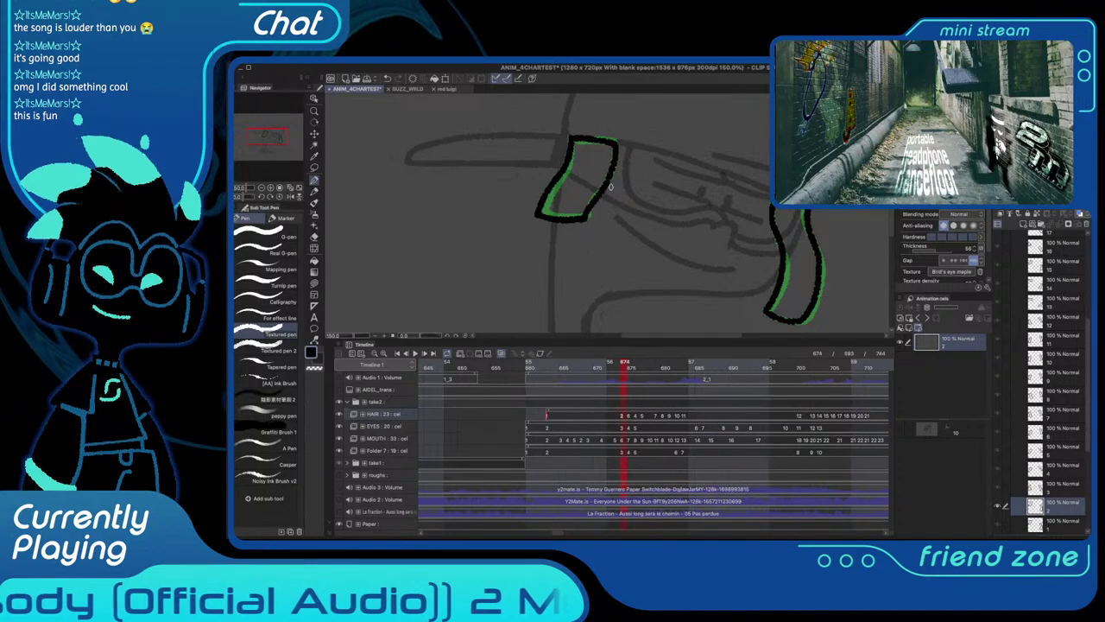
Compare HAIR cel 6 at frame 675 with cel 2 at frame 674 through the onion skin
key(Right)
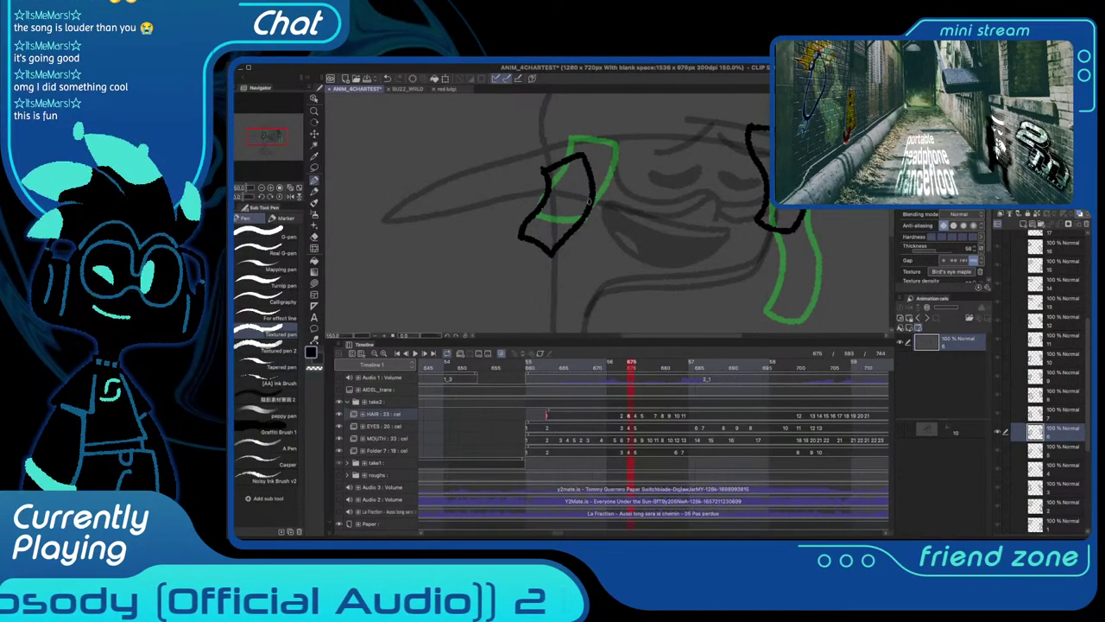
drag(612, 187, 580, 212)
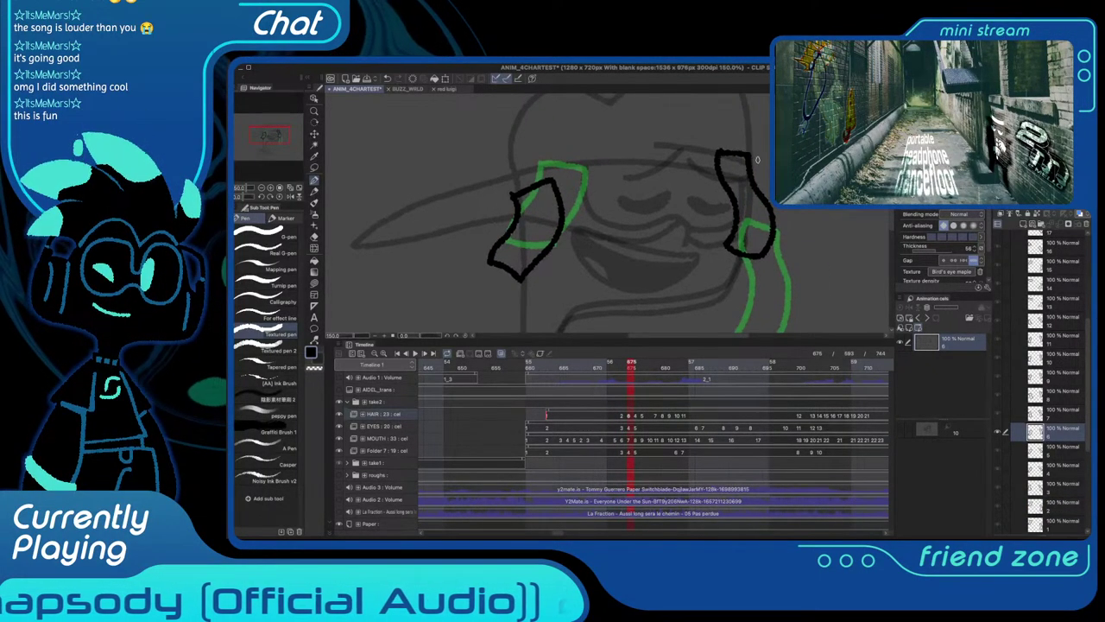
key(Left)
key(Right)
key(Right)
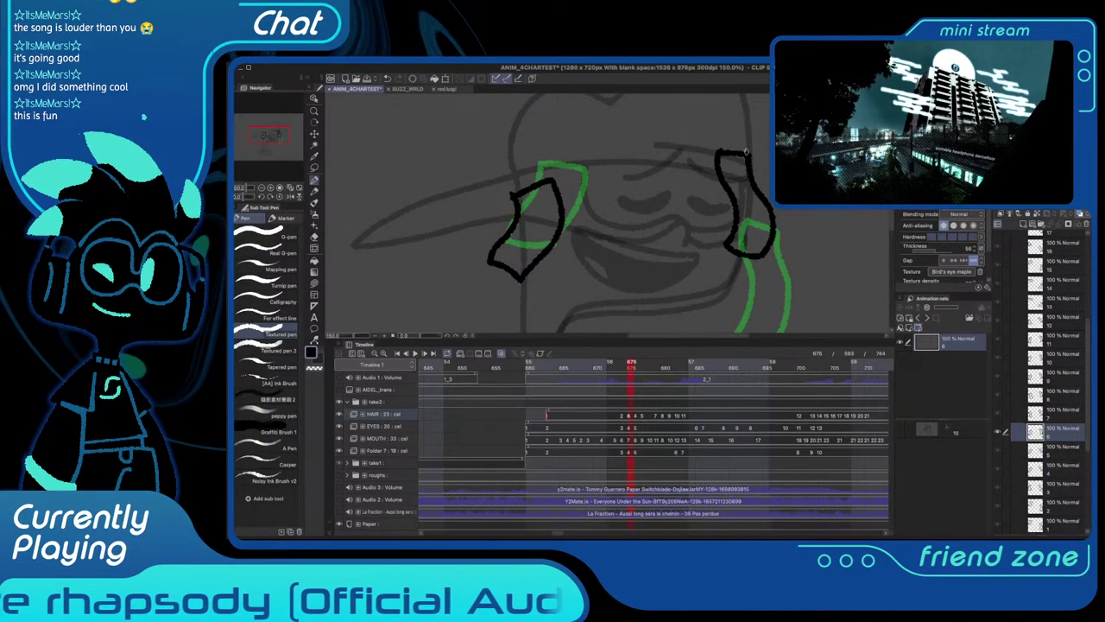
key(Left)
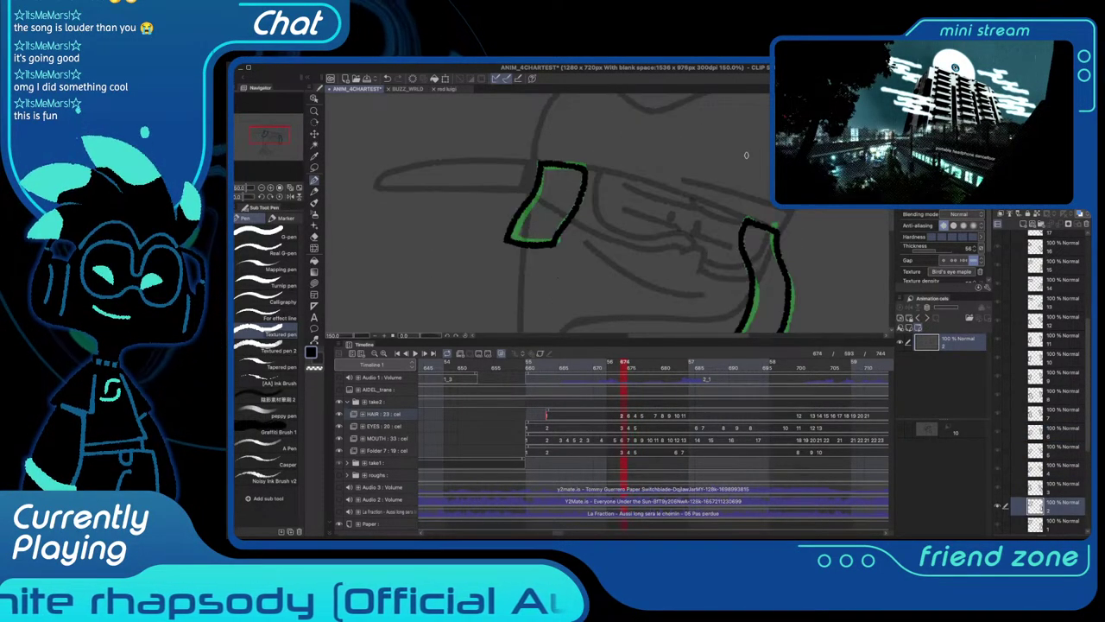
Play take2 from frame 674 and step back to frame 677 to examine how the hair locks swing
key(super+0)
key(space)
key(space)
key(Left)
key(Left)
key(Left)
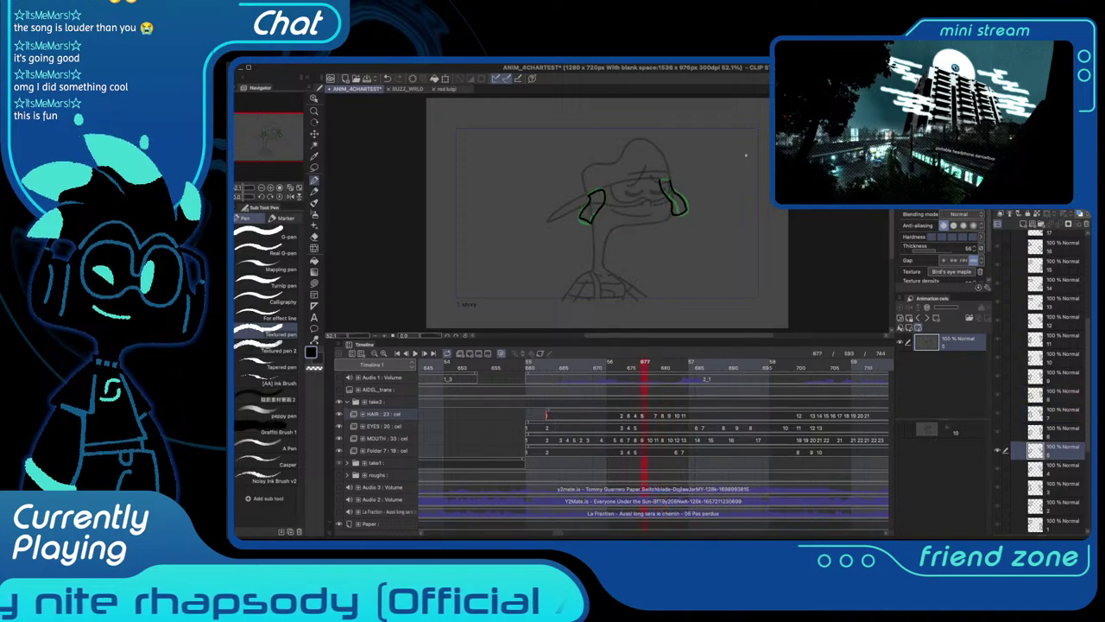
Clear the hair drawing on HAIR cel 6 at frame 675, leaving the cel empty for a redraw
key(Left)
key(Left)
key(ctrl+alt+0)
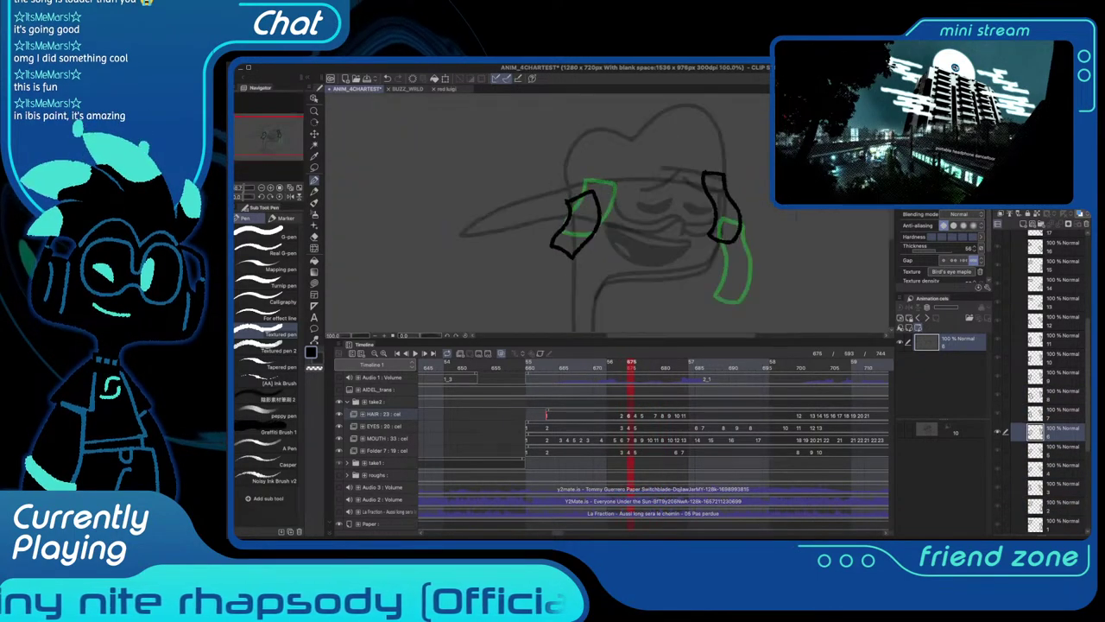
key(Delete)
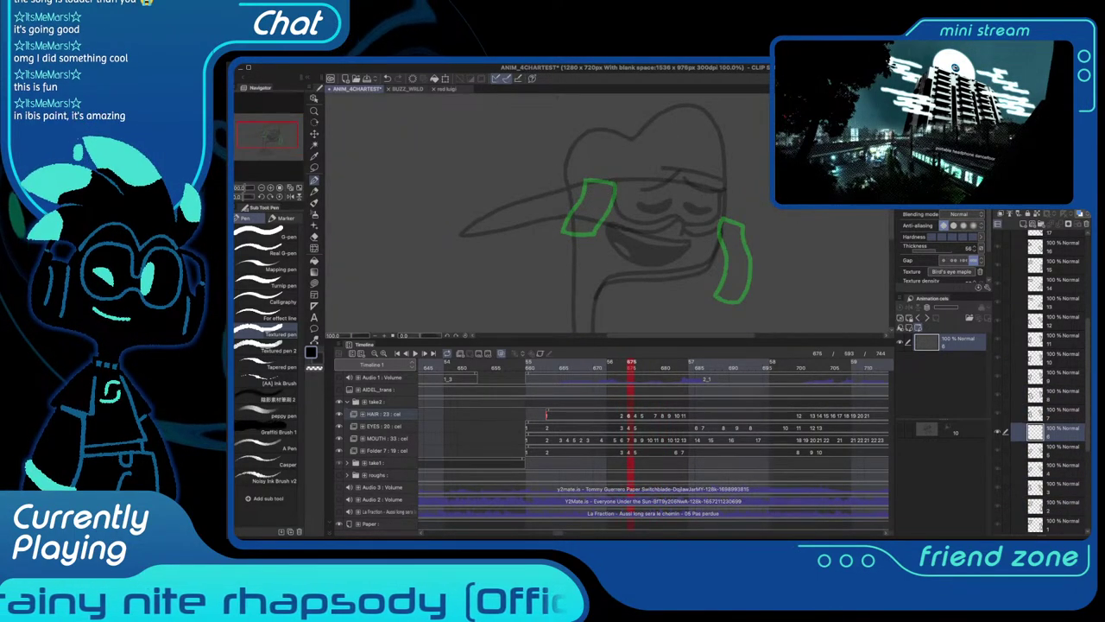
key(super+plus)
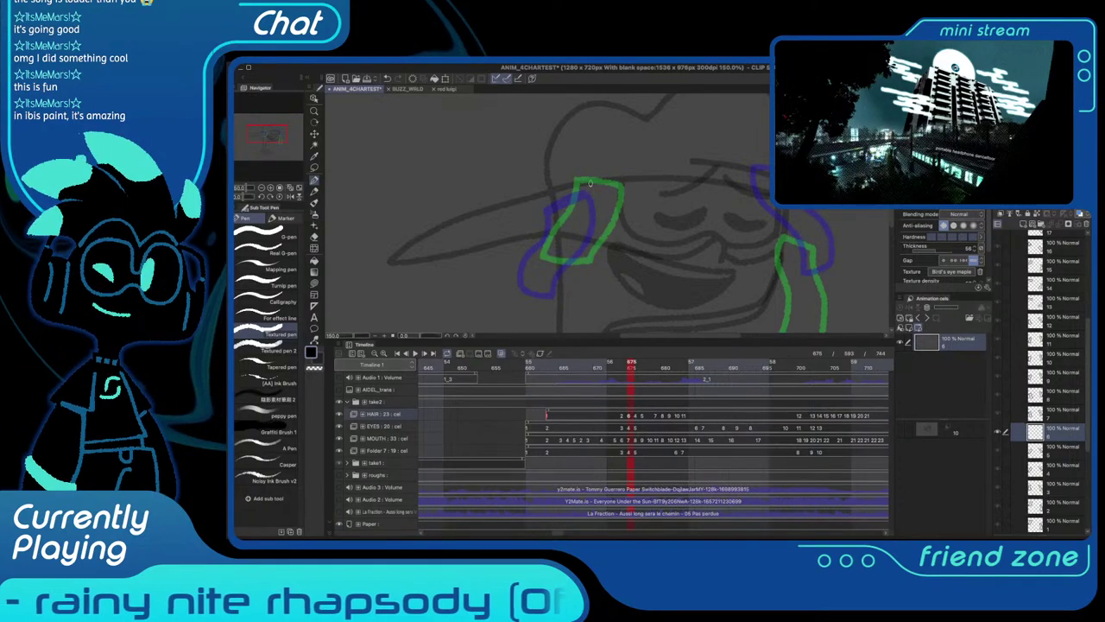
Draw the left lock on HAIR cel 6 at frame 675 as a closed outline between the onion-skin locks
mouse_move(592, 186)
mouse_down()
mouse_move(576, 270)
mouse_move(551, 278)
mouse_move(537, 248)
mouse_move(553, 191)
mouse_up()
scroll(641, 157, right, 1)
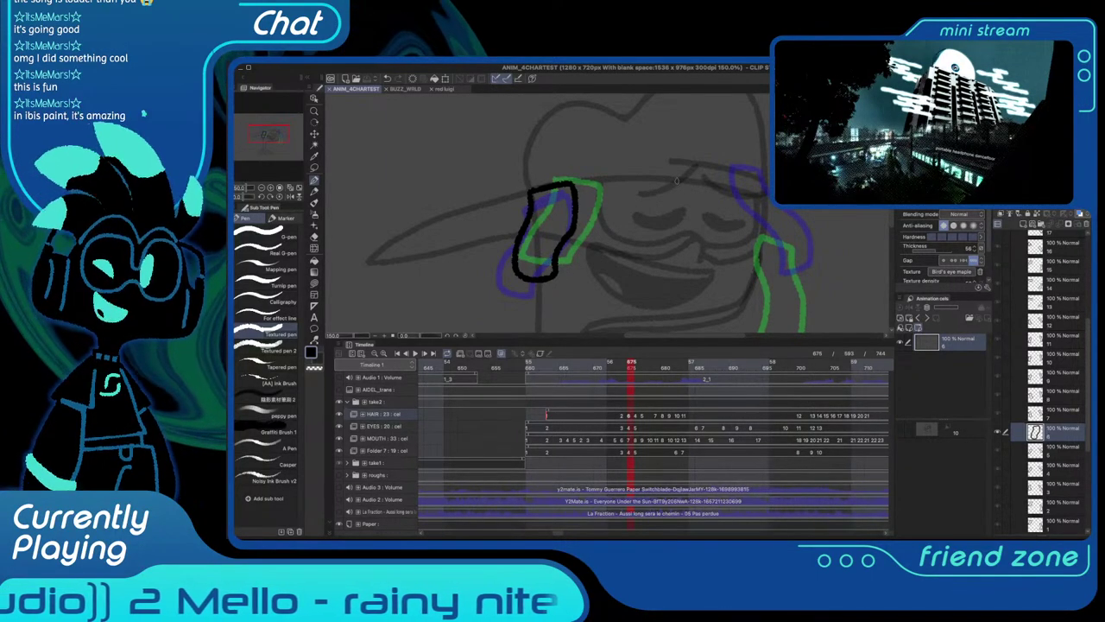
Try several strokes for the edges of the right lock on HAIR cel 6 at frame 675
scroll(696, 230, right, 8)
mouse_move(558, 189)
mouse_down()
mouse_move(588, 200)
mouse_move(550, 188)
mouse_move(549, 215)
mouse_up()
key(super+z)
key(ctrl+z)
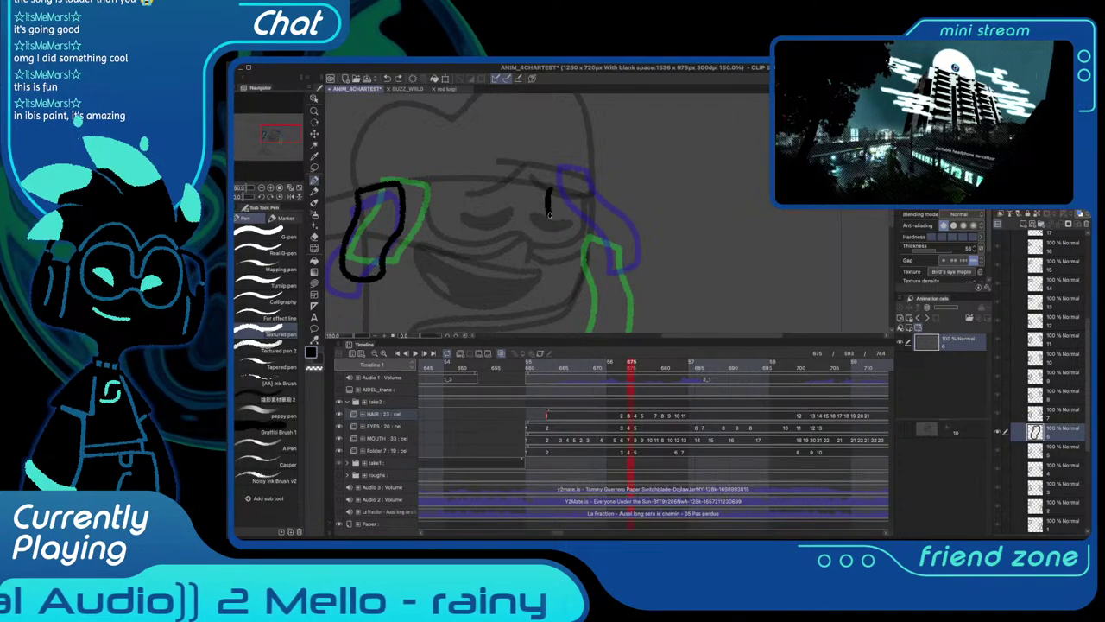
drag(574, 268, 576, 271)
key(super+z)
mouse_move(556, 201)
mouse_down()
mouse_move(565, 183)
mouse_move(559, 202)
mouse_move(579, 248)
mouse_up()
key(super+z)
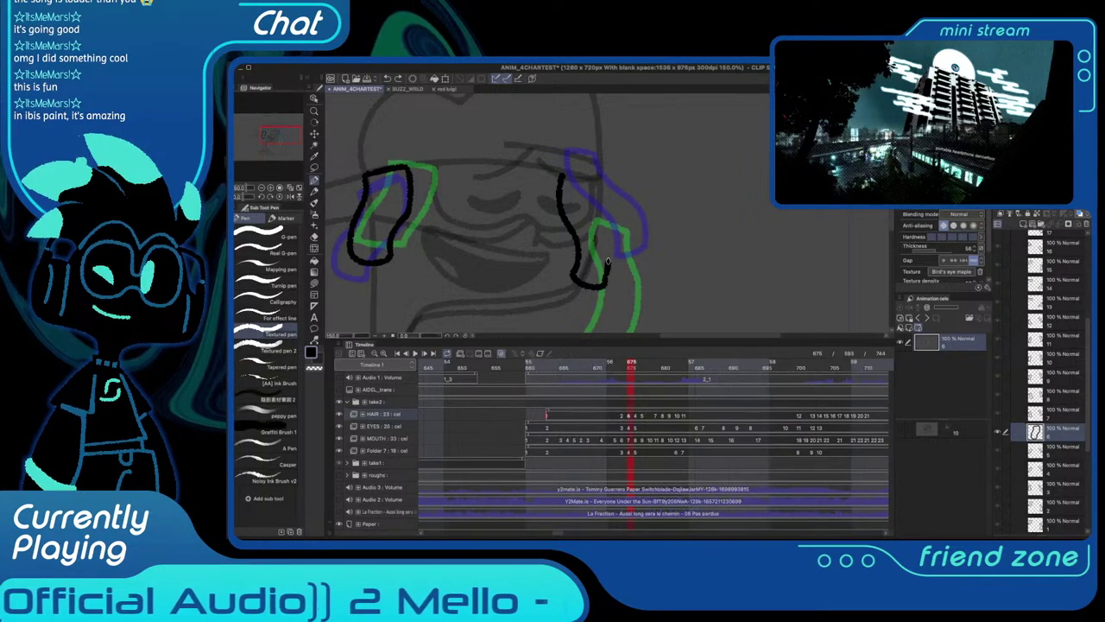
key(ctrl+z)
drag(595, 181, 613, 272)
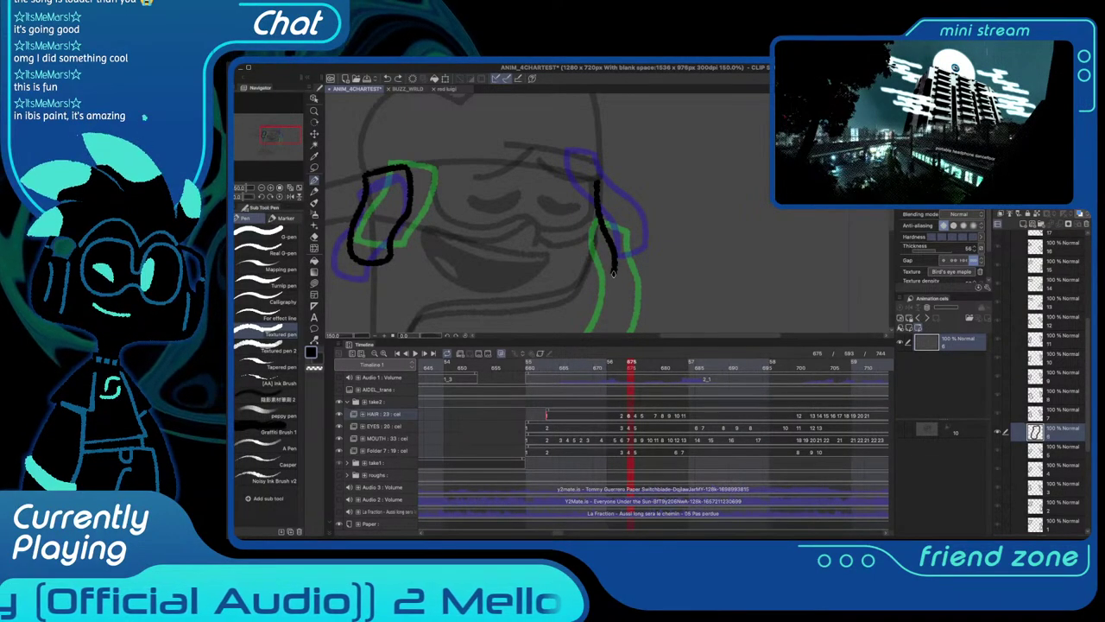
Compare the locks on the neighbouring HAIR cels by stepping through frames 674 to 677
key(Left)
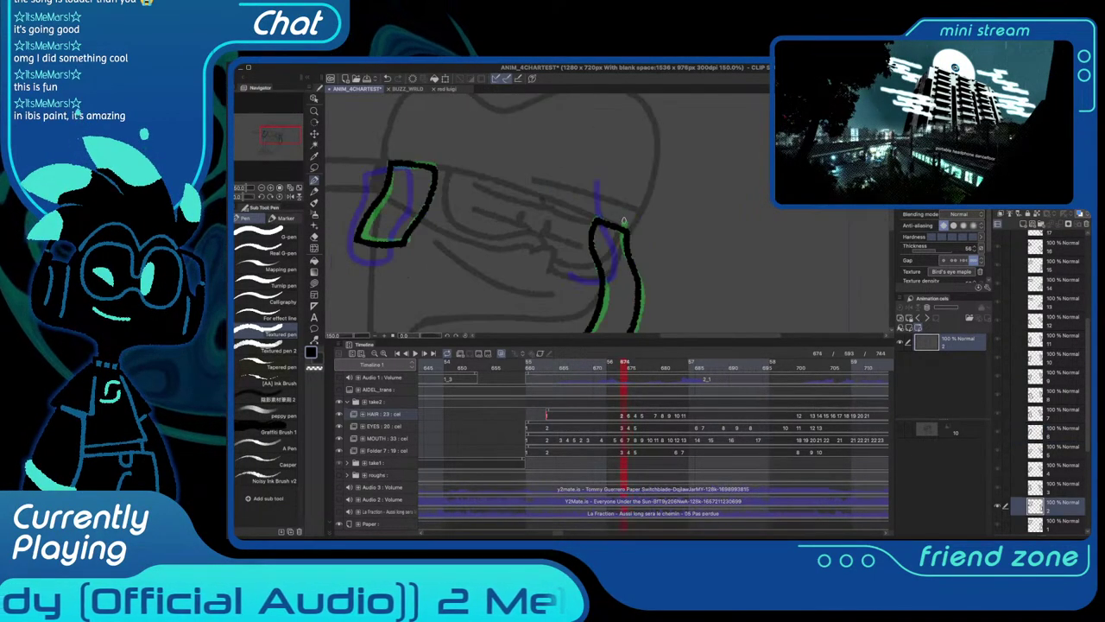
drag(626, 221, 636, 171)
scroll(637, 176, down, 1)
key(Right)
key(Right)
key(Right)
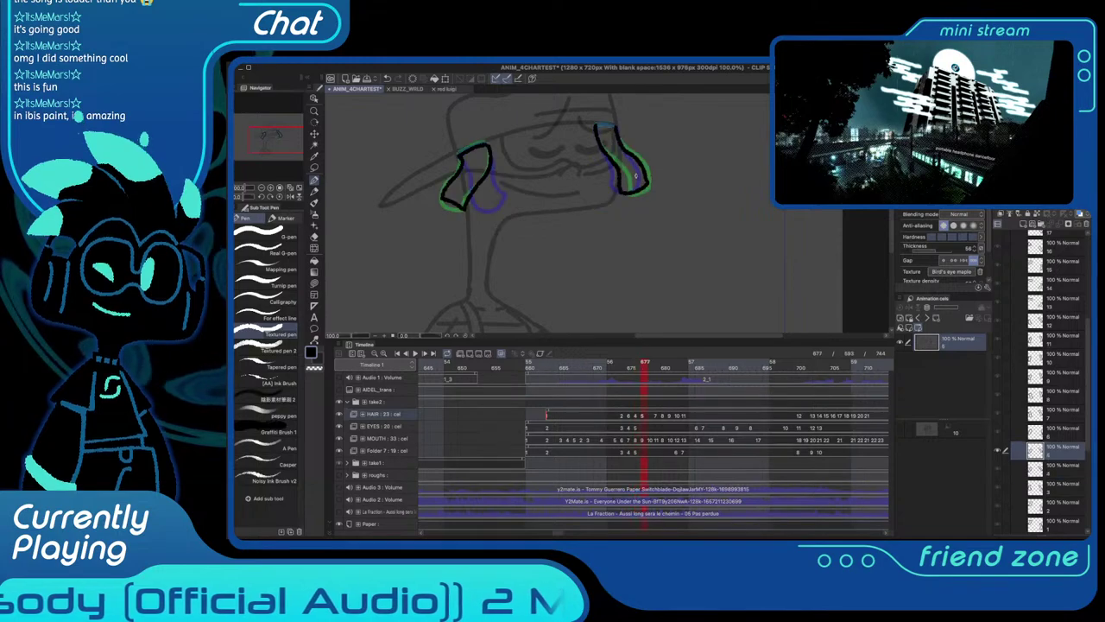
key(Left)
key(Left)
Redraw the right lock on HAIR cel 6 at frame 675 as a closed, rounded outline between the onion-skin locks
scroll(636, 177, up, 1)
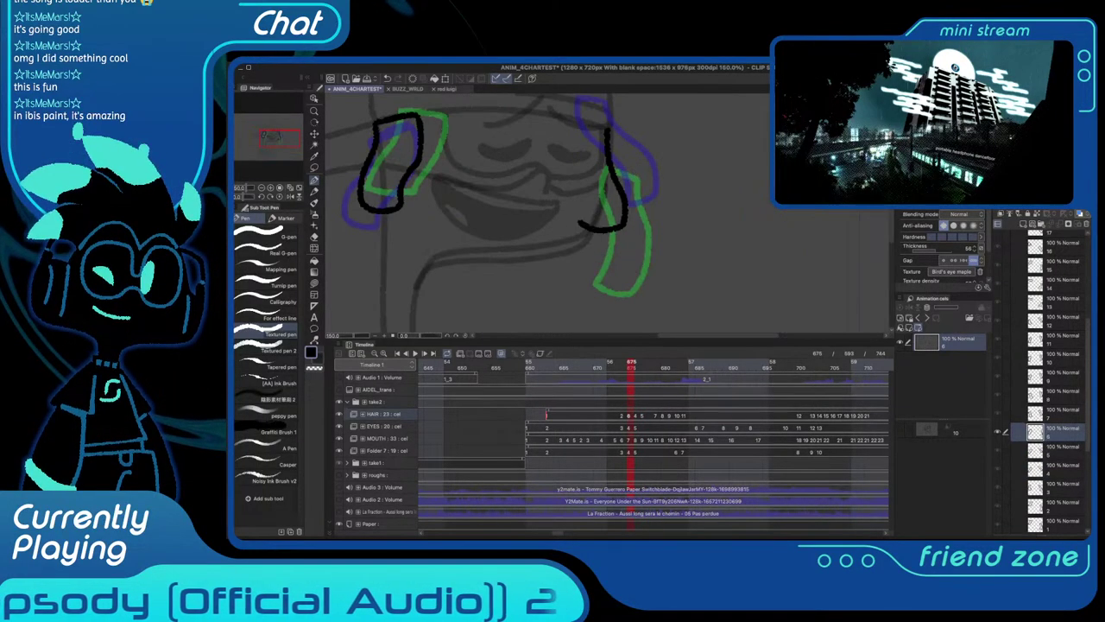
key(ctrl+z)
mouse_move(592, 140)
mouse_down()
mouse_move(615, 262)
mouse_move(630, 272)
mouse_move(651, 263)
mouse_move(654, 233)
mouse_move(623, 171)
mouse_up()
key(ctrl+z)
key(ctrl+z)
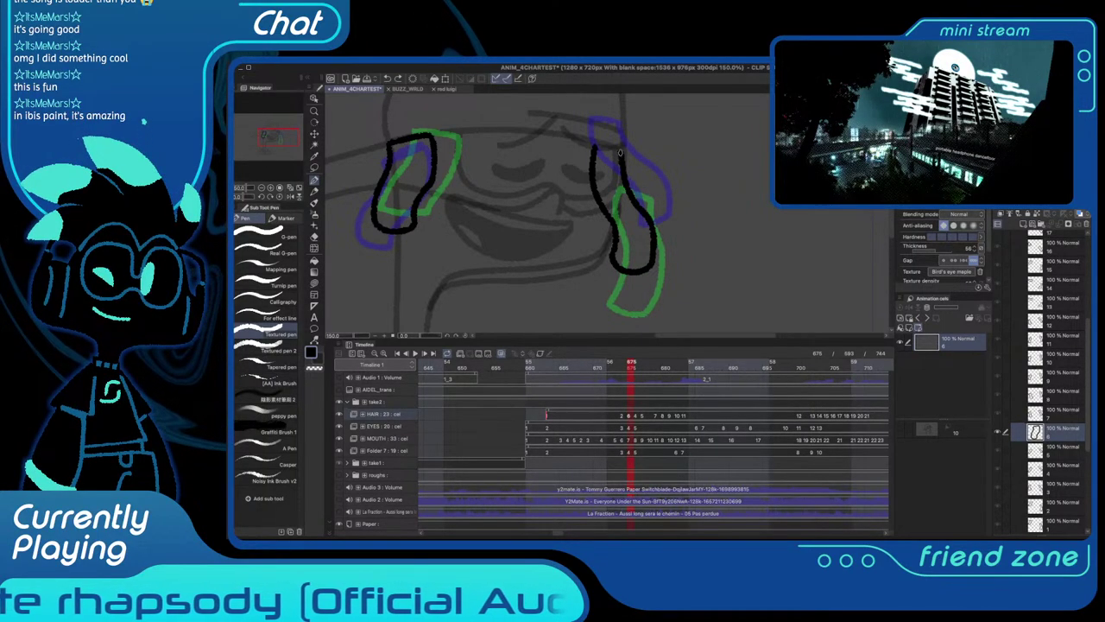
Play take2 from its beginning with the whole canvas in view to review the redrawn cel 6 locks in motion
key(ctrl+0)
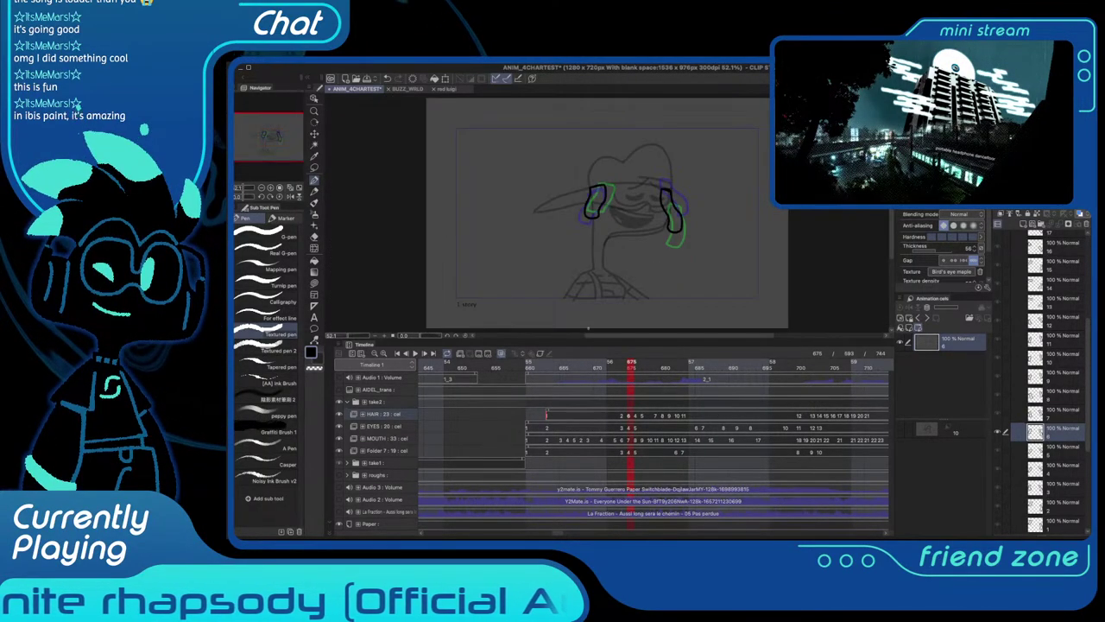
drag(550, 362, 522, 363)
key(space)
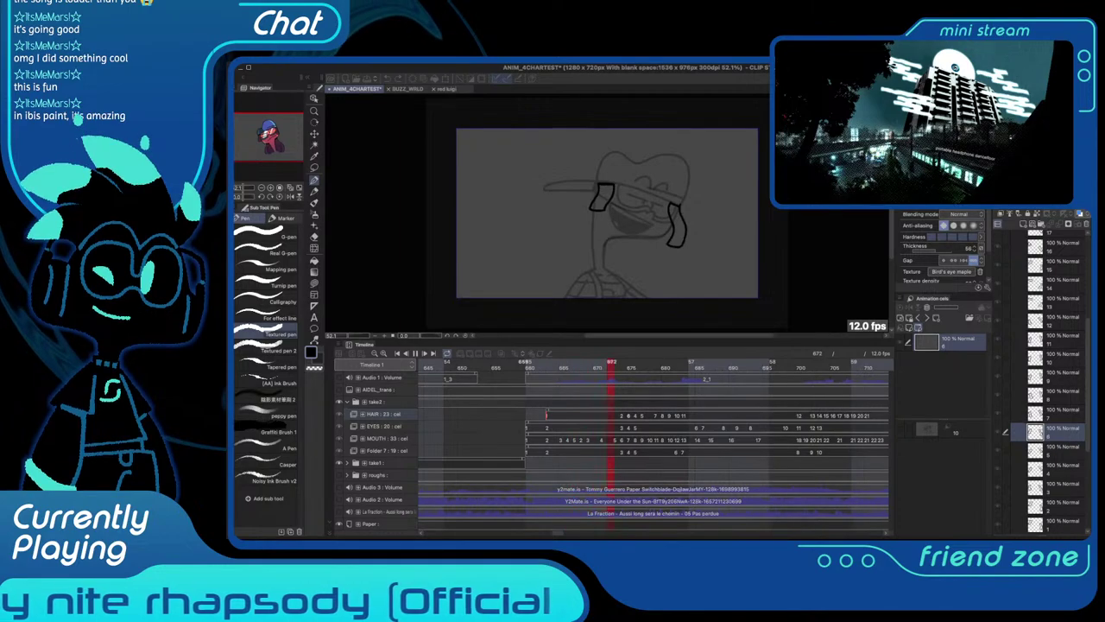
key(space)
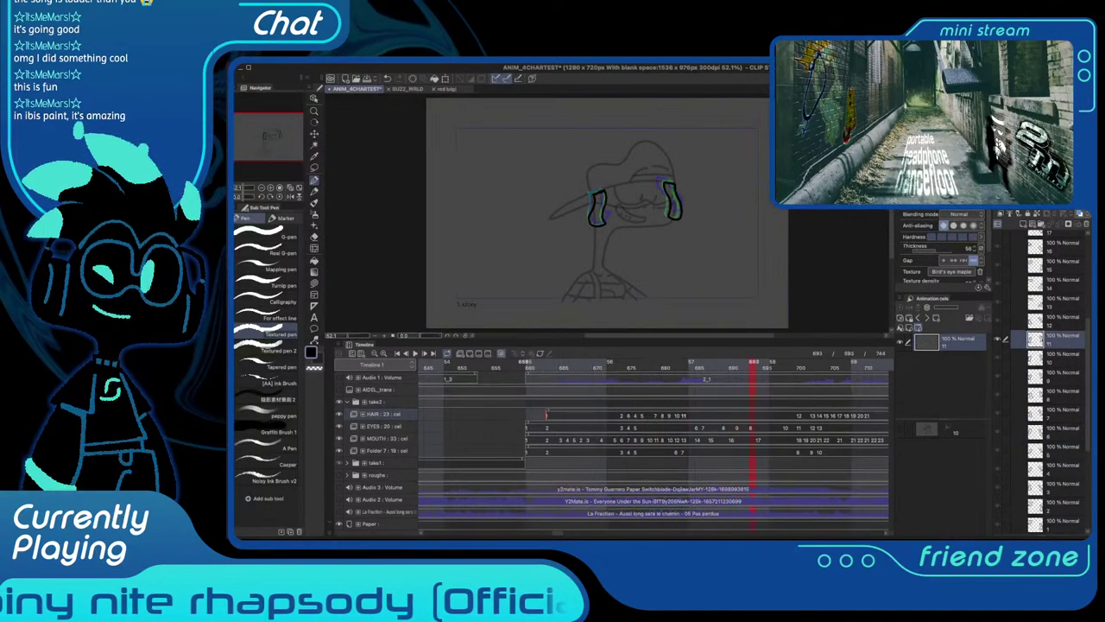
key(space)
key(space)
Go back through the HAIR cels from frame 676 to frame 663 and replay the hair swing
drag(678, 363, 639, 363)
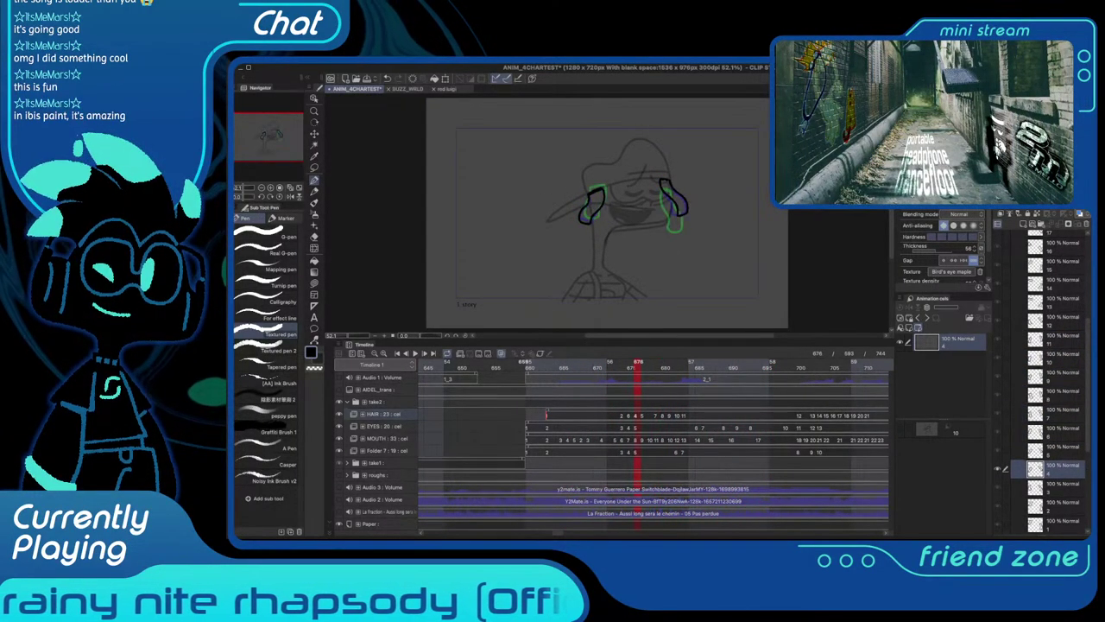
key(comma)
key(comma)
key(comma)
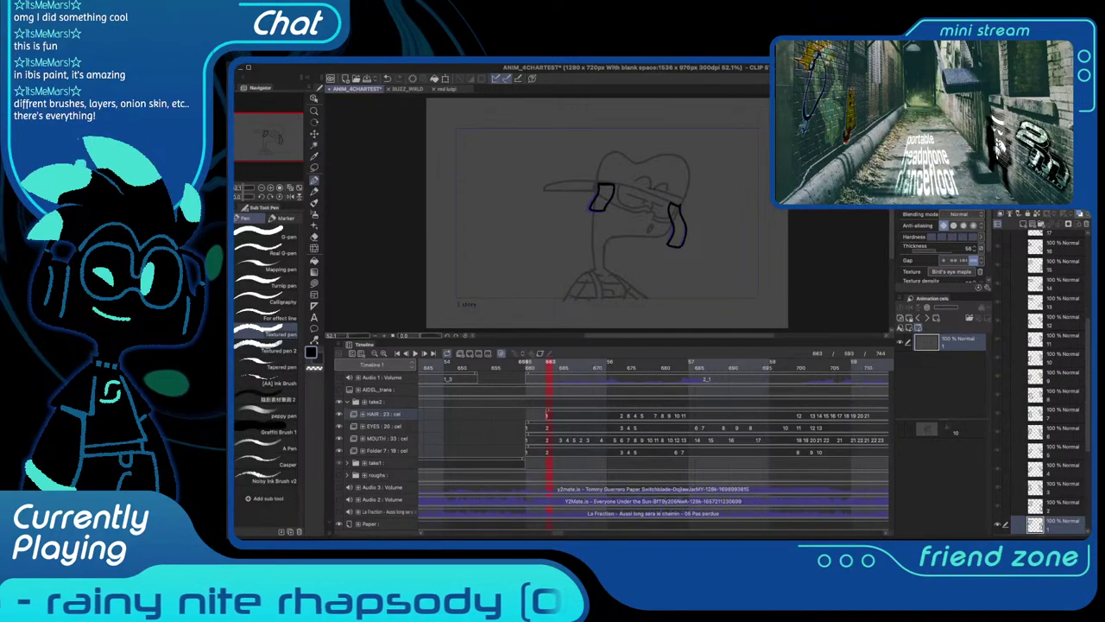
key(Left)
key(Left)
key(Left)
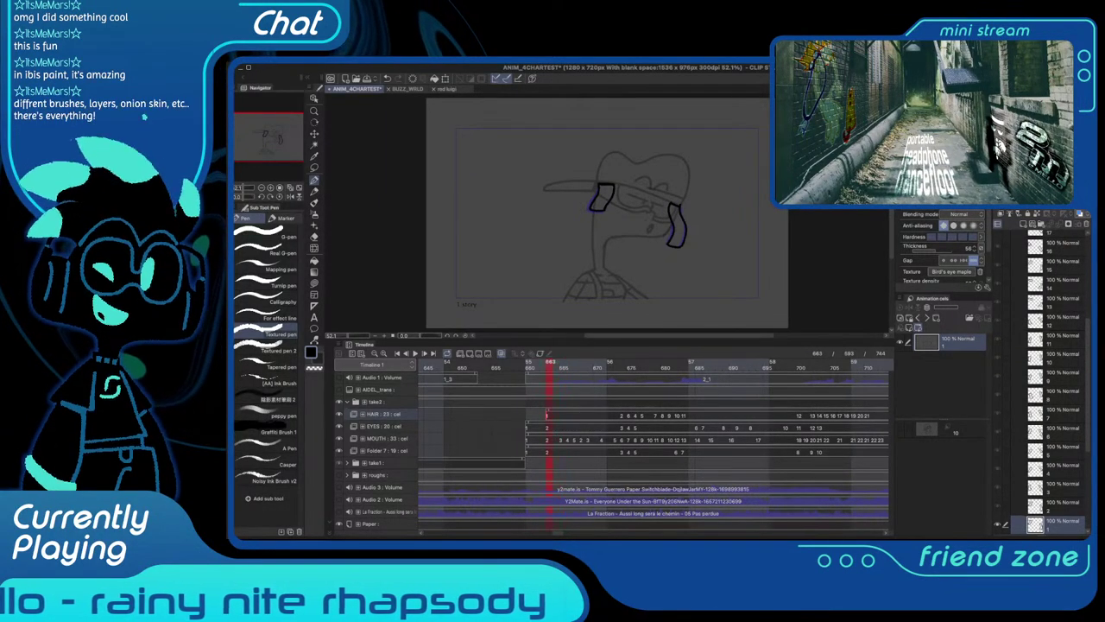
key(space)
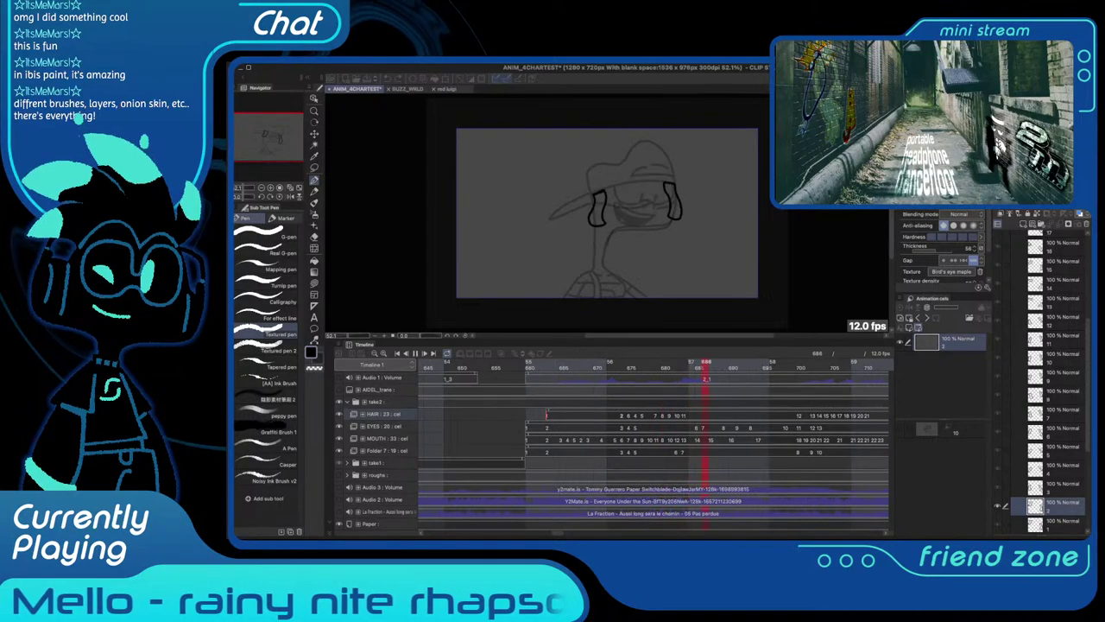
Show the AIDEL_trans character reference and move it slightly lower and further away from the head sketch
scroll(1045, 380, up, 5)
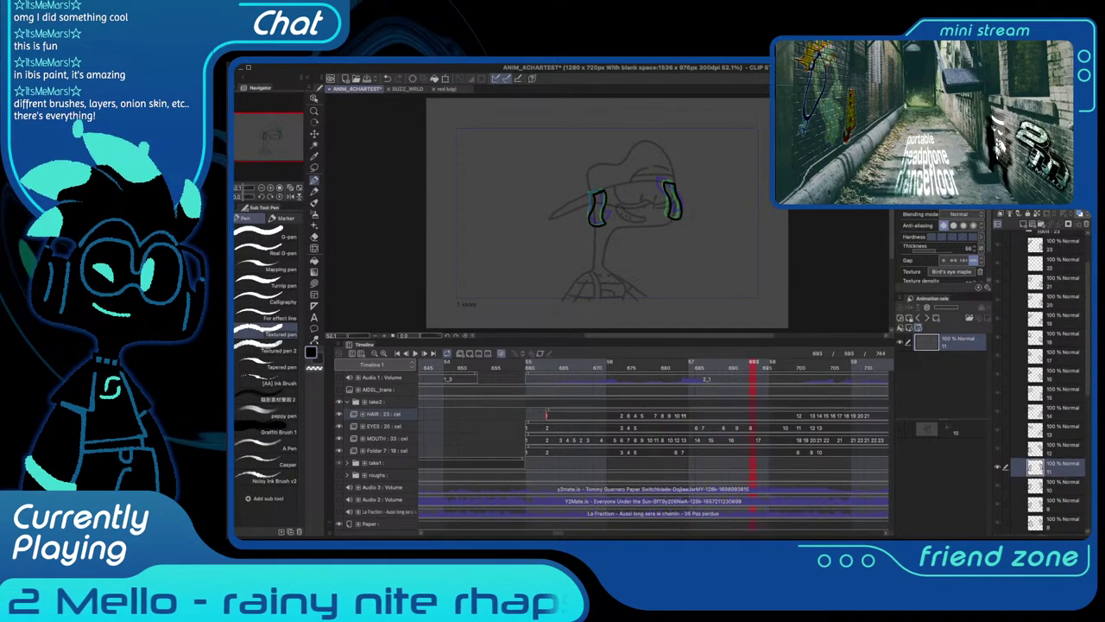
click(1048, 255)
click(998, 254)
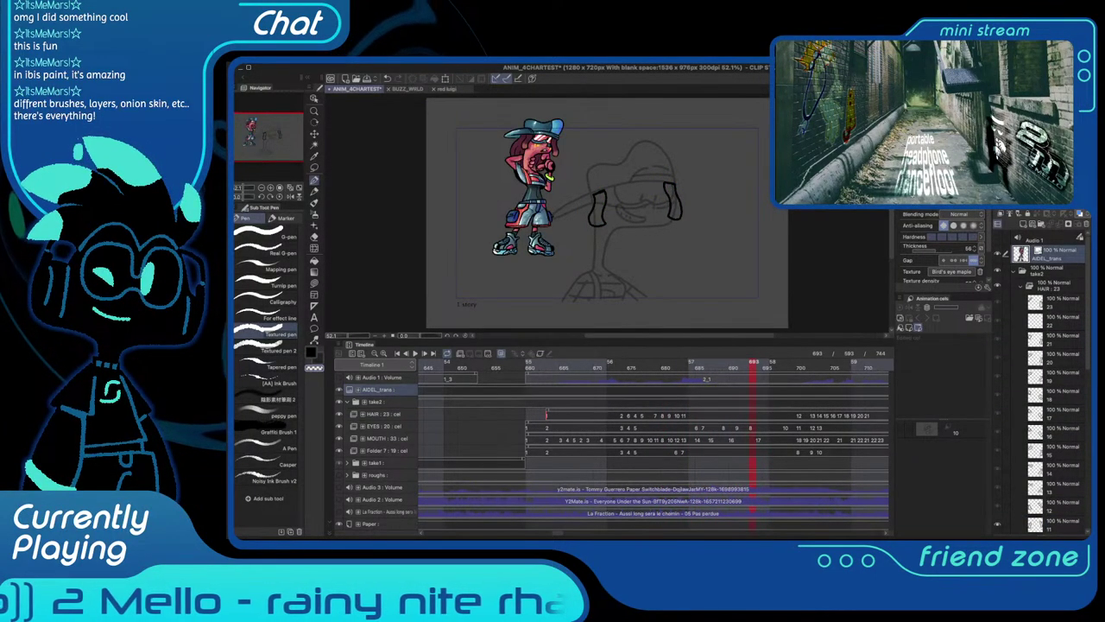
scroll(567, 194, up, 1)
drag(518, 190, 487, 221)
key(Return)
key(ctrl+plus)
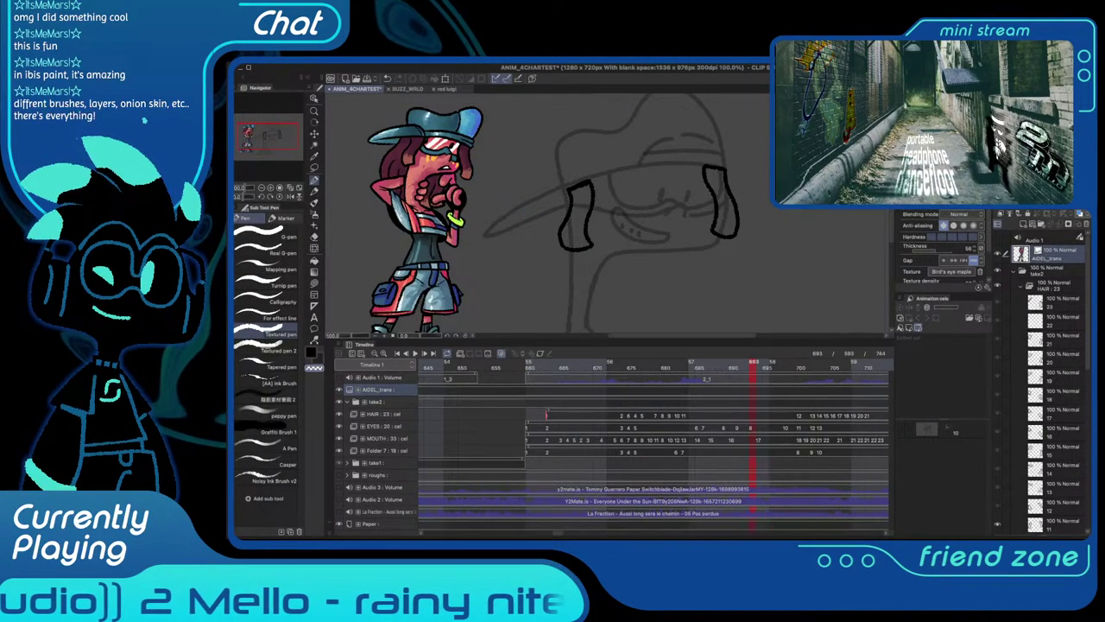
Reshape the left lock on HAIR cel 11 at frame 693, replacing its flat lower end with a shorter, rounded one
shift+super+click(585, 184)
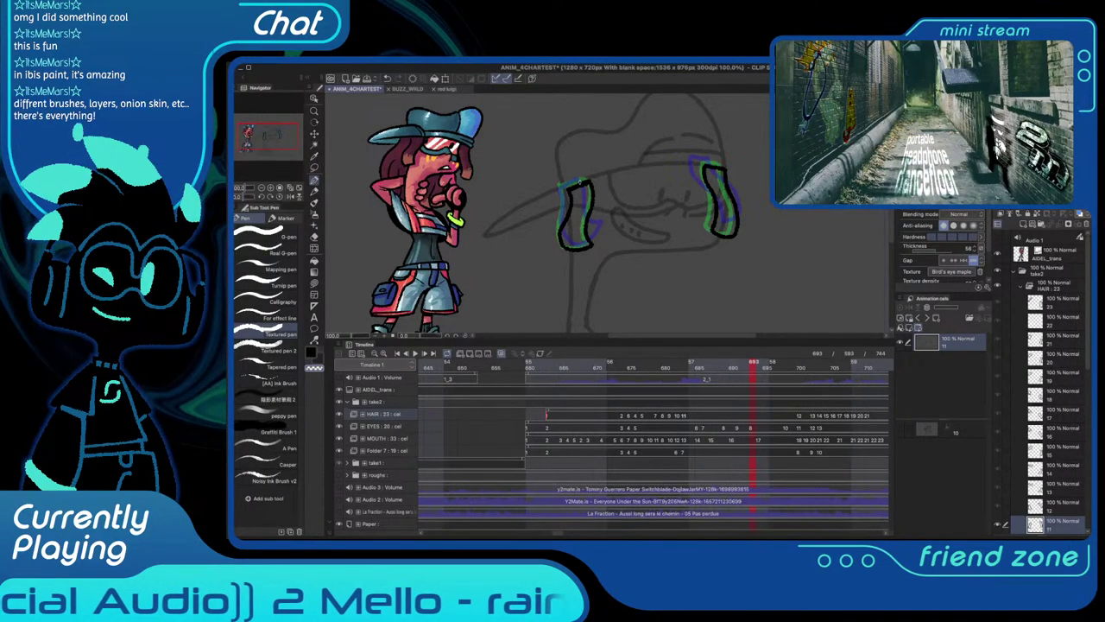
key(ctrl+plus)
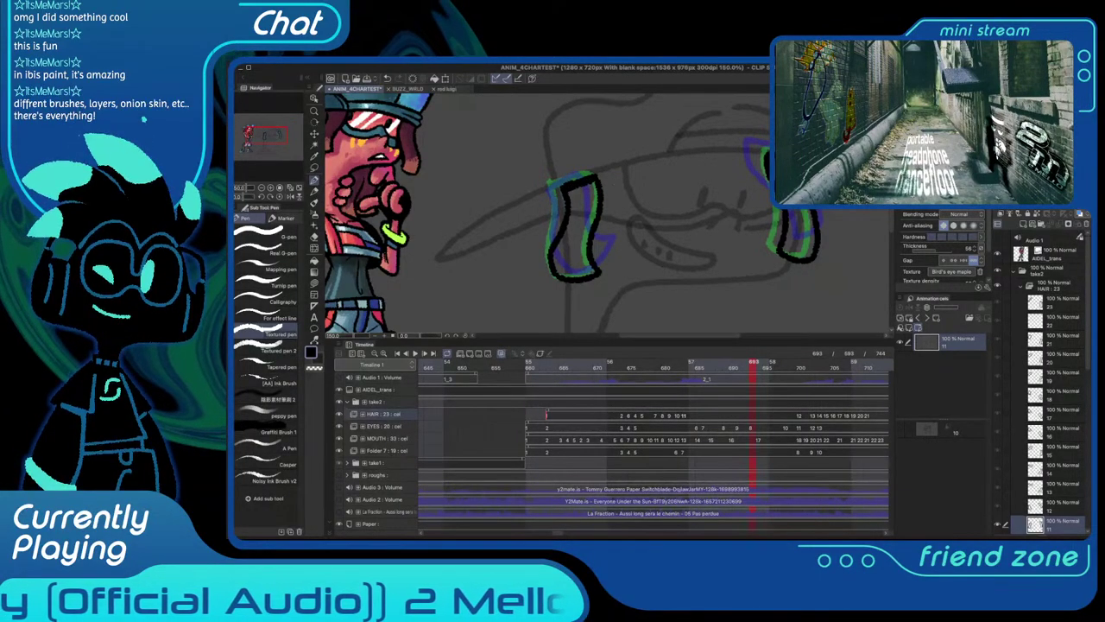
mouse_move(615, 181)
mouse_down()
mouse_move(555, 189)
mouse_move(596, 191)
mouse_up()
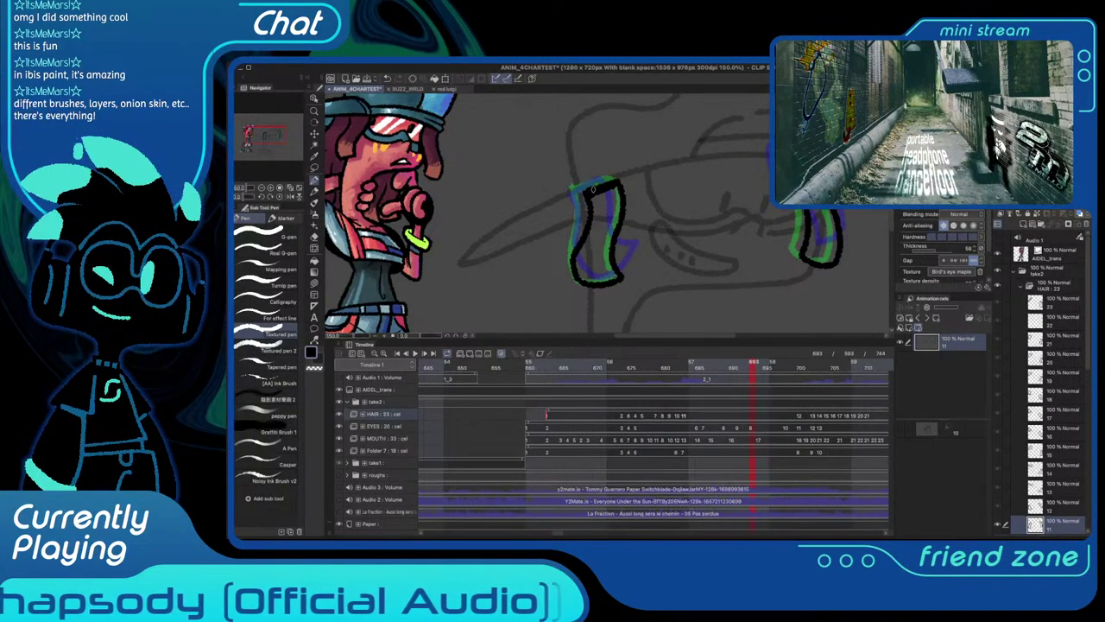
drag(594, 187, 589, 188)
key(c)
drag(594, 257, 606, 263)
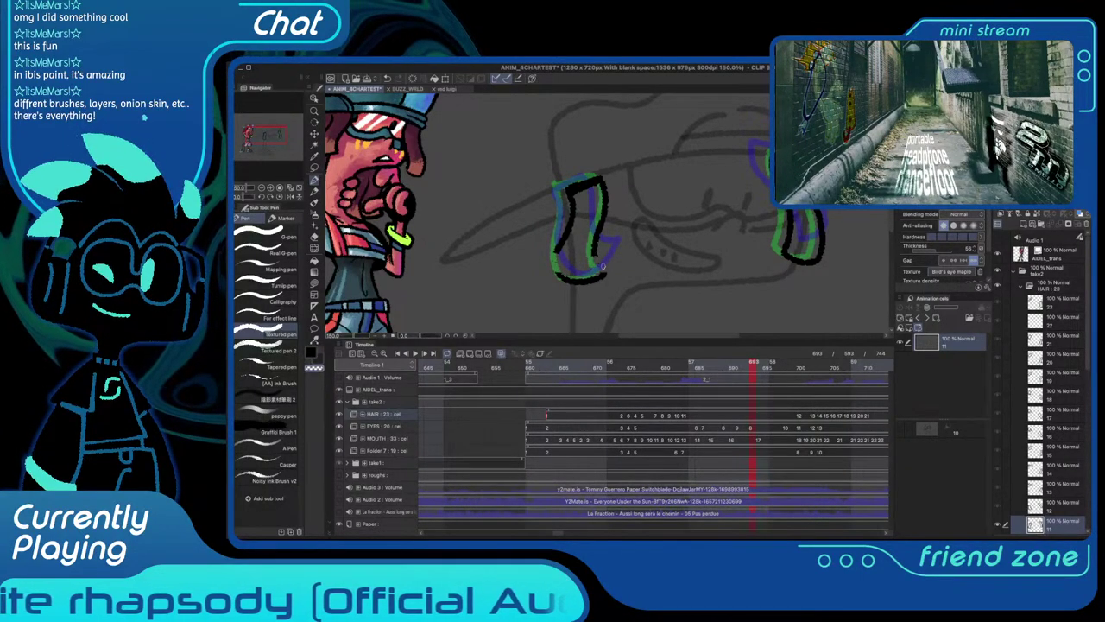
key(super+z)
key(super+z)
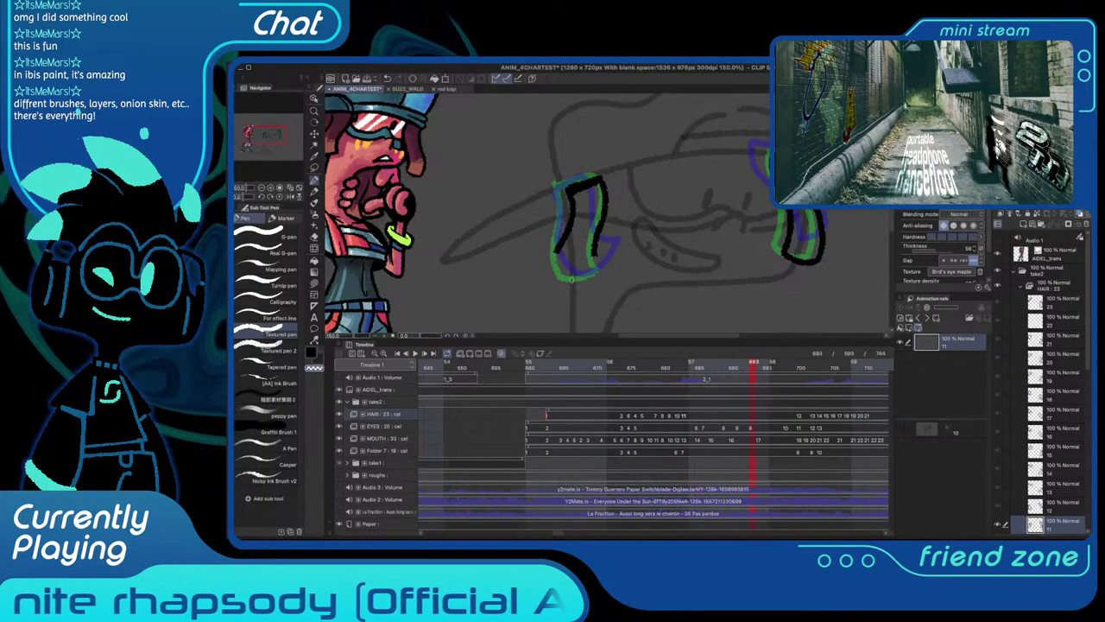
key(super+z)
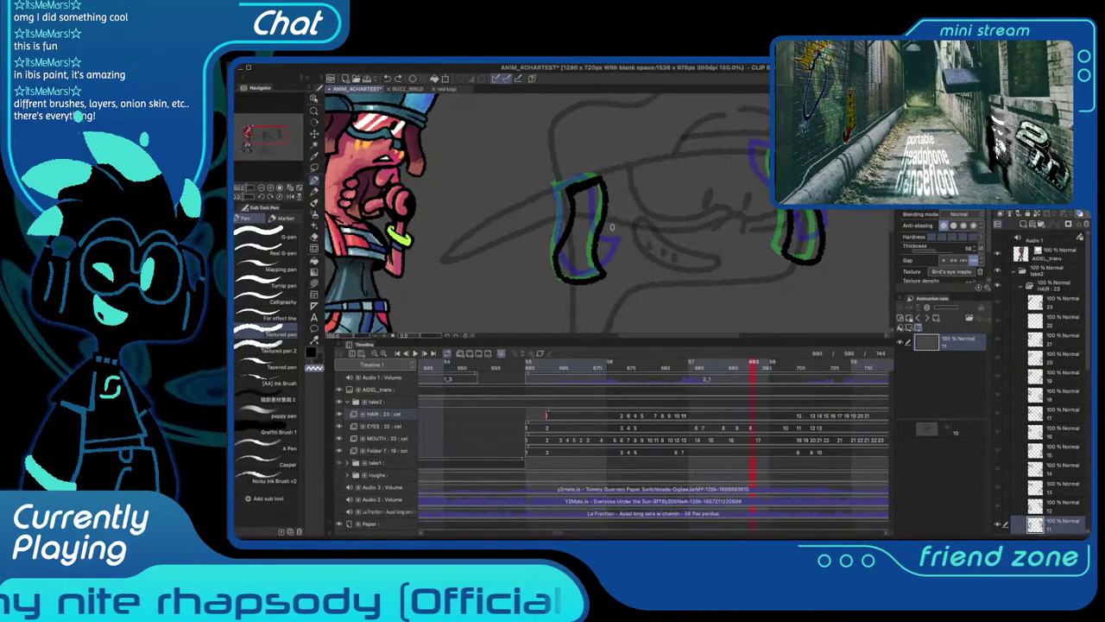
mouse_move(557, 262)
mouse_down()
mouse_move(598, 279)
mouse_move(563, 279)
mouse_move(578, 279)
mouse_move(555, 257)
mouse_move(571, 269)
mouse_move(603, 253)
mouse_move(571, 271)
mouse_up()
key(c)
key(c)
key(c)
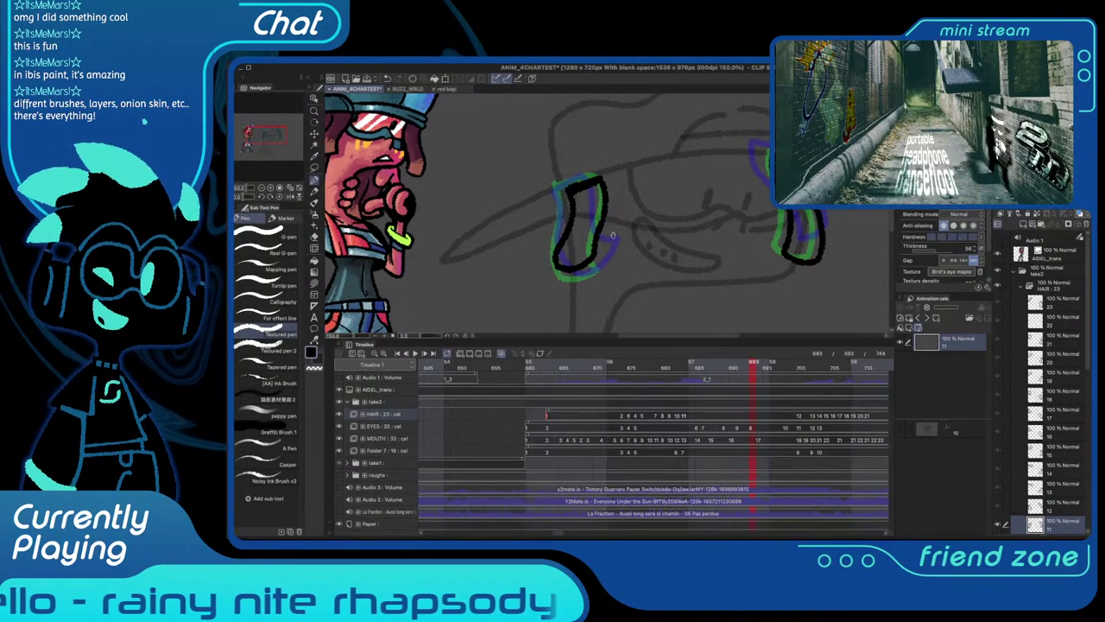
Play take2 from its beginning past frame 709 to review the hair motion across the cels
key(super+0)
click(535, 367)
key(space)
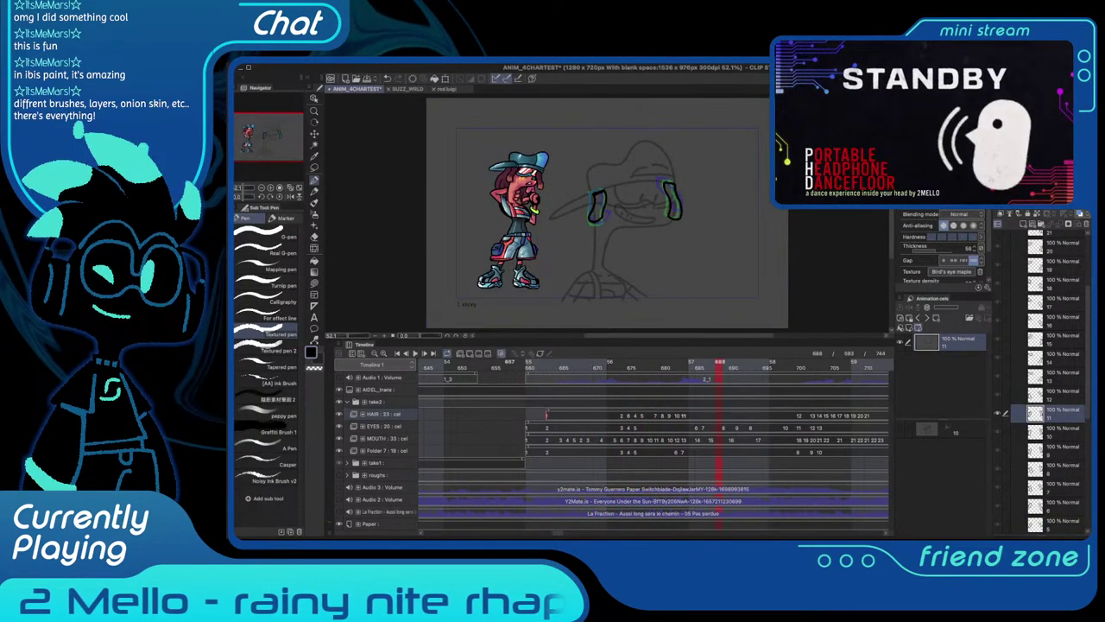
key(space)
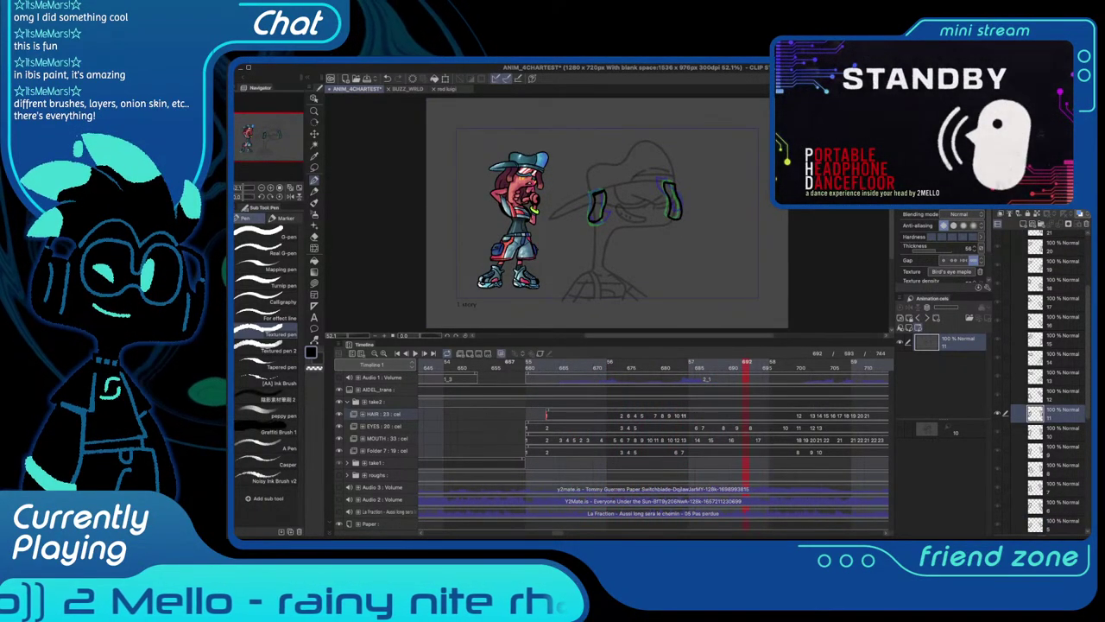
key(space)
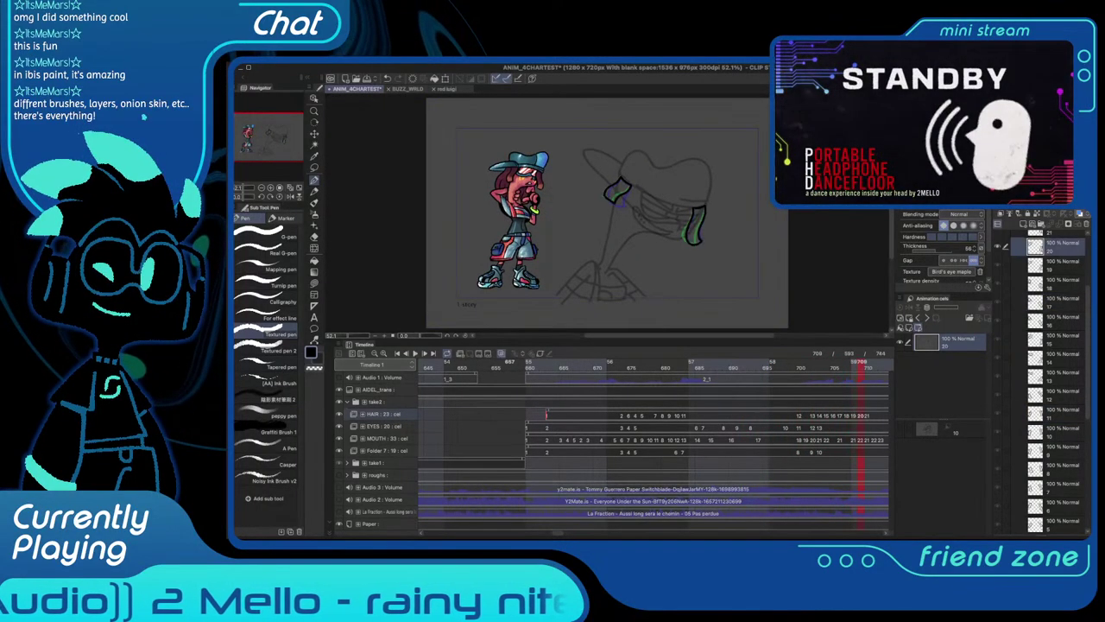
key(space)
key(space)
key(space)
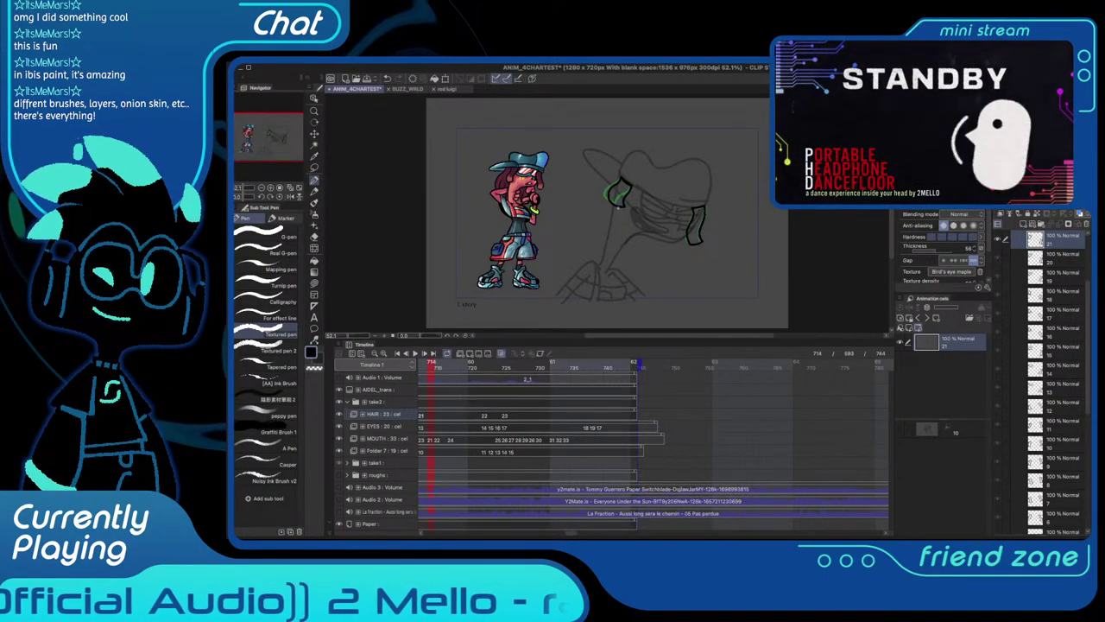
Examine the locks on HAIR cel 21 at frame 714 and step back to cel 20 at frame 709 for comparison
scroll(619, 201, up, 3)
drag(652, 175, 615, 185)
scroll(620, 177, down, 1)
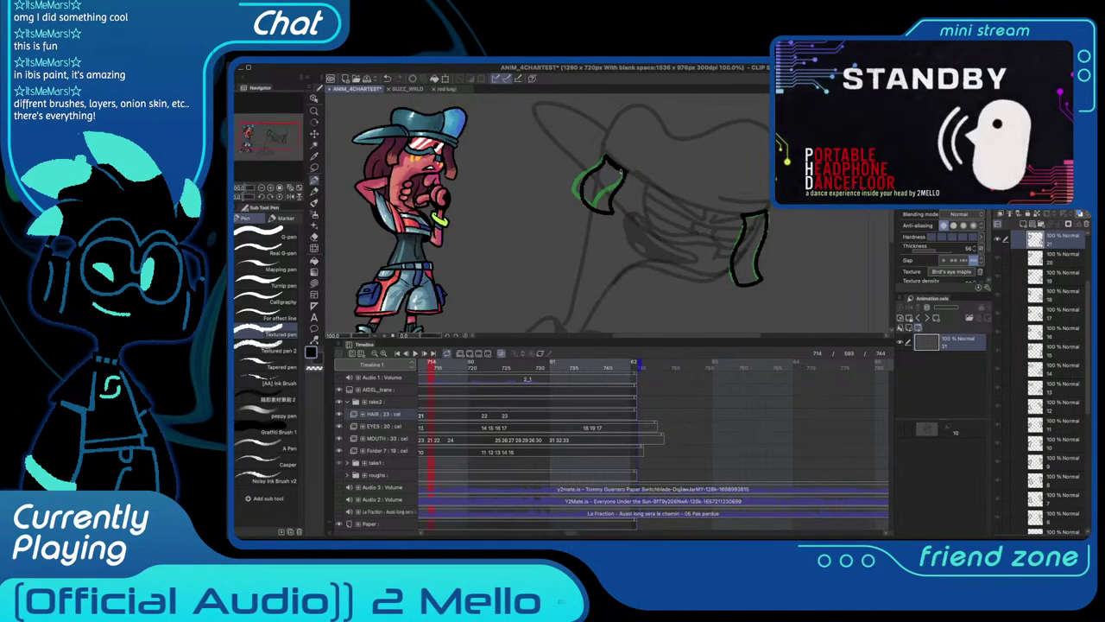
key(Left)
key(Left)
key(Left)
key(Left)
key(Left)
key(Left)
key(Left)
key(Left)
key(Left)
key(Left)
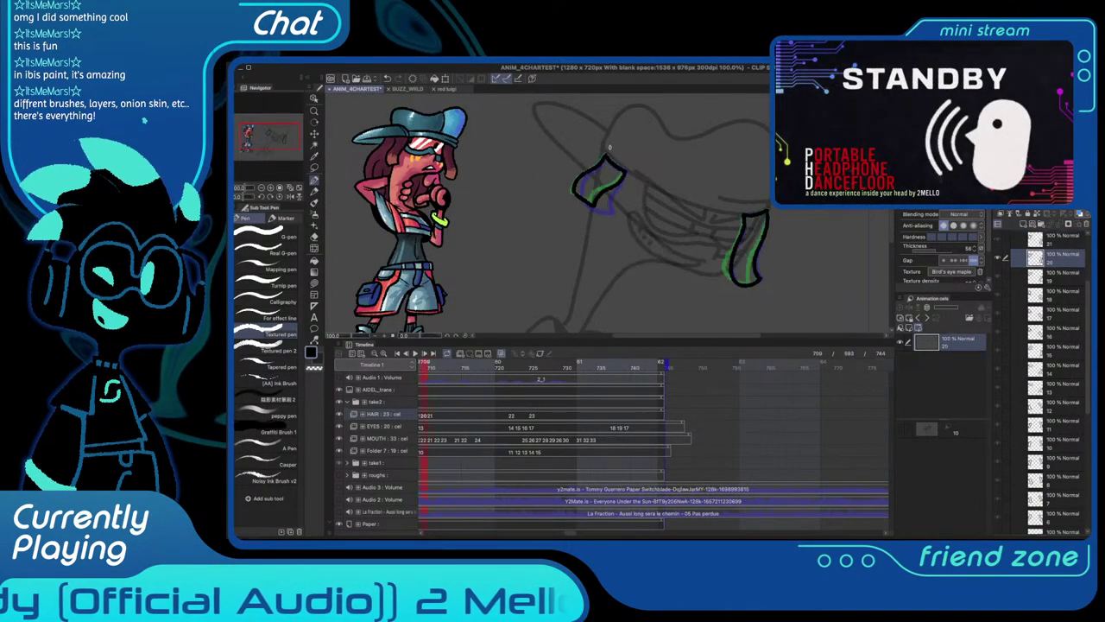
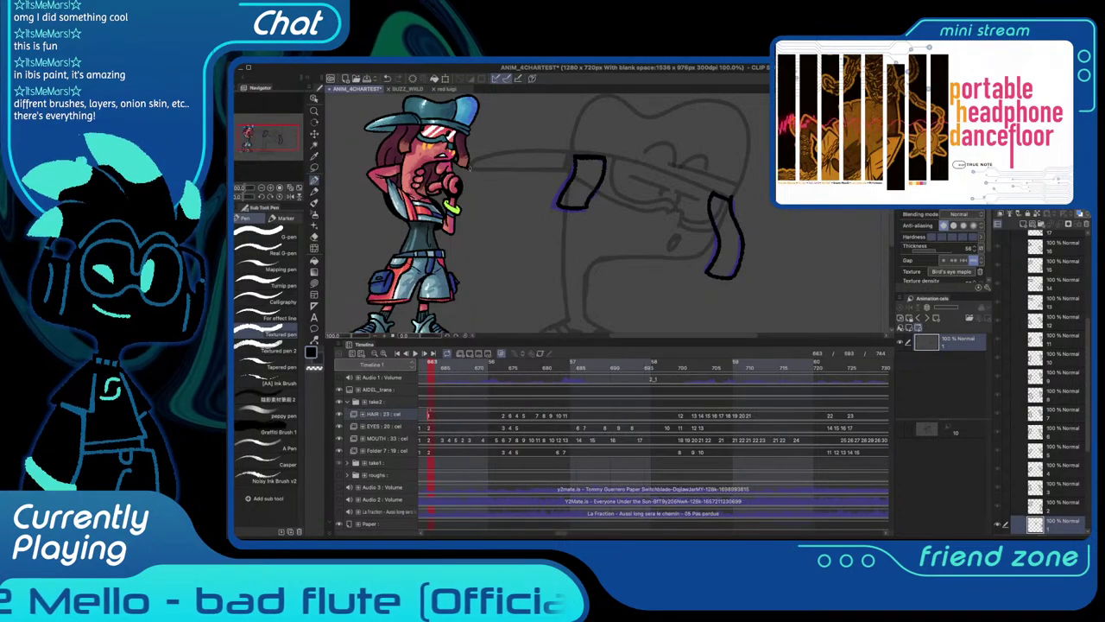
Replace the flat lower end of the left lock on HAIR cel 1 at frame 663 with a longer, rounded one
scroll(558, 188, up, 2)
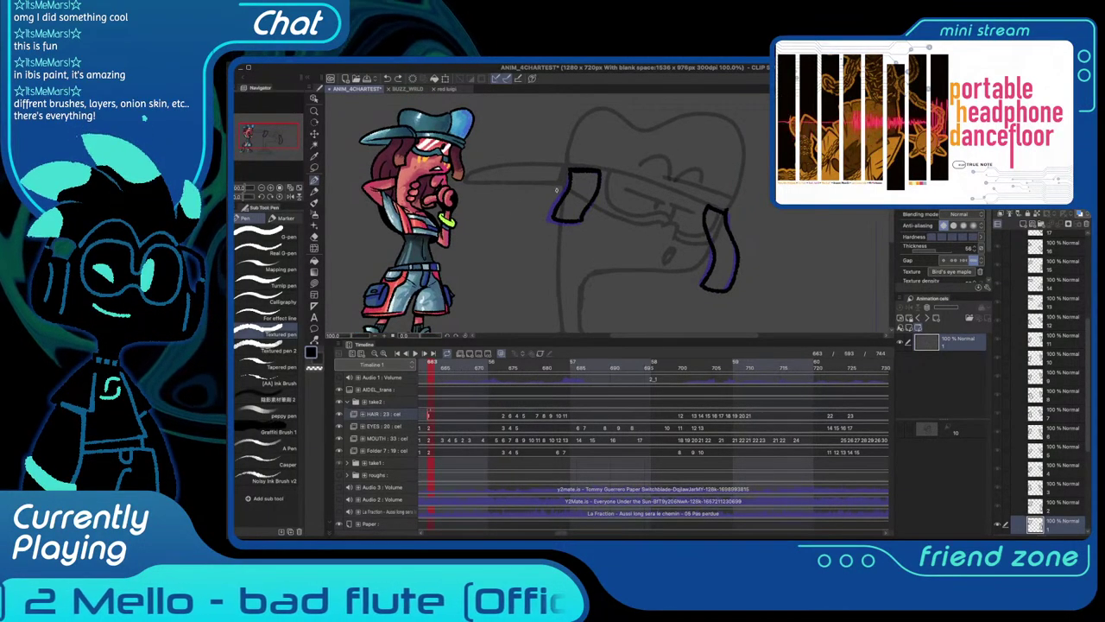
scroll(595, 170, down, 2)
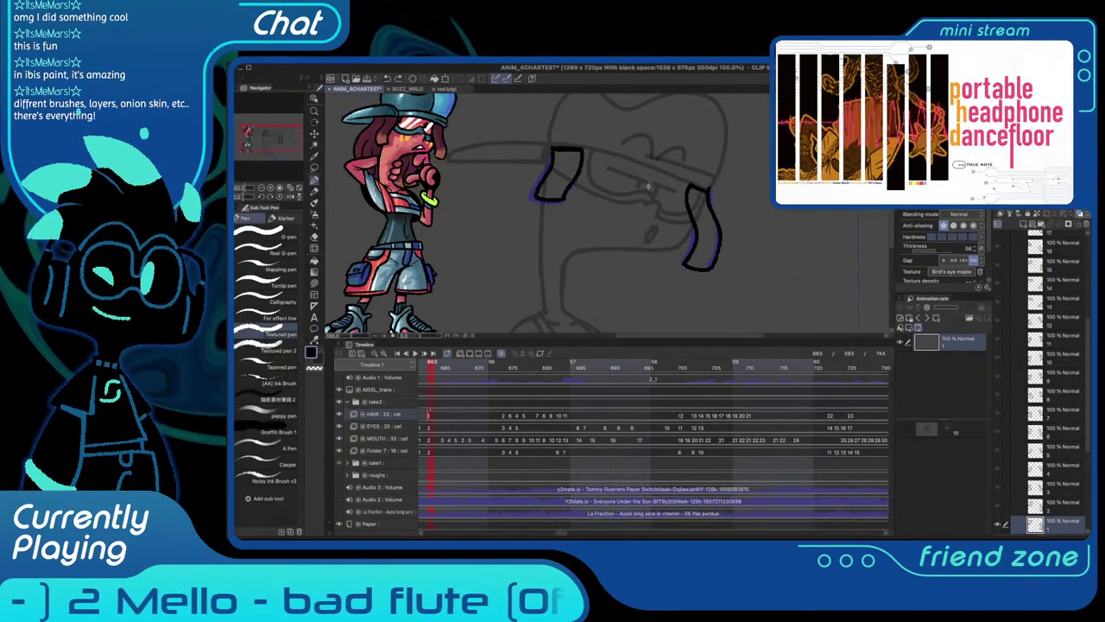
key(c)
mouse_move(566, 200)
mouse_down()
mouse_move(553, 199)
mouse_move(566, 221)
mouse_move(542, 220)
mouse_up()
key(c)
key(ctrl+z)
key(c)
key(c)
key(ctrl+z)
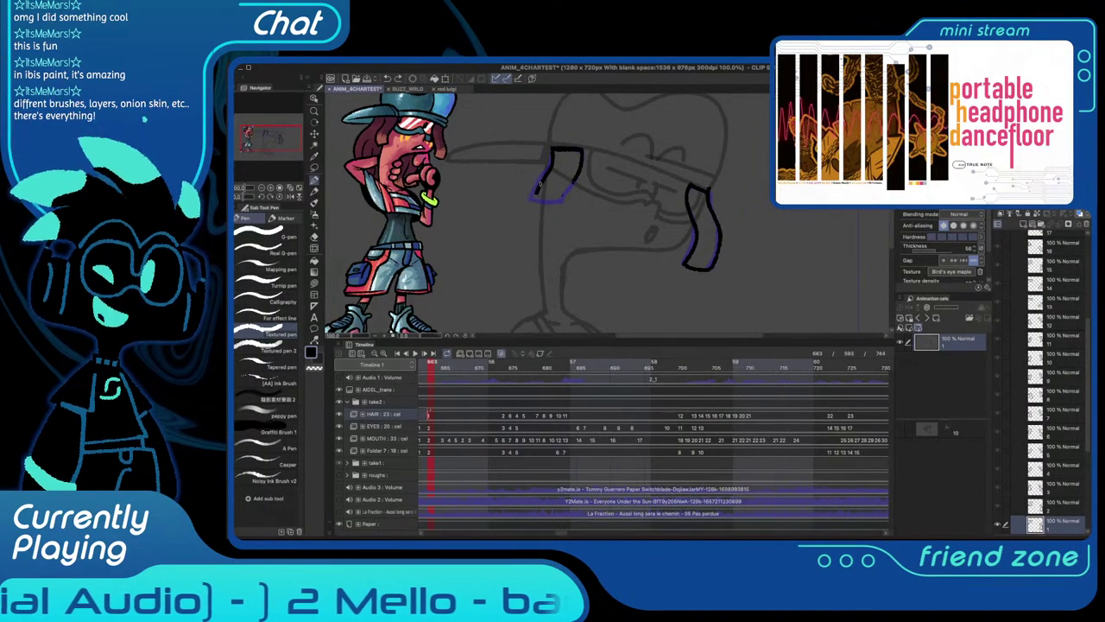
key(ctrl+z)
mouse_move(542, 178)
mouse_down()
mouse_move(536, 214)
mouse_move(563, 220)
mouse_up()
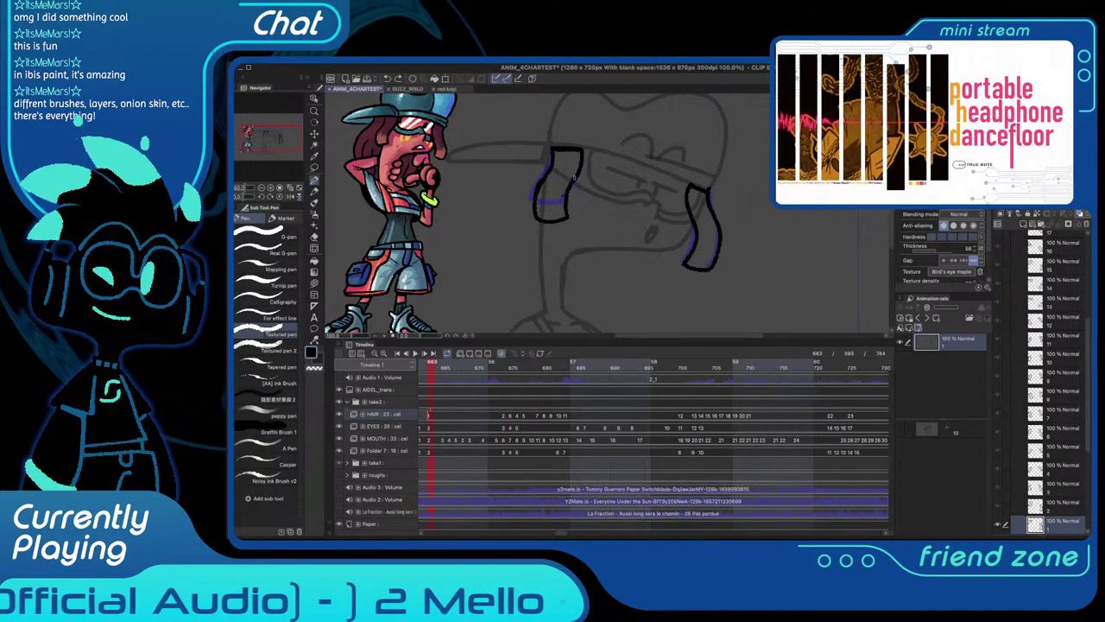
drag(584, 159, 587, 187)
Redraw the lower part of the left lock on HAIR cel 2 at frame 674, following the previous cel's onion skin
key(comma)
key(period)
key(period)
scroll(535, 187, up, 1)
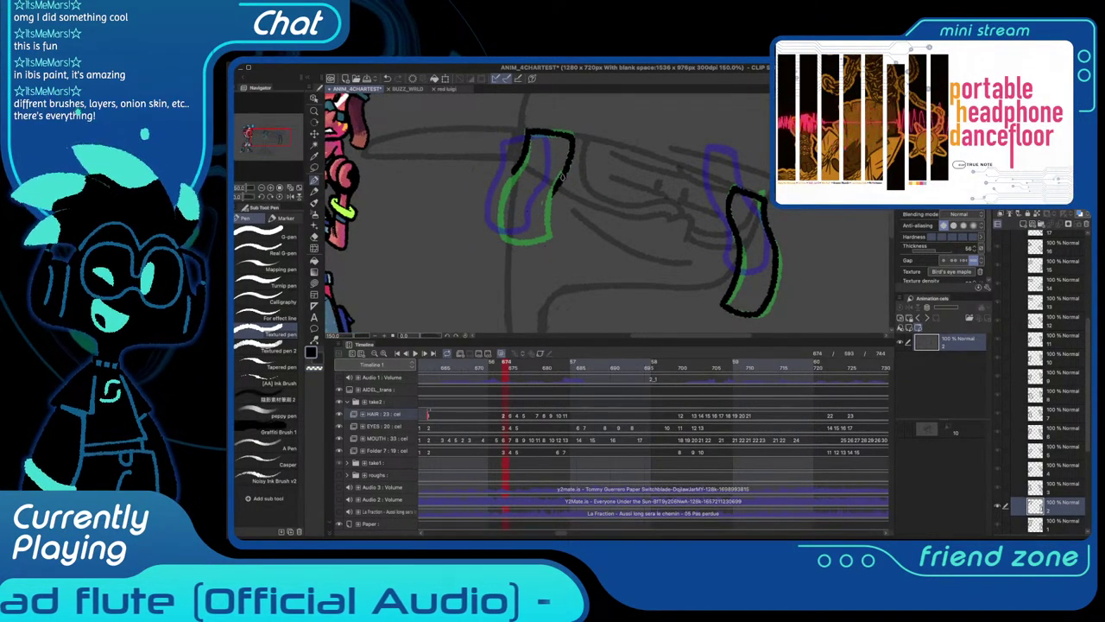
mouse_move(563, 177)
mouse_down()
mouse_move(550, 231)
mouse_move(518, 236)
mouse_move(503, 222)
mouse_move(518, 171)
mouse_up()
Erase the old sides of the left lock on HAIR cel 6 at frame 675 and redraw it with a wider, rounded lower end
key(Right)
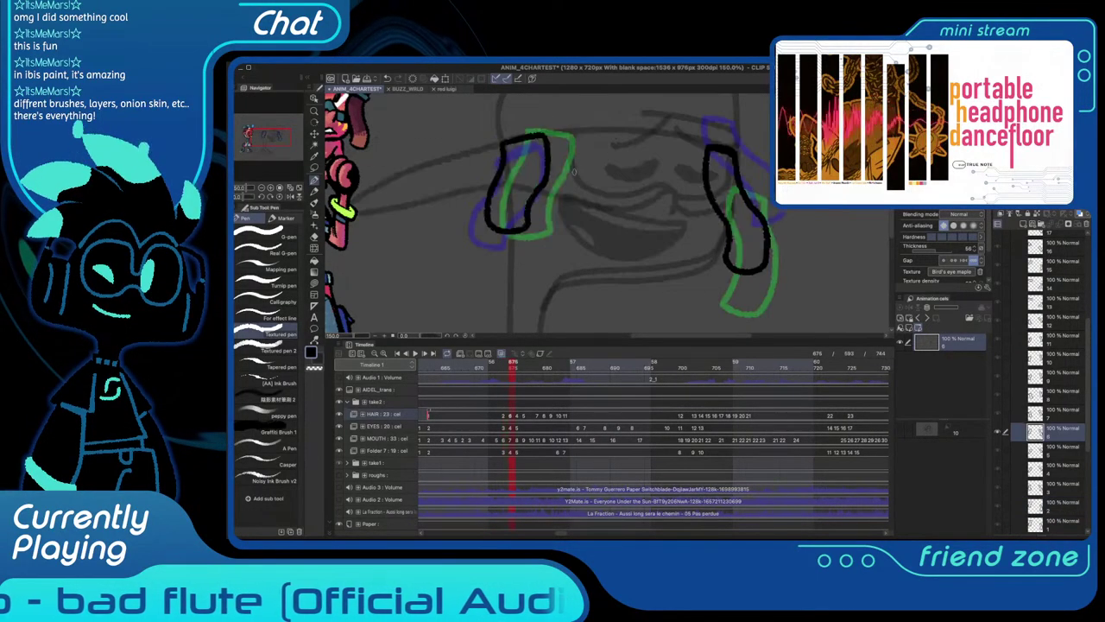
key(c)
mouse_move(536, 221)
mouse_down()
mouse_move(558, 216)
mouse_move(544, 227)
mouse_move(561, 188)
mouse_move(534, 233)
mouse_up()
key(Left)
key(Right)
key(c)
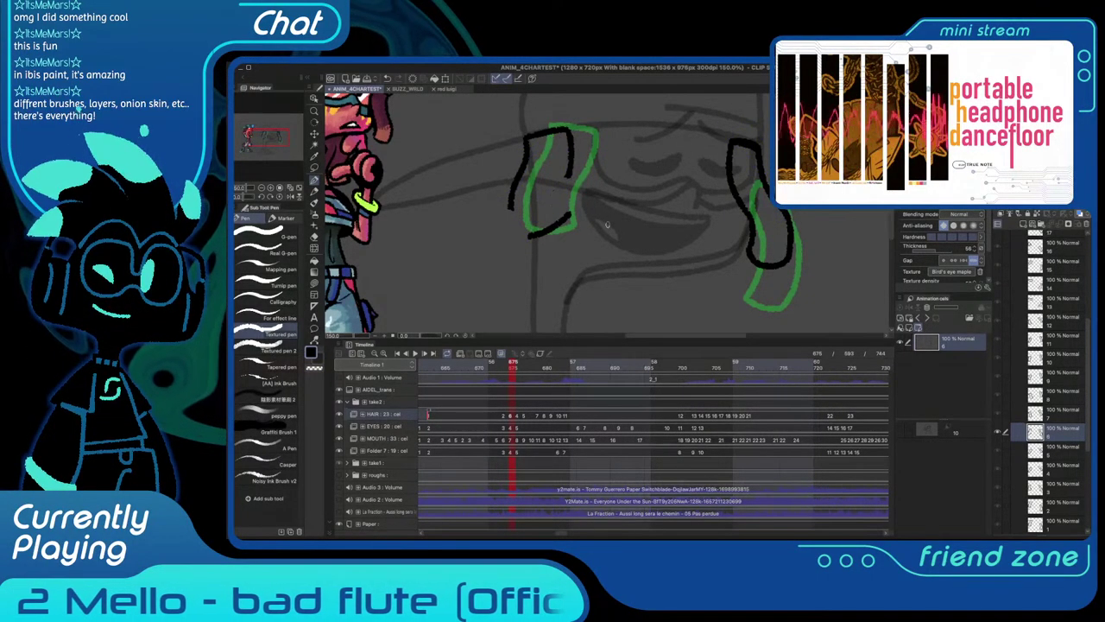
key(Left)
key(Right)
mouse_move(570, 214)
mouse_down()
mouse_move(568, 176)
mouse_move(513, 197)
mouse_move(524, 235)
mouse_up()
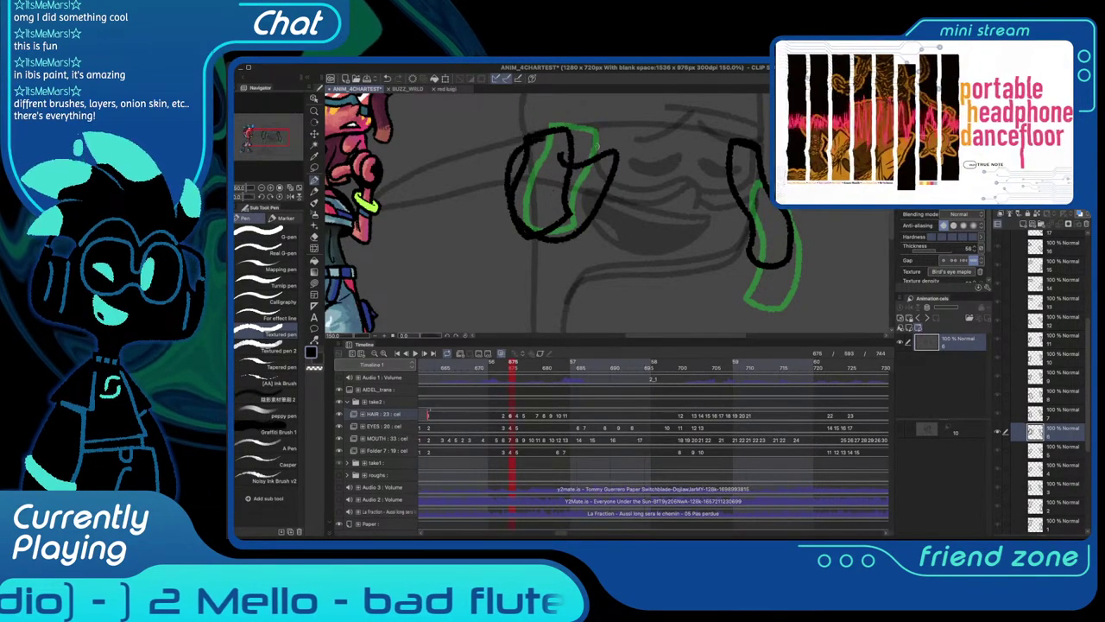
Play take2 around frame 674 to review the hair motion with the reworked locks
key(super+0)
key(Left)
key(Left)
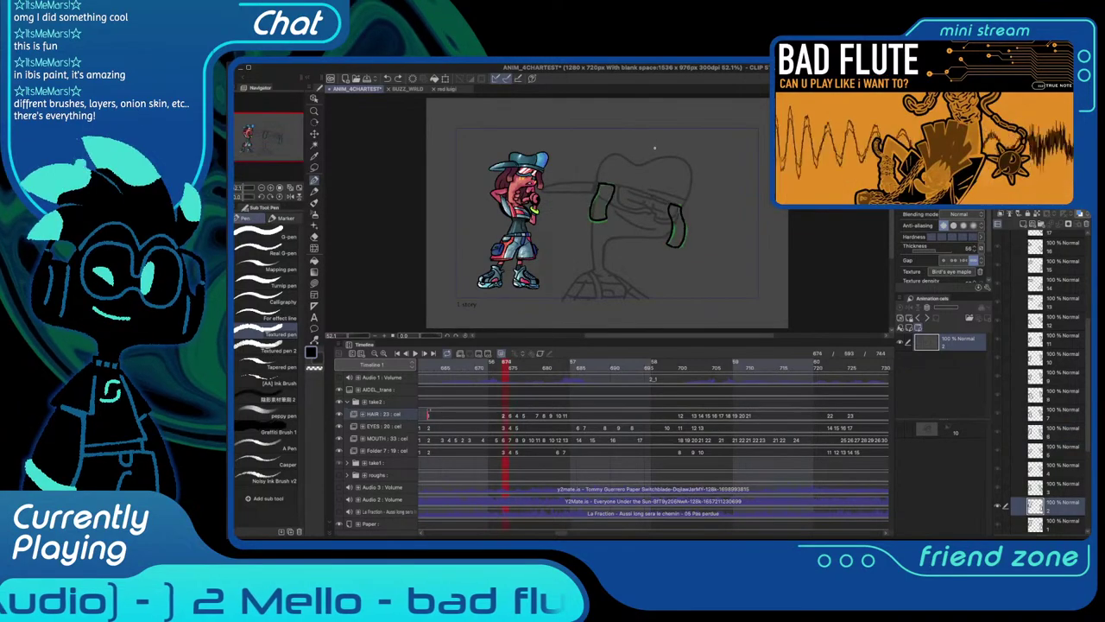
key(space)
key(space)
key(space)
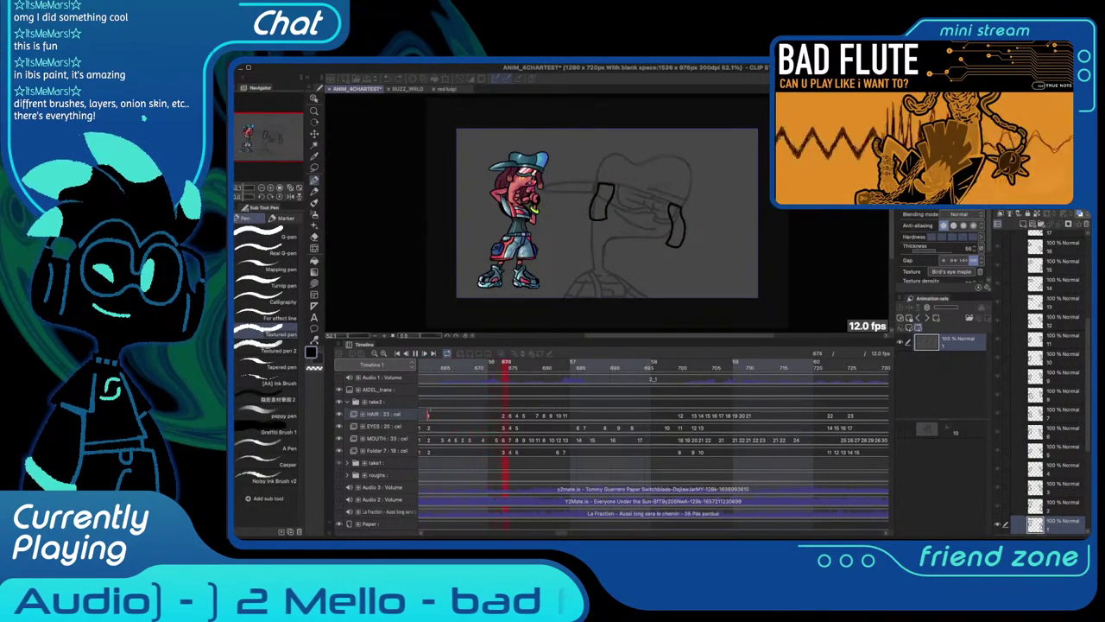
key(space)
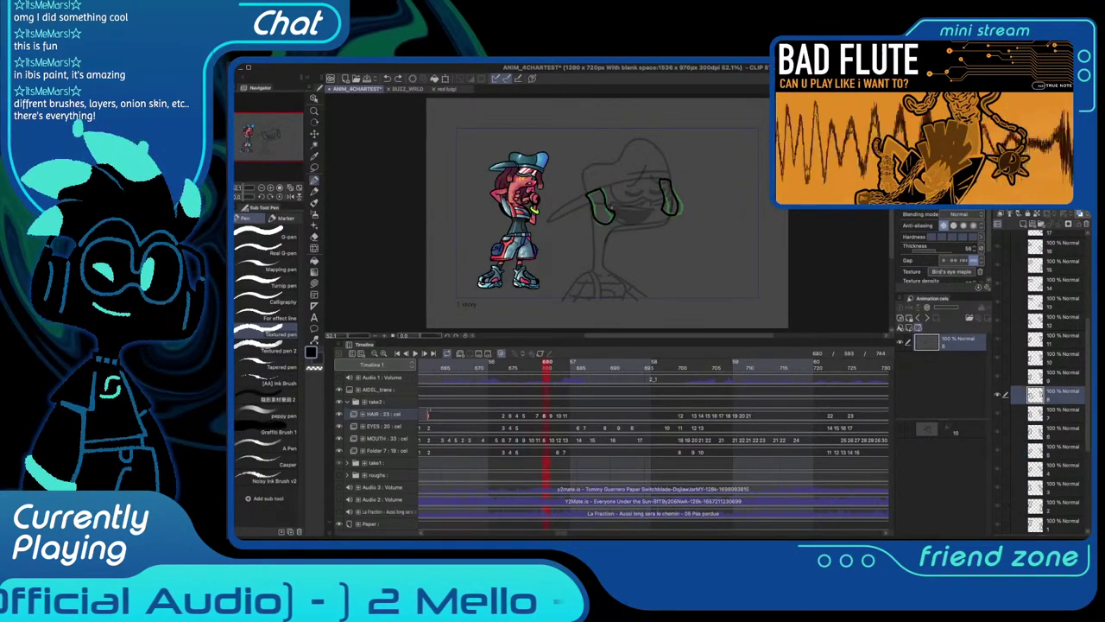
Delete the left lock on HAIR cel 11 at frame 683, keeping the right lock
scroll(611, 208, up, 6)
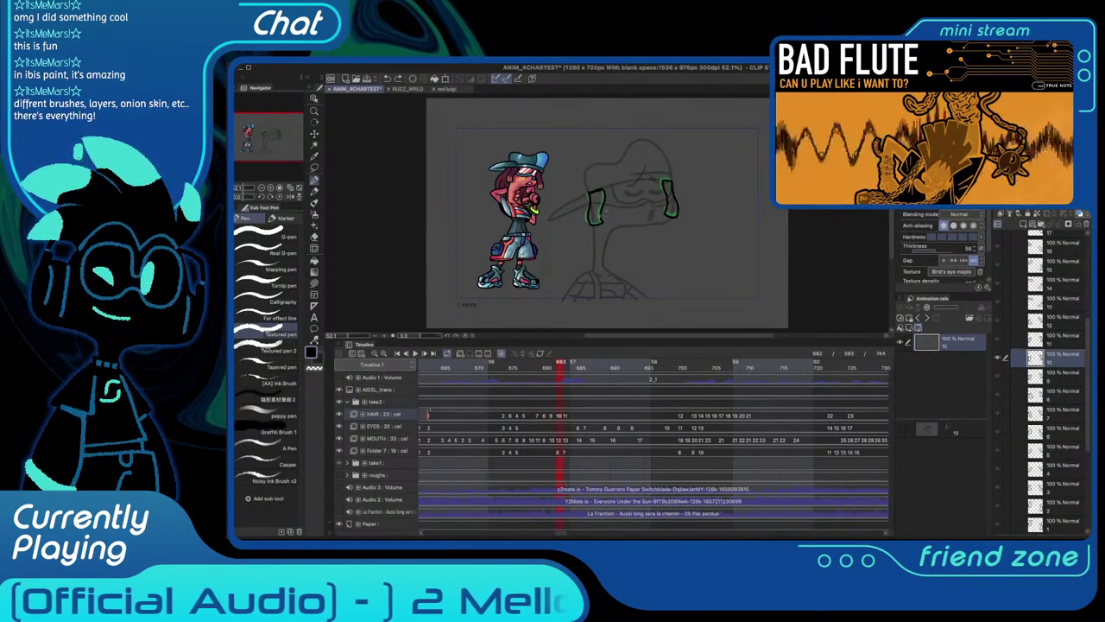
drag(643, 201, 640, 209)
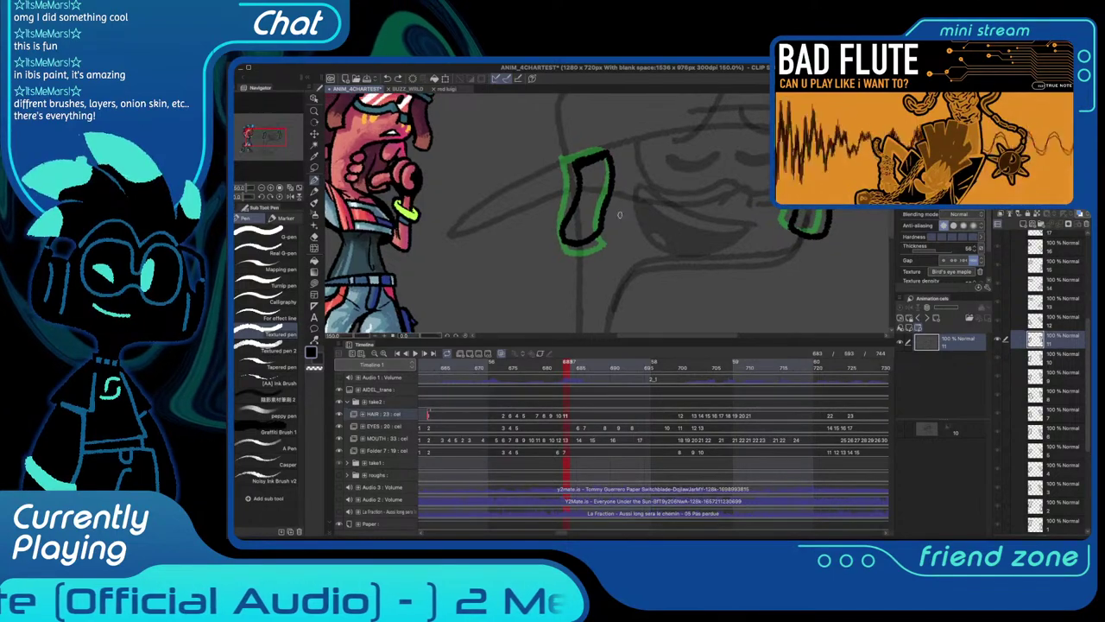
key(m)
drag(608, 138, 615, 147)
key(Delete)
key(super+d)
key(p)
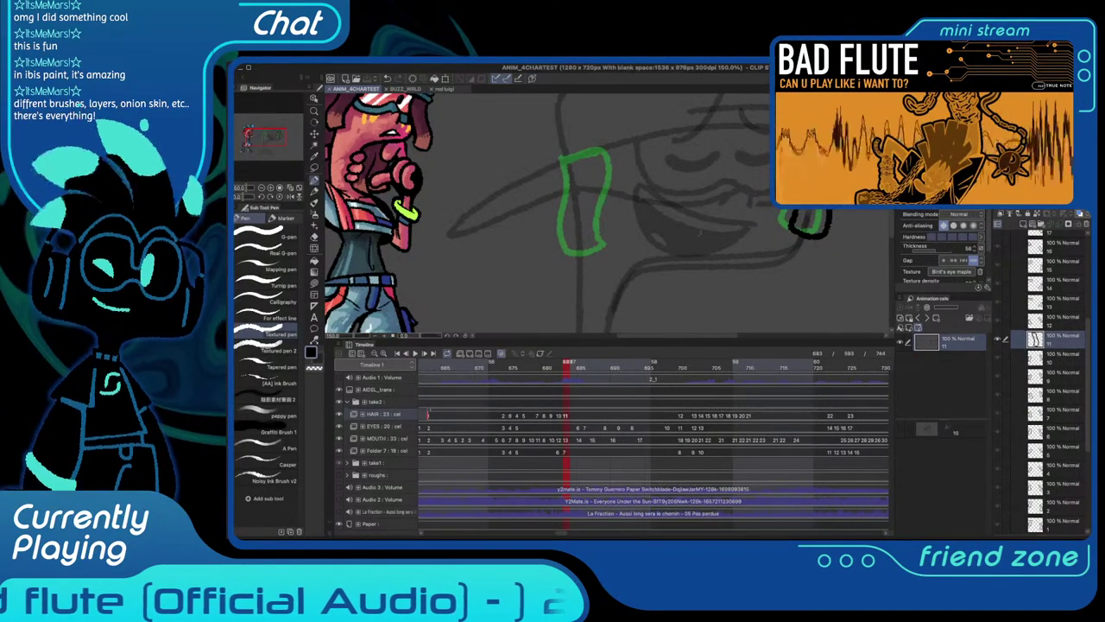
Redraw the left lock on HAIR cel 11 at frame 683 as a slim S-curve with a rounded lower end
key(Right)
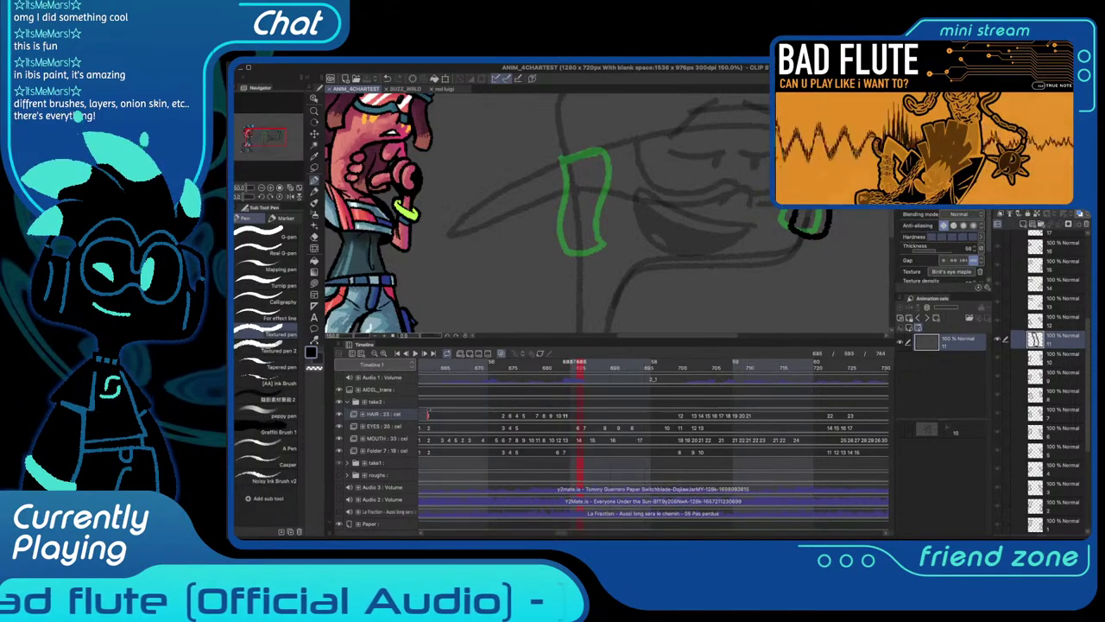
key(Left)
key(Left)
key(Left)
key(Right)
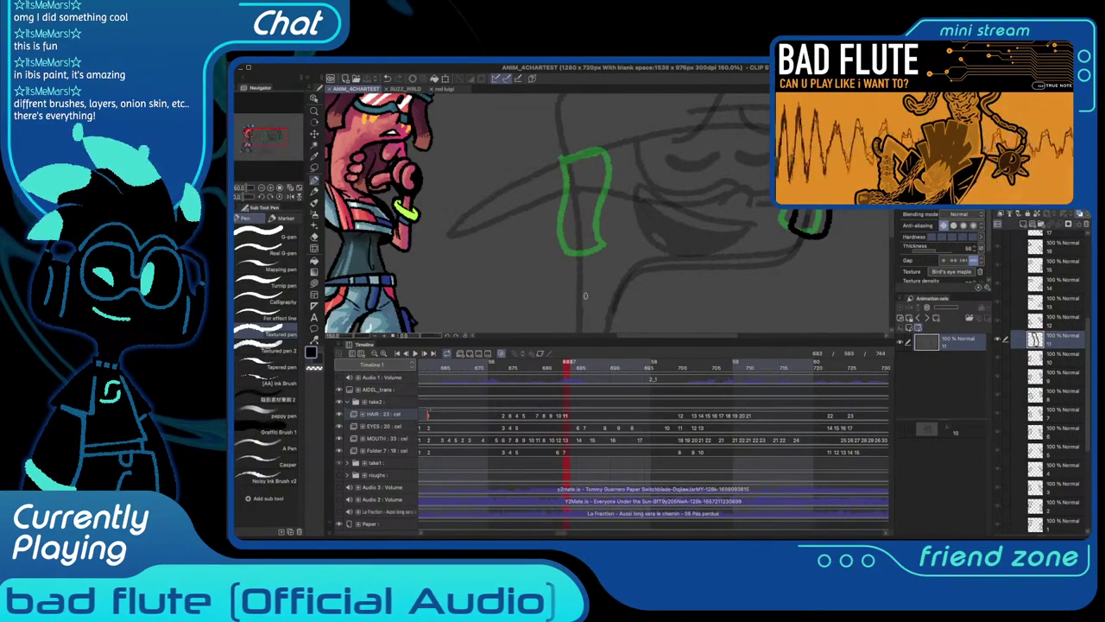
drag(585, 296, 551, 291)
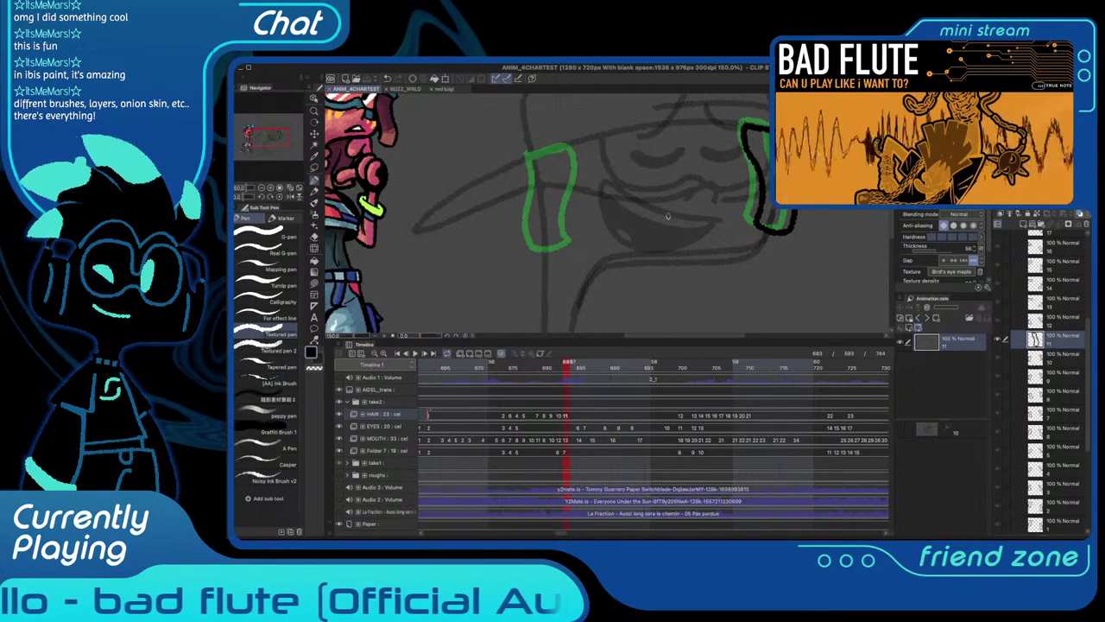
mouse_move(569, 154)
mouse_down()
mouse_move(587, 164)
mouse_move(551, 166)
mouse_move(539, 259)
mouse_move(580, 249)
mouse_move(575, 207)
mouse_move(593, 157)
mouse_move(593, 190)
mouse_up()
key(ctrl+z)
key(c)
mouse_move(587, 160)
mouse_down()
mouse_move(555, 171)
mouse_move(598, 167)
mouse_move(596, 203)
mouse_up()
key(c)
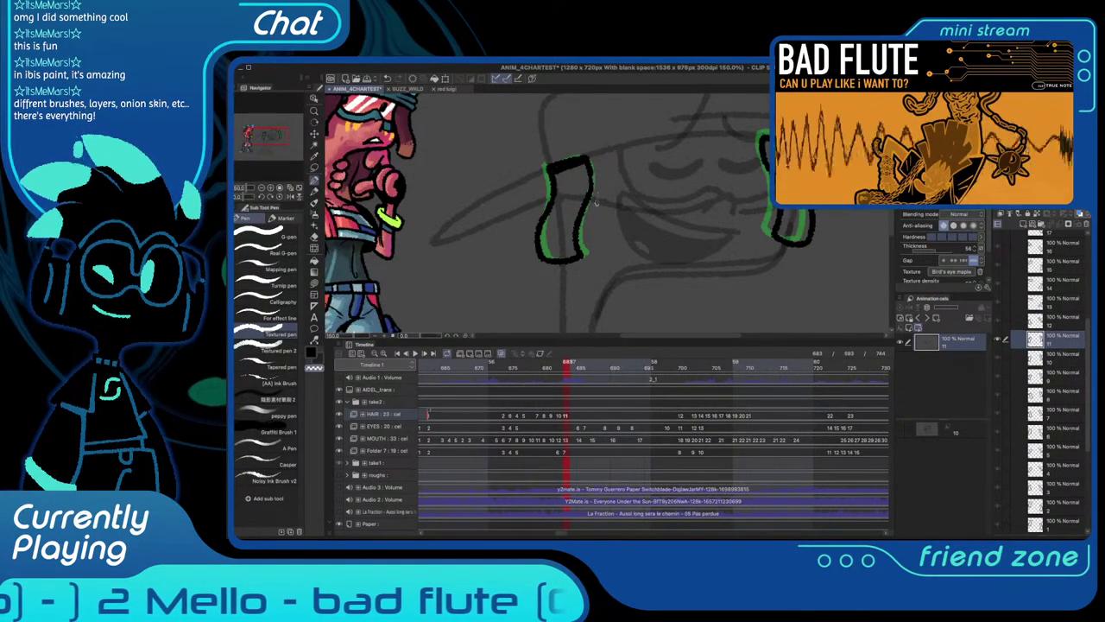
mouse_move(582, 154)
mouse_down()
mouse_move(548, 164)
mouse_move(554, 173)
mouse_move(589, 160)
mouse_up()
key(c)
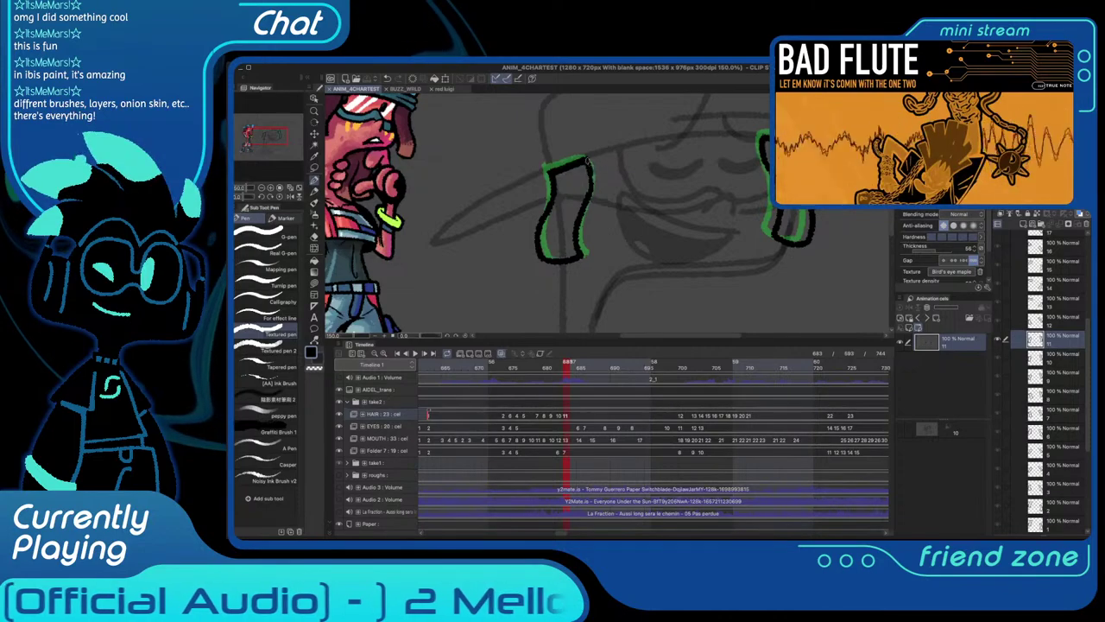
Clear HAIR cel 10 at frame 682 and redraw its left lock with the lower end swung outward, using the neighbouring cels as guides
key(Left)
key(Left)
key(Left)
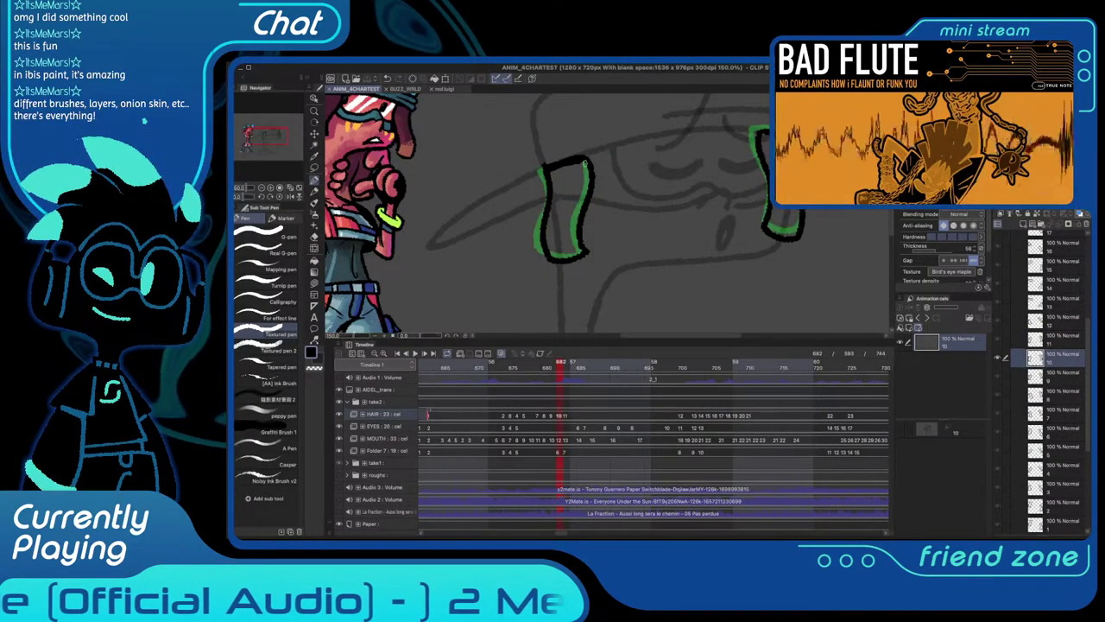
key(Right)
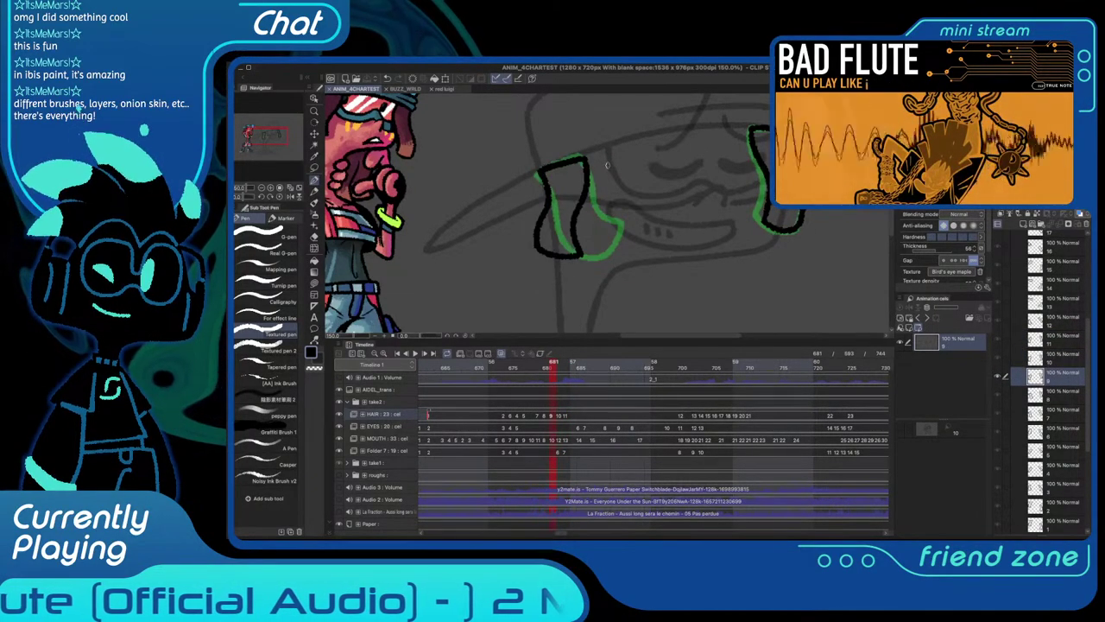
key(Right)
key(Right)
key(Left)
key(Delete)
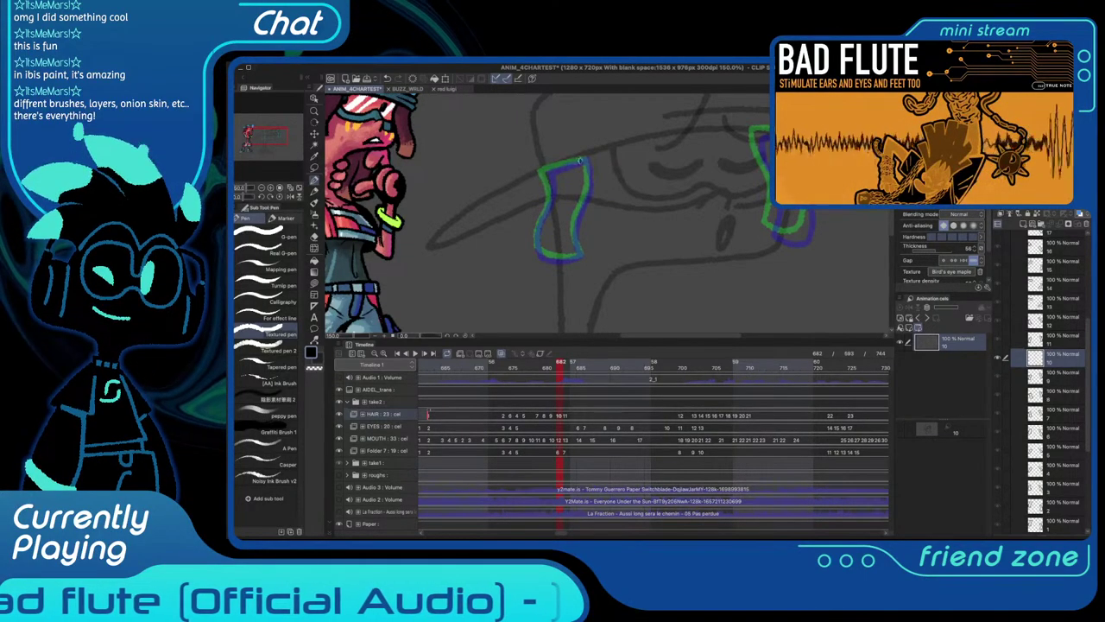
mouse_move(581, 160)
mouse_down()
mouse_move(545, 171)
mouse_move(527, 235)
mouse_move(542, 253)
mouse_move(567, 255)
mouse_move(582, 162)
mouse_move(547, 172)
mouse_move(577, 164)
mouse_up()
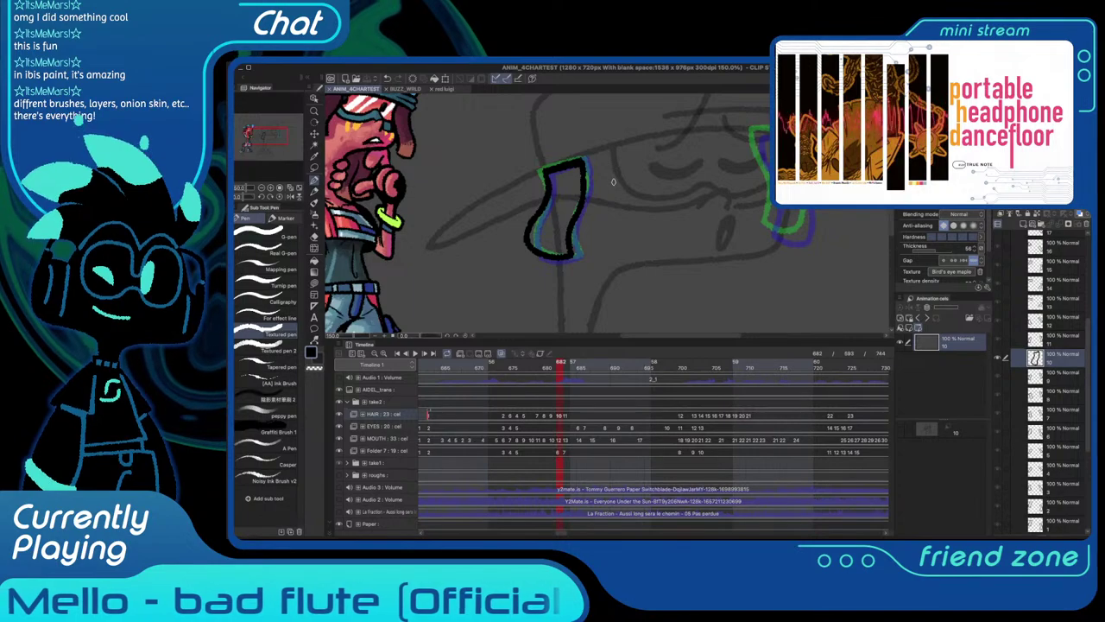
Step through HAIR cels 12 to 18, frames 700 to 707, to examine the shapes of the locks
scroll(613, 182, up, 1)
key(period)
key(period)
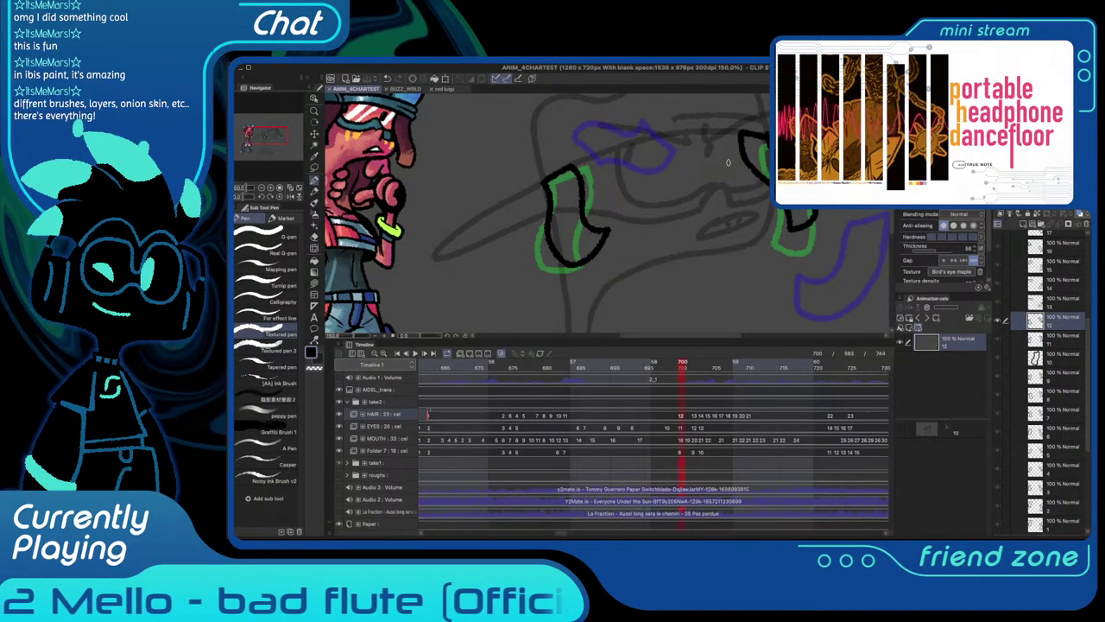
key(period)
key(comma)
key(ctrl+0)
key(period)
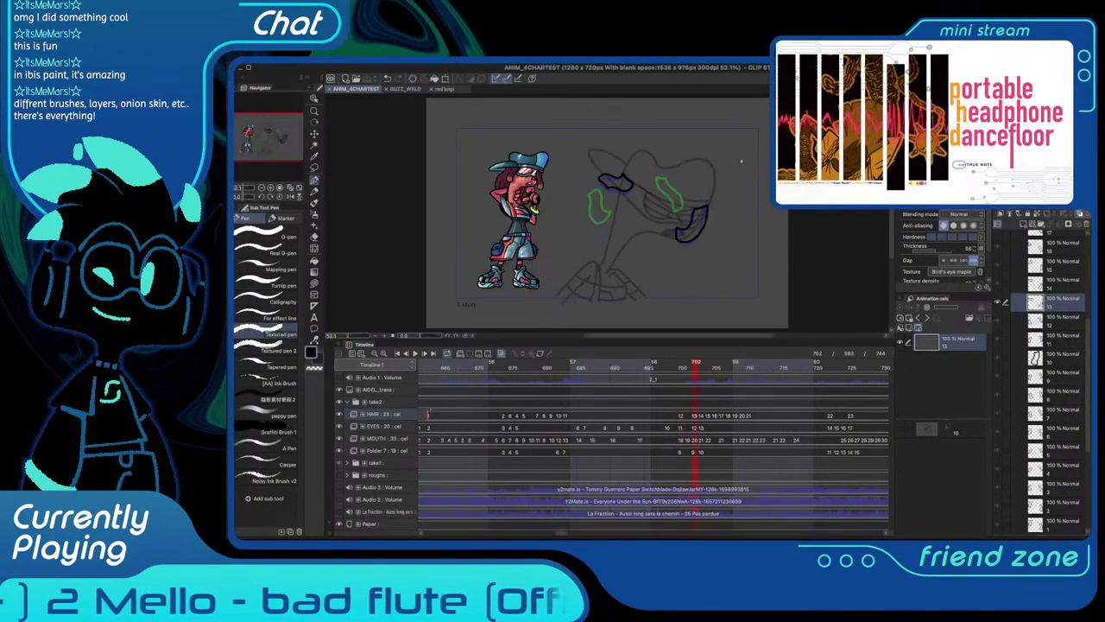
key(Right)
key(Right)
key(Right)
key(Right)
key(Right)
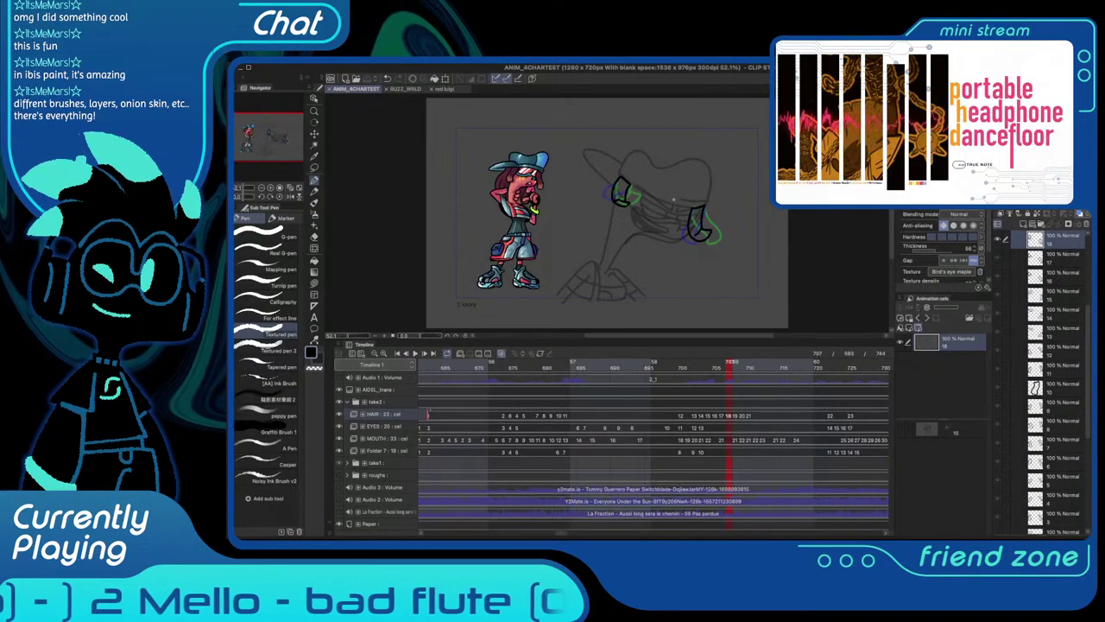
Redraw the left lock on HAIR cel 19 at frame 708 with a longer, rounded end curling outward
key(ctrl+plus)
key(ctrl+plus)
key(Right)
key(Right)
key(Left)
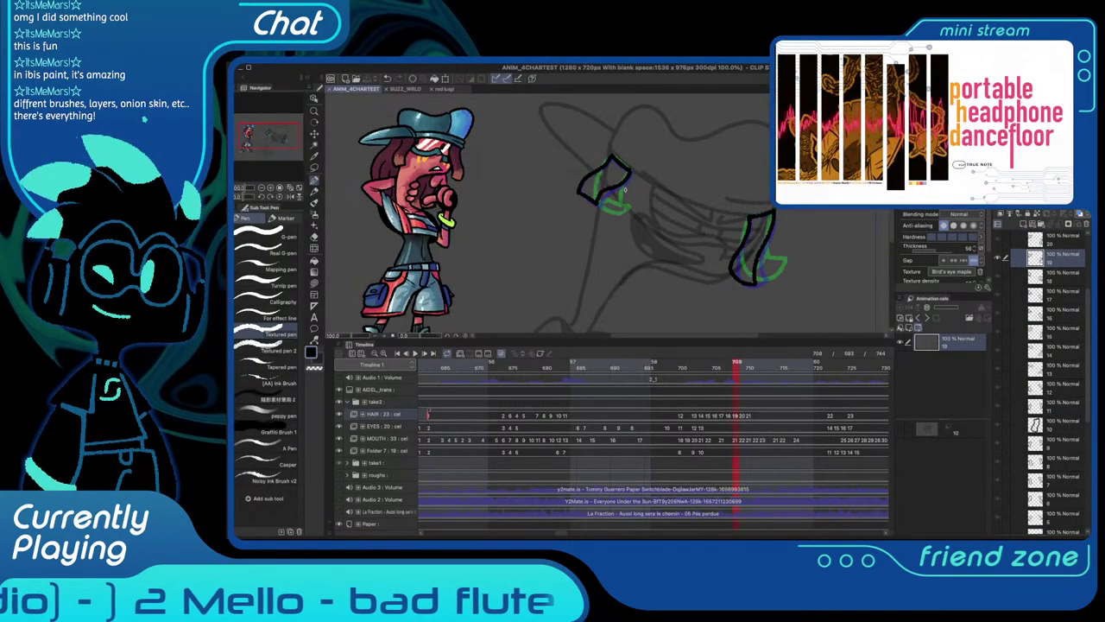
scroll(624, 186, up, 1)
key(c)
mouse_move(589, 204)
mouse_down()
mouse_move(553, 184)
mouse_move(594, 223)
mouse_move(561, 187)
mouse_move(598, 183)
mouse_move(585, 187)
mouse_move(577, 217)
mouse_move(605, 184)
mouse_move(570, 225)
mouse_move(550, 217)
mouse_move(549, 186)
mouse_move(615, 150)
mouse_move(633, 163)
mouse_move(609, 143)
mouse_move(631, 164)
mouse_up()
key(x)
key(c)
key(super+z)
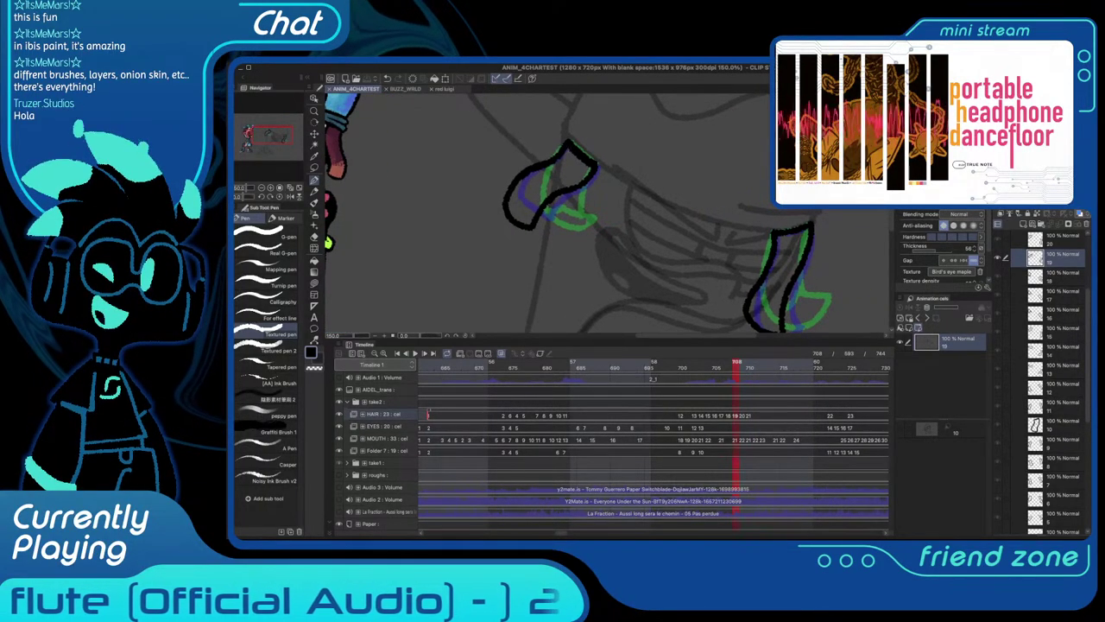
drag(570, 148, 588, 168)
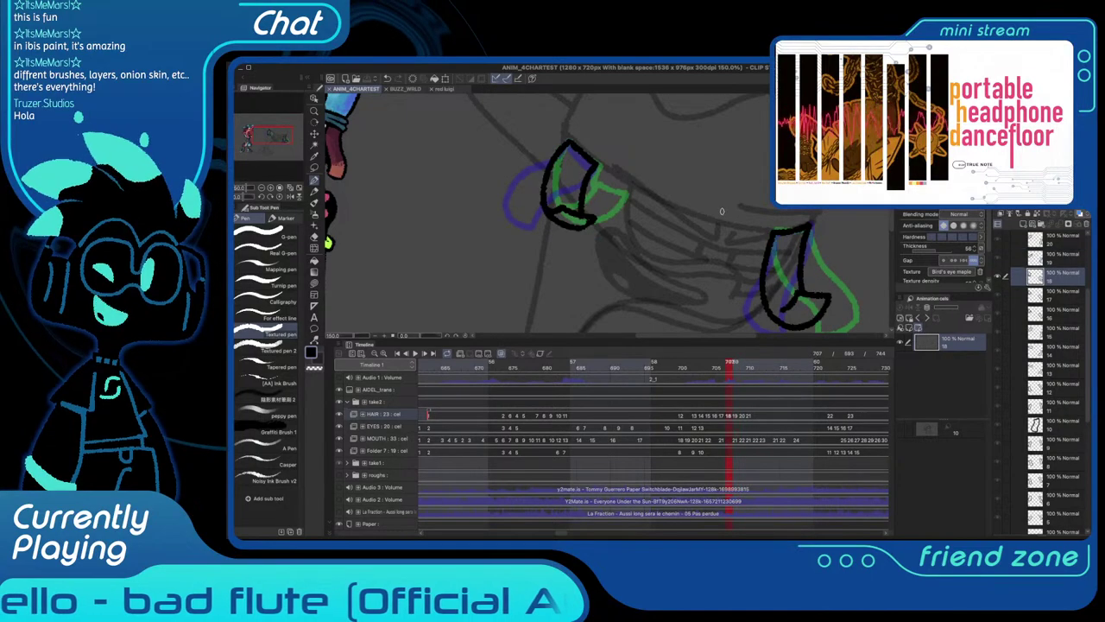
Redraw the left lock on HAIR cel 20 at frame 709, sweeping it further outward with a rounded end
key(c)
key(e)
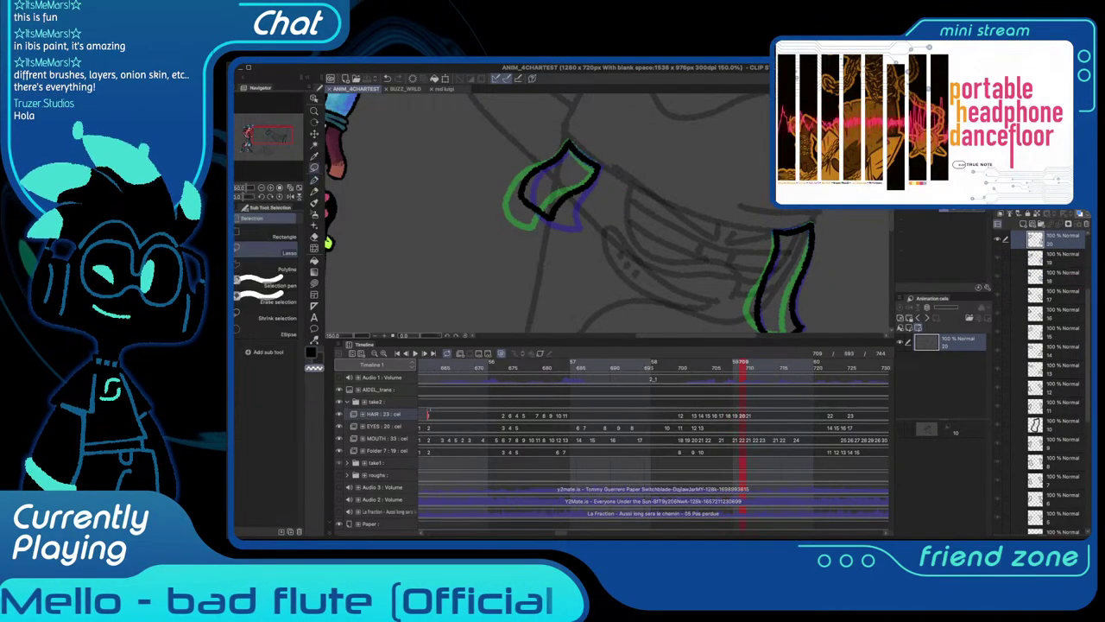
mouse_move(551, 191)
mouse_down()
mouse_move(600, 166)
mouse_move(581, 152)
mouse_move(512, 201)
mouse_up()
key(p)
mouse_move(611, 176)
mouse_down()
mouse_move(546, 231)
mouse_move(505, 197)
mouse_move(528, 224)
mouse_up()
key(c)
key(c)
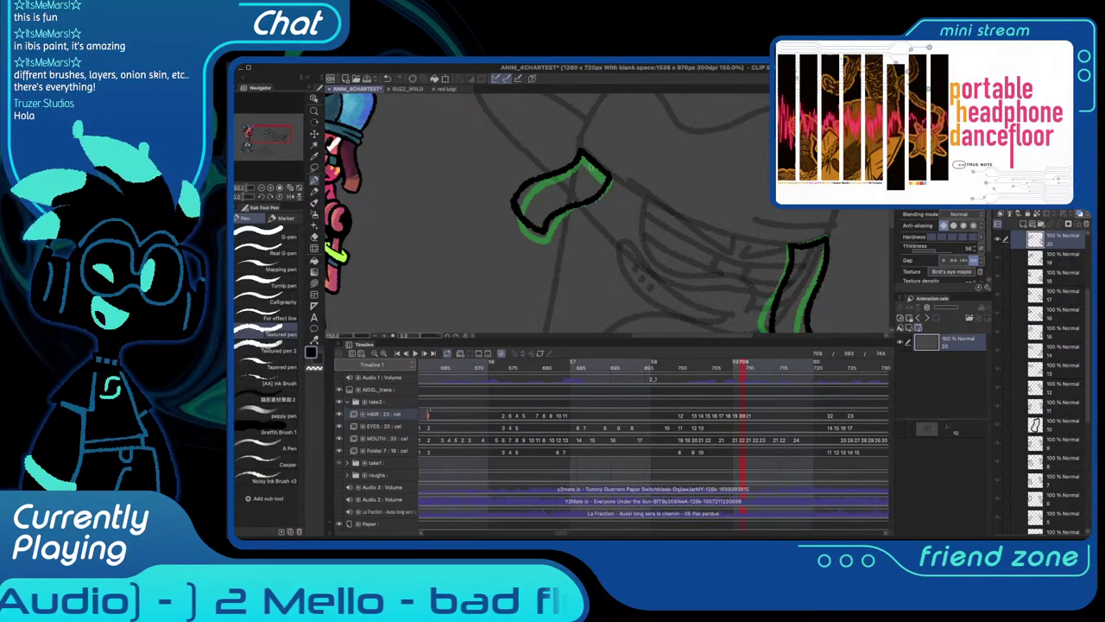
drag(582, 157, 604, 176)
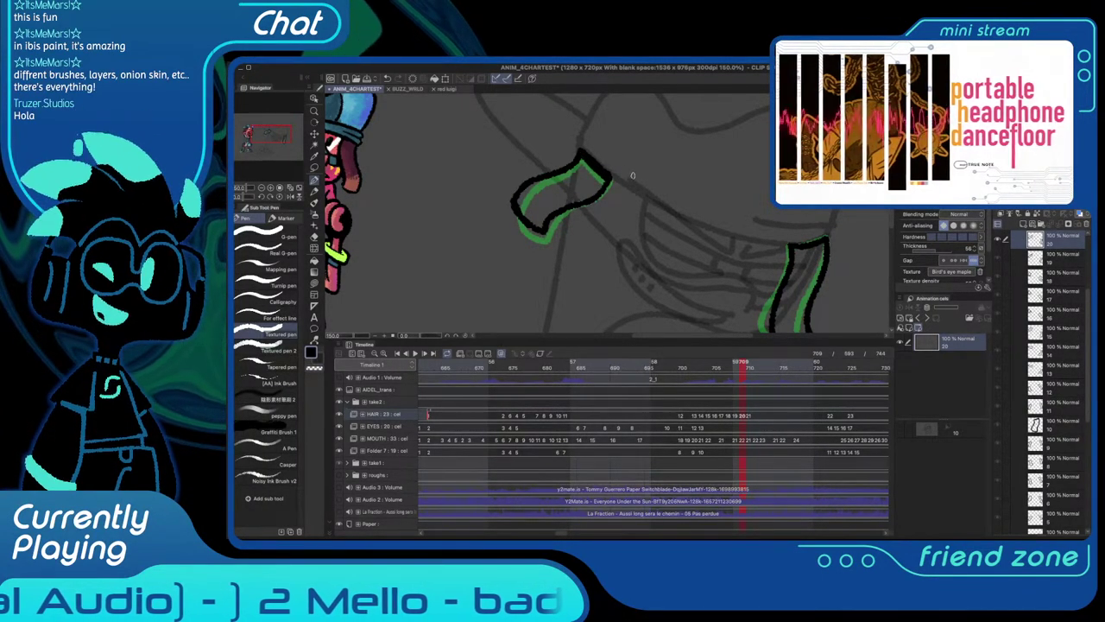
Replace the pointed end of the left lock on HAIR cel 21 at frame 710 with a longer, flat lower end
key(Right)
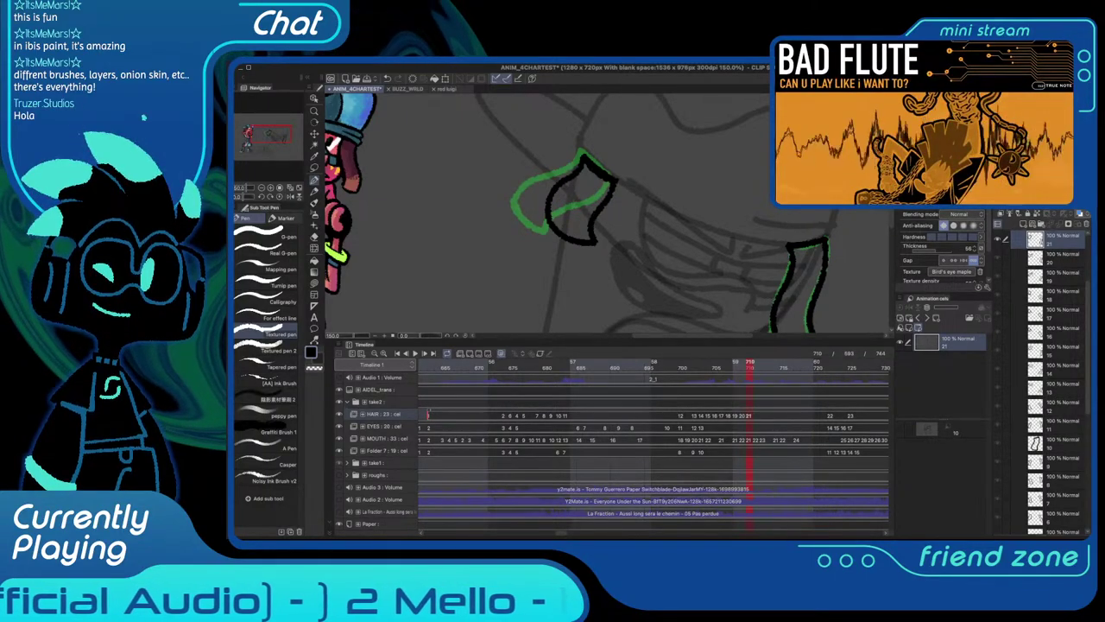
mouse_move(585, 204)
mouse_down()
mouse_move(563, 197)
mouse_move(570, 245)
mouse_move(525, 220)
mouse_up()
key(ctrl+z)
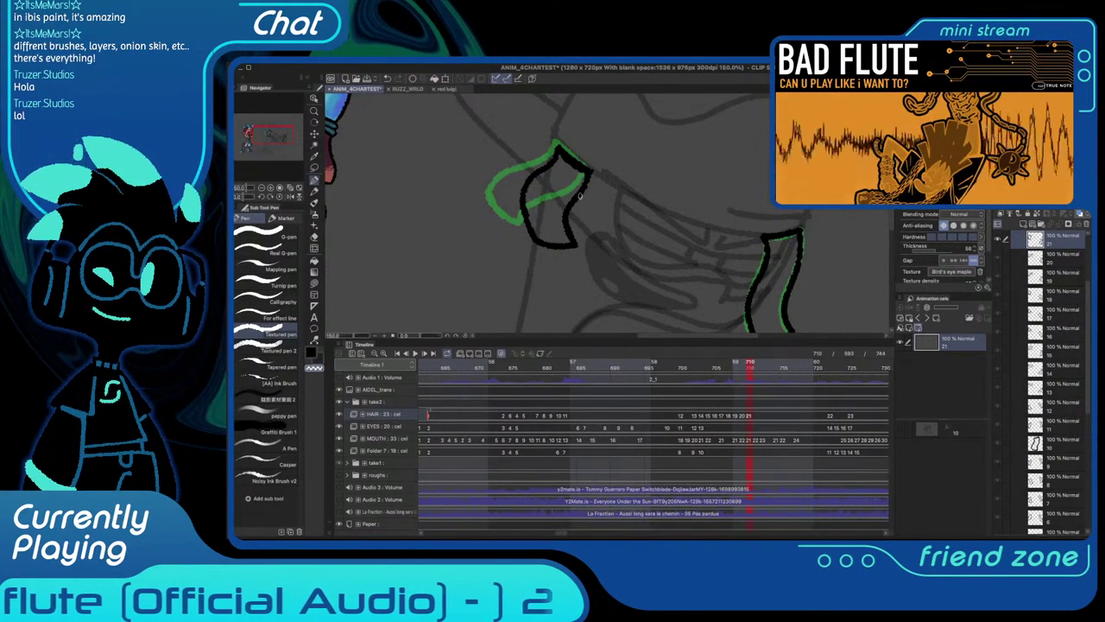
key(period)
key(comma)
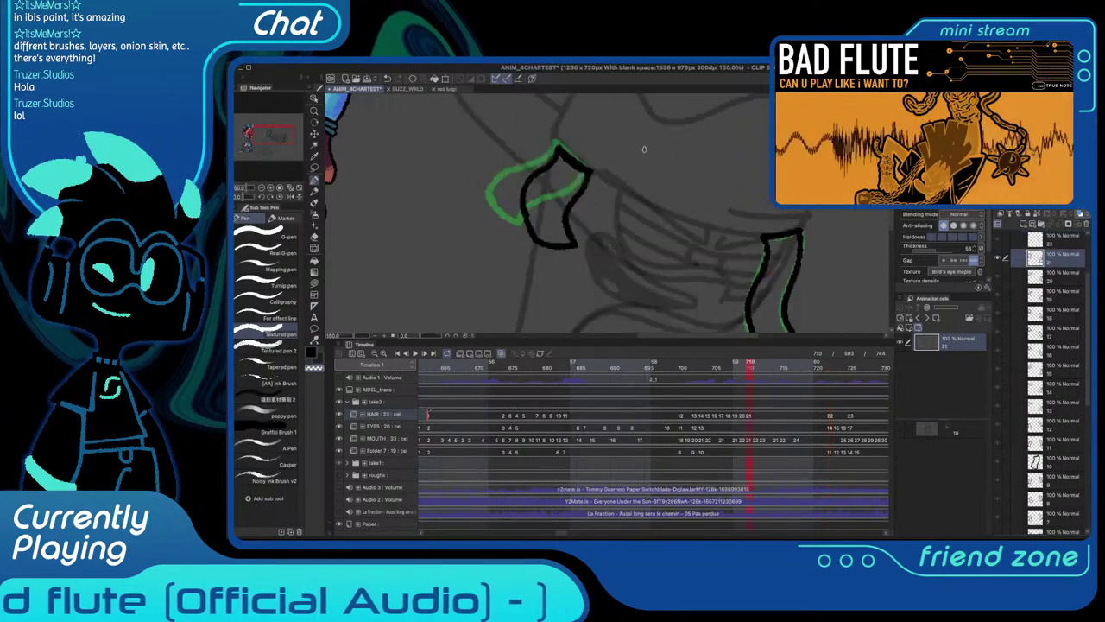
Compare HAIR cels 20 and 21, and delete the left lock on cel 21 at frame 710
key(comma)
key(period)
key(comma)
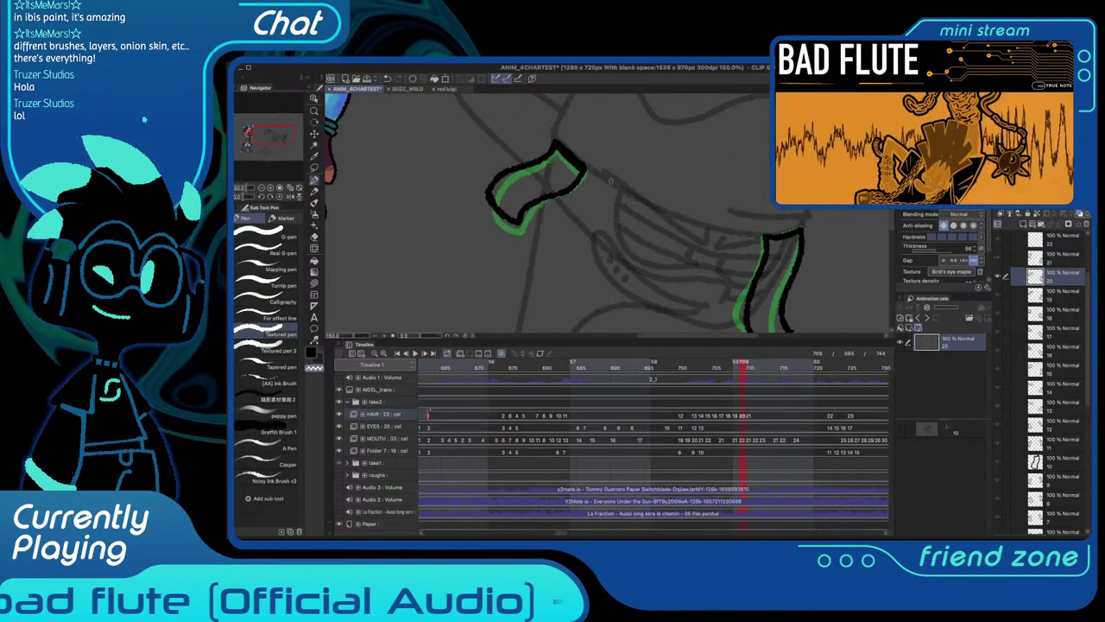
key(period)
key(m)
mouse_move(570, 138)
mouse_down()
mouse_move(555, 133)
mouse_move(608, 145)
mouse_move(582, 132)
mouse_move(586, 166)
mouse_up()
key(Delete)
key(super+d)
key(p)
key(super+z)
key(super+z)
key(super+0)
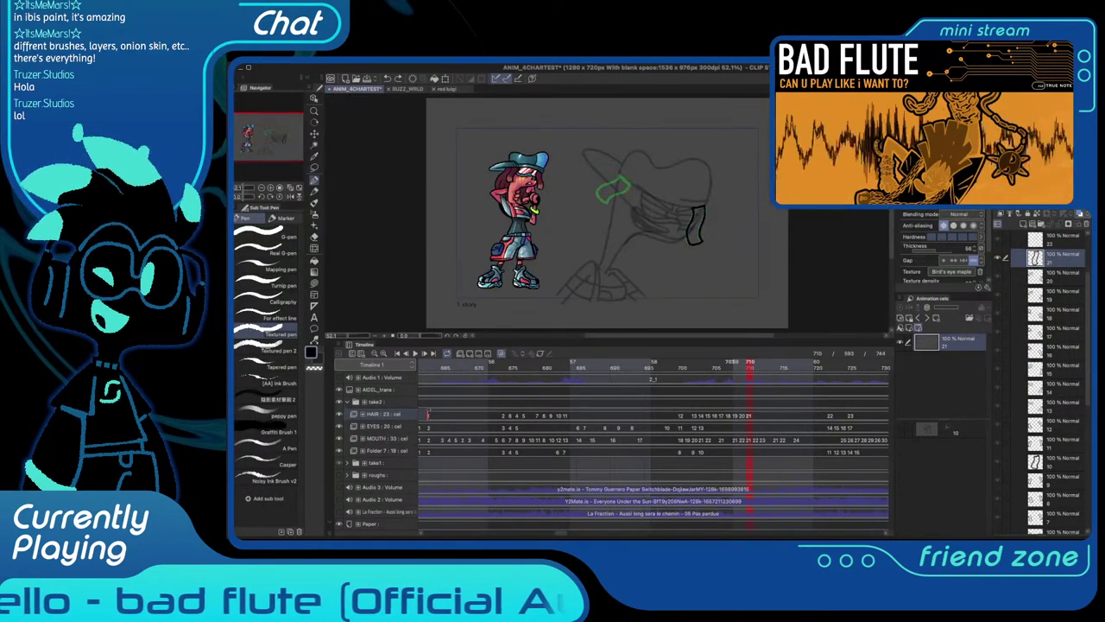
Go back through the timeline from take2's rough hair to the start of the coloured take1 animation, down to frame 598
drag(730, 364, 511, 363)
scroll(511, 364, left, 5)
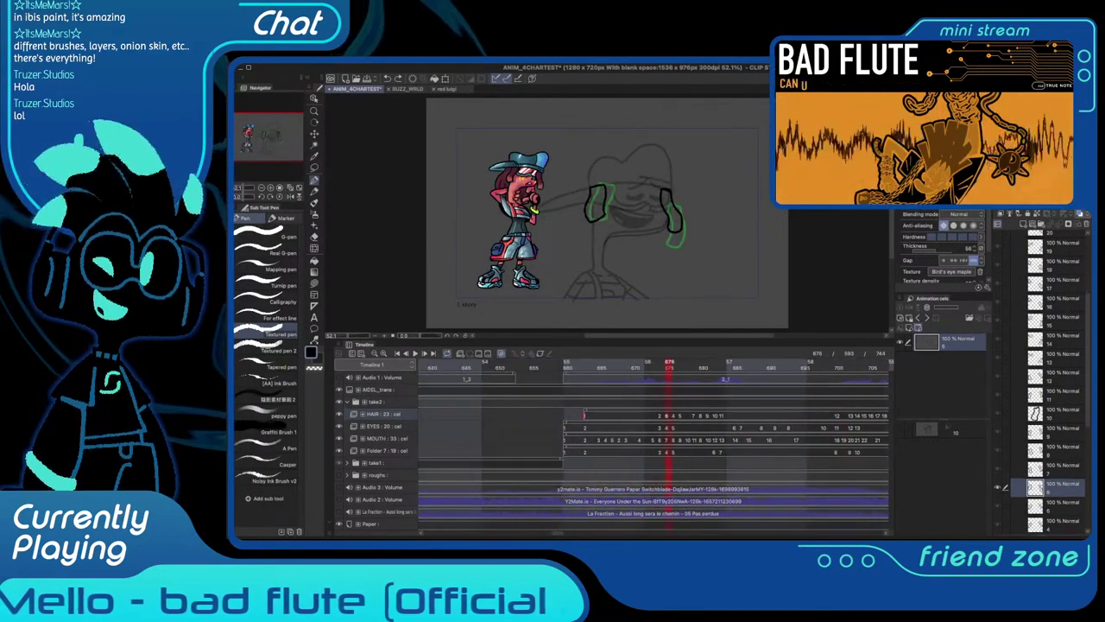
drag(635, 363, 520, 363)
scroll(520, 364, left, 1)
key(Left)
key(Left)
key(Left)
key(Left)
key(Left)
key(Left)
key(Left)
key(Left)
key(Left)
key(Left)
key(Left)
key(Left)
key(Left)
key(Left)
key(Left)
key(Left)
key(Left)
key(Left)
key(Left)
key(Left)
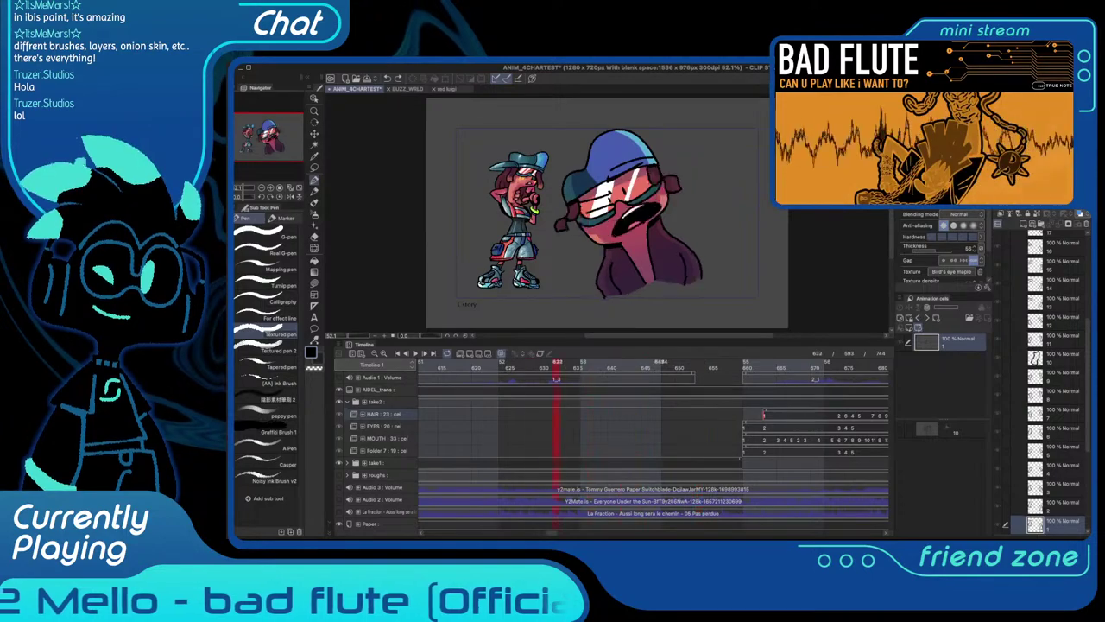
key(Left)
key(Left)
key(Left)
key(Left)
key(Left)
key(Left)
key(Left)
key(Left)
key(Left)
key(Left)
key(Left)
key(Left)
key(Left)
key(Left)
key(Left)
key(Left)
key(Left)
key(Left)
key(Left)
key(Left)
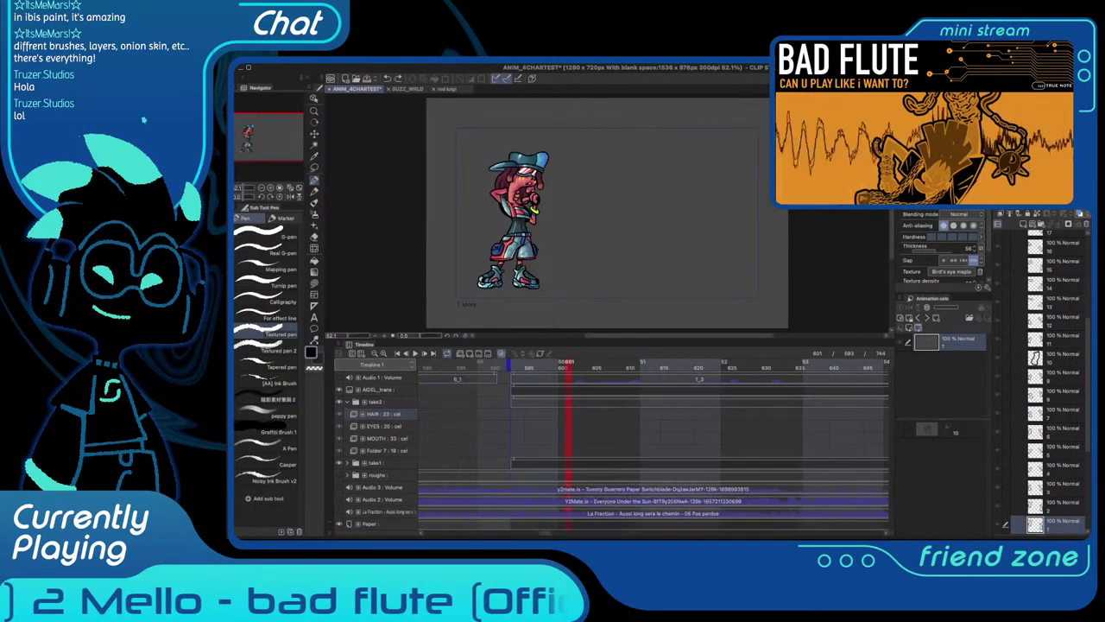
key(Left)
key(Left)
key(Left)
key(Left)
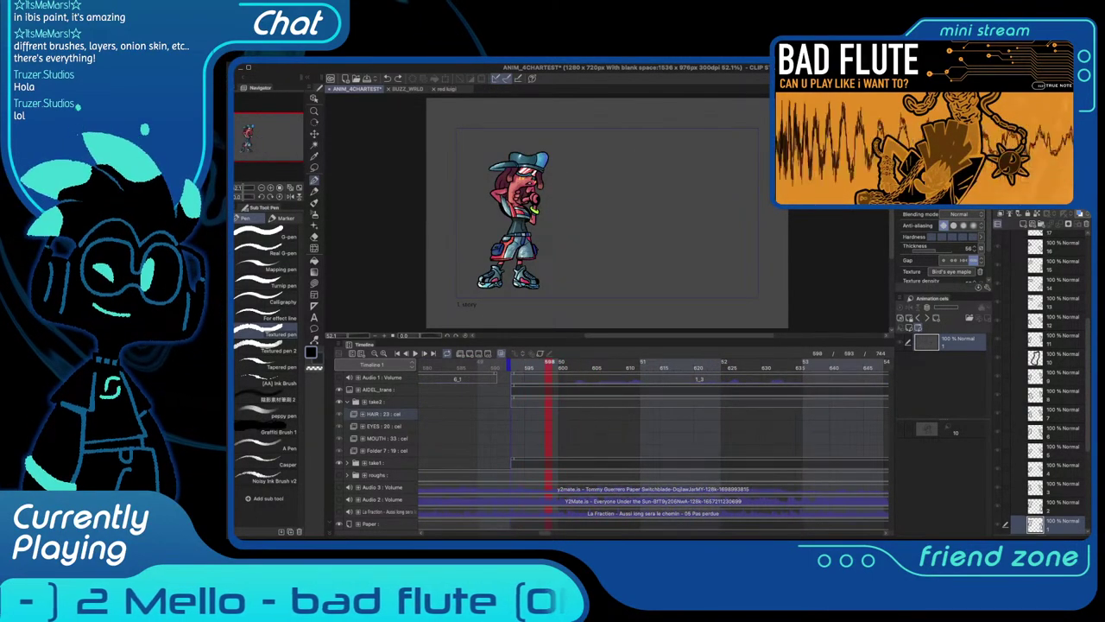
Step forward from frame 598 to frame 628 to examine the head and hair movement in the coloured take1 animation
key(Right)
key(Right)
key(Right)
key(Right)
key(Right)
key(Right)
key(Right)
key(Right)
key(Right)
key(Right)
key(Right)
key(Right)
key(Right)
key(Right)
key(Right)
key(Right)
key(Right)
key(Right)
key(Right)
key(Right)
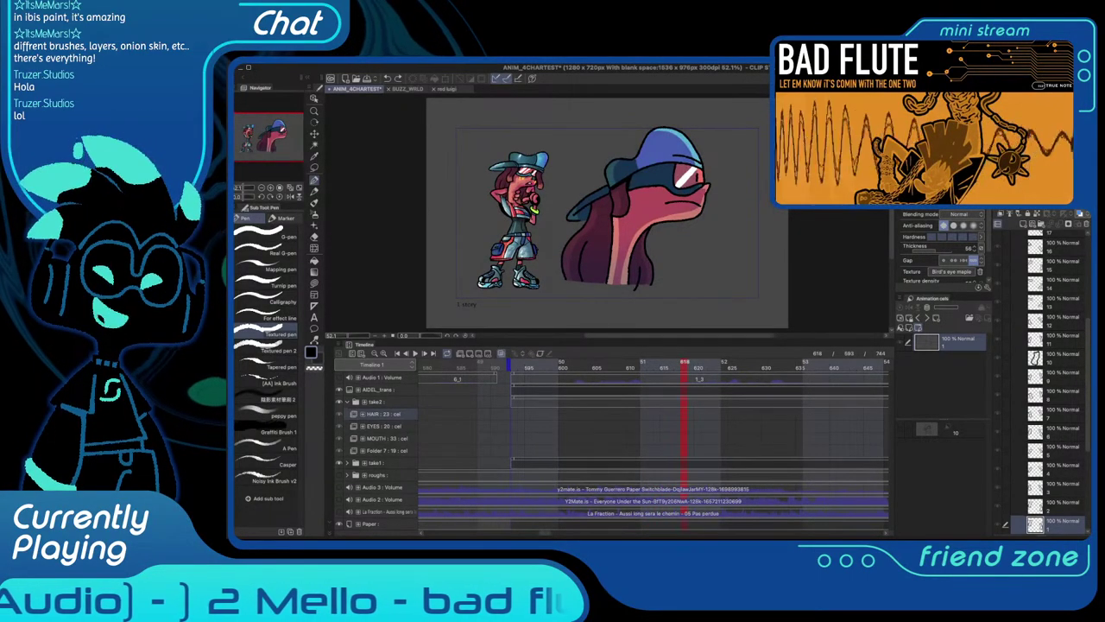
key(Right)
key(Right)
key(Right)
key(Right)
key(Right)
key(Right)
key(Right)
key(Right)
key(Right)
key(Right)
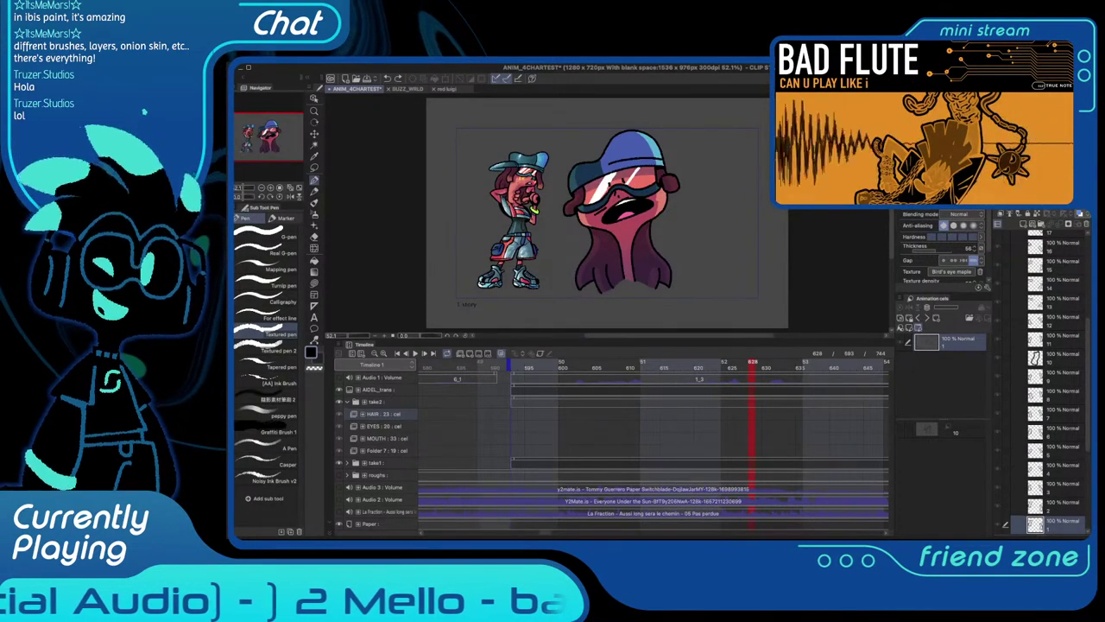
Play the animation from frame 628 through take2, and replay the later HAIR cels to check the lock motion
key(space)
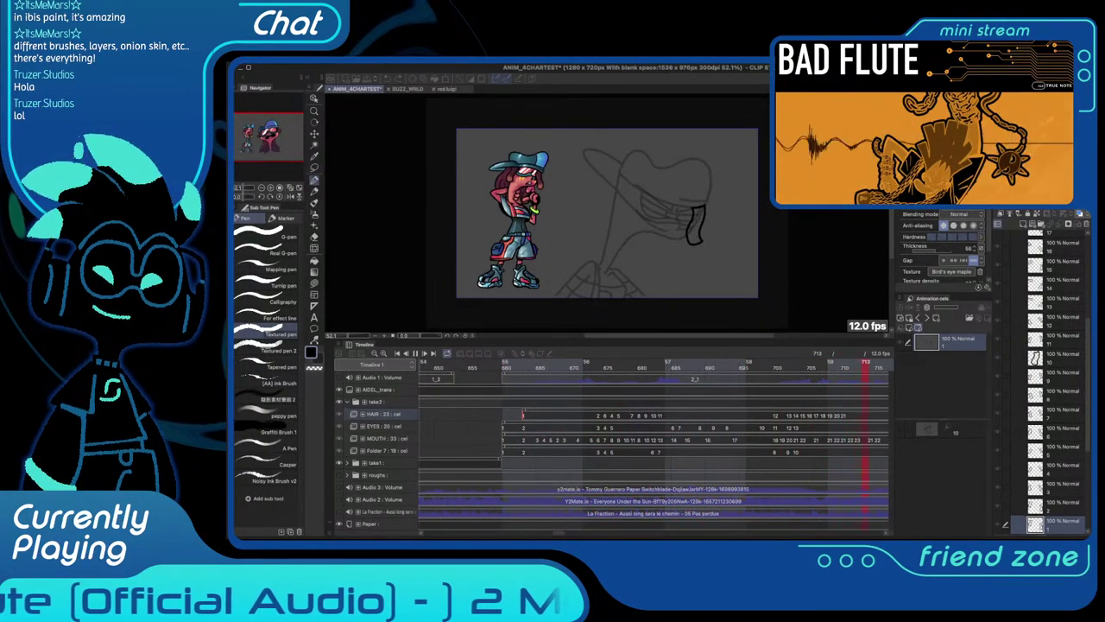
key(space)
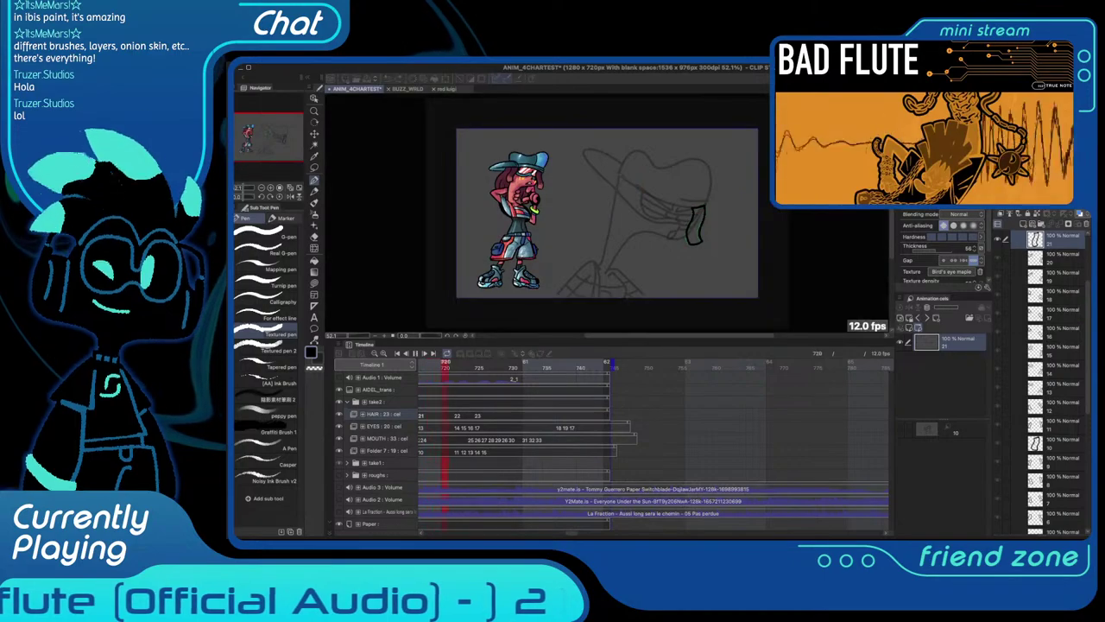
key(space)
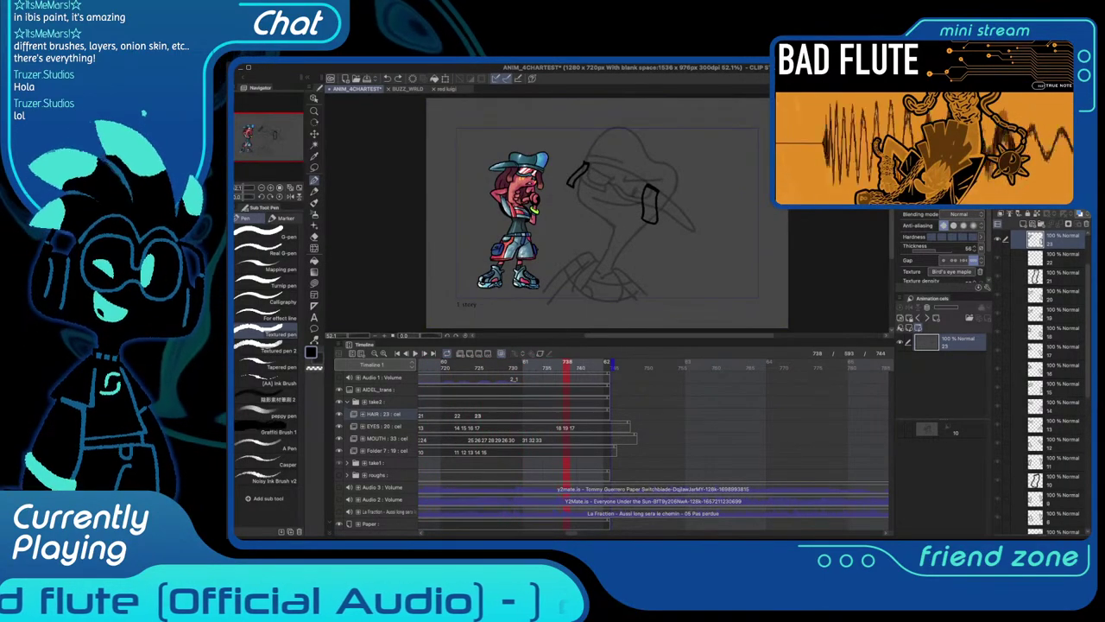
scroll(553, 423, left, 1)
click(494, 365)
scroll(552, 423, left, 3)
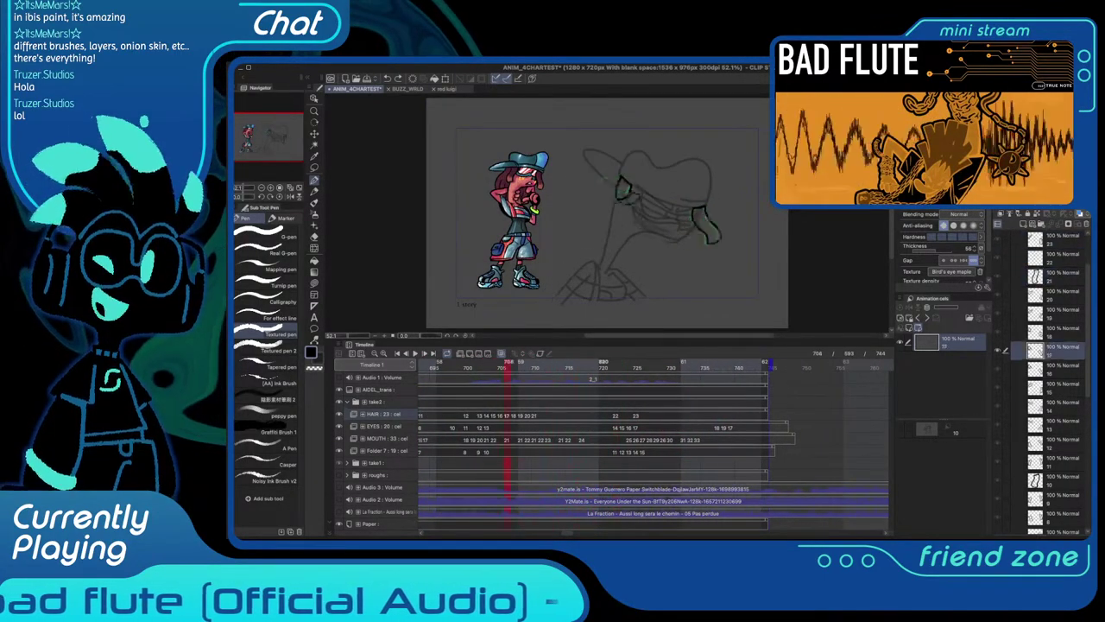
key(space)
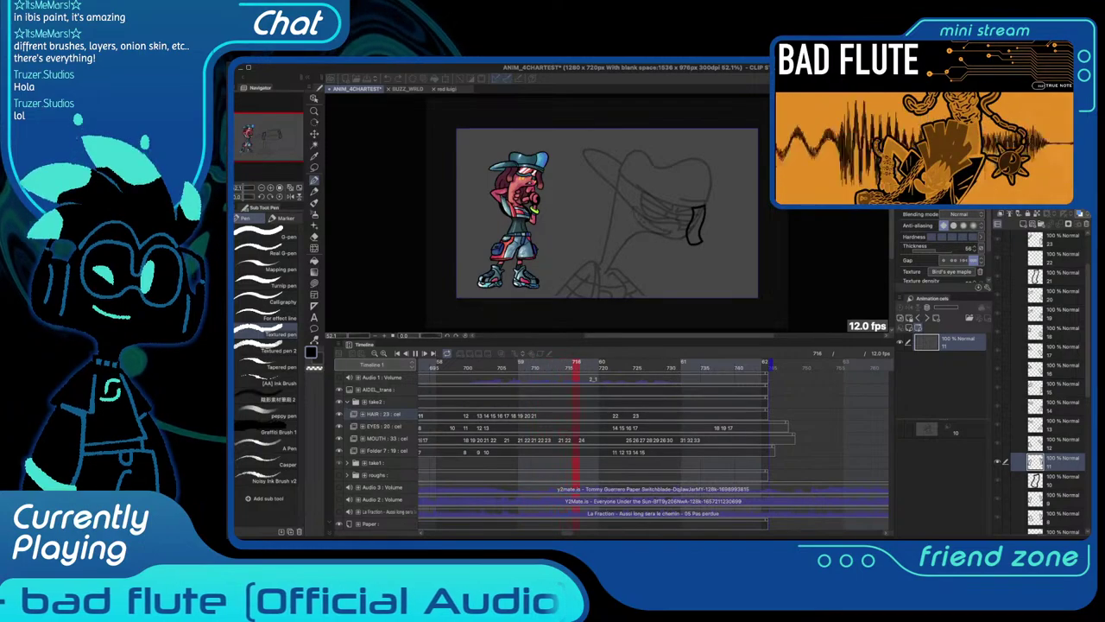
key(space)
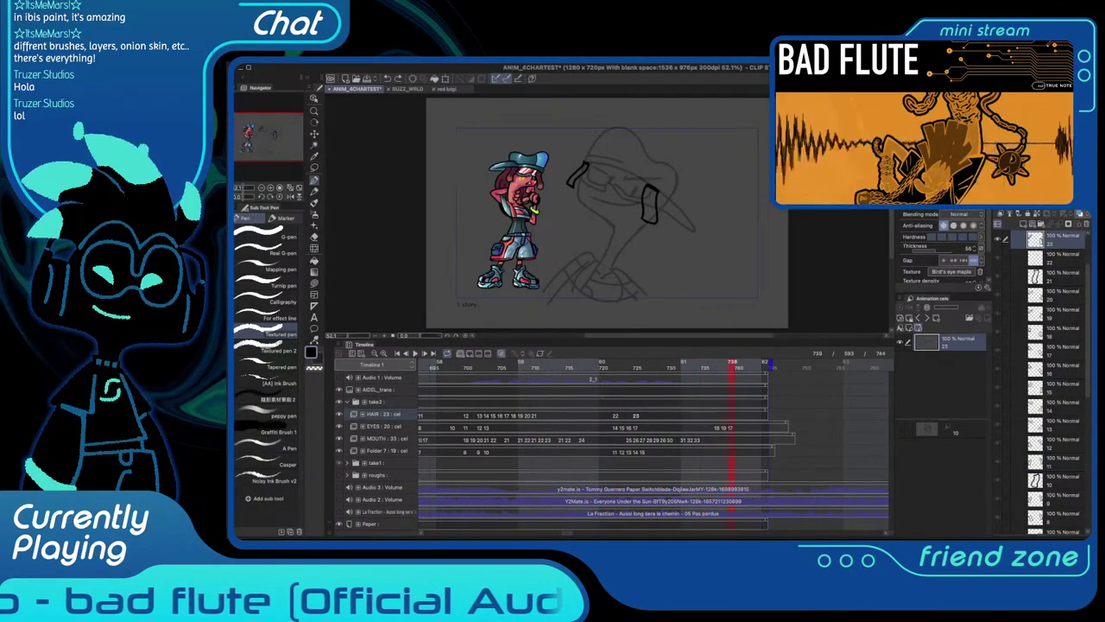
key(space)
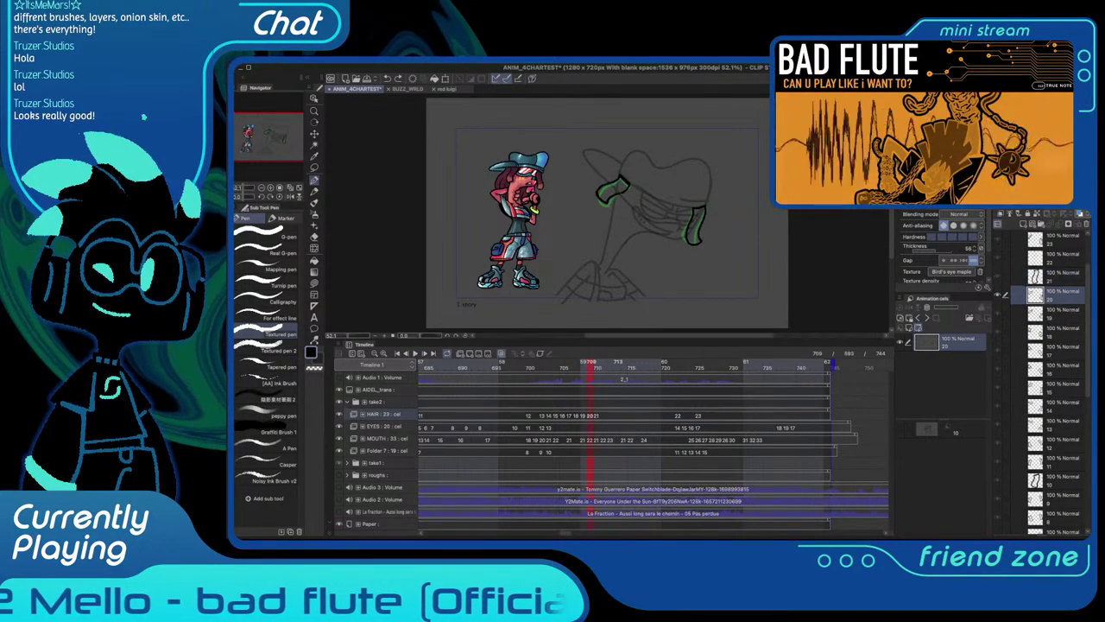
Redraw the left lock on HAIR cel 21 at frame 710, hanging downward in a slight curve with a flat lower end
scroll(615, 221, up, 6)
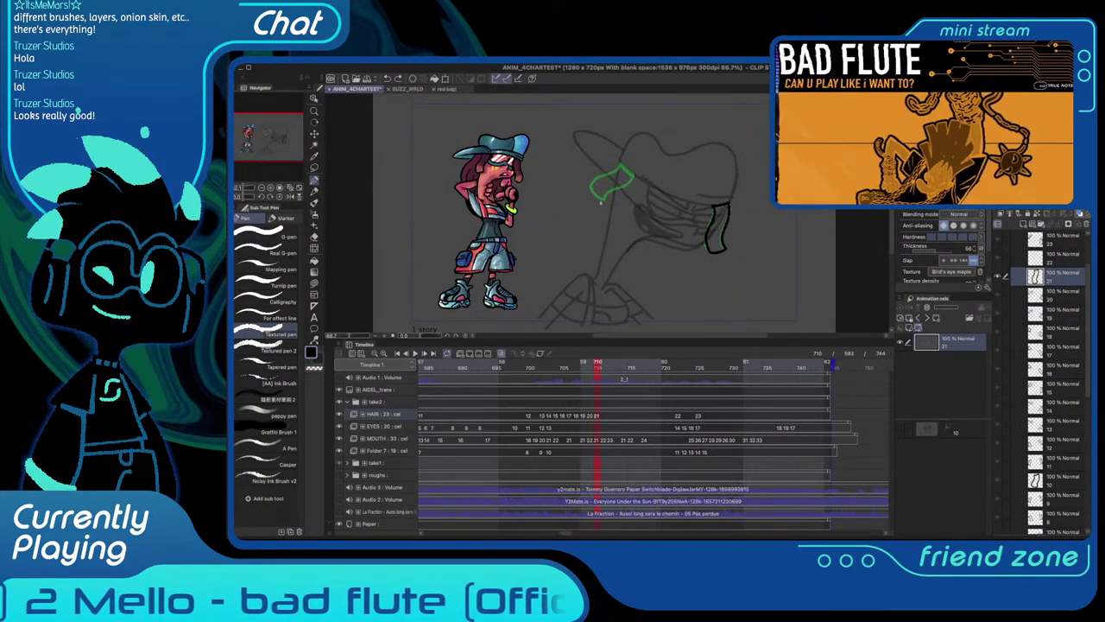
drag(615, 221, 583, 236)
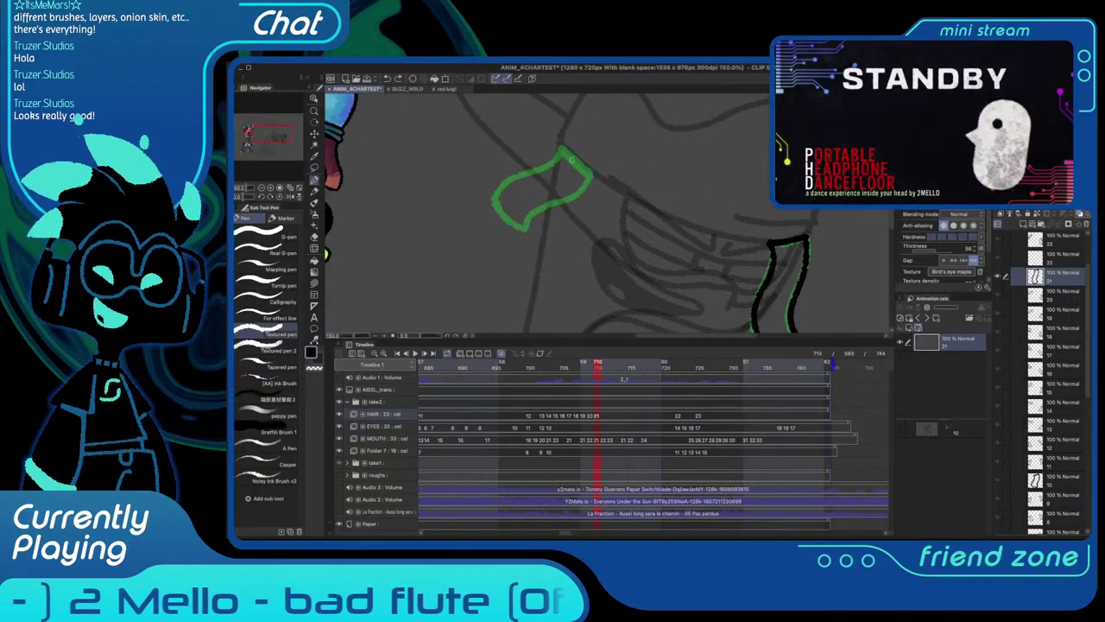
mouse_move(561, 147)
mouse_down()
mouse_move(592, 169)
mouse_move(569, 158)
mouse_move(595, 180)
mouse_move(594, 195)
mouse_move(565, 250)
mouse_move(530, 251)
mouse_move(525, 226)
mouse_move(561, 149)
mouse_move(595, 177)
mouse_up()
key(super+z)
key(ctrl+z)
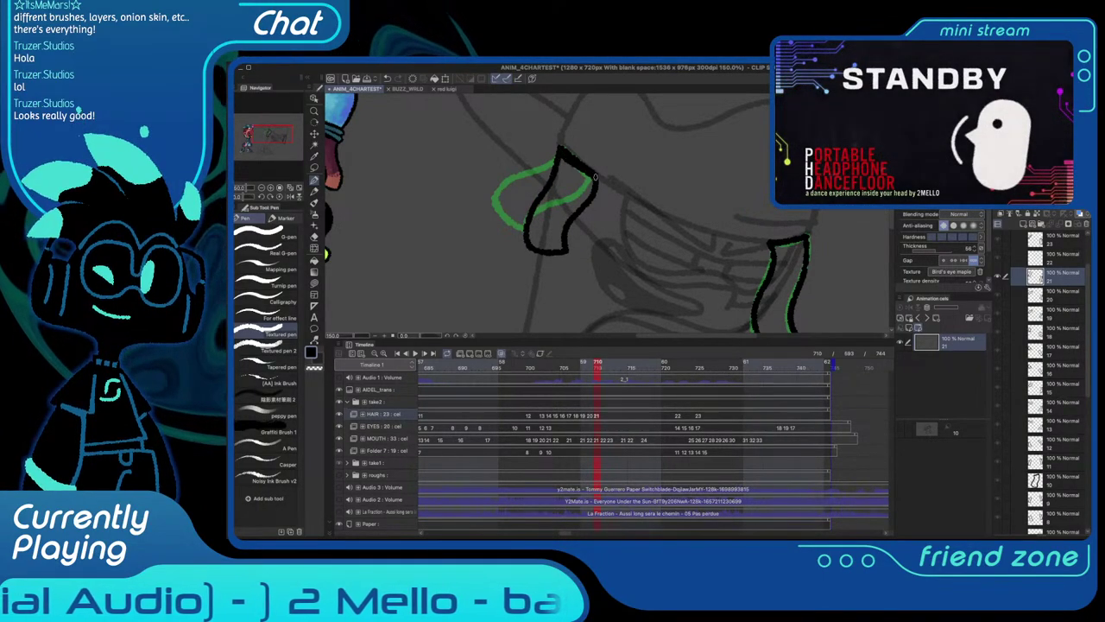
key(ctrl+0)
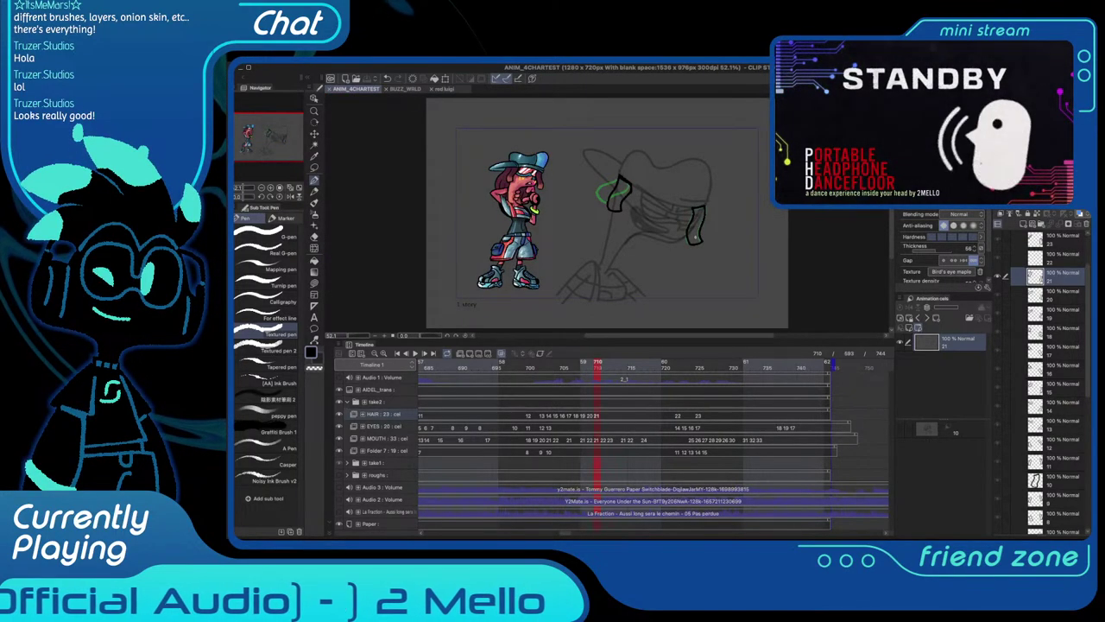
Look over the drawings in the BUZZ_WRLD and red luigi documents and return to ANIM_4CHARTEST
key(ctrl+Tab)
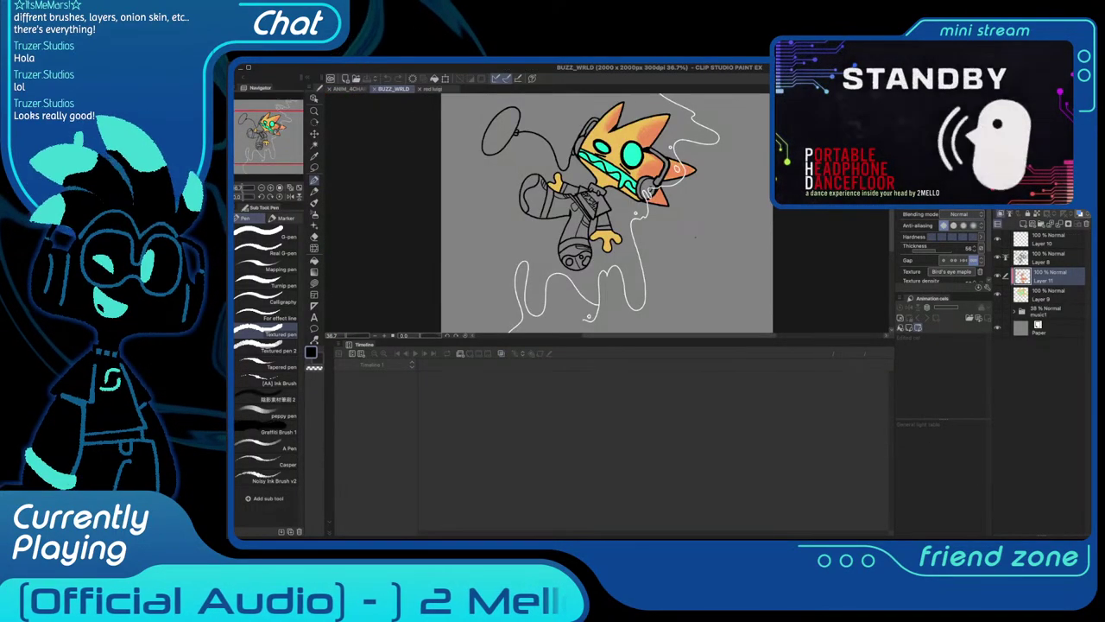
key(super+0)
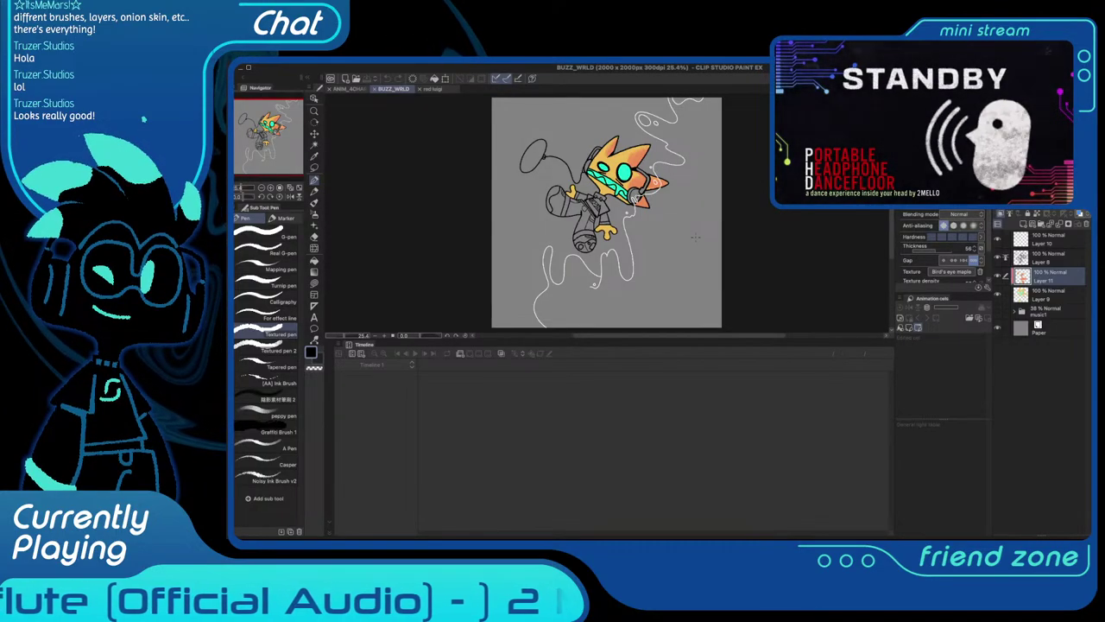
scroll(696, 237, up, 1)
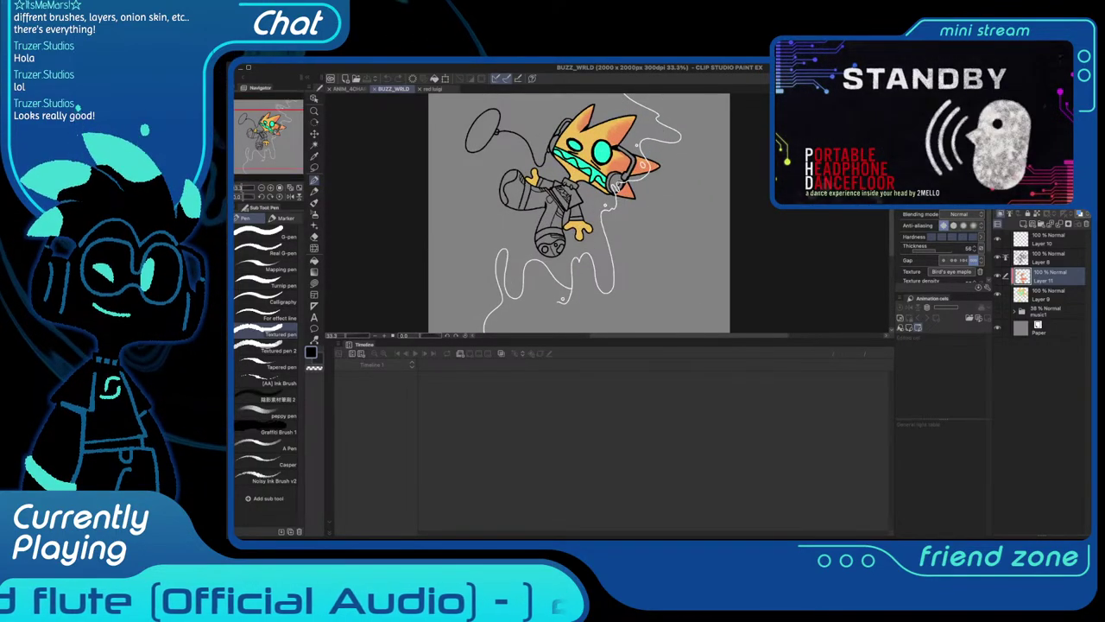
drag(696, 237, 701, 265)
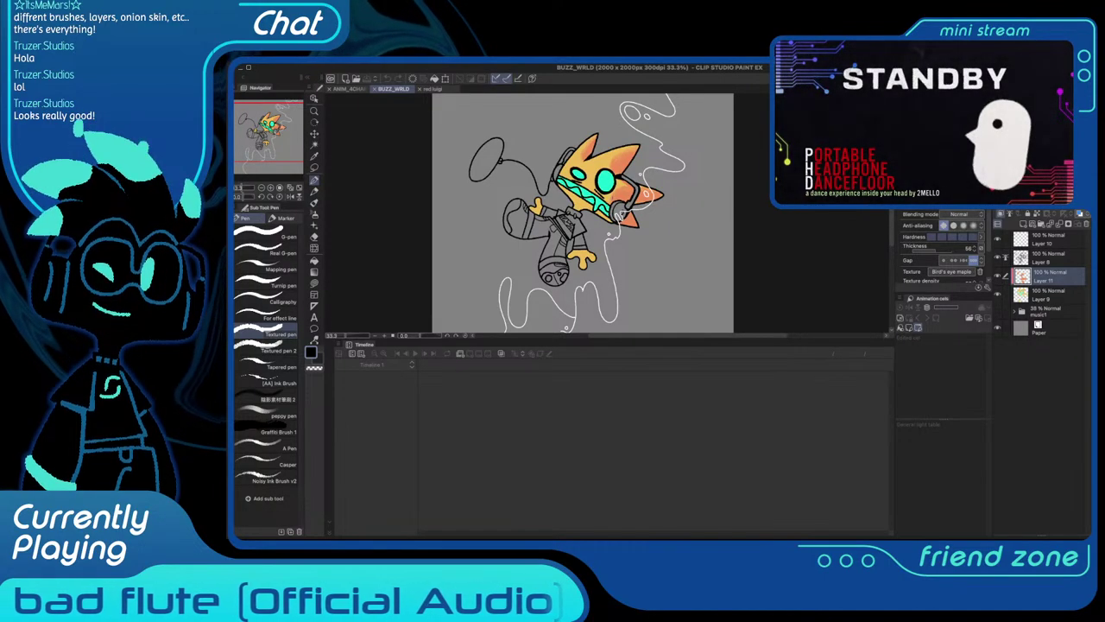
scroll(583, 211, down, 1)
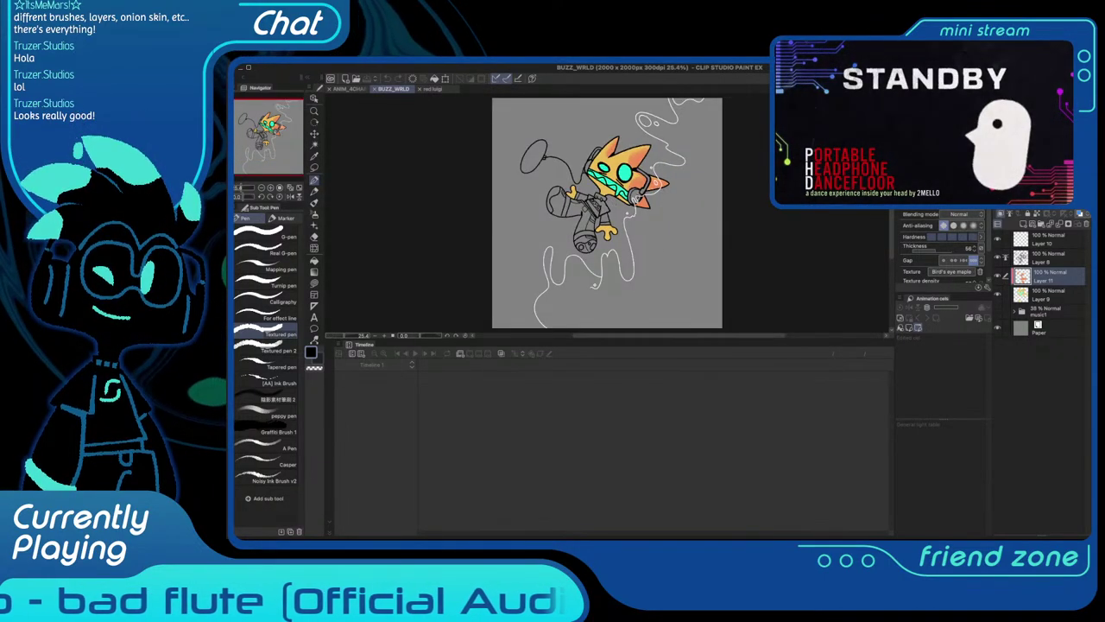
click(432, 89)
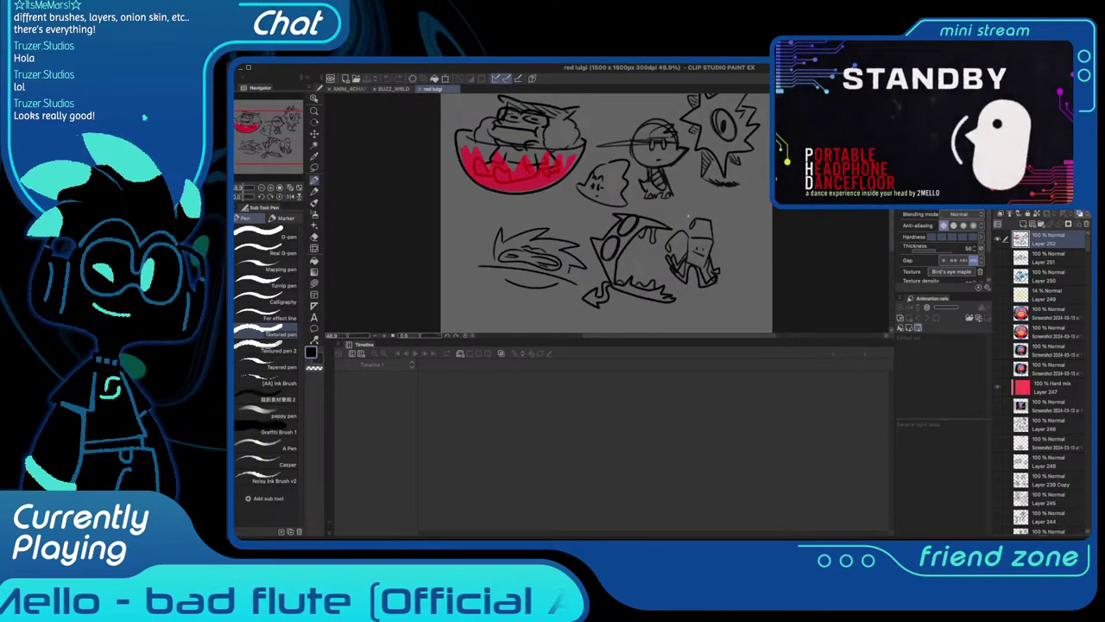
key(ctrl+Tab)
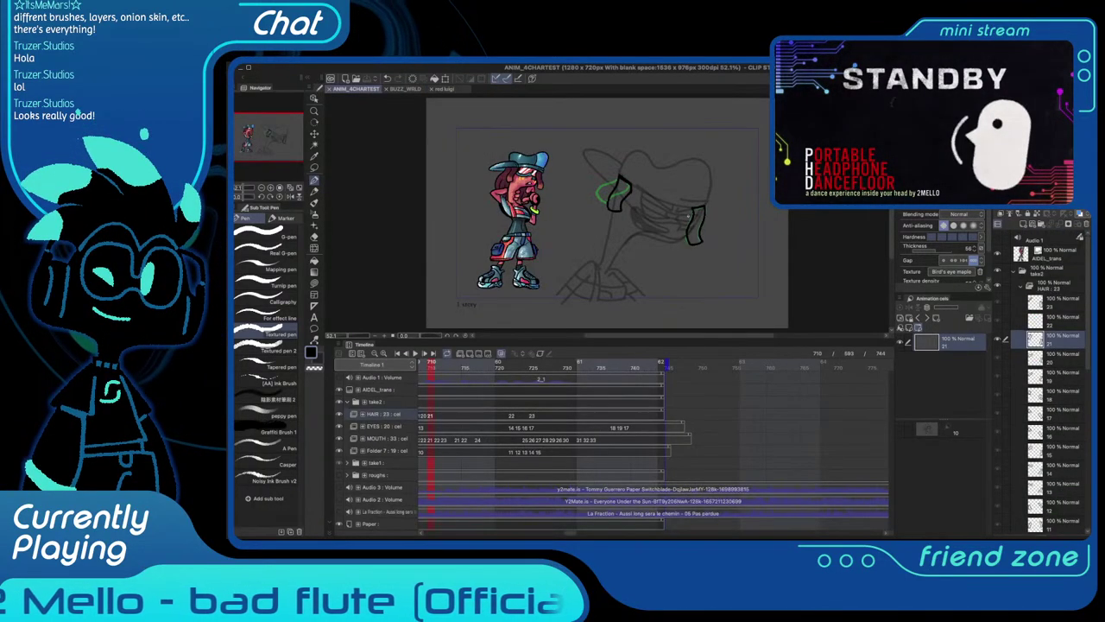
Examine HAIR cel 22 at frame 722 against the previous cel's locks, and return to cel 21 at frame 710
scroll(625, 176, up, 3)
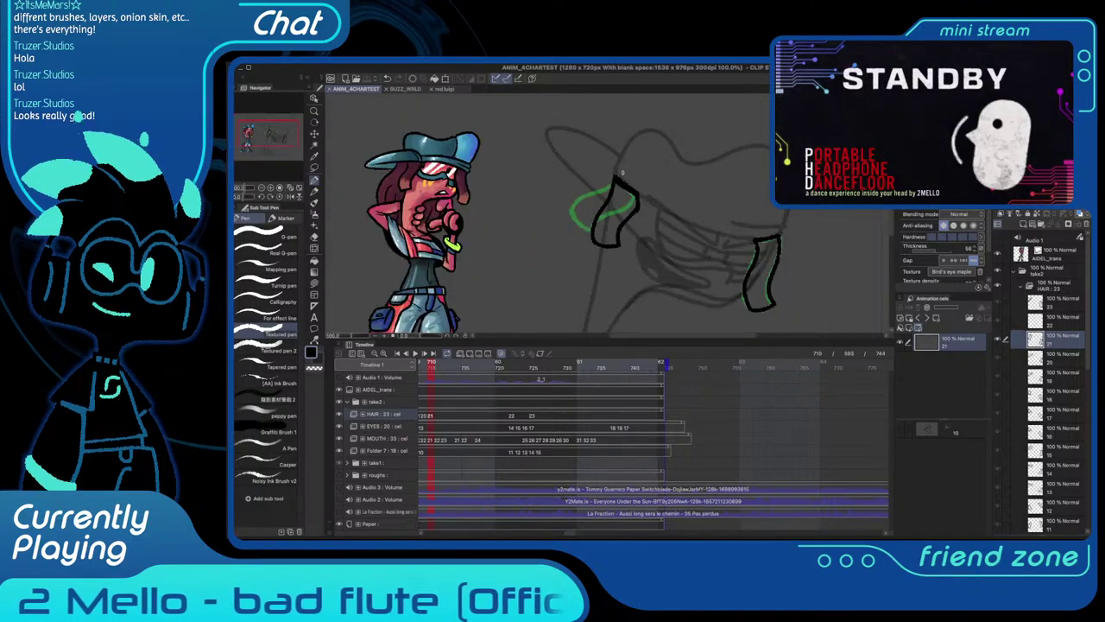
drag(629, 178, 566, 147)
key(.)
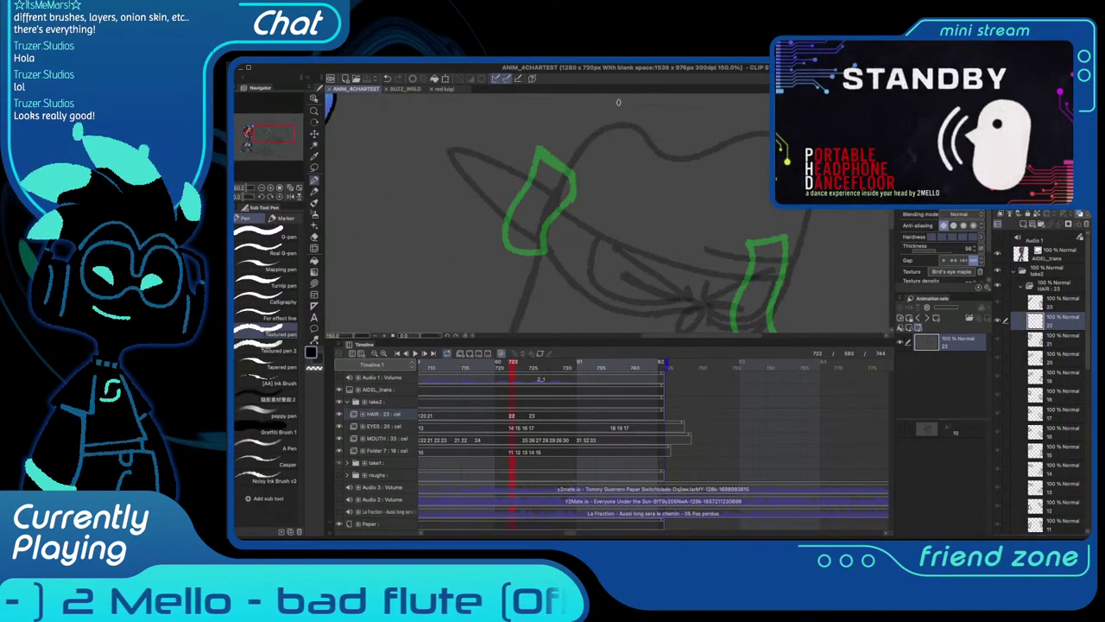
drag(617, 101, 586, 49)
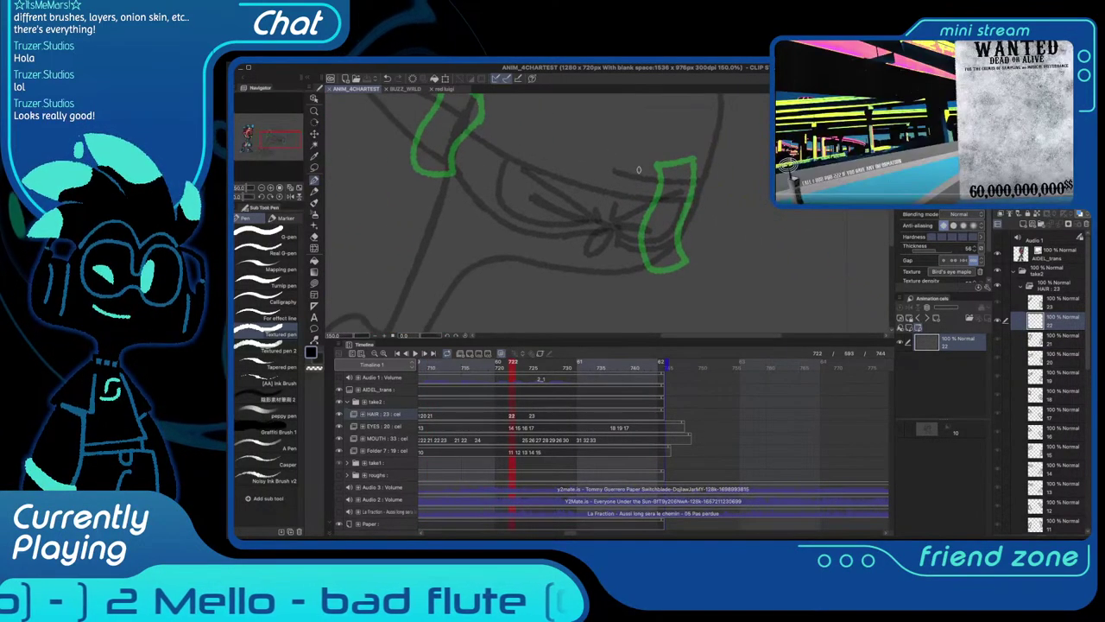
scroll(654, 205, down, 6)
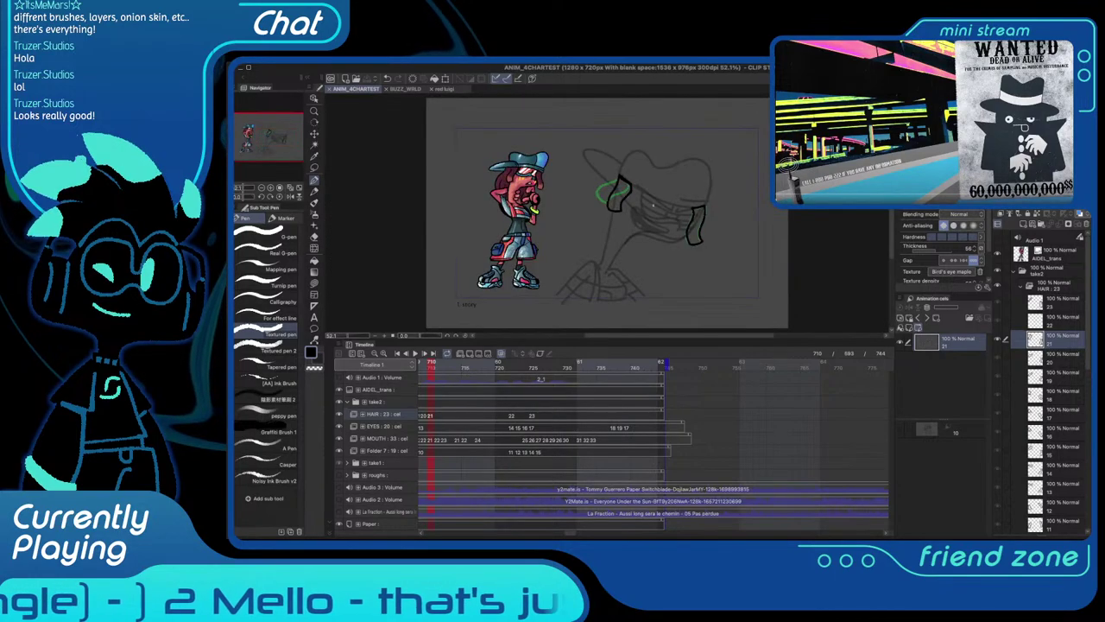
scroll(650, 198, up, 5)
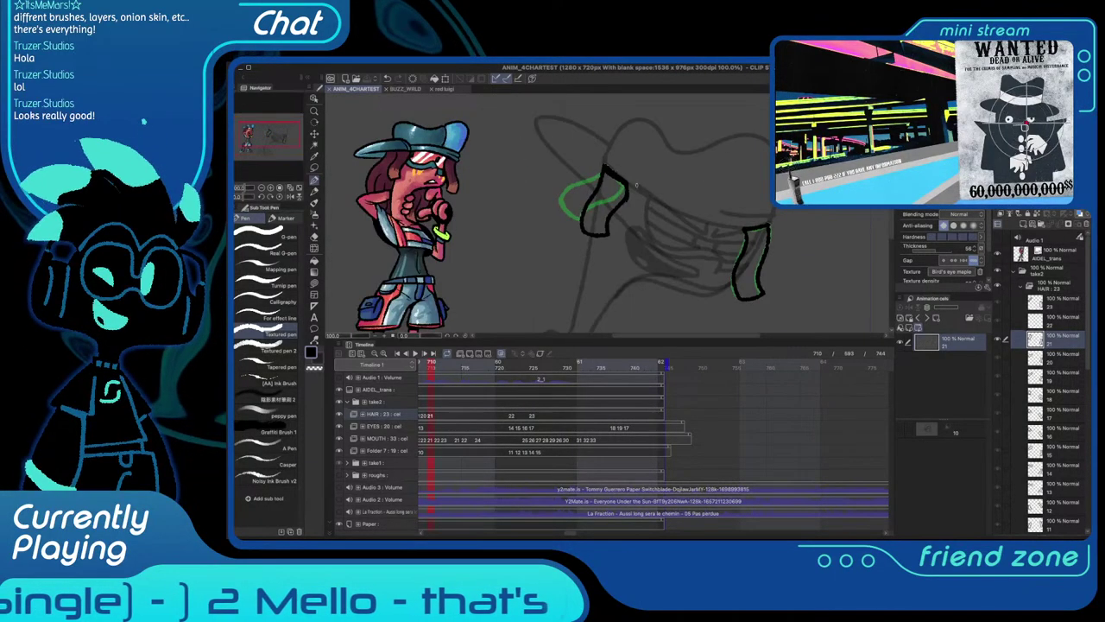
scroll(635, 184, up, 3)
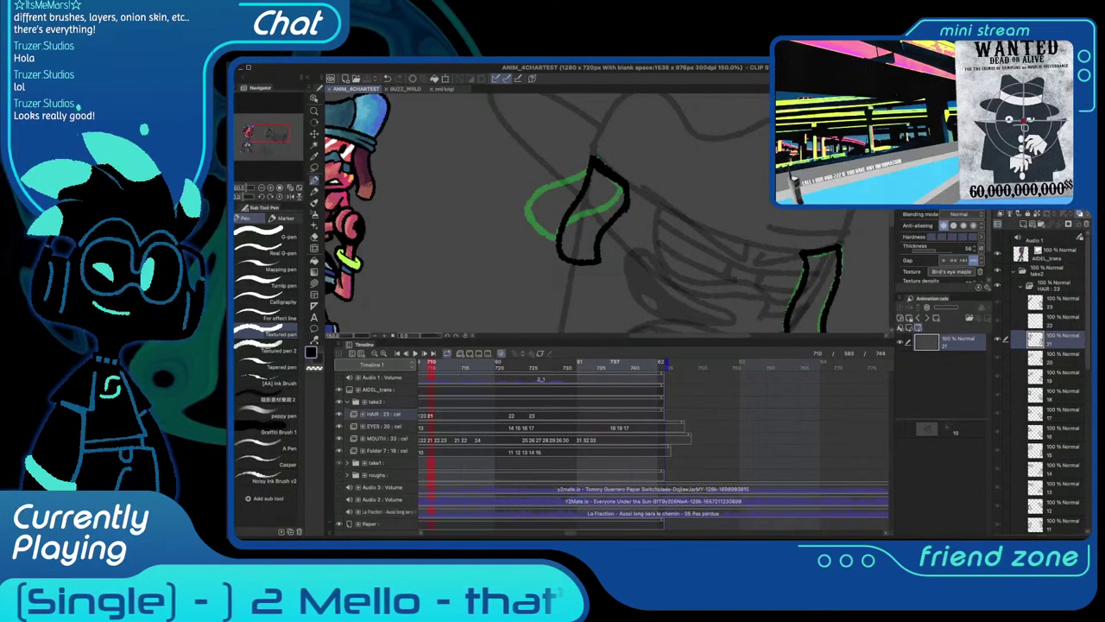
Reduce the timeline's height to enlarge the canvas area, keeping the HAIR, EYES and MOUTH tracks in view
drag(615, 363, 750, 363)
drag(648, 339, 648, 405)
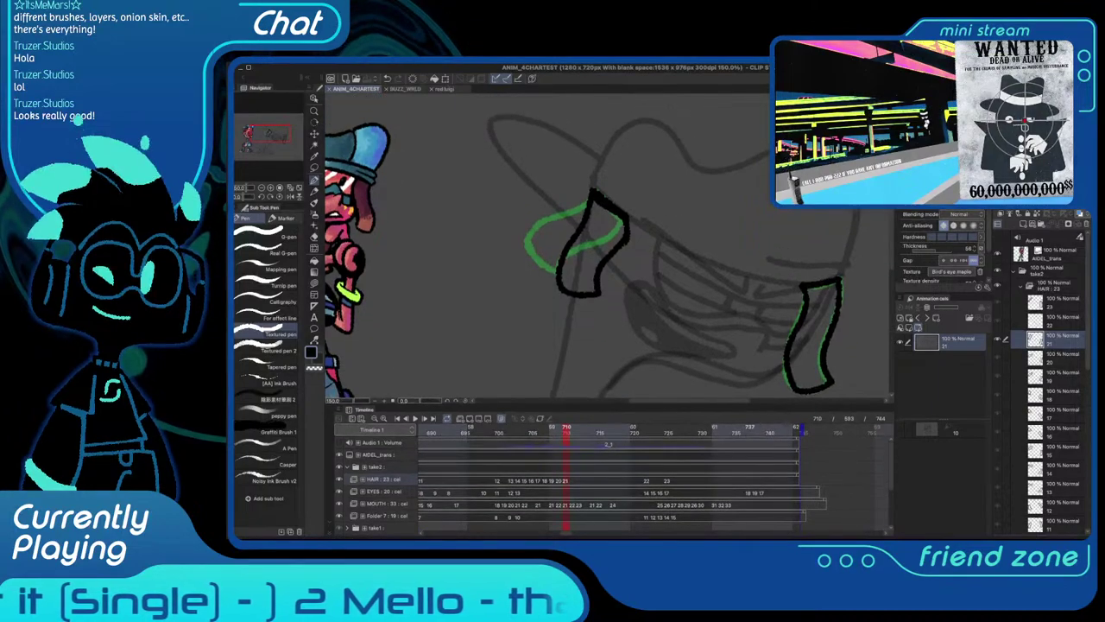
scroll(647, 475, down, 2)
drag(639, 250, 606, 254)
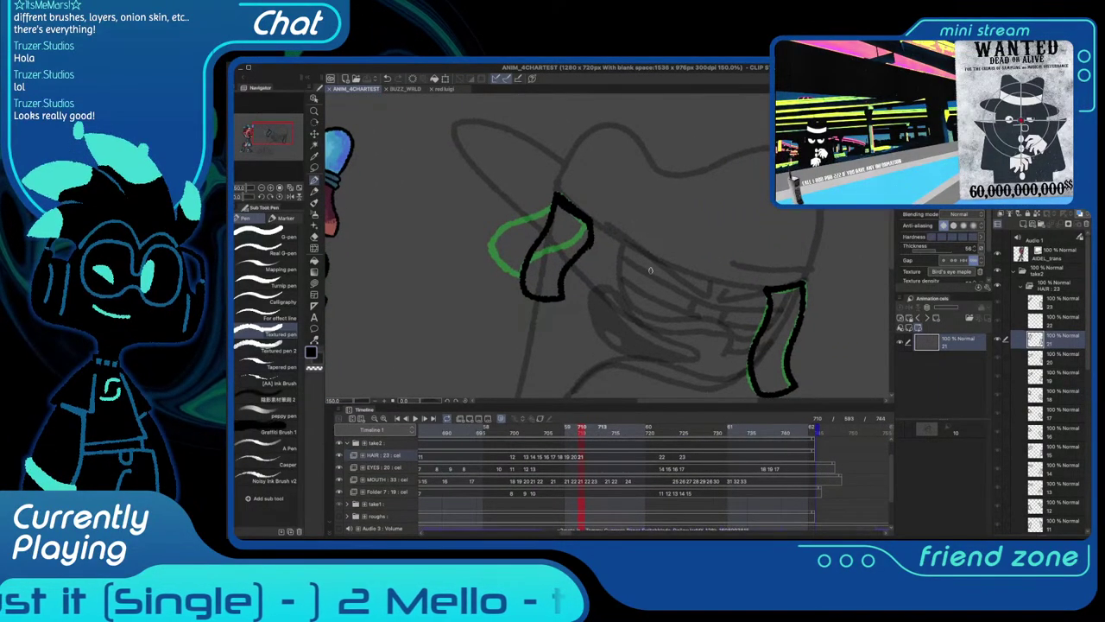